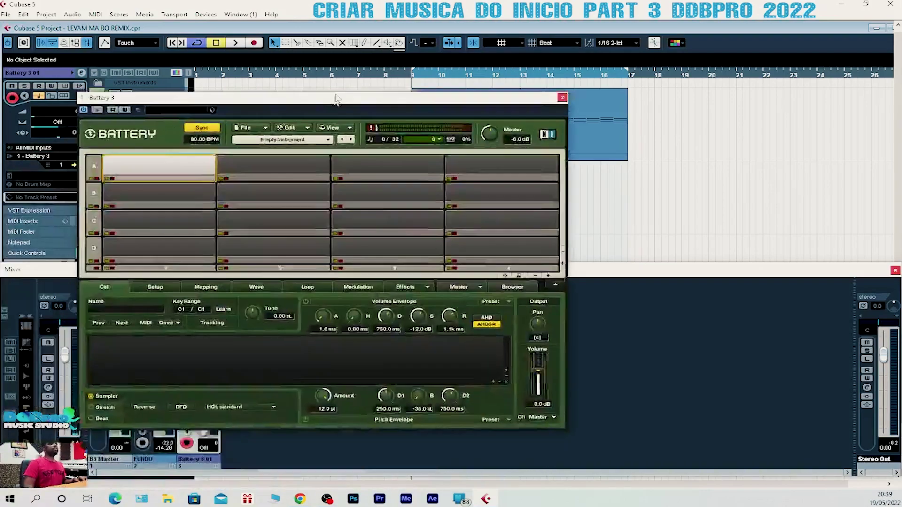
- Start loading a Battery kit over the current one and browse to the SAMPLES DUKU DJA BEM PR folder
{"action": "left_click_drag", "start_coordinate": [336, 99], "coordinate": [500, 84]}
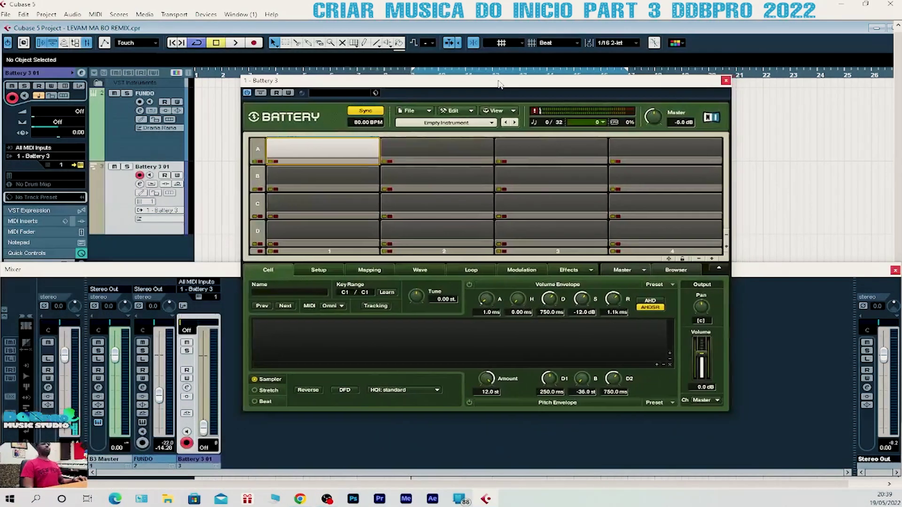
{"action": "left_click", "coordinate": [430, 113]}
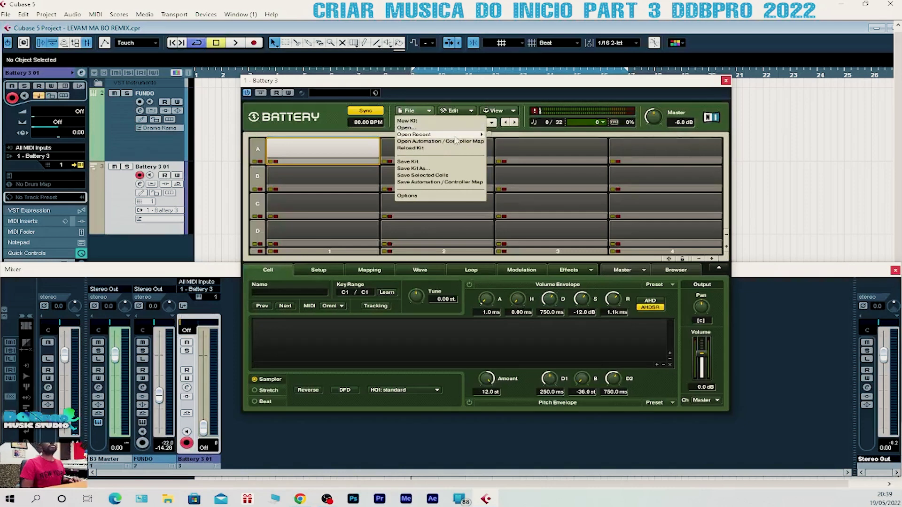
{"action": "left_click", "coordinate": [409, 128]}
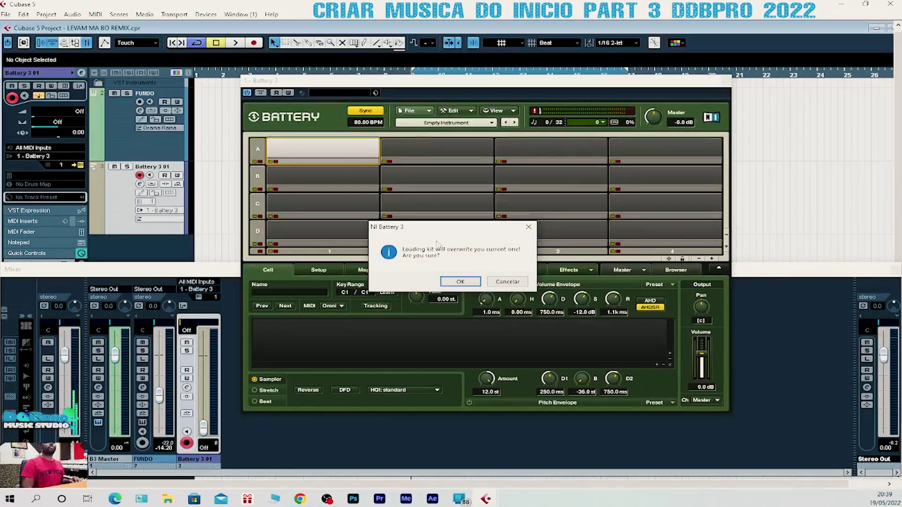
{"action": "left_click", "coordinate": [461, 282]}
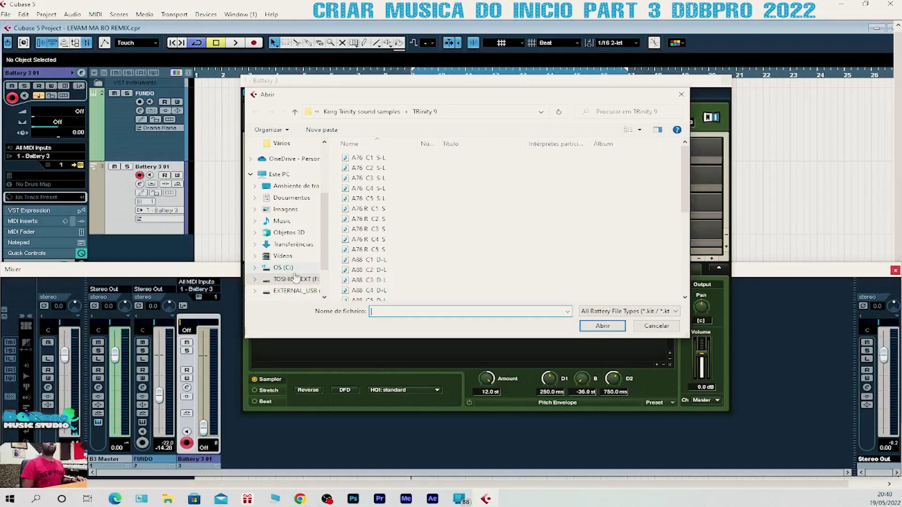
{"action": "left_click", "coordinate": [318, 112]}
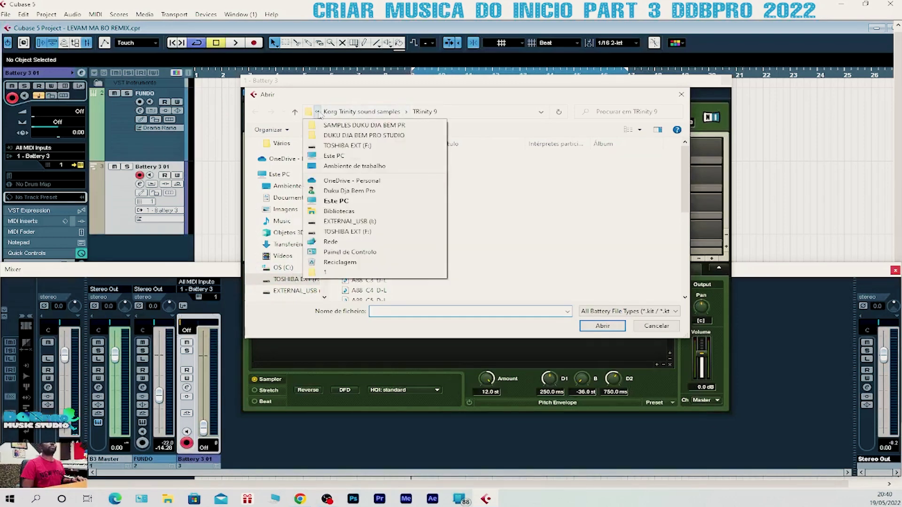
{"action": "left_click", "coordinate": [403, 136]}
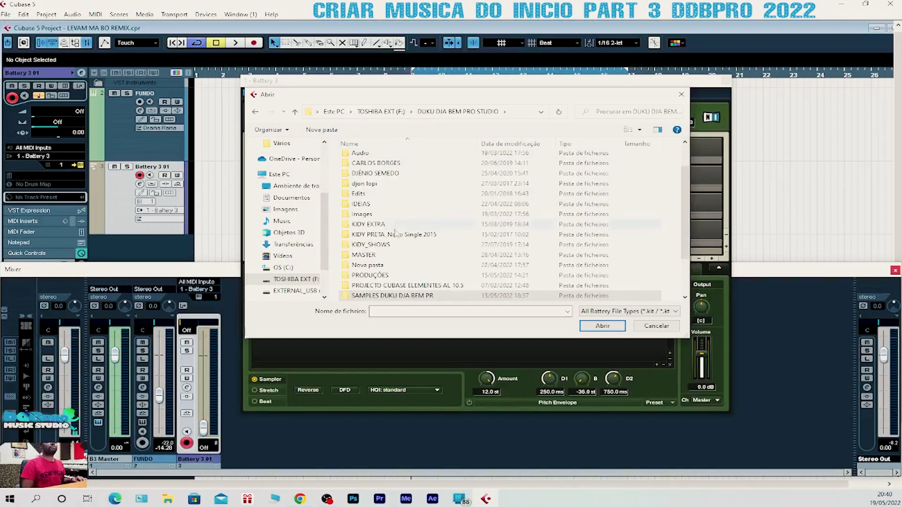
{"action": "double_click", "coordinate": [390, 297]}
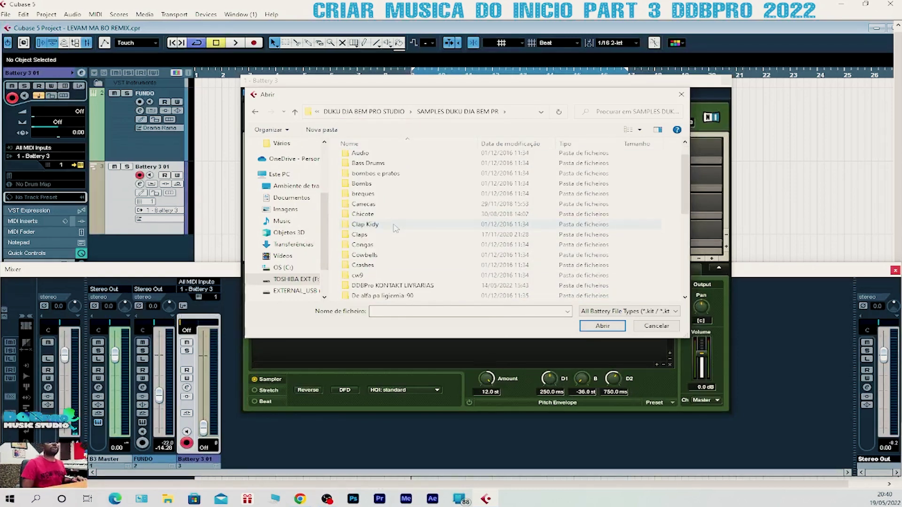
- Load the Battery kit file named Drums from the samples kidy folder
{"action": "scroll", "coordinate": [395, 229], "scroll_direction": "down", "scroll_amount": 6}
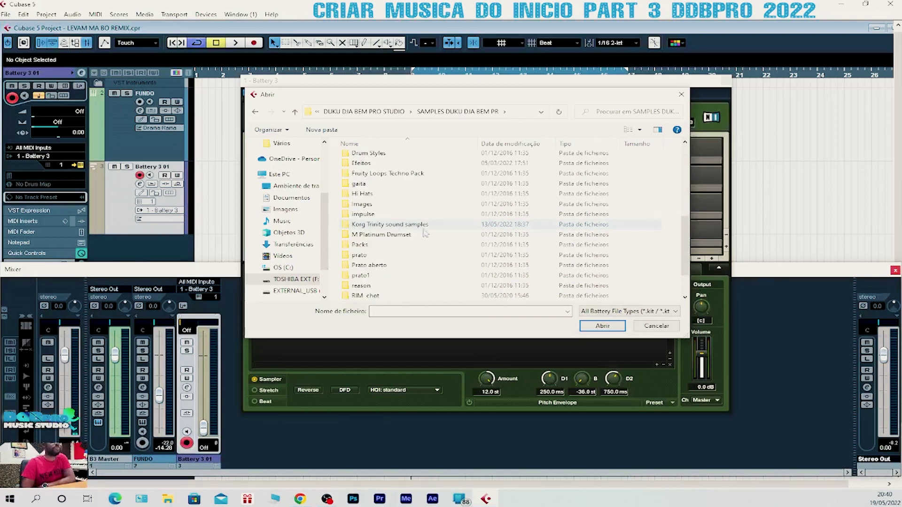
{"action": "scroll", "coordinate": [411, 228], "scroll_direction": "down", "scroll_amount": 2}
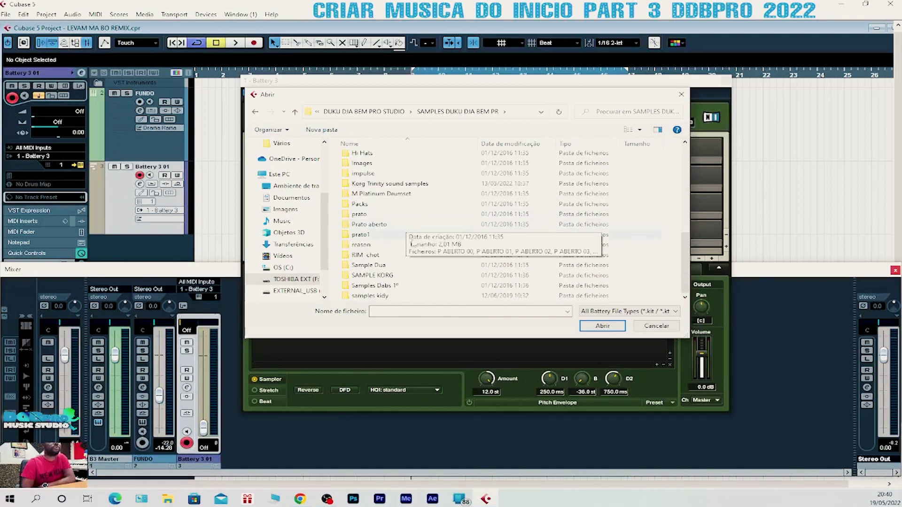
{"action": "double_click", "coordinate": [366, 296]}
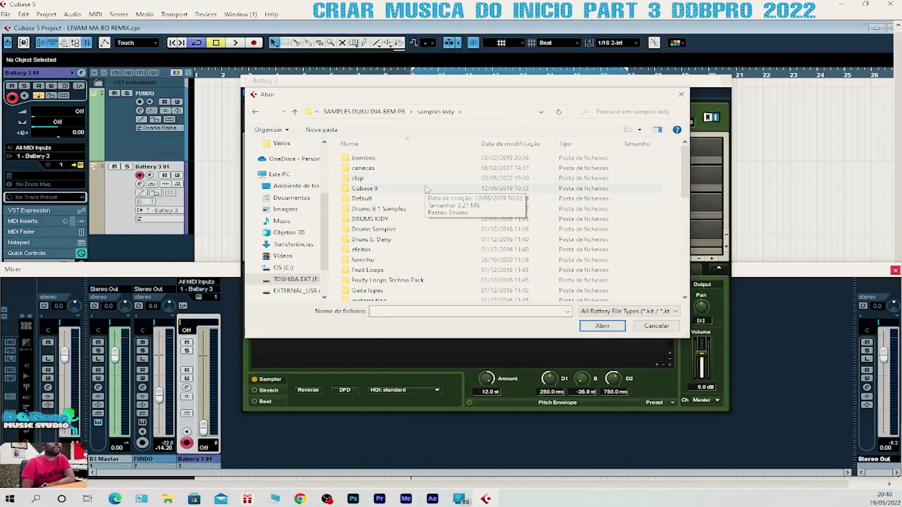
{"action": "scroll", "coordinate": [406, 240], "scroll_direction": "down", "scroll_amount": 6}
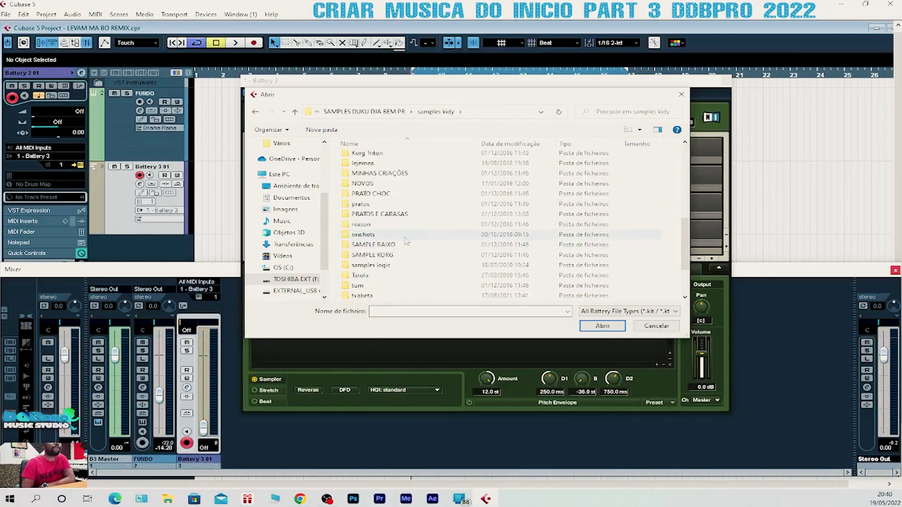
{"action": "scroll", "coordinate": [408, 242], "scroll_direction": "down", "scroll_amount": 2}
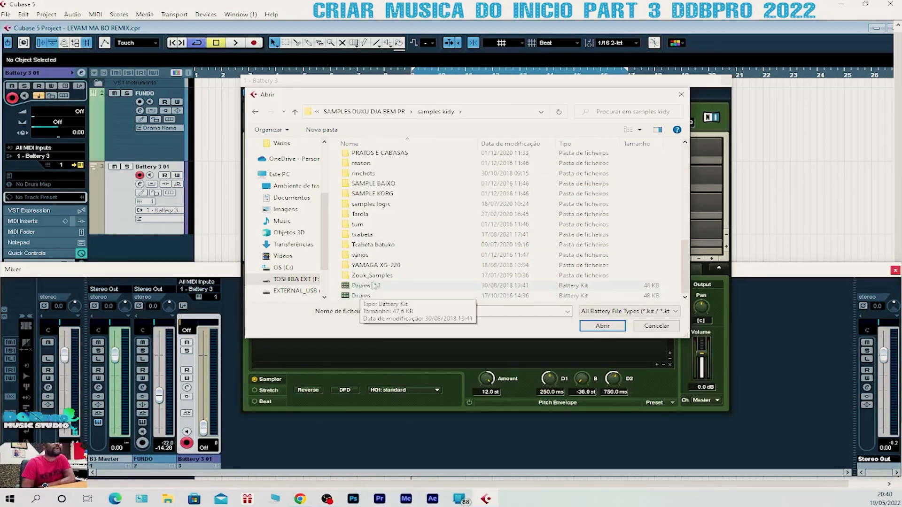
{"action": "double_click", "coordinate": [361, 296]}
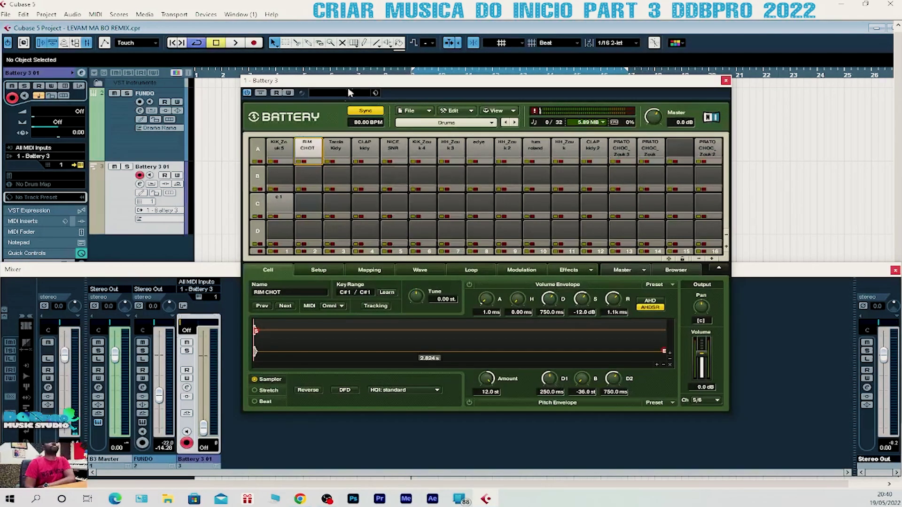
- Activate all outputs of Battery 3 in the VST Instruments rack and close the rack
{"action": "left_click_drag", "start_coordinate": [385, 81], "coordinate": [487, 83]}
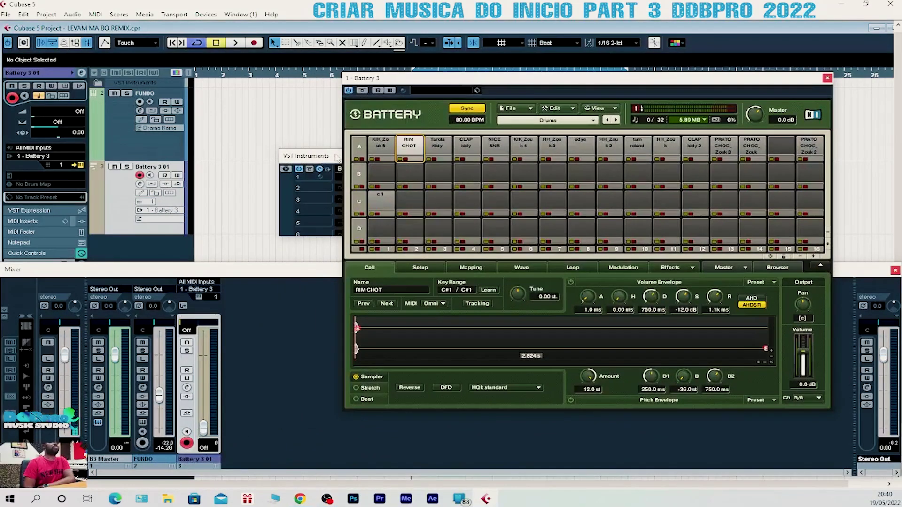
{"action": "left_click_drag", "start_coordinate": [338, 158], "coordinate": [171, 137]}
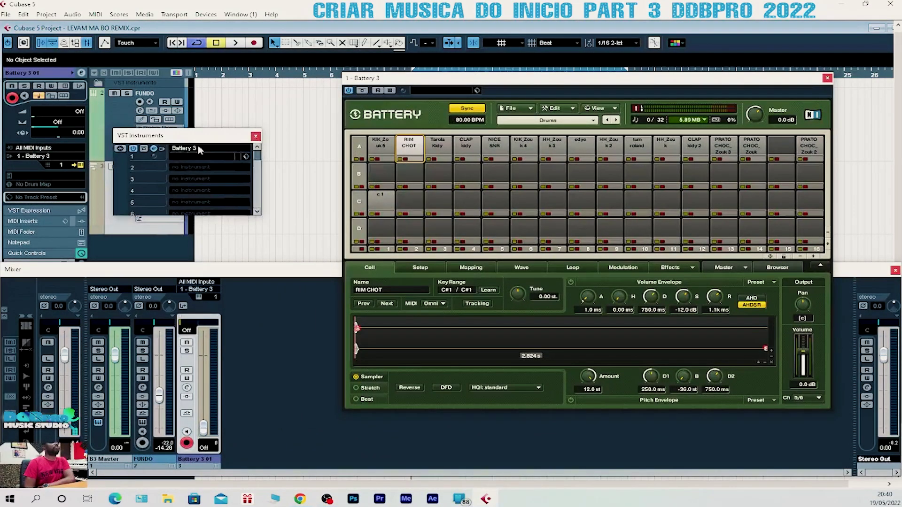
{"action": "left_click", "coordinate": [163, 150]}
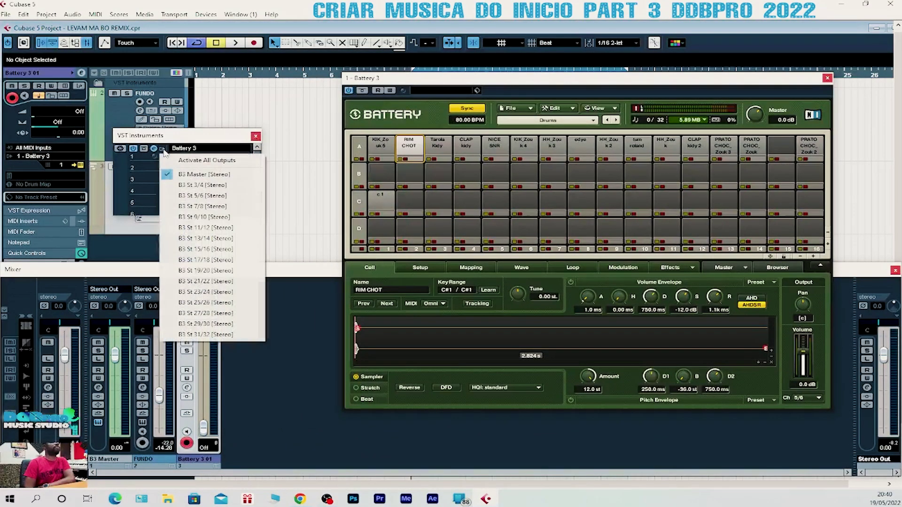
{"action": "left_click", "coordinate": [194, 162]}
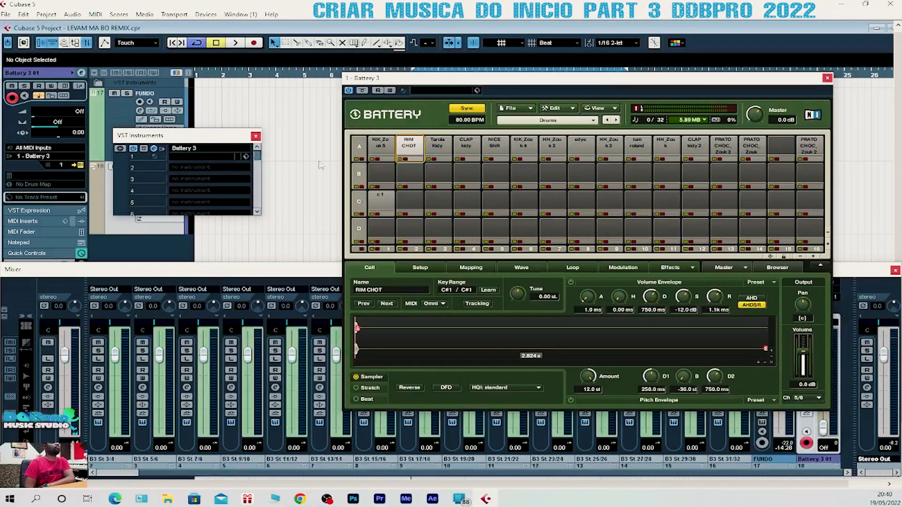
{"action": "left_click", "coordinate": [256, 136]}
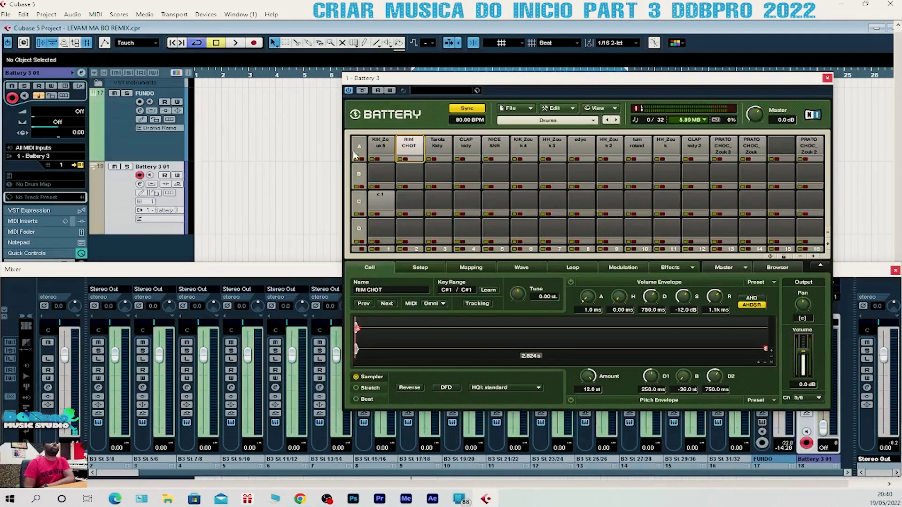
- Audition the KIK_Zouk 5 cell of the loaded drum kit
{"action": "left_click", "coordinate": [385, 144]}
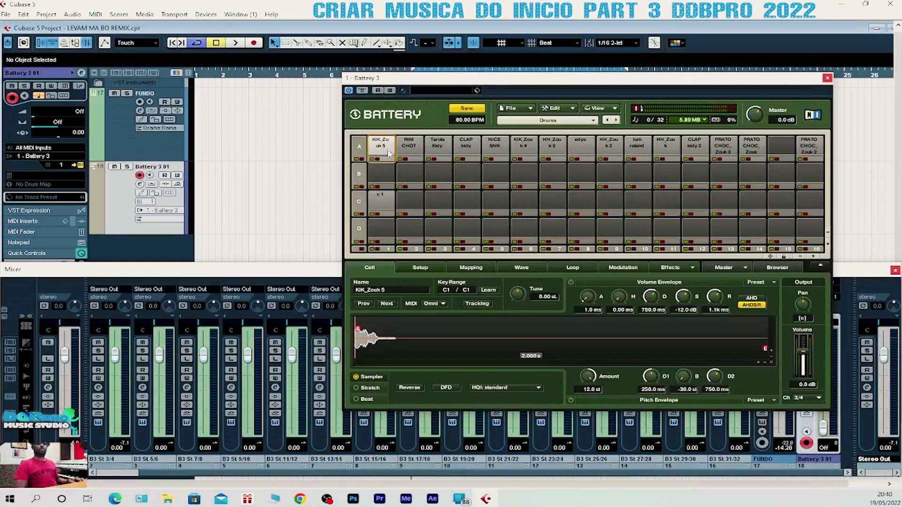
{"action": "left_click", "coordinate": [380, 148]}
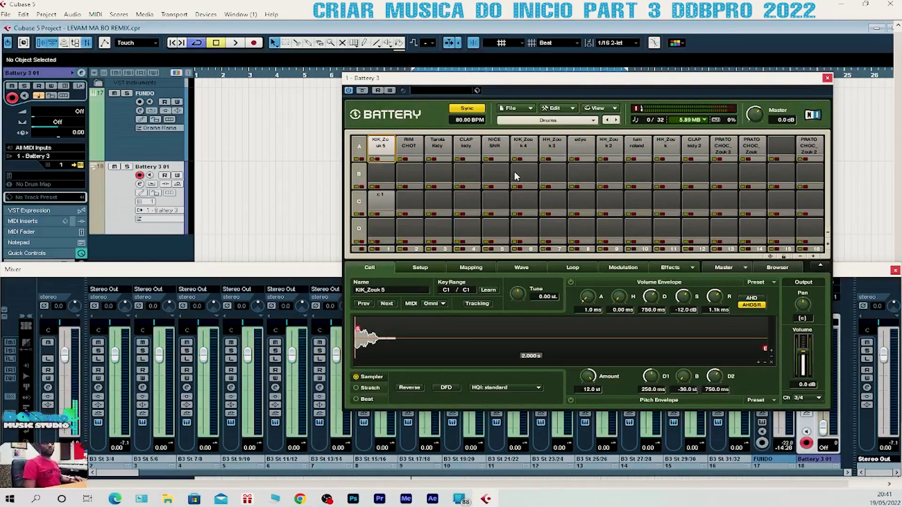
{"action": "left_click_drag", "start_coordinate": [503, 84], "coordinate": [408, 83]}
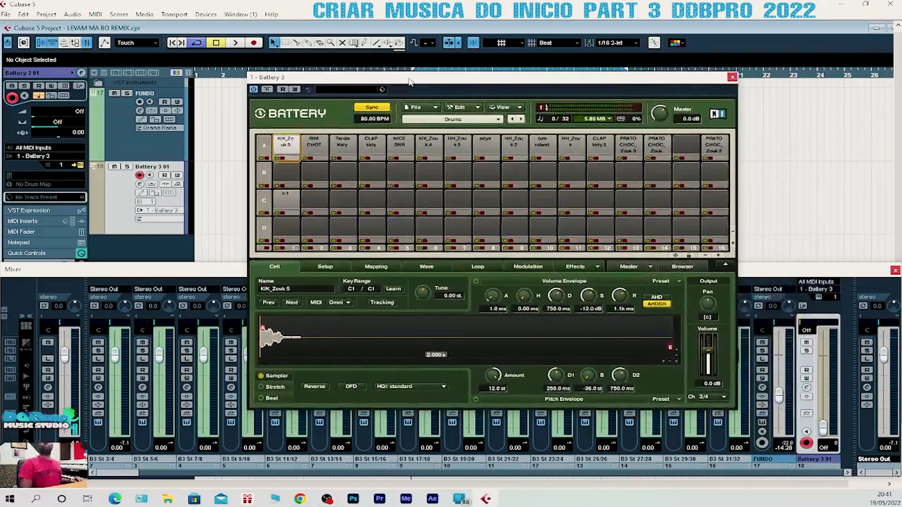
- Maximize the project window and clear the Battery, transport and mixer windows from the arrangement
{"action": "left_click", "coordinate": [887, 30]}
{"action": "left_click_drag", "start_coordinate": [533, 84], "coordinate": [458, 126]}
{"action": "left_click", "coordinate": [656, 118]}
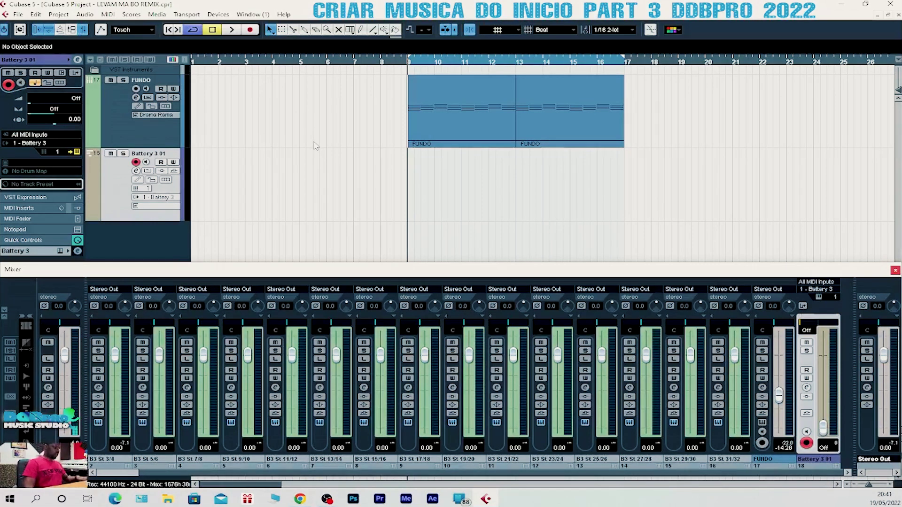
{"action": "key", "text": "F2"}
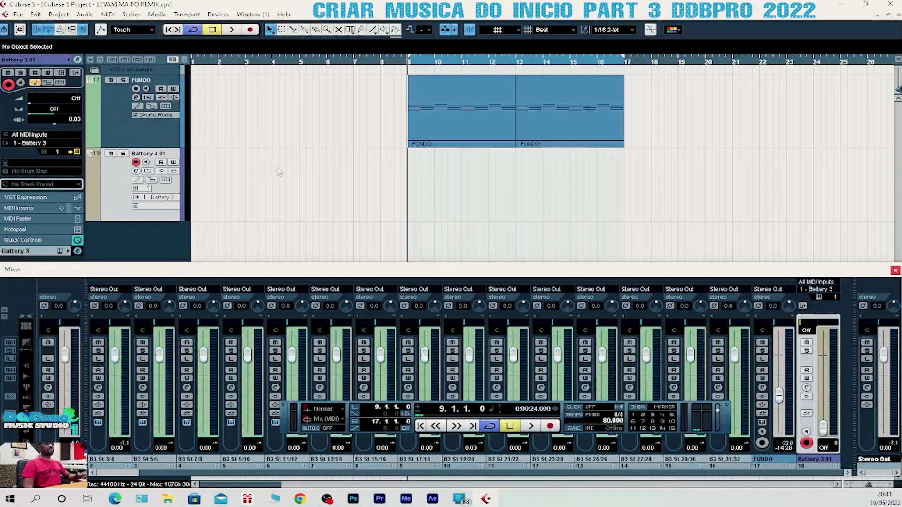
{"action": "key", "text": "F2"}
{"action": "key", "text": "F3"}
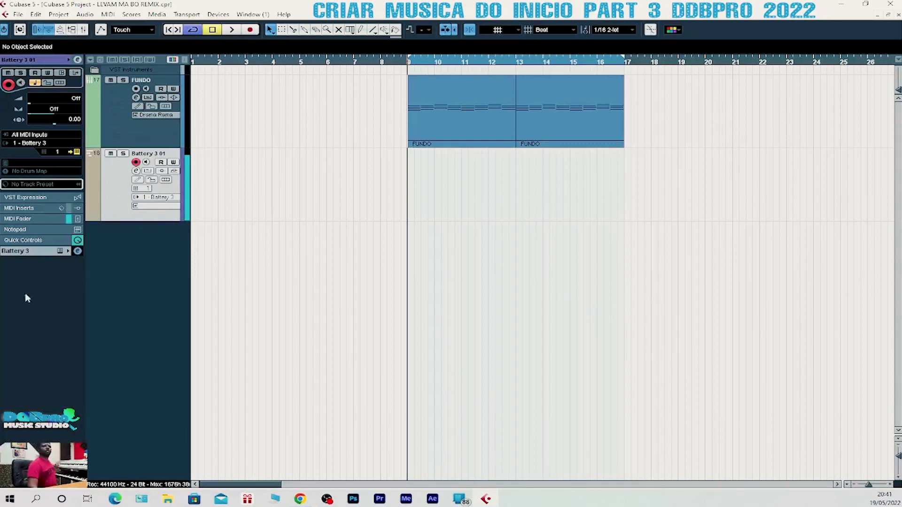
{"action": "left_click", "coordinate": [382, 62]}
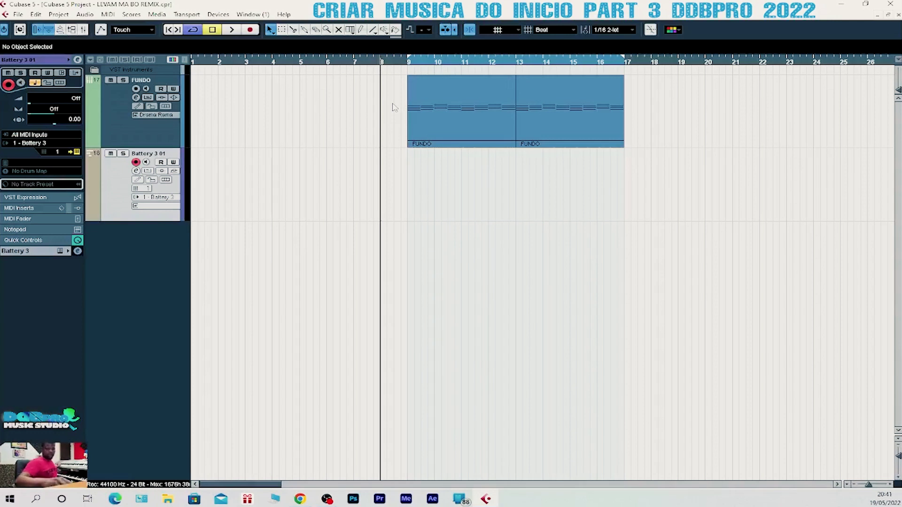
{"action": "key", "text": "space"}
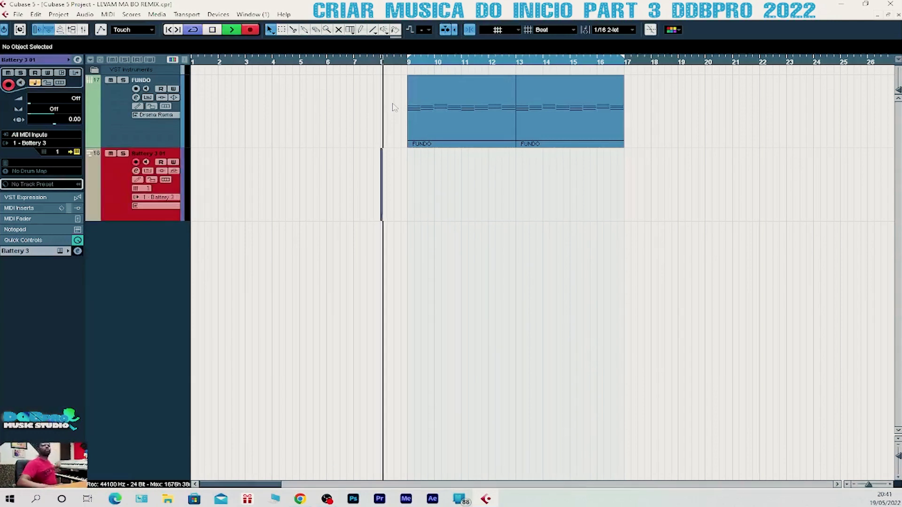
{"action": "key", "text": "space"}
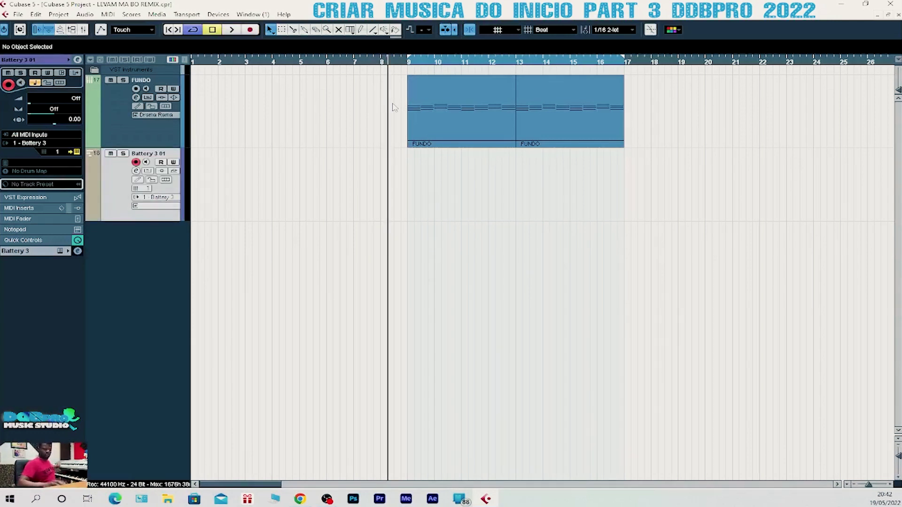
- Record an F#1 pattern on the Battery 3 01 track, starting at bar 8 and stopping shortly after bar 11
{"action": "left_click", "coordinate": [381, 62]}
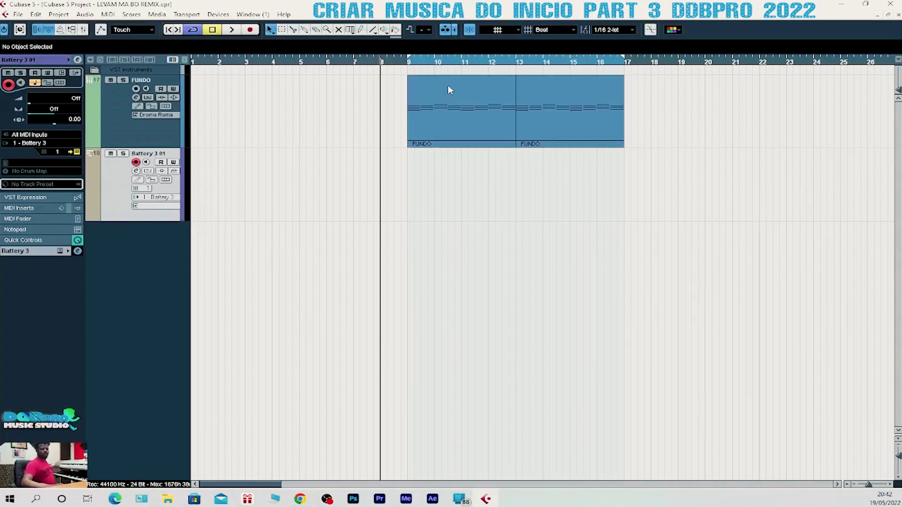
{"action": "key", "text": "KP_Multiply"}
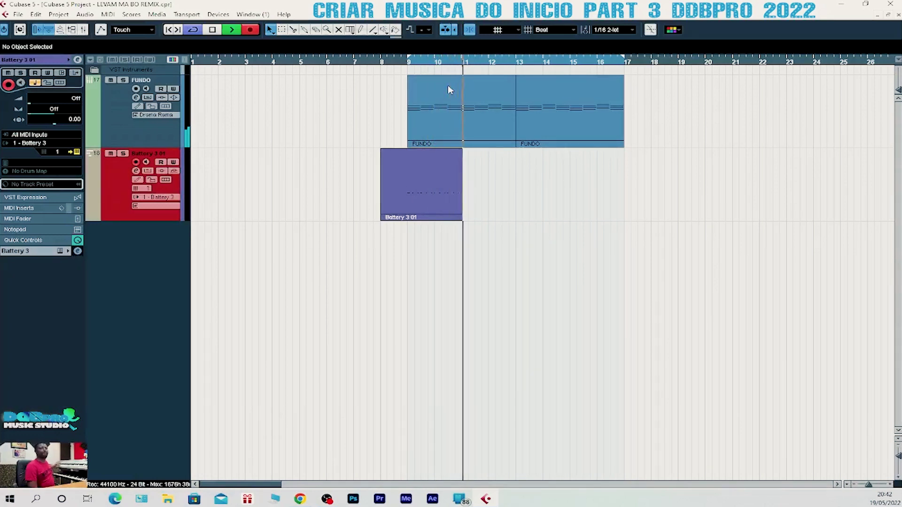
{"action": "key", "text": "space"}
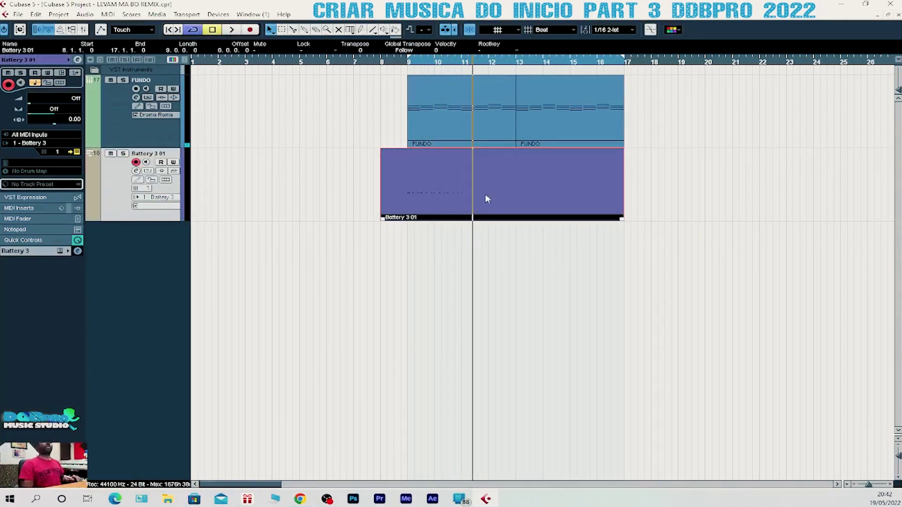
- Open the recorded Battery 3 01 part in the Key Editor and resize the first two F#1 notes to about a sixteenth each
{"action": "left_click", "coordinate": [408, 66]}
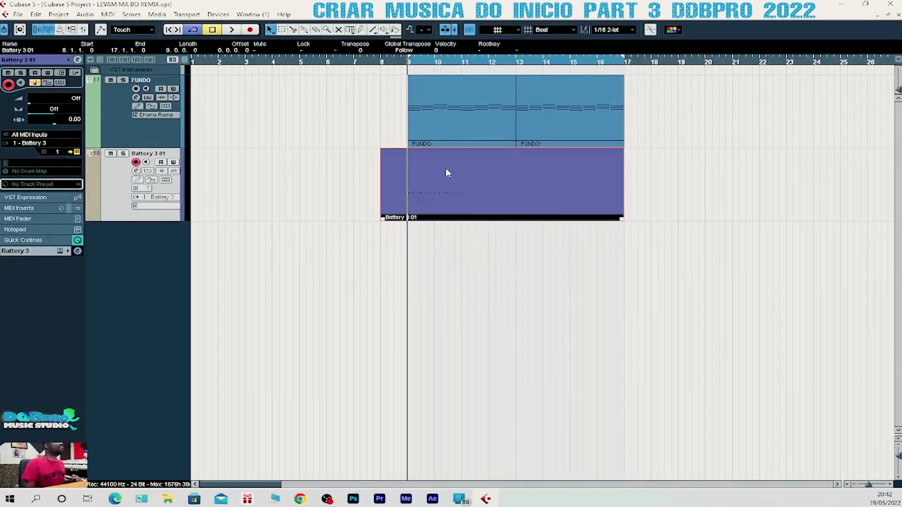
{"action": "double_click", "coordinate": [442, 199]}
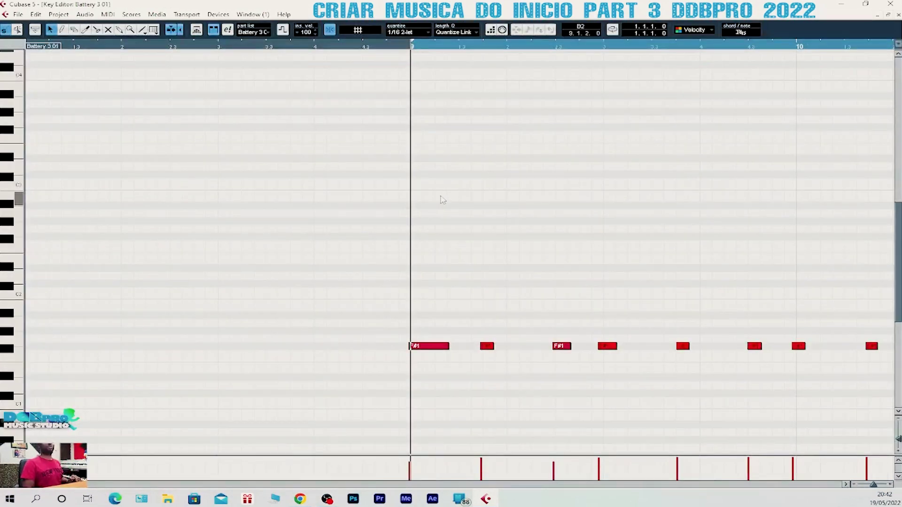
{"action": "left_click_drag", "start_coordinate": [448, 346], "coordinate": [427, 346]}
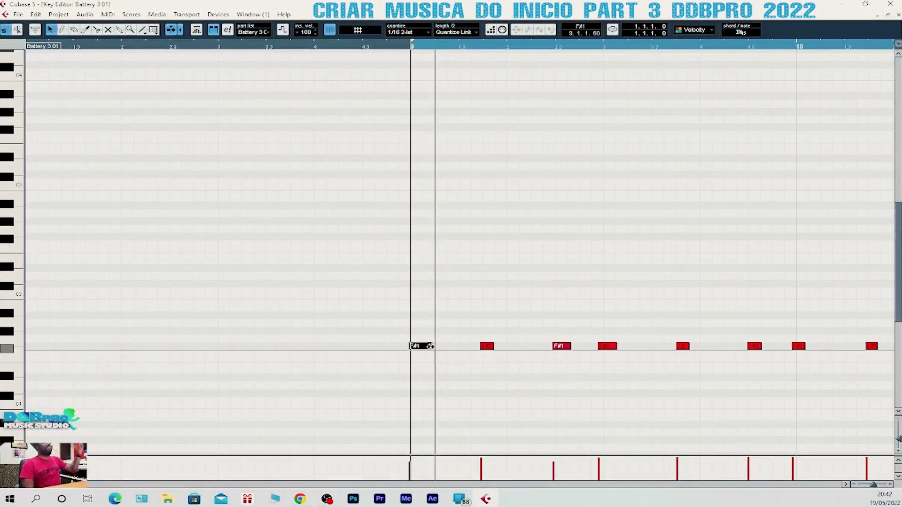
{"action": "left_click_drag", "start_coordinate": [490, 347], "coordinate": [505, 347]}
- Quantize all notes of the recorded part to the 1/16 grid
{"action": "scroll", "coordinate": [593, 330], "scroll_direction": "down", "scroll_amount": 3}
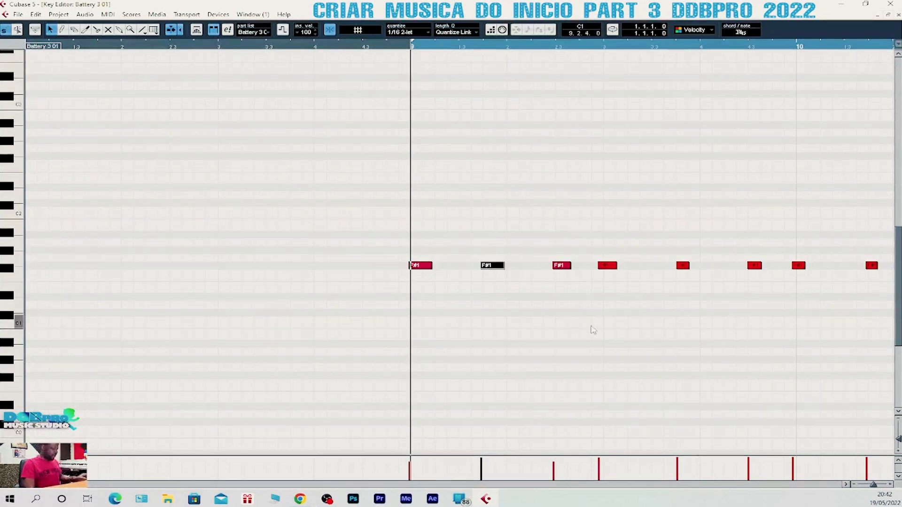
{"action": "key", "text": "ctrl+a"}
{"action": "key", "text": "q"}
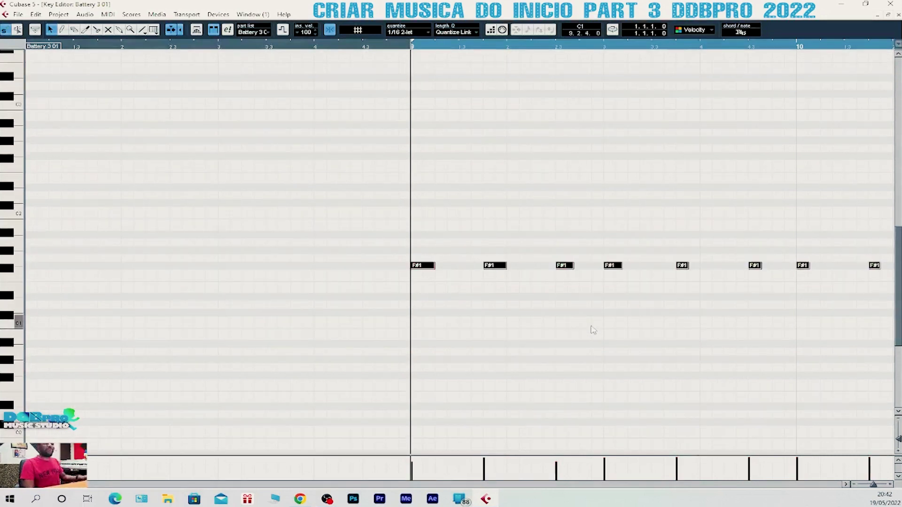
- Lengthen the third, fifth and sixth F#1 notes of bar 9 to about a sixteenth, set the cursor to bar 10 and close the Key Editor
{"action": "left_click", "coordinate": [846, 485]}
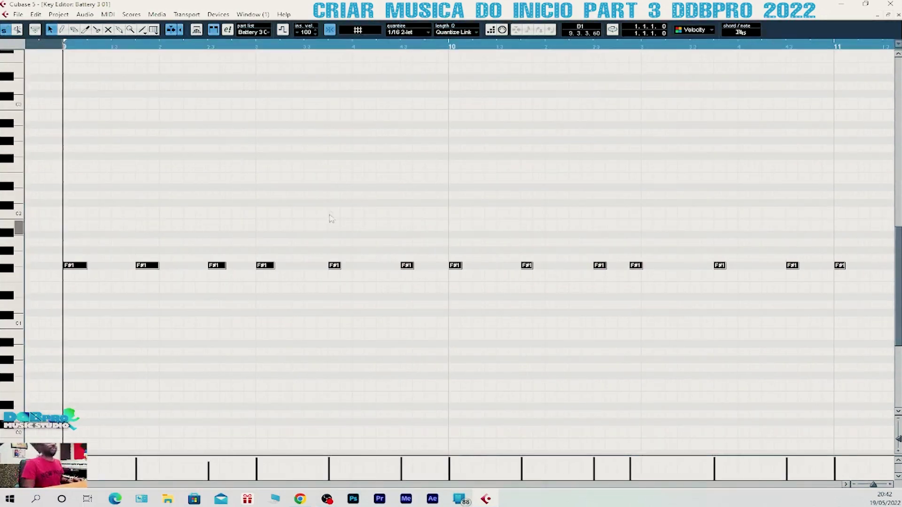
{"action": "scroll", "coordinate": [336, 213], "scroll_direction": "down", "scroll_amount": 2}
{"action": "left_click", "coordinate": [217, 184]}
{"action": "left_click_drag", "start_coordinate": [226, 186], "coordinate": [235, 190]}
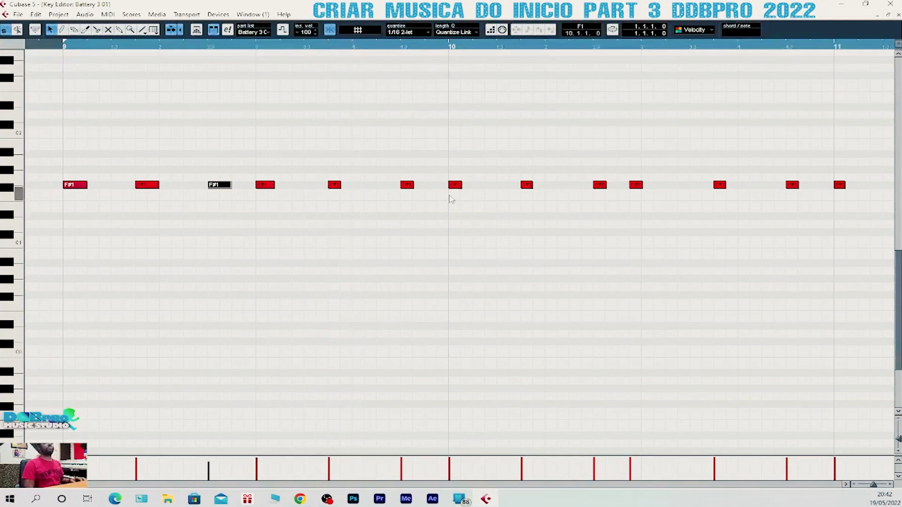
{"action": "key", "text": "space"}
{"action": "key", "text": "space"}
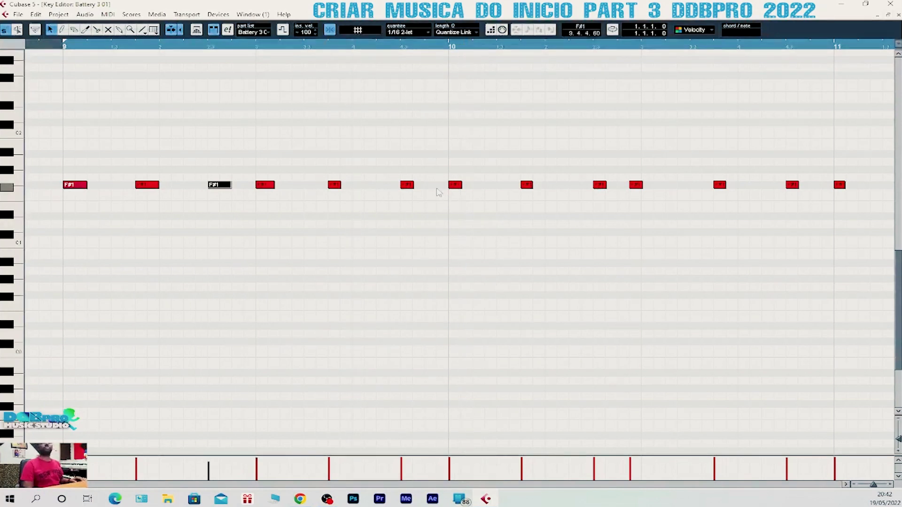
{"action": "key", "text": "space"}
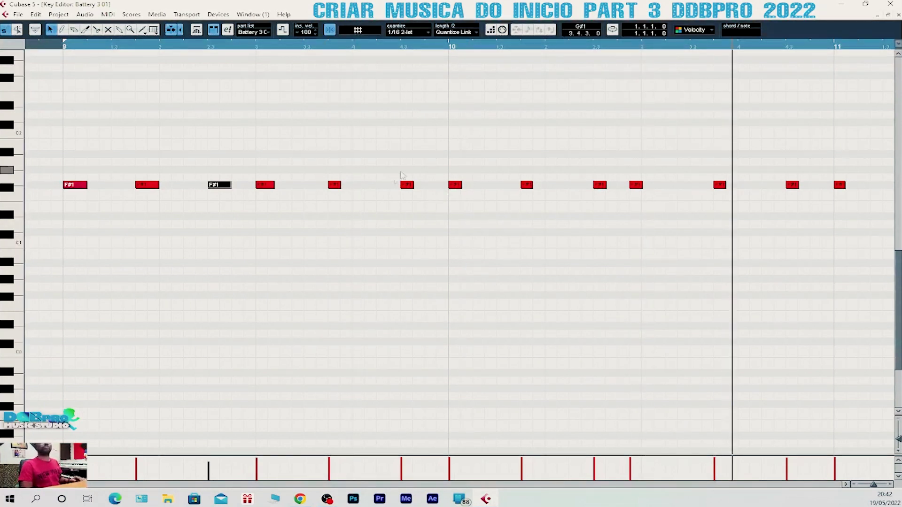
{"action": "left_click_drag", "start_coordinate": [414, 186], "coordinate": [424, 186]}
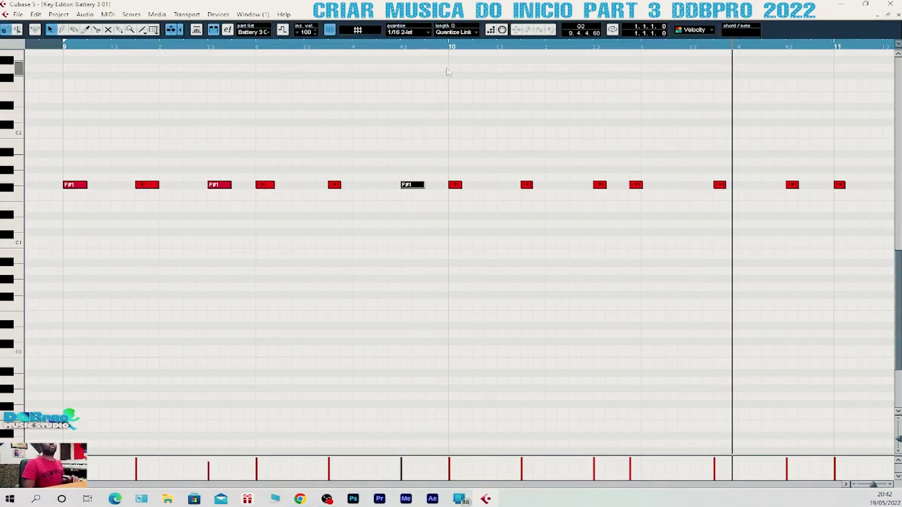
{"action": "left_click", "coordinate": [455, 46]}
{"action": "left_click_drag", "start_coordinate": [338, 184], "coordinate": [352, 185]}
{"action": "key", "text": "Escape"}
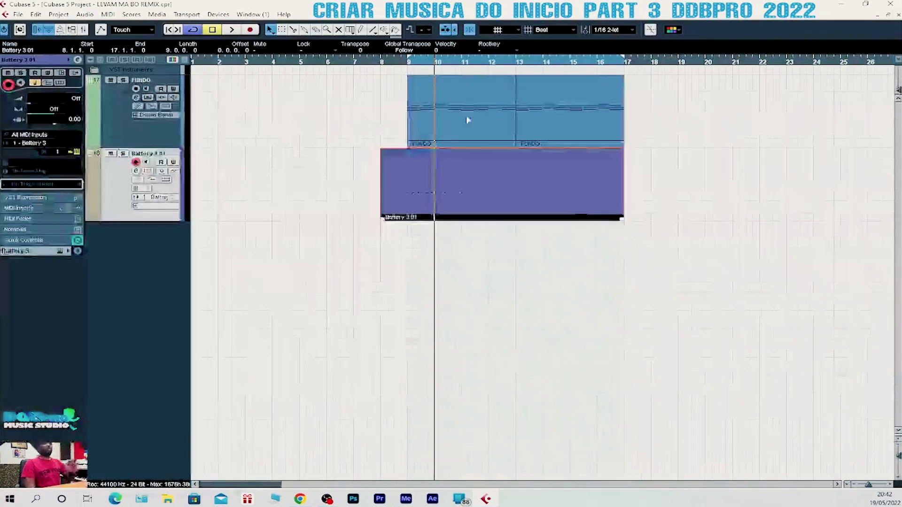
- Split the Battery 3 01 part at bars 9 and 10 and delete the pieces before and after bar 9
{"action": "right_click", "coordinate": [449, 181]}
{"action": "left_click", "coordinate": [451, 171]}
{"action": "left_click", "coordinate": [413, 203]}
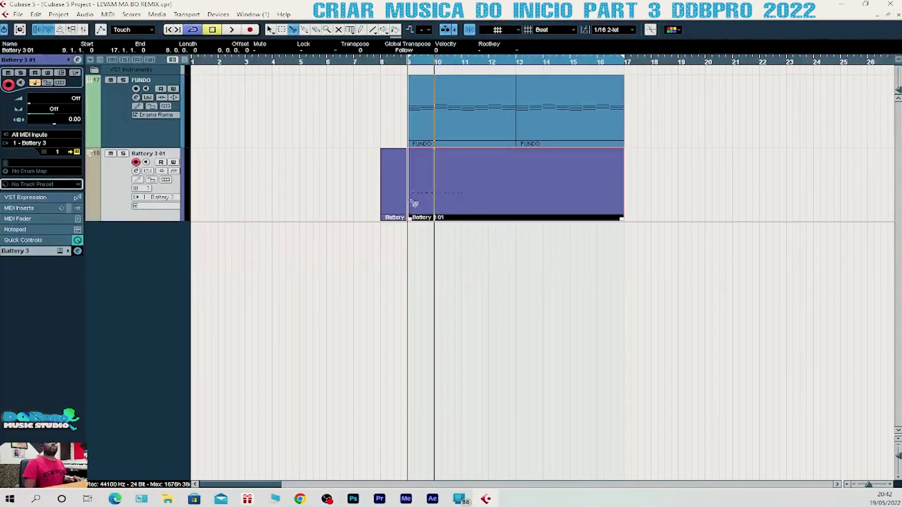
{"action": "left_click", "coordinate": [437, 202]}
{"action": "key", "text": "Delete"}
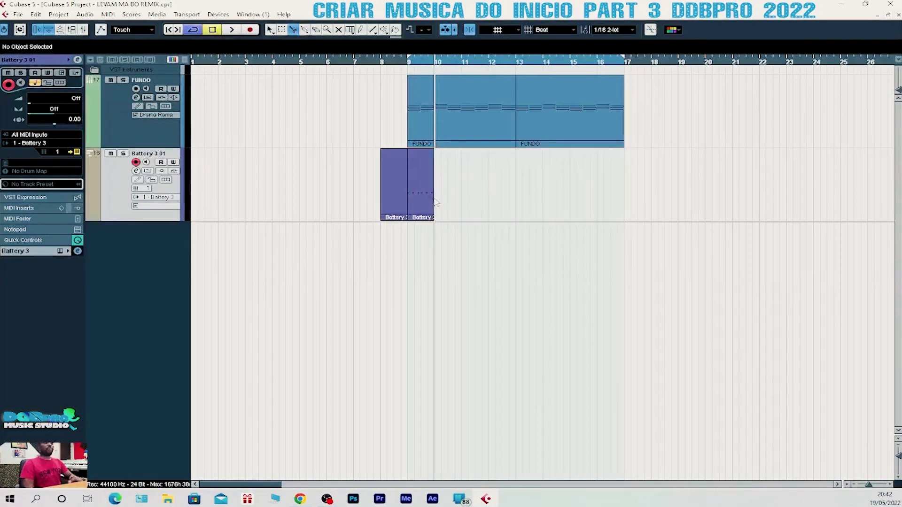
{"action": "key", "text": "1"}
{"action": "left_click", "coordinate": [402, 195]}
{"action": "key", "text": "Delete"}
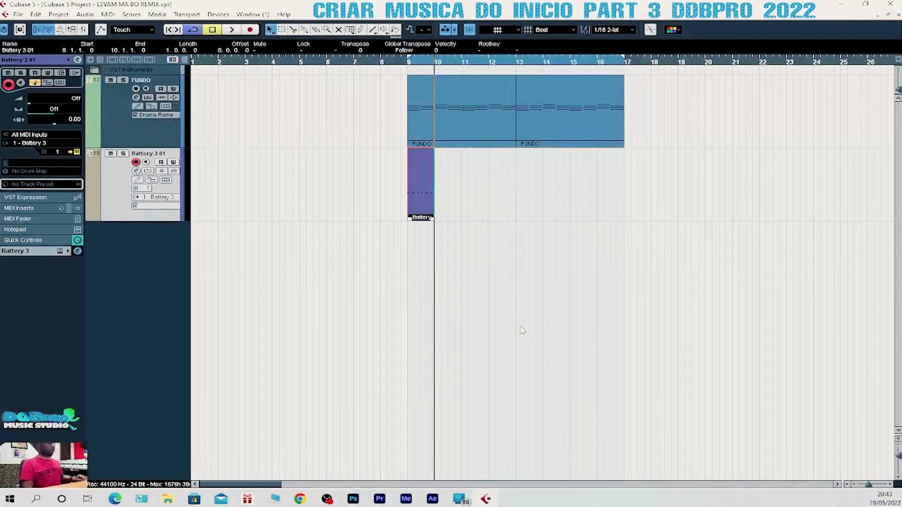
- Duplicate the one-bar drum part three times and glue all four parts into one running from bar 9 to bar 13
{"action": "key", "text": "ctrl+d"}
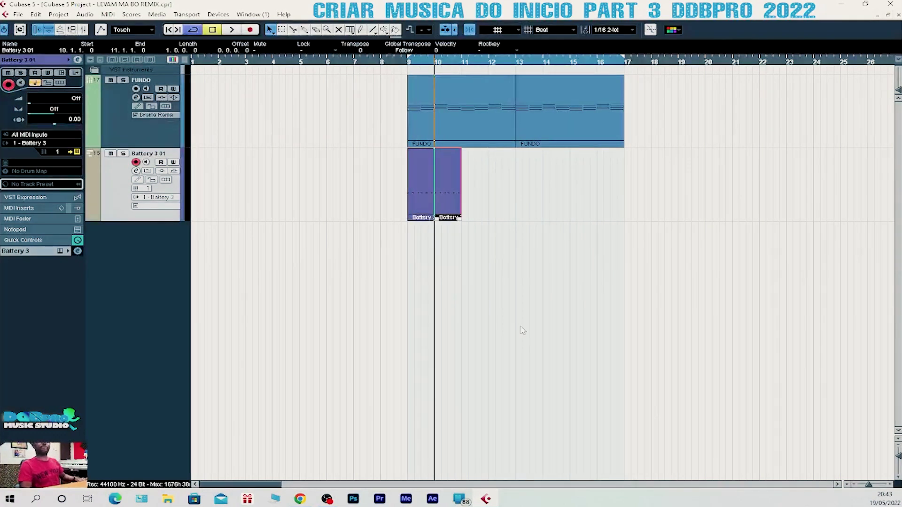
{"action": "key", "text": "ctrl+d"}
{"action": "key", "text": "ctrl+d"}
{"action": "left_click_drag", "start_coordinate": [589, 170], "coordinate": [421, 197]}
{"action": "right_click", "coordinate": [423, 192]}
{"action": "left_click", "coordinate": [476, 185]}
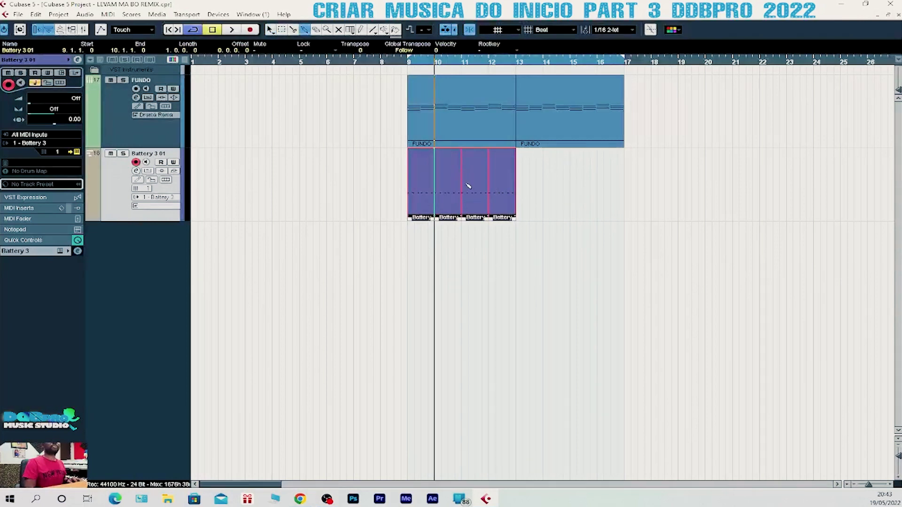
{"action": "left_click", "coordinate": [470, 185]}
{"action": "key", "text": "1"}
{"action": "left_click", "coordinate": [461, 177]}
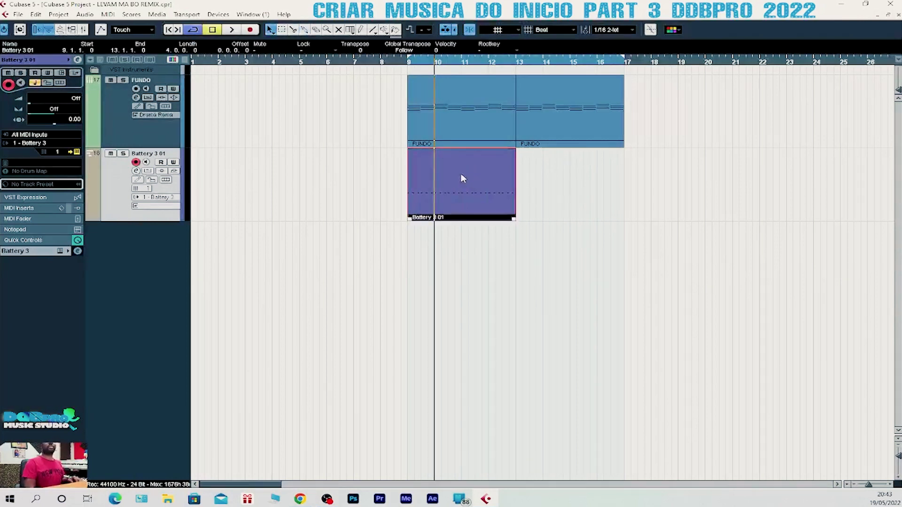
- Apply the Fixed Velocity MIDI function to the glued four-bar drum part
{"action": "left_click", "coordinate": [108, 14]}
{"action": "mouse_move", "coordinate": [182, 209]}
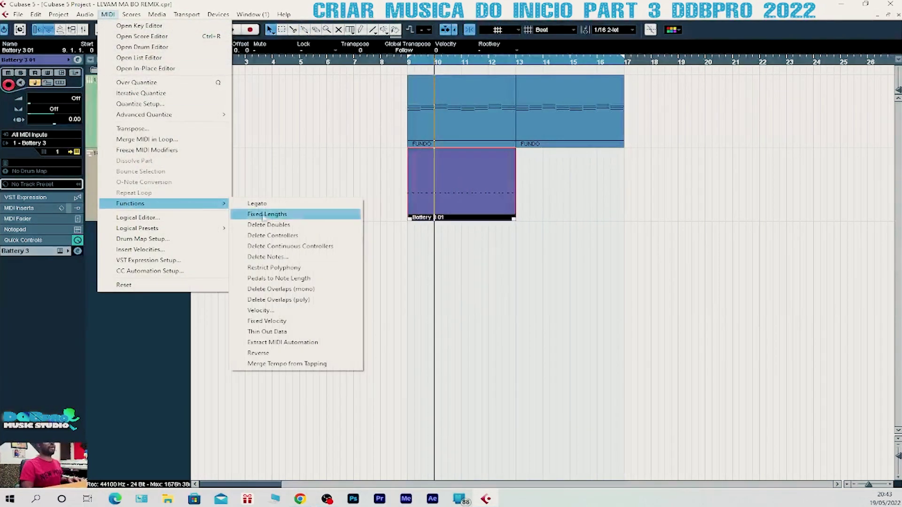
{"action": "left_click", "coordinate": [301, 323]}
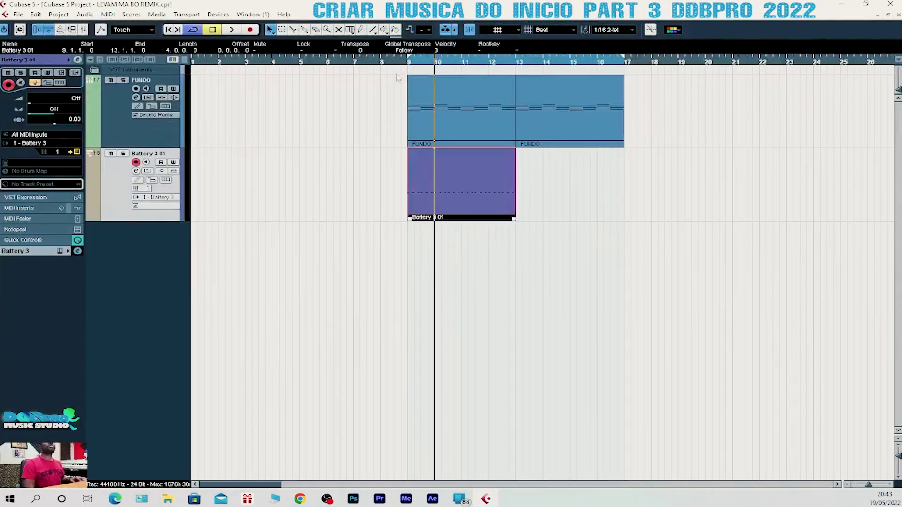
- Duplicate the four-bar drum part so the copy fills bars 13 to 17, and start playback from bar 9
{"action": "left_click", "coordinate": [409, 62]}
{"action": "key", "text": "space"}
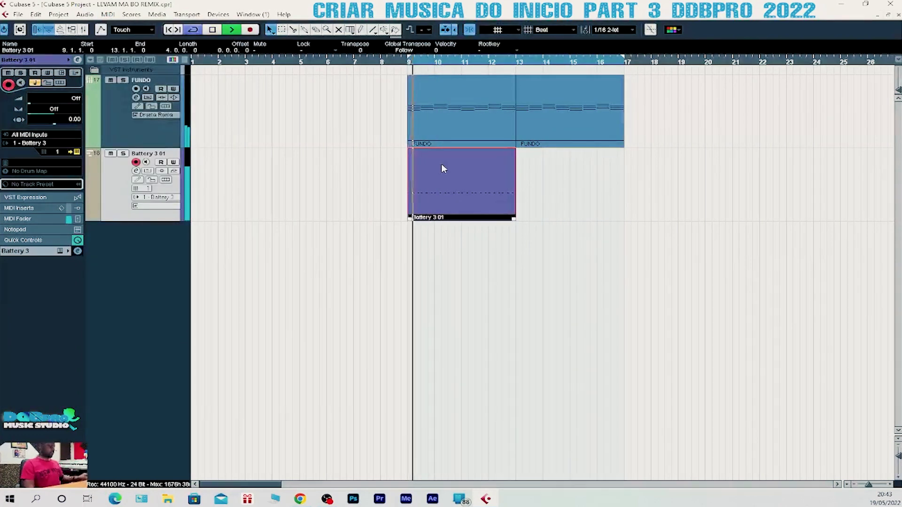
{"action": "key", "text": "ctrl+d"}
{"action": "key", "text": "space"}
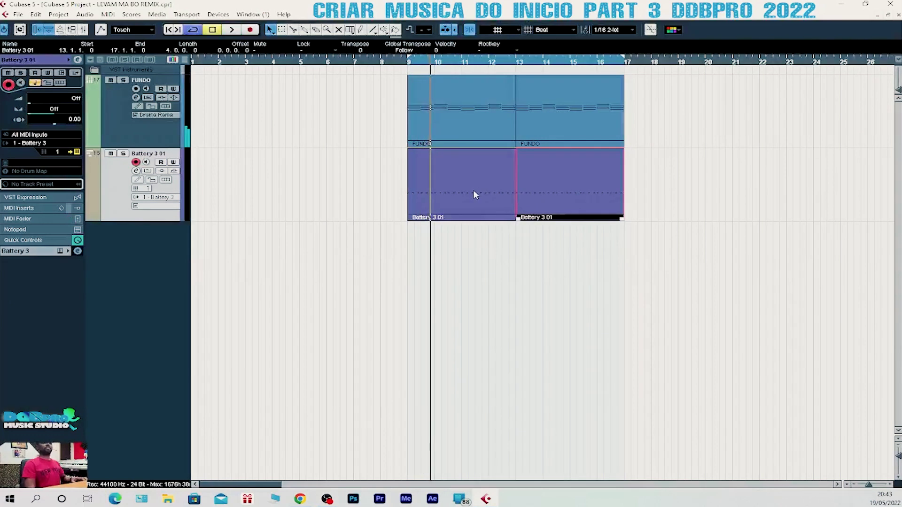
{"action": "left_click", "coordinate": [409, 64]}
{"action": "key", "text": "space"}
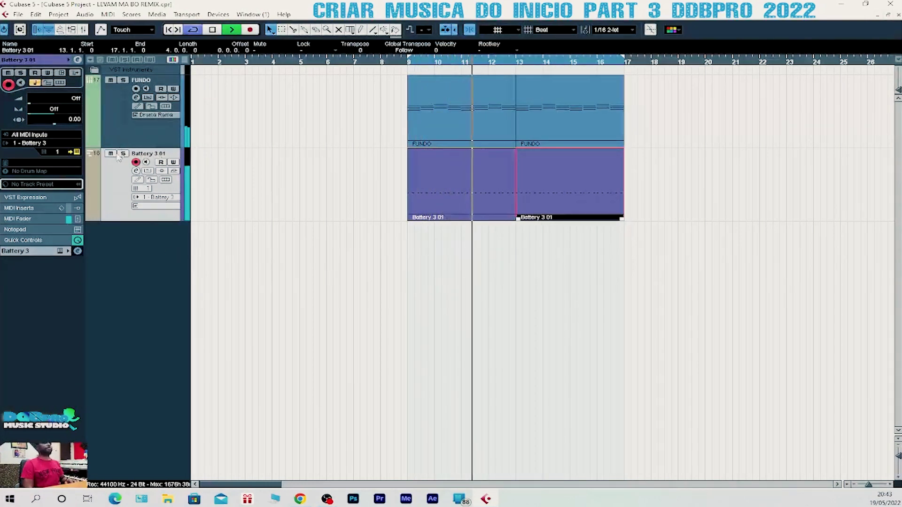
- Rename the Battery 3 01 track to PRATO, deselect the drum part and stop playback
{"action": "double_click", "coordinate": [145, 154]}
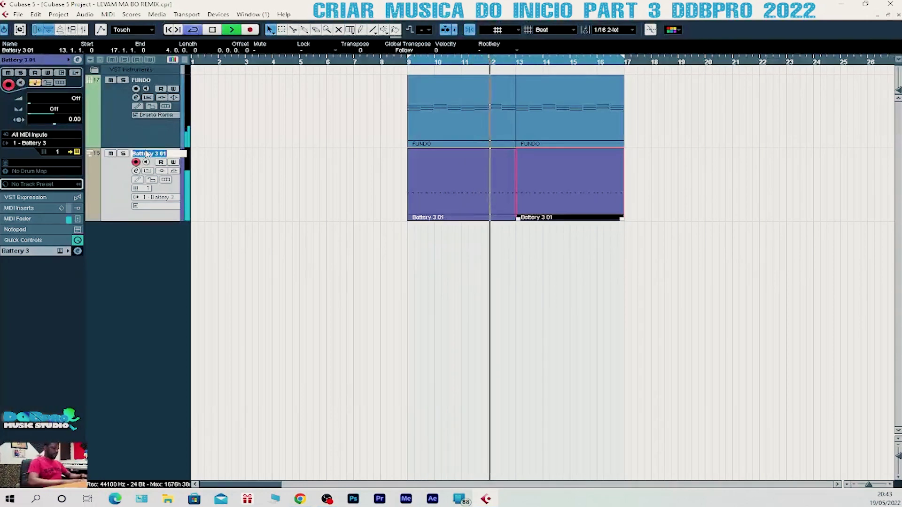
{"action": "type", "text": "PR"}
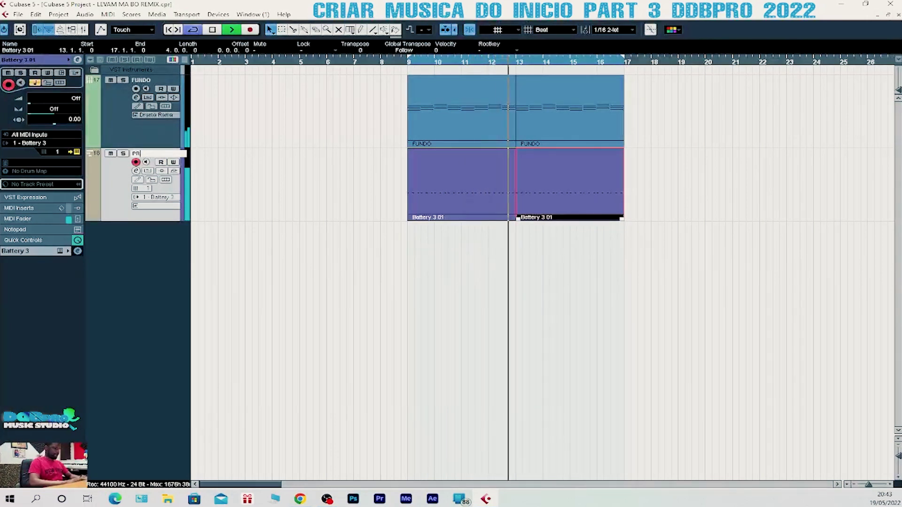
{"action": "type", "text": "AT"}
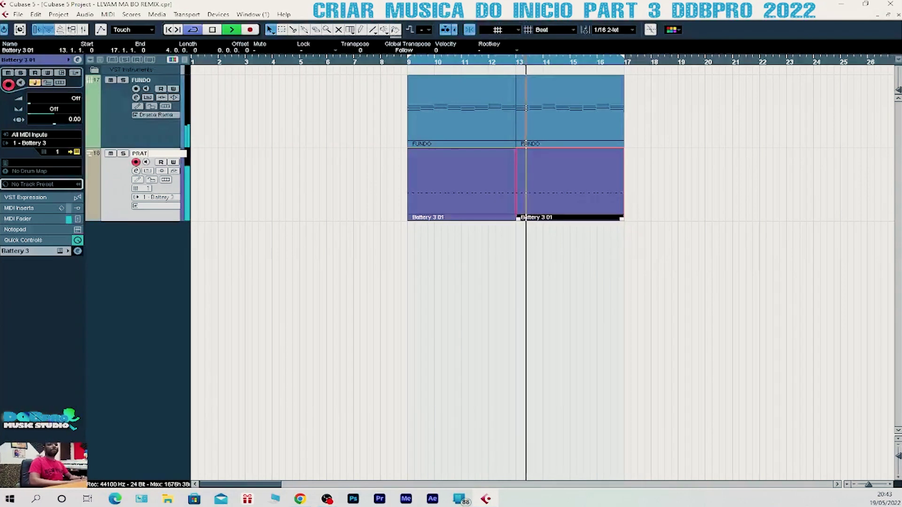
{"action": "type", "text": "O"}
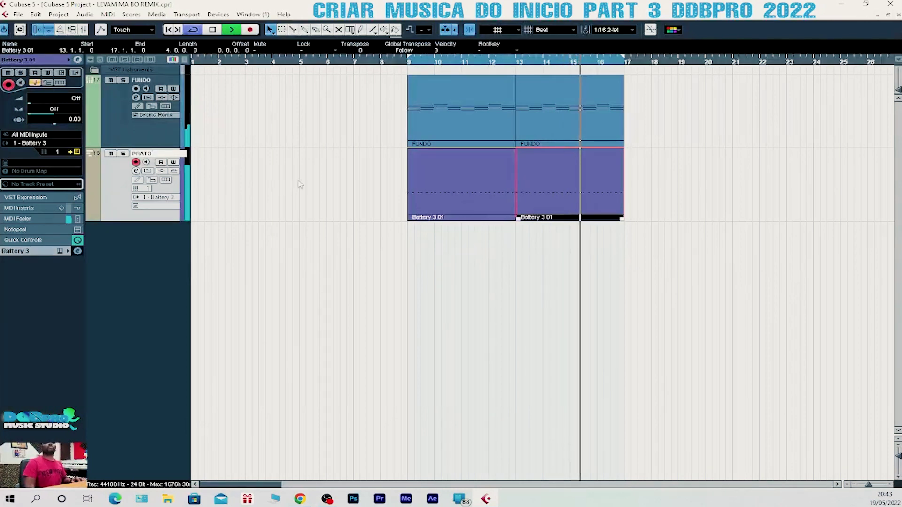
{"action": "left_click", "coordinate": [496, 226]}
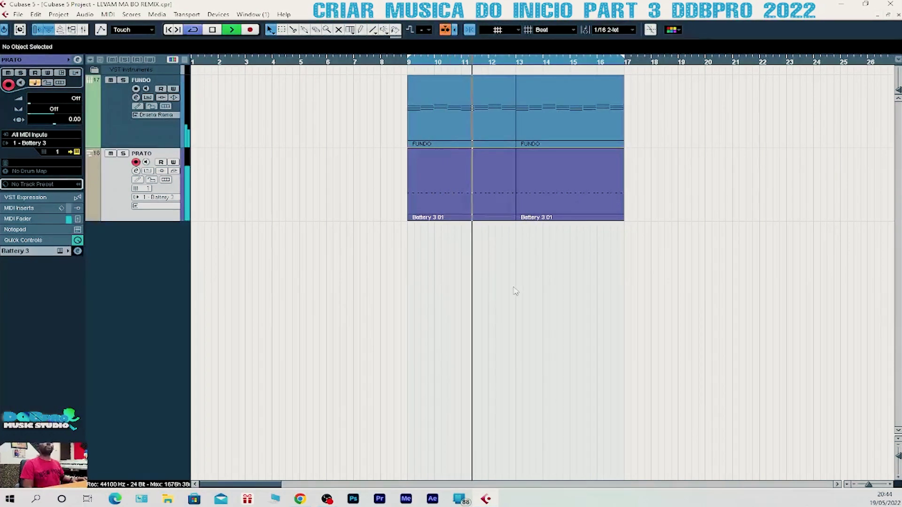
{"action": "key", "text": "space"}
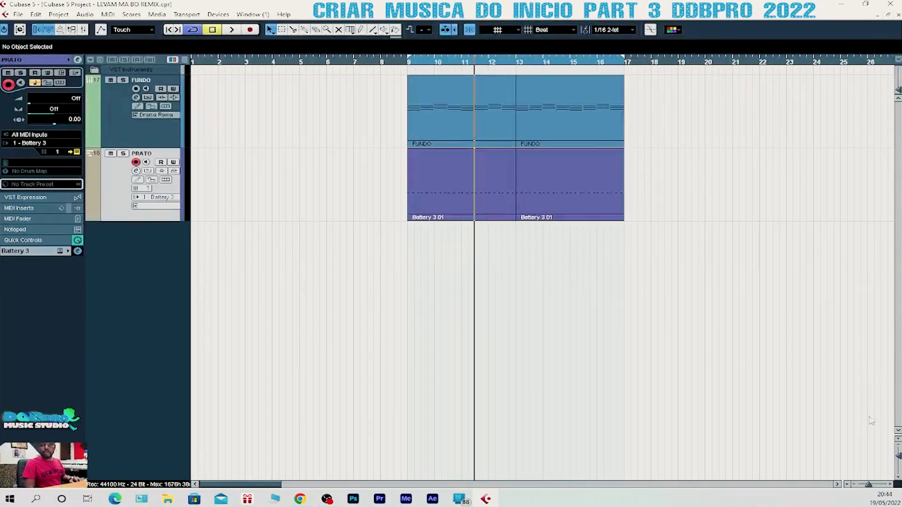
- Show the file browser in the Battery 3 instrument window, look it over and close the window
{"action": "left_click_drag", "start_coordinate": [899, 453], "coordinate": [899, 449]}
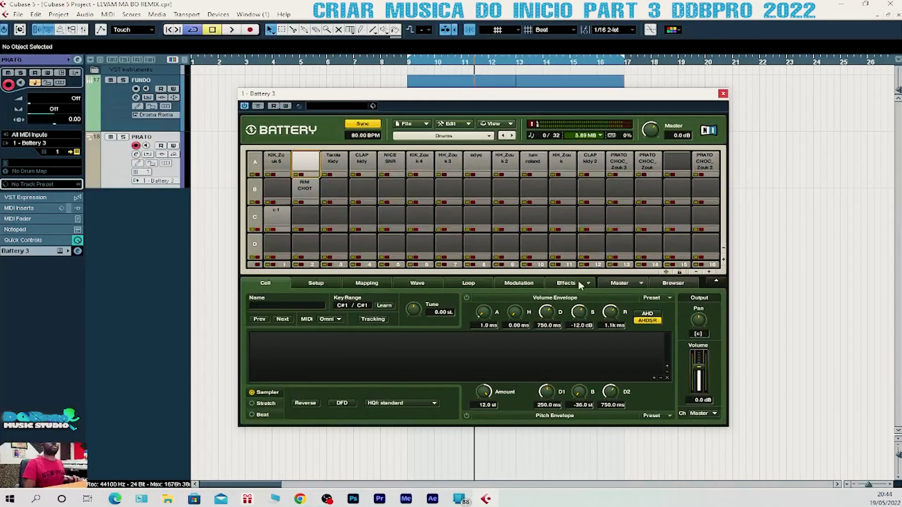
{"action": "left_click", "coordinate": [677, 283]}
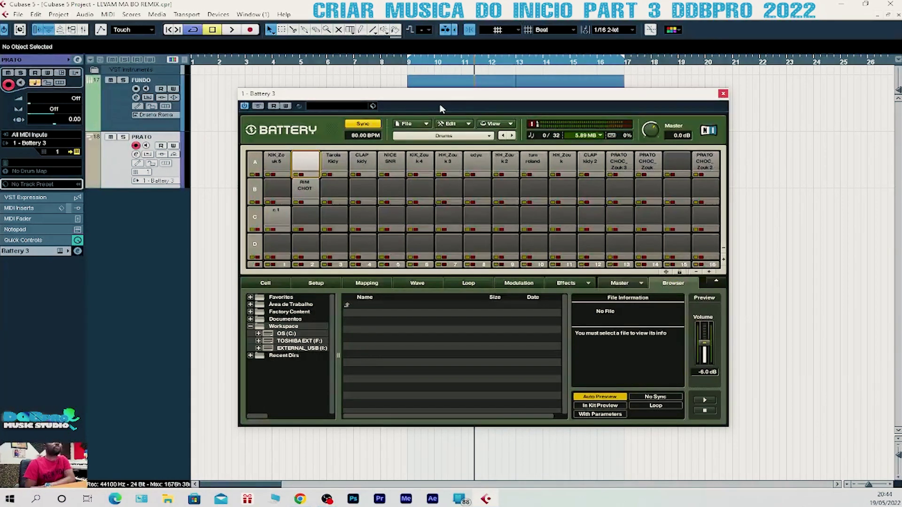
{"action": "left_click", "coordinate": [723, 93]}
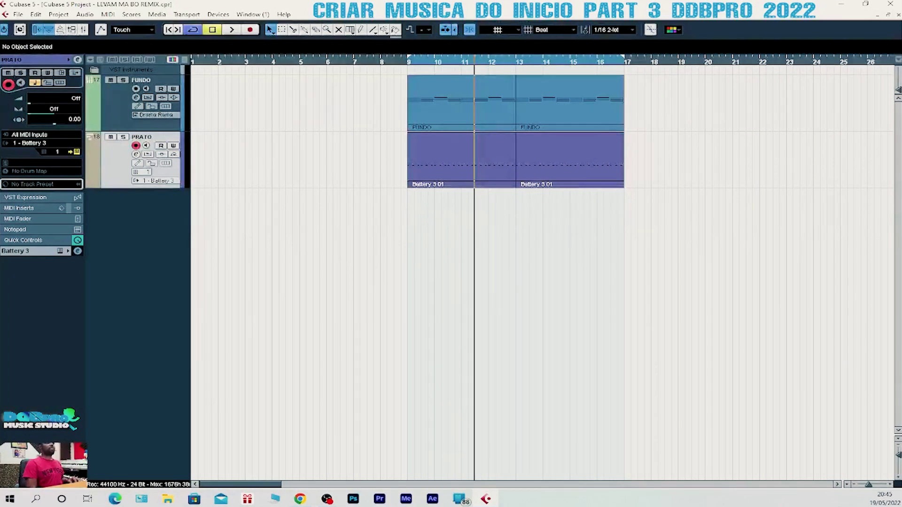
- Add a new MIDI track directly below the PRATO track
{"action": "right_click", "coordinate": [125, 176]}
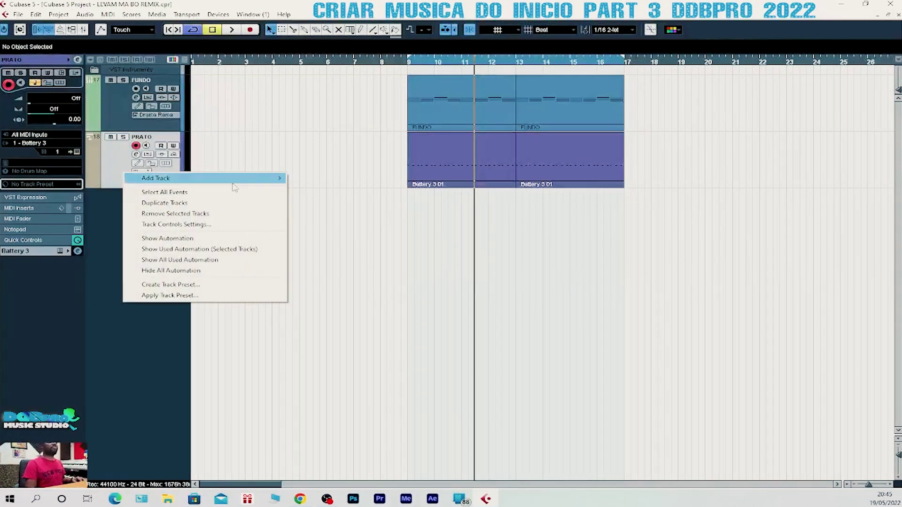
{"action": "mouse_move", "coordinate": [279, 185]}
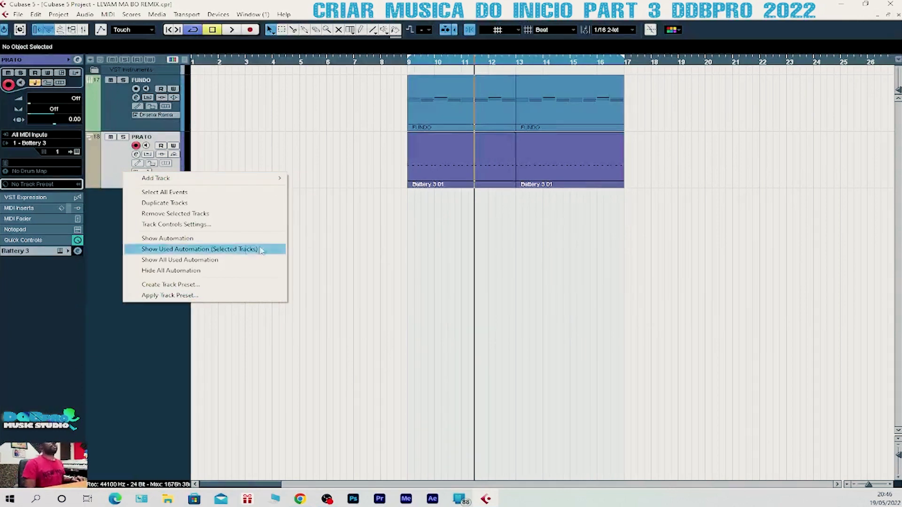
{"action": "mouse_move", "coordinate": [187, 183]}
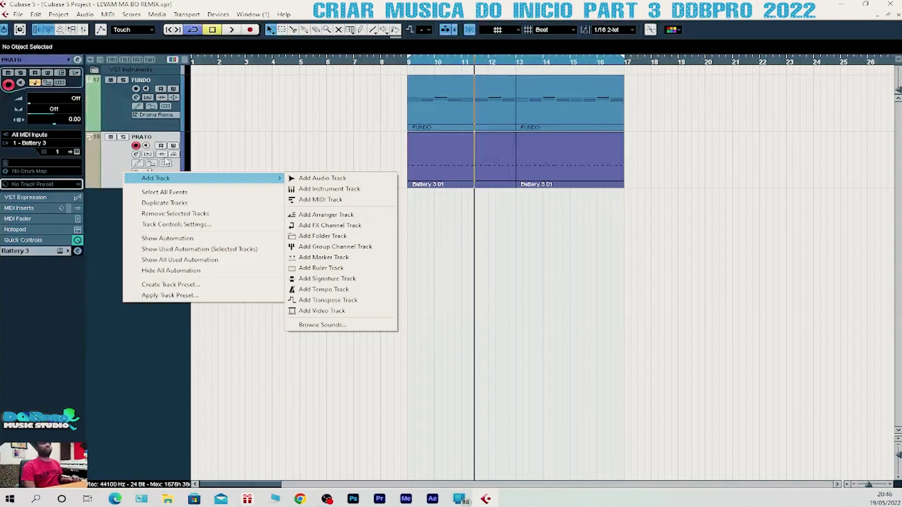
{"action": "left_click", "coordinate": [165, 179]}
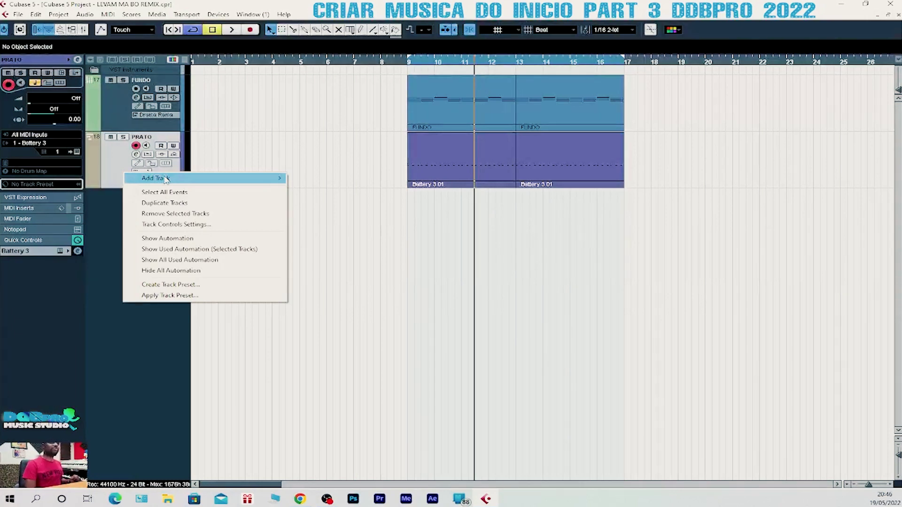
{"action": "left_click", "coordinate": [226, 180]}
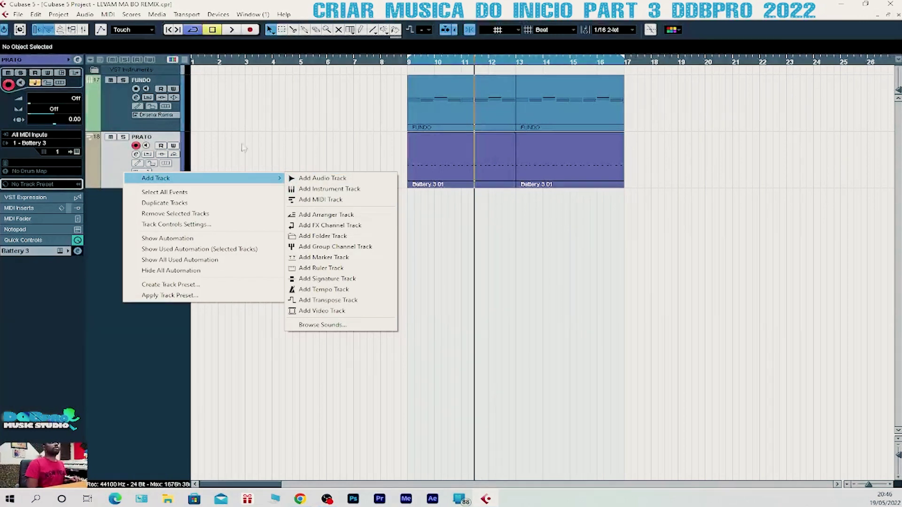
{"action": "mouse_move", "coordinate": [273, 179]}
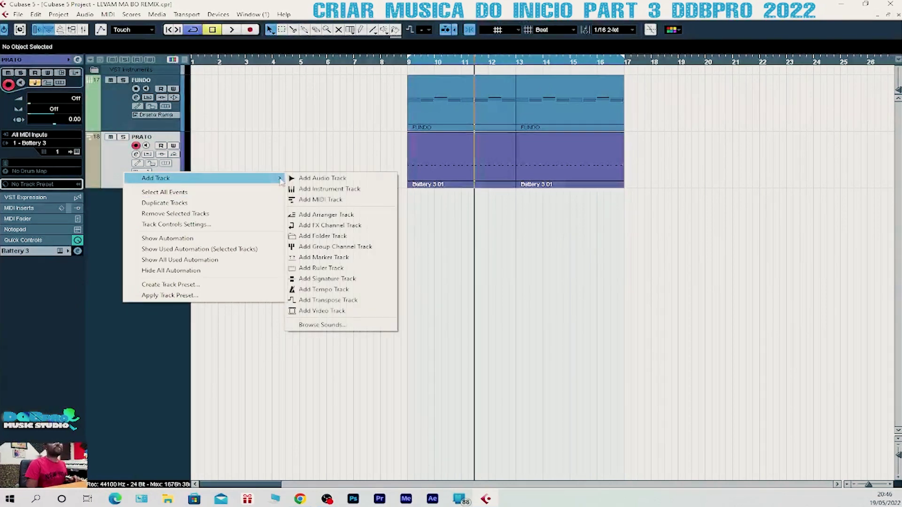
{"action": "left_click", "coordinate": [330, 200]}
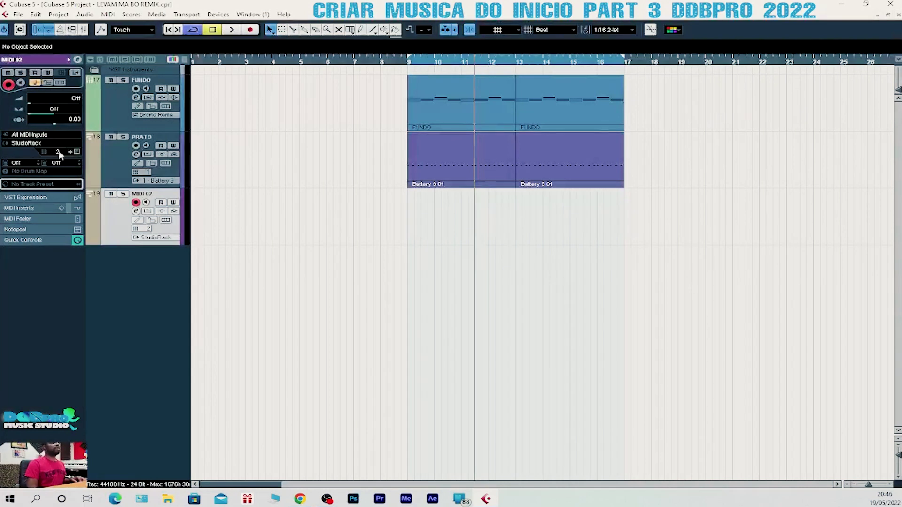
- Route the new MIDI track's output to 1 - Battery 3 and place the project cursor at bar 9
{"action": "left_click", "coordinate": [37, 143]}
{"action": "left_click", "coordinate": [52, 167]}
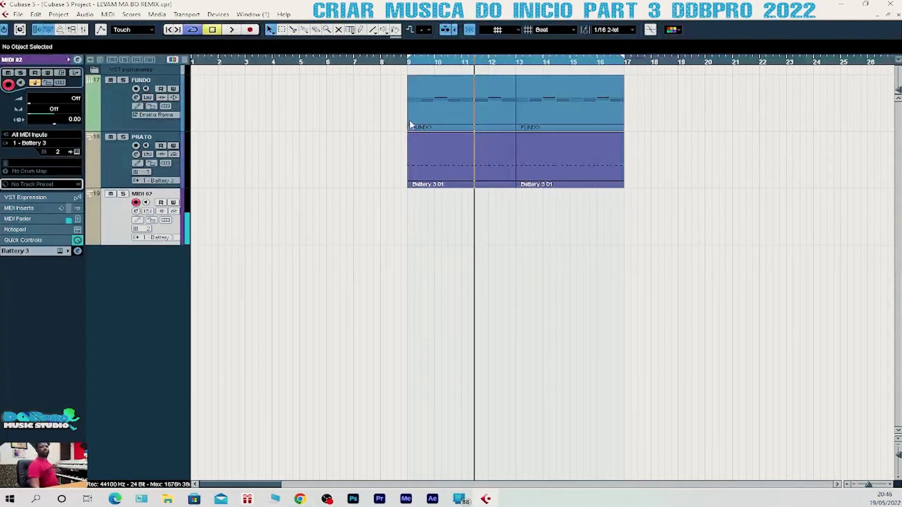
{"action": "left_click", "coordinate": [407, 63]}
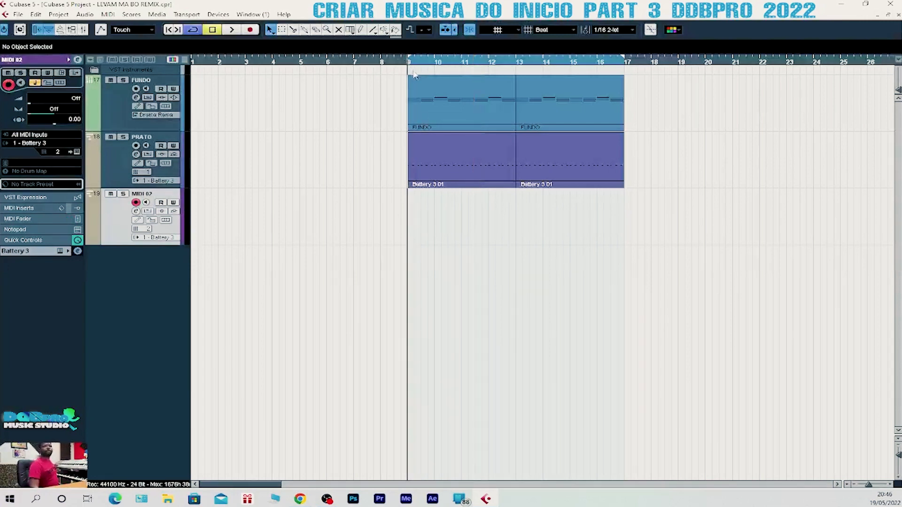
- Copy the first PRATO part onto the MIDI 02 track at bar 9 and transpose its notes down to C#1
{"action": "left_click", "coordinate": [449, 179]}
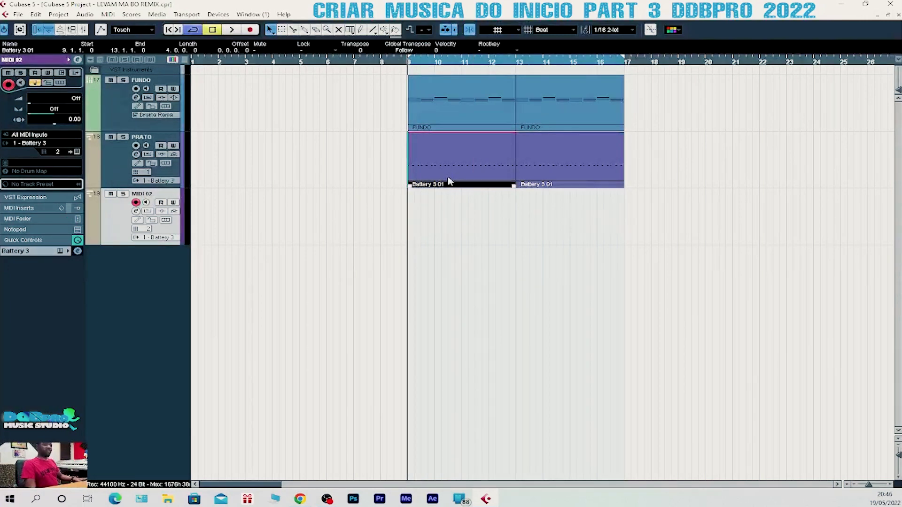
{"action": "left_click_drag", "start_coordinate": [449, 179], "coordinate": [449, 207]}
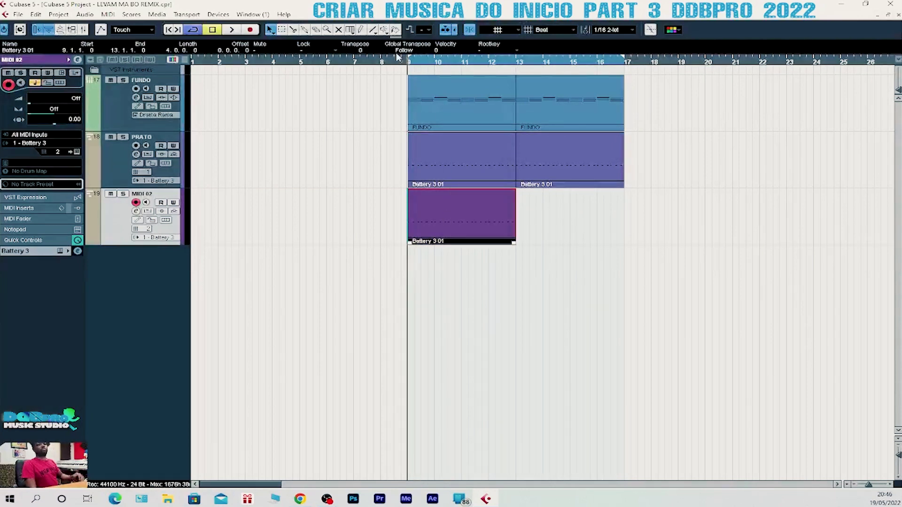
{"action": "double_click", "coordinate": [459, 210]}
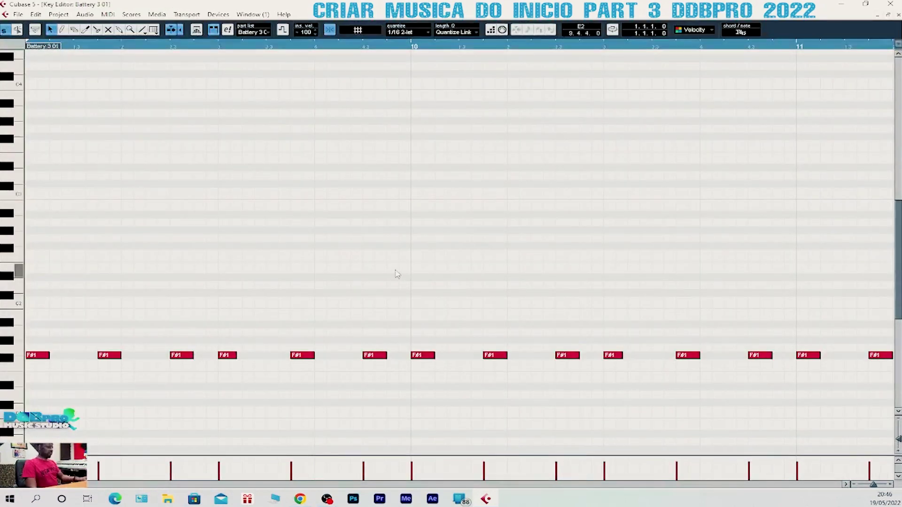
{"action": "key", "text": "Up"}
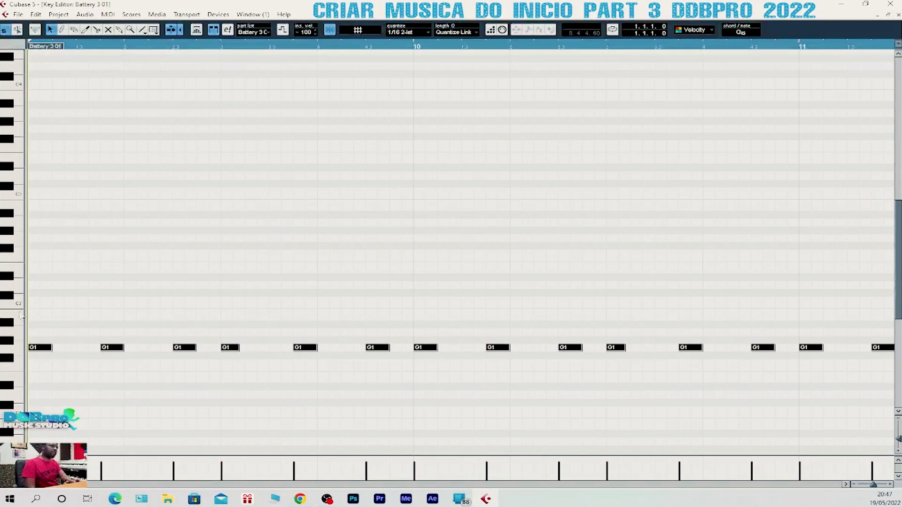
{"action": "key", "text": "Down"}
{"action": "key", "text": "Down"}
{"action": "key", "text": "Down"}
{"action": "key", "text": "Down"}
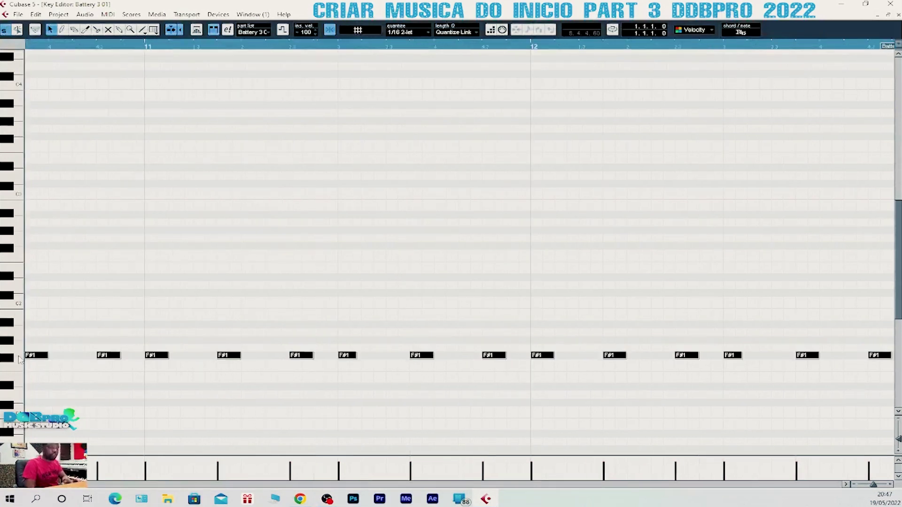
{"action": "key", "text": "Down"}
{"action": "key", "text": "Down"}
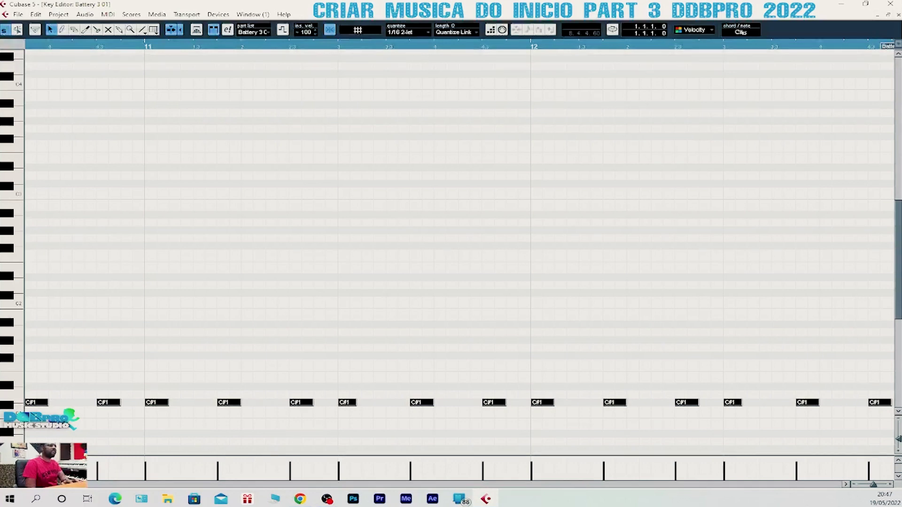
{"action": "key", "text": "Escape"}
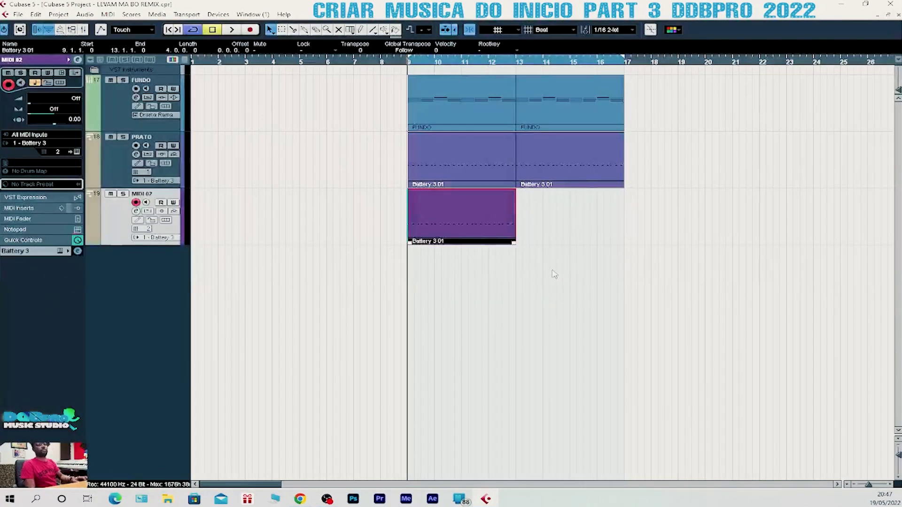
- Audition and delete the copied part from the MIDI 02 track, returning the project cursor to bar 9
{"action": "key", "text": "space"}
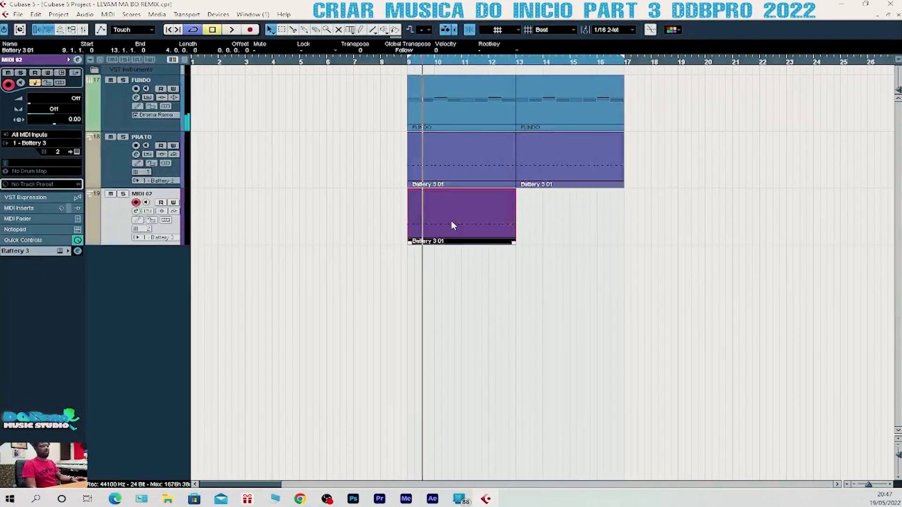
{"action": "key", "text": "Delete"}
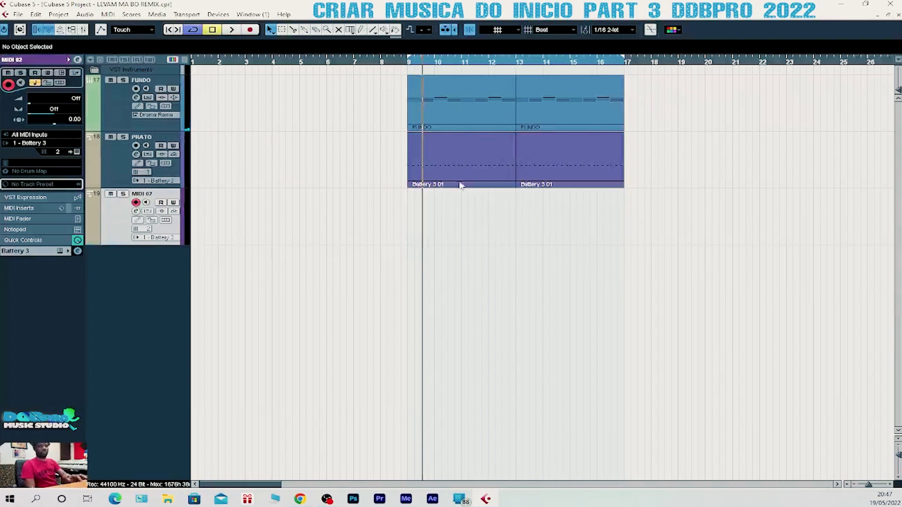
{"action": "left_click", "coordinate": [408, 62]}
{"action": "left_click", "coordinate": [382, 65]}
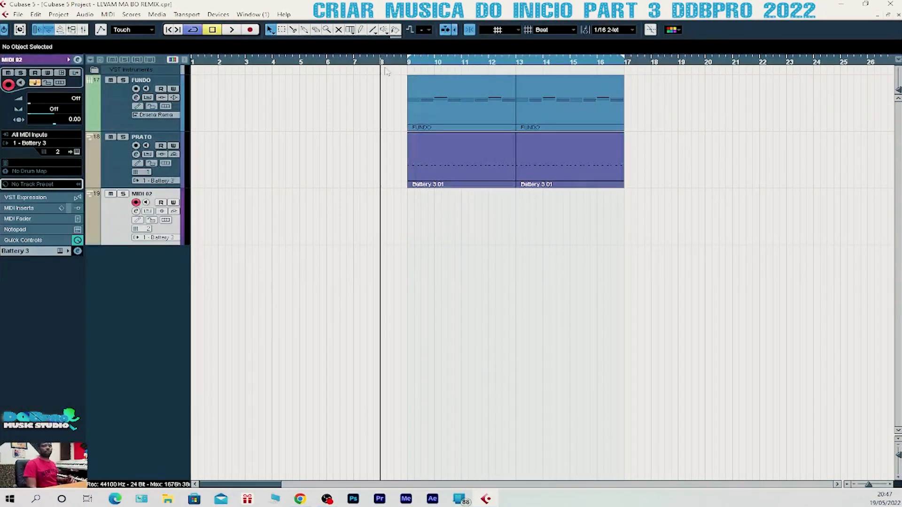
{"action": "left_click", "coordinate": [408, 63]}
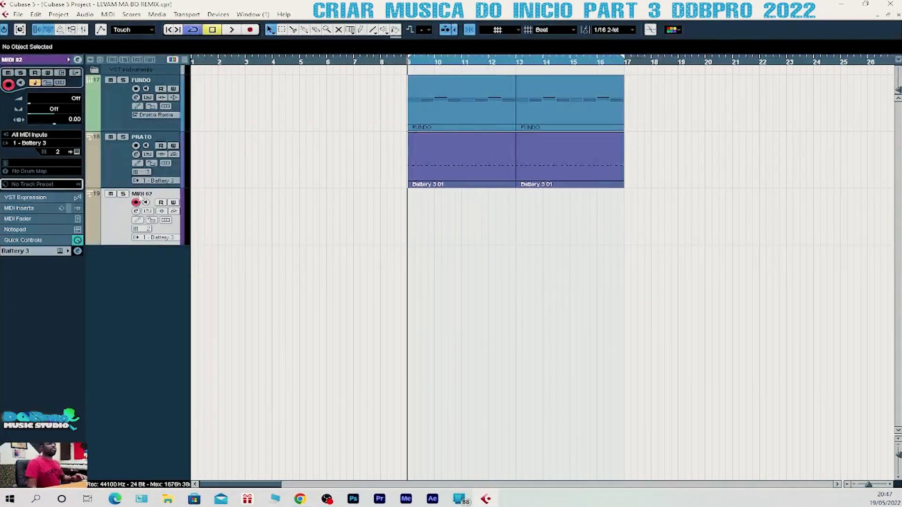
- Rename the MIDI 02 track to RIM CHOT
{"action": "double_click", "coordinate": [157, 194]}
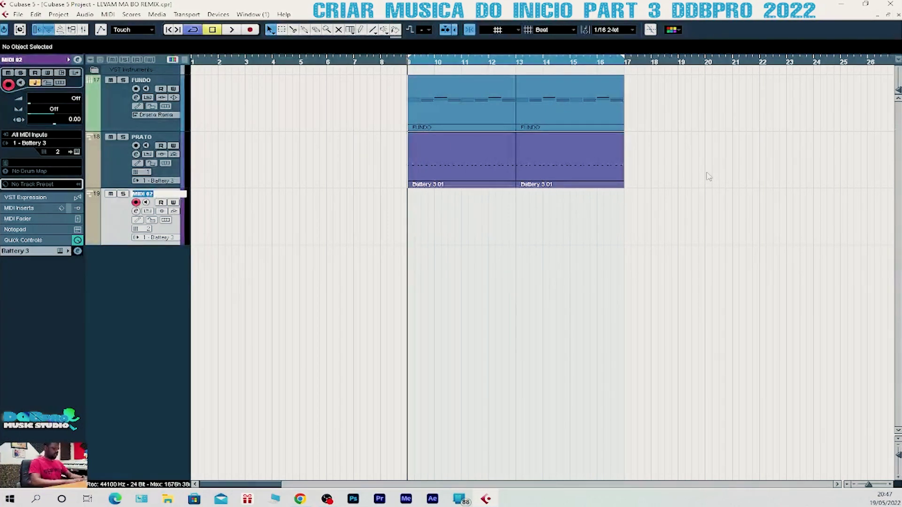
{"action": "type", "text": "RIM CHO"}
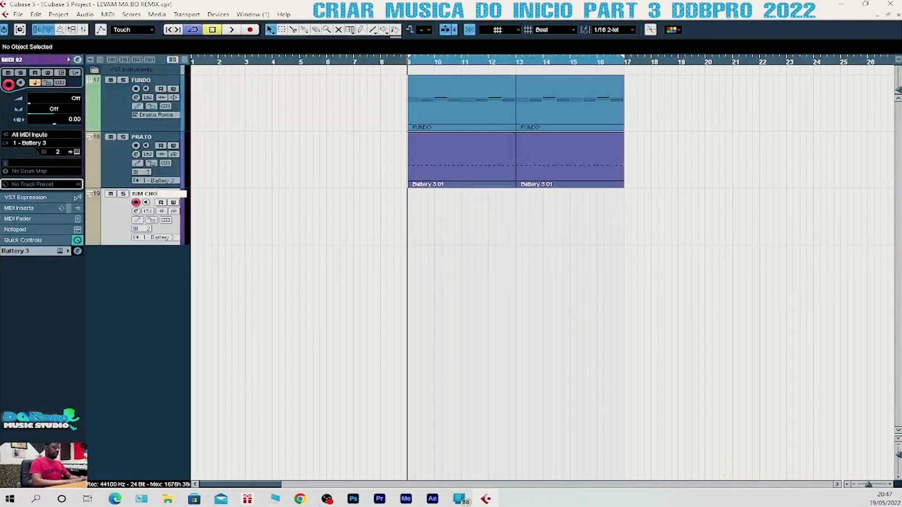
{"action": "type", "text": "T"}
{"action": "key", "text": "Return"}
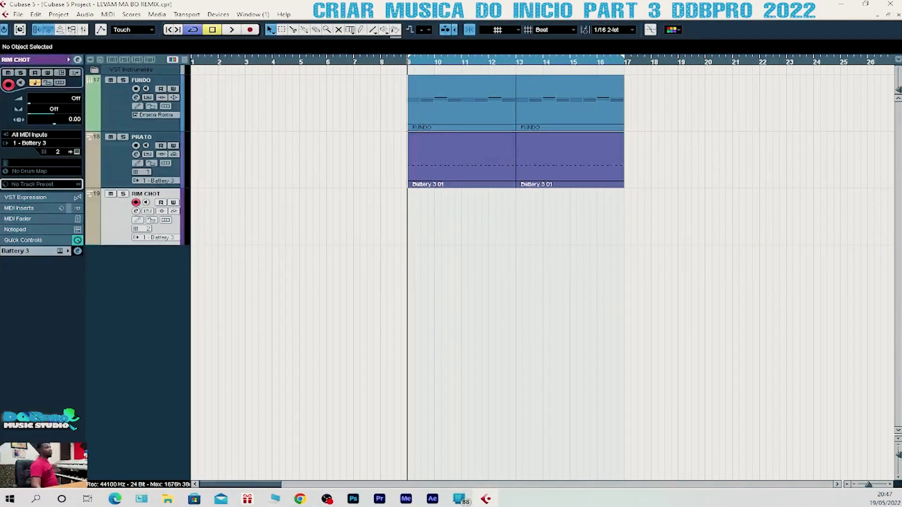
- Record a C#1 rim pattern on the RIM CHOT track, starting the recording at bar 9
{"action": "mouse_move", "coordinate": [883, 498]}
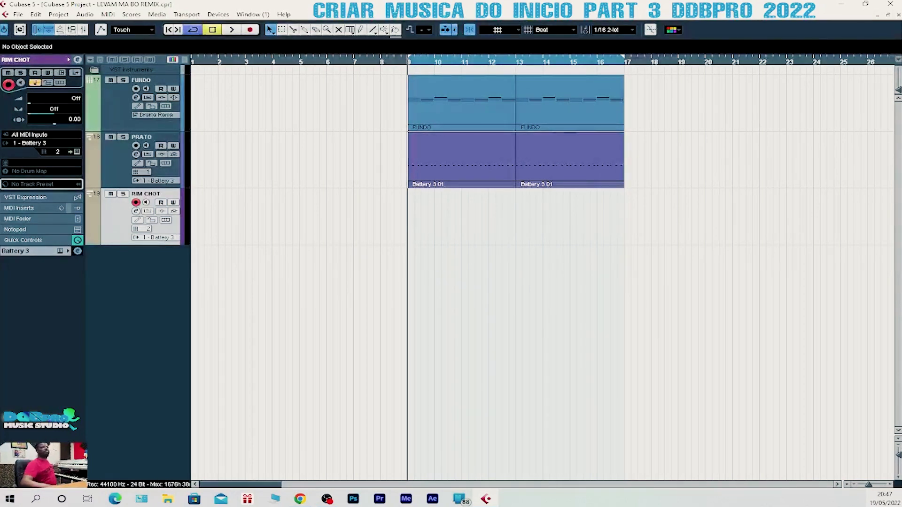
{"action": "key", "text": "KP_Multiply"}
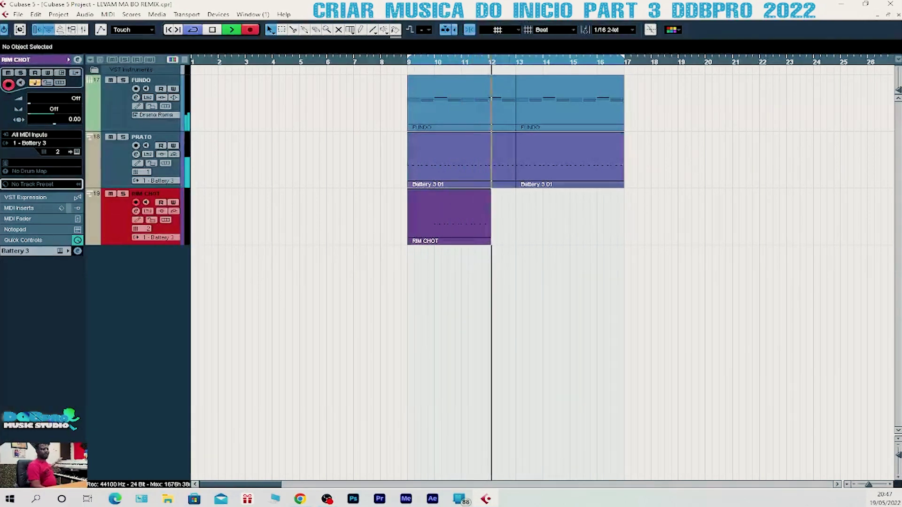
{"action": "key", "text": "space"}
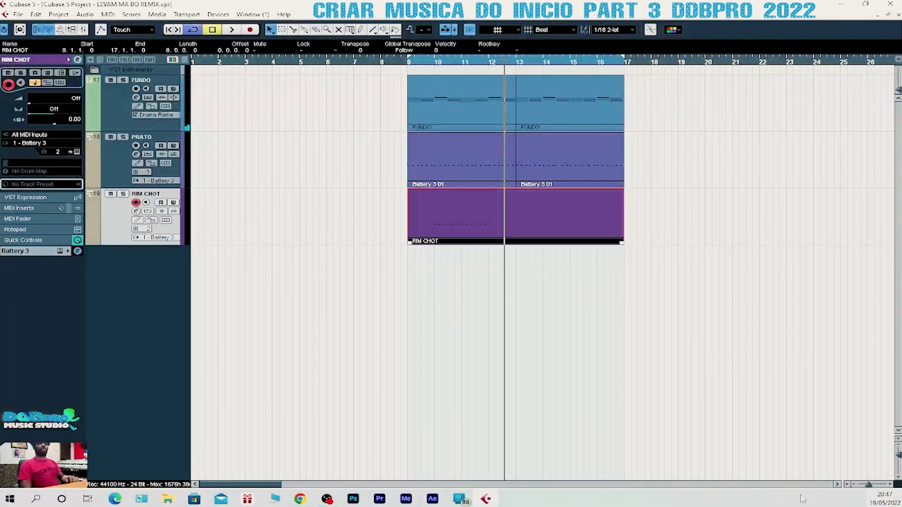
- Place the cursor at bar 10 and quantize all notes of the RIM CHOT part to 1/16 in the Key Editor
{"action": "left_click", "coordinate": [436, 62]}
{"action": "double_click", "coordinate": [454, 228]}
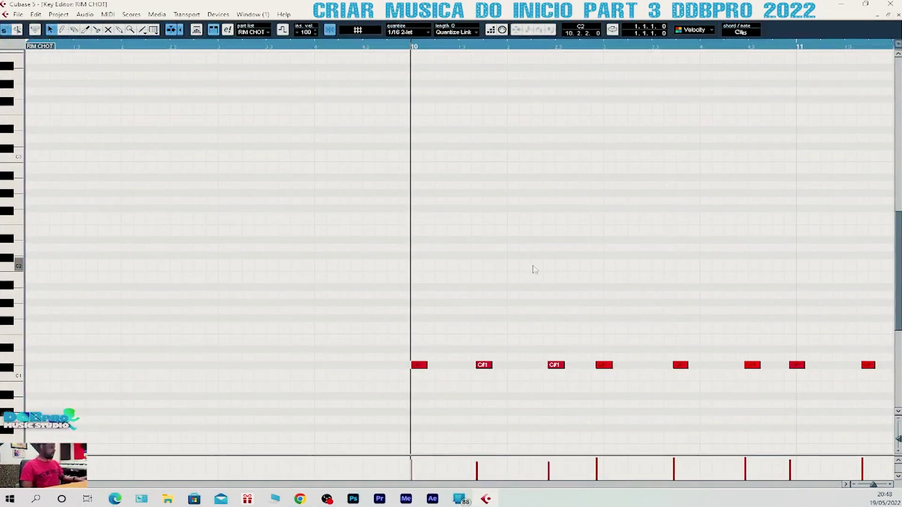
{"action": "key", "text": "ctrl+a"}
{"action": "scroll", "coordinate": [595, 342], "scroll_direction": "down", "scroll_amount": 3}
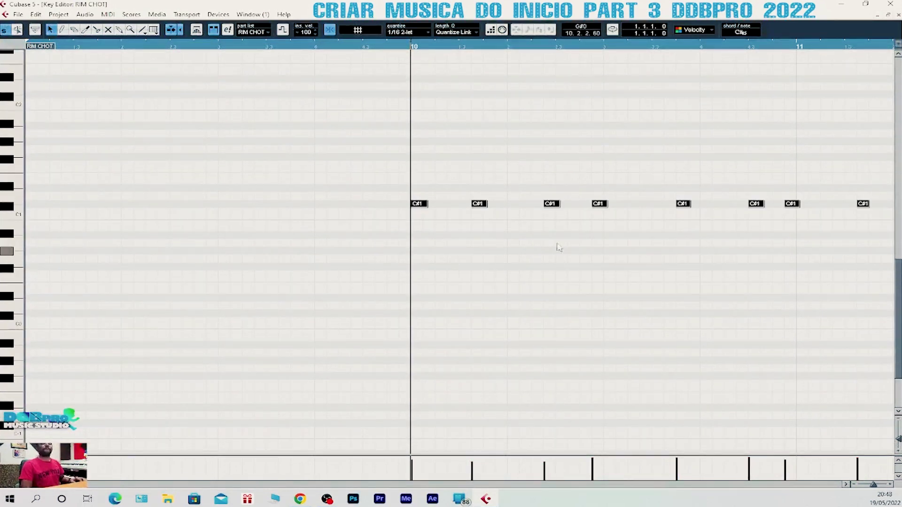
- Shift the fourth, second and seventh C#1 notes counted from bar 10 slightly later, placing the seventh at the start of bar 11
{"action": "left_click_drag", "start_coordinate": [560, 206], "coordinate": [613, 207]}
{"action": "left_click", "coordinate": [618, 188]}
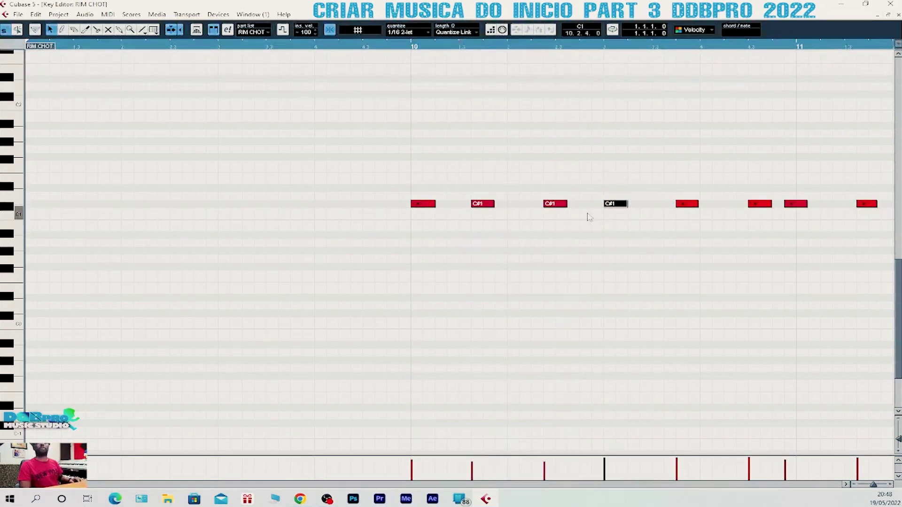
{"action": "left_click_drag", "start_coordinate": [483, 206], "coordinate": [495, 207]}
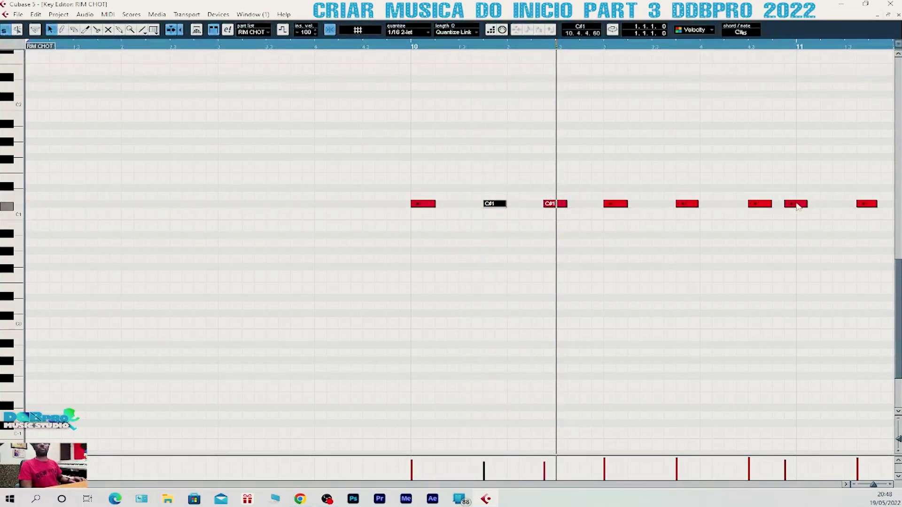
{"action": "left_click_drag", "start_coordinate": [796, 203], "coordinate": [808, 203]}
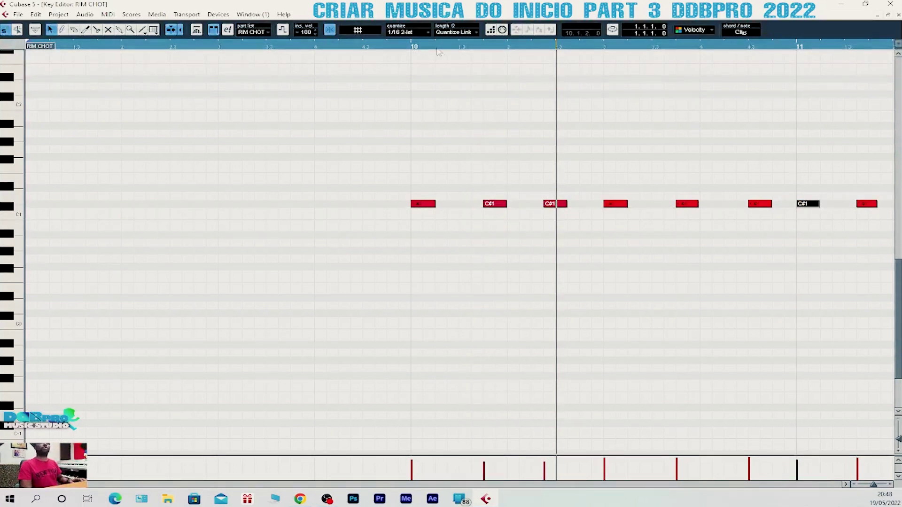
- Shift the third C#1 note after bar 10 slightly later, audition the pattern from bar 10 and close the Key Editor
{"action": "left_click", "coordinate": [413, 47]}
{"action": "key", "text": "space"}
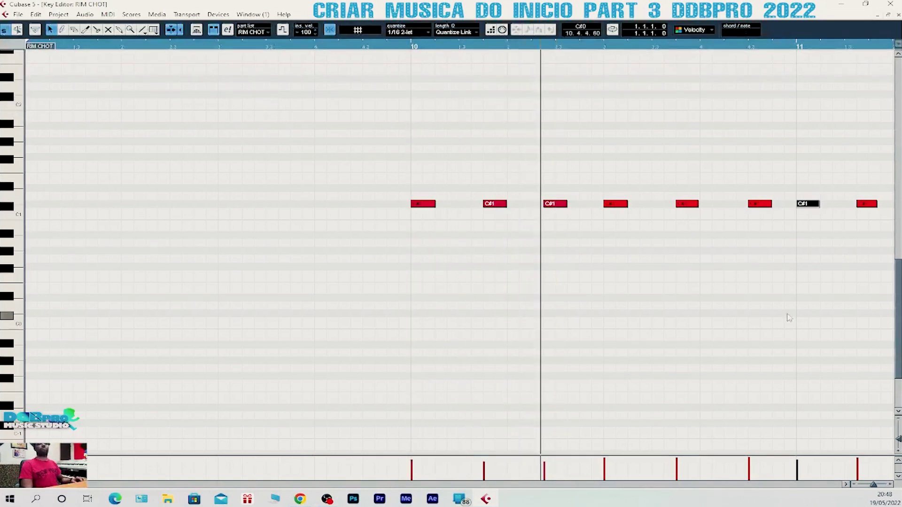
{"action": "key", "text": "space"}
{"action": "left_click", "coordinate": [558, 167]}
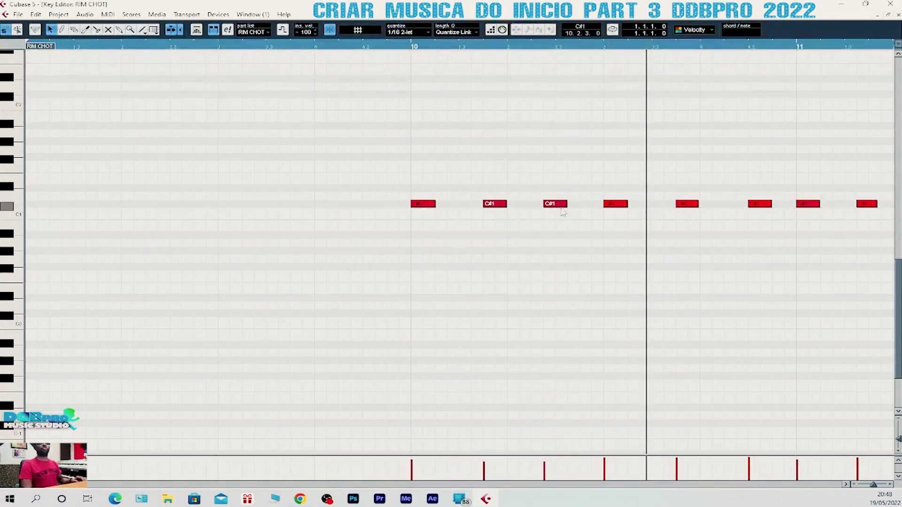
{"action": "left_click", "coordinate": [555, 205]}
{"action": "left_click_drag", "start_coordinate": [555, 205], "coordinate": [566, 206]}
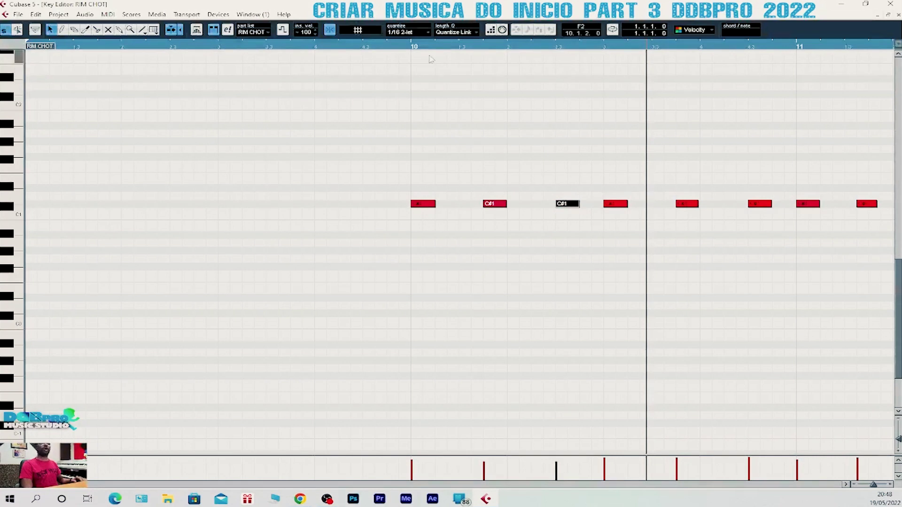
{"action": "left_click", "coordinate": [413, 47]}
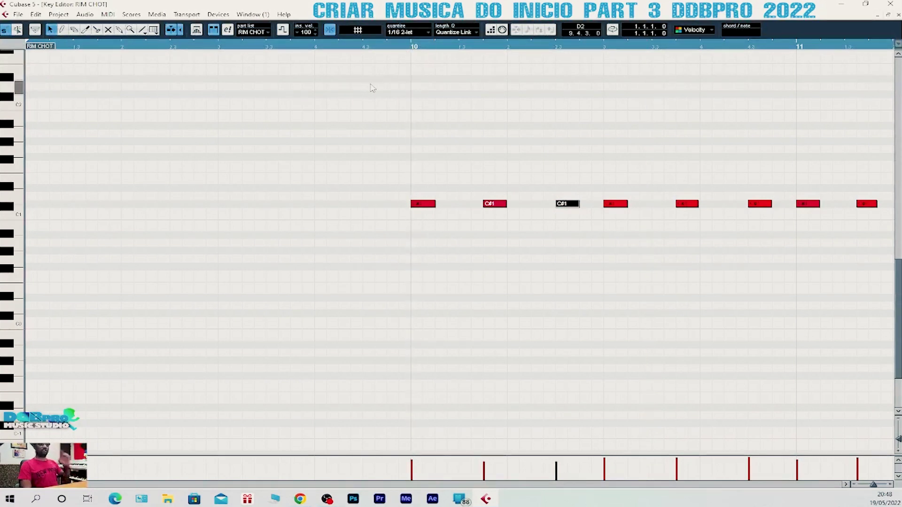
{"action": "key", "text": "space"}
{"action": "key", "text": "space"}
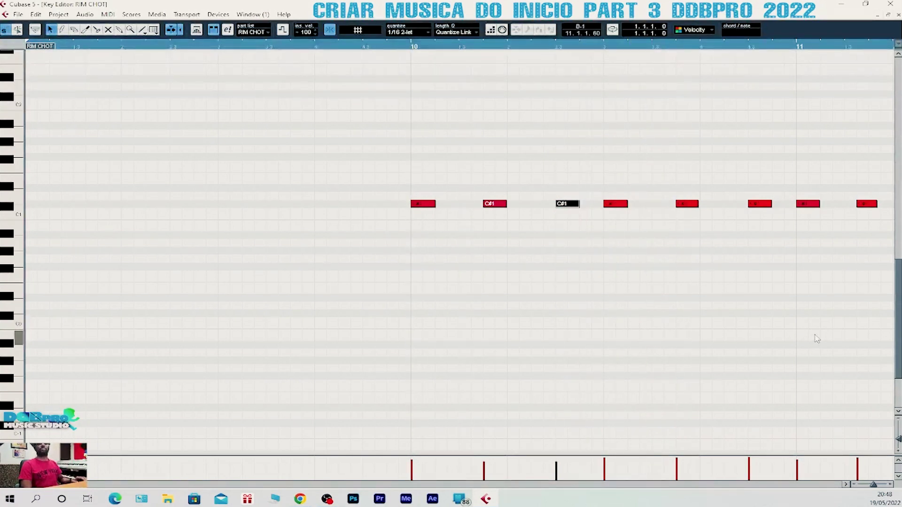
{"action": "key", "text": "ctrl+w"}
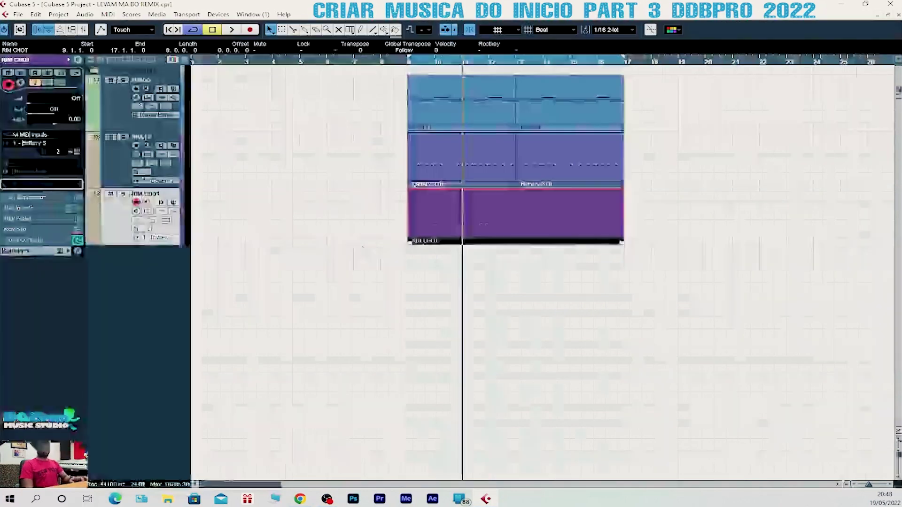
- Split the RIM CHOT part at bars 10 and 11 with the Split tool
{"action": "right_click", "coordinate": [453, 211]}
{"action": "left_click", "coordinate": [464, 209]}
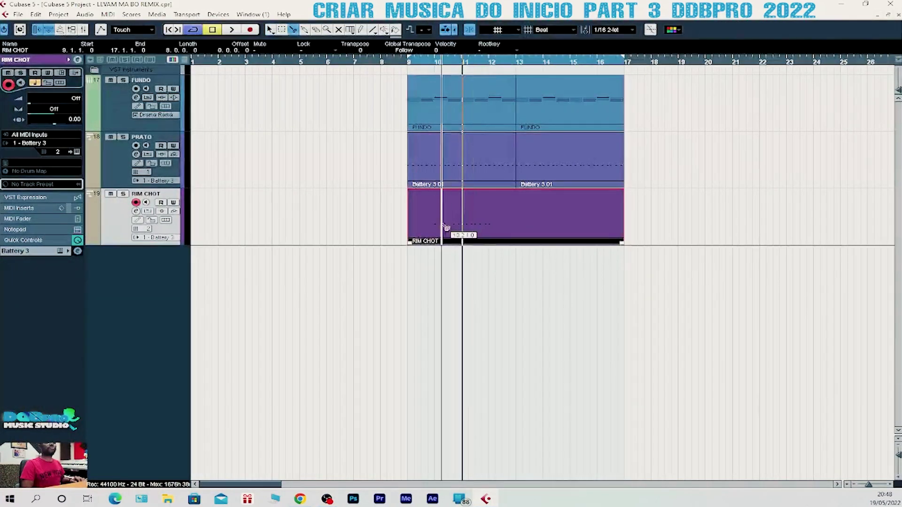
{"action": "left_click", "coordinate": [443, 232]}
{"action": "left_click", "coordinate": [463, 236]}
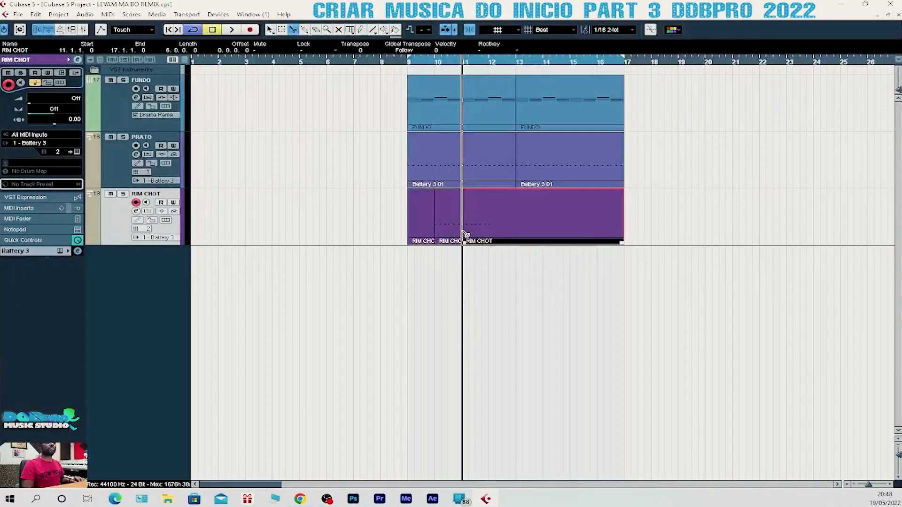
- Delete the RIM CHOT part after bar 11 and replace the empty bar 9 part with the one-bar pattern from bar 10
{"action": "key", "text": "Delete"}
{"action": "key", "text": "1"}
{"action": "left_click", "coordinate": [425, 225]}
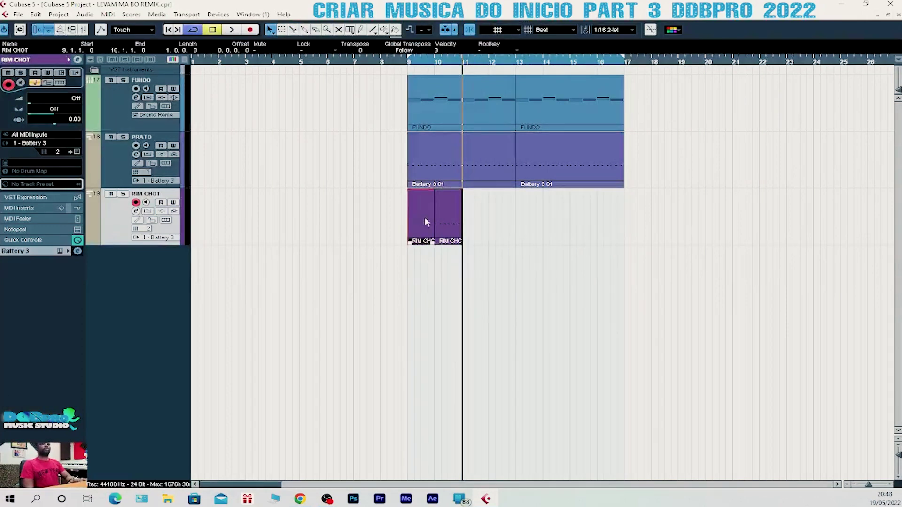
{"action": "left_click_drag", "start_coordinate": [443, 232], "coordinate": [420, 231]}
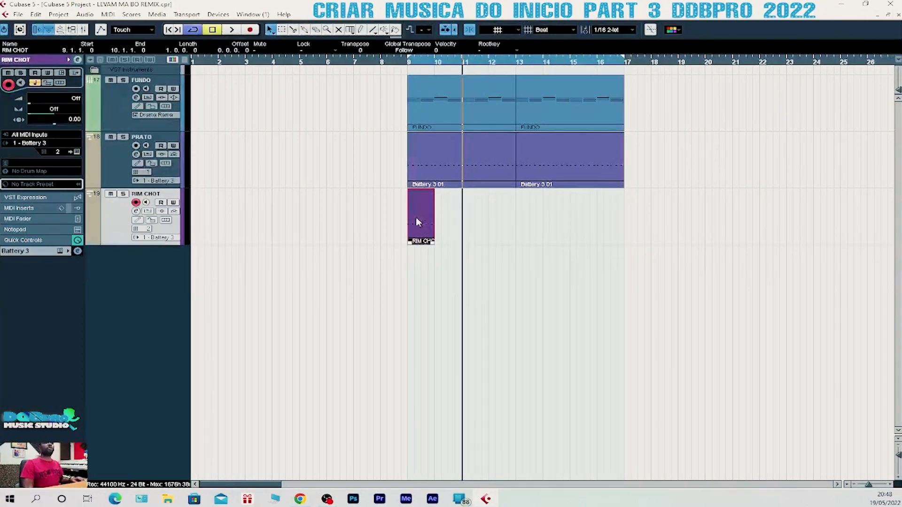
- Apply the Fixed Velocity function to the one-bar RIM CHOT part at bar 9
{"action": "left_click", "coordinate": [107, 15]}
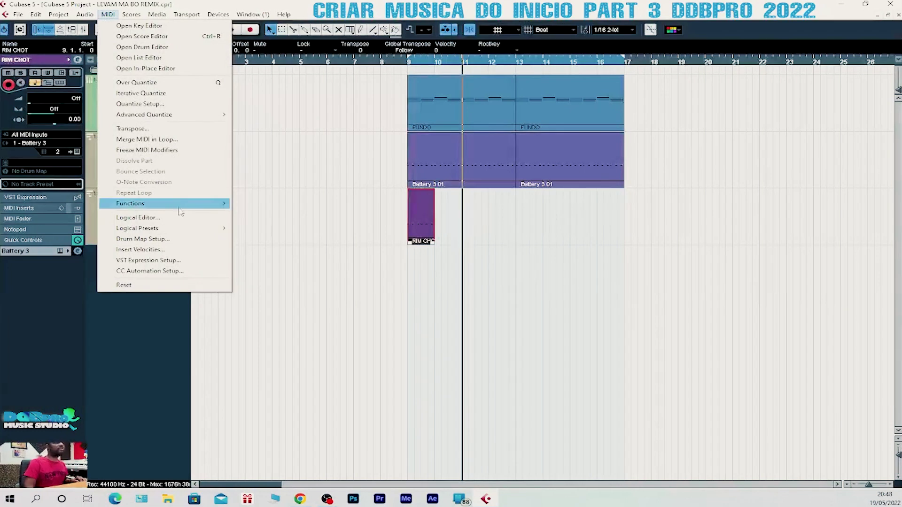
{"action": "mouse_move", "coordinate": [197, 204]}
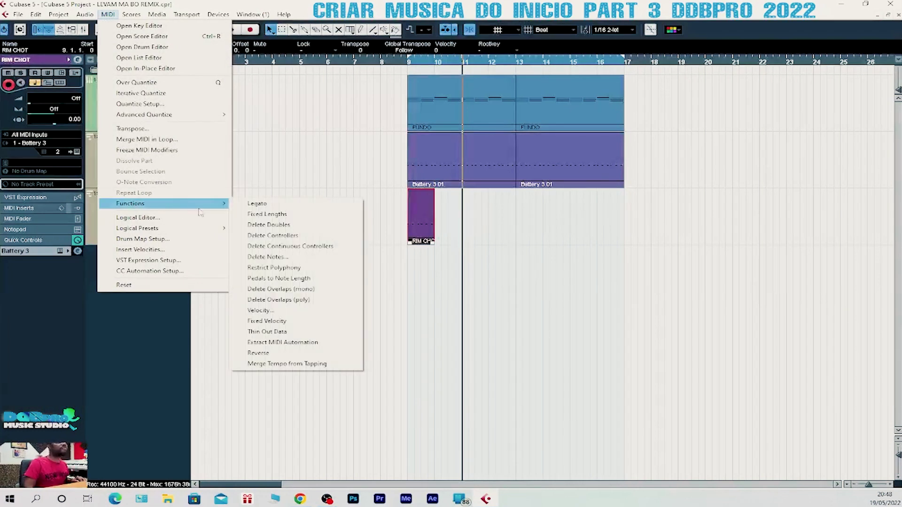
{"action": "left_click", "coordinate": [291, 322]}
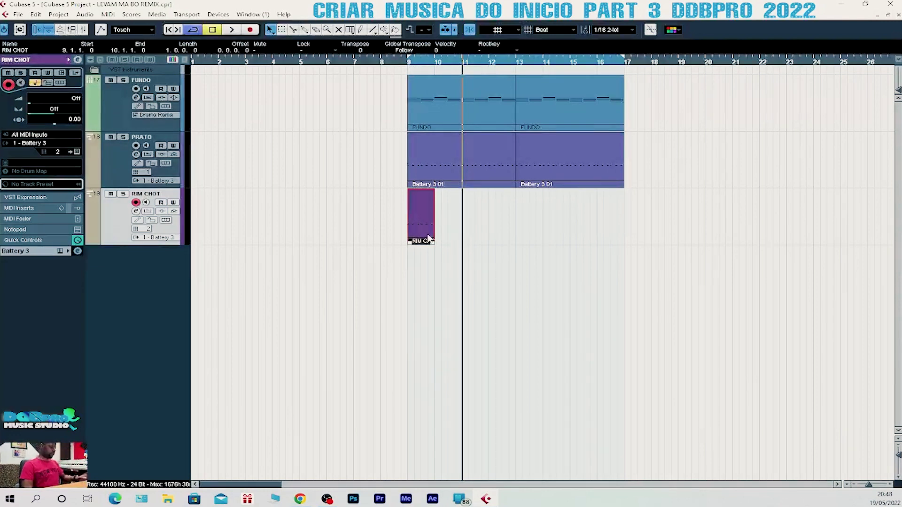
- Repeat the one-bar RIM CHOT part up to bar 13 and glue the four copies into a single part
{"action": "key", "text": "ctrl+d"}
{"action": "key", "text": "ctrl+d"}
{"action": "key", "text": "ctrl+d"}
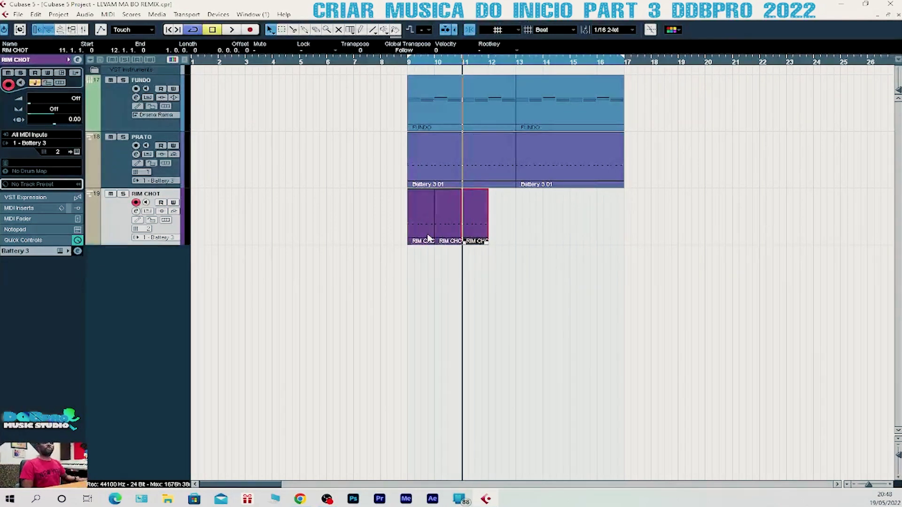
{"action": "left_click_drag", "start_coordinate": [565, 208], "coordinate": [409, 223]}
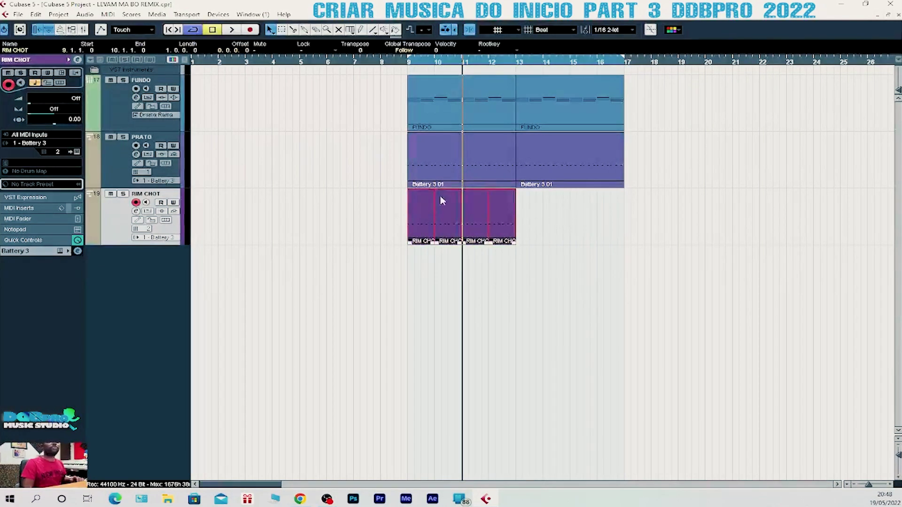
{"action": "key", "text": "4"}
{"action": "left_click", "coordinate": [475, 201]}
{"action": "key", "text": "1"}
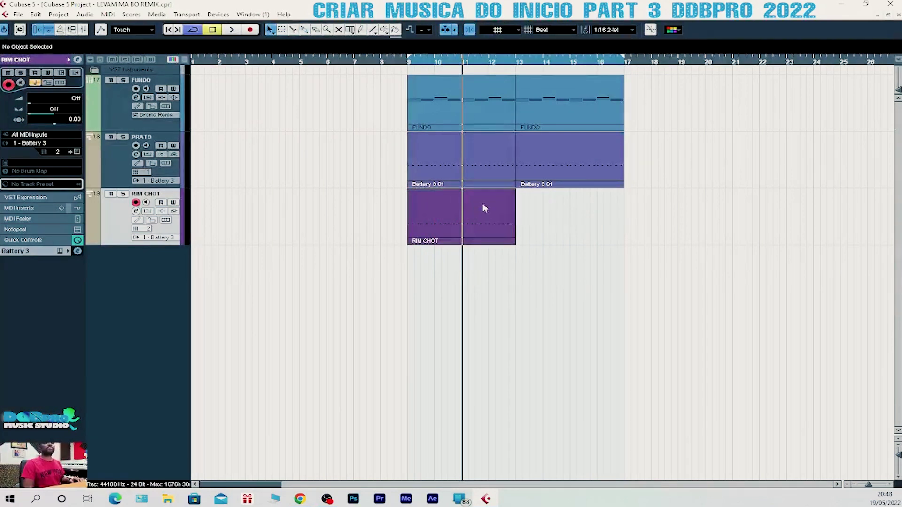
- Play from bar 9 and duplicate the four-bar RIM CHOT part to fill bars 13 to 17
{"action": "left_click", "coordinate": [483, 203]}
{"action": "left_click", "coordinate": [410, 63]}
{"action": "key", "text": "space"}
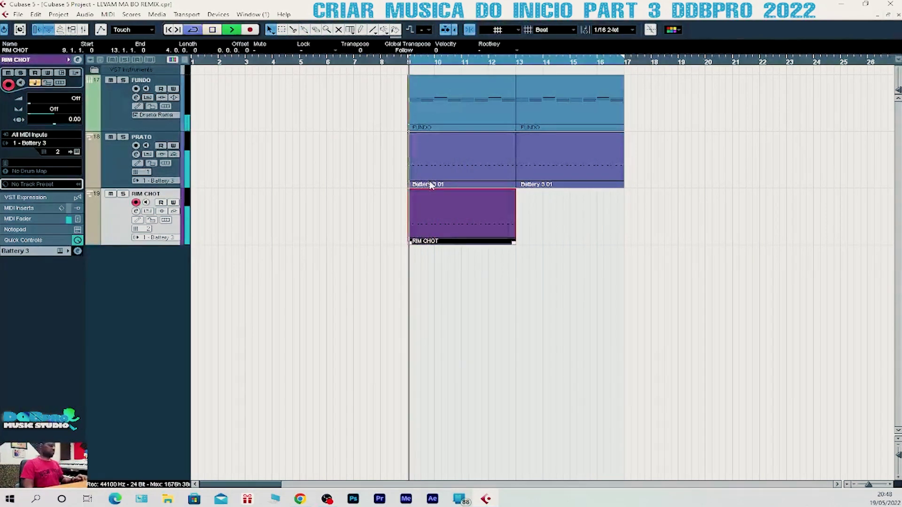
{"action": "key", "text": "ctrl+d"}
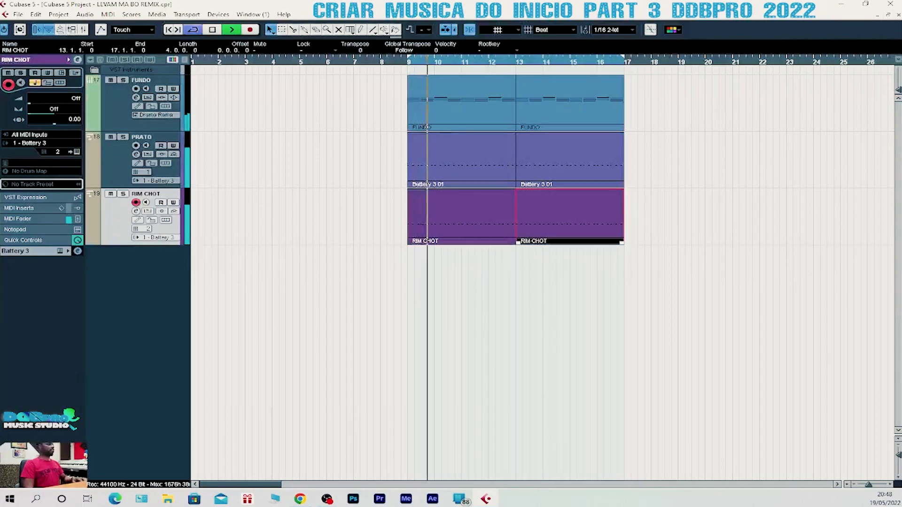
- Open the Mixer, solo the B3 St 15/16 channel during playback and rename it PRATO
{"action": "key", "text": "F3"}
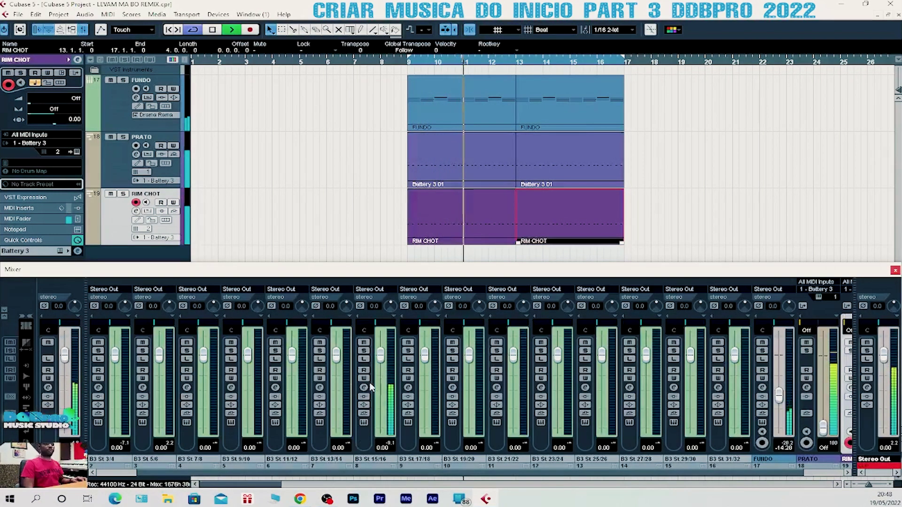
{"action": "key", "text": "space"}
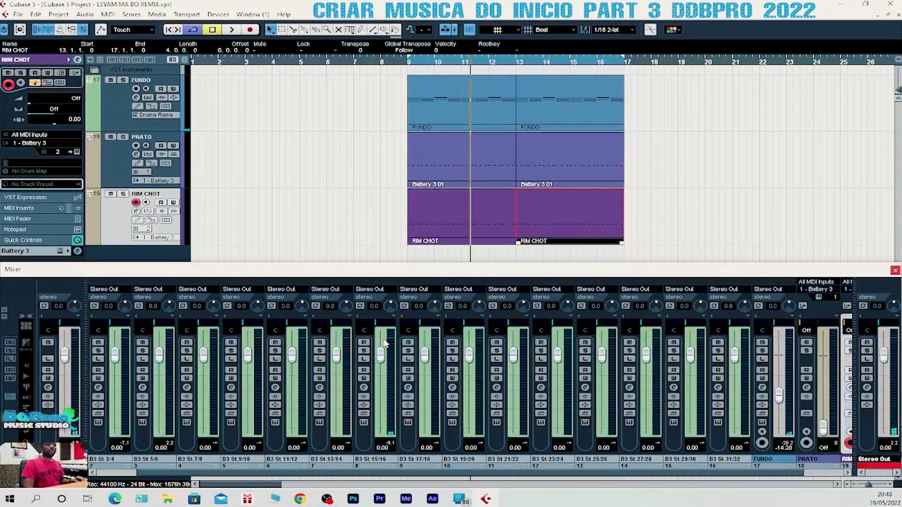
{"action": "left_click", "coordinate": [365, 351]}
{"action": "key", "text": "space"}
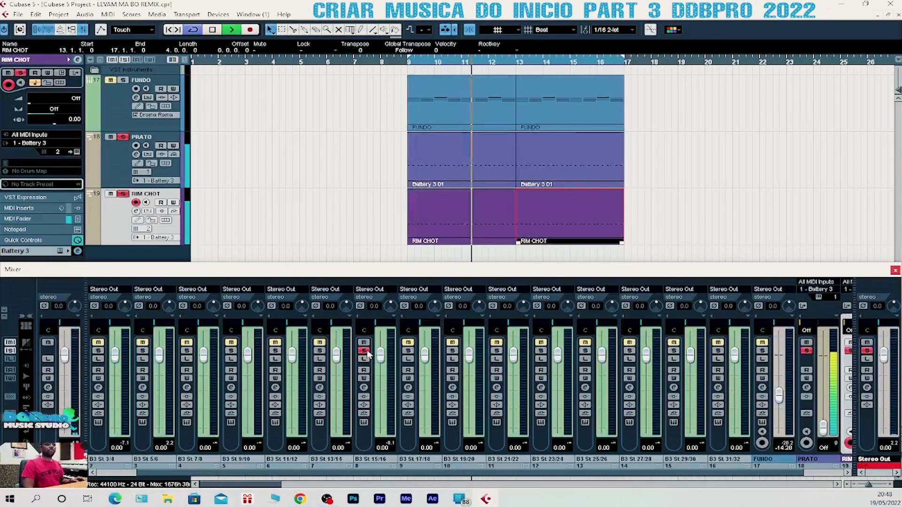
{"action": "double_click", "coordinate": [383, 461]}
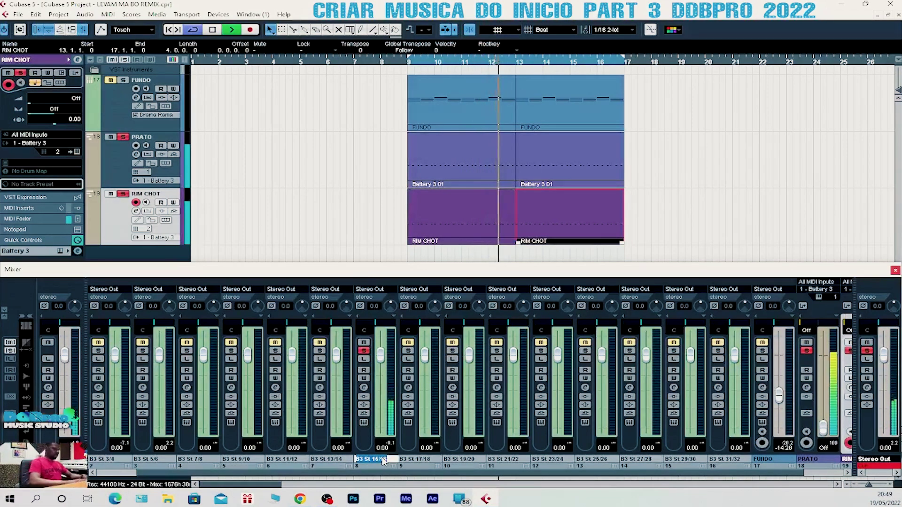
{"action": "type", "text": "PRATO"}
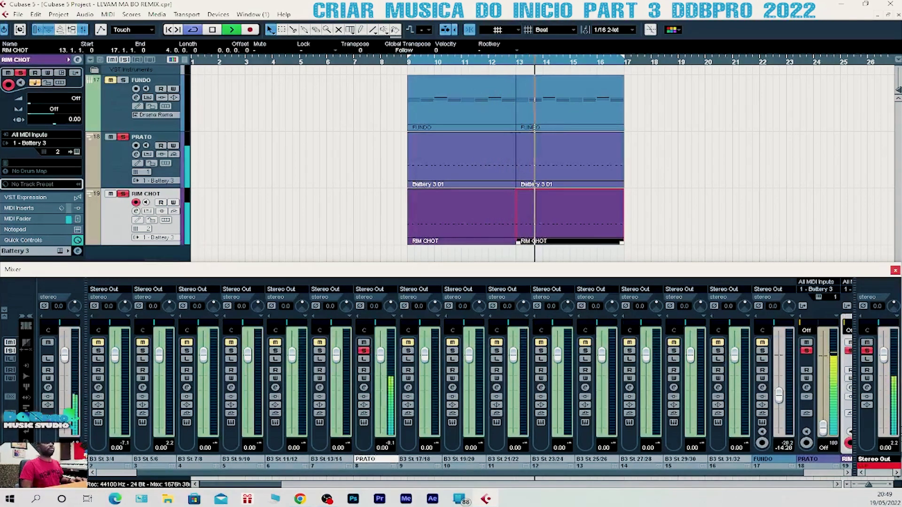
- Silence the PRATO track to hear RIM CHOT alone, and check the Battery 3 instrument panel
{"action": "left_click", "coordinate": [122, 136]}
{"action": "left_click", "coordinate": [110, 137]}
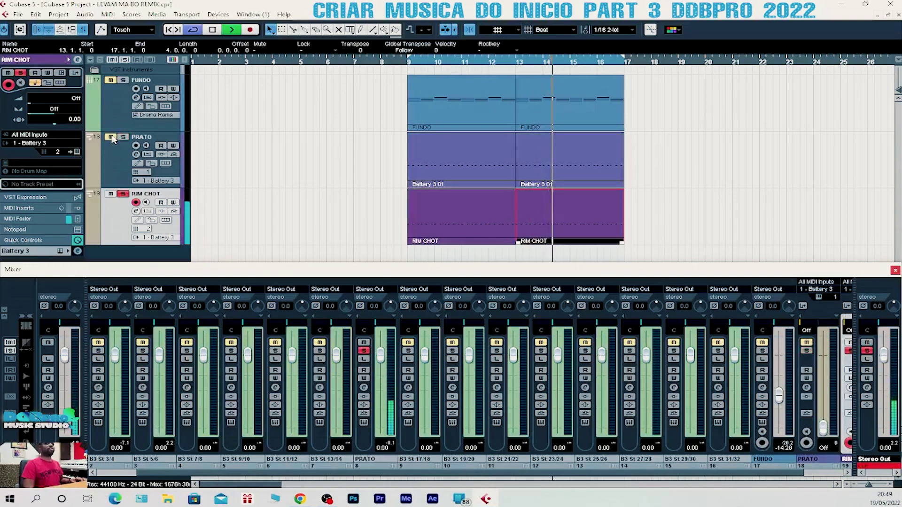
{"action": "key", "text": "space"}
{"action": "left_click", "coordinate": [303, 195]}
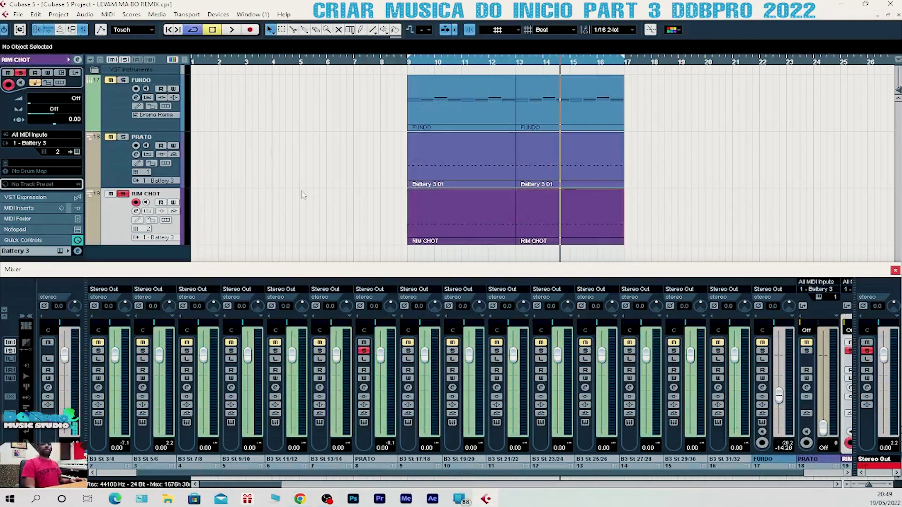
{"action": "left_click", "coordinate": [76, 152]}
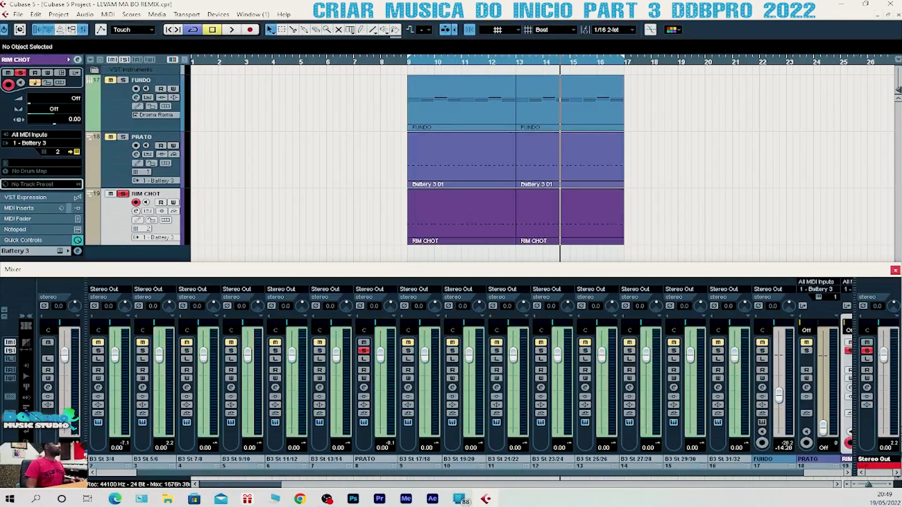
{"action": "key", "text": "space"}
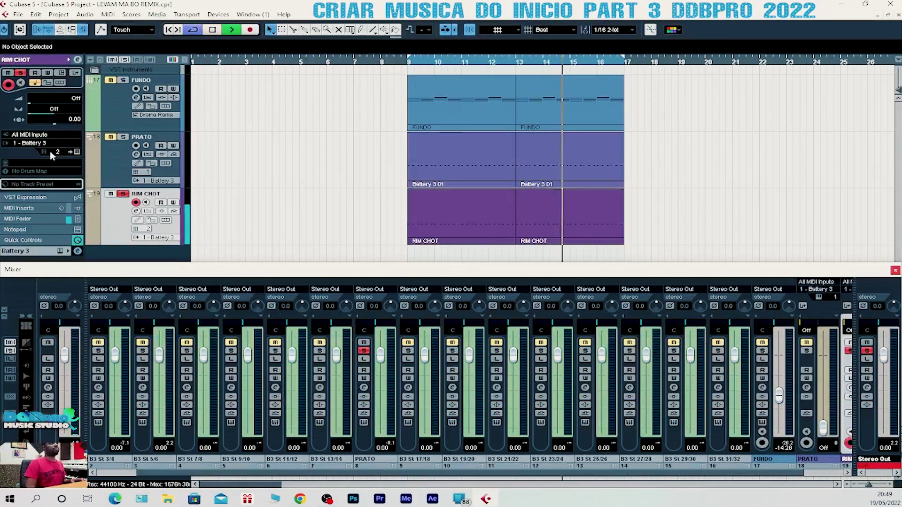
- Take the PRATO mixer channel out of solo and briefly play all tracks from bar 9
{"action": "left_click", "coordinate": [410, 63]}
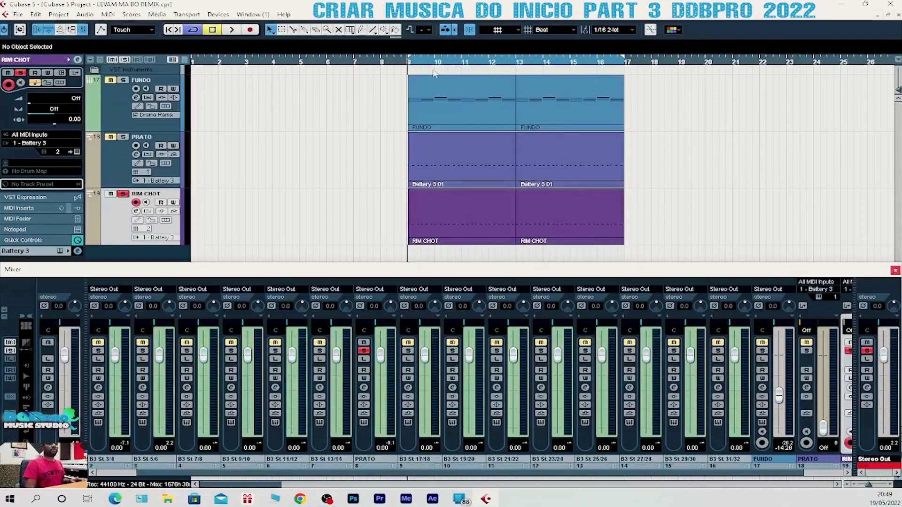
{"action": "left_click", "coordinate": [369, 350]}
{"action": "key", "text": "space"}
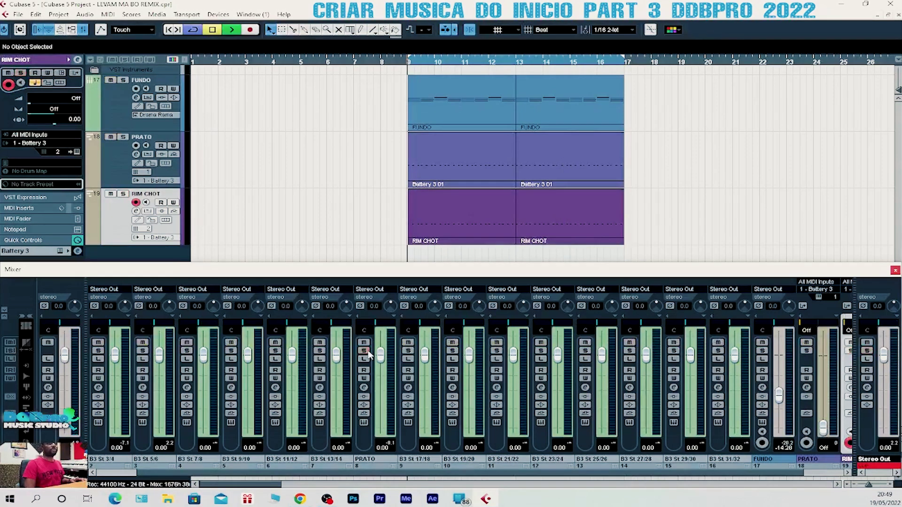
{"action": "key", "text": "space"}
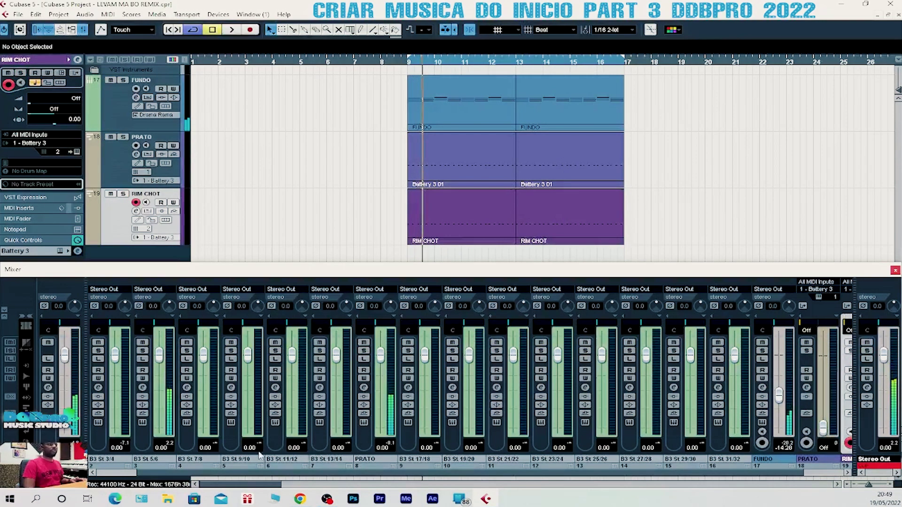
- Solo the B3 St 5/6 mixer channel, audition it and rename it RIM CHOT
{"action": "left_click", "coordinate": [143, 351]}
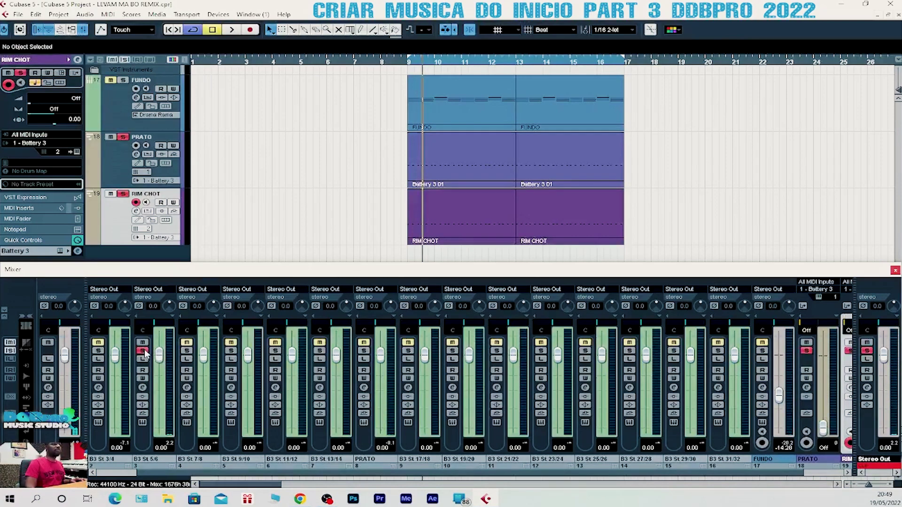
{"action": "key", "text": "space"}
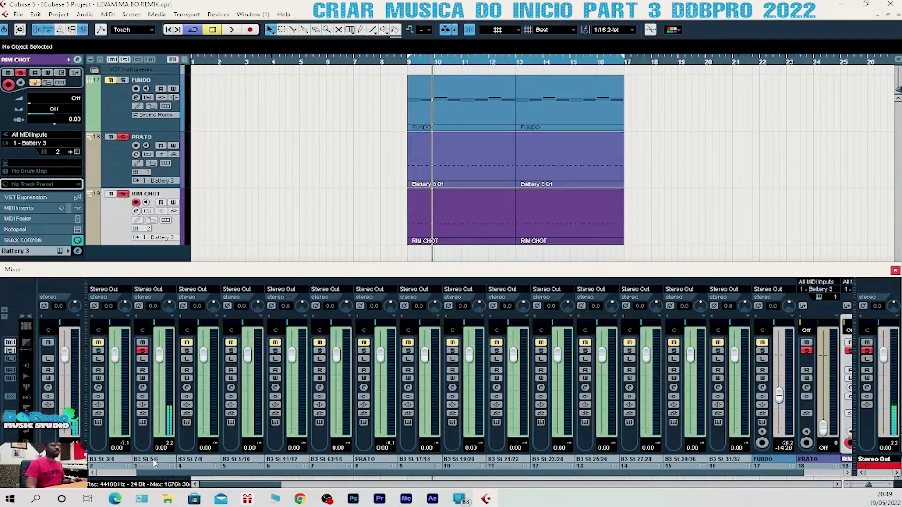
{"action": "double_click", "coordinate": [156, 463]}
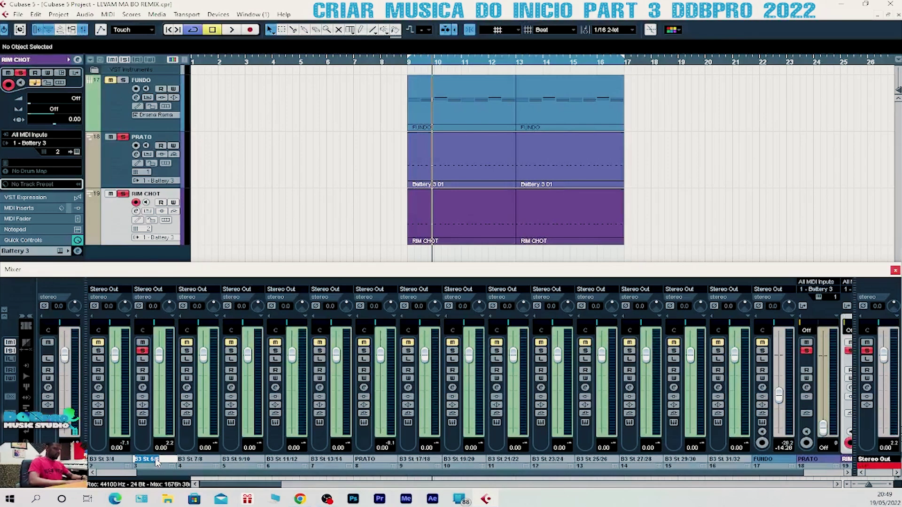
{"action": "type", "text": "RIM CHOT"}
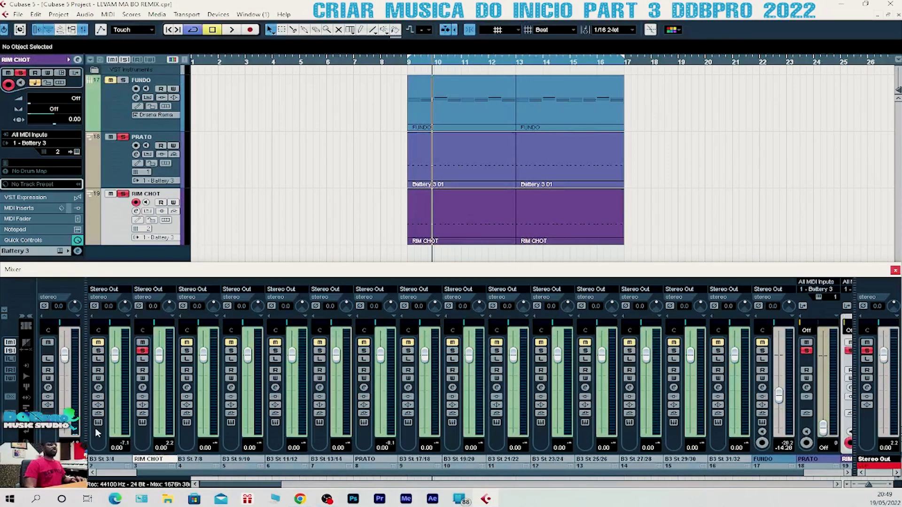
{"action": "key", "text": "Return"}
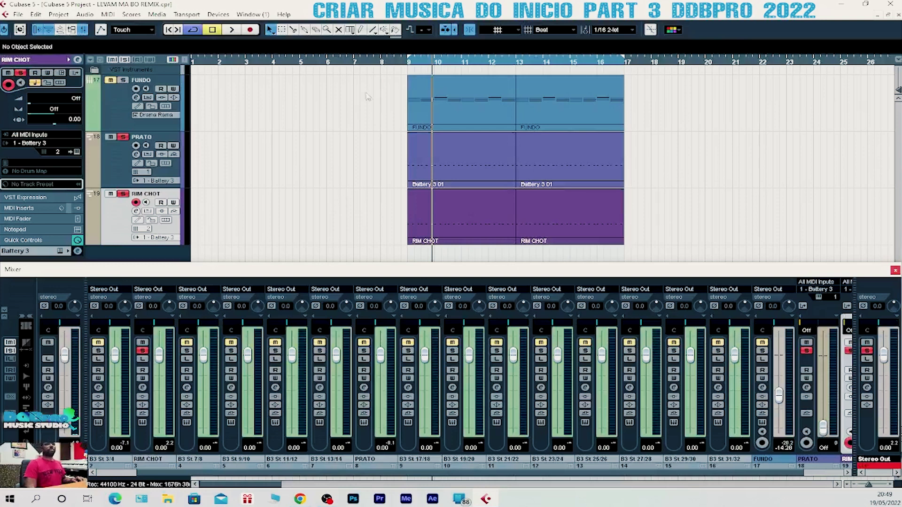
- Audition the soloed RIM CHOT channel from bar 9 and clear every solo in the project
{"action": "double_click", "coordinate": [409, 63]}
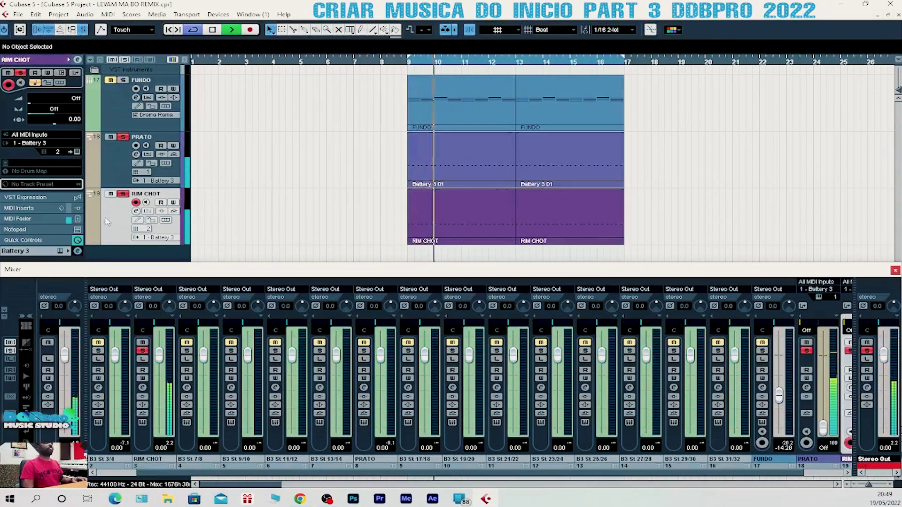
{"action": "key", "text": "space"}
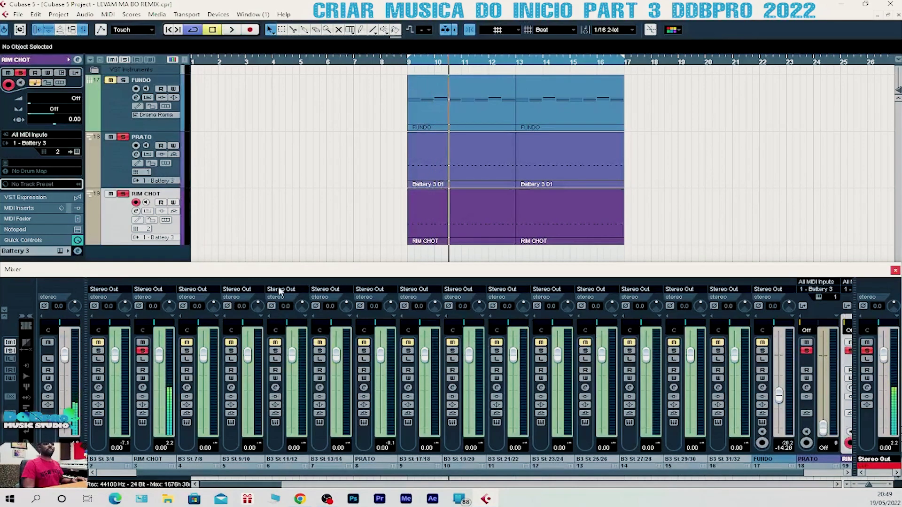
{"action": "left_click", "coordinate": [125, 60]}
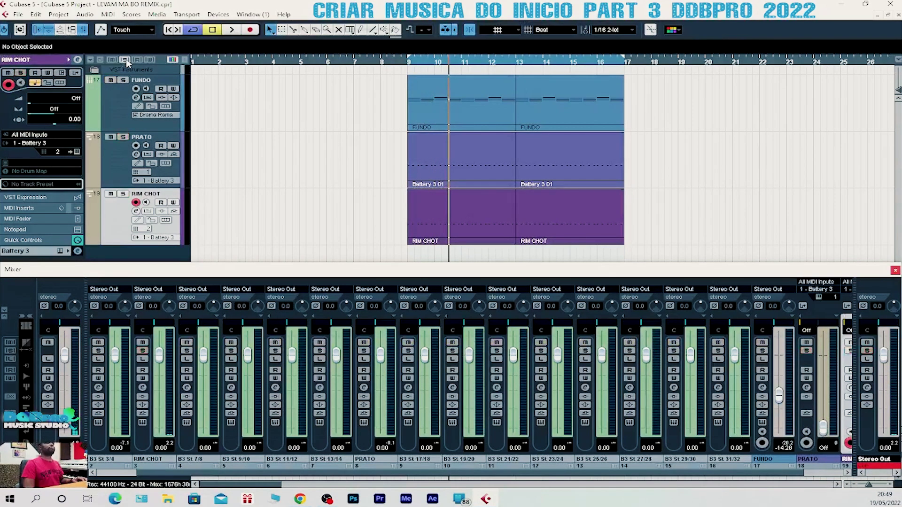
- Lower the RIM CHOT channel's volume to -3.77 while all tracks play, and close the Mixer
{"action": "key", "text": "space"}
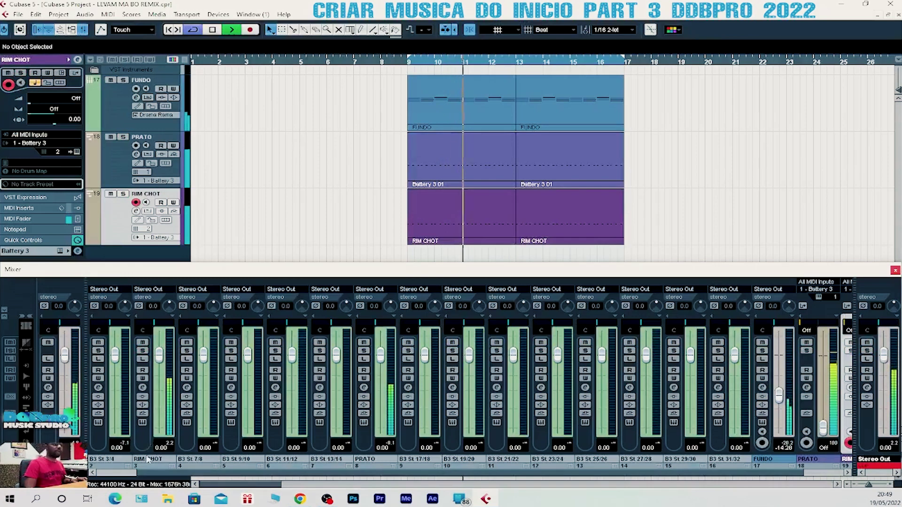
{"action": "left_click_drag", "start_coordinate": [159, 357], "coordinate": [165, 373]}
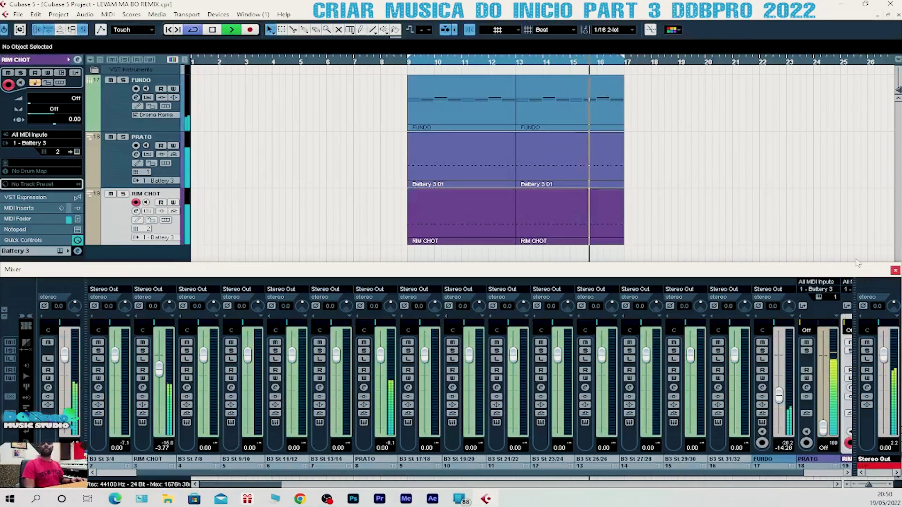
{"action": "key", "text": "space"}
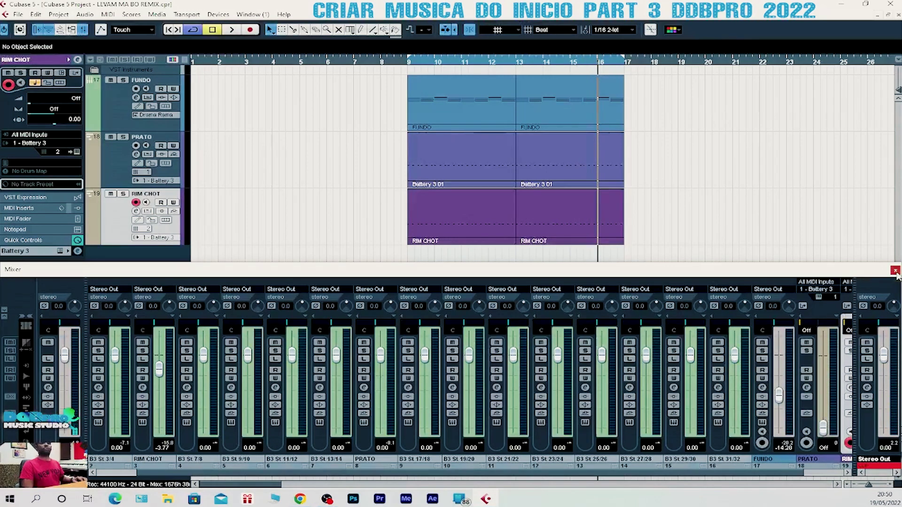
{"action": "left_click", "coordinate": [896, 272]}
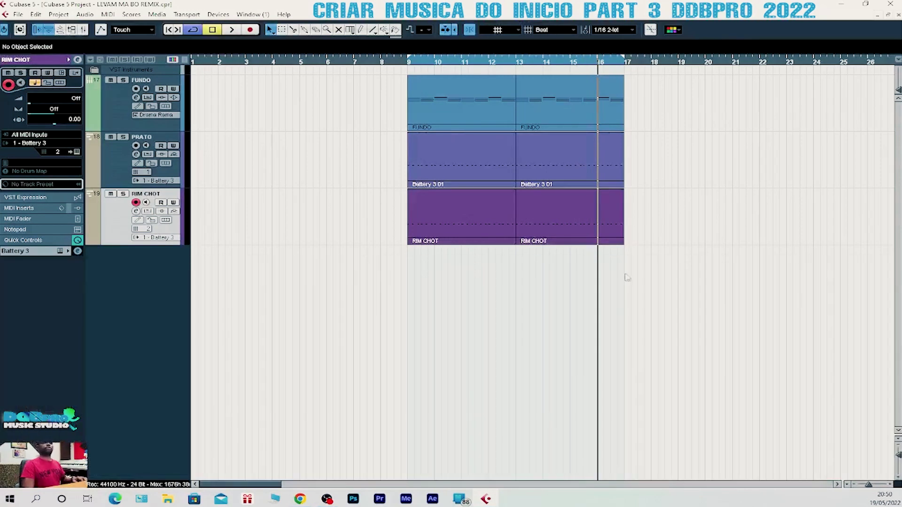
- Return the cursor to bar 9 and add several MIDI tracks routed to Battery 3 beneath the RIM CHOT track
{"action": "left_click", "coordinate": [409, 66]}
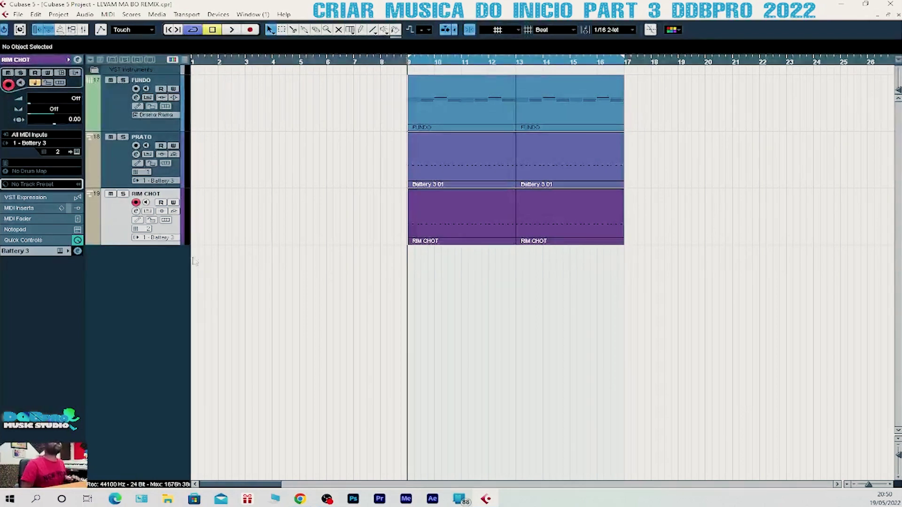
{"action": "right_click", "coordinate": [123, 226]}
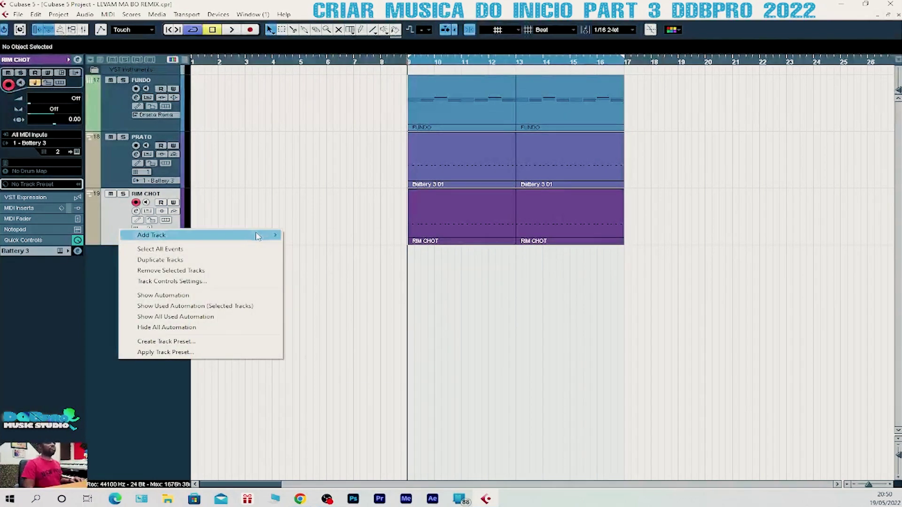
{"action": "mouse_move", "coordinate": [258, 235]}
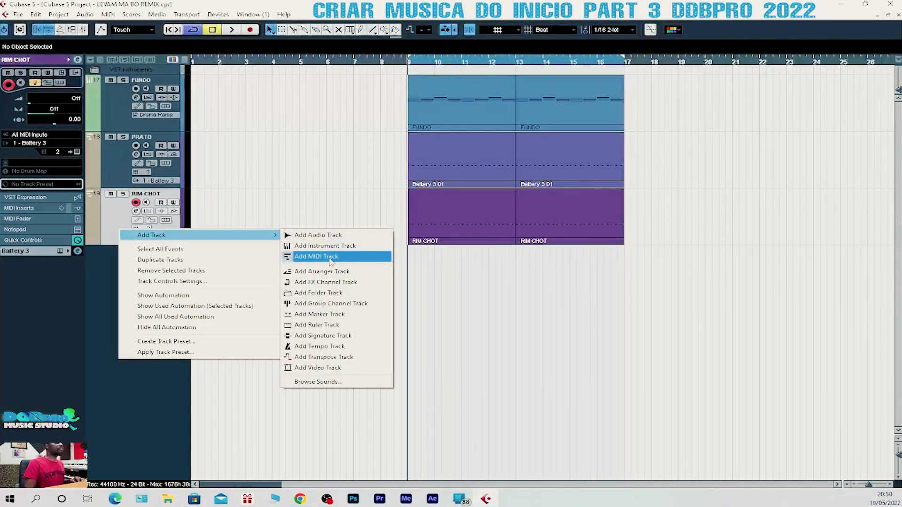
{"action": "left_click", "coordinate": [421, 237]}
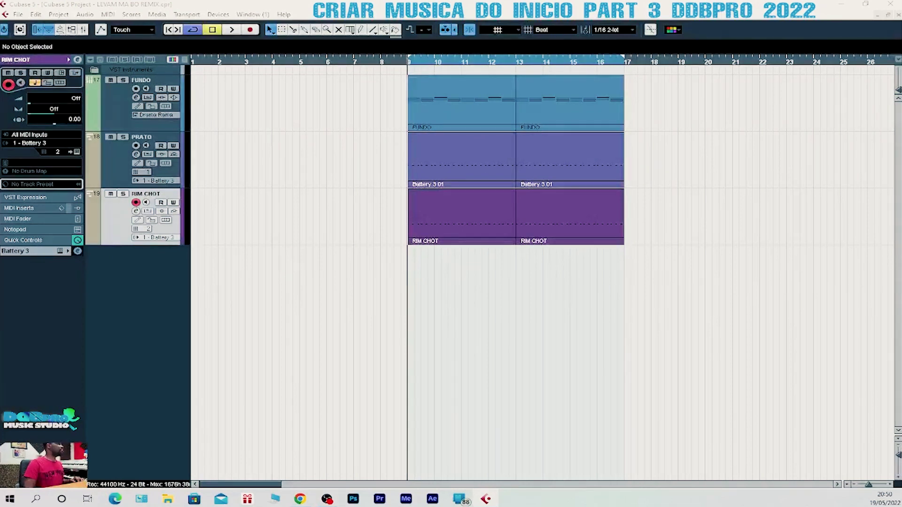
{"action": "key", "text": "Return"}
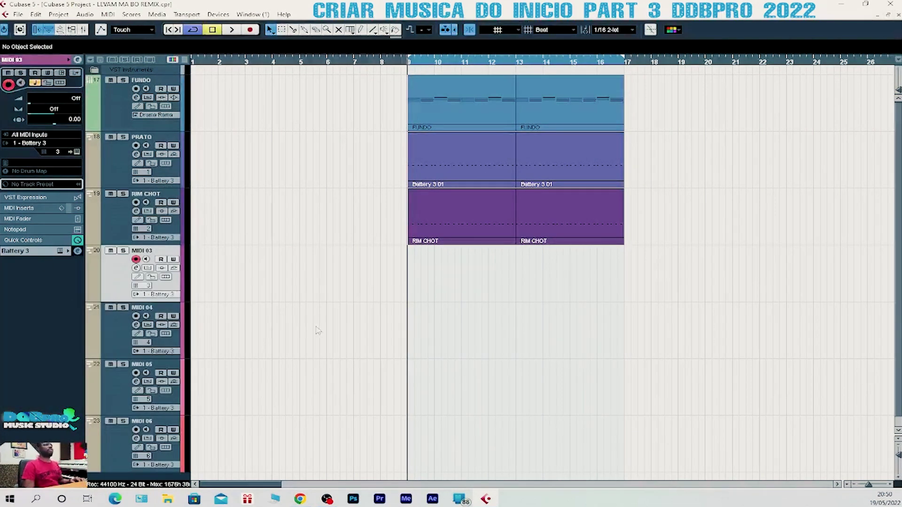
{"action": "scroll", "coordinate": [324, 356], "scroll_direction": "down", "scroll_amount": 1}
{"action": "scroll", "coordinate": [305, 358], "scroll_direction": "up", "scroll_amount": 1}
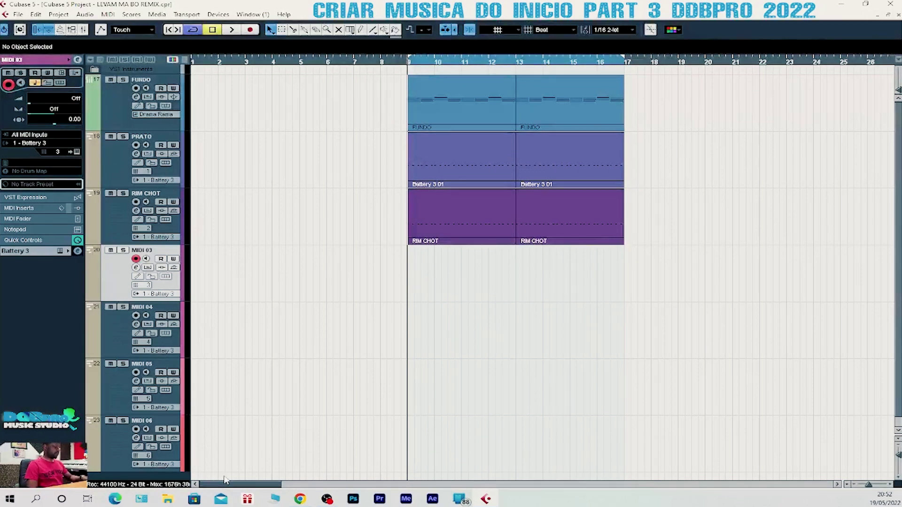
- Audition the loop from bar 9 with the Mixer displayed, and close the Mixer
{"action": "key", "text": "F3"}
{"action": "key", "text": "space"}
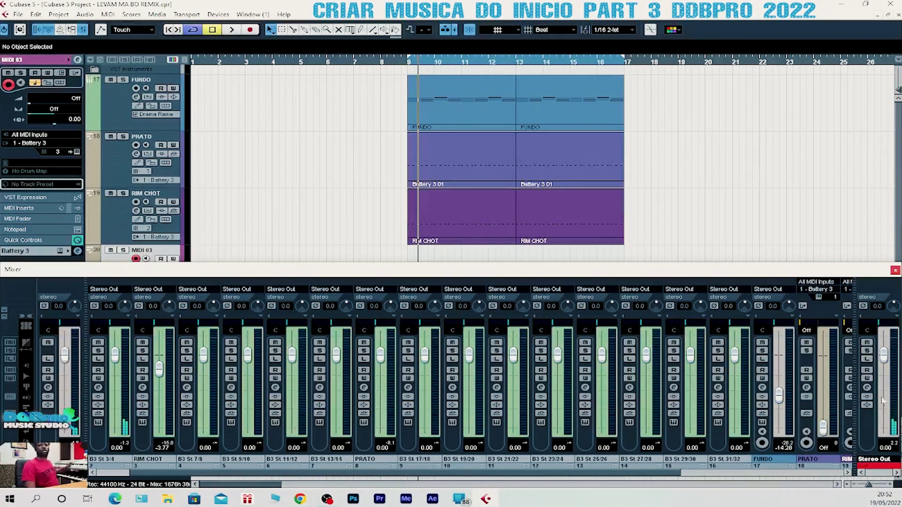
{"action": "left_click", "coordinate": [896, 270]}
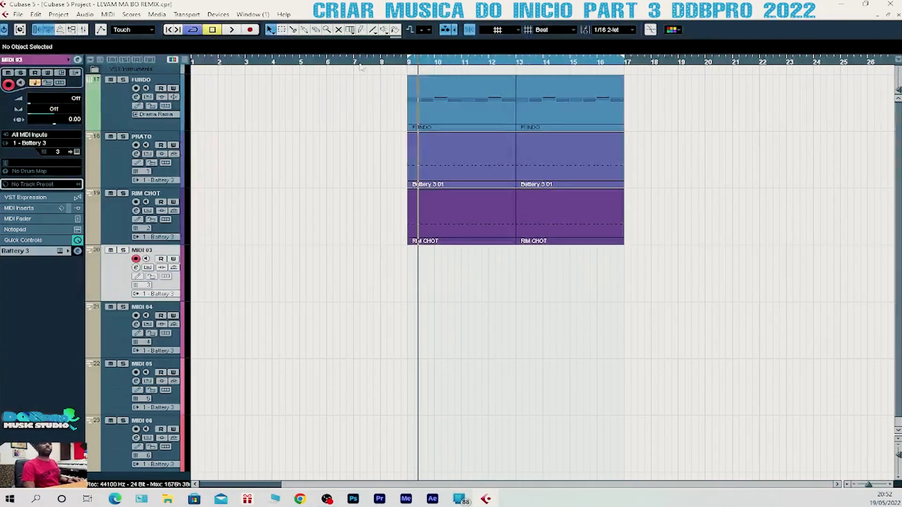
- Record a kick pattern on the MIDI 03 track starting from bar 8, stopping after bar 12
{"action": "left_click", "coordinate": [382, 62]}
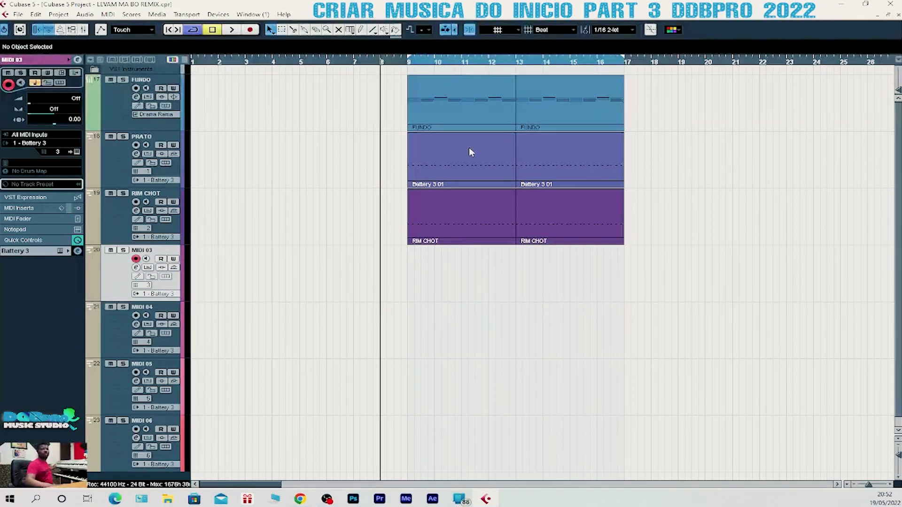
{"action": "key", "text": "KP_Multiply"}
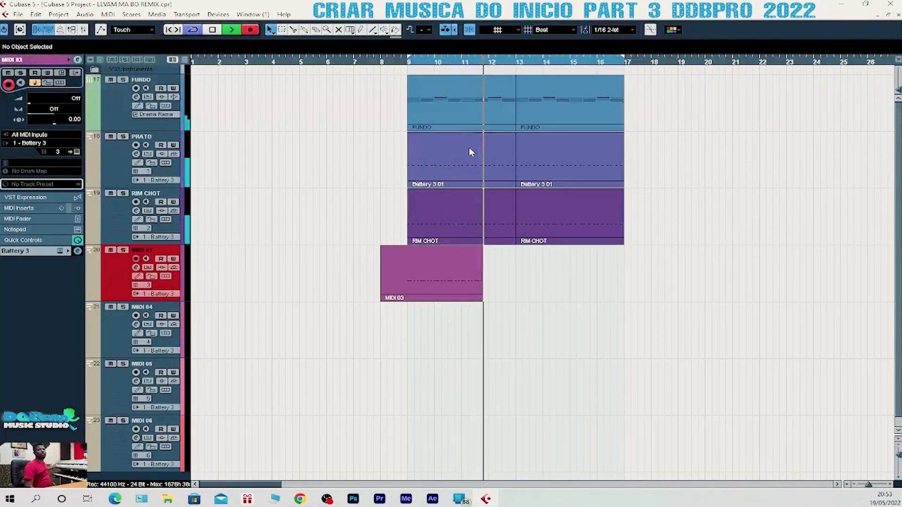
{"action": "key", "text": "space"}
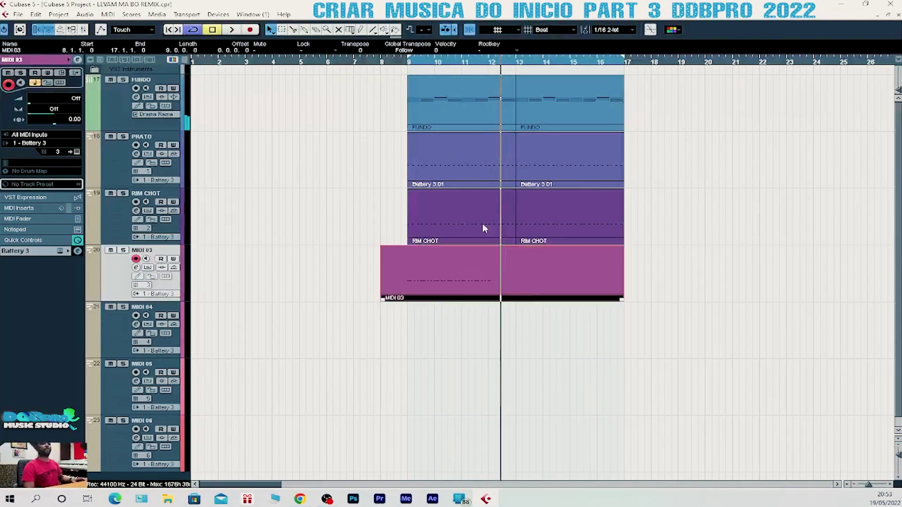
{"action": "left_click", "coordinate": [473, 330]}
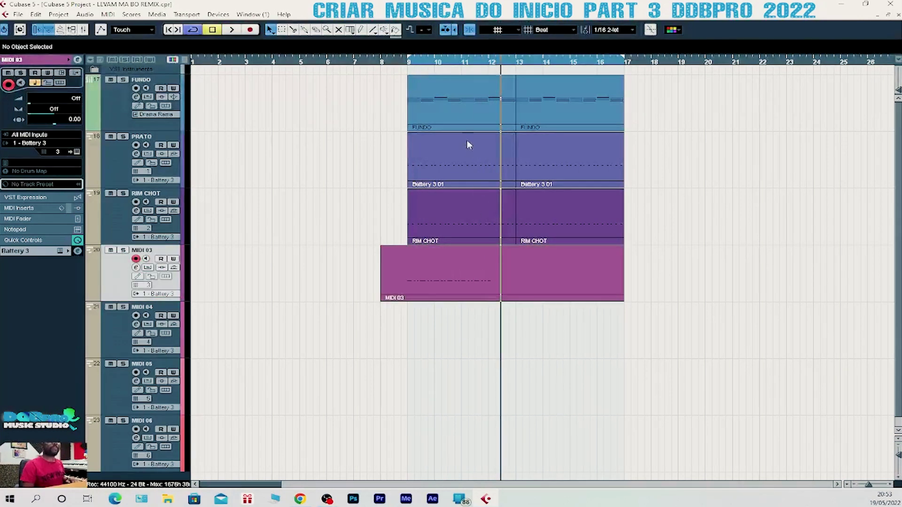
- Open the recorded MIDI 03 part in the Key Editor at bar 11 and quantize all its notes to 1/16
{"action": "left_click", "coordinate": [462, 62]}
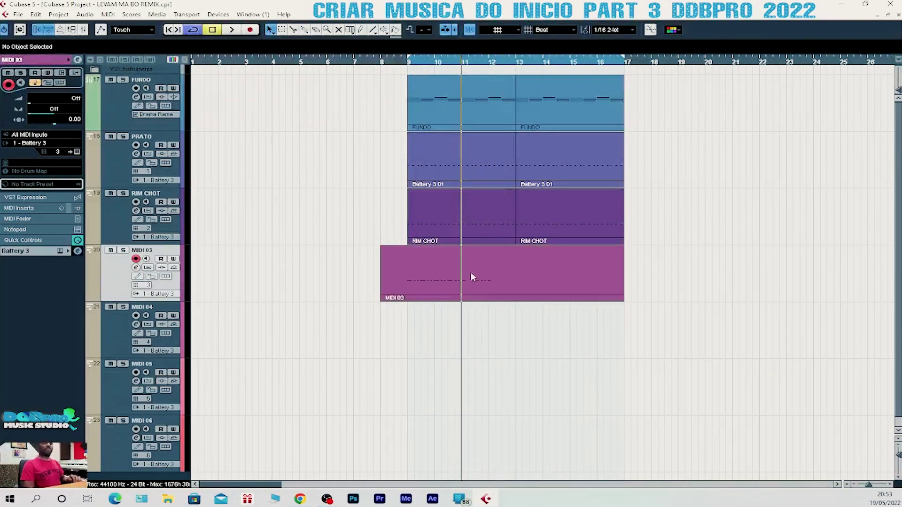
{"action": "double_click", "coordinate": [471, 287]}
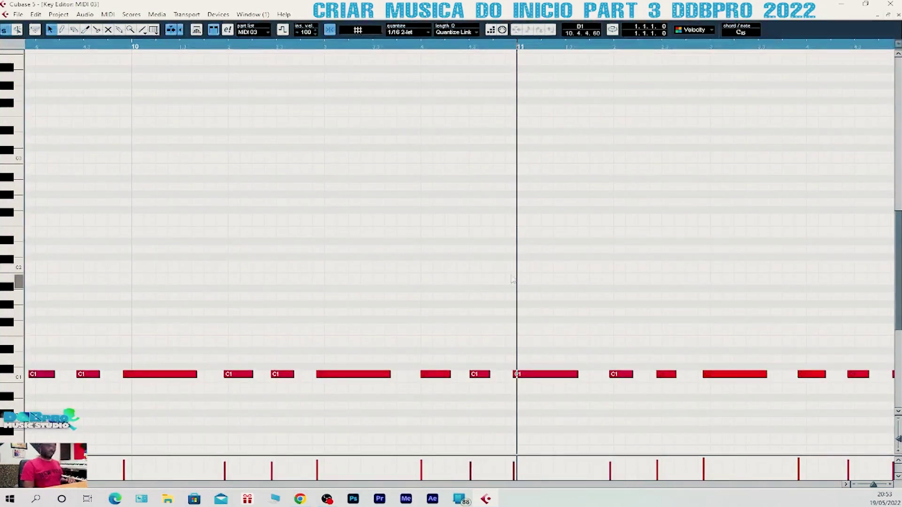
{"action": "key", "text": "ctrl+a"}
{"action": "key", "text": "q"}
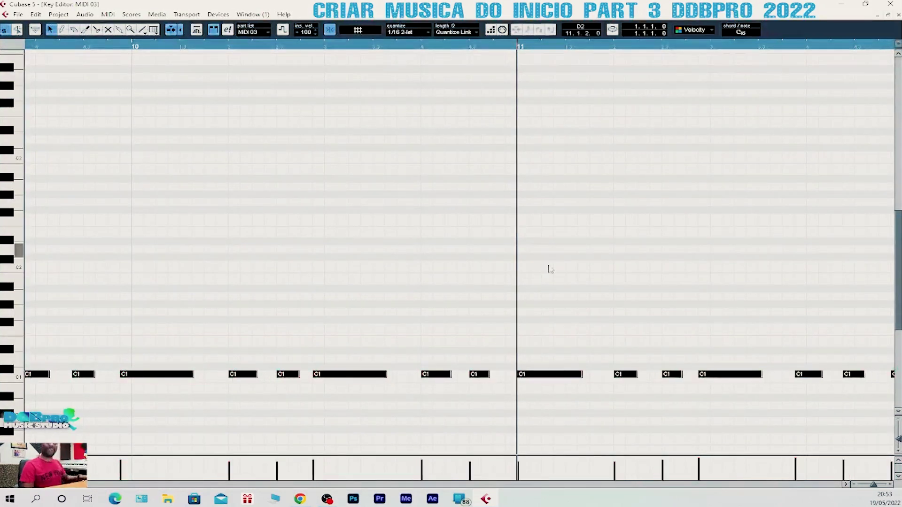
- Shift the early C1 notes in the second half of bar 11 onto the beat grid, with the last one on bar 12
{"action": "scroll", "coordinate": [637, 379], "scroll_direction": "right", "scroll_amount": 5}
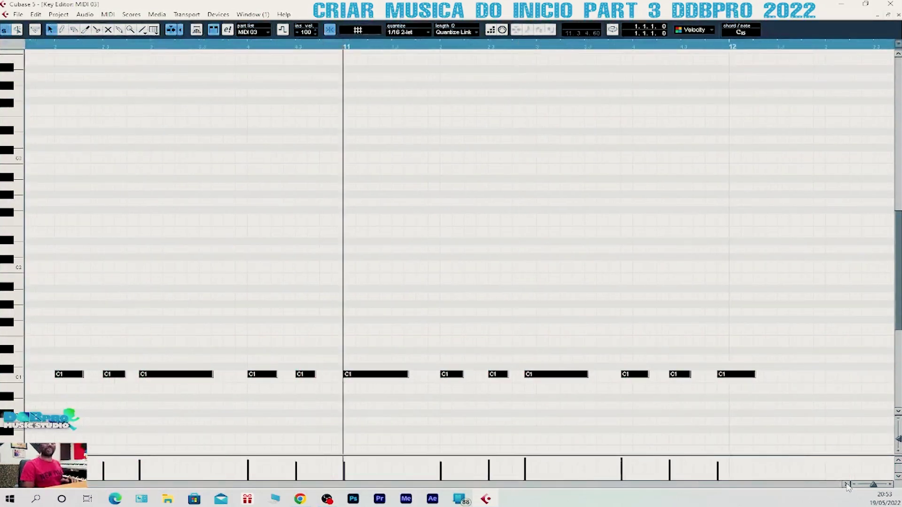
{"action": "scroll", "coordinate": [577, 359], "scroll_direction": "up", "scroll_amount": 5}
{"action": "scroll", "coordinate": [474, 241], "scroll_direction": "down", "scroll_amount": 3}
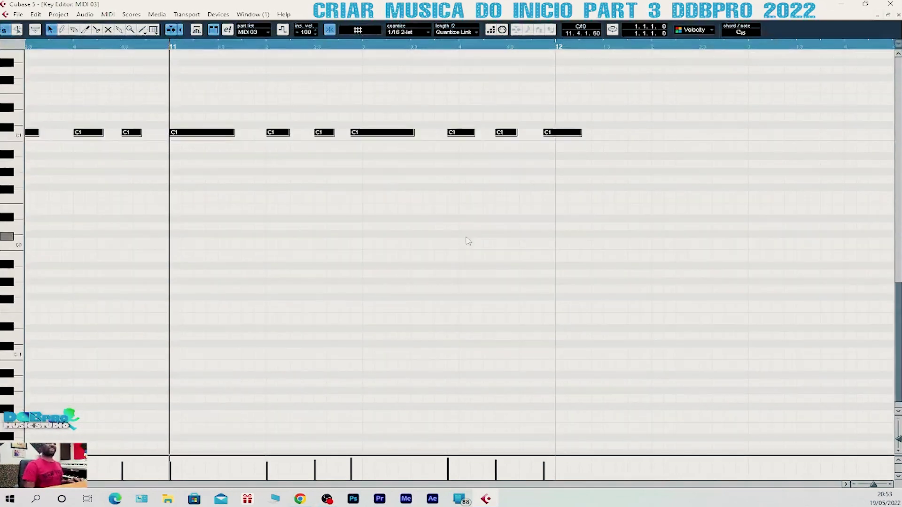
{"action": "left_click", "coordinate": [318, 190]}
{"action": "left_click_drag", "start_coordinate": [362, 133], "coordinate": [374, 133]}
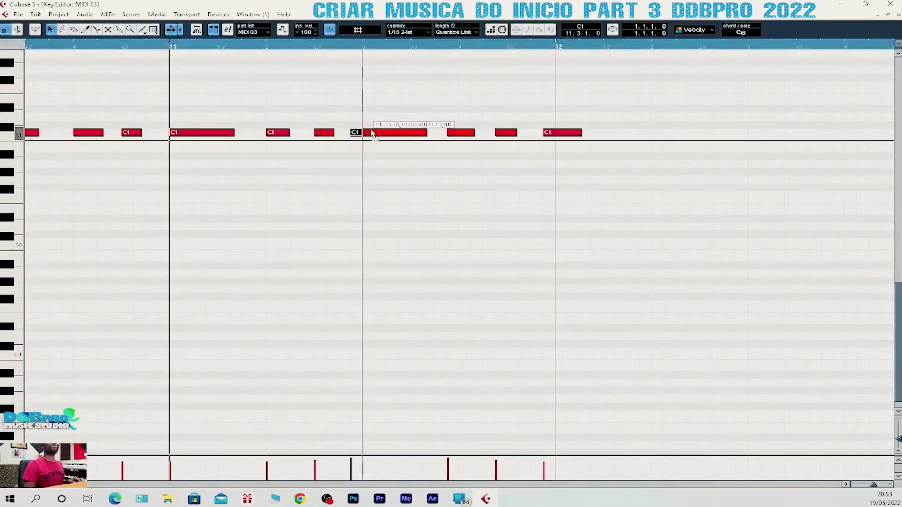
{"action": "left_click_drag", "start_coordinate": [464, 135], "coordinate": [568, 135]}
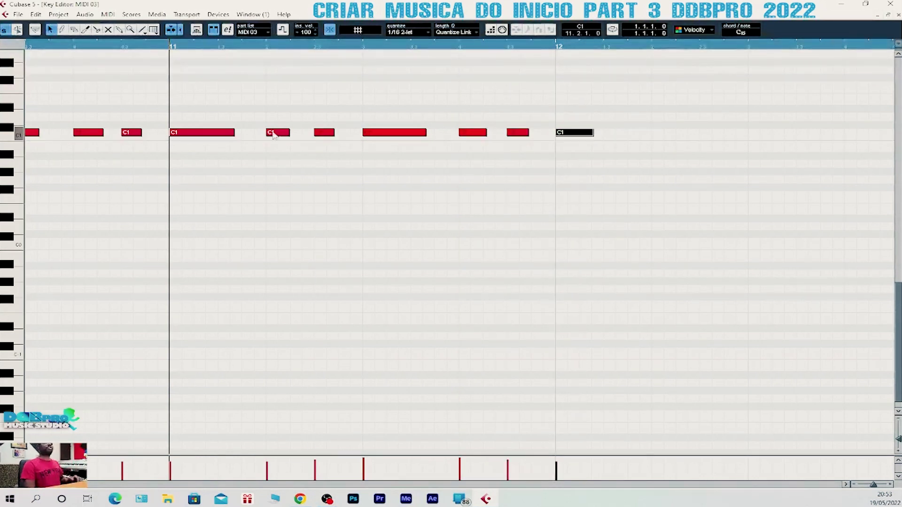
- Even out the C1 note lengths in bar 11, shortening the long notes and extending the short ones, and close the editor
{"action": "left_click_drag", "start_coordinate": [235, 135], "coordinate": [206, 136]}
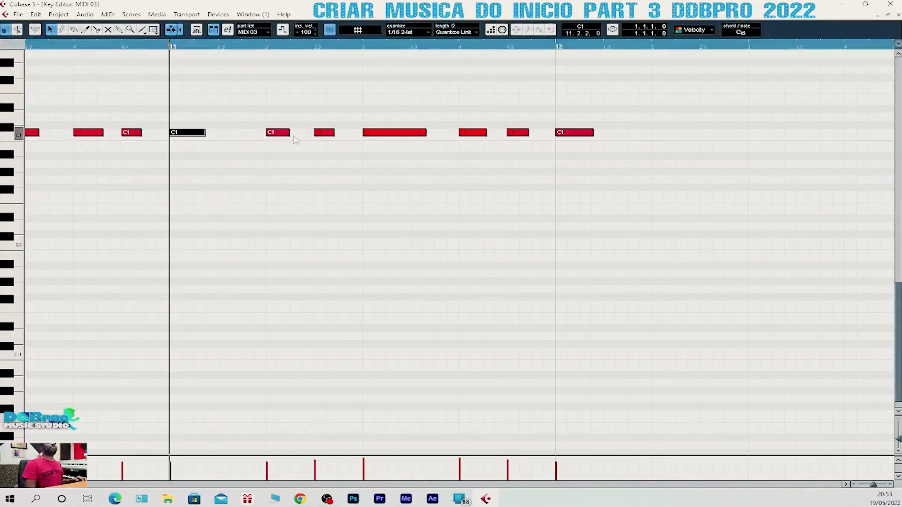
{"action": "left_click_drag", "start_coordinate": [289, 135], "coordinate": [350, 136]}
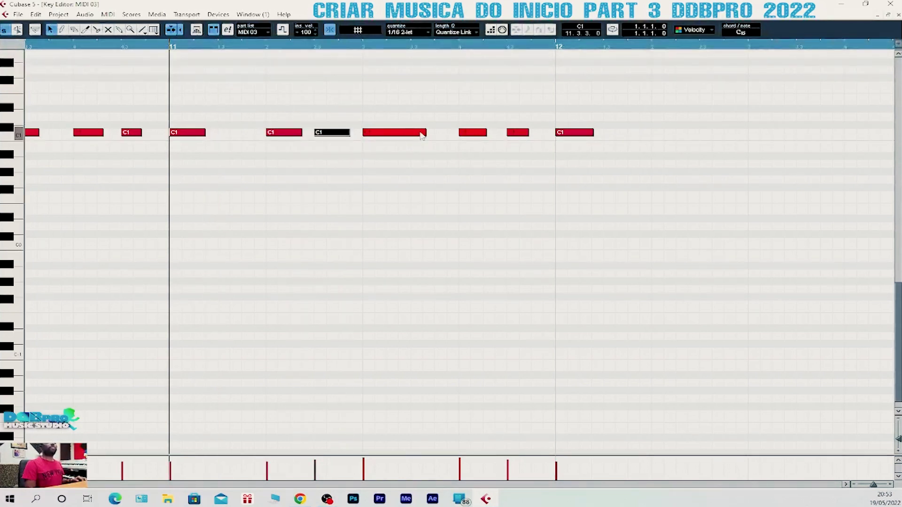
{"action": "left_click_drag", "start_coordinate": [421, 135], "coordinate": [411, 136]}
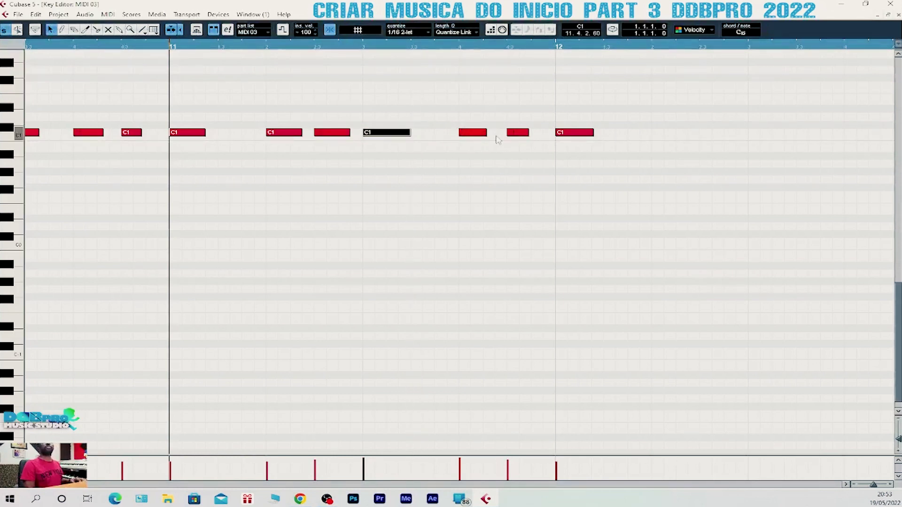
{"action": "key", "text": "space"}
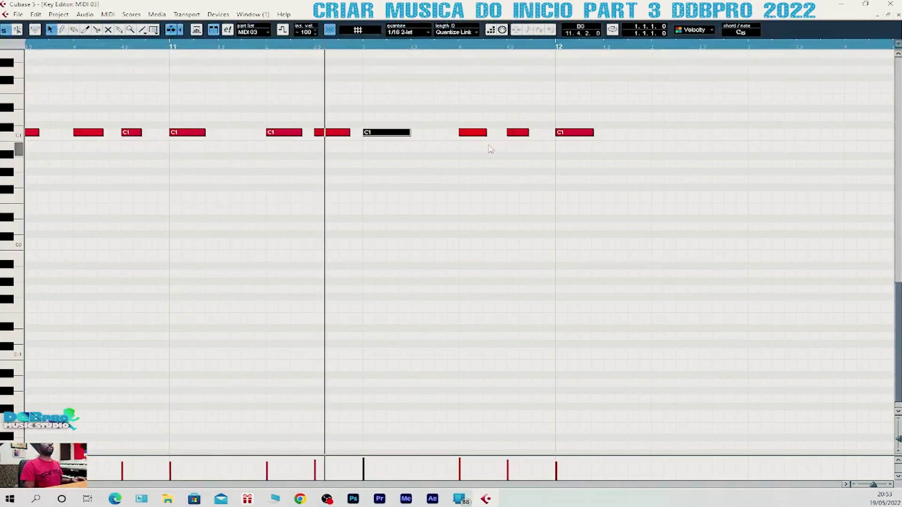
{"action": "left_click_drag", "start_coordinate": [525, 139], "coordinate": [543, 136]}
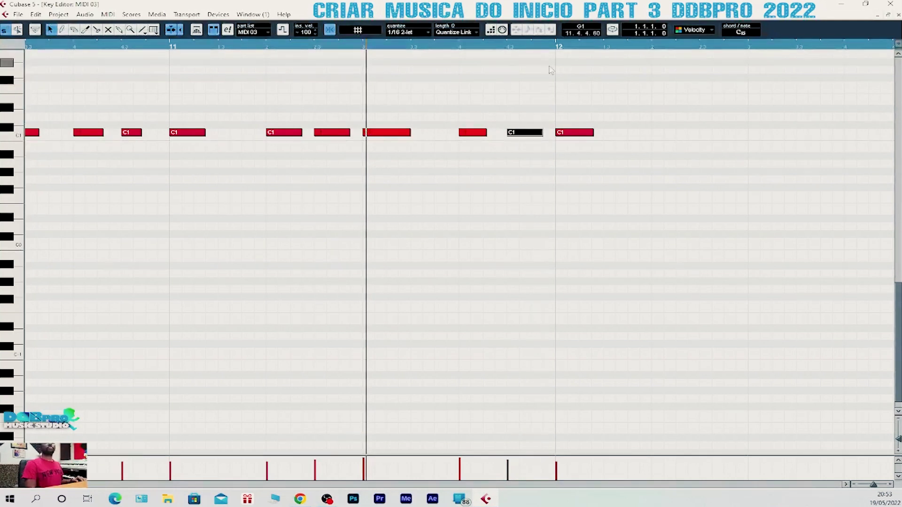
{"action": "left_click", "coordinate": [556, 50]}
{"action": "left_click_drag", "start_coordinate": [487, 136], "coordinate": [495, 140]}
{"action": "key", "text": "Escape"}
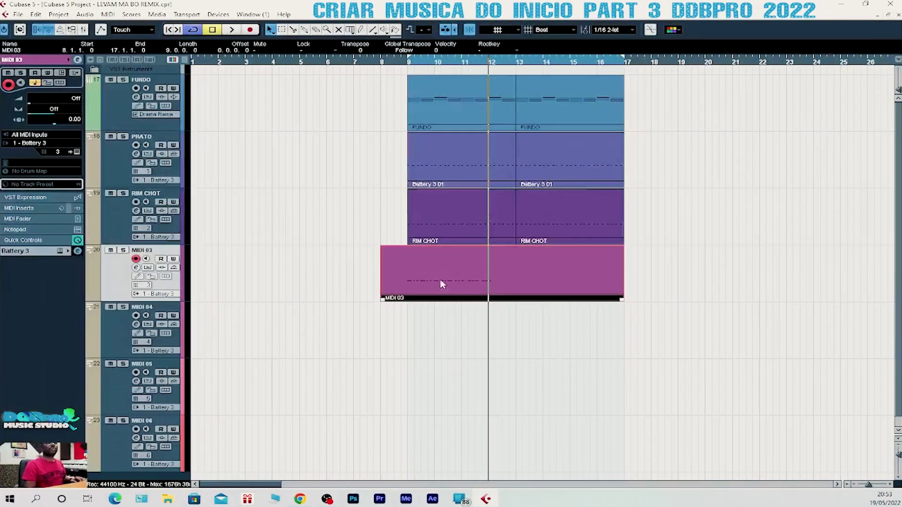
- Split the MIDI 03 part at bars 11 and 12 and delete everything outside bar 11
{"action": "right_click", "coordinate": [470, 270]}
{"action": "left_click", "coordinate": [497, 264]}
{"action": "left_click", "coordinate": [468, 290]}
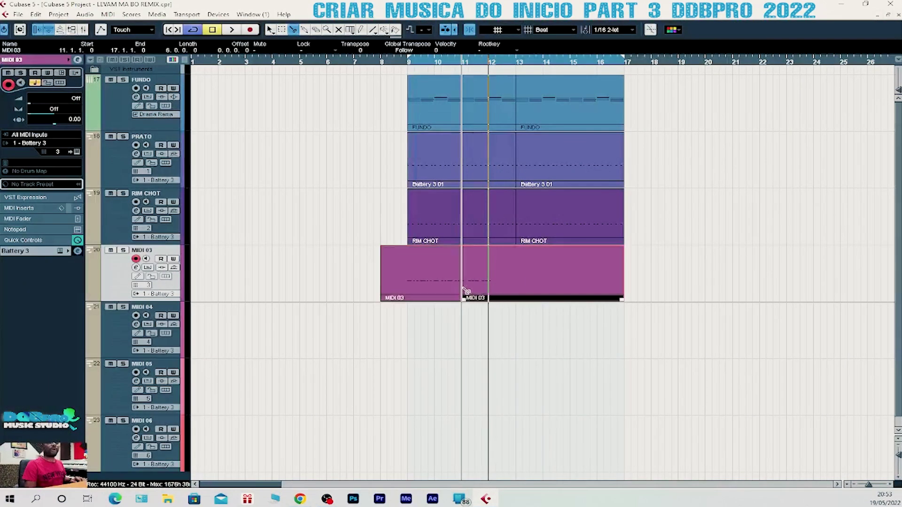
{"action": "key", "text": "Delete"}
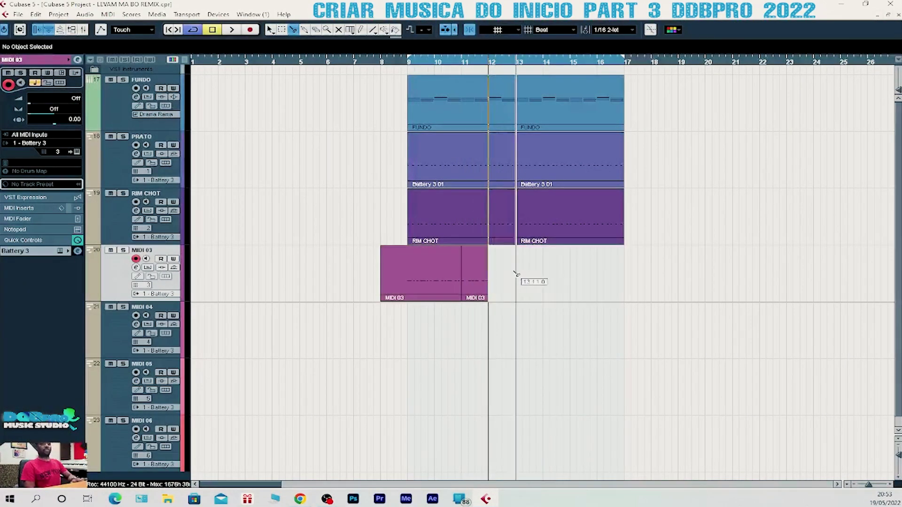
{"action": "key", "text": "1"}
{"action": "left_click", "coordinate": [427, 279]}
{"action": "key", "text": "Delete"}
- Move the one-bar MIDI 03 part to bar 9 and duplicate it three times to fill up to bar 13
{"action": "left_click_drag", "start_coordinate": [463, 281], "coordinate": [431, 281]}
{"action": "key", "text": "ctrl+d"}
{"action": "key", "text": "ctrl+d"}
{"action": "key", "text": "ctrl+d"}
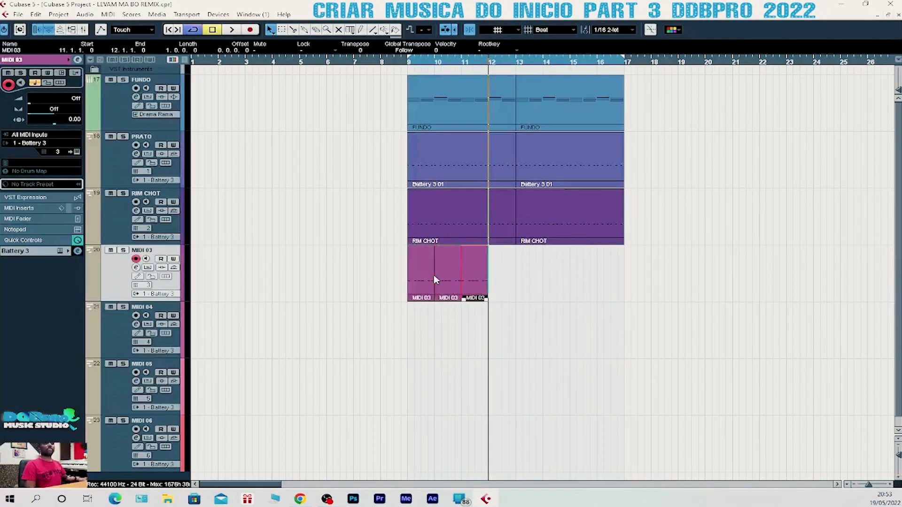
- Glue the MIDI 03 copies between bars 9 and 13 into one part and apply Thin Out Data to it
{"action": "left_click_drag", "start_coordinate": [554, 303], "coordinate": [430, 282]}
{"action": "right_click", "coordinate": [476, 275]}
{"action": "left_click", "coordinate": [470, 271]}
{"action": "left_click", "coordinate": [475, 274]}
{"action": "key", "text": "1"}
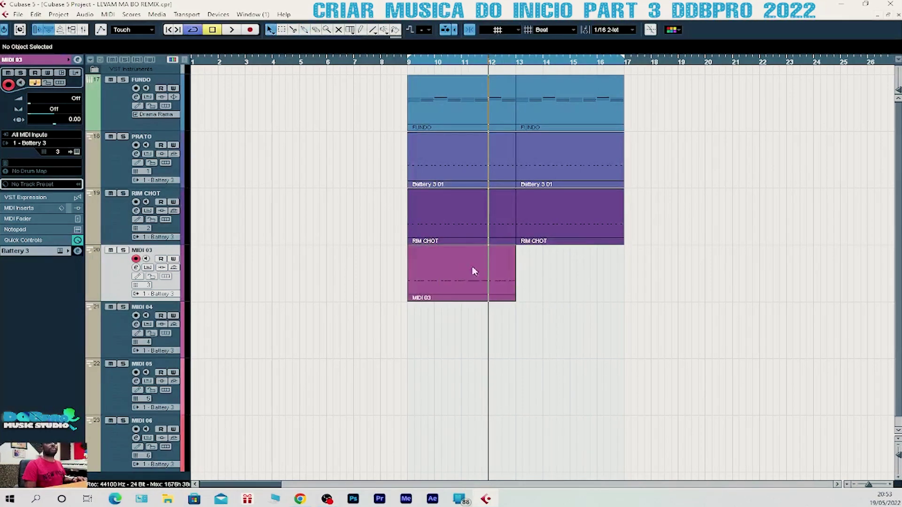
{"action": "left_click", "coordinate": [108, 15]}
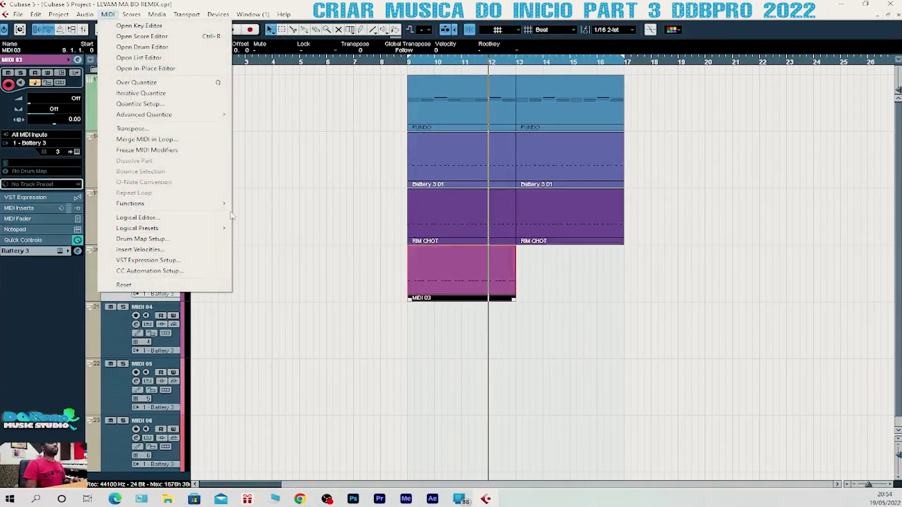
{"action": "mouse_move", "coordinate": [207, 204]}
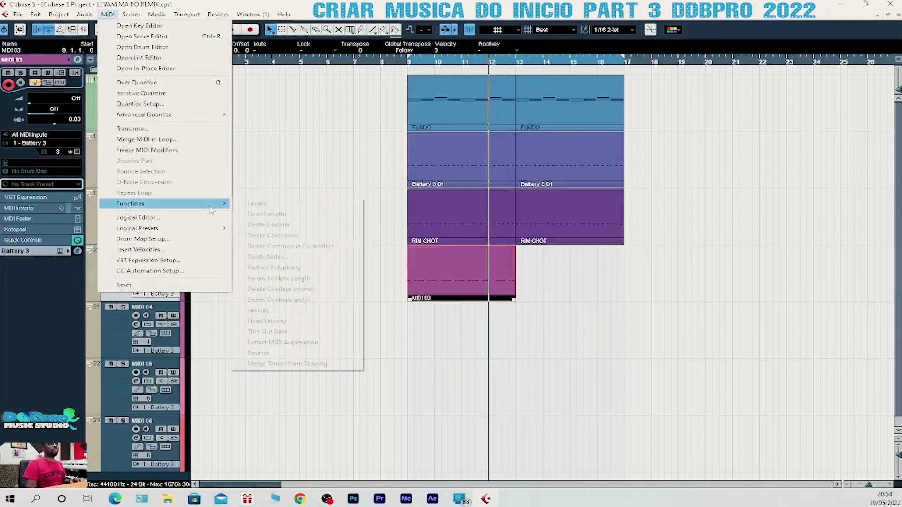
{"action": "left_click", "coordinate": [291, 332]}
- Play the arrangement from bar 9 and duplicate the MIDI 03 part to cover bars 13 to 17
{"action": "left_click", "coordinate": [410, 64]}
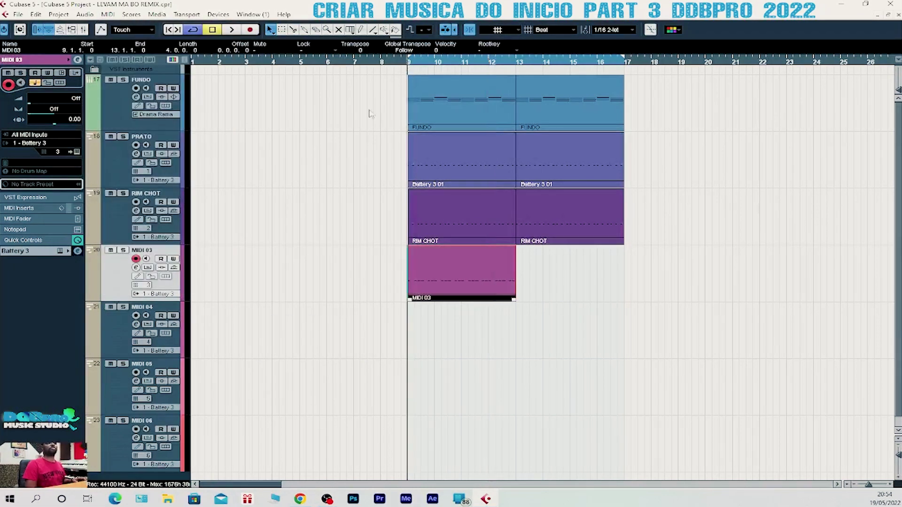
{"action": "key", "text": "space"}
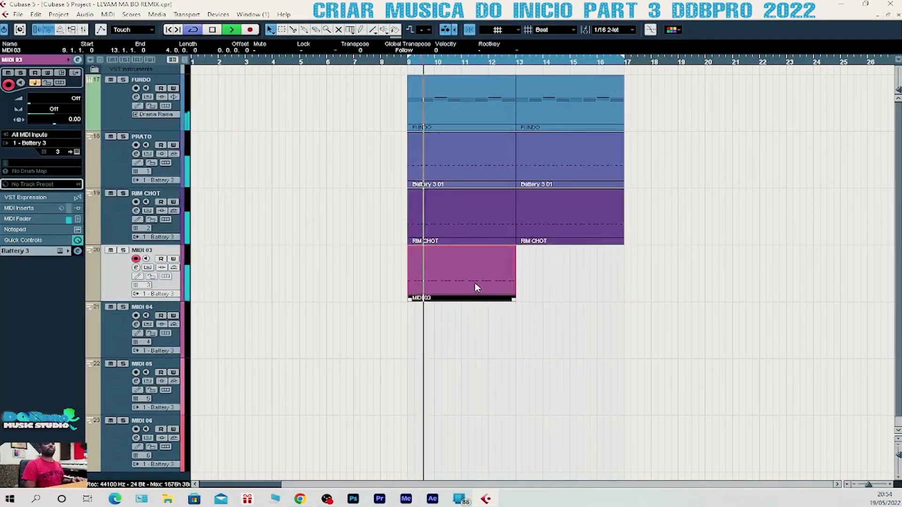
{"action": "key", "text": "ctrl+d"}
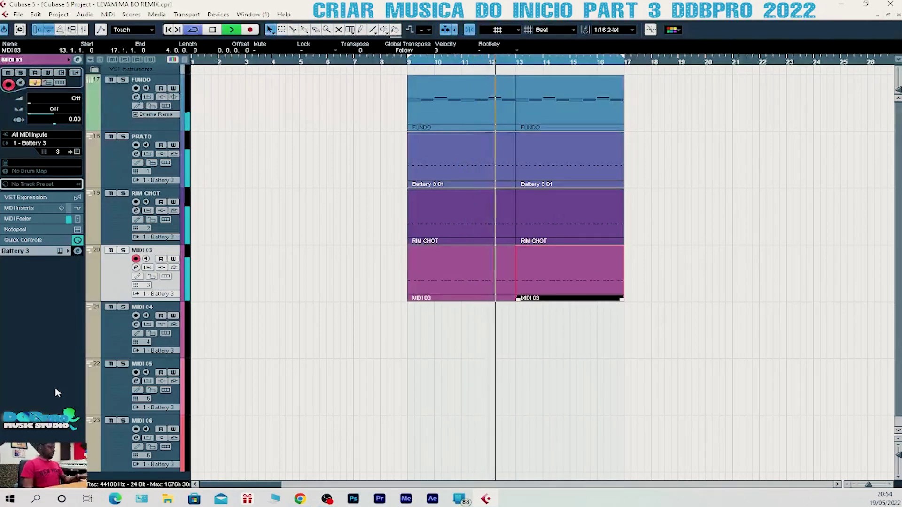
- Rename the B3 St 3/4 mixer channel KIK and lower its volume to -0.90
{"action": "key", "text": "F3"}
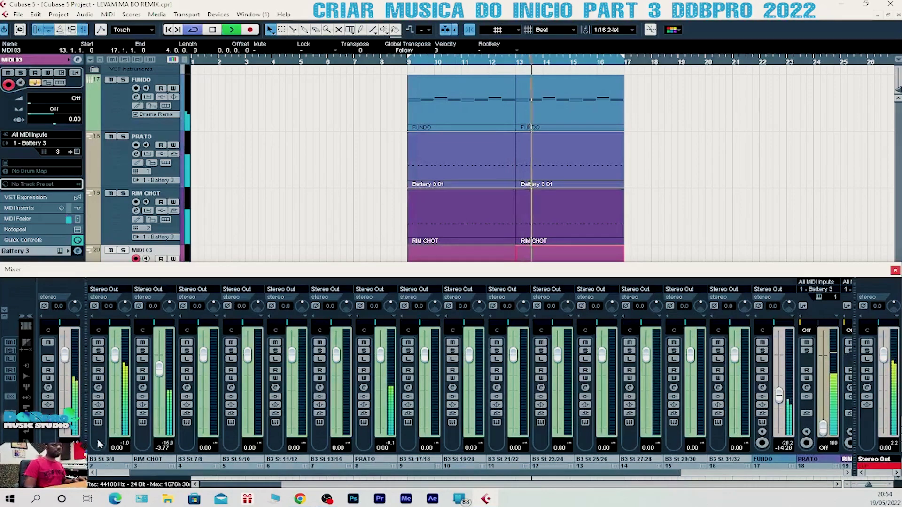
{"action": "type", "text": "KIK"}
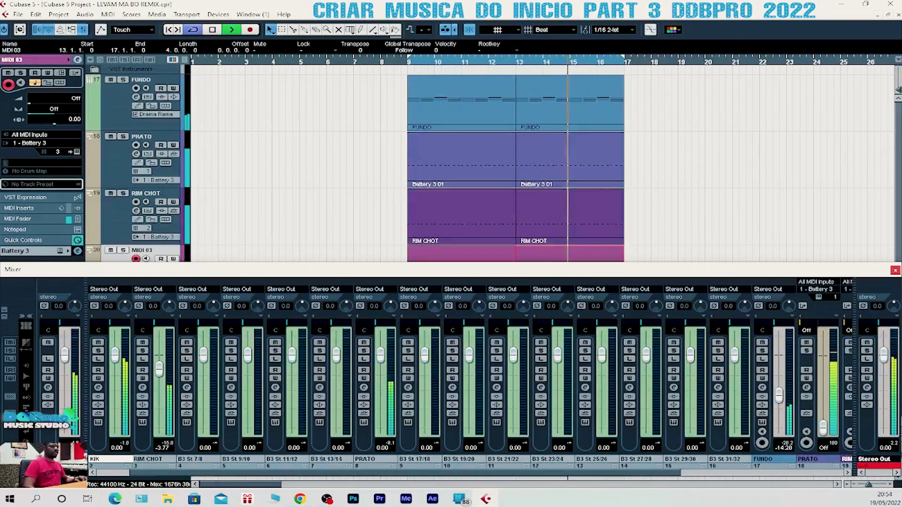
{"action": "left_click", "coordinate": [115, 358]}
{"action": "left_click_drag", "start_coordinate": [115, 359], "coordinate": [116, 364]}
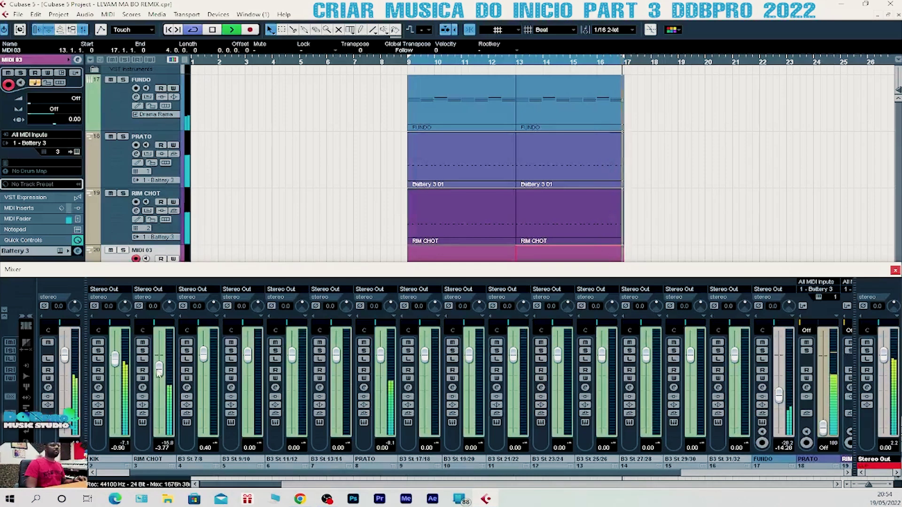
- Lower the RIM CHOT channel's volume to -6.81, stop playback and close the Mixer
{"action": "left_click_drag", "start_coordinate": [159, 378], "coordinate": [160, 381]}
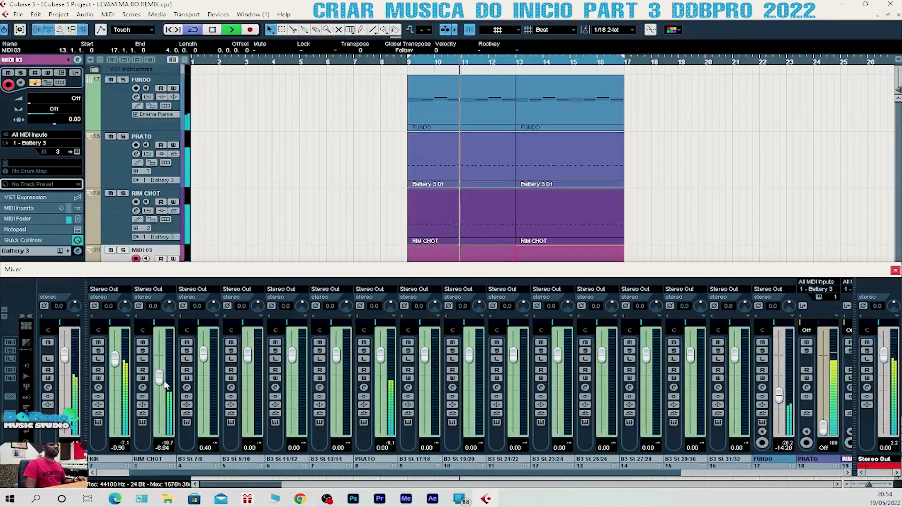
{"action": "left_click_drag", "start_coordinate": [160, 381], "coordinate": [160, 383]}
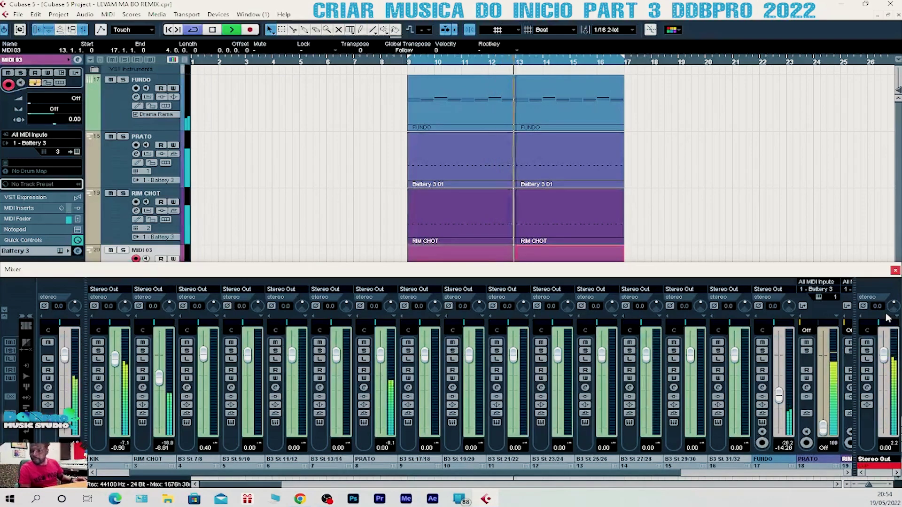
{"action": "key", "text": "space"}
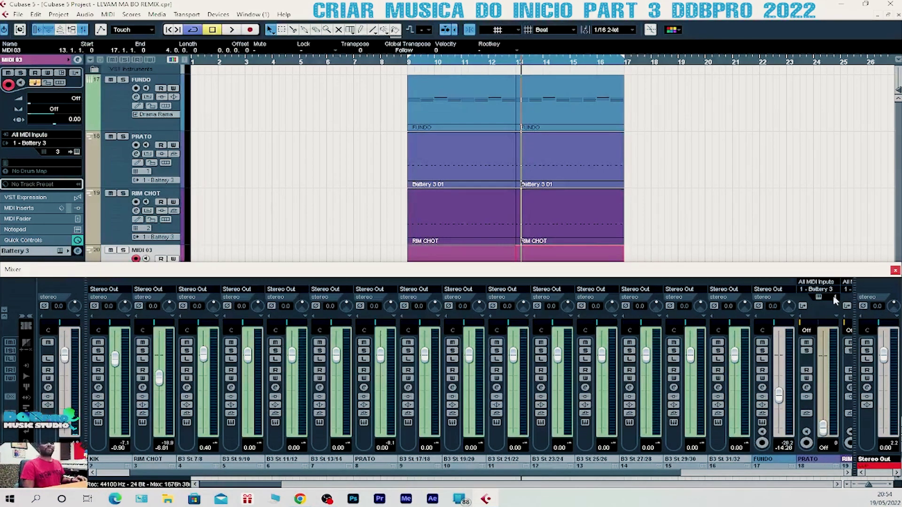
{"action": "left_click", "coordinate": [895, 271]}
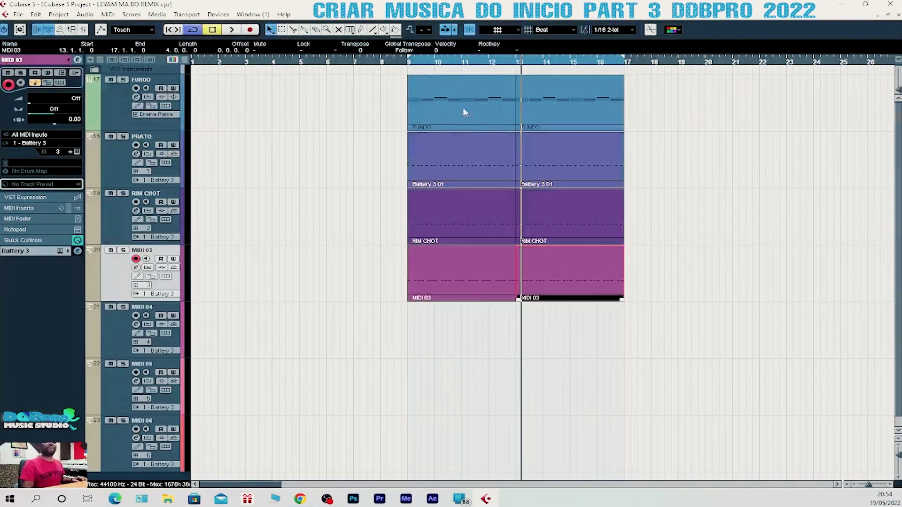
- Play the arrangement from bar 9, lower the FUNDO channel's volume to -18.03 in the Mixer and close it
{"action": "left_click", "coordinate": [409, 68]}
{"action": "key", "text": "space"}
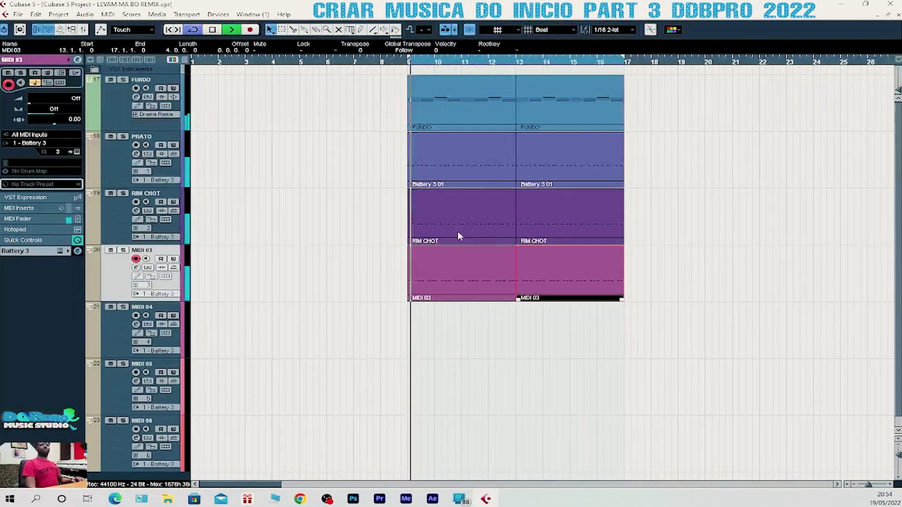
{"action": "left_click", "coordinate": [121, 115]}
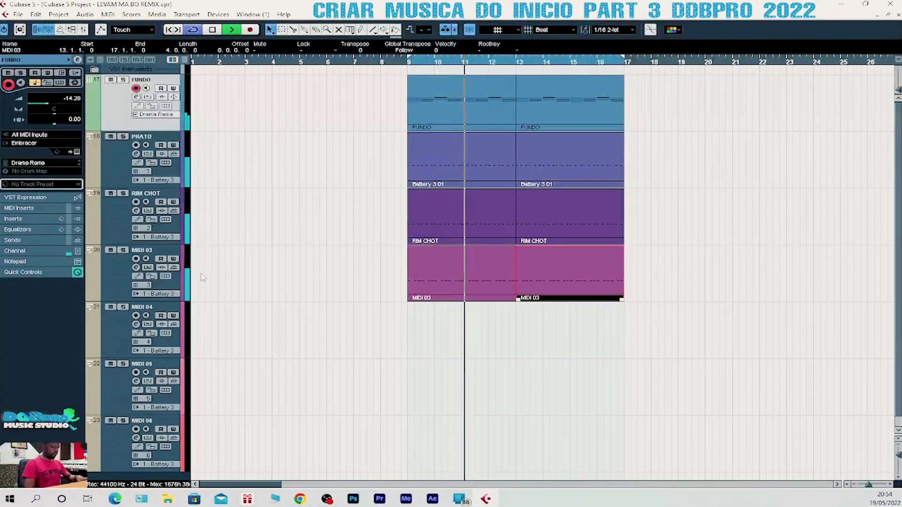
{"action": "key", "text": "F3"}
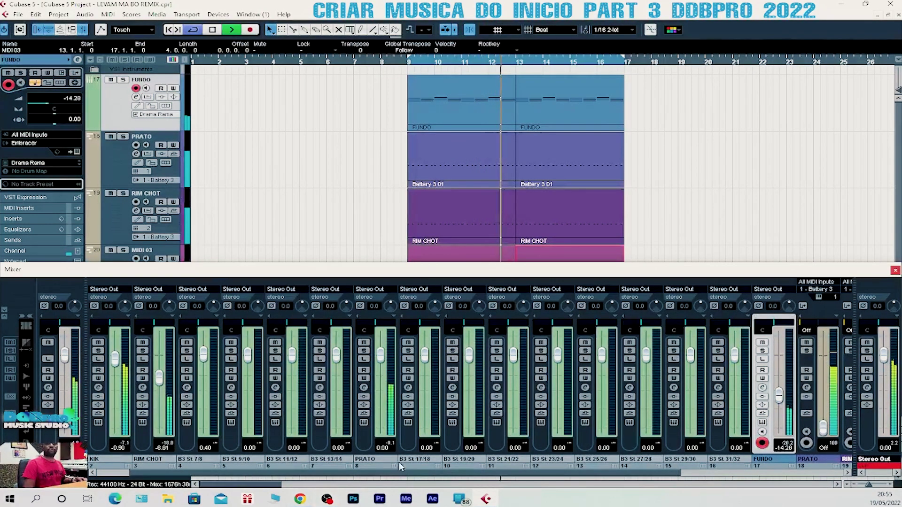
{"action": "scroll", "coordinate": [292, 474], "scroll_direction": "left", "scroll_amount": 1}
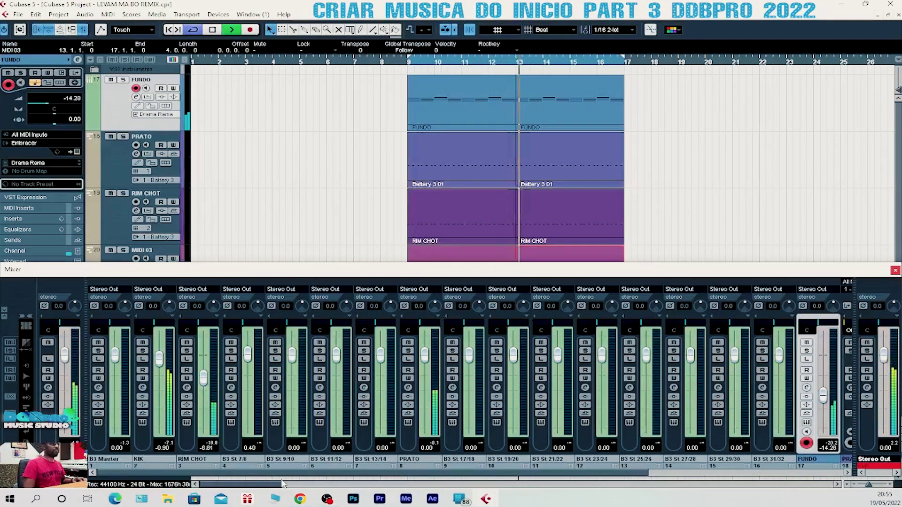
{"action": "scroll", "coordinate": [329, 482], "scroll_direction": "right", "scroll_amount": 1}
{"action": "scroll", "coordinate": [338, 481], "scroll_direction": "right", "scroll_amount": 3}
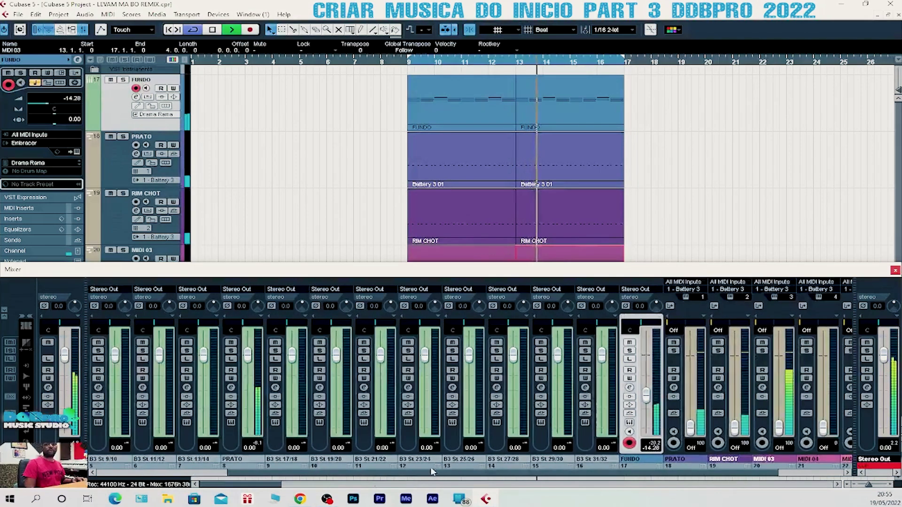
{"action": "left_click_drag", "start_coordinate": [651, 401], "coordinate": [649, 406]}
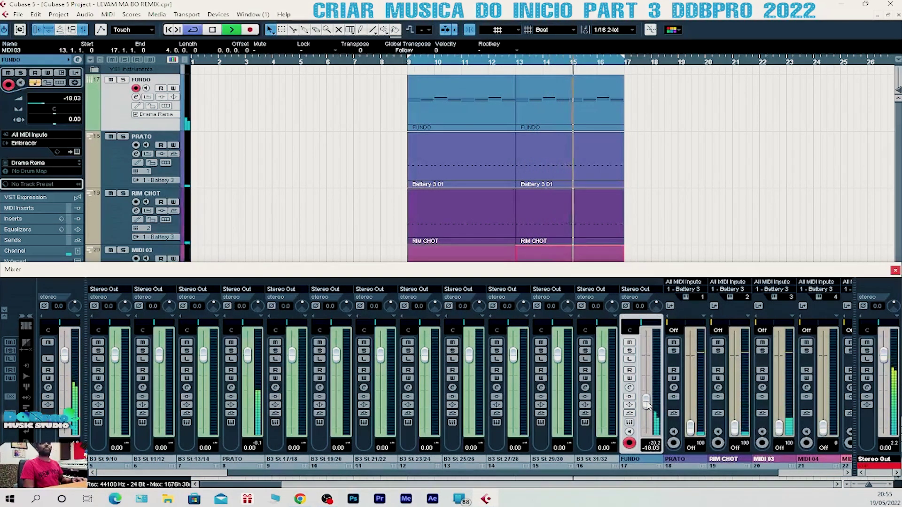
{"action": "left_click", "coordinate": [895, 272]}
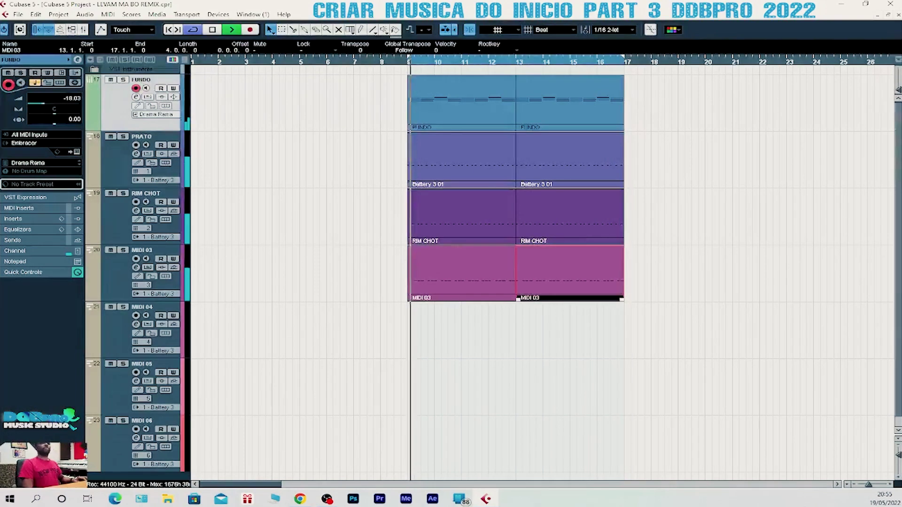
- Stop playback and rename the MIDI 03 track KIK
{"action": "left_click_drag", "start_coordinate": [898, 452], "coordinate": [898, 455]}
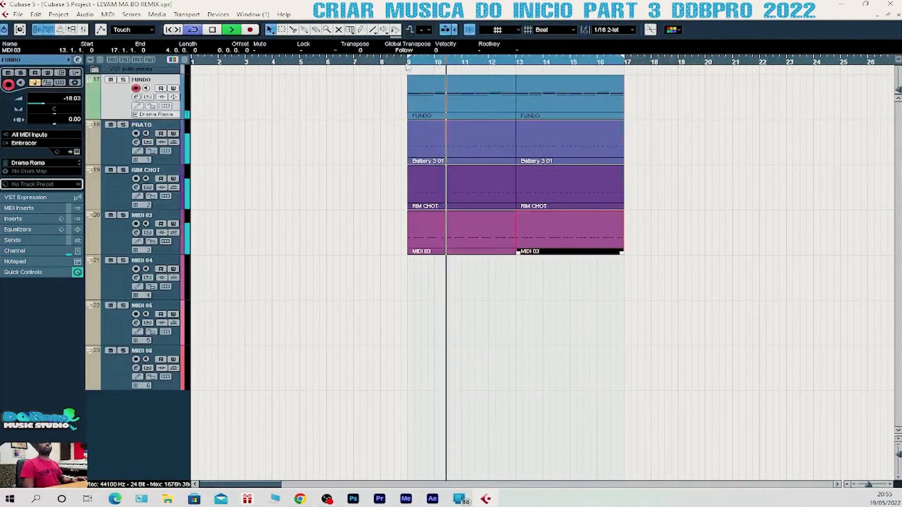
{"action": "key", "text": "space"}
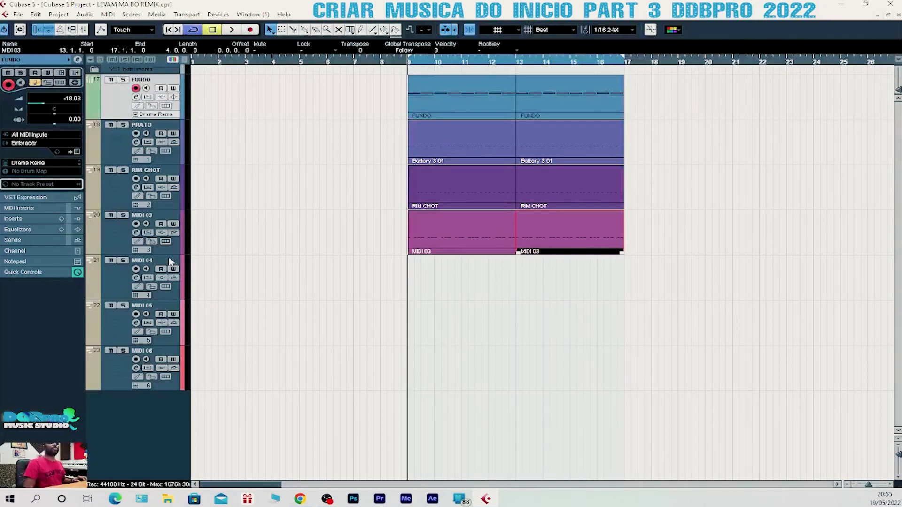
{"action": "double_click", "coordinate": [152, 217]}
{"action": "type", "text": "KIK"}
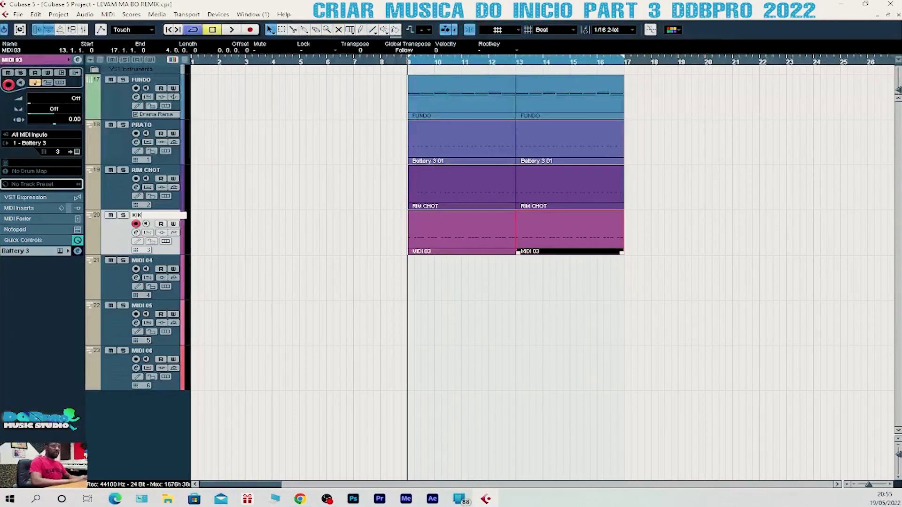
{"action": "left_click", "coordinate": [632, 335]}
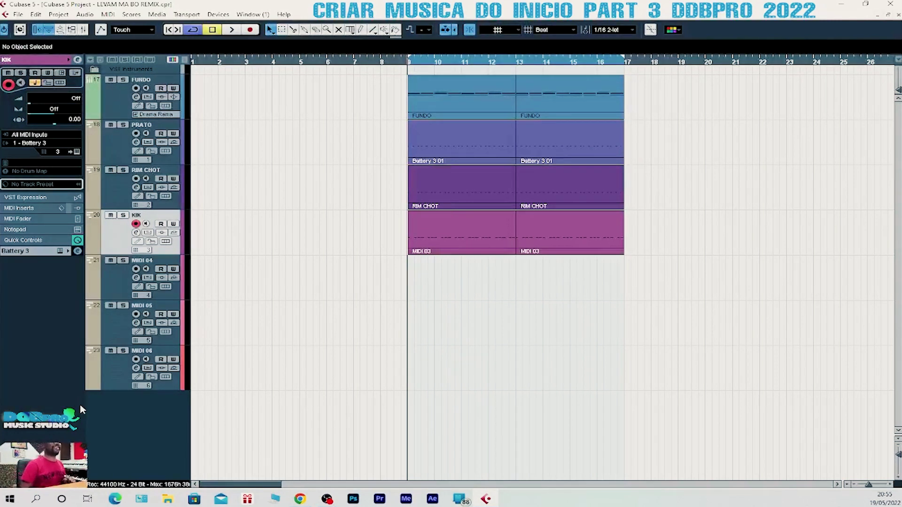
- Load Hypersonic into the second VST instrument slot, open its editor and close the instrument rack
{"action": "left_click", "coordinate": [163, 264]}
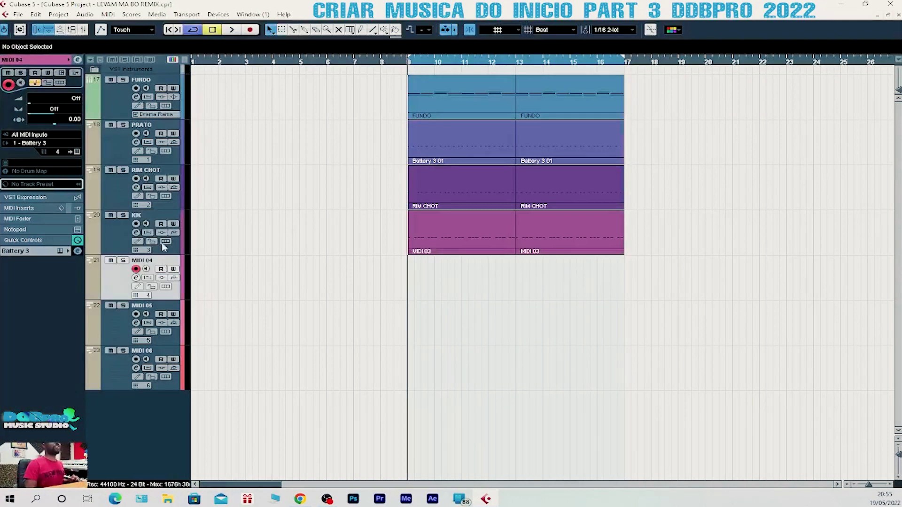
{"action": "left_click", "coordinate": [119, 242]}
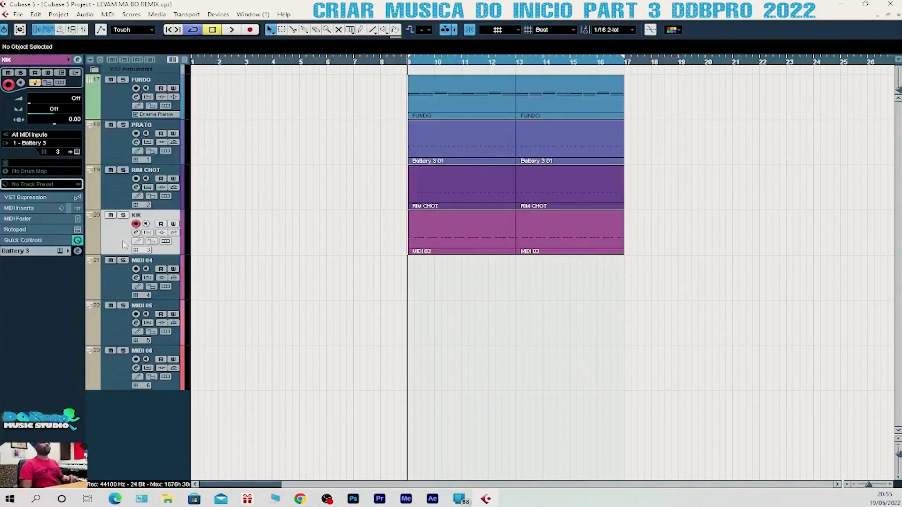
{"action": "key", "text": "F11"}
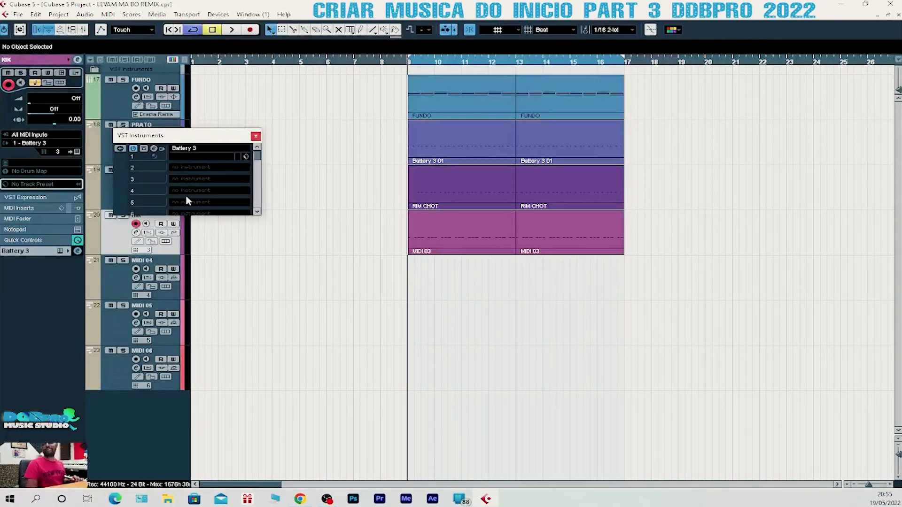
{"action": "left_click", "coordinate": [203, 166]}
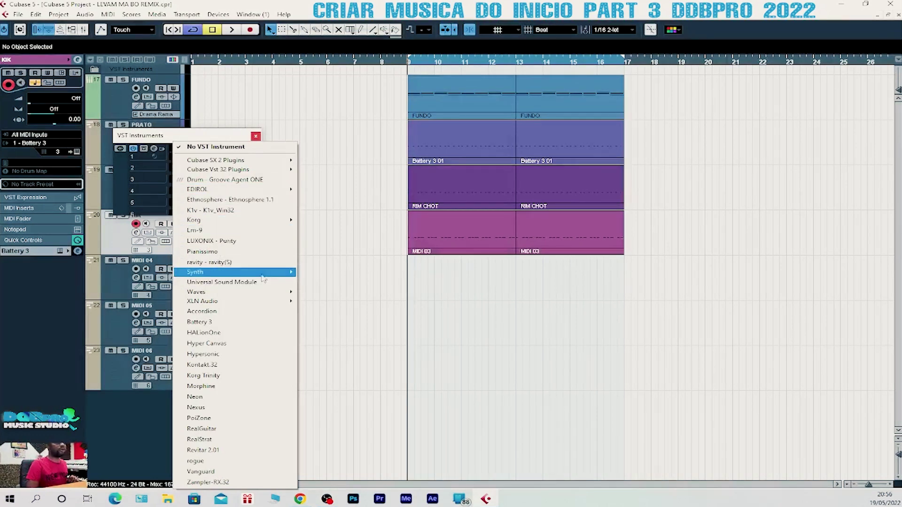
{"action": "left_click", "coordinate": [236, 356]}
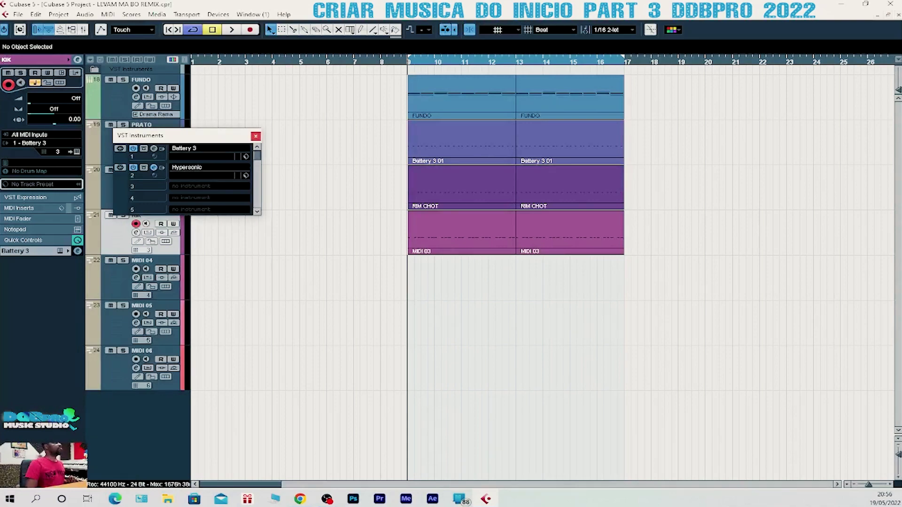
{"action": "left_click", "coordinate": [153, 167]}
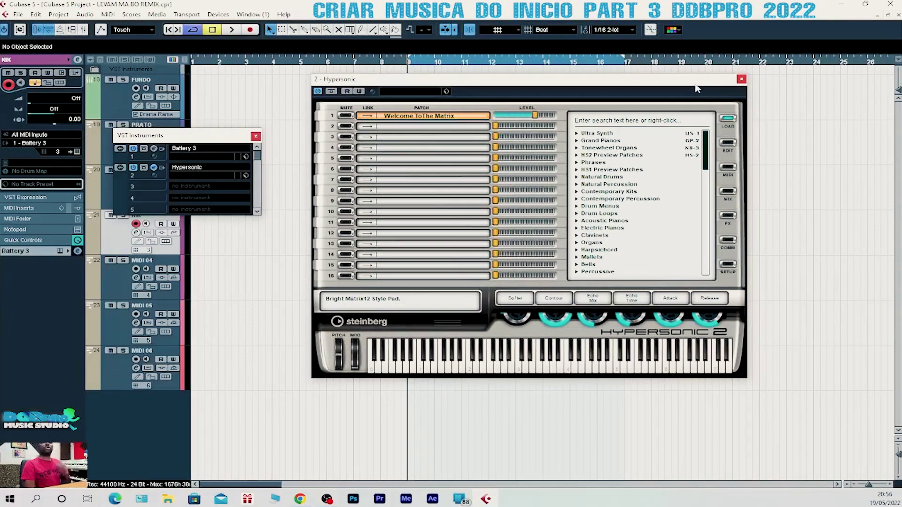
{"action": "left_click_drag", "start_coordinate": [694, 85], "coordinate": [669, 107]}
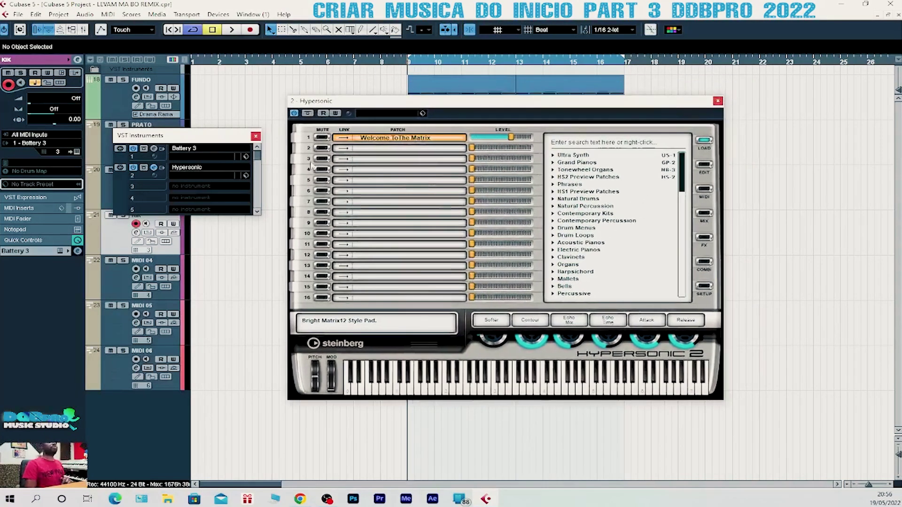
{"action": "left_click", "coordinate": [256, 137]}
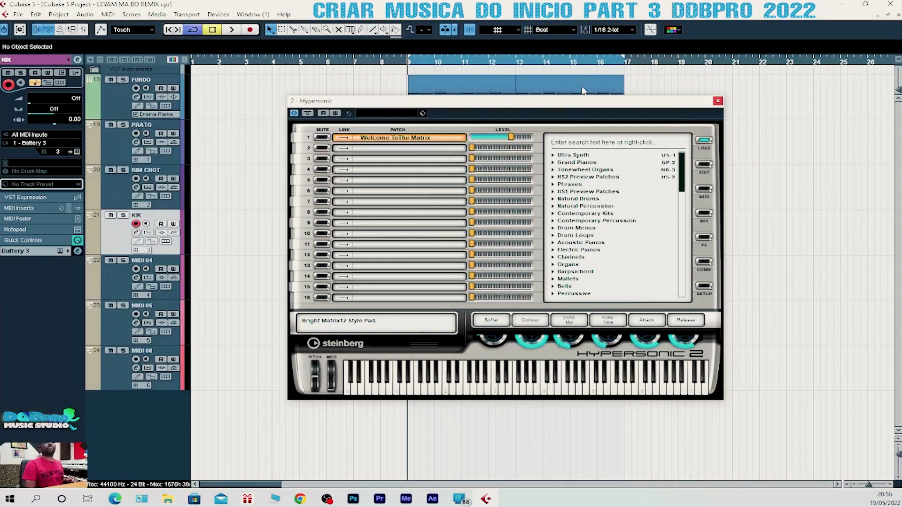
- Load the RnB Percussion 1 patch from Contemporary Percussion into Hypersonic's first part and close the instrument
{"action": "left_click_drag", "start_coordinate": [586, 107], "coordinate": [627, 121]}
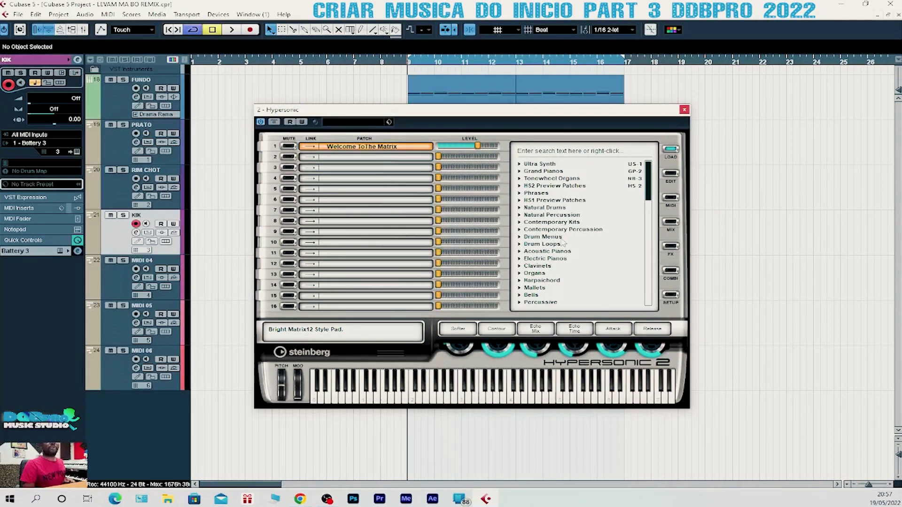
{"action": "scroll", "coordinate": [563, 240], "scroll_direction": "down", "scroll_amount": 2}
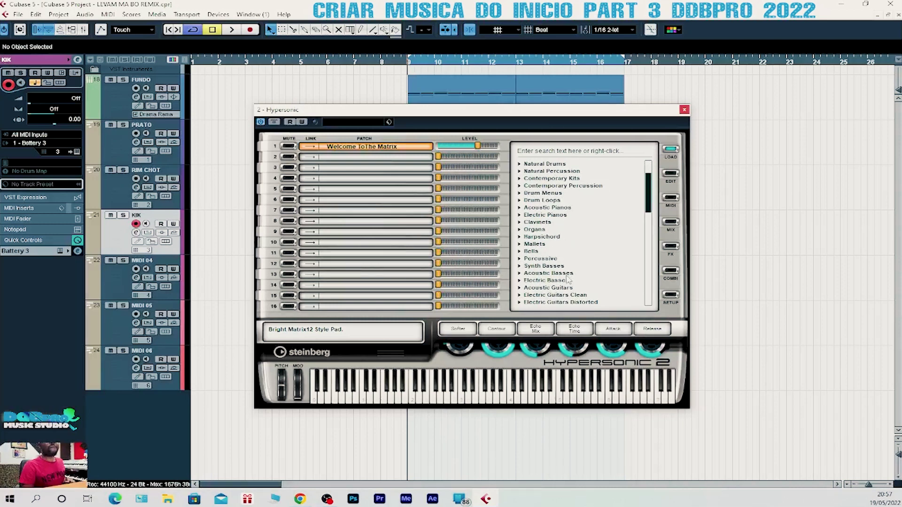
{"action": "scroll", "coordinate": [569, 280], "scroll_direction": "up", "scroll_amount": 2}
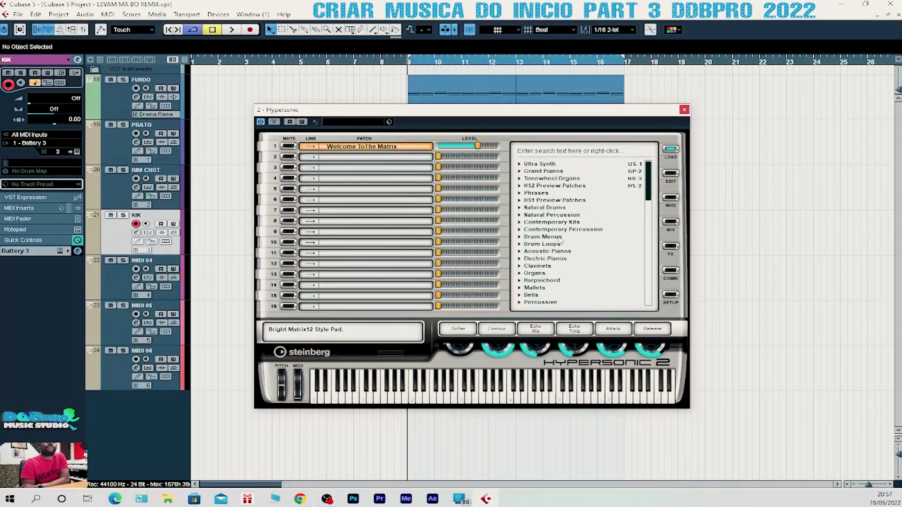
{"action": "left_click", "coordinate": [561, 230]}
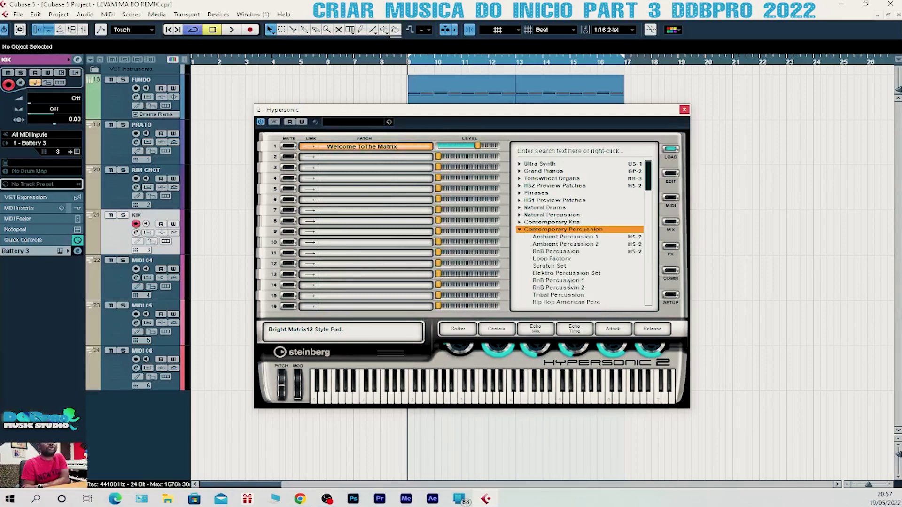
{"action": "scroll", "coordinate": [573, 283], "scroll_direction": "down", "scroll_amount": 1}
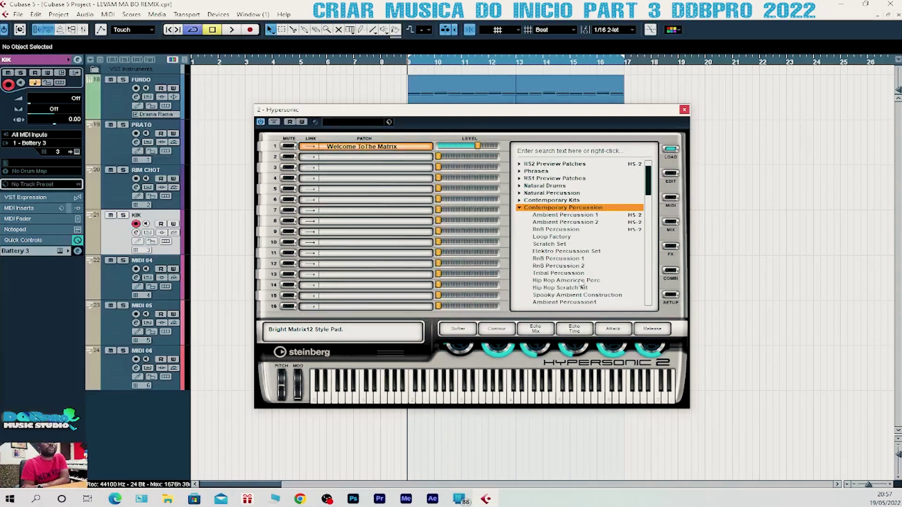
{"action": "left_click", "coordinate": [578, 259]}
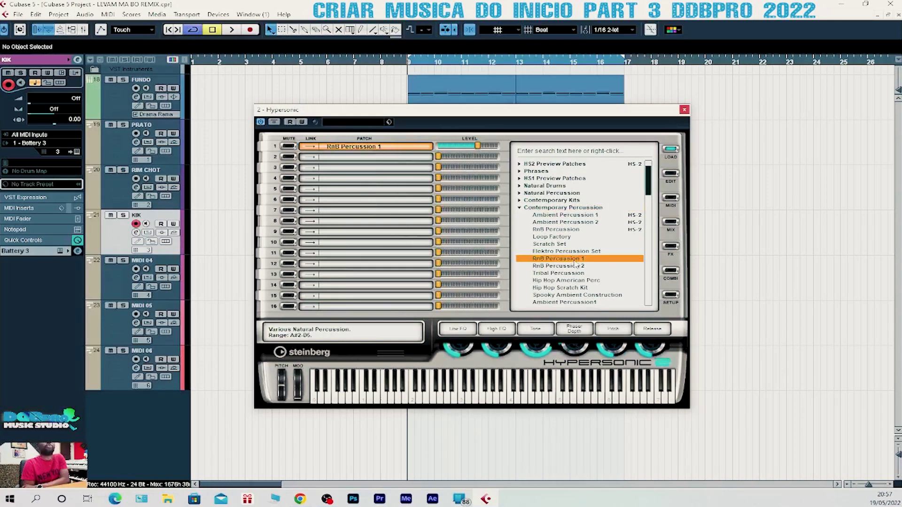
{"action": "left_click", "coordinate": [685, 110]}
- Route the MIDI 04 track's output to 2 - Hypersonic on MIDI channel 1
{"action": "left_click", "coordinate": [149, 287]}
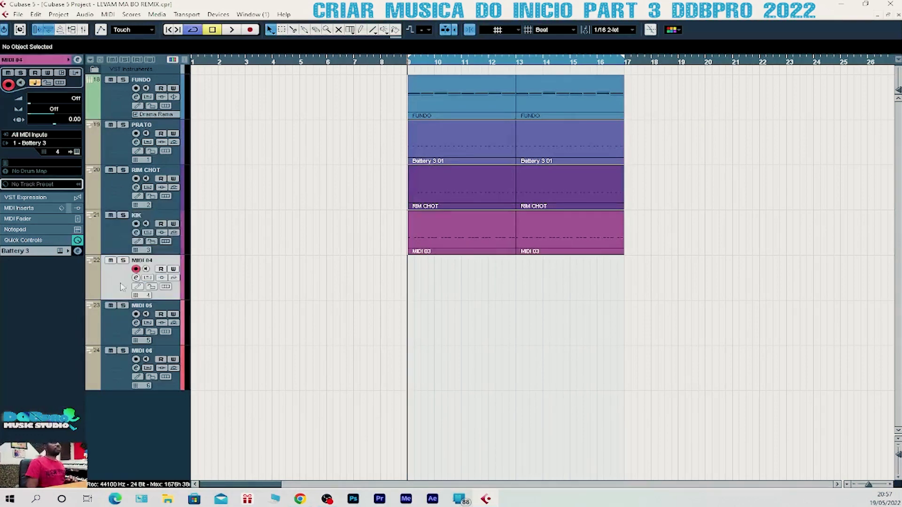
{"action": "left_click", "coordinate": [33, 145]}
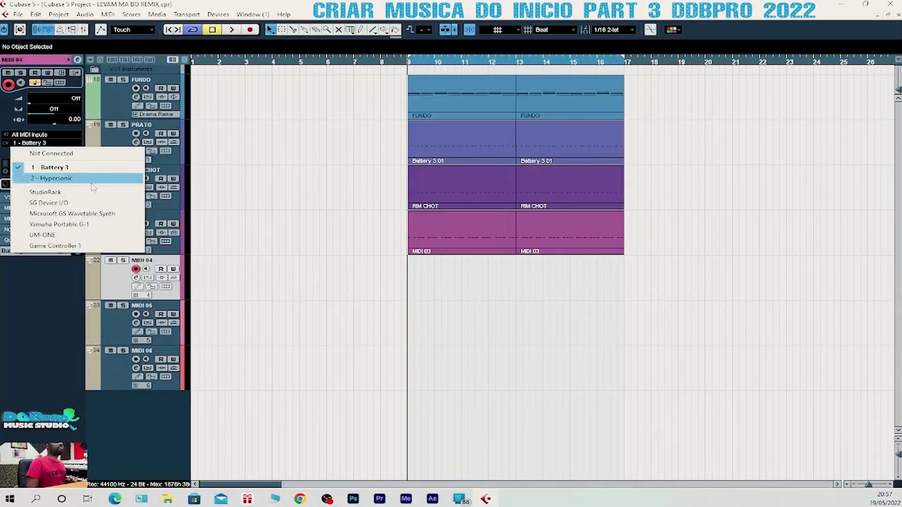
{"action": "left_click", "coordinate": [65, 176]}
{"action": "left_click", "coordinate": [61, 163]}
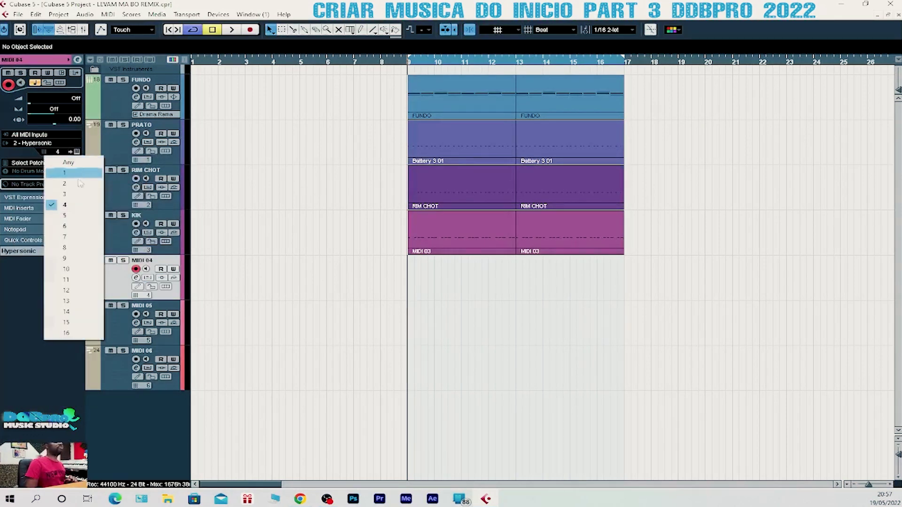
{"action": "left_click", "coordinate": [52, 174]}
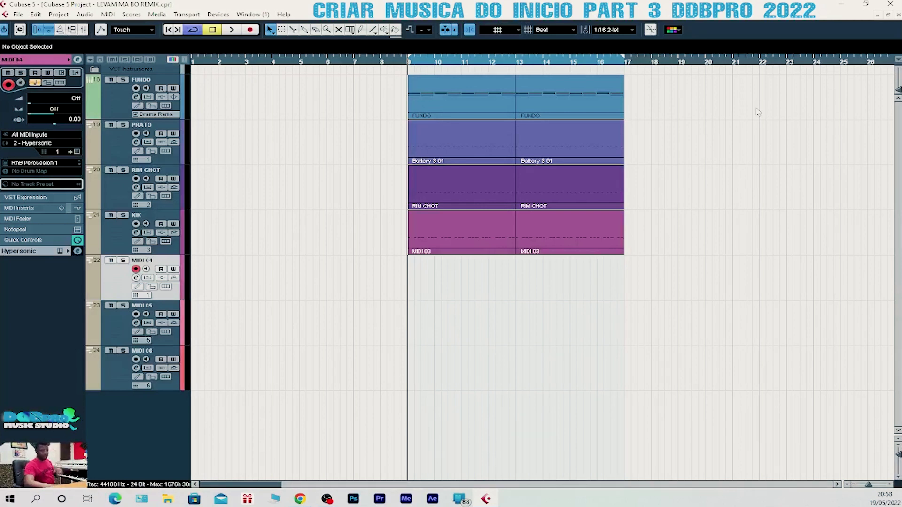
- Record a percussion part of repeated E3 notes on the MIDI 04 track from bar 9 and open it in the Key Editor
{"action": "key", "text": "KP_Multiply"}
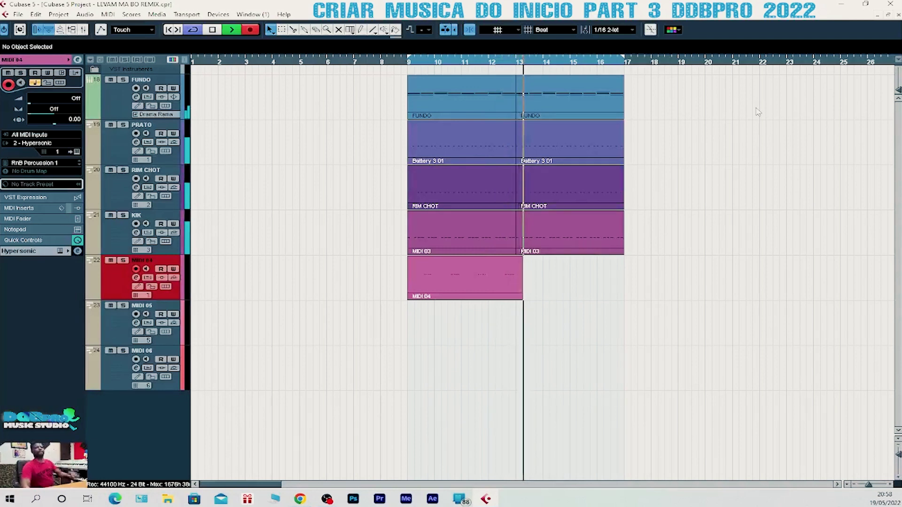
{"action": "key", "text": "space"}
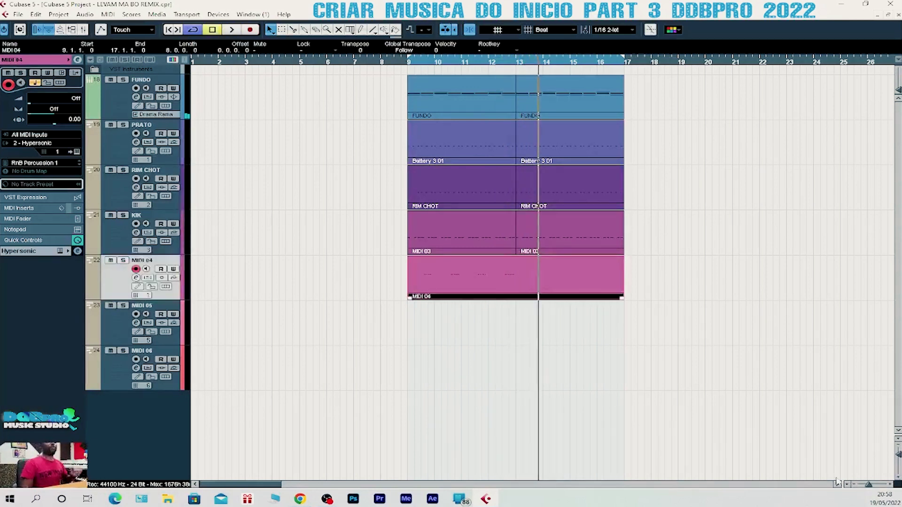
{"action": "left_click", "coordinate": [505, 188]}
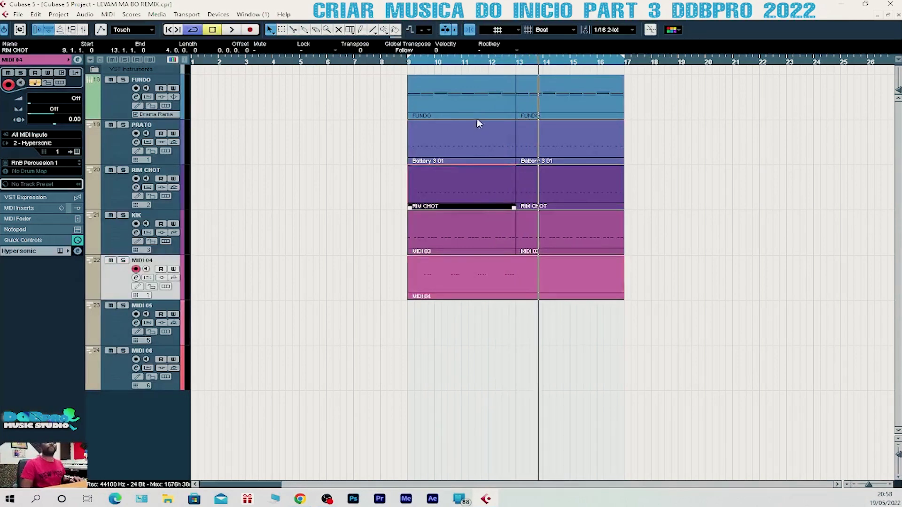
{"action": "left_click", "coordinate": [461, 67]}
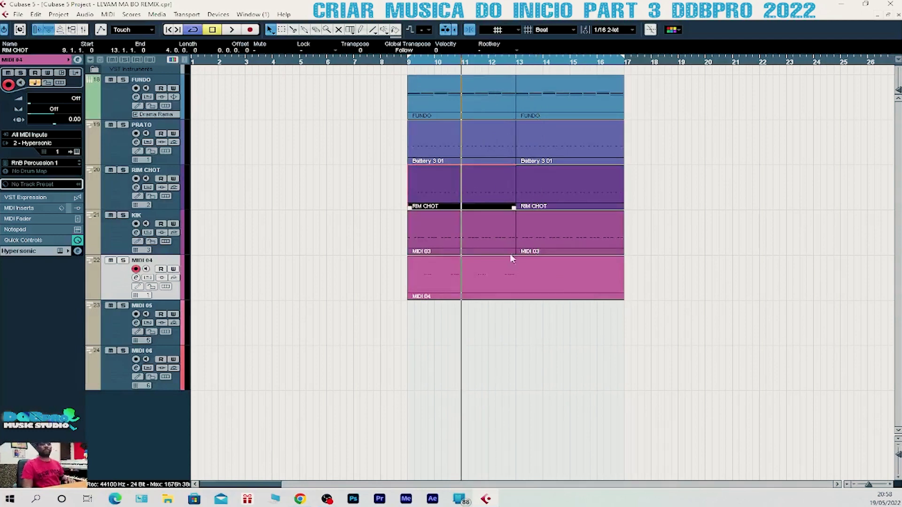
{"action": "double_click", "coordinate": [476, 289]}
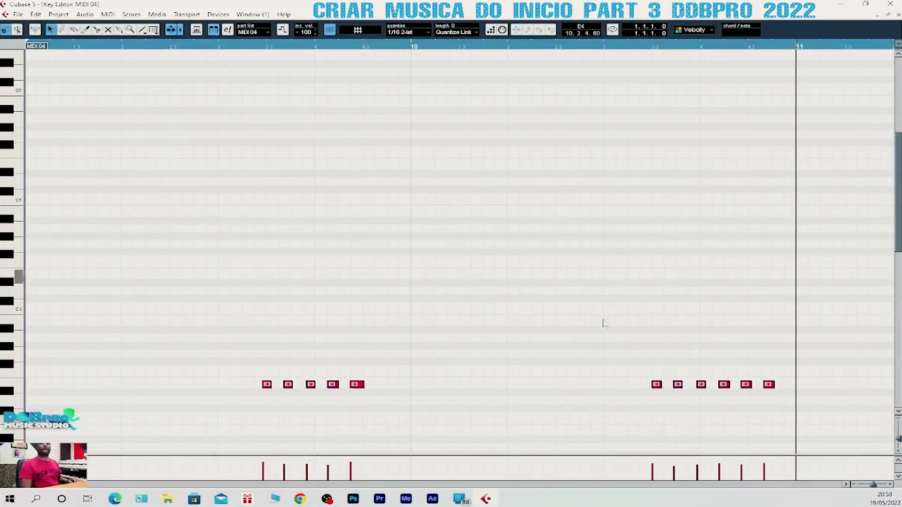
{"action": "scroll", "coordinate": [851, 486], "scroll_direction": "right", "scroll_amount": 5}
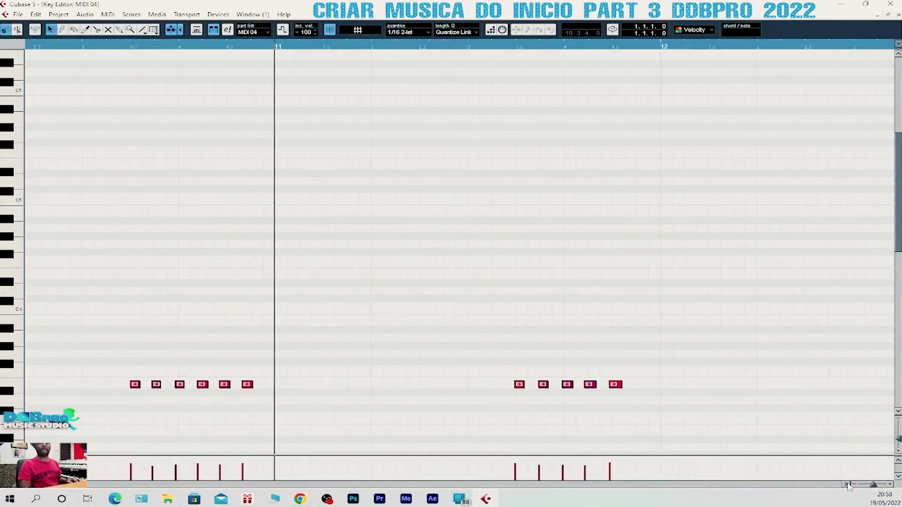
- Quantize all E3 notes of the MIDI 04 part to the 1/16 2-let grid and play back the pattern in bar 11
{"action": "scroll", "coordinate": [523, 243], "scroll_direction": "down", "scroll_amount": 3}
{"action": "key", "text": "ctrl+a"}
{"action": "key", "text": "q"}
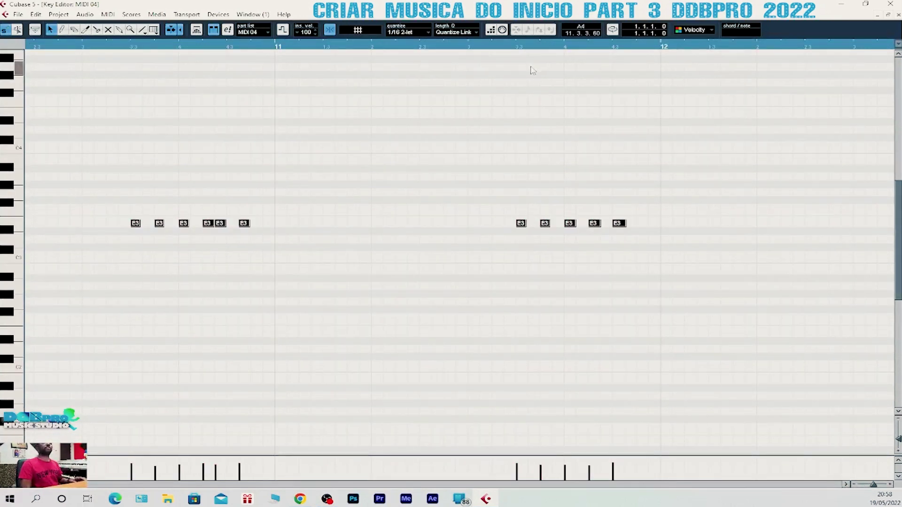
{"action": "key", "text": "space"}
{"action": "key", "text": "space"}
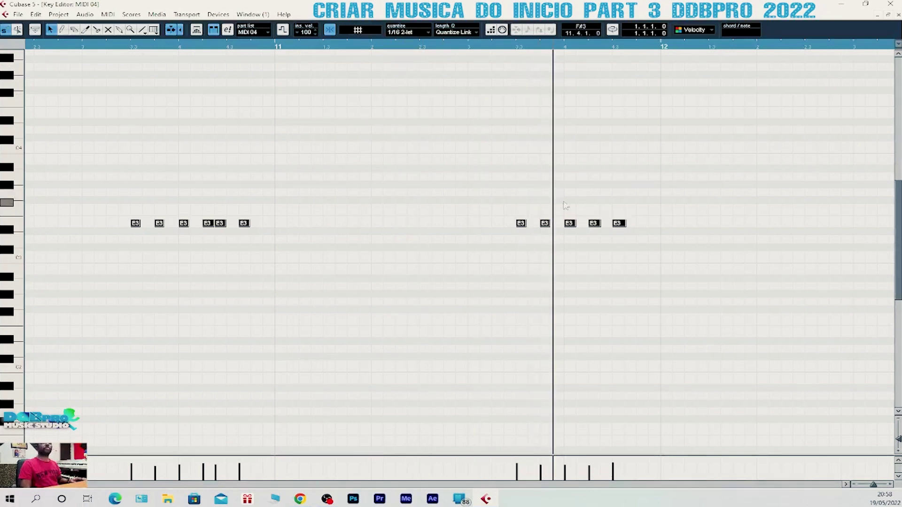
{"action": "left_click", "coordinate": [516, 47]}
{"action": "key", "text": "space"}
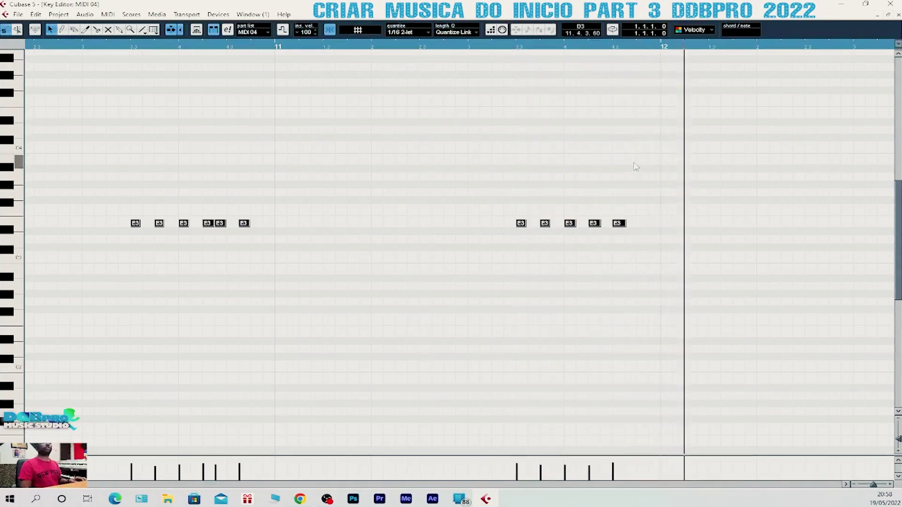
{"action": "key", "text": "space"}
- Even out the spacing of the last E3 notes in bar 10, audition from several positions and close the Key Editor
{"action": "key", "text": "ctrl+a"}
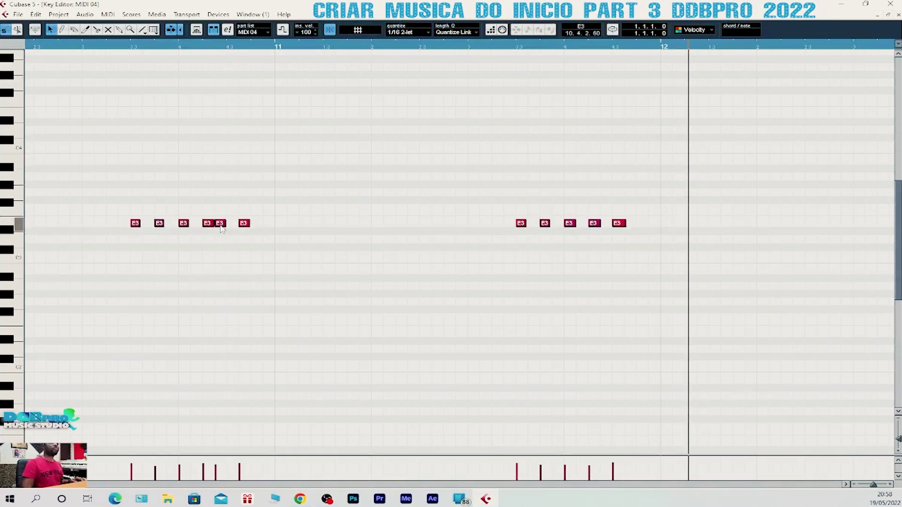
{"action": "left_click_drag", "start_coordinate": [220, 224], "coordinate": [260, 225]}
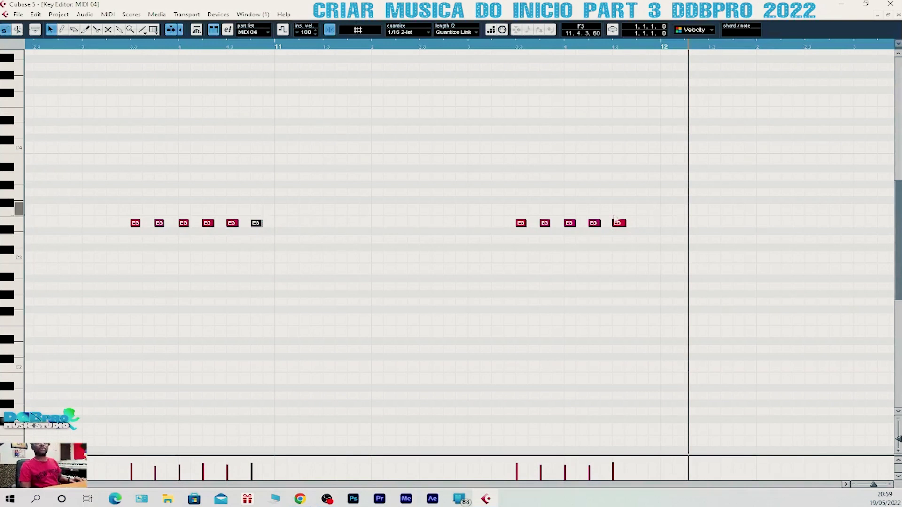
{"action": "left_click", "coordinate": [620, 45]}
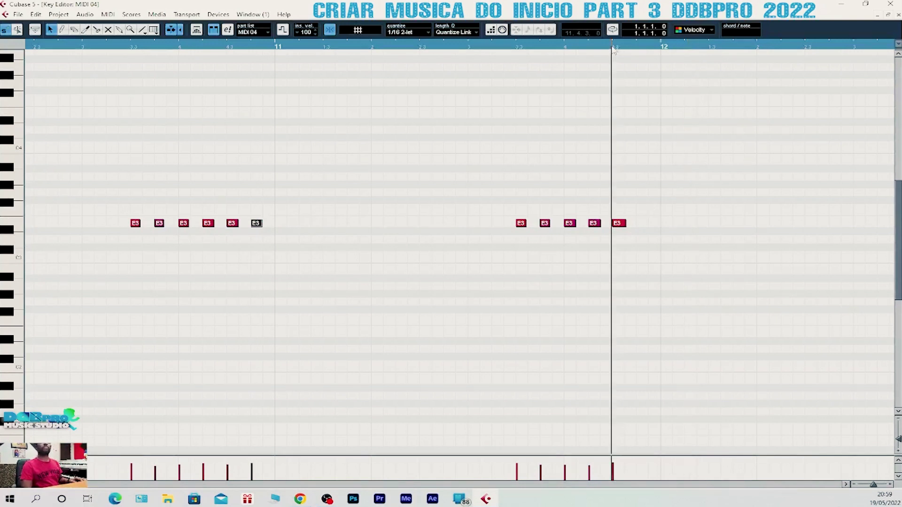
{"action": "left_click", "coordinate": [130, 46]}
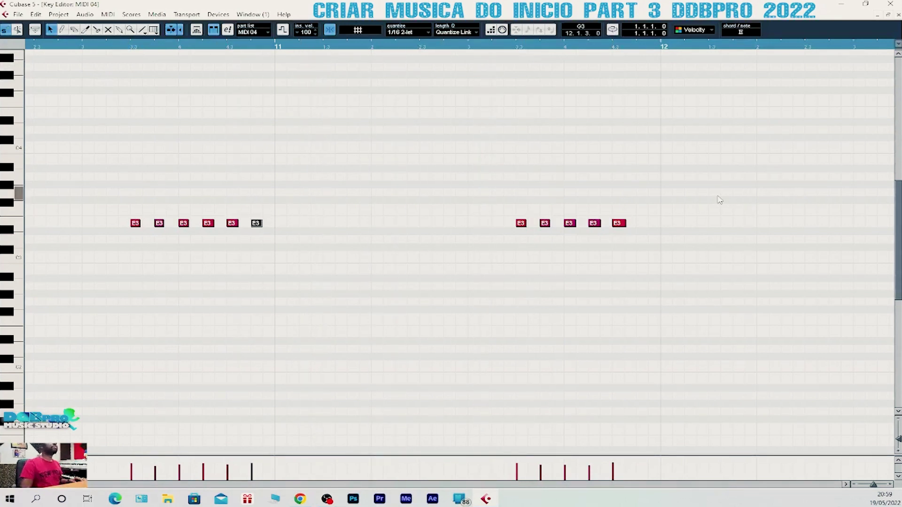
{"action": "key", "text": "space"}
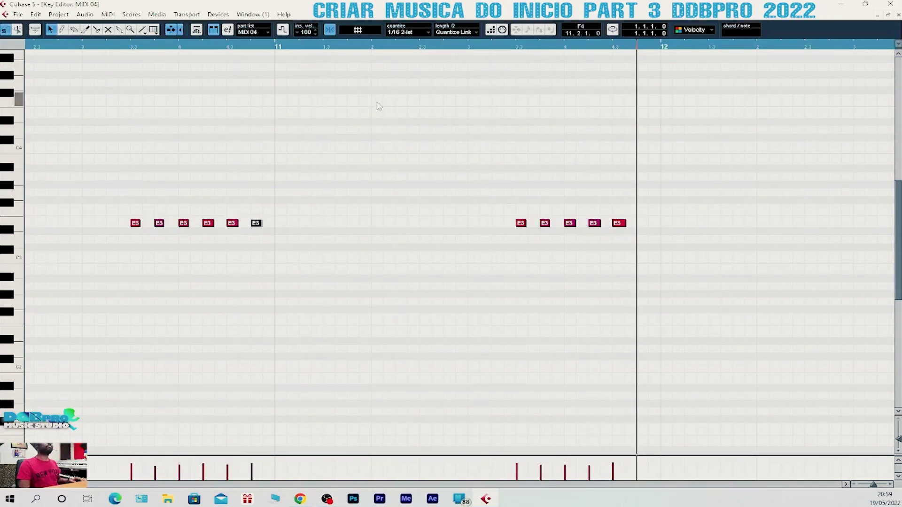
{"action": "key", "text": "Escape"}
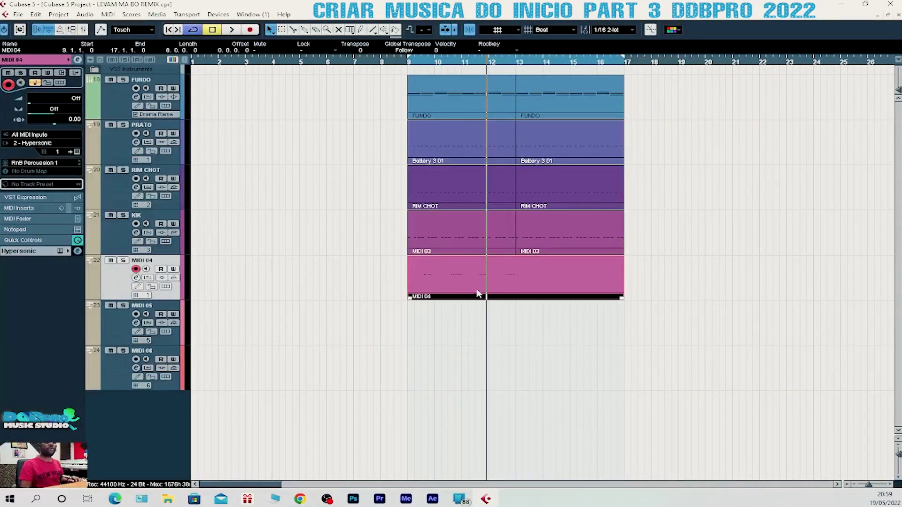
- Split the MIDI 04 part at bars 11 and 13 and delete the section from bar 13 to 17
{"action": "right_click", "coordinate": [489, 267]}
{"action": "left_click", "coordinate": [517, 266]}
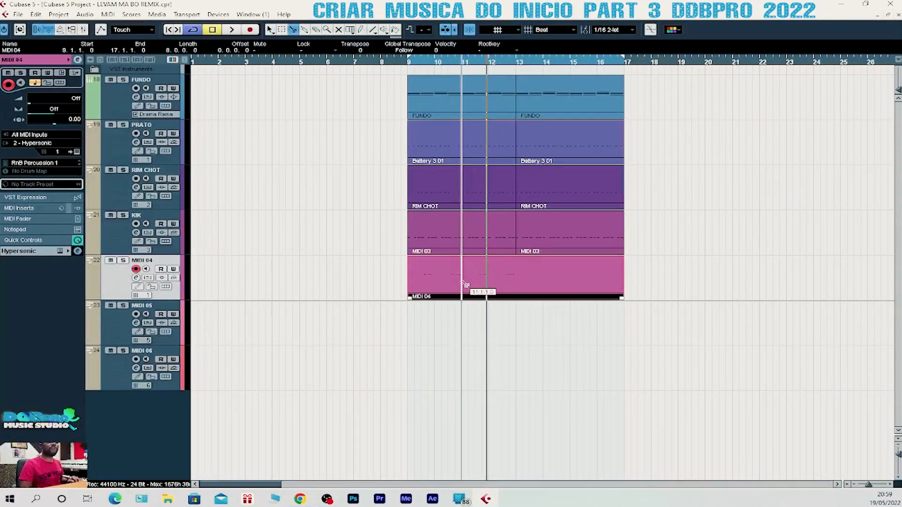
{"action": "left_click", "coordinate": [463, 282]}
{"action": "left_click", "coordinate": [516, 279]}
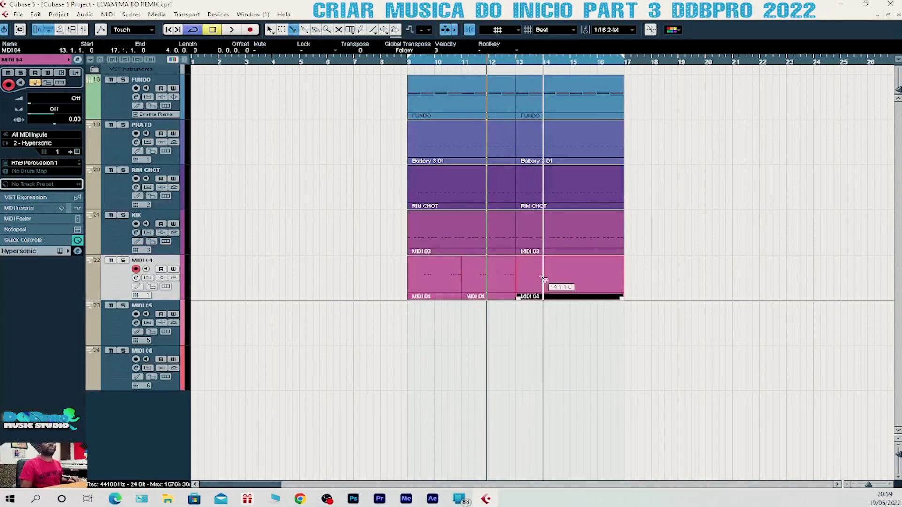
{"action": "key", "text": "1"}
{"action": "key", "text": "Delete"}
- Replace the MIDI 04 part at bar 9 with the one from bar 11 and apply Fixed Velocity to it
{"action": "left_click", "coordinate": [438, 283]}
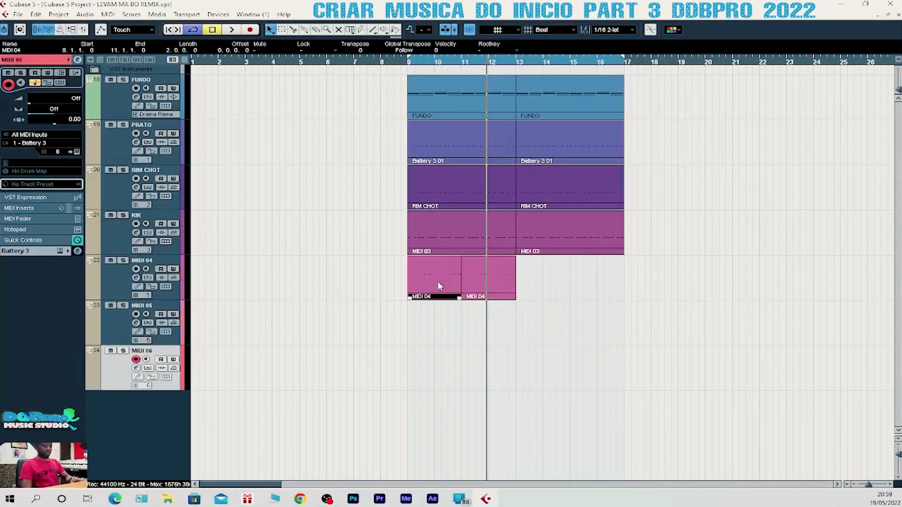
{"action": "left_click", "coordinate": [489, 282]}
{"action": "left_click_drag", "start_coordinate": [491, 288], "coordinate": [439, 288]}
{"action": "left_click", "coordinate": [108, 15]}
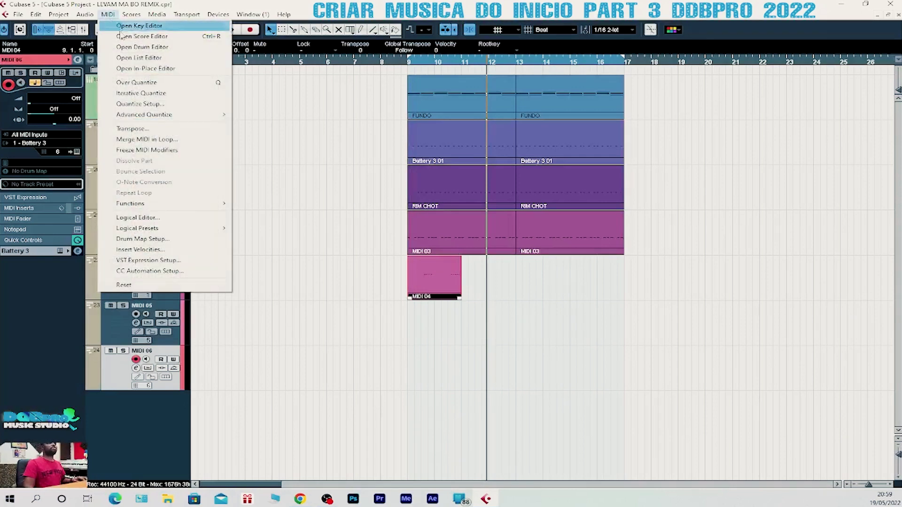
{"action": "mouse_move", "coordinate": [221, 205]}
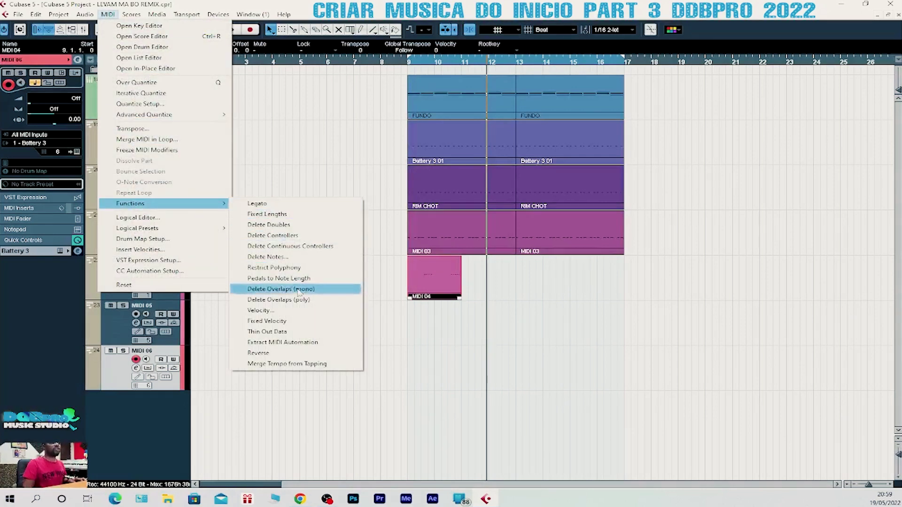
{"action": "left_click", "coordinate": [266, 321]}
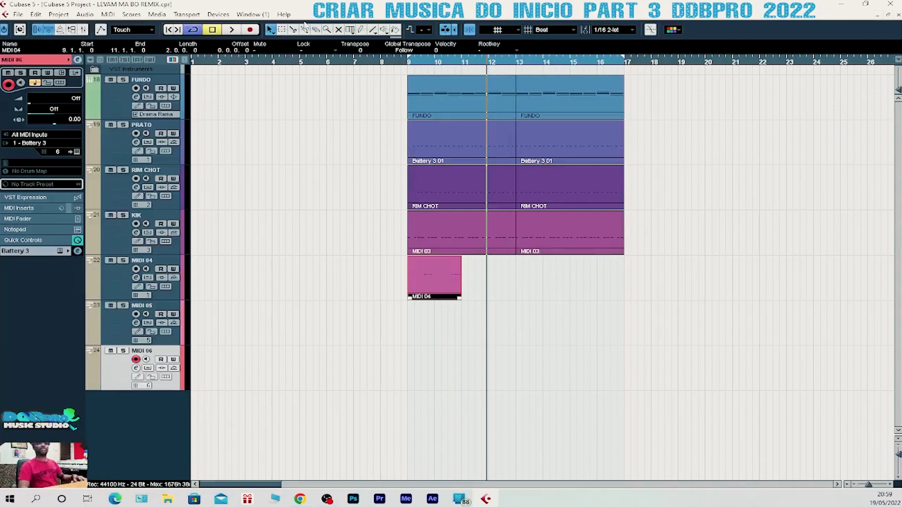
- Set the playback position to bar 9 and rename the MIDI 04 track as CONGAS
{"action": "left_click", "coordinate": [409, 62]}
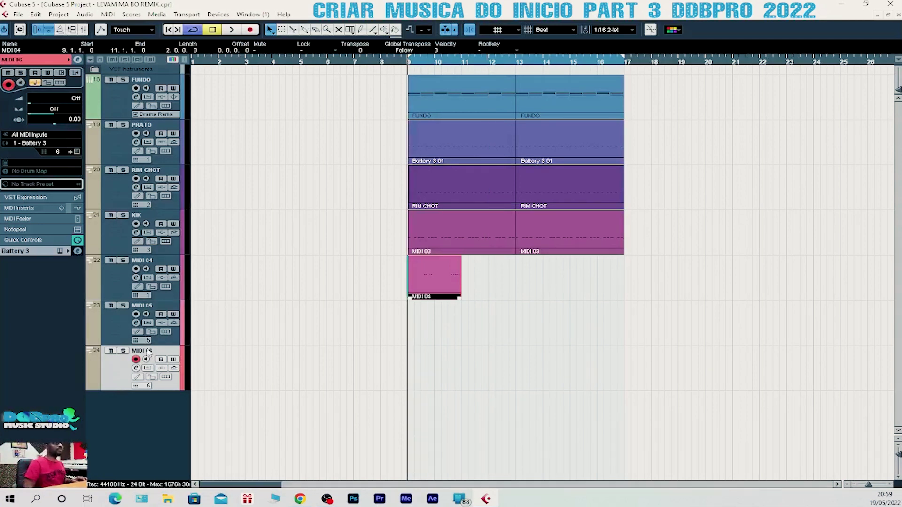
{"action": "double_click", "coordinate": [151, 261]}
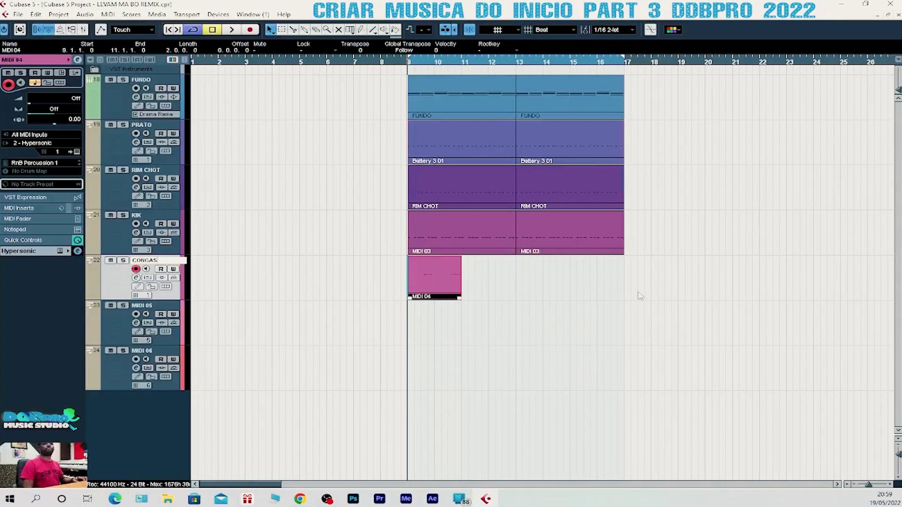
{"action": "type", "text": "CONGAS"}
{"action": "key", "text": "Return"}
- Duplicate the two-bar CONGAS part three times to fill bars 11 to 17 while playing the loop
{"action": "key", "text": "space"}
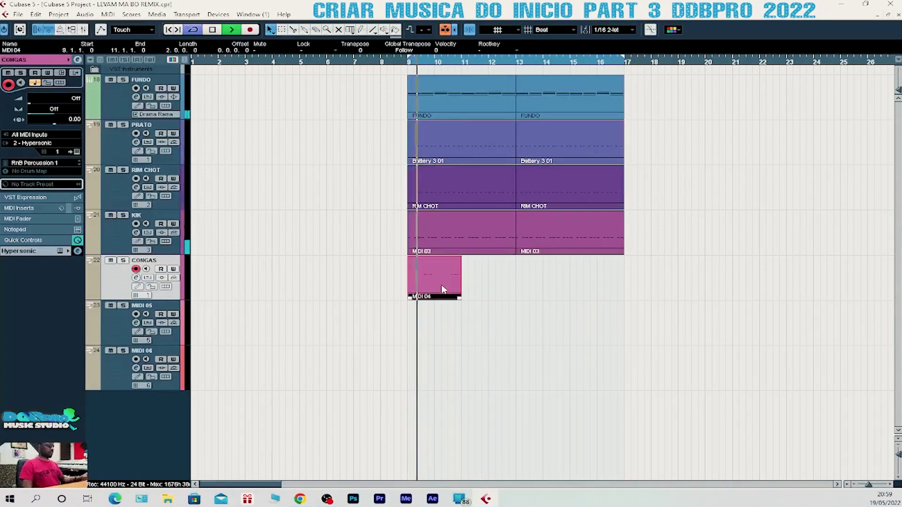
{"action": "key", "text": "ctrl+d"}
{"action": "key", "text": "ctrl+d"}
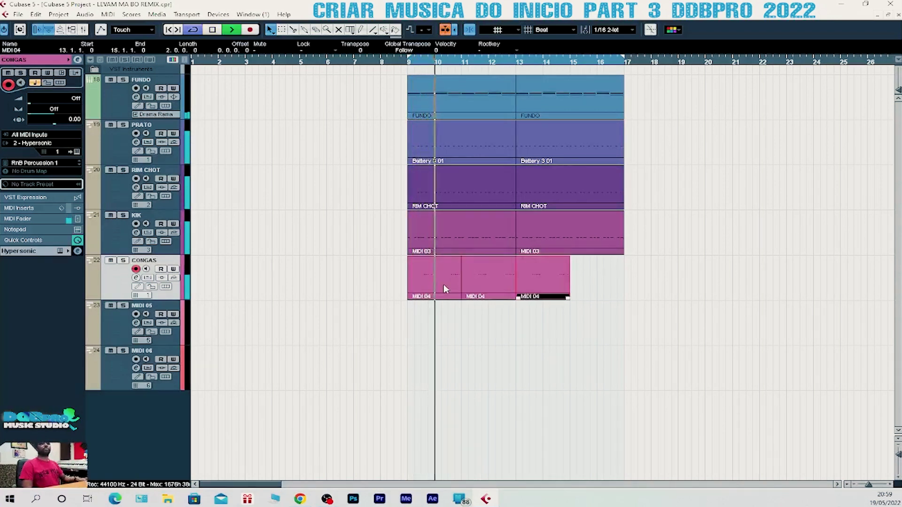
{"action": "key", "text": "ctrl+d"}
{"action": "right_click", "coordinate": [547, 267]}
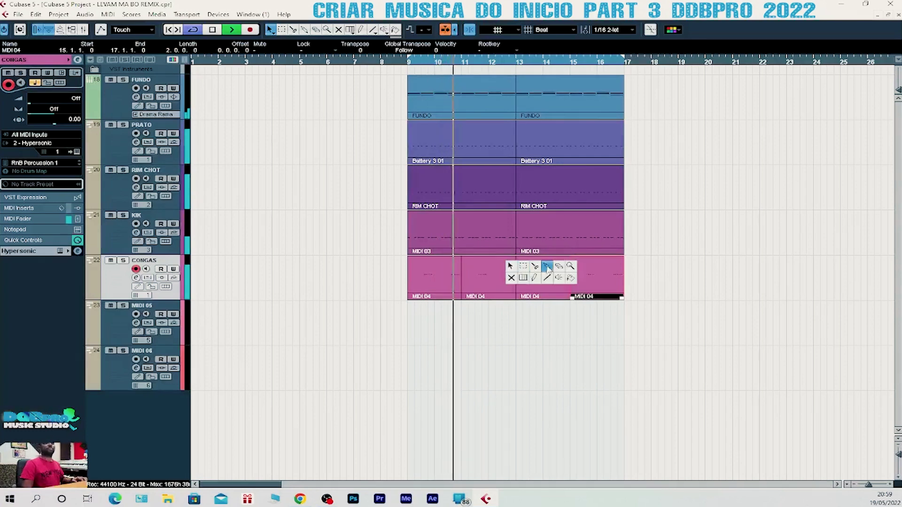
{"action": "key", "text": "space"}
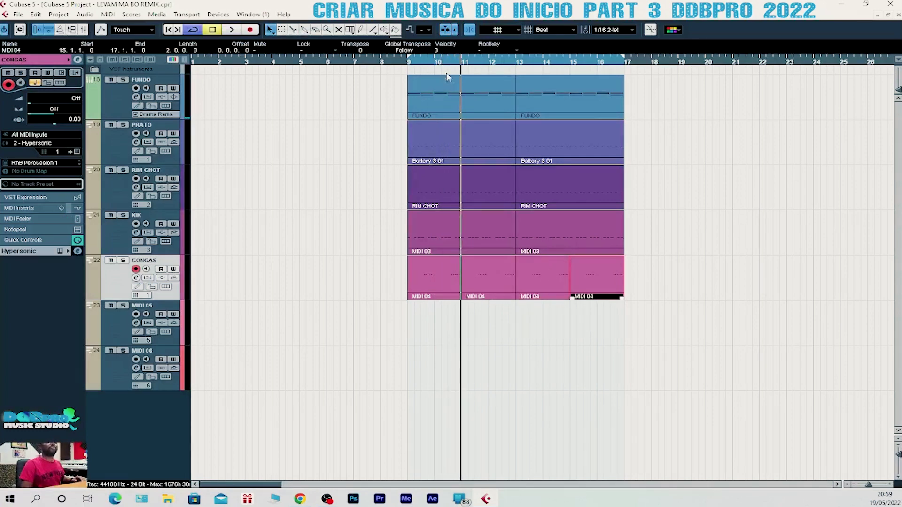
- Open the first CONGAS part in the Key Editor, space the last E3 notes of bar 10 evenly and close the editor
{"action": "left_click", "coordinate": [449, 64]}
{"action": "double_click", "coordinate": [446, 266]}
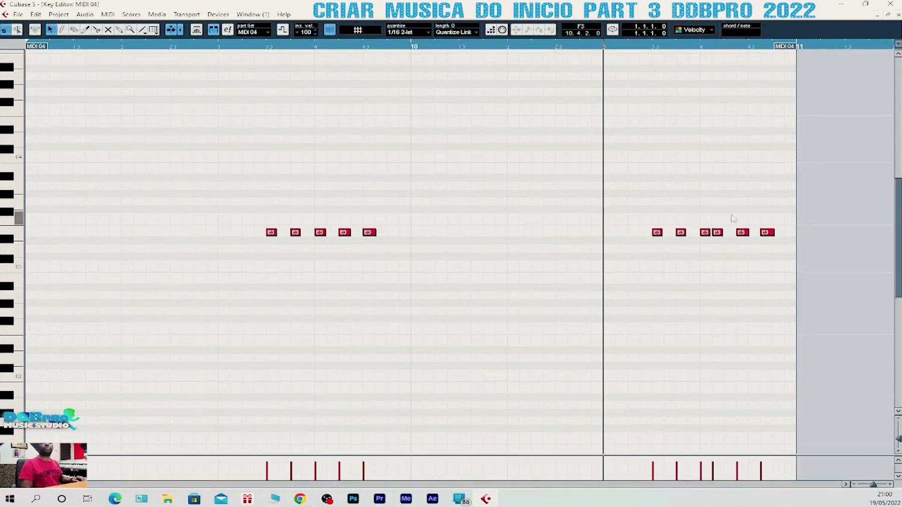
{"action": "left_click_drag", "start_coordinate": [718, 233], "coordinate": [781, 234]}
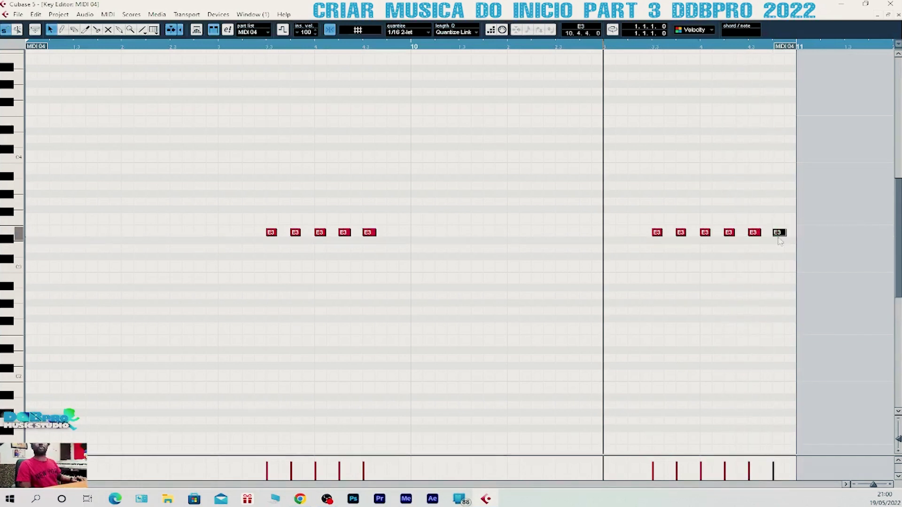
{"action": "left_click", "coordinate": [656, 45]}
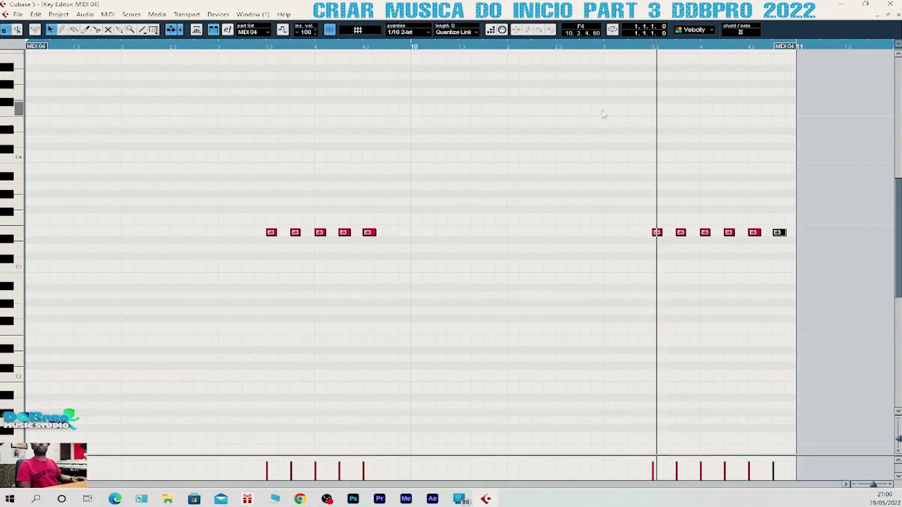
{"action": "key", "text": "Escape"}
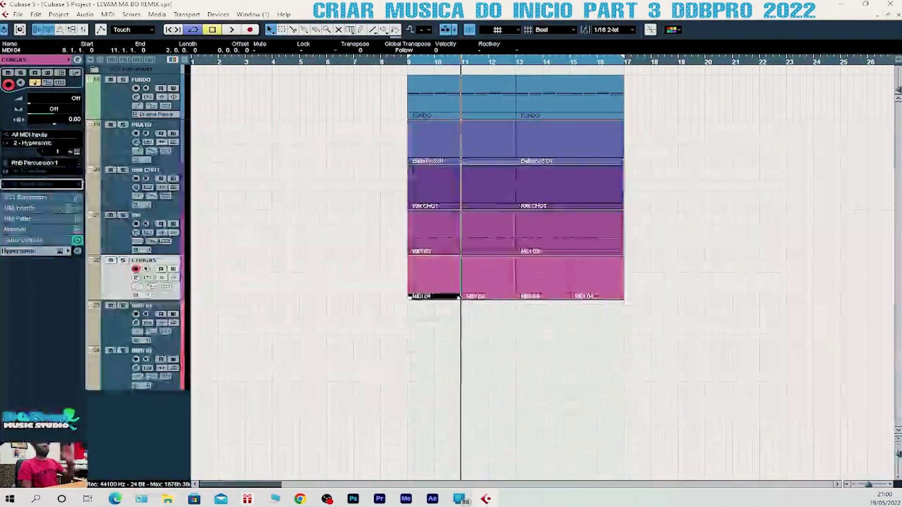
- Delete the three CONGAS copies between bars 11 and 17 and select the part at bar 9
{"action": "left_click_drag", "start_coordinate": [671, 283], "coordinate": [463, 297]}
{"action": "key", "text": "Delete"}
{"action": "left_click", "coordinate": [456, 272]}
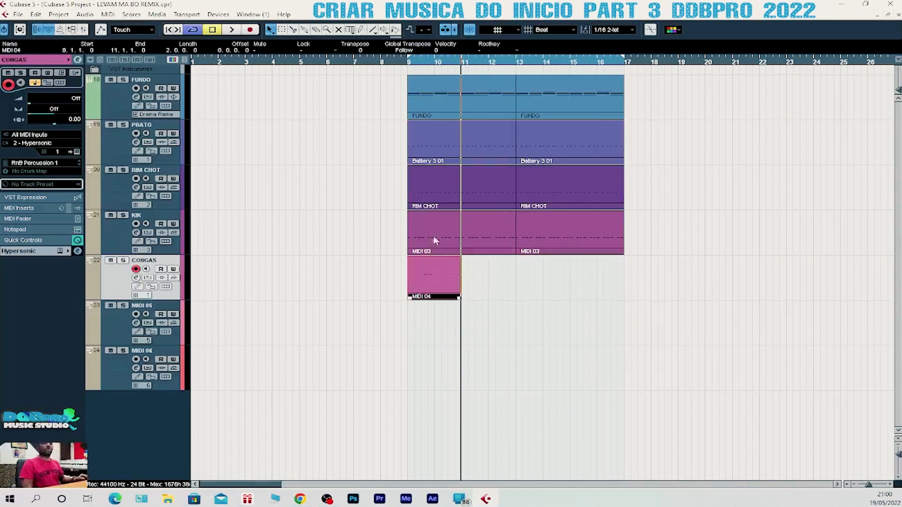
- Play the loop from bar 9 and duplicate the corrected CONGAS part three times up to bar 17
{"action": "left_click", "coordinate": [409, 64]}
{"action": "key", "text": "space"}
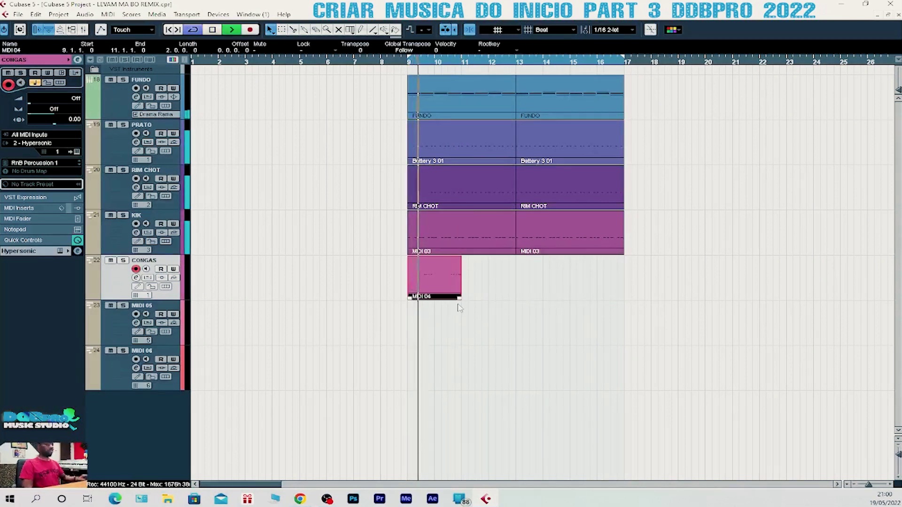
{"action": "left_click_drag", "start_coordinate": [461, 300], "coordinate": [461, 300]}
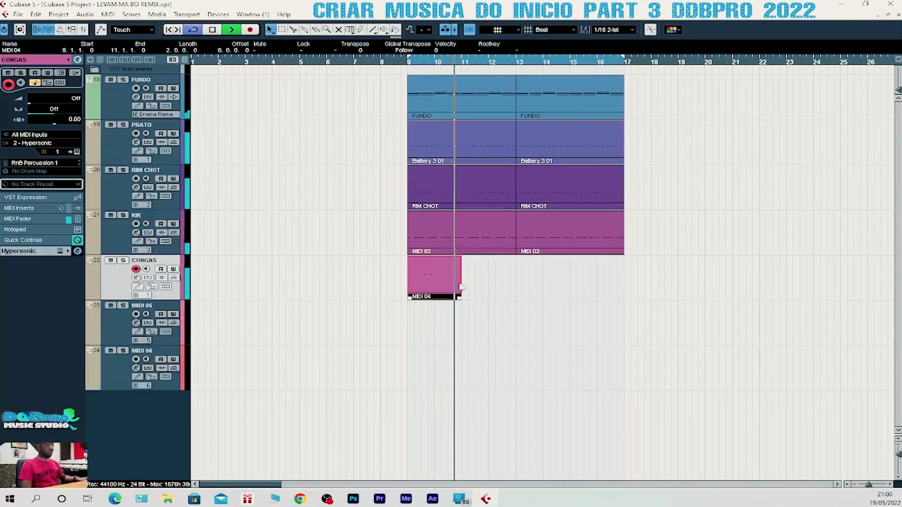
{"action": "key", "text": "ctrl+d"}
{"action": "key", "text": "ctrl+d"}
{"action": "key", "text": "ctrl+d"}
- Glue the four CONGAS parts into two four-bar parts, bars 9 to 13 and 13 to 17
{"action": "right_click", "coordinate": [694, 226]}
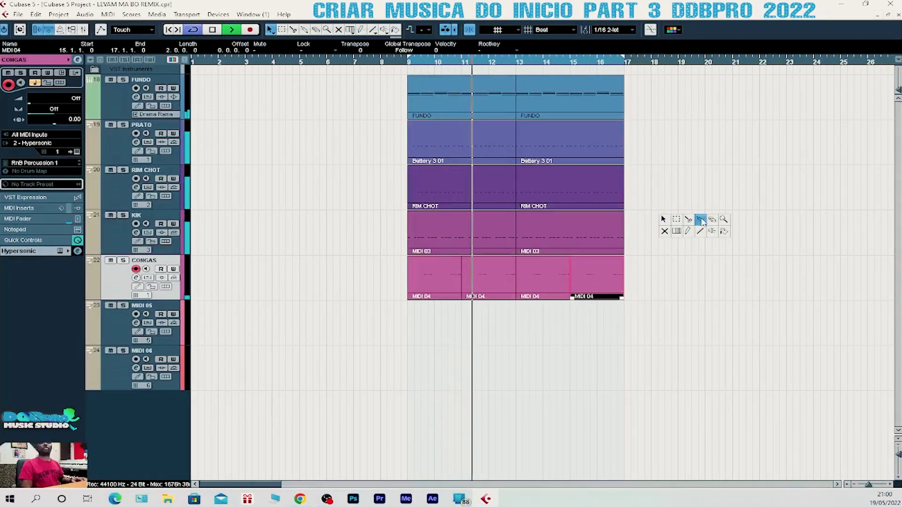
{"action": "left_click", "coordinate": [700, 220]}
{"action": "left_click", "coordinate": [448, 280]}
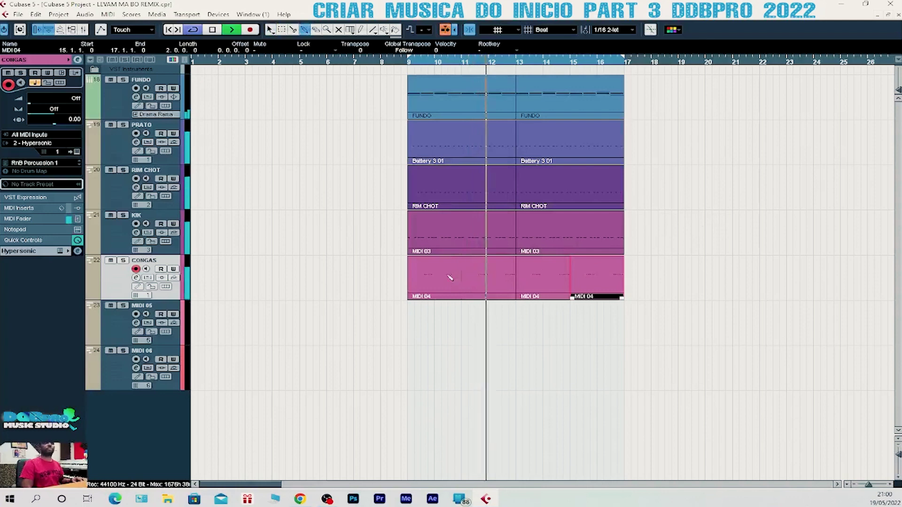
{"action": "left_click", "coordinate": [527, 279]}
{"action": "key", "text": "1"}
- Select both CONGAS parts and apply the Fixed Velocity function to them
{"action": "left_click_drag", "start_coordinate": [472, 326], "coordinate": [516, 306]}
{"action": "left_click", "coordinate": [108, 14]}
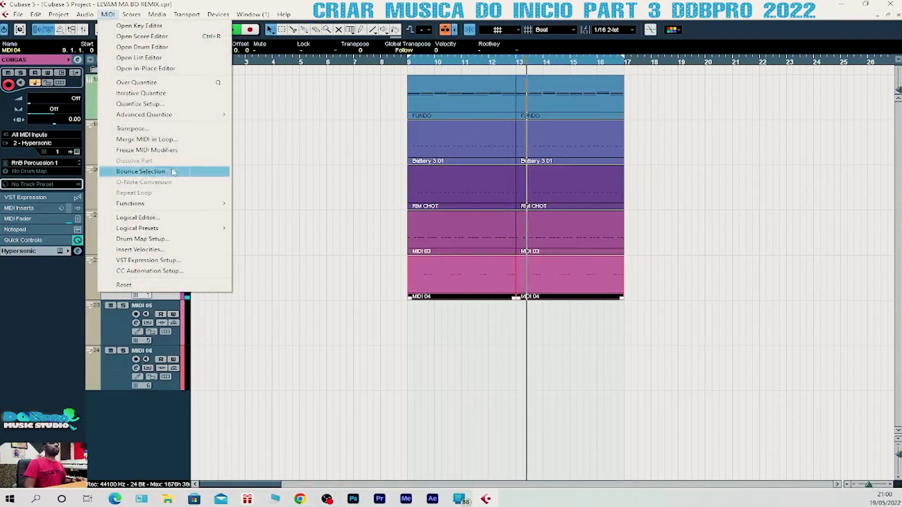
{"action": "mouse_move", "coordinate": [148, 203]}
{"action": "left_click", "coordinate": [314, 323]}
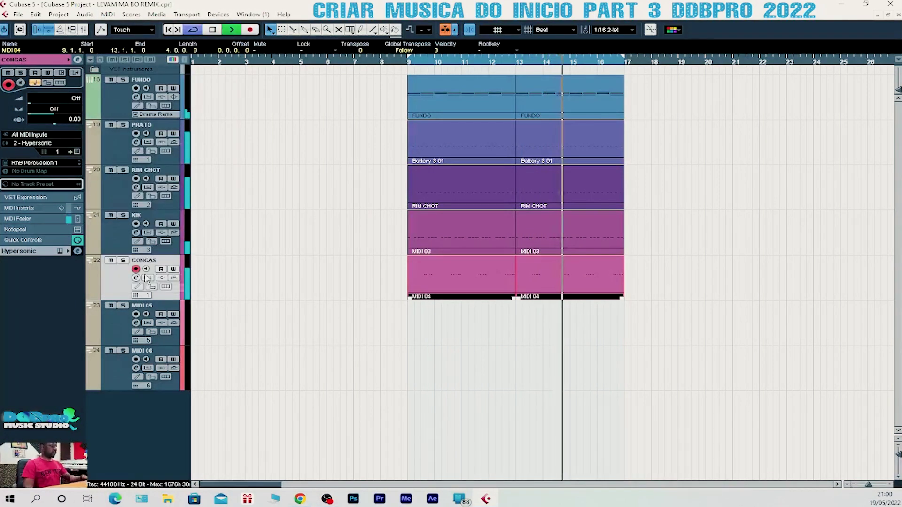
- Open the mixer and set the CONGAS channel's volume to 46 during playback
{"action": "key", "text": "F3"}
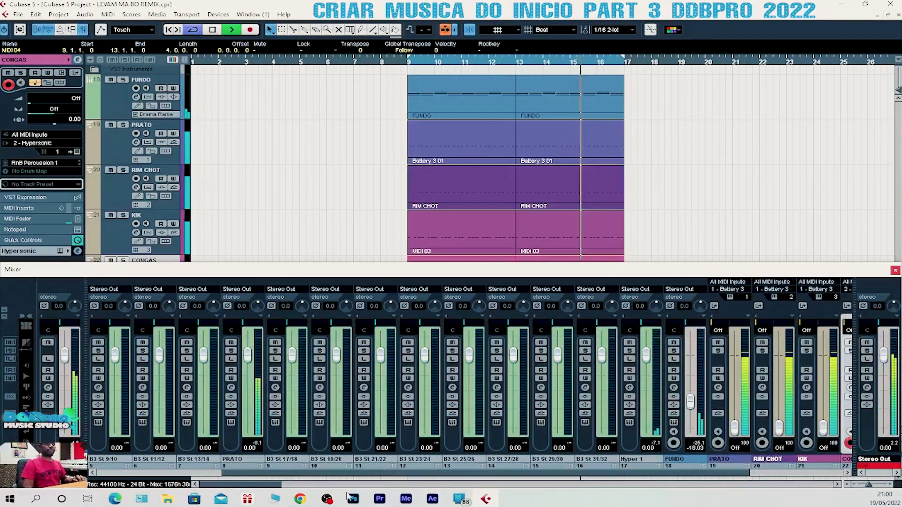
{"action": "scroll", "coordinate": [507, 485], "scroll_direction": "right", "scroll_amount": 3}
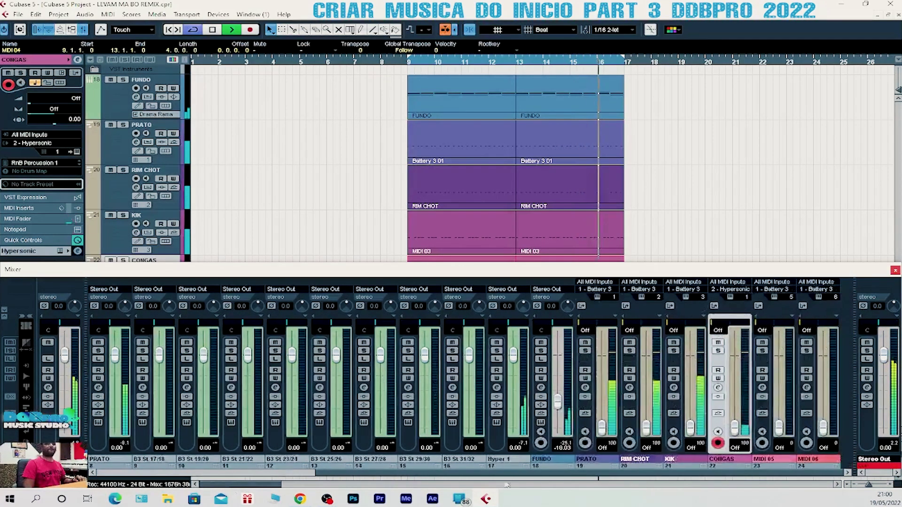
{"action": "left_click_drag", "start_coordinate": [734, 428], "coordinate": [735, 395]}
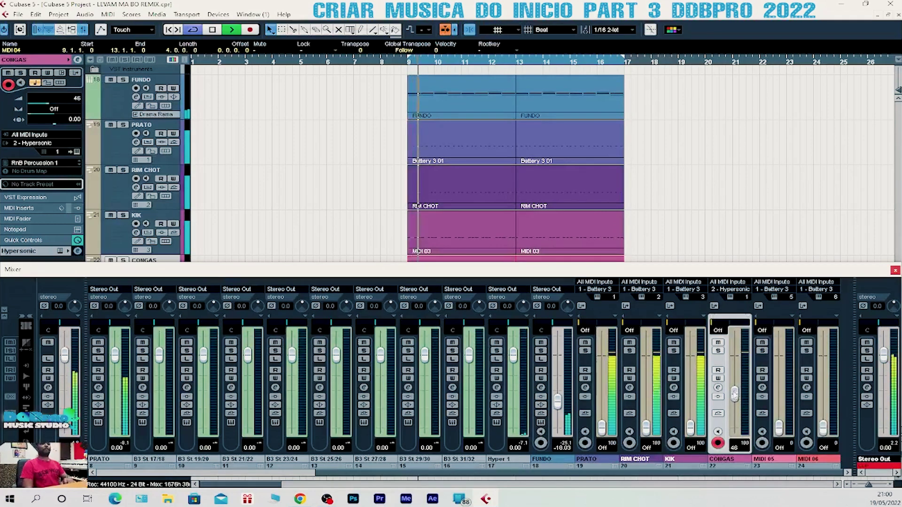
- Fine-tune the CONGAS channel's volume to 49 in the mixer and stop playback
{"action": "left_click_drag", "start_coordinate": [734, 395], "coordinate": [737, 394]}
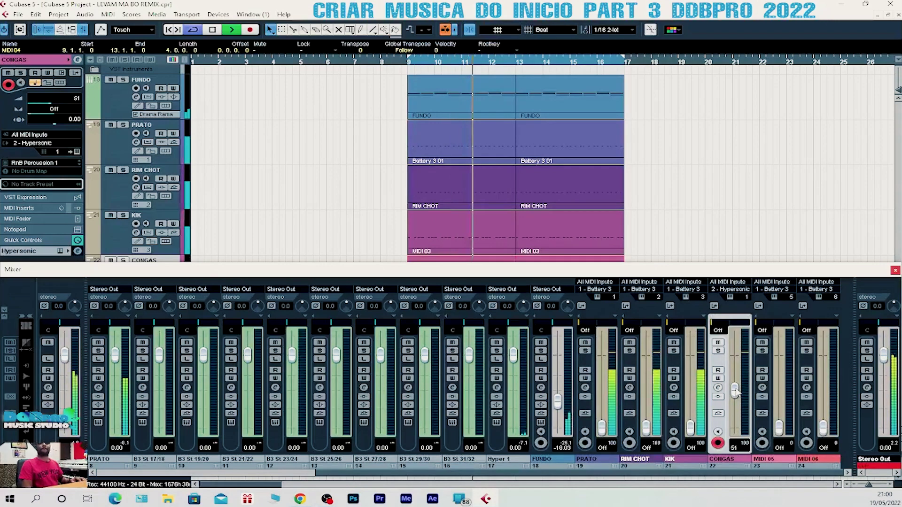
{"action": "left_click_drag", "start_coordinate": [737, 394], "coordinate": [736, 394]}
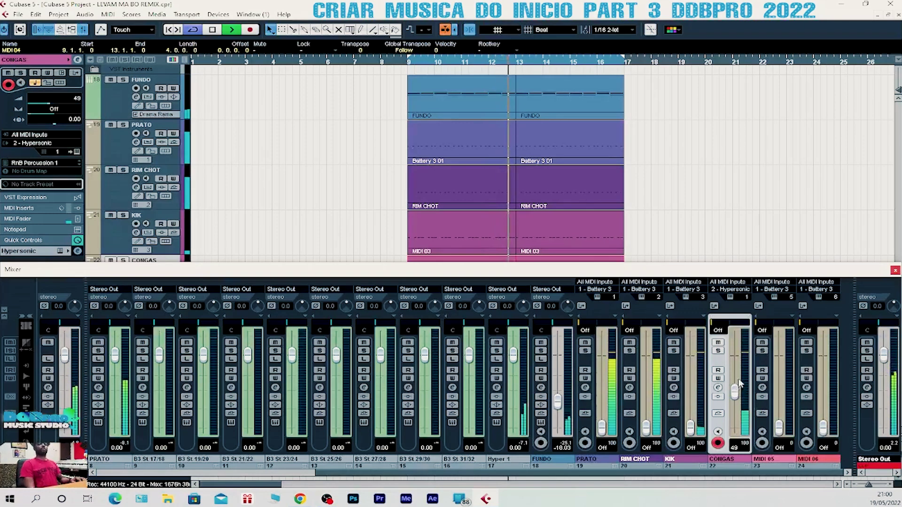
{"action": "left_click", "coordinate": [896, 271]}
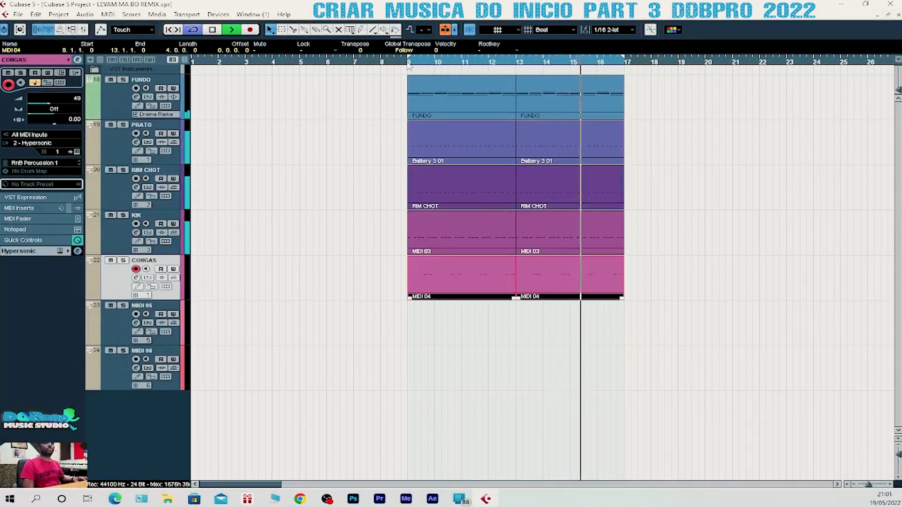
{"action": "key", "text": "space"}
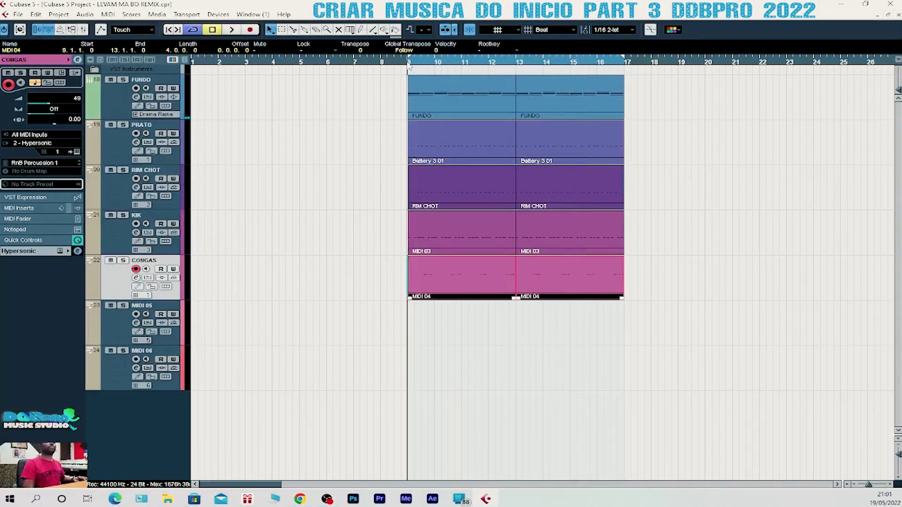
- Route the MIDI 05 track's output to Hypersonic on MIDI channel 2
{"action": "left_click", "coordinate": [158, 311]}
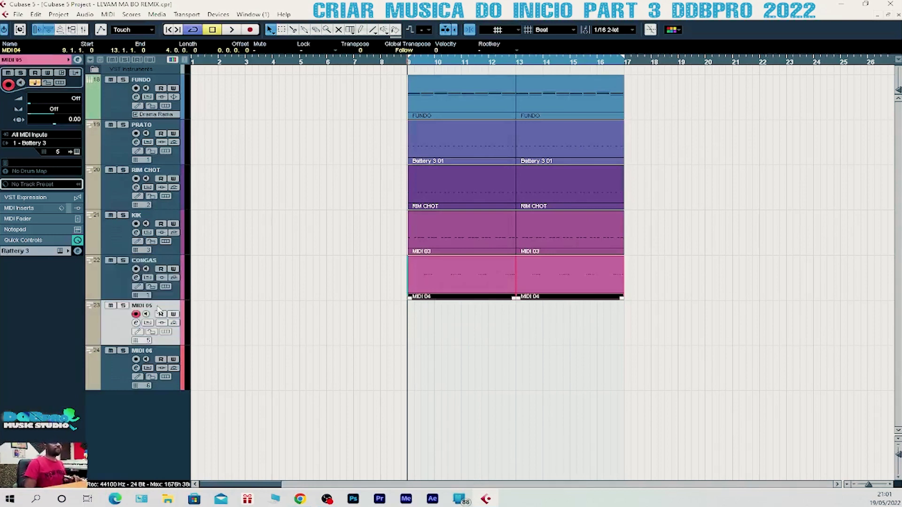
{"action": "left_click", "coordinate": [33, 142]}
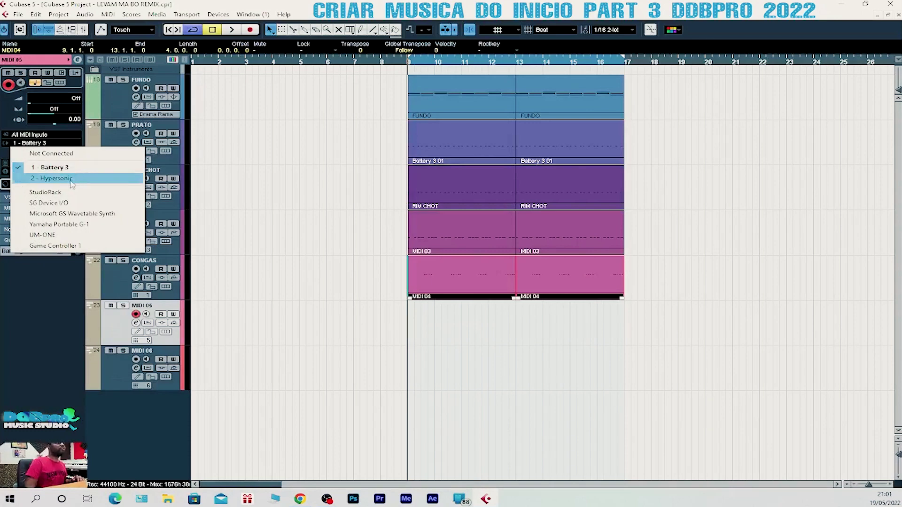
{"action": "left_click", "coordinate": [56, 175]}
{"action": "left_click", "coordinate": [58, 152]}
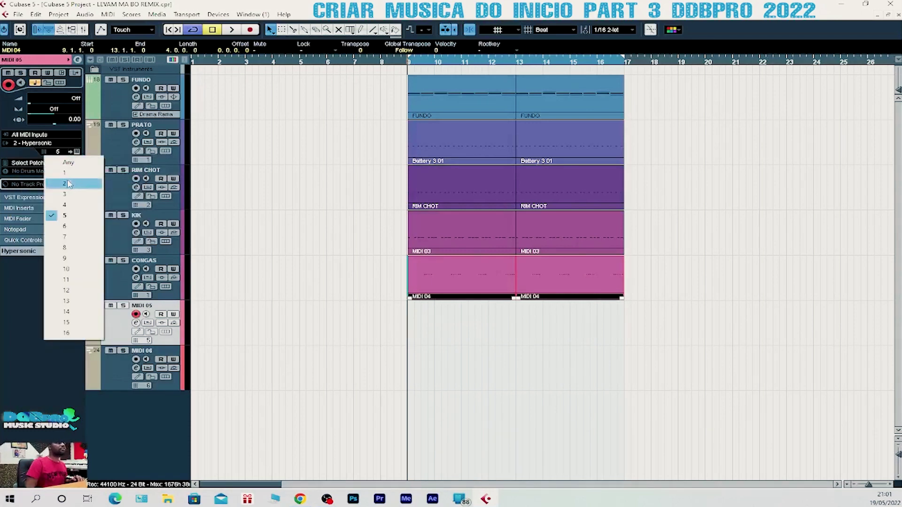
{"action": "left_click", "coordinate": [83, 180]}
- Load the RnB Percussion 1 patch from Contemporary Percussion into slot 2 of Hypersonic and close the instrument
{"action": "left_click", "coordinate": [76, 153]}
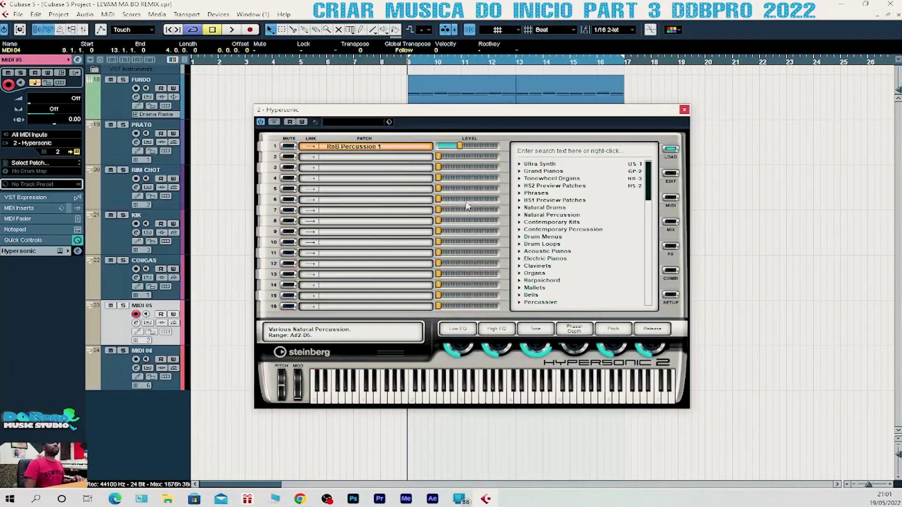
{"action": "left_click", "coordinate": [350, 157]}
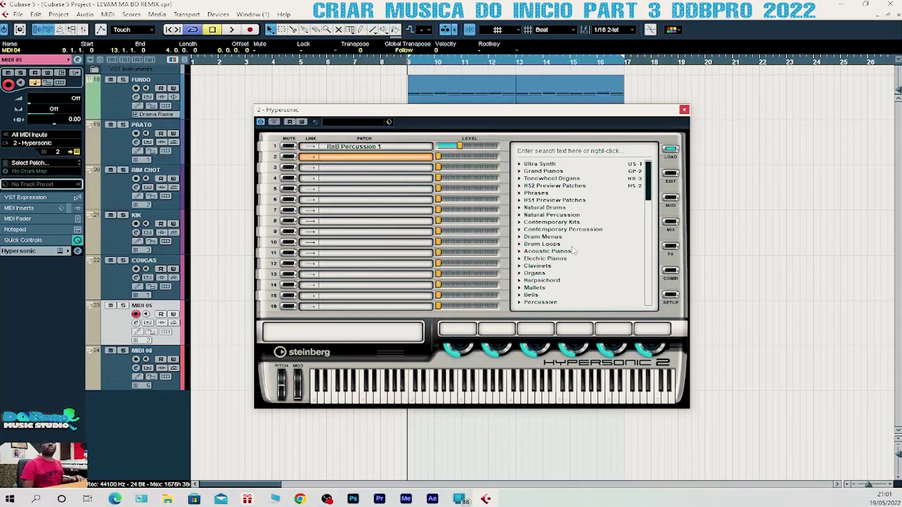
{"action": "left_click", "coordinate": [578, 230]}
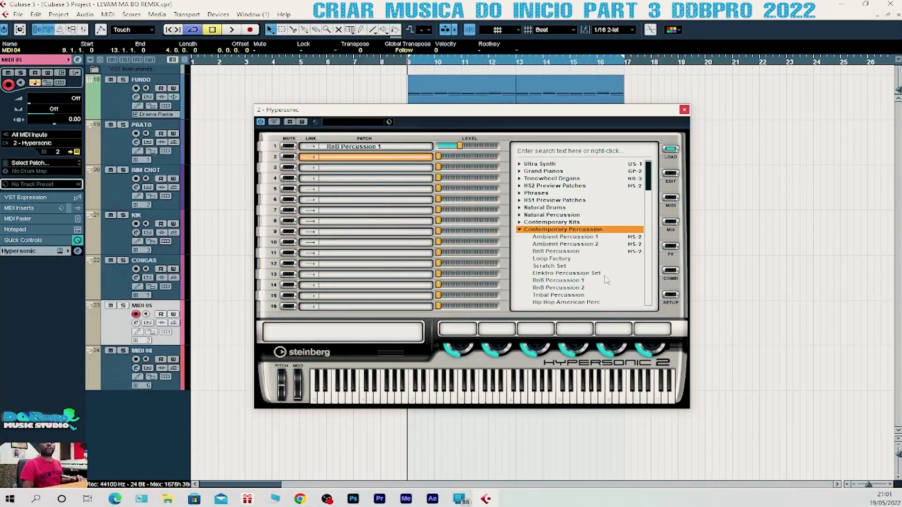
{"action": "left_click", "coordinate": [578, 281]}
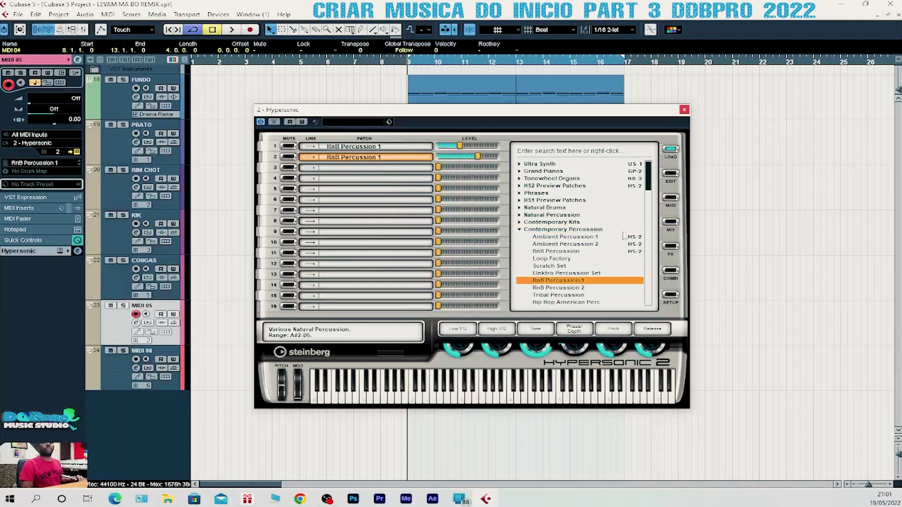
{"action": "left_click", "coordinate": [684, 110]}
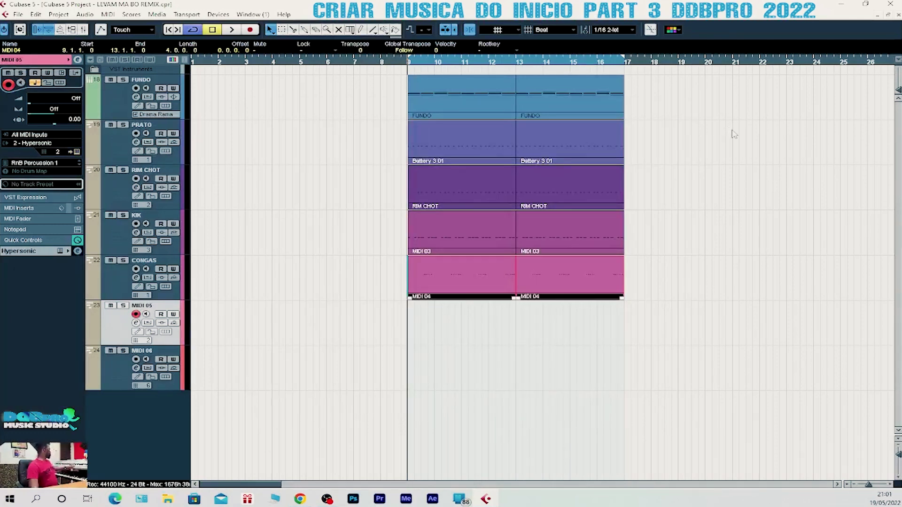
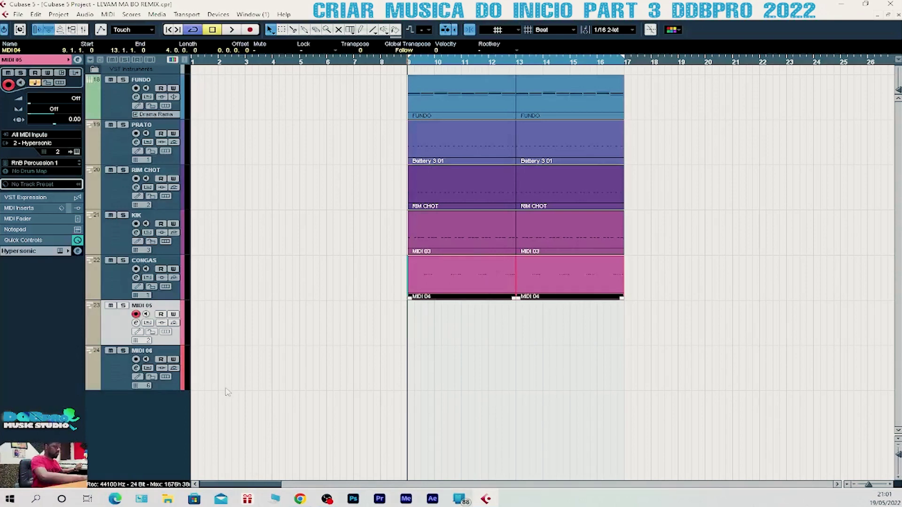
- Set the MIDI 05 channel's volume to 50 in the mixer
{"action": "key", "text": "F3"}
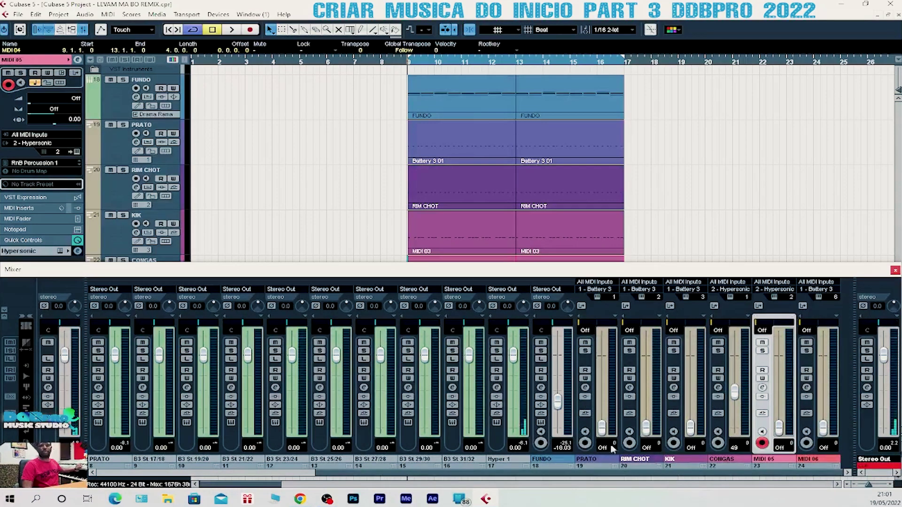
{"action": "left_click_drag", "start_coordinate": [779, 427], "coordinate": [780, 390]}
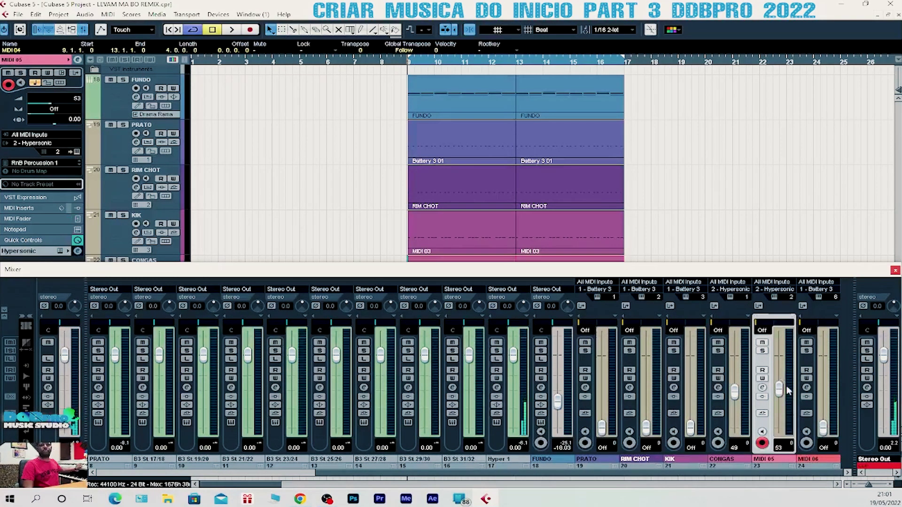
{"action": "left_click", "coordinate": [895, 271]}
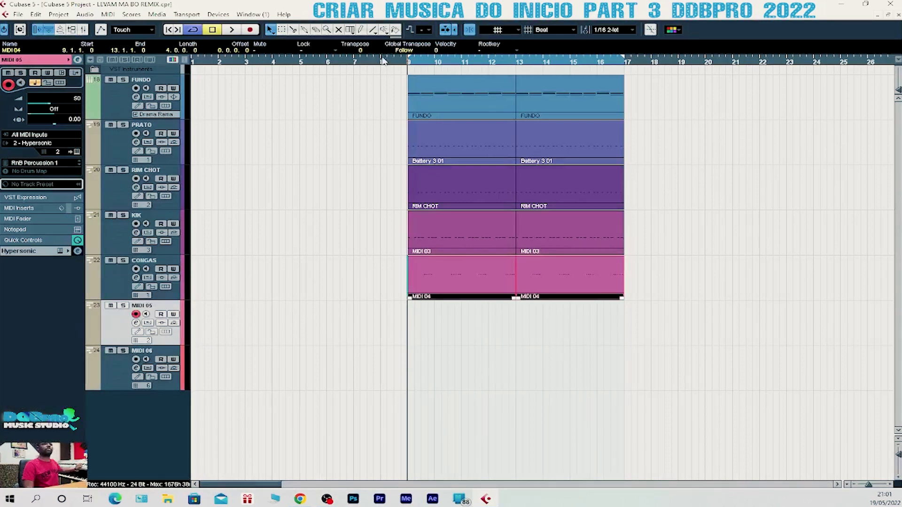
- Record a percussion take on the MIDI 05 track, starting from bar 8
{"action": "left_click", "coordinate": [436, 63]}
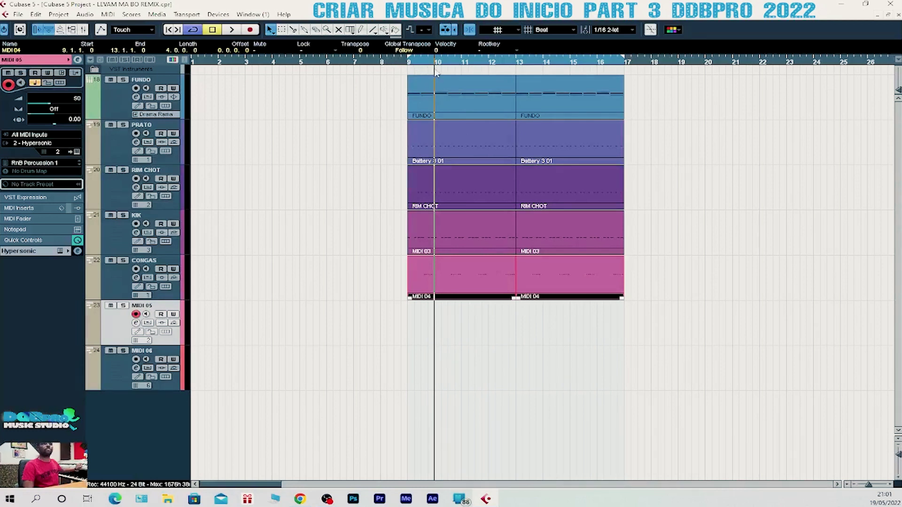
{"action": "left_click", "coordinate": [404, 62]}
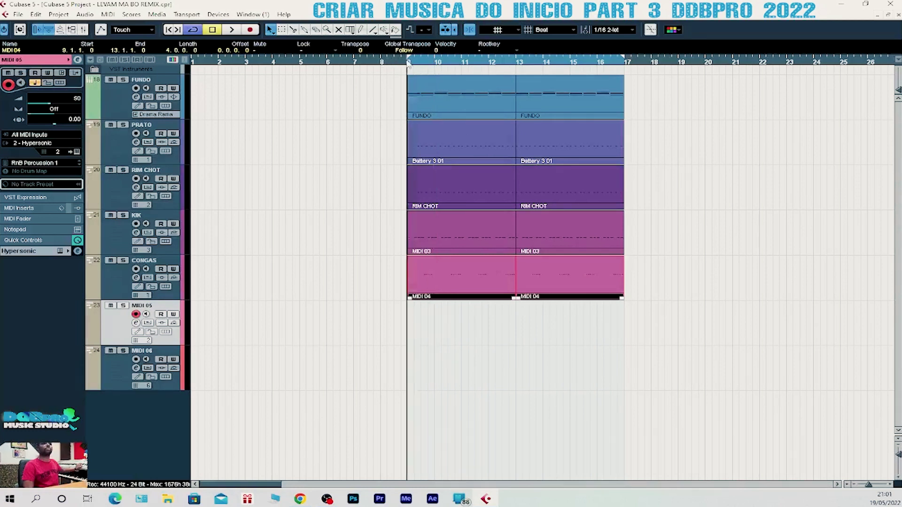
{"action": "left_click", "coordinate": [381, 63]}
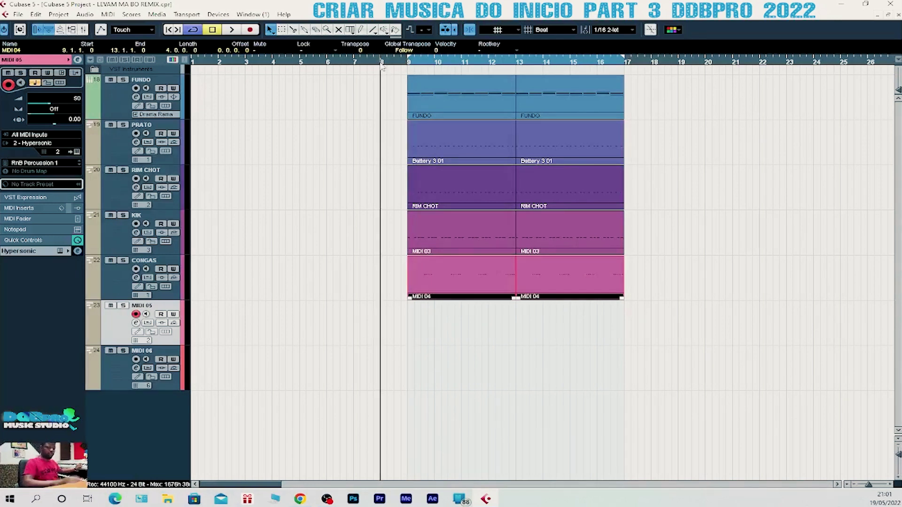
{"action": "key", "text": "KP_Multiply"}
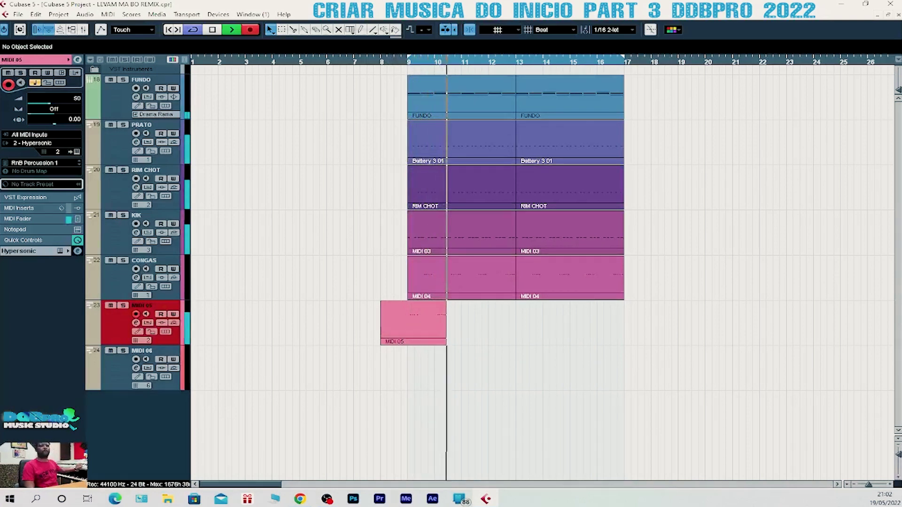
{"action": "key", "text": "space"}
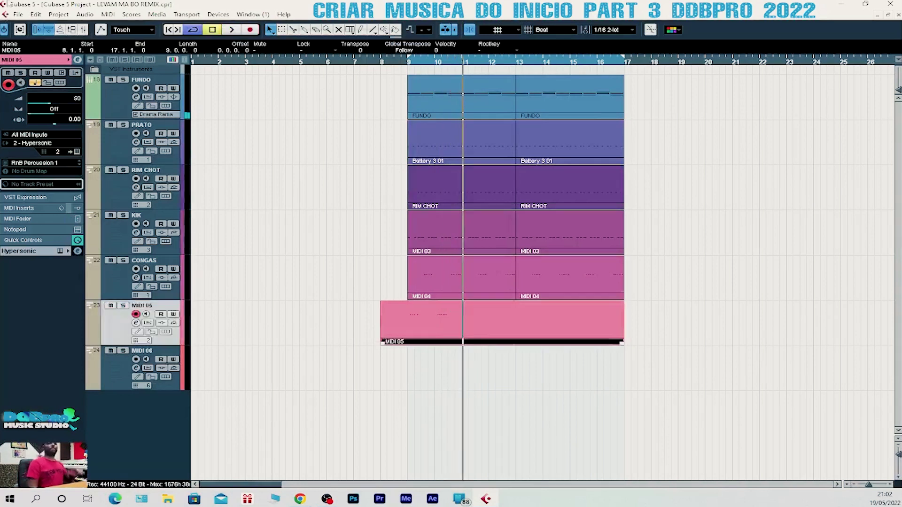
- Open the recorded MIDI 05 part in the Key Editor and quantize its notes to 1/16
{"action": "left_click", "coordinate": [408, 63]}
{"action": "double_click", "coordinate": [424, 324]}
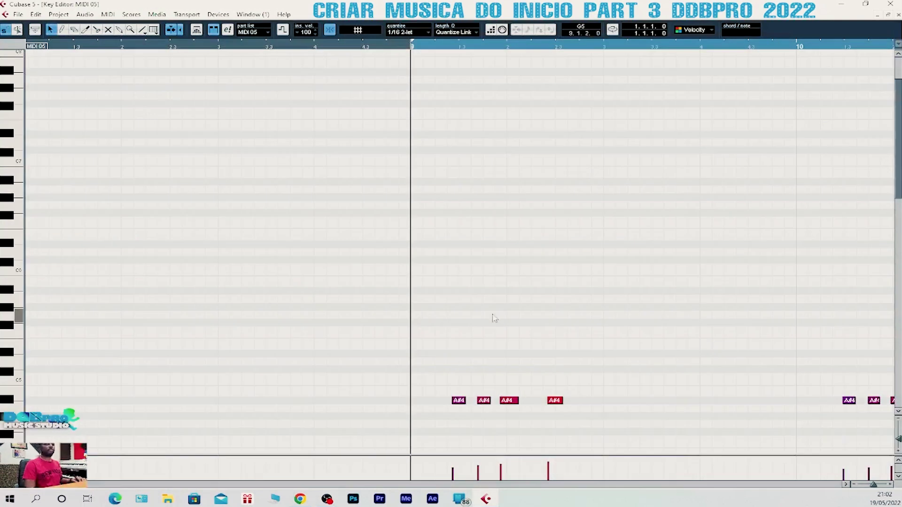
{"action": "key", "text": "q"}
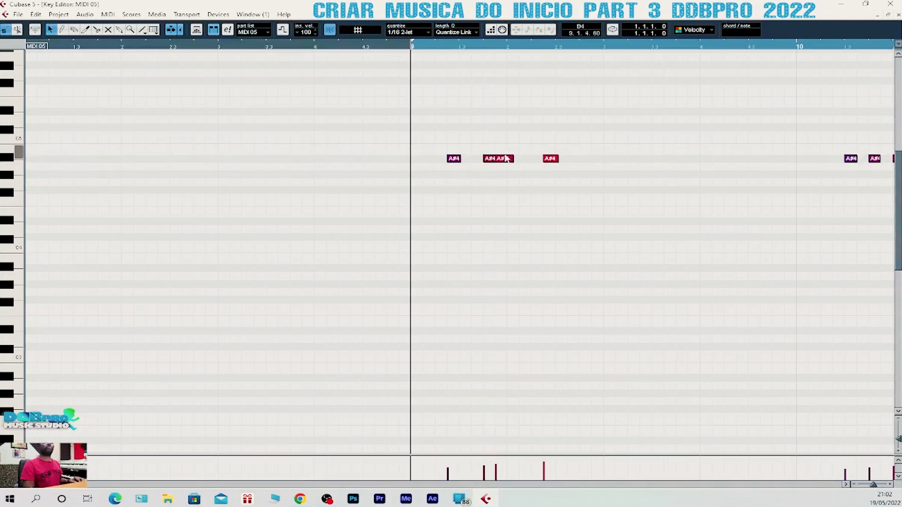
- Reposition the four A#4 notes in bar 9 so they follow each other at even sixteenth-note intervals, checking them by playback
{"action": "left_click_drag", "start_coordinate": [509, 161], "coordinate": [520, 161]}
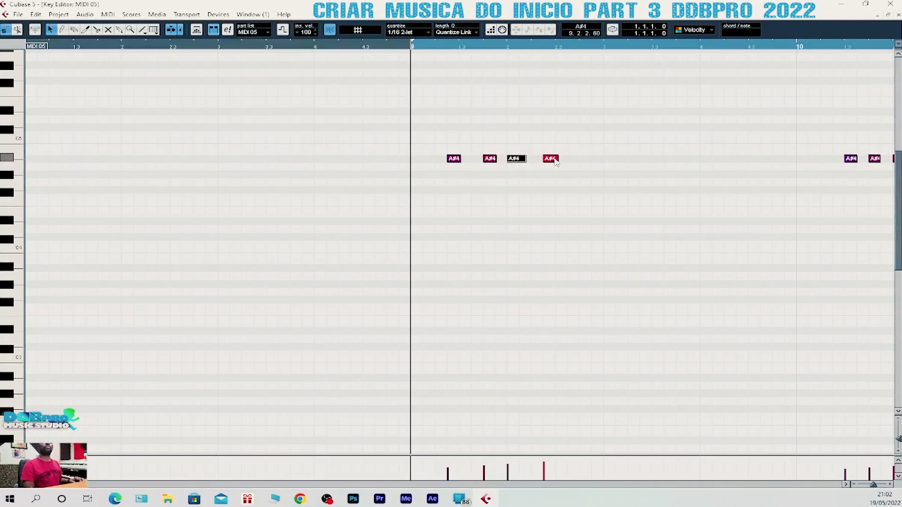
{"action": "key", "text": "space"}
{"action": "left_click", "coordinate": [521, 133]}
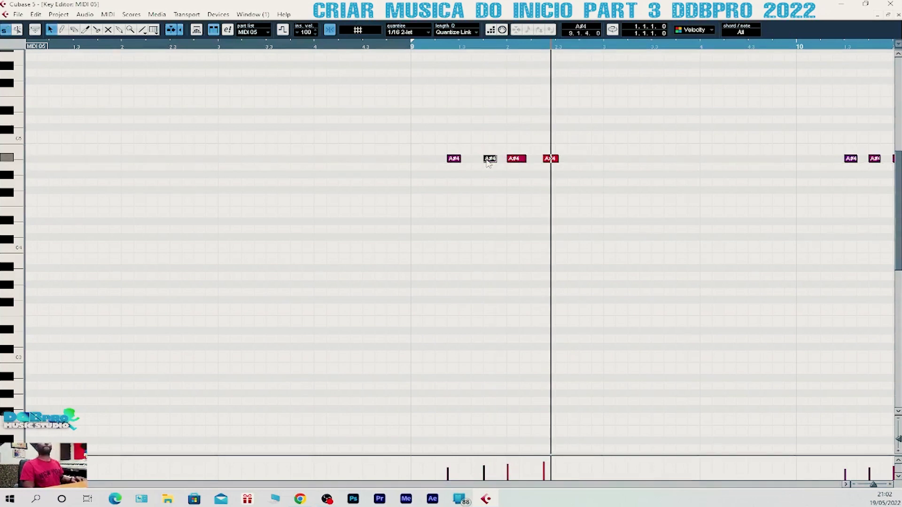
{"action": "left_click_drag", "start_coordinate": [525, 159], "coordinate": [478, 160]}
{"action": "left_click", "coordinate": [516, 159]}
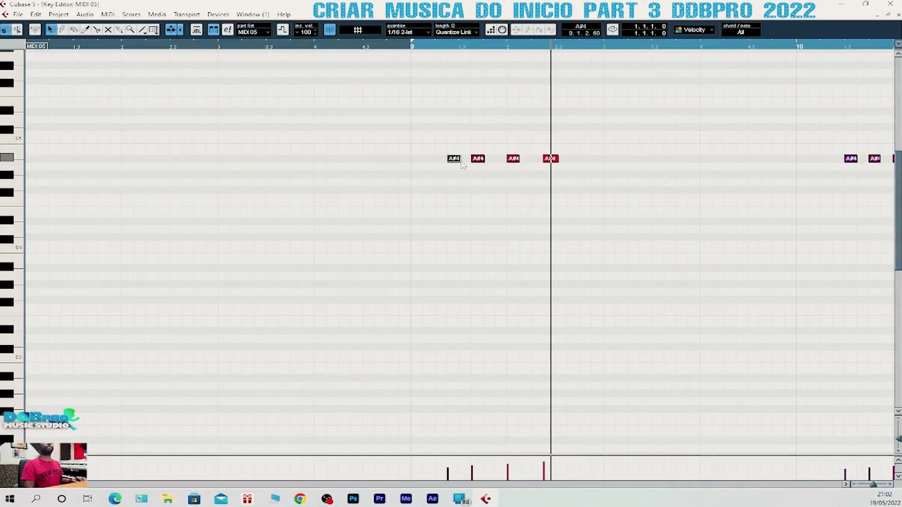
{"action": "left_click_drag", "start_coordinate": [460, 160], "coordinate": [491, 159]}
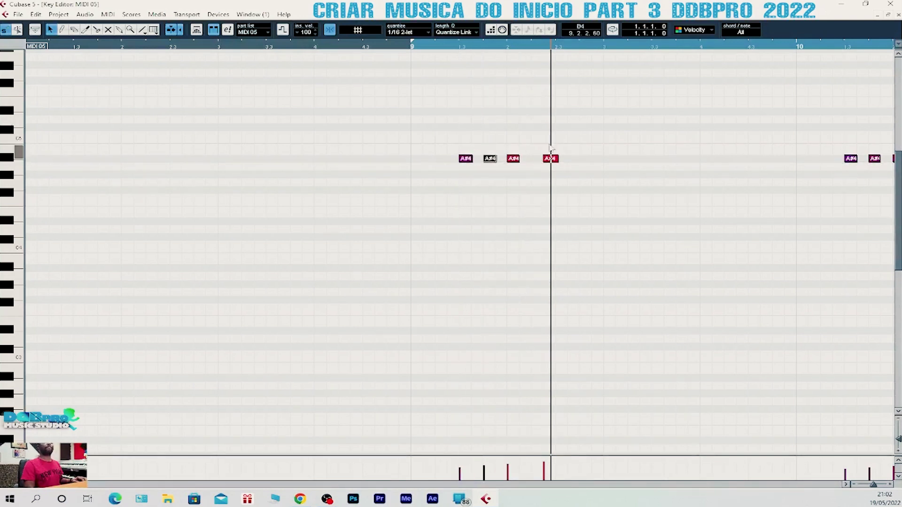
{"action": "left_click", "coordinate": [531, 47]}
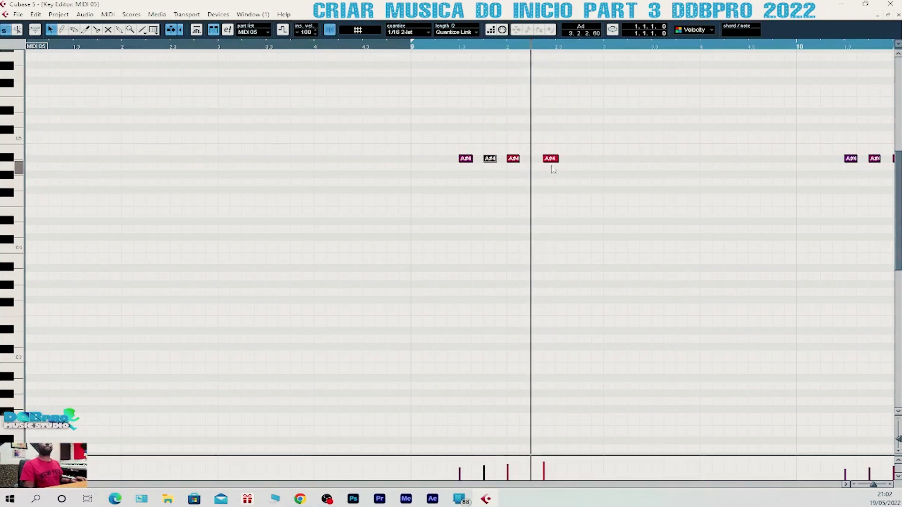
{"action": "left_click_drag", "start_coordinate": [553, 160], "coordinate": [542, 160]}
{"action": "key", "text": "space"}
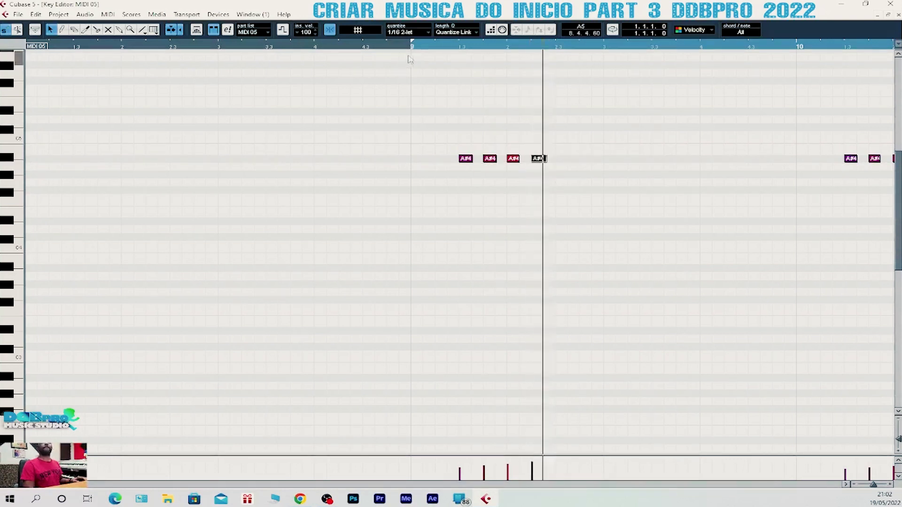
- Turn off the editor's solo, review the A#4 notes from bar 9 into bar 10 and close the Key Editor
{"action": "left_click", "coordinate": [412, 47]}
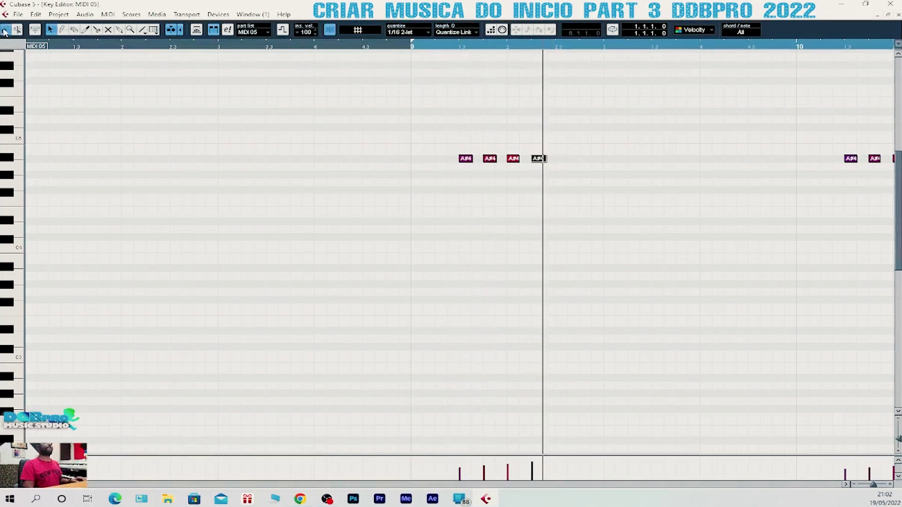
{"action": "left_click", "coordinate": [417, 47]}
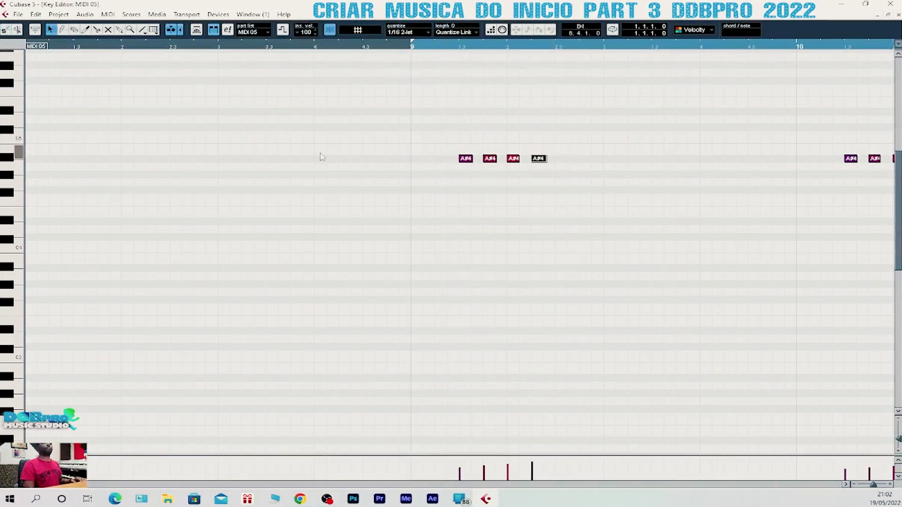
{"action": "key", "text": "space"}
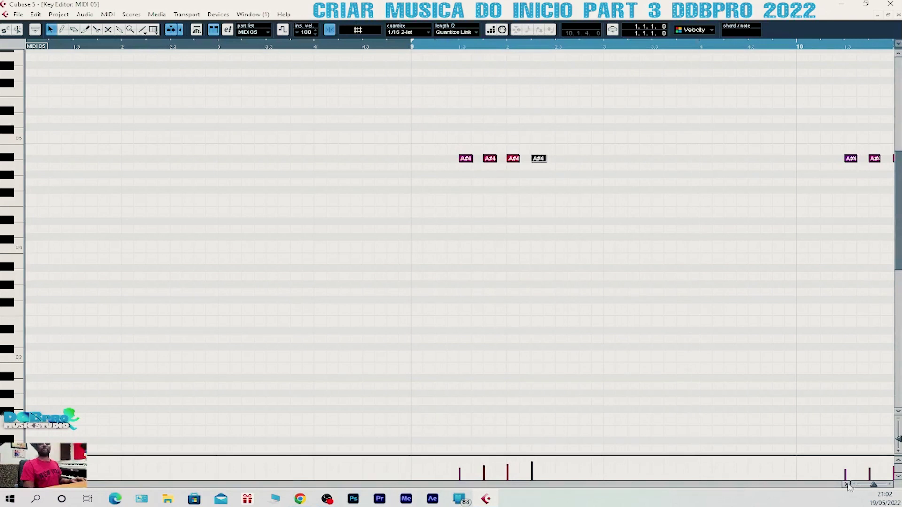
{"action": "left_click", "coordinate": [847, 485]}
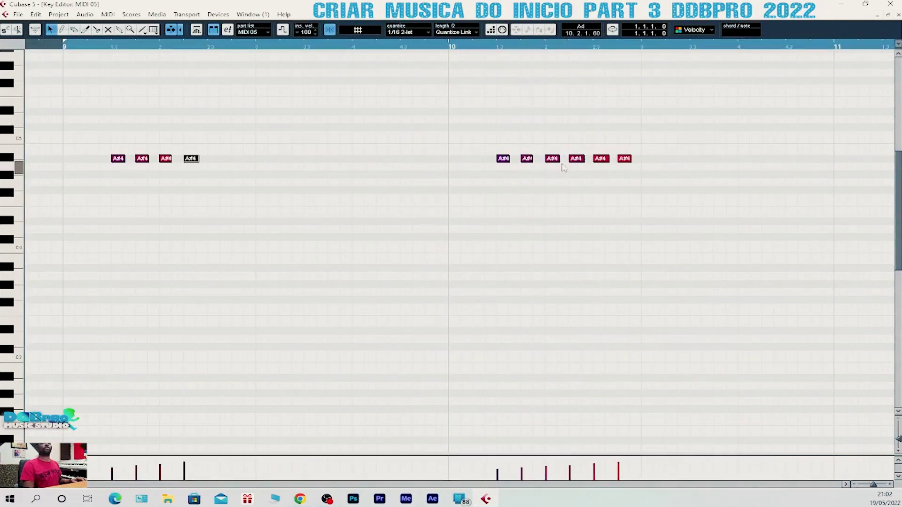
{"action": "left_click", "coordinate": [498, 47]}
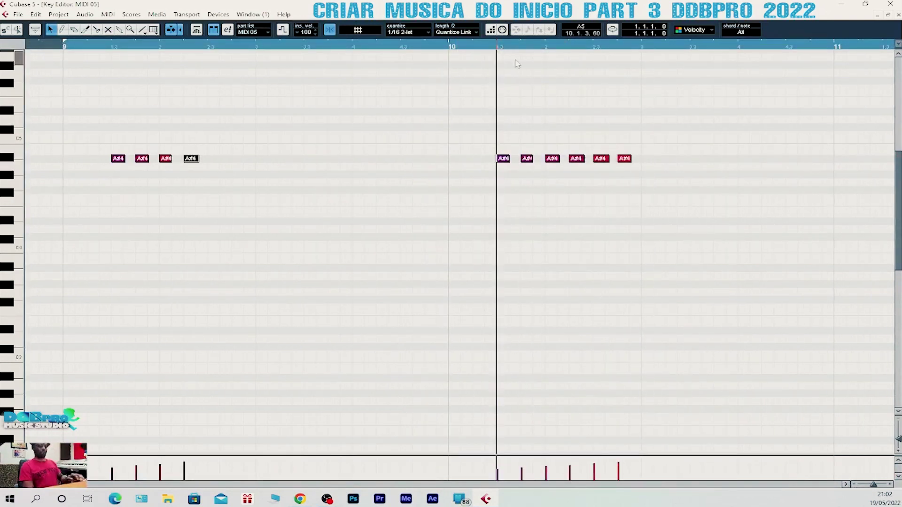
{"action": "key", "text": "Escape"}
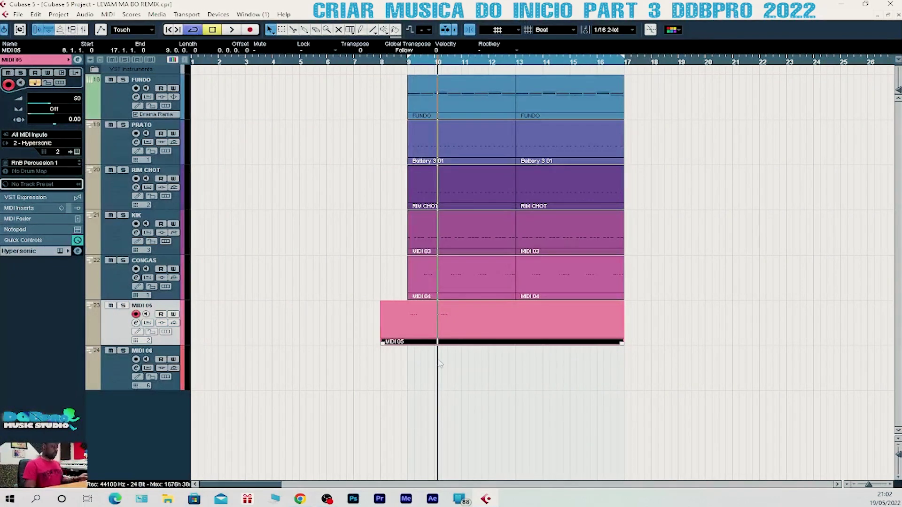
- Apply the Fixed Velocity function to the selected MIDI 05 part
{"action": "left_click", "coordinate": [107, 15]}
{"action": "mouse_move", "coordinate": [199, 209]}
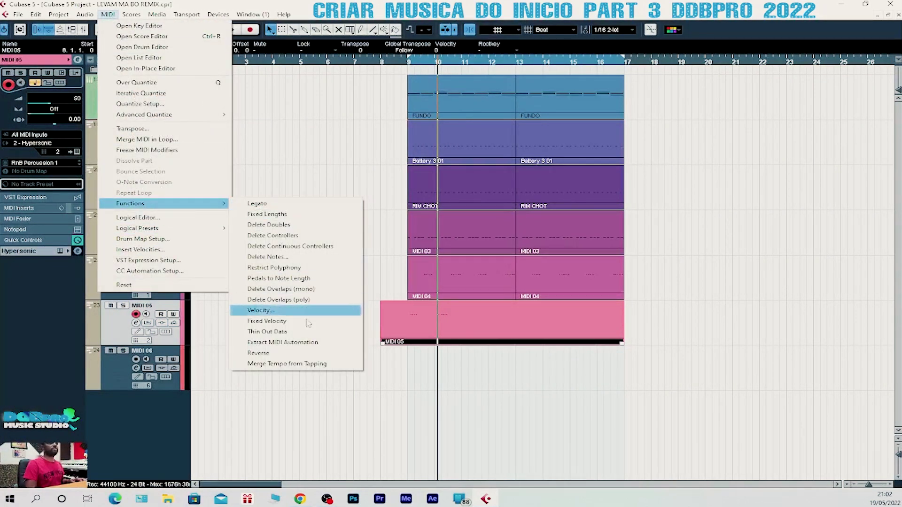
{"action": "left_click", "coordinate": [268, 320]}
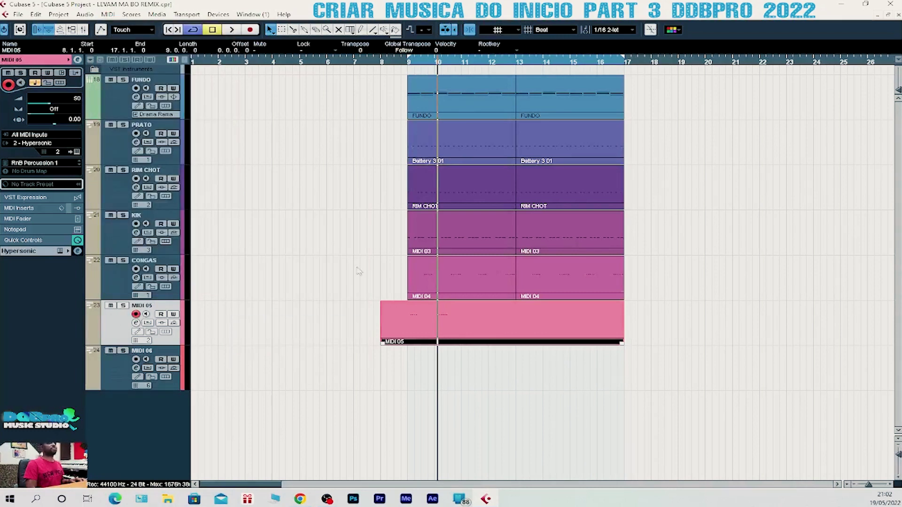
- Split the MIDI 05 part at bars 9 and 11 and delete the pieces outside that range
{"action": "right_click", "coordinate": [449, 322]}
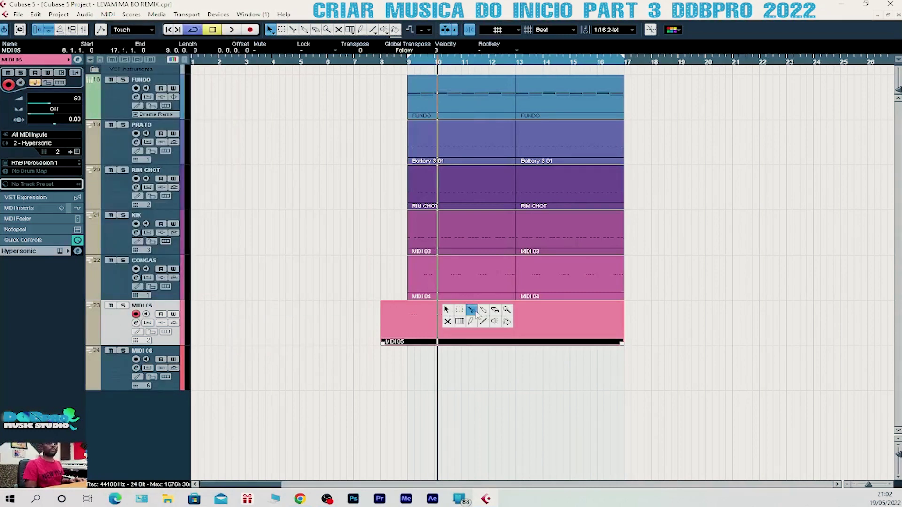
{"action": "left_click", "coordinate": [470, 312]}
{"action": "left_click", "coordinate": [425, 324]}
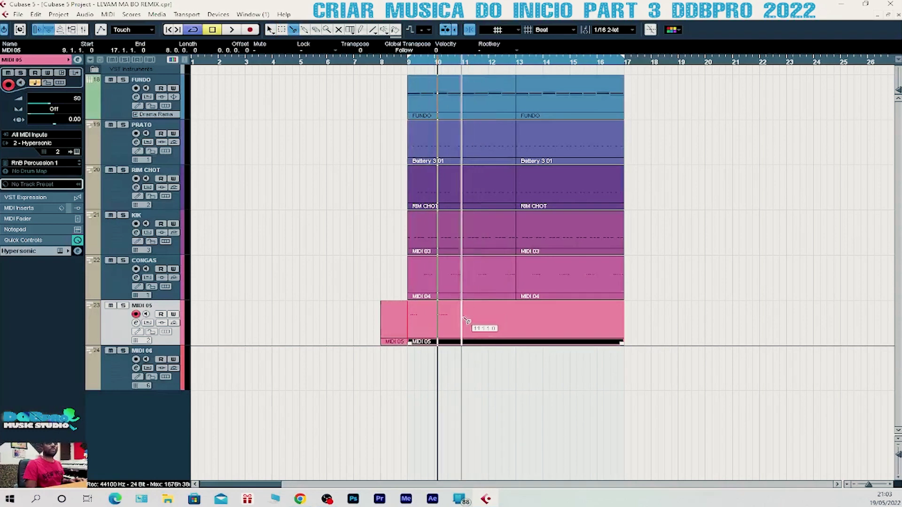
{"action": "left_click", "coordinate": [475, 314]}
{"action": "key", "text": "Delete"}
{"action": "key", "text": "1"}
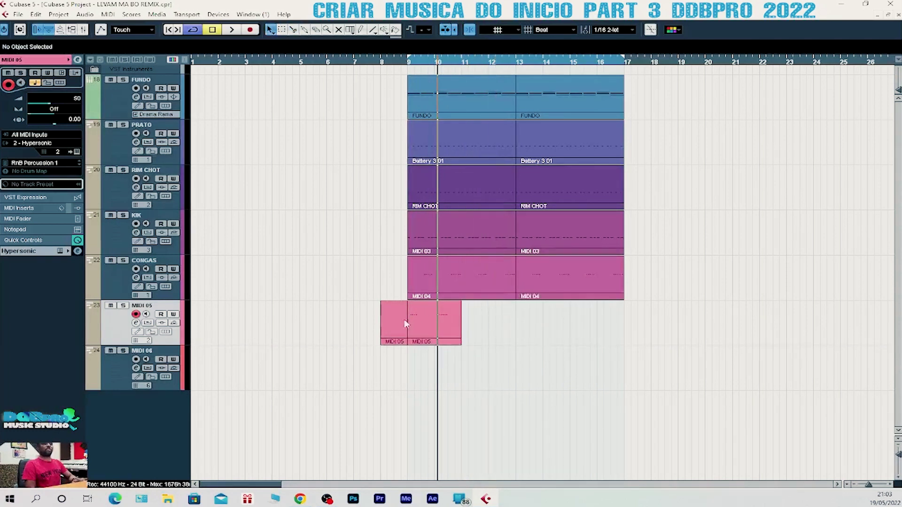
{"action": "left_click", "coordinate": [403, 329]}
{"action": "key", "text": "Delete"}
- Duplicate the two-bar MIDI 05 part three times up to bar 17 and glue the copies into two four-bar parts
{"action": "left_click", "coordinate": [449, 332]}
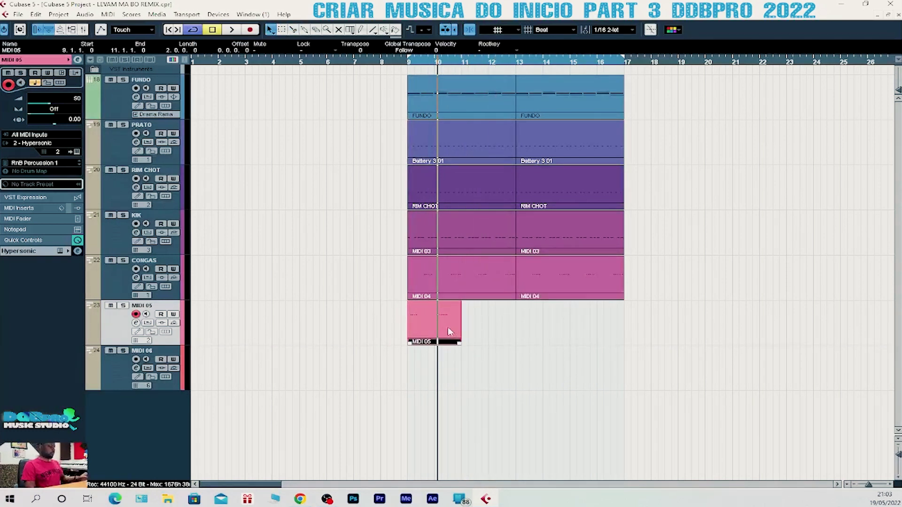
{"action": "key", "text": "ctrl+d"}
{"action": "key", "text": "ctrl+d"}
{"action": "key", "text": "ctrl+d"}
{"action": "right_click", "coordinate": [519, 286]}
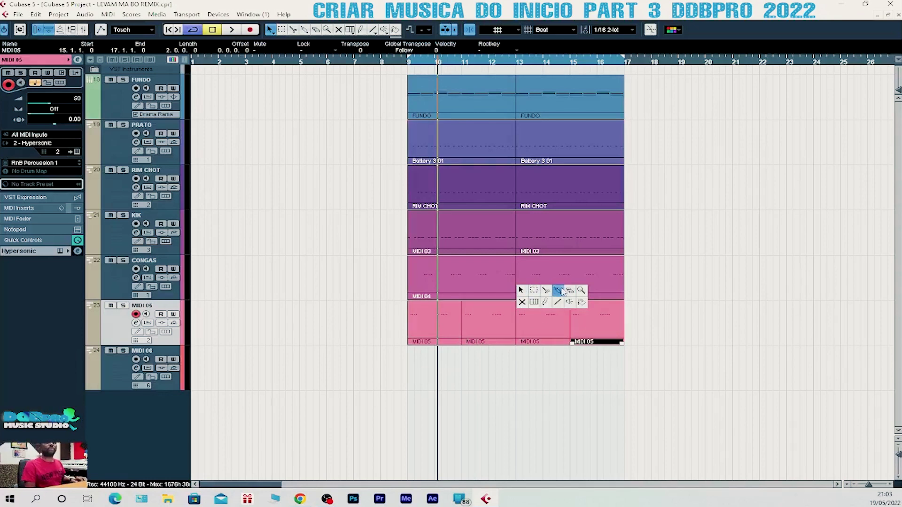
{"action": "left_click", "coordinate": [558, 290]}
{"action": "left_click", "coordinate": [448, 317]}
{"action": "left_click", "coordinate": [567, 327]}
{"action": "key", "text": "1"}
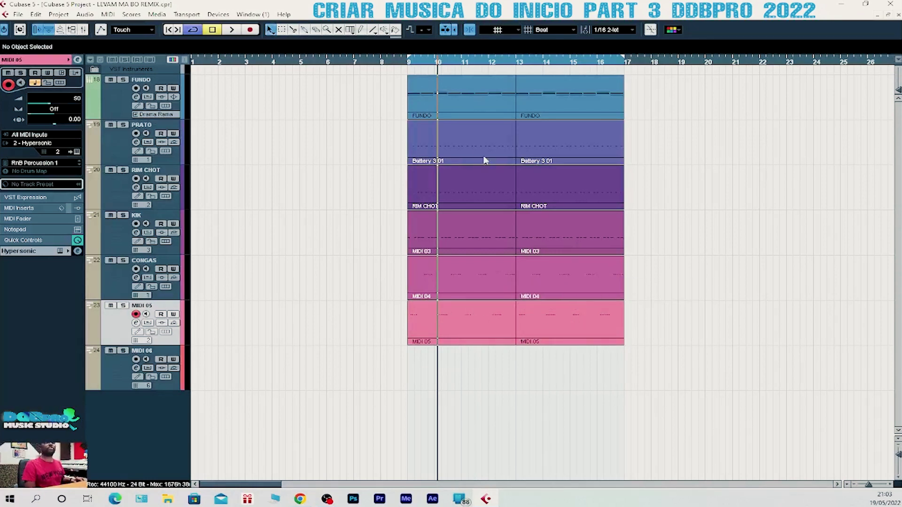
- Play the arrangement from bar 9 and lower the MIDI 05 volume to 23 in the mixer
{"action": "left_click", "coordinate": [409, 62]}
{"action": "key", "text": "space"}
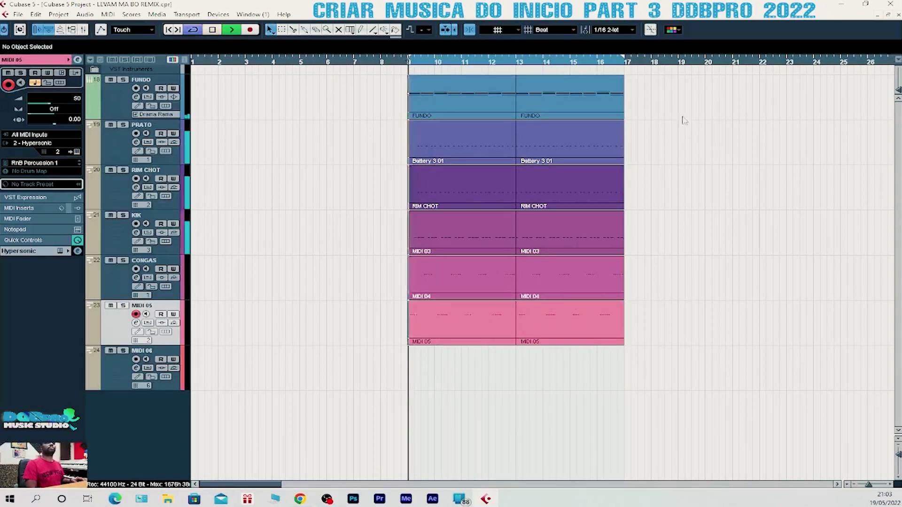
{"action": "left_click_drag", "start_coordinate": [675, 94], "coordinate": [445, 341]}
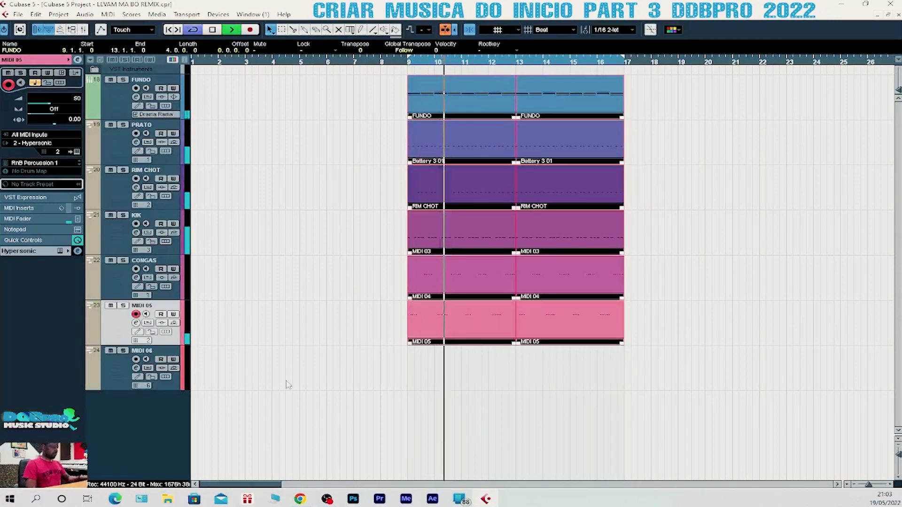
{"action": "key", "text": "F3"}
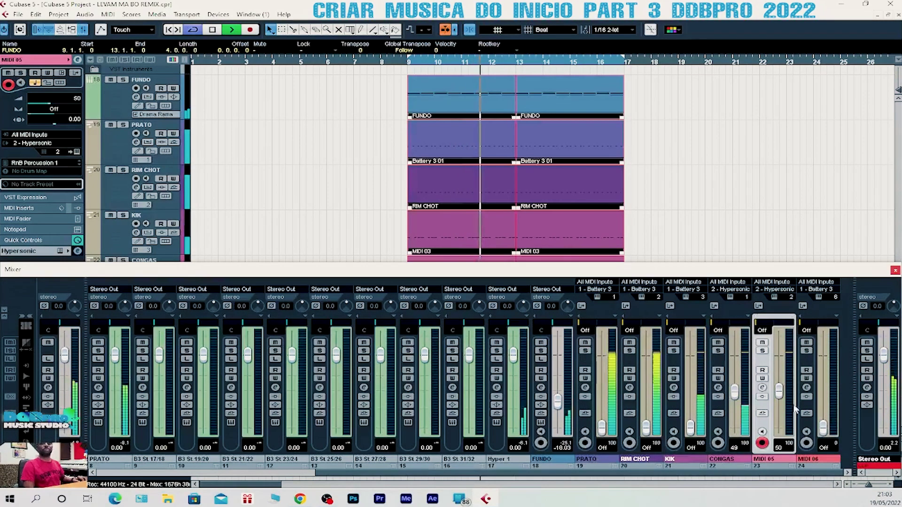
{"action": "left_click_drag", "start_coordinate": [779, 391], "coordinate": [779, 410]}
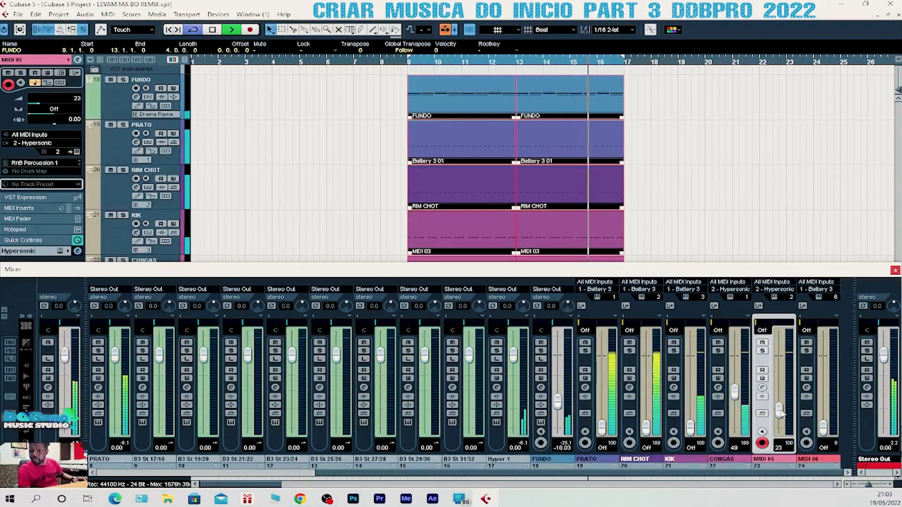
{"action": "key", "text": "space"}
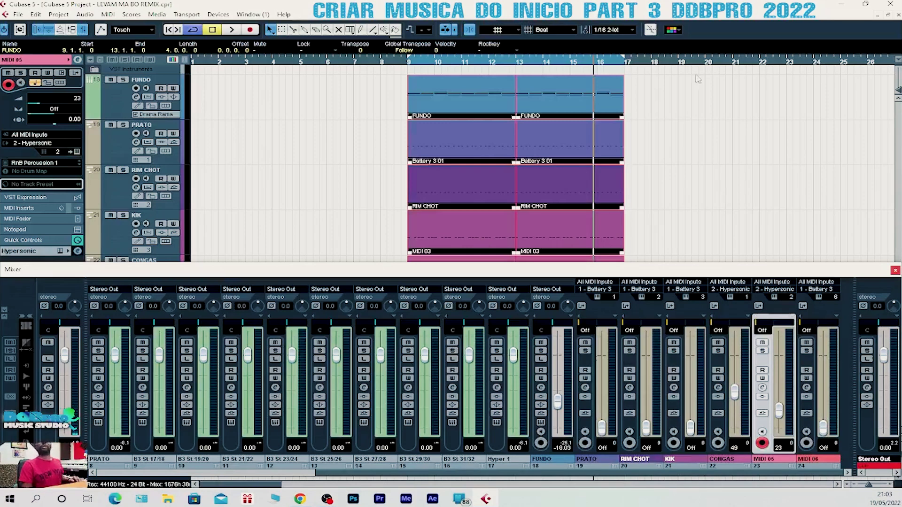
{"action": "left_click", "coordinate": [896, 271]}
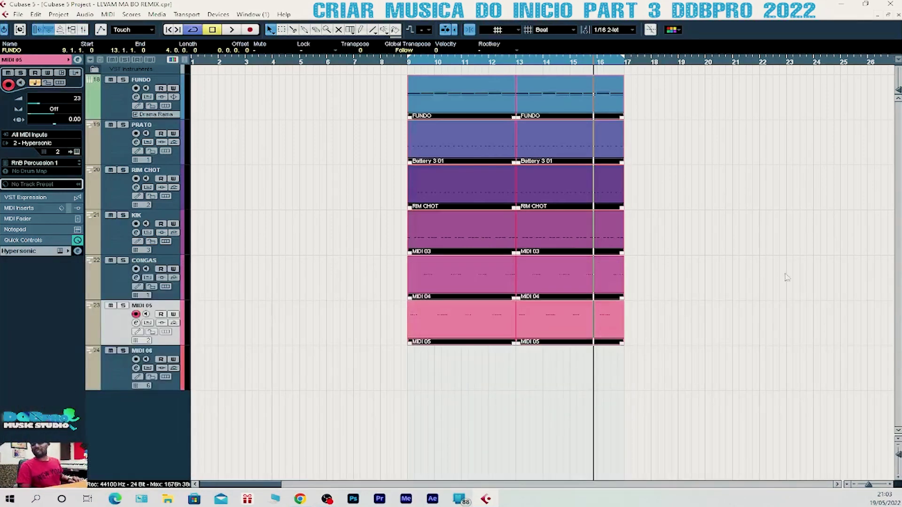
- Duplicate all parts from FUNDO through MIDI 05 so the arrangement continues from bar 17 to bar 25
{"action": "left_click", "coordinate": [800, 191]}
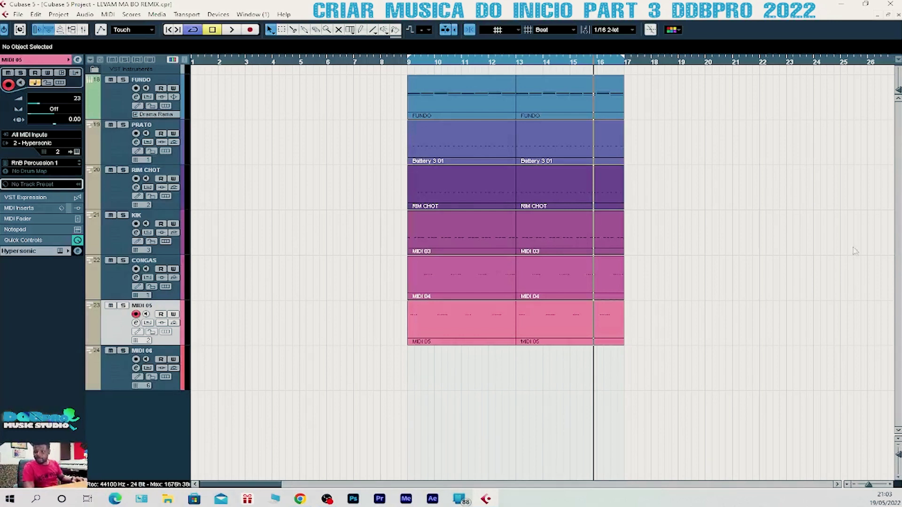
{"action": "key", "text": "space"}
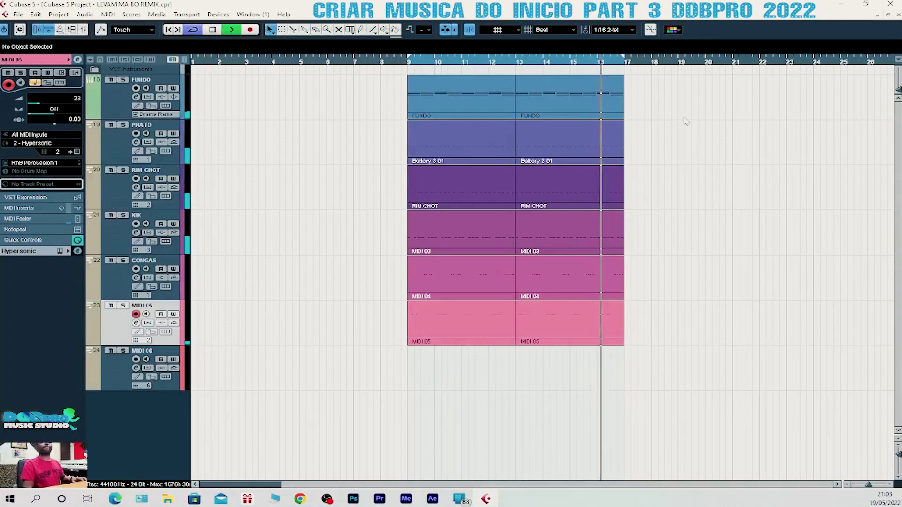
{"action": "left_click_drag", "start_coordinate": [663, 95], "coordinate": [428, 363]}
{"action": "key", "text": "ctrl+d"}
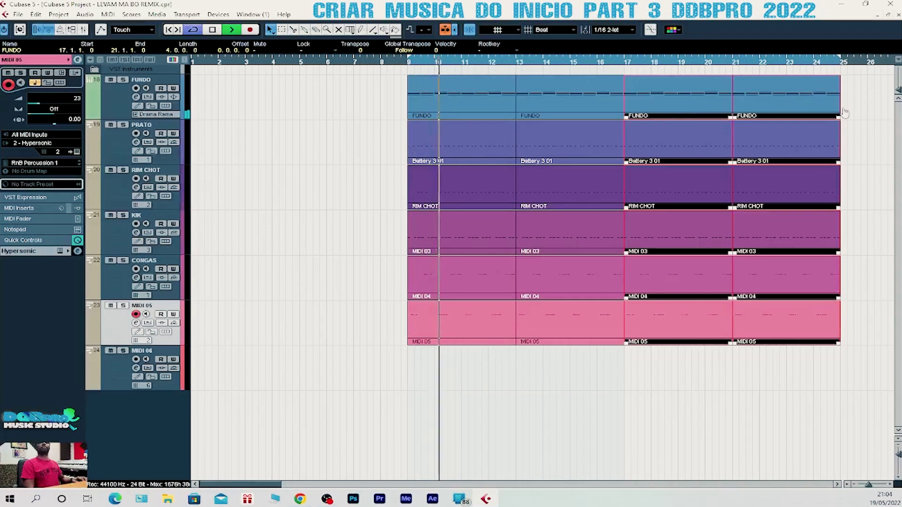
{"action": "key", "text": "space"}
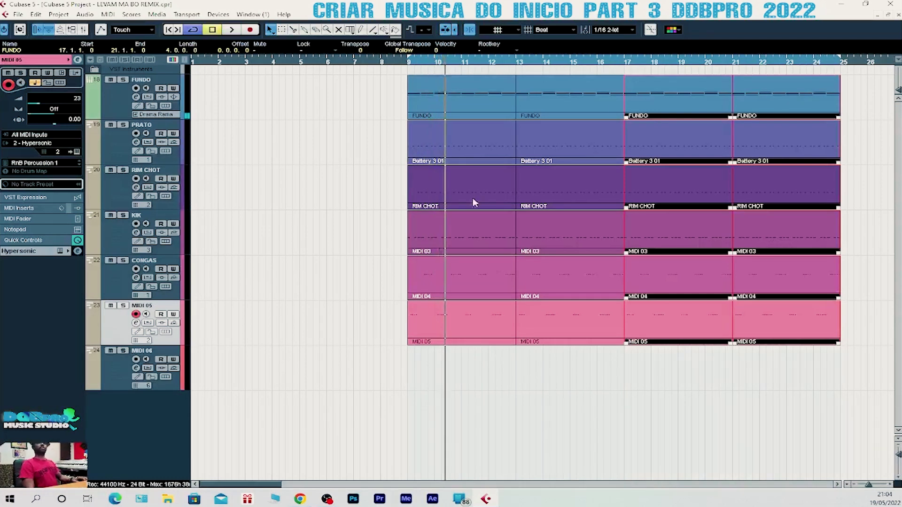
- Listen to the rhythm section with the FUNDO track muted and return the playhead to bar 9
{"action": "left_click", "coordinate": [123, 109]}
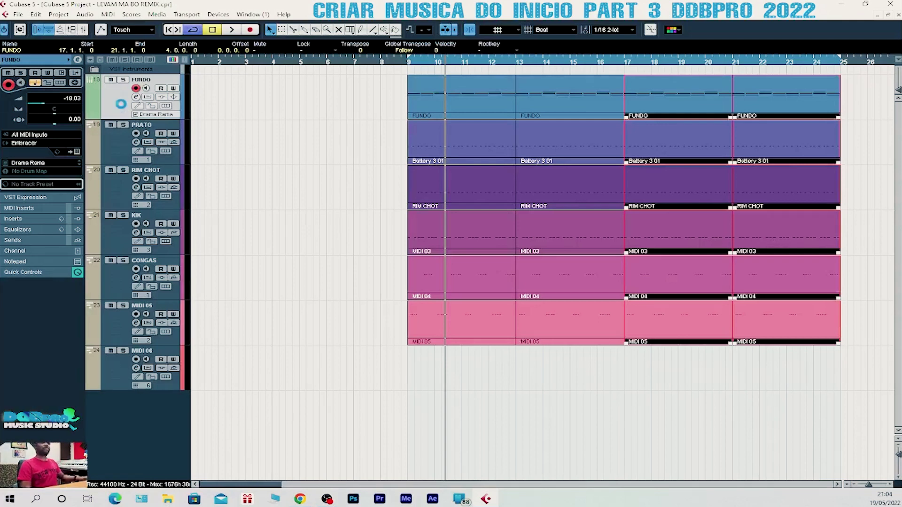
{"action": "left_click", "coordinate": [110, 79]}
{"action": "key", "text": "space"}
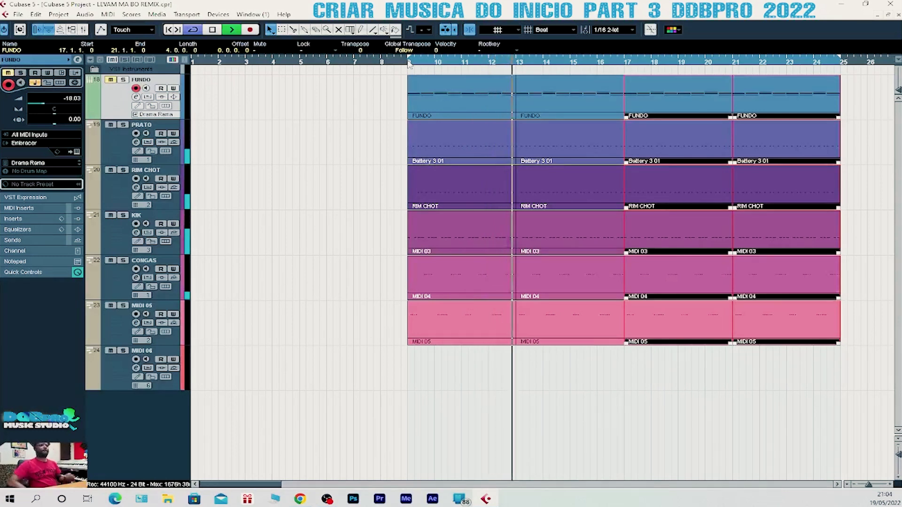
{"action": "key", "text": "space"}
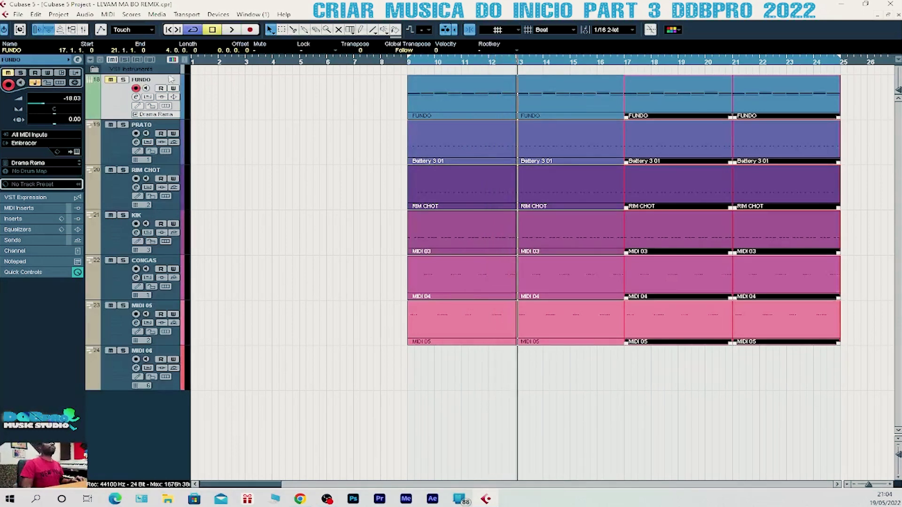
{"action": "left_click", "coordinate": [409, 65]}
- Add one RealStrat instrument track below FUNDO
{"action": "right_click", "coordinate": [118, 105]}
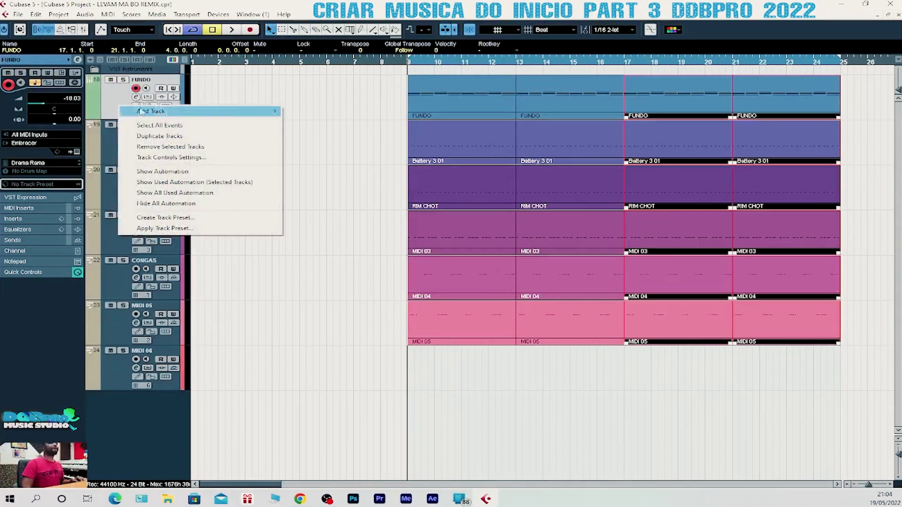
{"action": "mouse_move", "coordinate": [270, 111]}
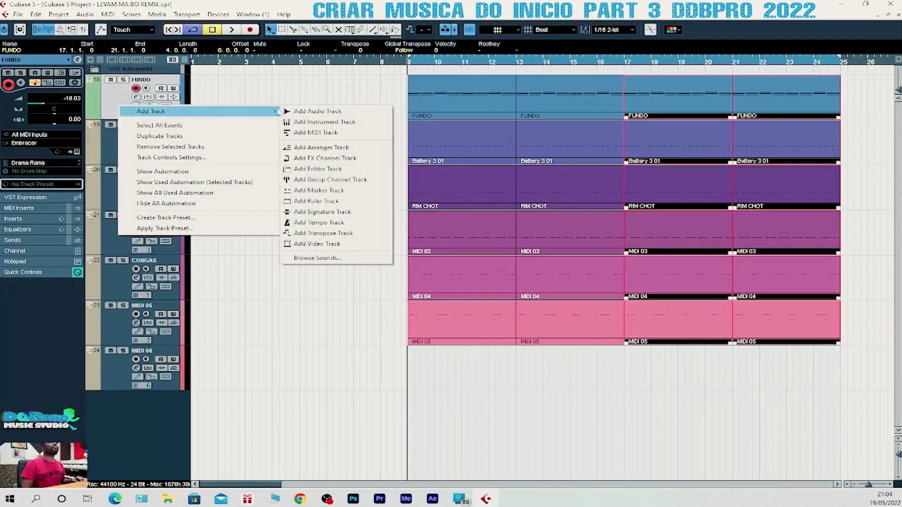
{"action": "left_click", "coordinate": [351, 123]}
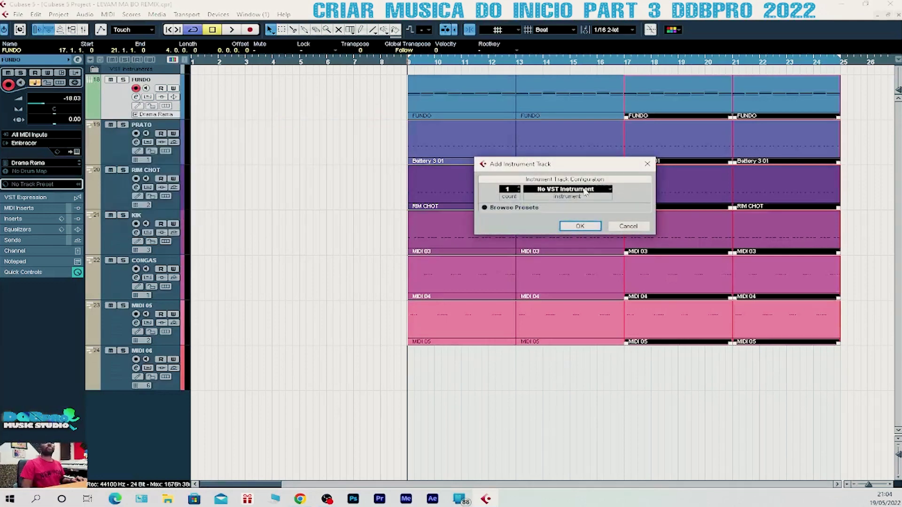
{"action": "left_click", "coordinate": [584, 190]}
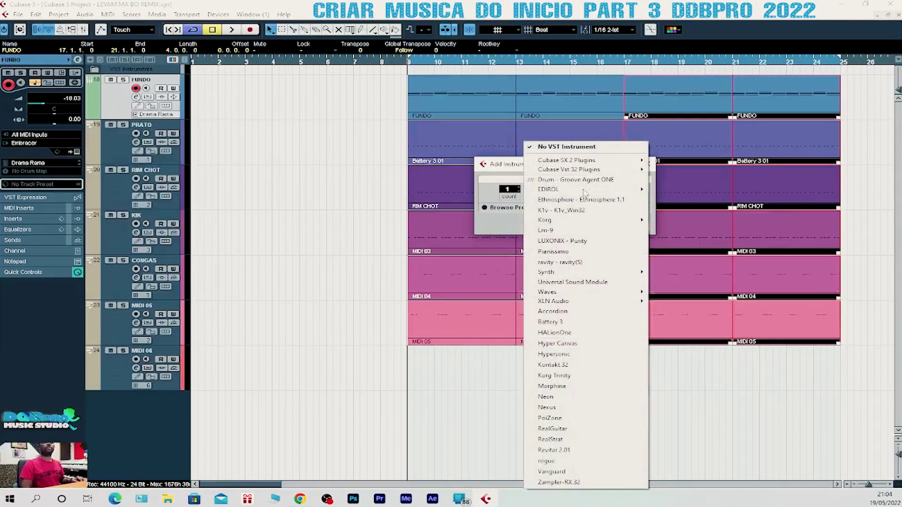
{"action": "left_click", "coordinate": [572, 441]}
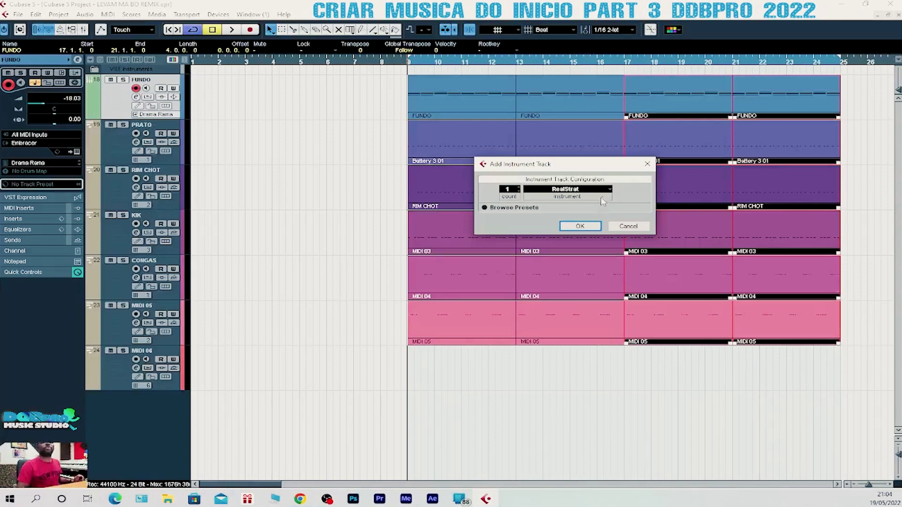
{"action": "left_click", "coordinate": [581, 226]}
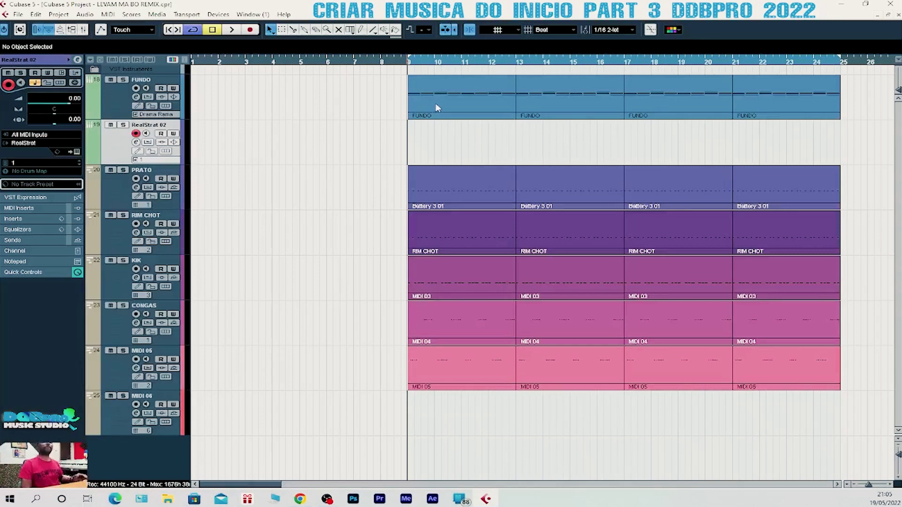
- Play briefly from bar 10, reset the playhead there, and lower the RealStrat 02 volume to -12.09 in the mixer
{"action": "left_click", "coordinate": [436, 63]}
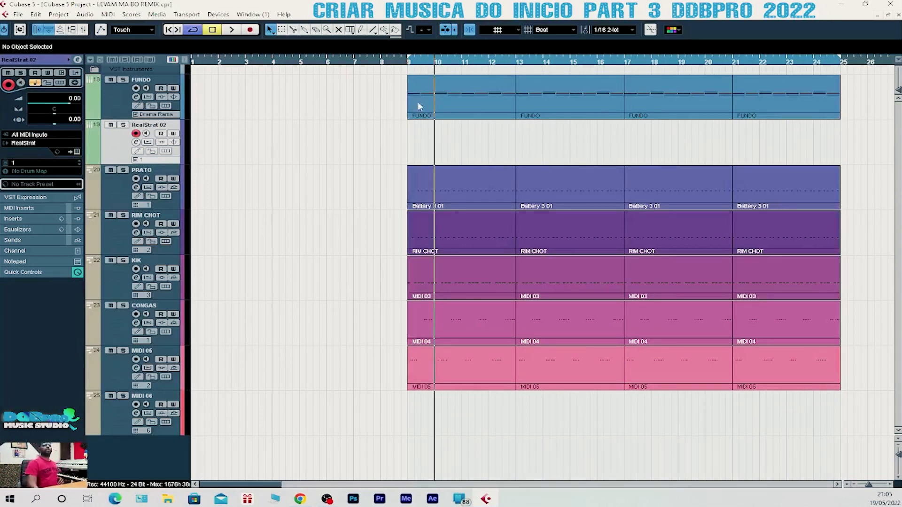
{"action": "key", "text": "space"}
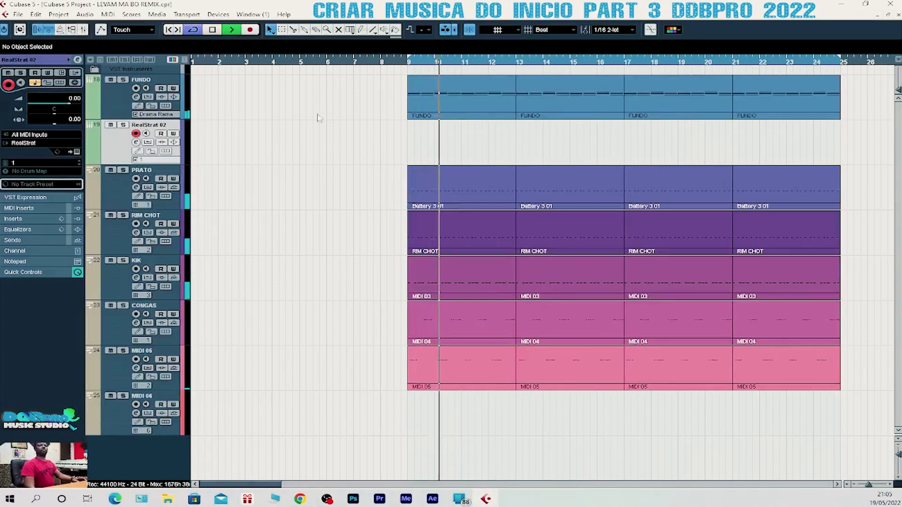
{"action": "key", "text": "space"}
{"action": "left_click", "coordinate": [434, 62]}
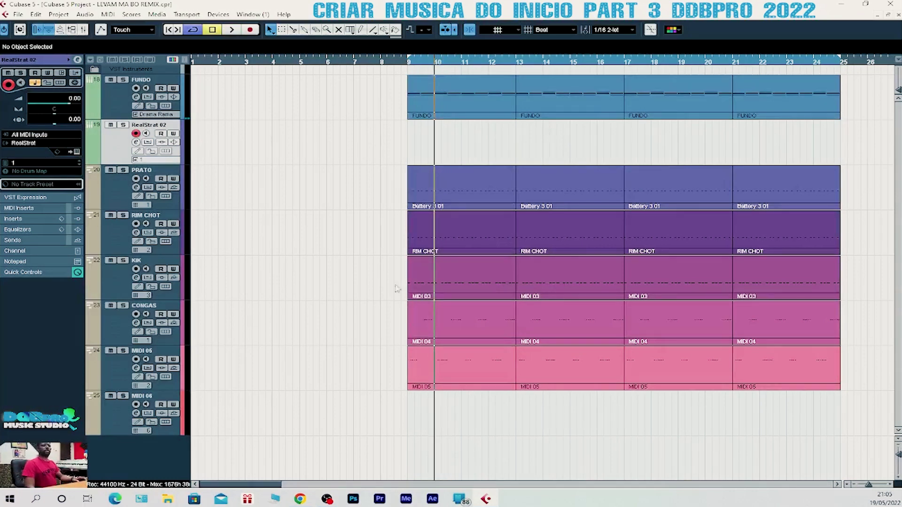
{"action": "key", "text": "F3"}
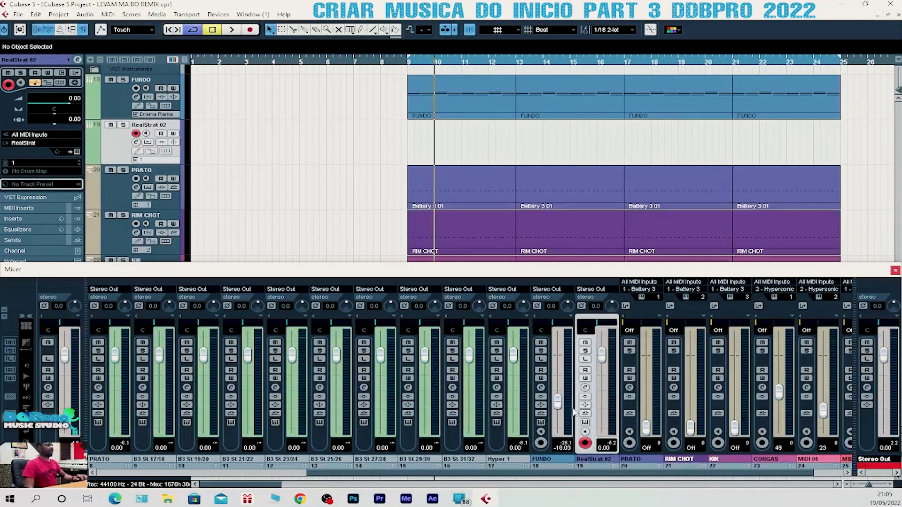
{"action": "left_click_drag", "start_coordinate": [601, 353], "coordinate": [606, 396]}
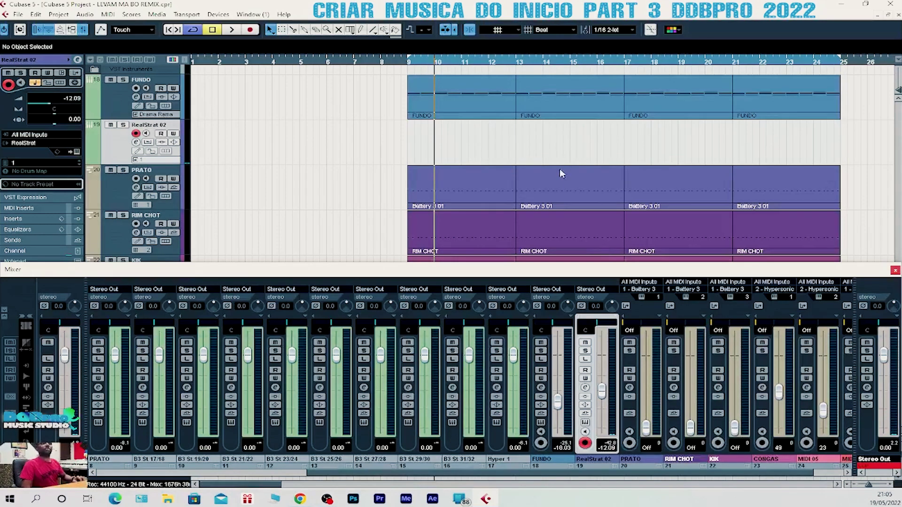
{"action": "left_click", "coordinate": [896, 270]}
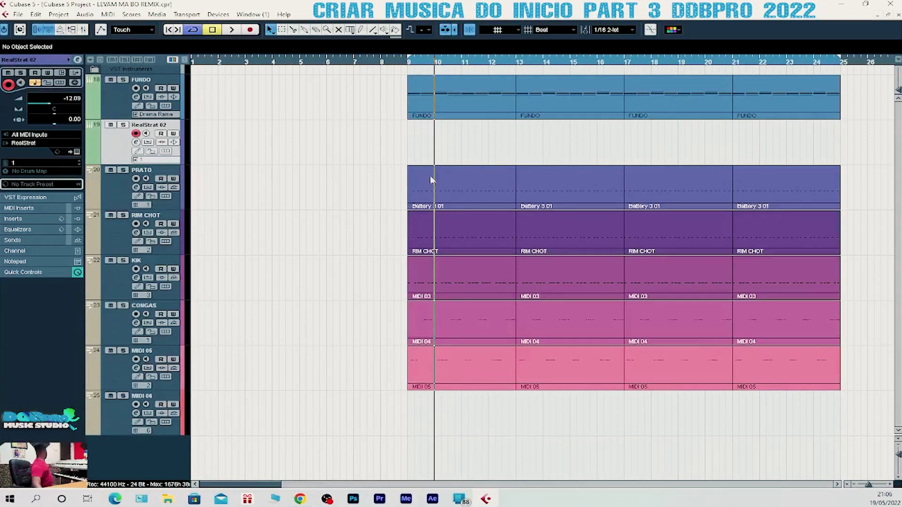
- Record a guitar take on the RealStrat 02 track and stop recording midway through bar 15
{"action": "key", "text": "KP_Multiply"}
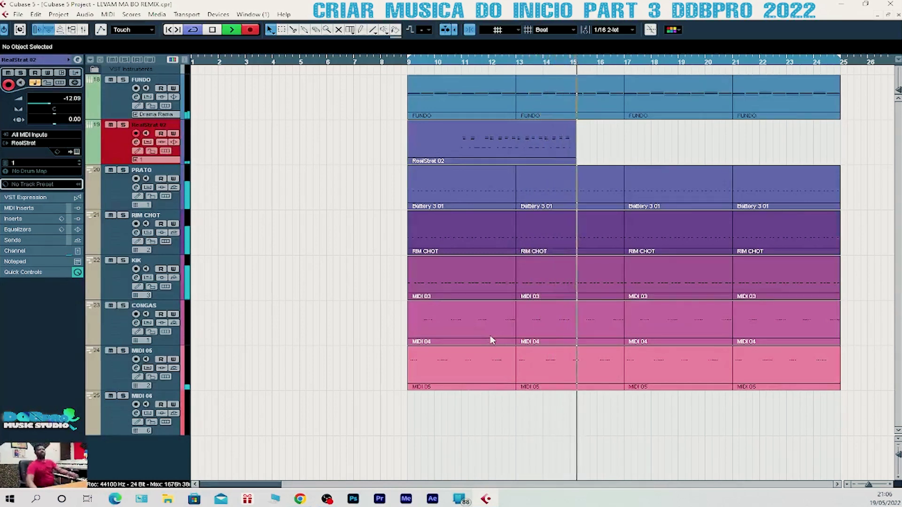
{"action": "key", "text": "space"}
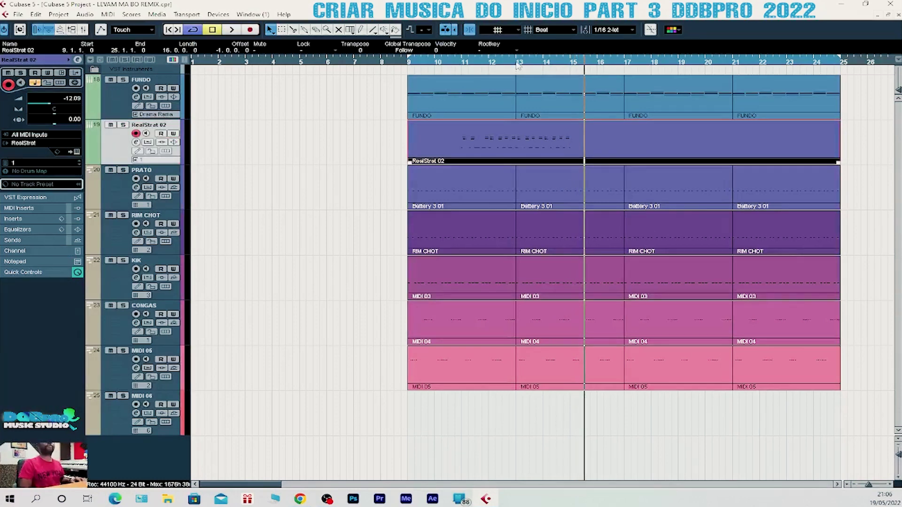
- Quantize all recorded notes of the RealStrat 02 part to 1/16 2-let in the Key Editor and clear the selection
{"action": "key", "text": "ctrl+e"}
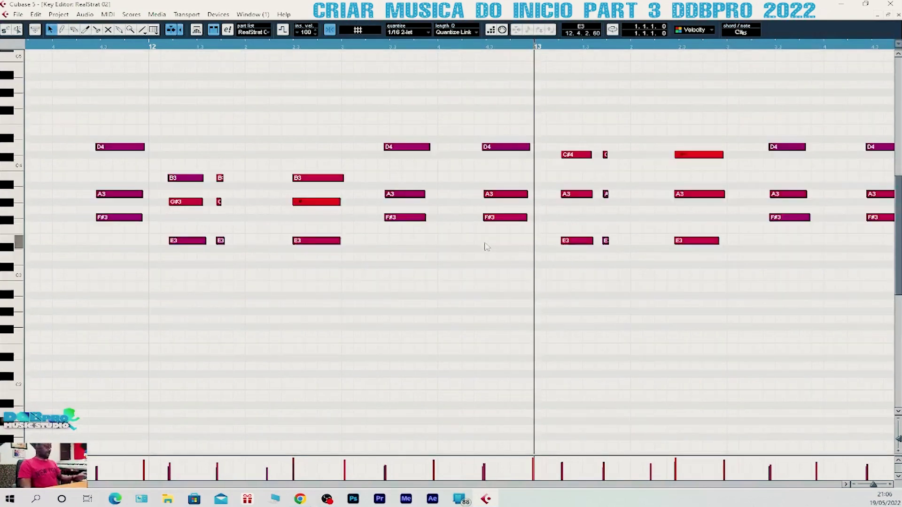
{"action": "key", "text": "ctrl+a"}
{"action": "key", "text": "q"}
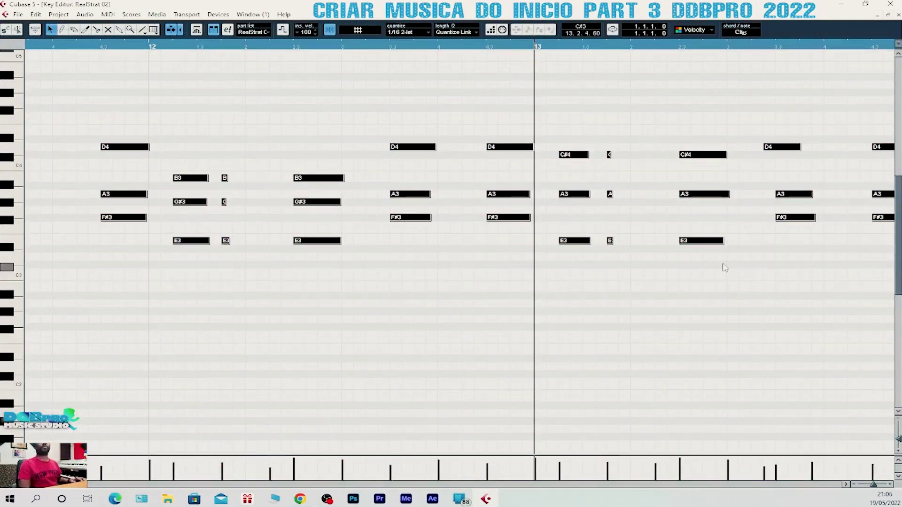
{"action": "scroll", "coordinate": [724, 268], "scroll_direction": "down", "scroll_amount": 3}
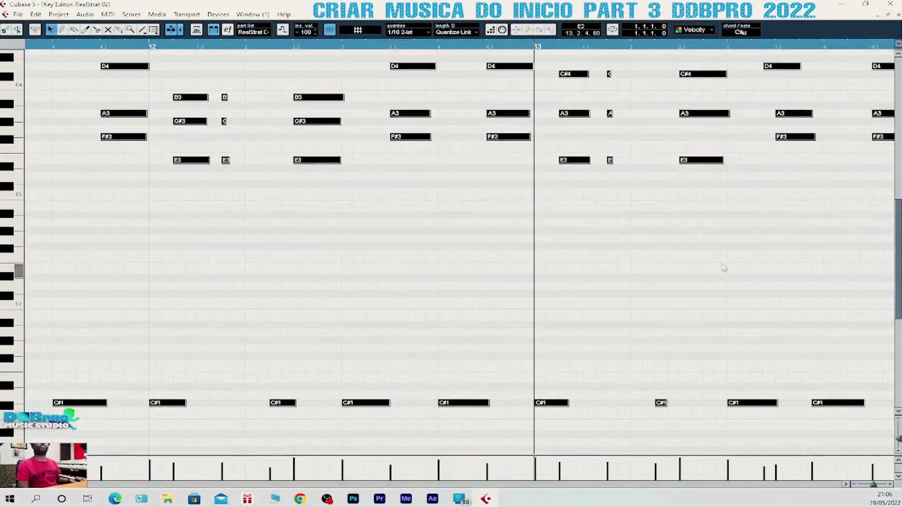
{"action": "left_click", "coordinate": [683, 324]}
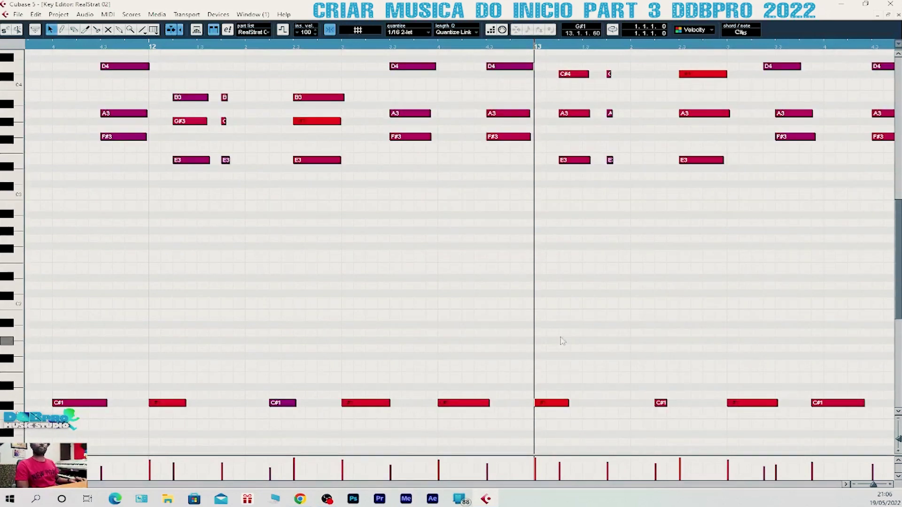
- Shorten the C#1 note at the start of bar 13 and audition the guitar part from bar 13
{"action": "left_click_drag", "start_coordinate": [569, 403], "coordinate": [546, 402]}
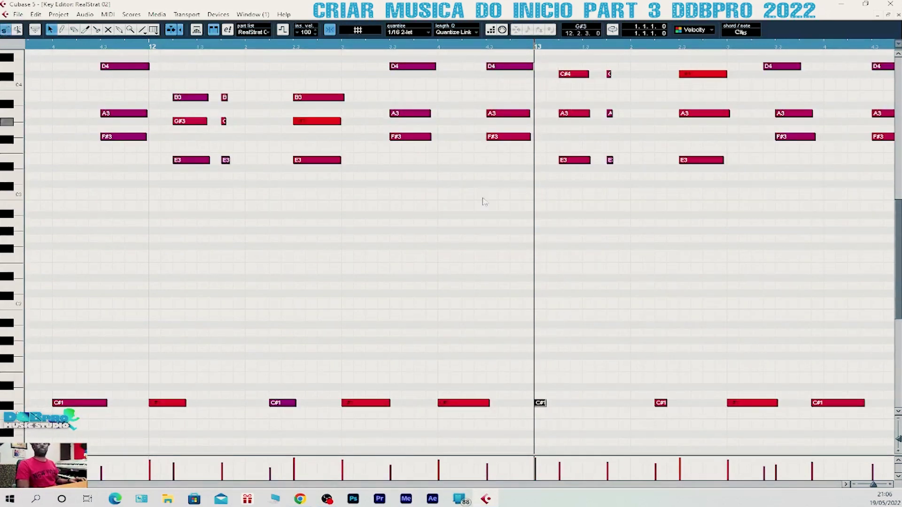
{"action": "key", "text": "space"}
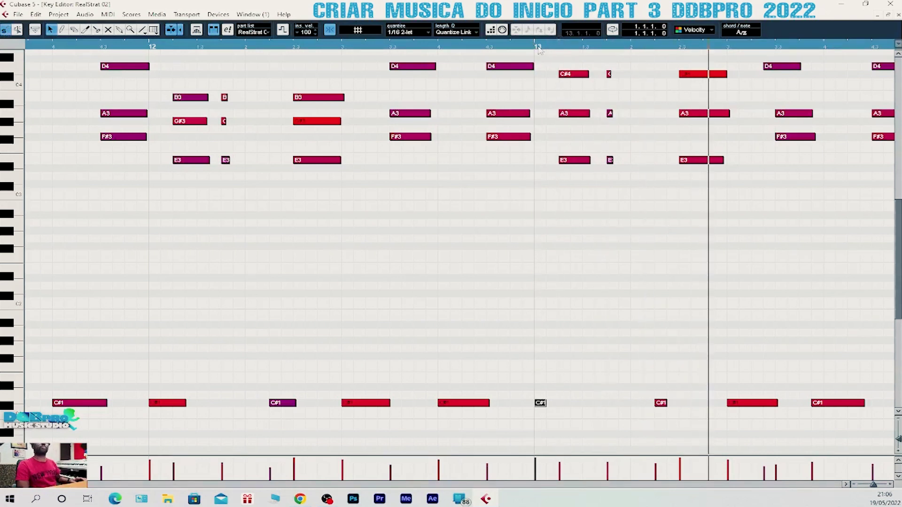
{"action": "left_click", "coordinate": [538, 48]}
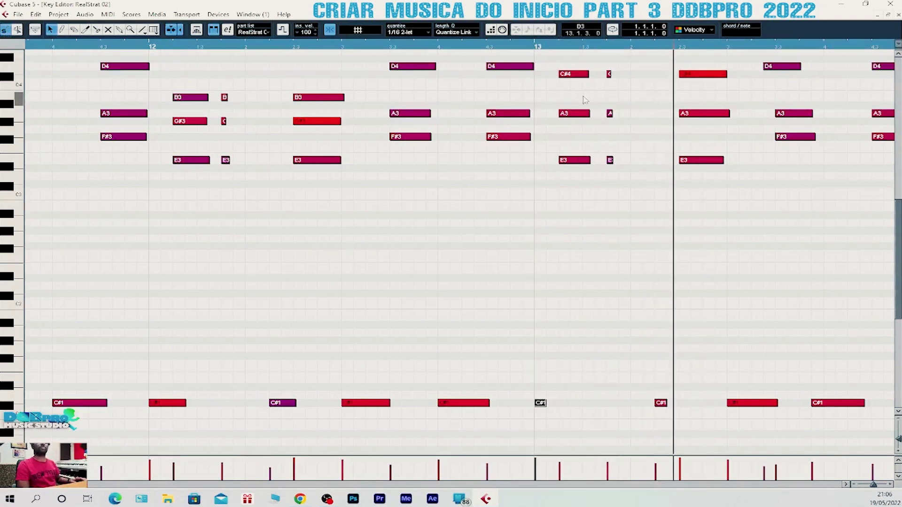
{"action": "key", "text": "g"}
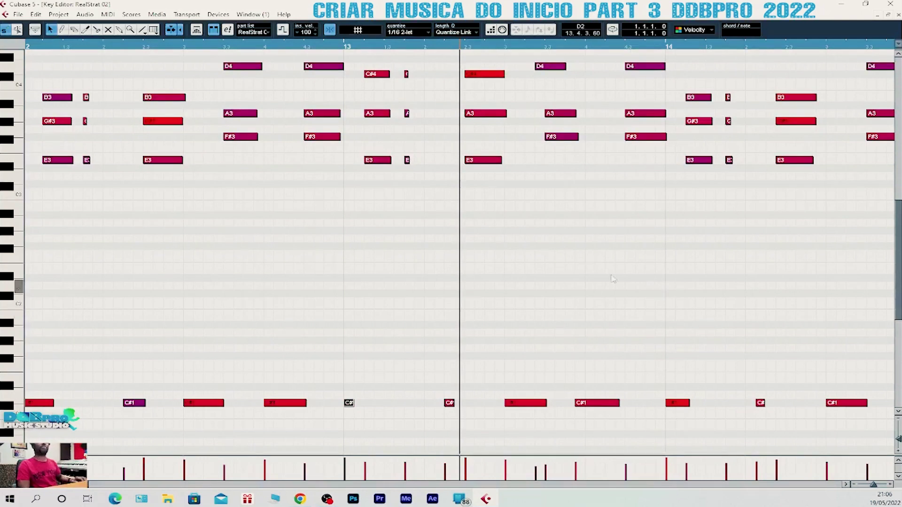
{"action": "scroll", "coordinate": [568, 250], "scroll_direction": "down", "scroll_amount": 2}
{"action": "scroll", "coordinate": [579, 226], "scroll_direction": "up", "scroll_amount": 4}
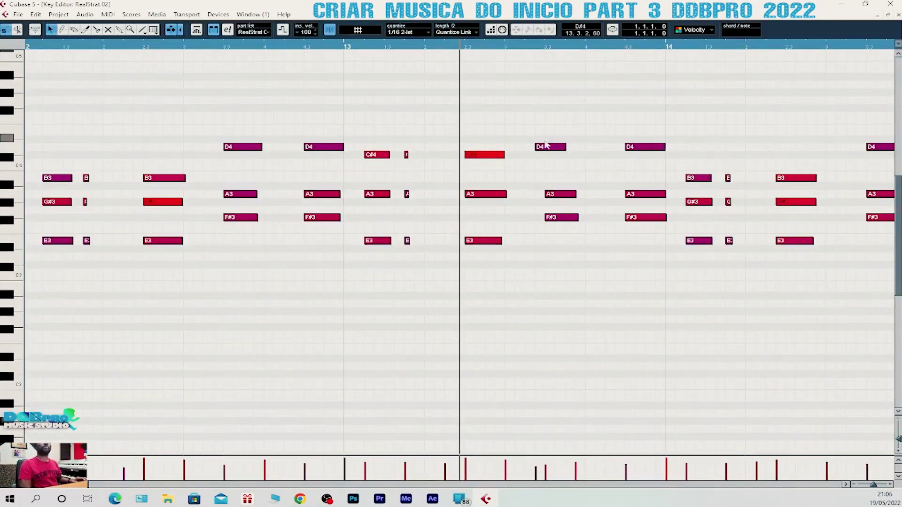
- Align the D4 after beat 3 of bar 13 with its A3 and F#3, and trim the beat 3 C#1 and the preceding A3
{"action": "left_click_drag", "start_coordinate": [551, 147], "coordinate": [557, 147]}
{"action": "scroll", "coordinate": [646, 135], "scroll_direction": "down", "scroll_amount": 2}
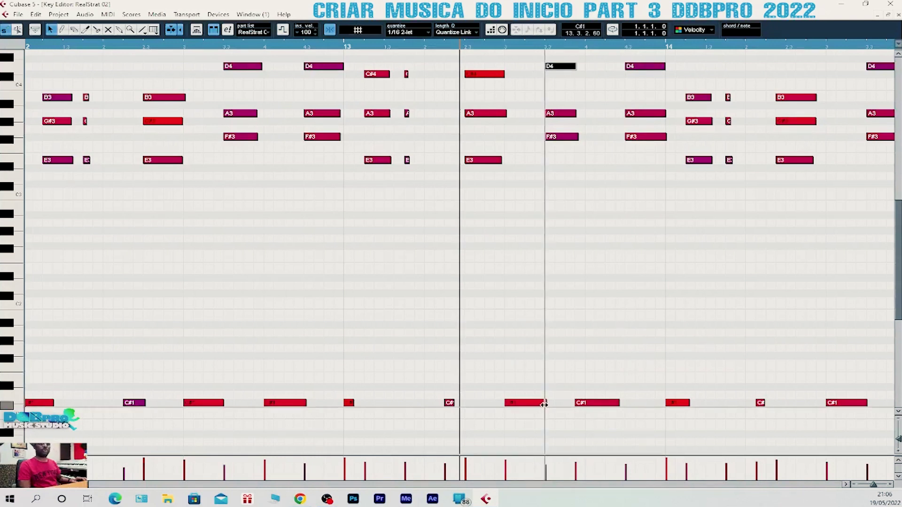
{"action": "left_click_drag", "start_coordinate": [545, 405], "coordinate": [522, 405]}
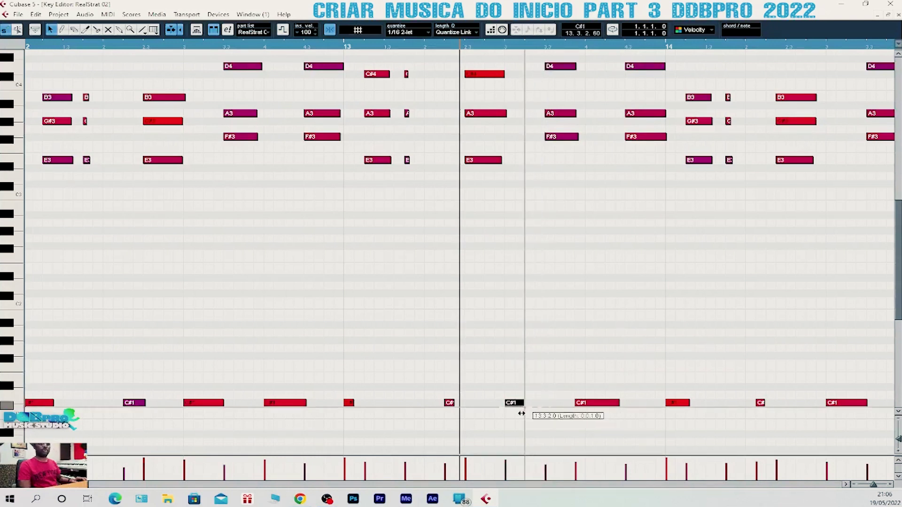
{"action": "left_click", "coordinate": [503, 74]}
{"action": "left_click", "coordinate": [503, 115]}
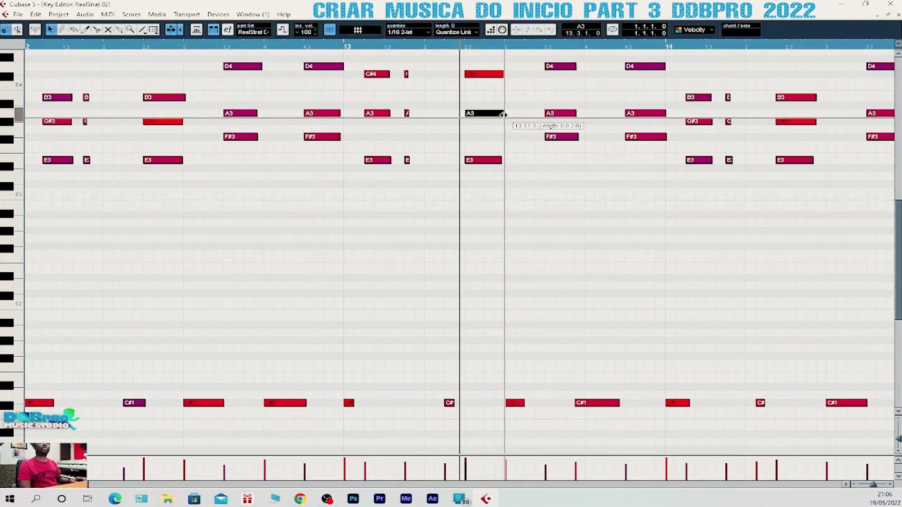
- Move the following C#1 to beat 4 of bar 13 as a short note, and shorten the beat 3 C#1 to match
{"action": "mouse_move", "coordinate": [589, 408]}
{"action": "left_mouse_down"}
{"action": "mouse_move", "coordinate": [610, 412]}
{"action": "mouse_move", "coordinate": [593, 412]}
{"action": "left_mouse_up"}
{"action": "left_click", "coordinate": [523, 403]}
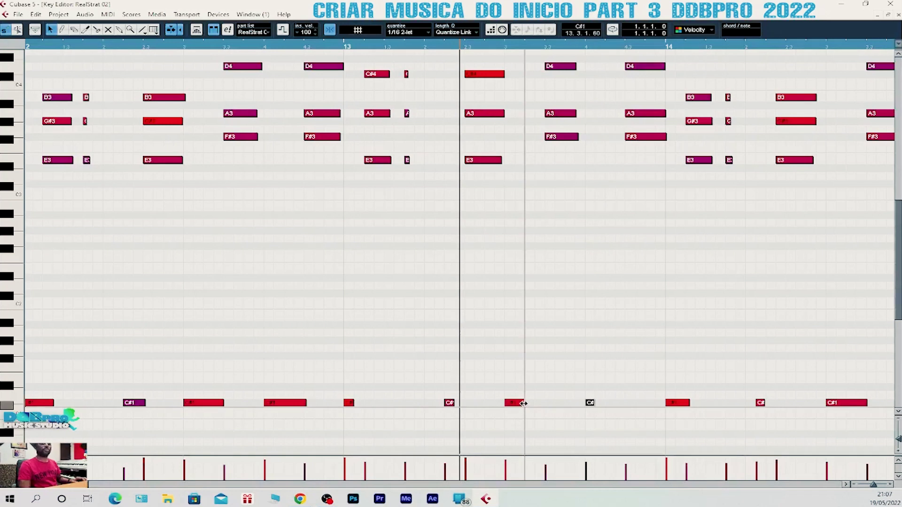
{"action": "left_click_drag", "start_coordinate": [523, 403], "coordinate": [517, 410]}
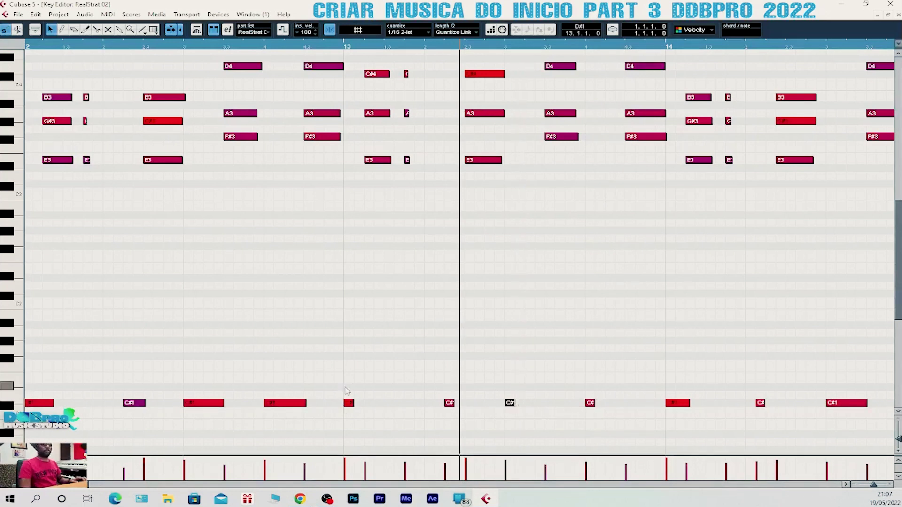
- Select the four C#1 bass notes in bar 13 and play the passage from the start of the bar
{"action": "left_click_drag", "start_coordinate": [347, 391], "coordinate": [613, 424]}
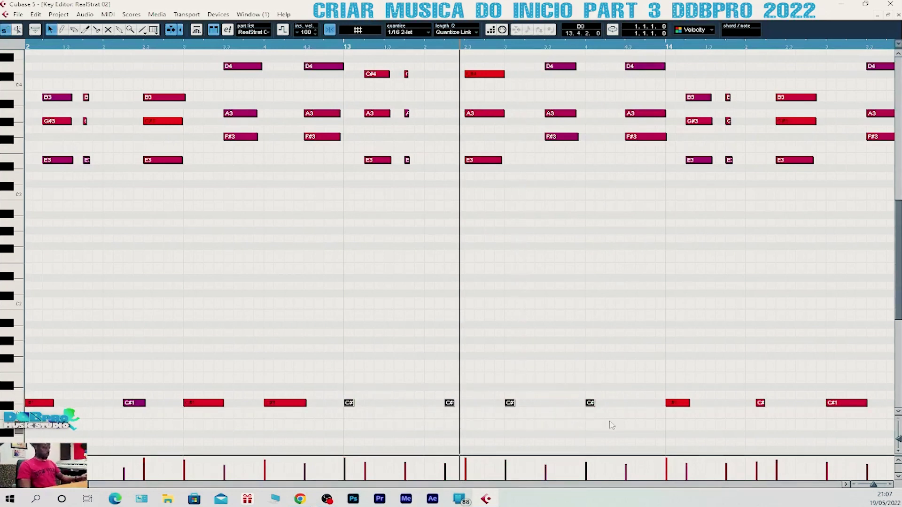
{"action": "left_click", "coordinate": [346, 47]}
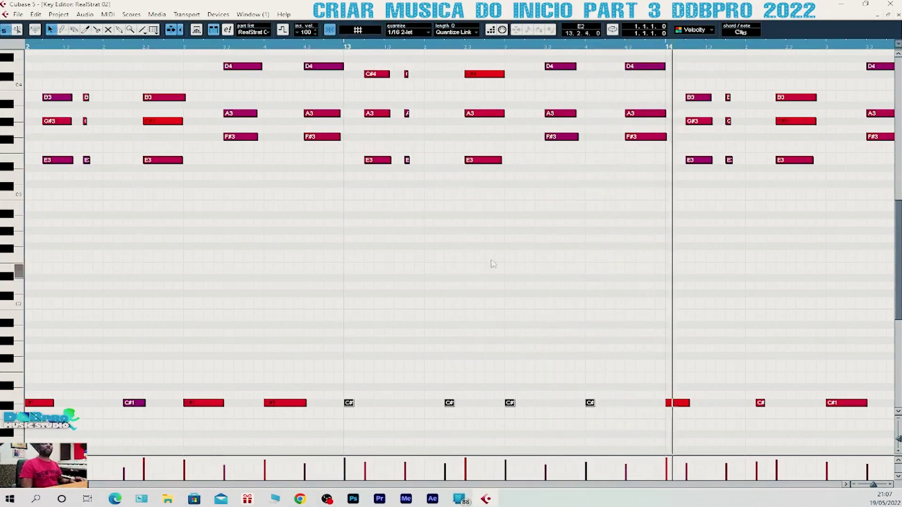
{"action": "scroll", "coordinate": [494, 261], "scroll_direction": "down", "scroll_amount": 5}
{"action": "scroll", "coordinate": [511, 190], "scroll_direction": "up", "scroll_amount": 2}
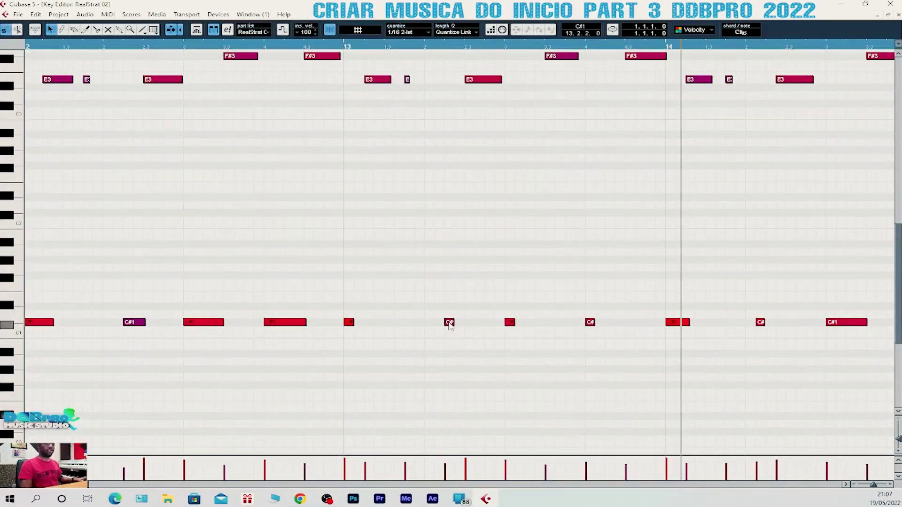
- Duplicate the short C#1 after beat 2 of bar 13 onto beat 2 and play back from bar 13
{"action": "left_click_drag", "start_coordinate": [450, 325], "coordinate": [431, 325]}
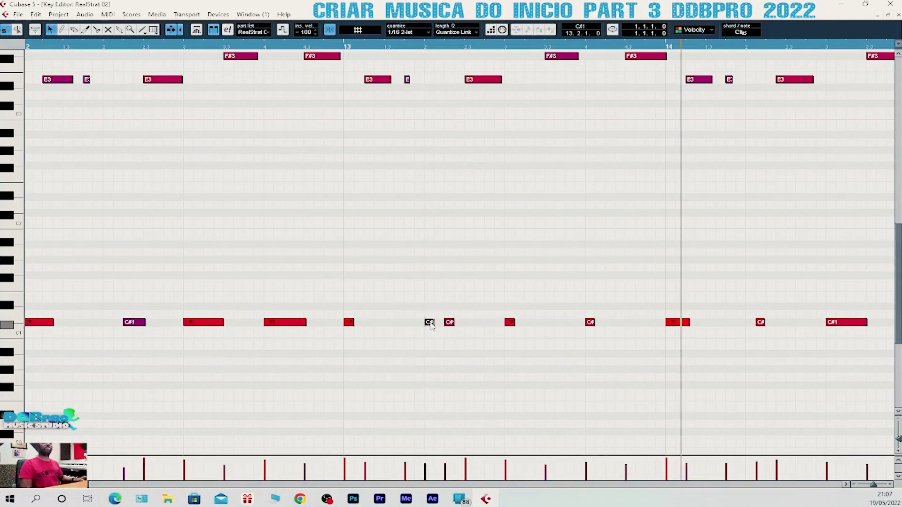
{"action": "left_click", "coordinate": [348, 49]}
{"action": "key", "text": "space"}
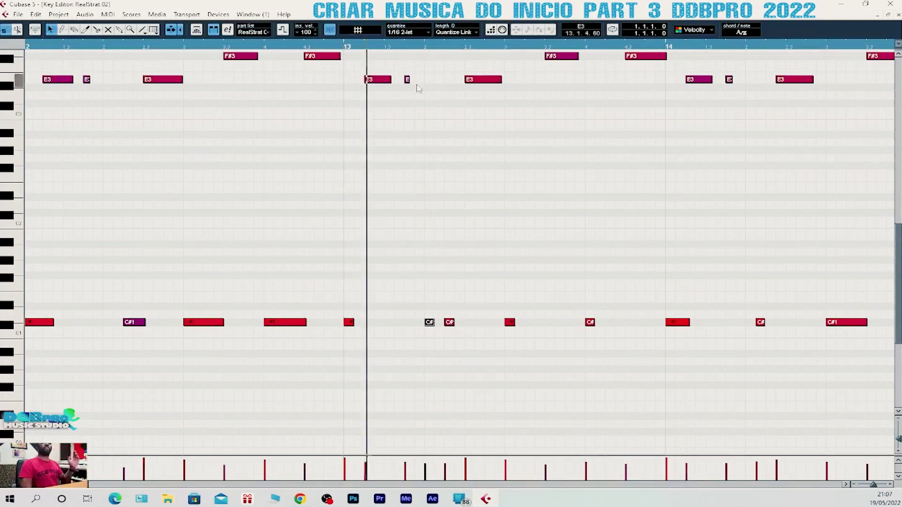
{"action": "left_click", "coordinate": [347, 47]}
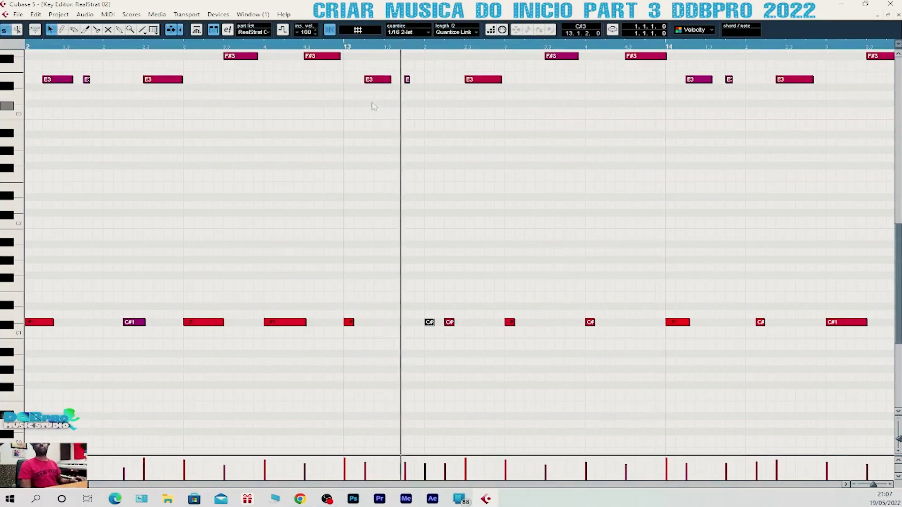
{"action": "scroll", "coordinate": [586, 266], "scroll_direction": "up", "scroll_amount": 3}
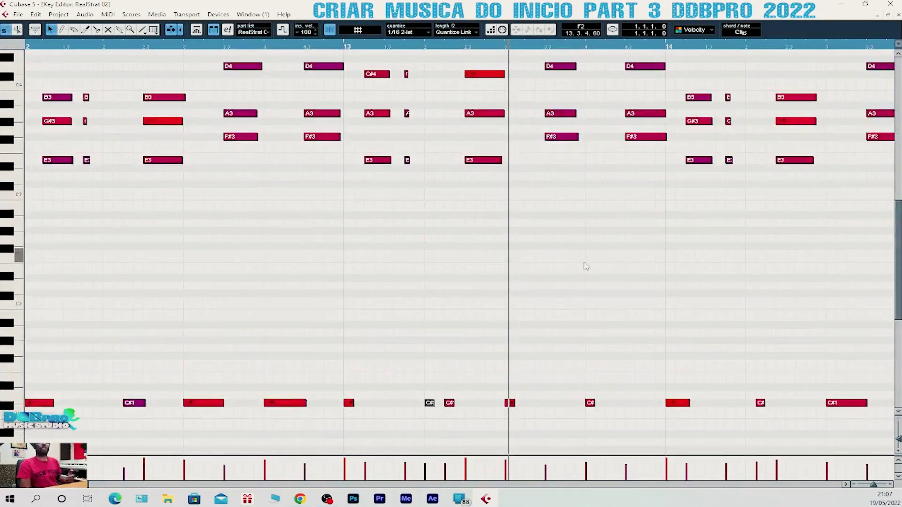
{"action": "scroll", "coordinate": [594, 162], "scroll_direction": "down", "scroll_amount": 3}
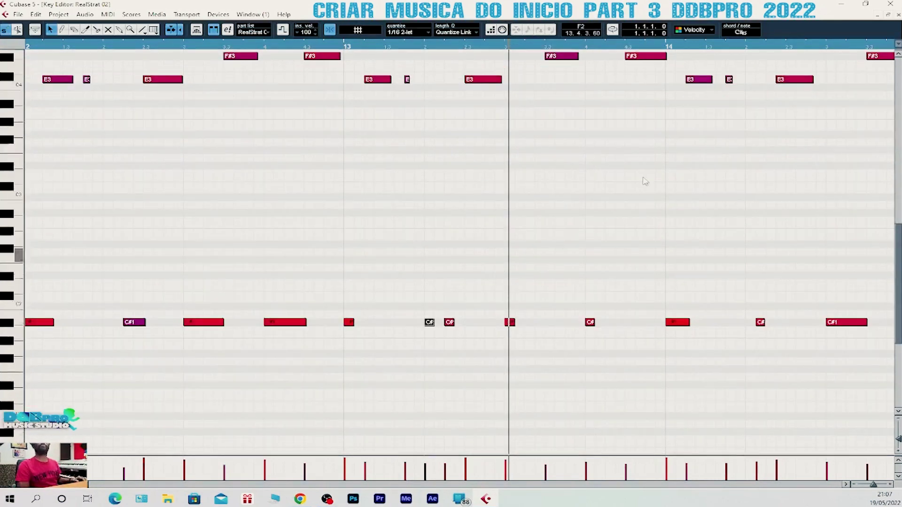
- Trim the last D4, A3 and F#3 chord of bar 13 to end at the start of bar 14
{"action": "scroll", "coordinate": [653, 164], "scroll_direction": "up", "scroll_amount": 6}
{"action": "left_click", "coordinate": [664, 146]}
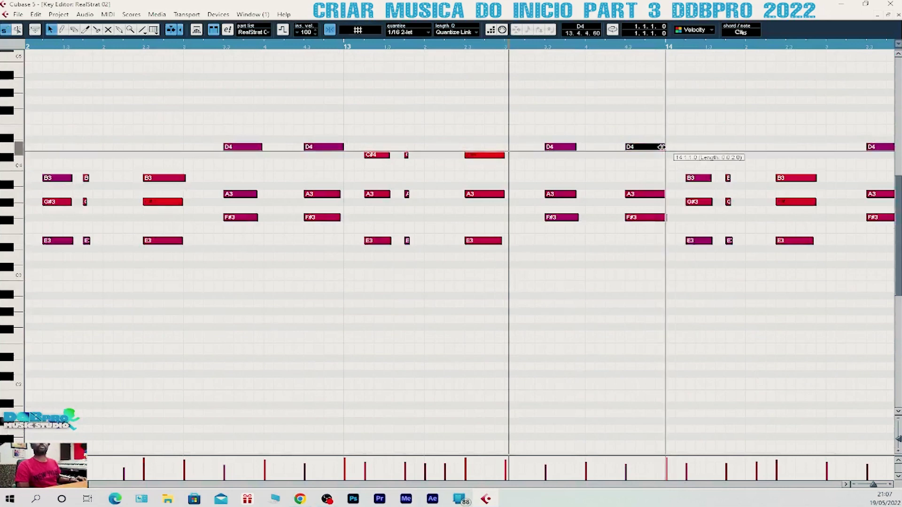
{"action": "left_click", "coordinate": [662, 194]}
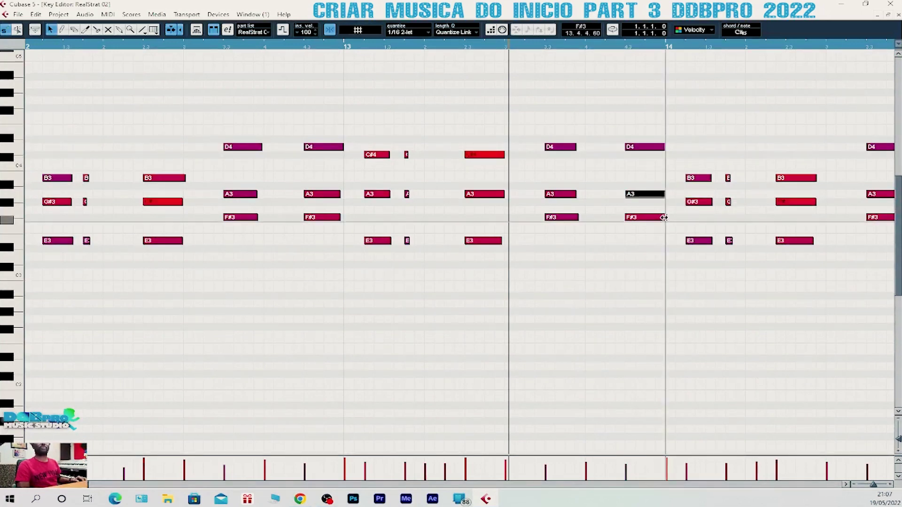
{"action": "left_click", "coordinate": [663, 218]}
- Copy the five C#1 notes of bar 13 and delete the old C#1 notes in bar 14 and at the start of bar 15
{"action": "scroll", "coordinate": [554, 148], "scroll_direction": "down", "scroll_amount": 9}
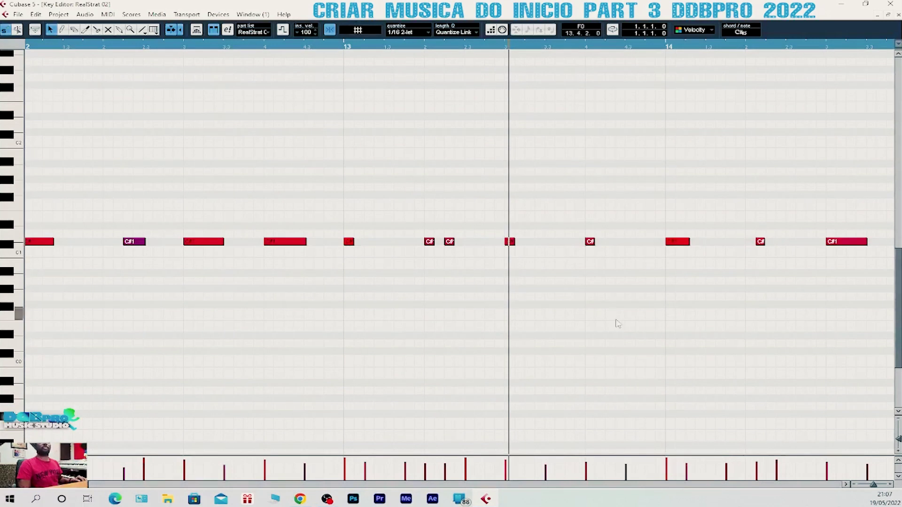
{"action": "left_click_drag", "start_coordinate": [411, 263], "coordinate": [626, 278]}
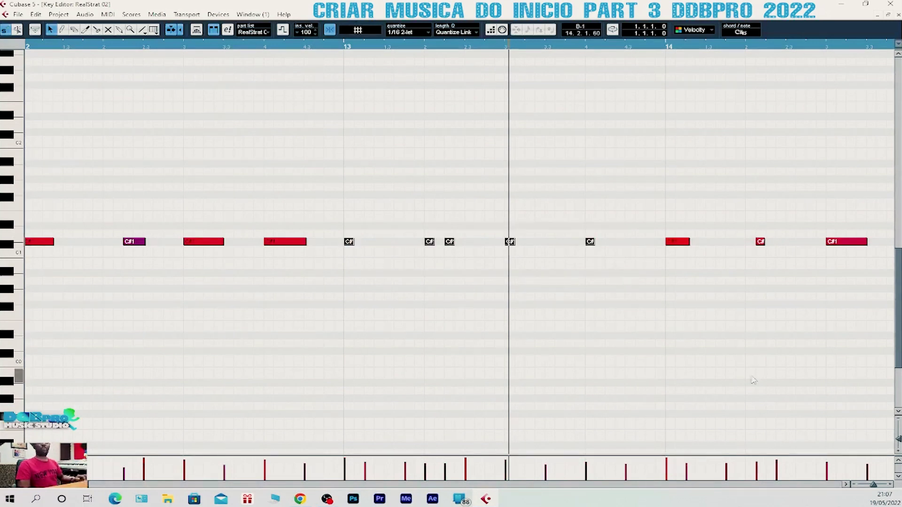
{"action": "scroll", "coordinate": [849, 489], "scroll_direction": "right", "scroll_amount": 2}
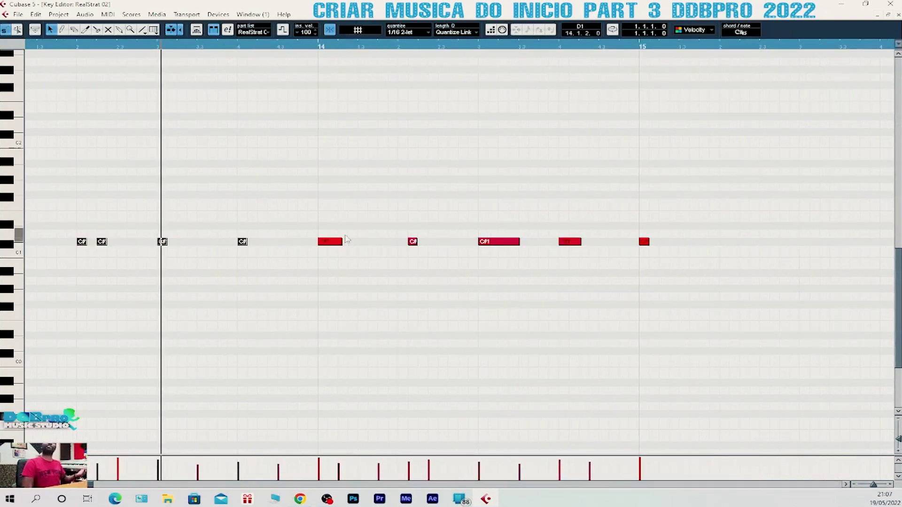
{"action": "left_click_drag", "start_coordinate": [329, 183], "coordinate": [614, 283]}
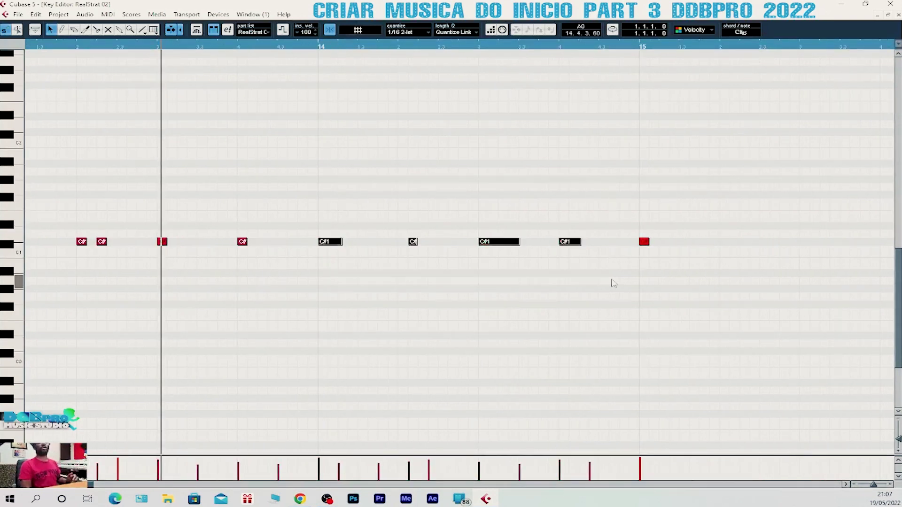
{"action": "key", "text": "Delete"}
{"action": "left_click_drag", "start_coordinate": [609, 203], "coordinate": [681, 281]}
{"action": "key", "text": "Delete"}
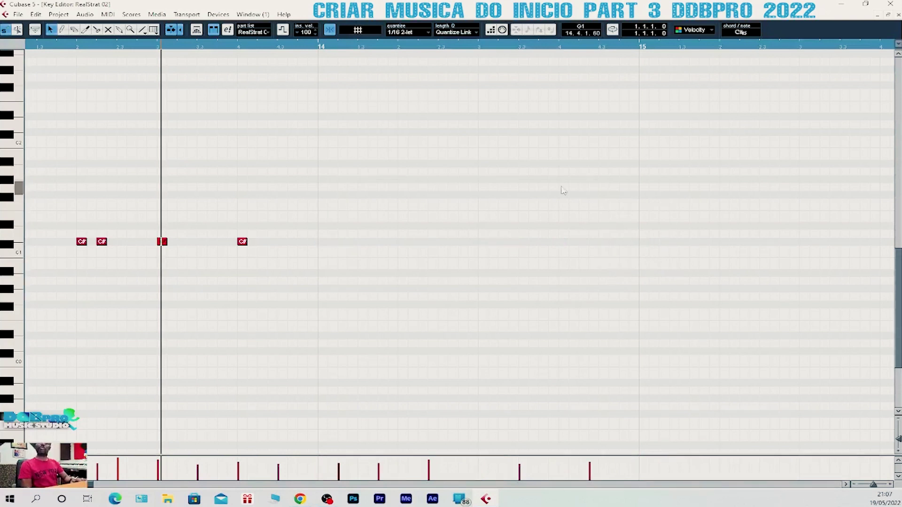
- Paste the copied C#1 bass pattern at the start of bar 14 and play it back with the chords
{"action": "left_click", "coordinate": [321, 47]}
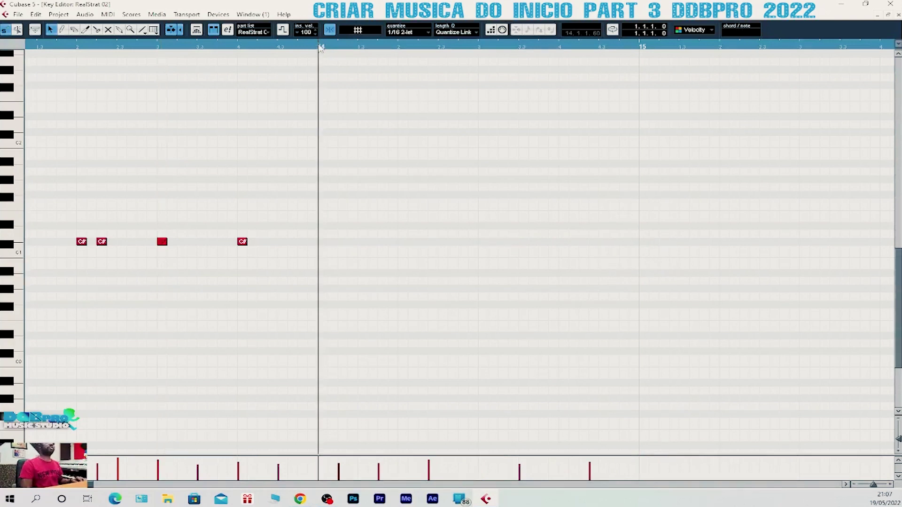
{"action": "scroll", "coordinate": [344, 154], "scroll_direction": "up", "scroll_amount": 5}
{"action": "scroll", "coordinate": [448, 250], "scroll_direction": "down", "scroll_amount": 4}
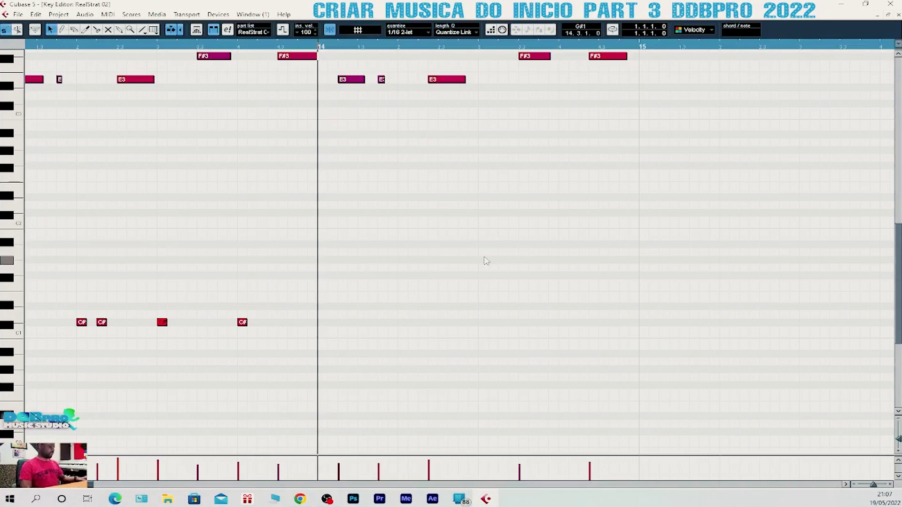
{"action": "key", "text": "ctrl+v"}
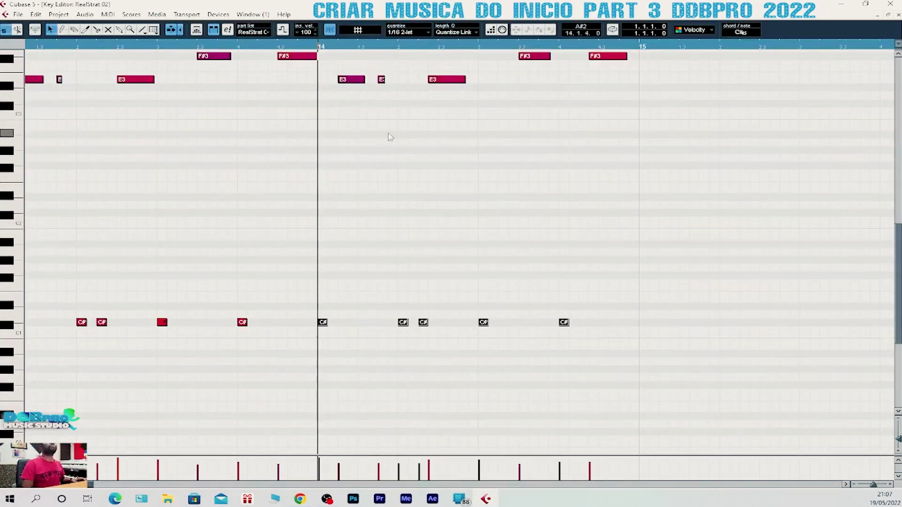
{"action": "scroll", "coordinate": [390, 137], "scroll_direction": "up", "scroll_amount": 3}
{"action": "key", "text": "space"}
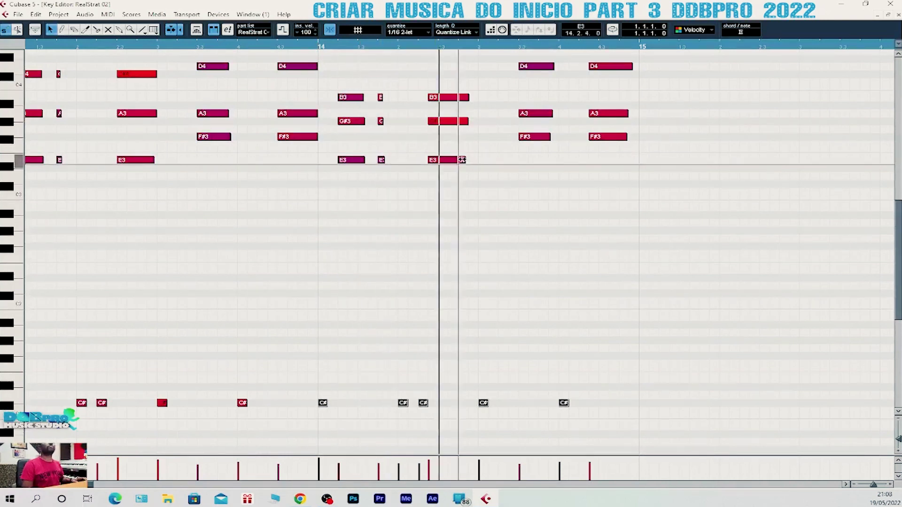
{"action": "key", "text": "space"}
- Shift the B3, G#3, E3 chord after beat 2 and the last D4, A3, F#3 chord of bar 14 slightly later onto the grid
{"action": "left_click_drag", "start_coordinate": [429, 59], "coordinate": [473, 224]}
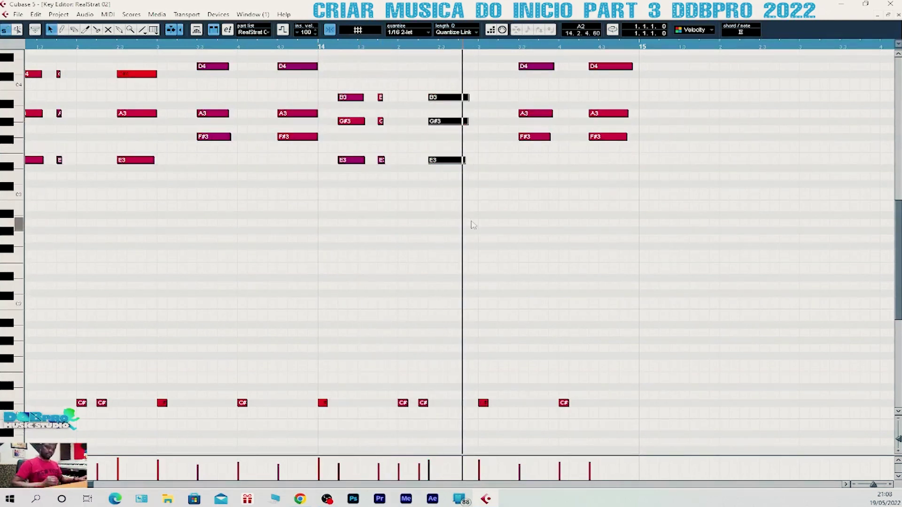
{"action": "key", "text": "ctrl+Right"}
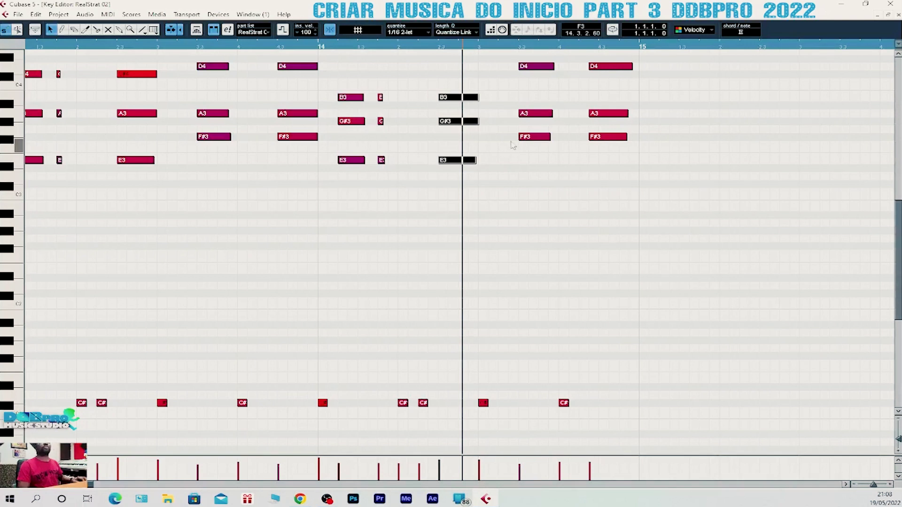
{"action": "left_click_drag", "start_coordinate": [477, 97], "coordinate": [489, 95]}
{"action": "left_click_drag", "start_coordinate": [640, 52], "coordinate": [597, 187]}
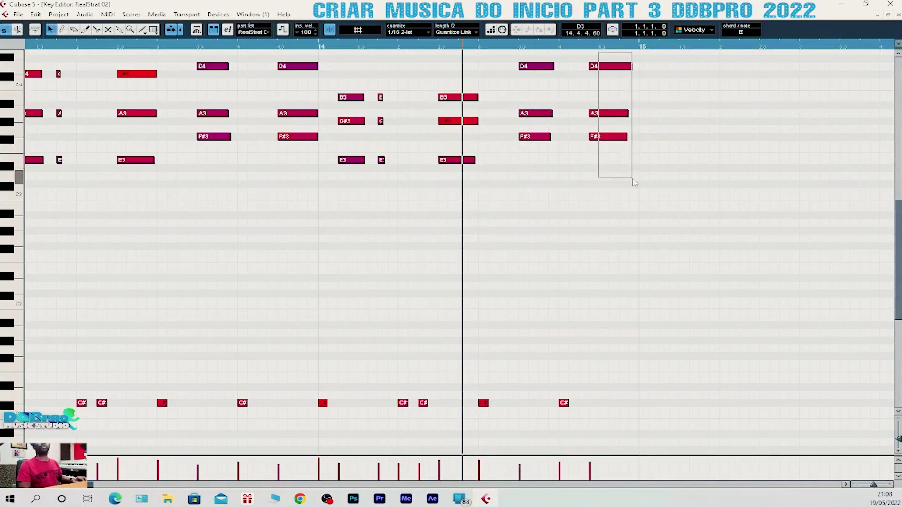
{"action": "left_click_drag", "start_coordinate": [610, 69], "coordinate": [637, 69]}
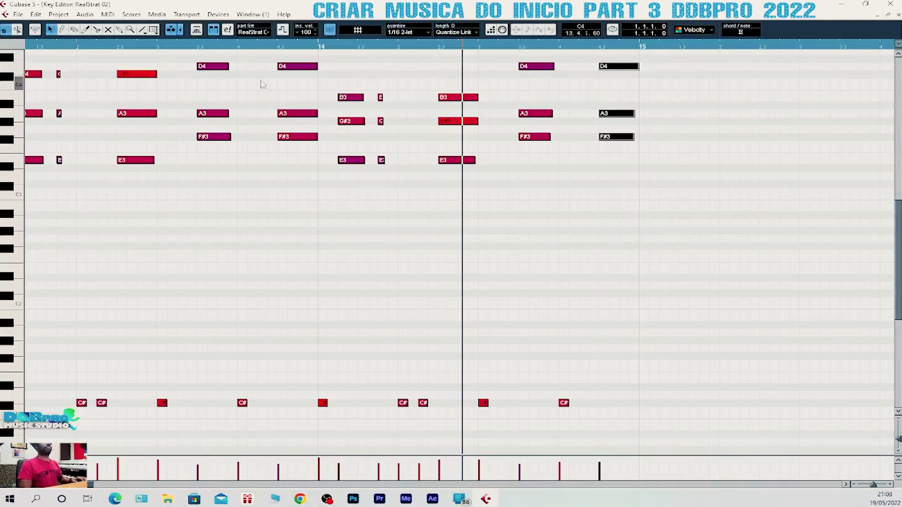
- Play back the edited notes from beat 3 of bar 13 to the end of bar 14, and close the Key Editor
{"action": "left_click", "coordinate": [159, 48]}
{"action": "key", "text": "space"}
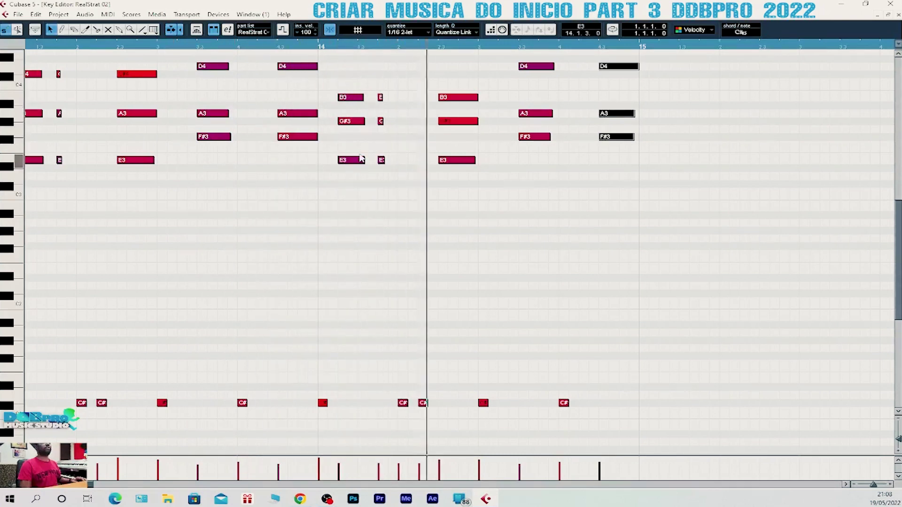
{"action": "key", "text": "space"}
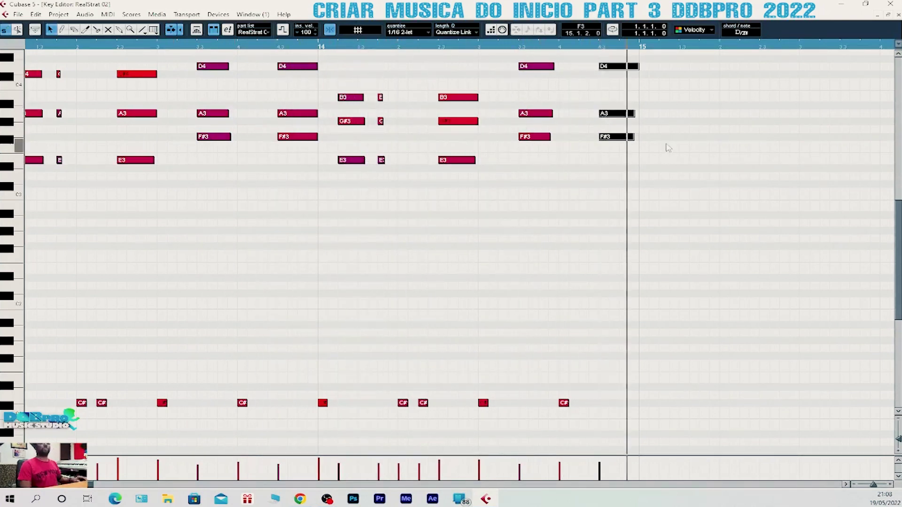
{"action": "key", "text": "Escape"}
- Split the RealStrat 02 part at bars 13 and 15 and delete the section after bar 15
{"action": "right_click", "coordinate": [540, 127]}
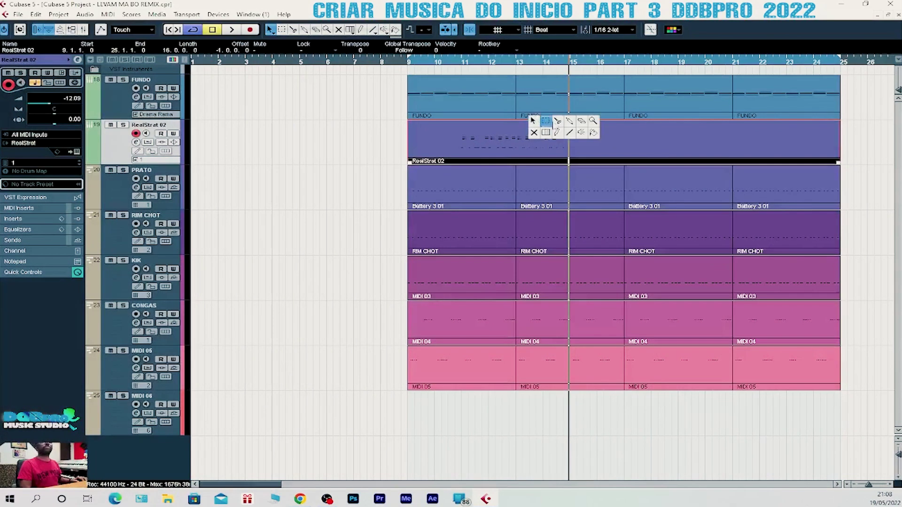
{"action": "left_click", "coordinate": [545, 123]}
{"action": "left_click", "coordinate": [521, 140]}
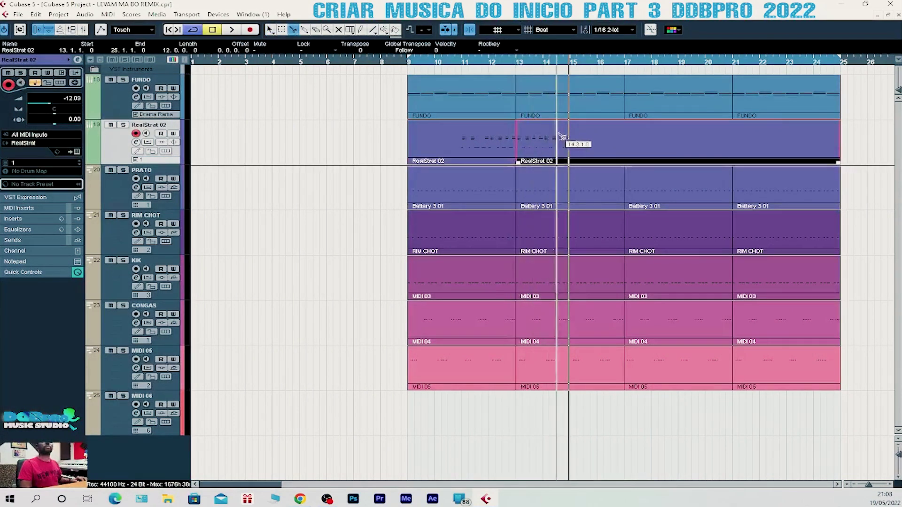
{"action": "left_click", "coordinate": [571, 140]}
{"action": "key", "text": "Delete"}
{"action": "key", "text": "1"}
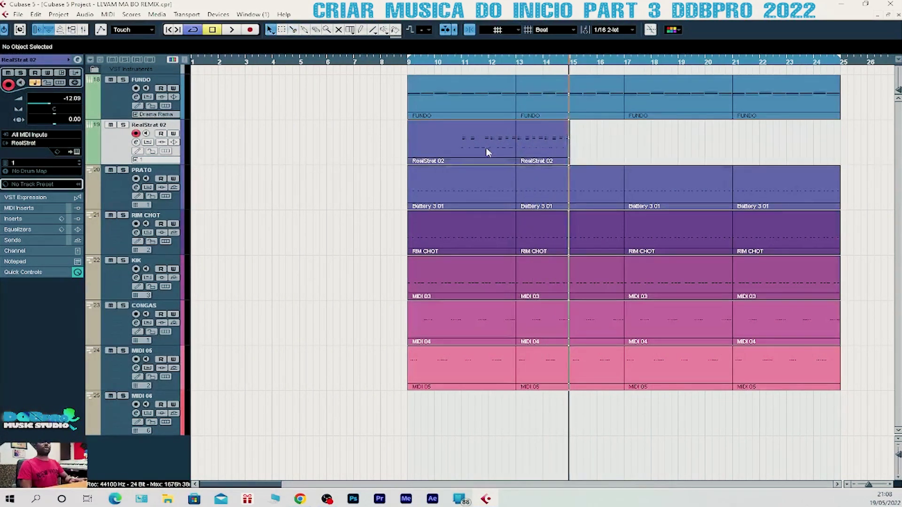
- Delete the RealStrat 02 section from bar 9 to 13 and move the remaining two-bar part to bar 9
{"action": "left_click", "coordinate": [430, 149]}
{"action": "key", "text": "Delete"}
{"action": "left_click_drag", "start_coordinate": [533, 146], "coordinate": [441, 140]}
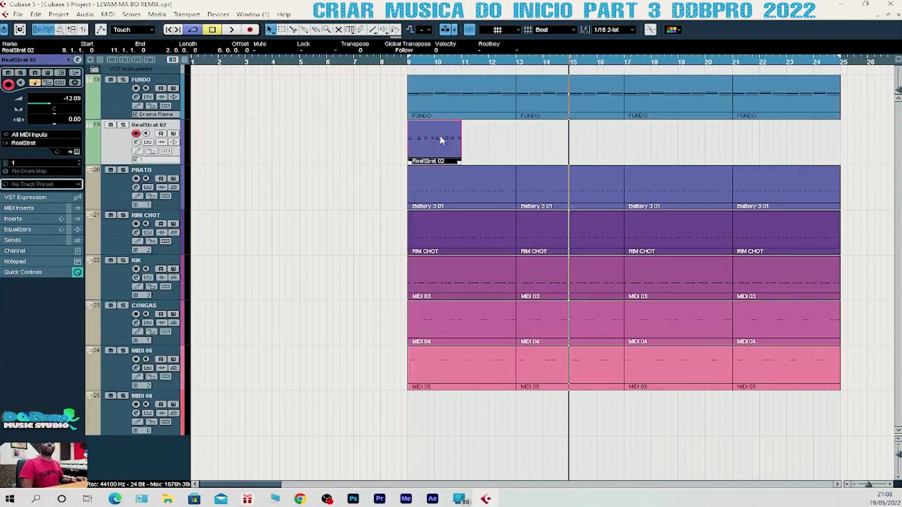
- Apply the Fixed Velocity function to the two-bar RealStrat 02 part and play the project from bar 9
{"action": "left_click", "coordinate": [108, 14]}
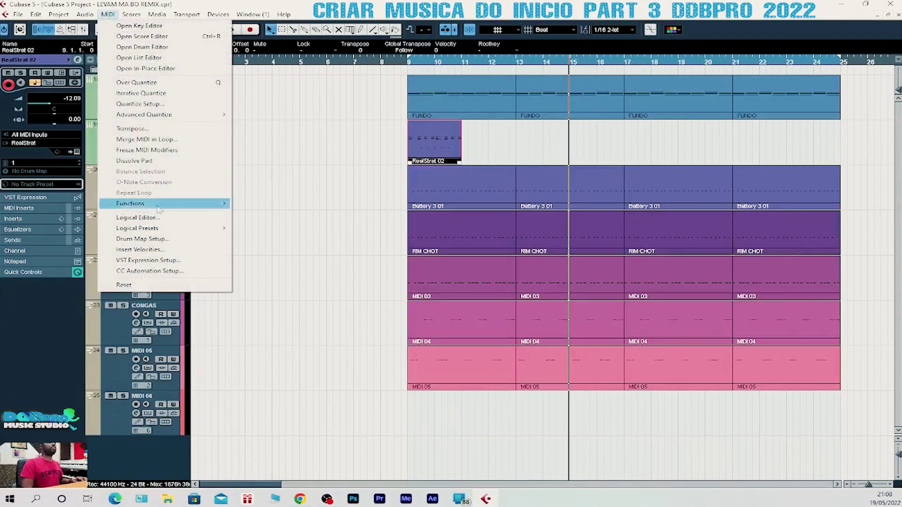
{"action": "mouse_move", "coordinate": [182, 204]}
{"action": "left_click", "coordinate": [292, 320]}
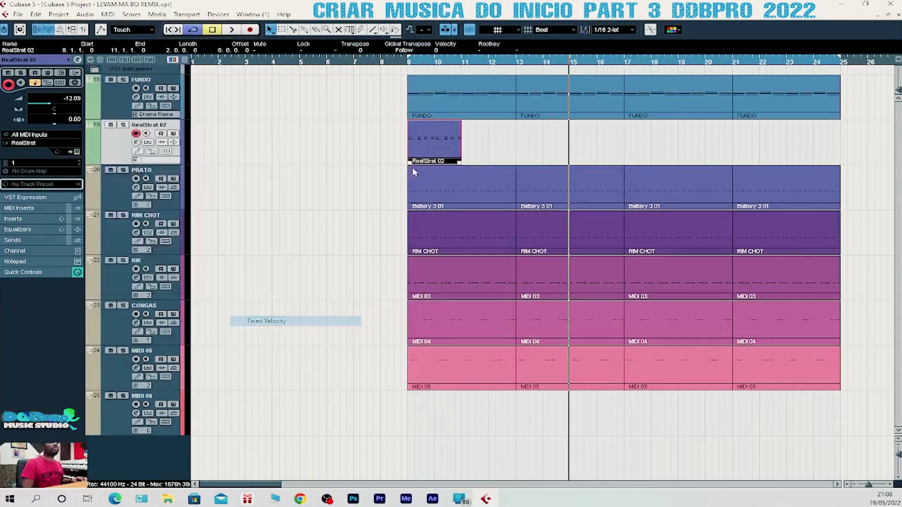
{"action": "left_click", "coordinate": [402, 62]}
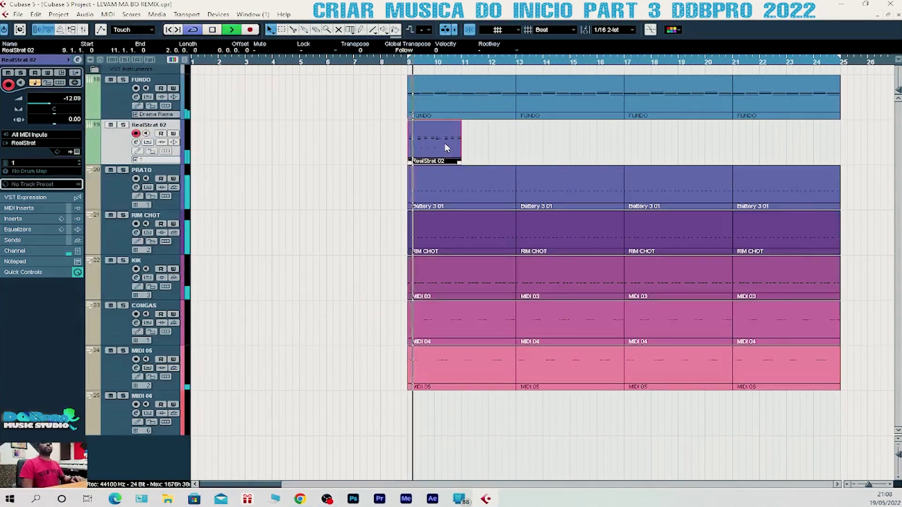
- Duplicate the two-bar RealStrat 02 part three times up to bar 17 and glue the pieces into two four-bar parts
{"action": "key", "text": "ctrl+d"}
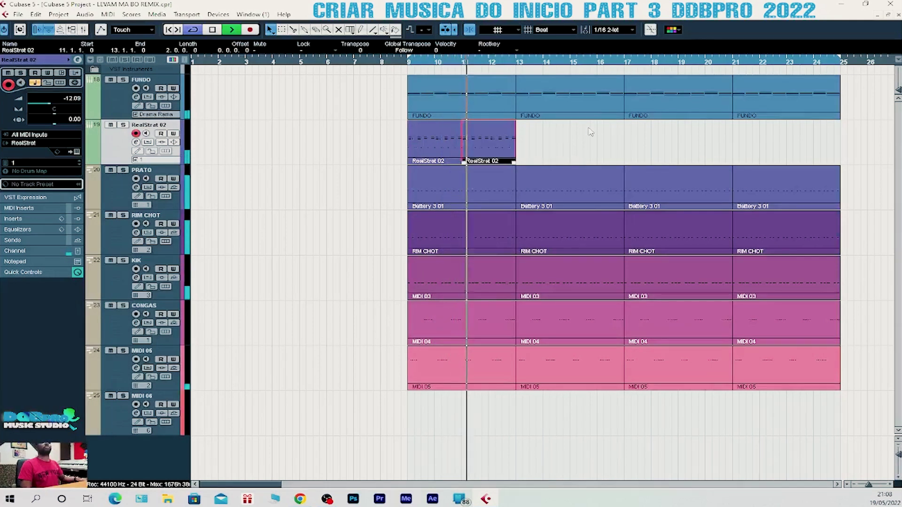
{"action": "key", "text": "ctrl+d"}
{"action": "key", "text": "ctrl+d"}
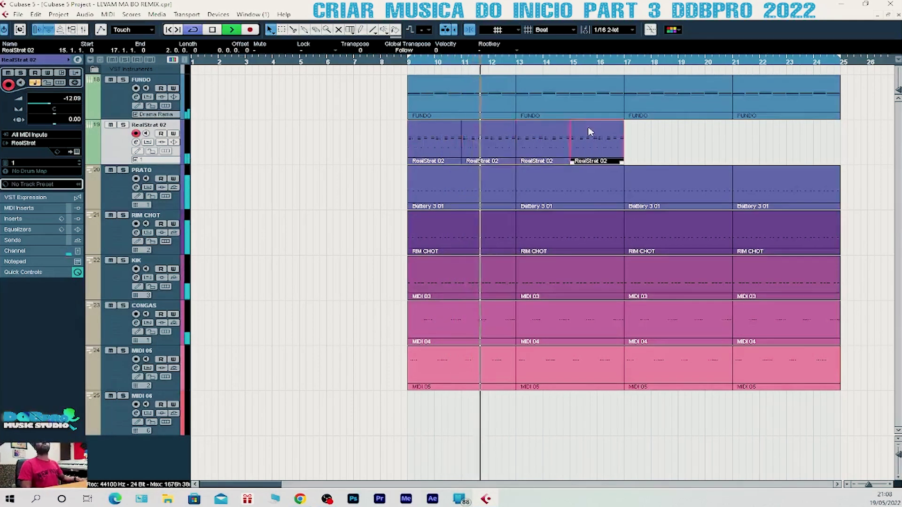
{"action": "right_click", "coordinate": [548, 129]}
{"action": "left_click", "coordinate": [554, 126]}
{"action": "left_click", "coordinate": [468, 141]}
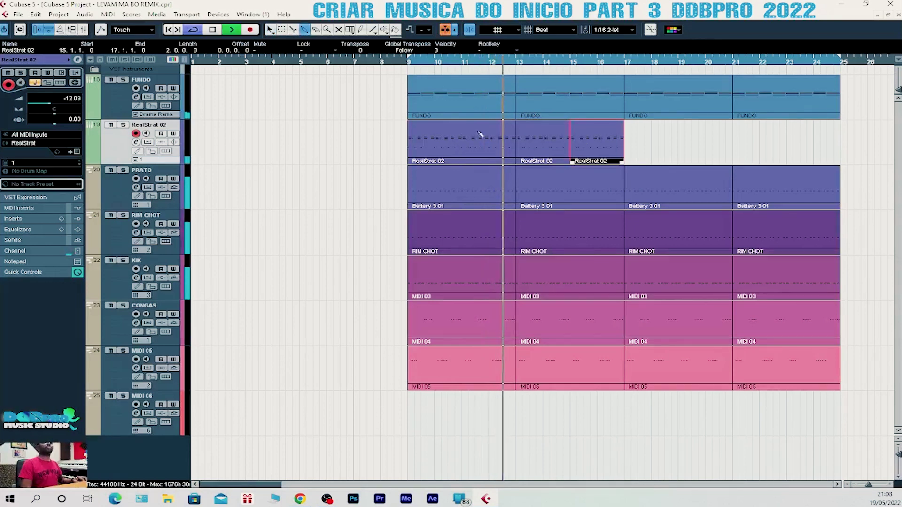
{"action": "left_click", "coordinate": [545, 141]}
- Select both four-bar RealStrat 02 parts, stop playback, and duplicate them to fill bars 17 to 25
{"action": "key", "text": "1"}
{"action": "left_click_drag", "start_coordinate": [627, 137], "coordinate": [453, 151]}
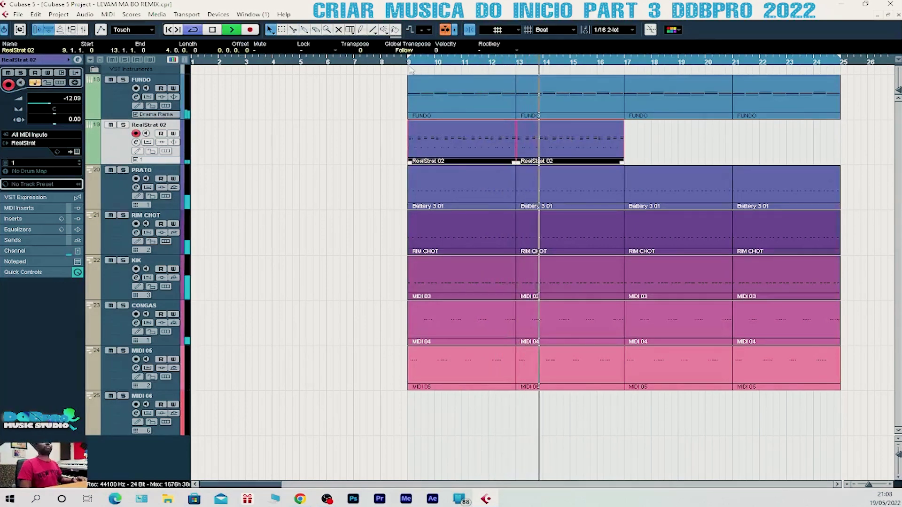
{"action": "key", "text": "space"}
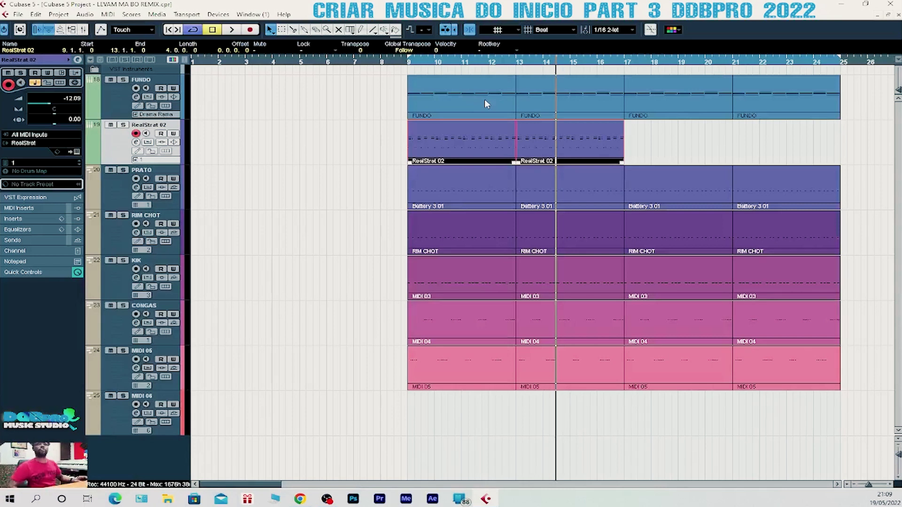
{"action": "key", "text": "ctrl+d"}
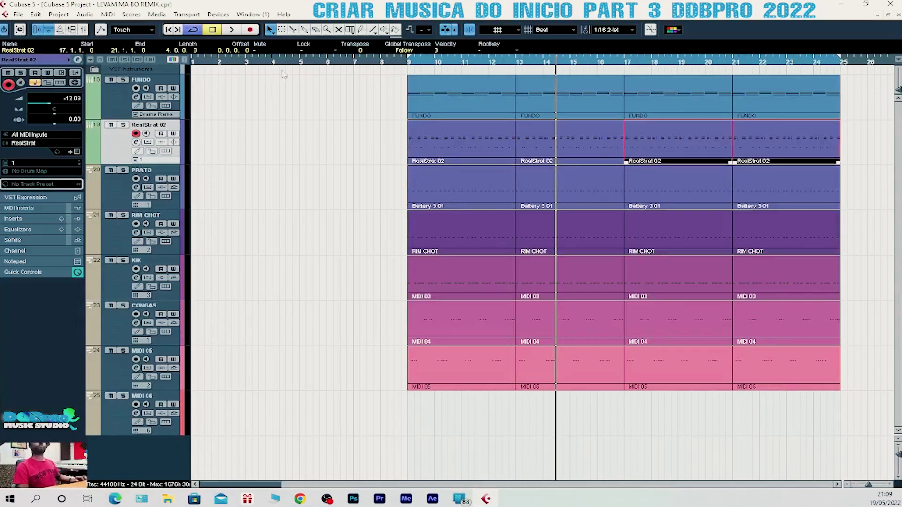
- Play the arrangement from bar 9 and lower the RealStrat 02 mixer level to -15.35 dB
{"action": "left_click", "coordinate": [410, 69]}
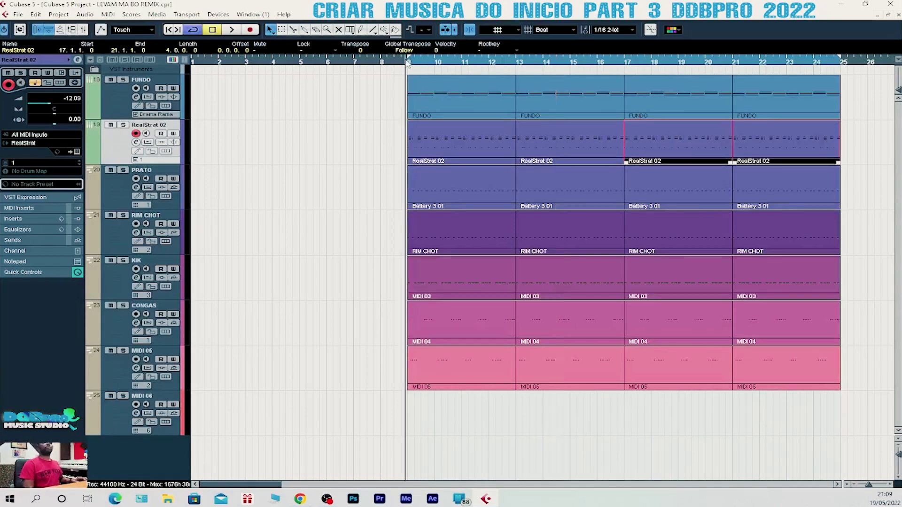
{"action": "key", "text": "space"}
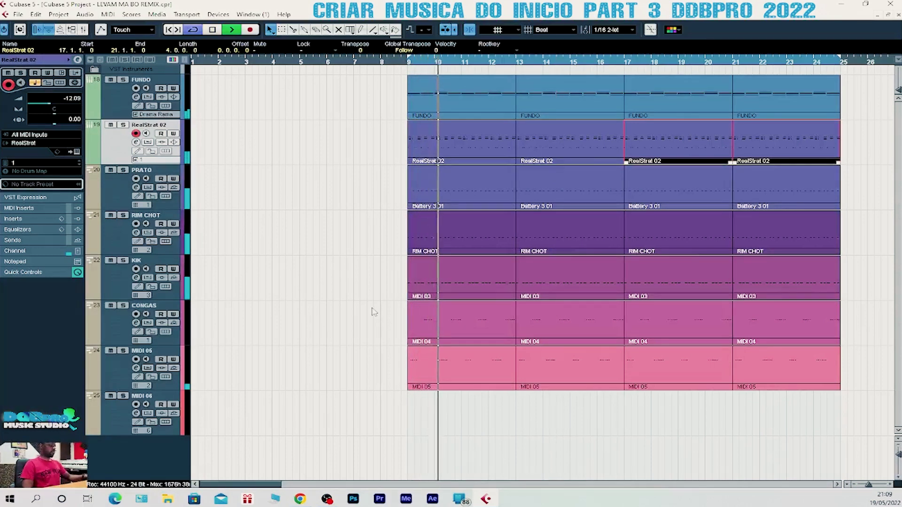
{"action": "key", "text": "F3"}
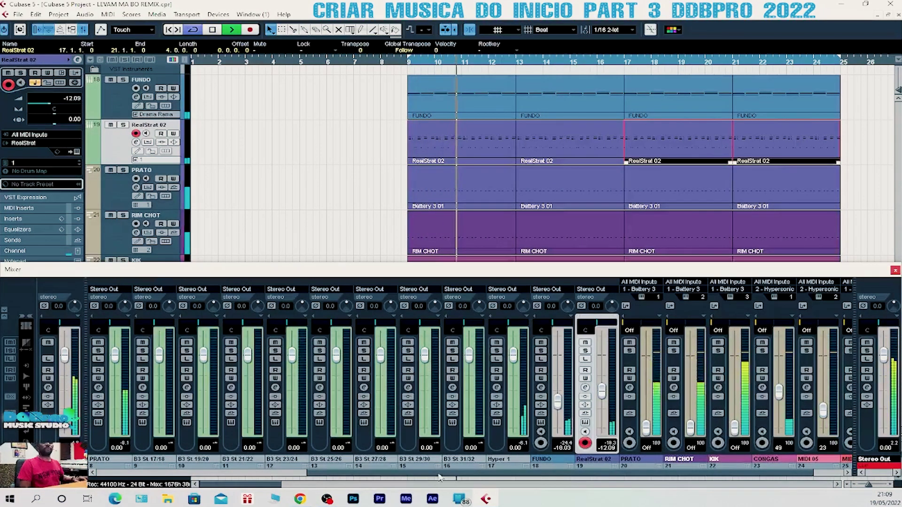
{"action": "left_click_drag", "start_coordinate": [603, 394], "coordinate": [607, 399]}
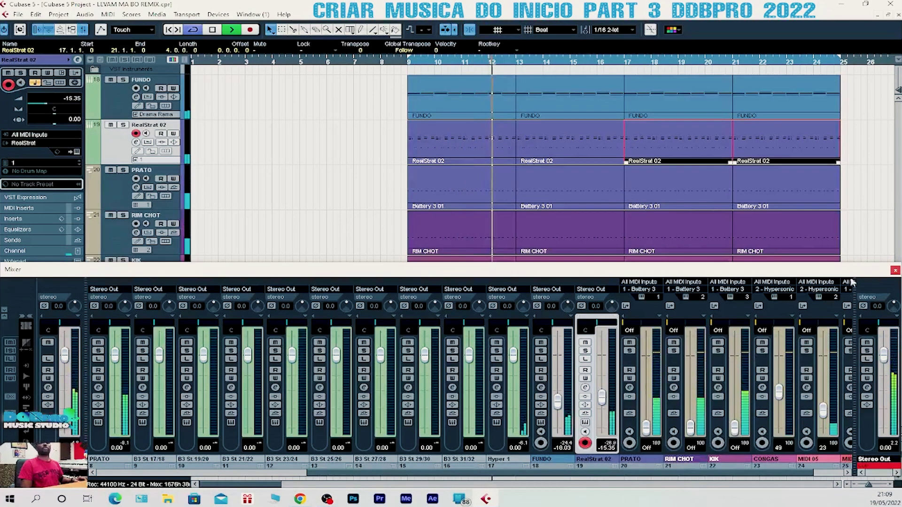
{"action": "left_click", "coordinate": [895, 272]}
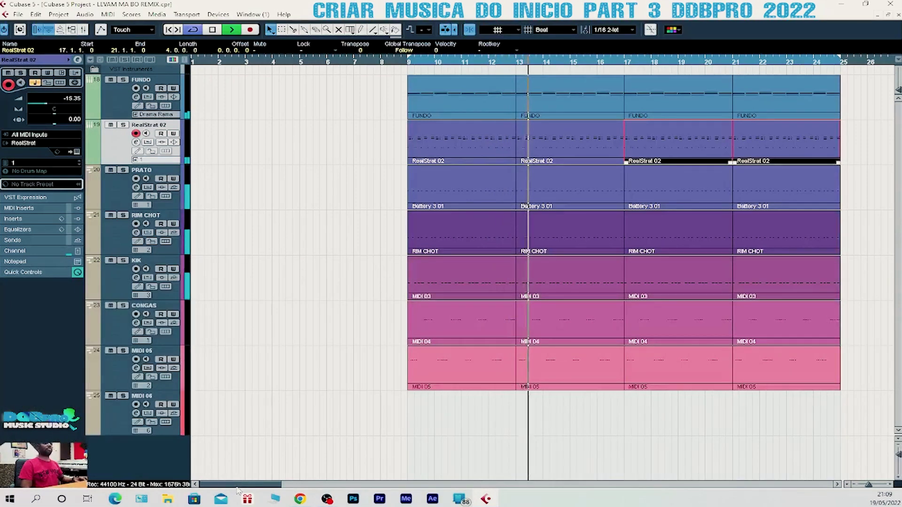
{"action": "left_click_drag", "start_coordinate": [239, 481], "coordinate": [249, 481]}
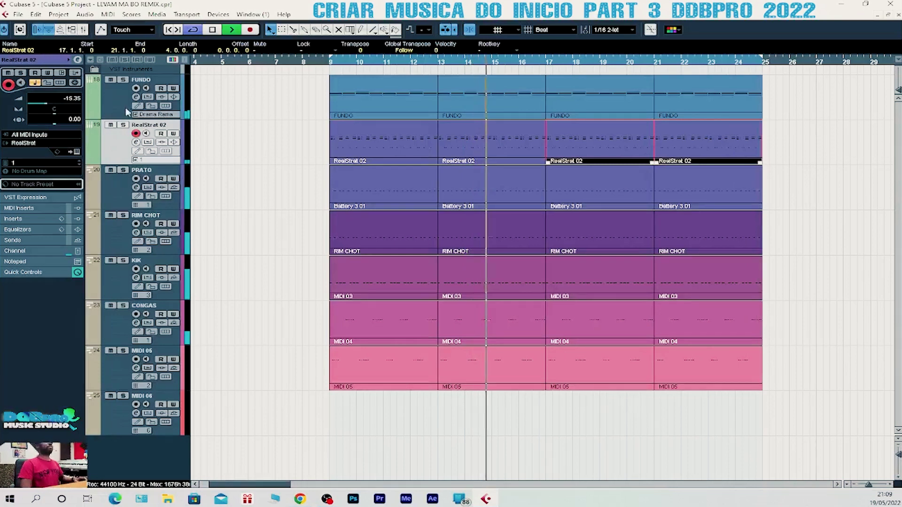
{"action": "key", "text": "space"}
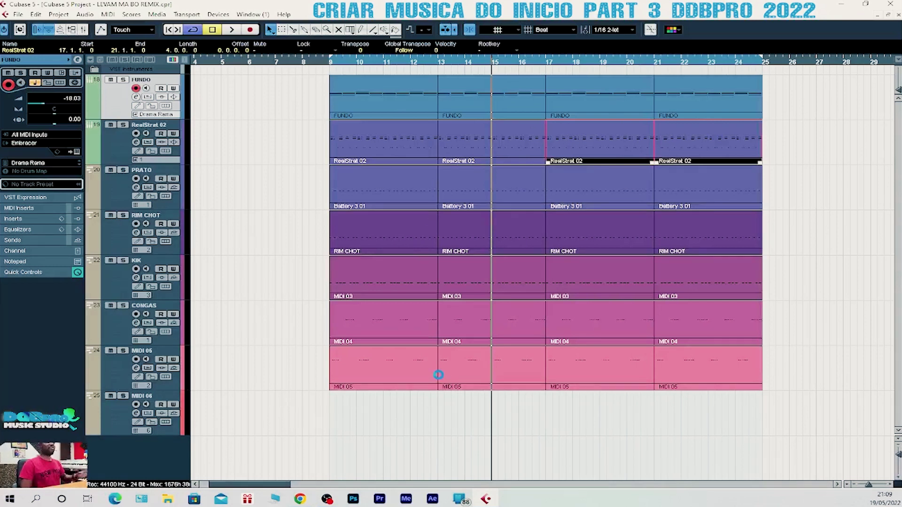
- Rename the MIDI 05 track as CABASA
{"action": "double_click", "coordinate": [152, 353]}
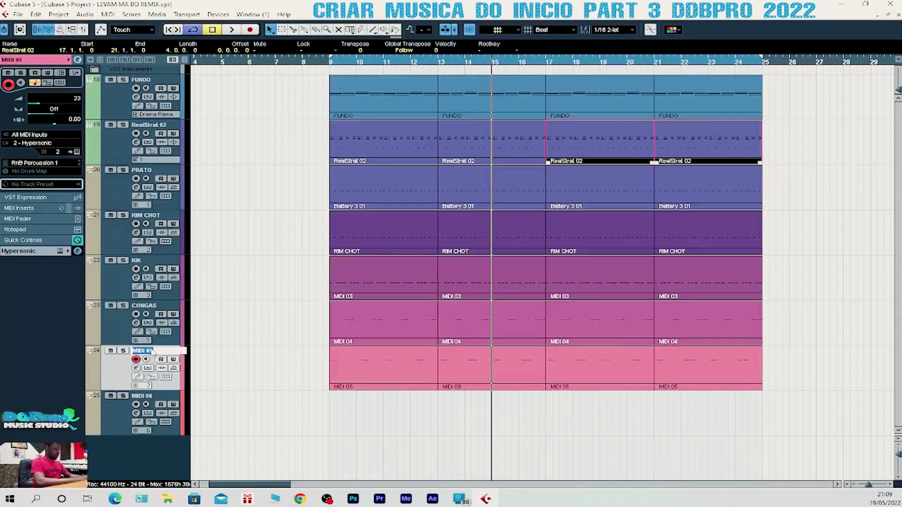
{"action": "type", "text": "CABASA"}
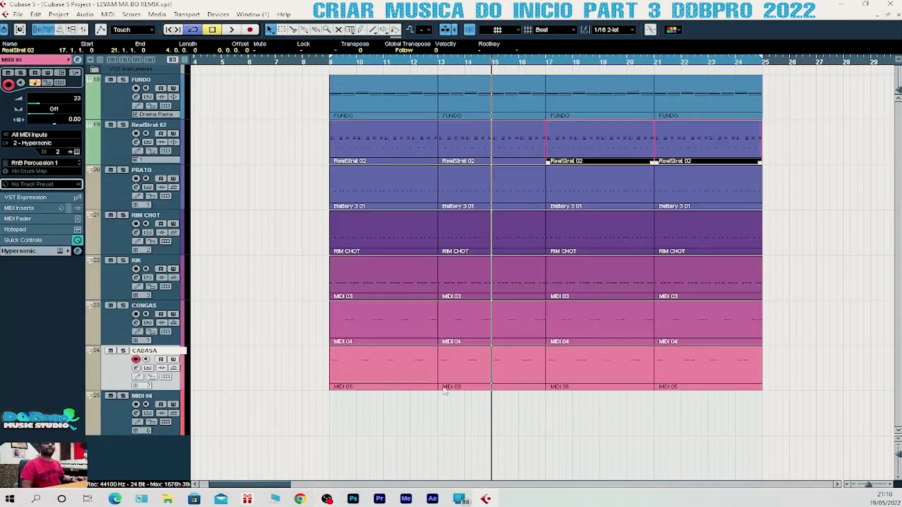
{"action": "left_click", "coordinate": [433, 417]}
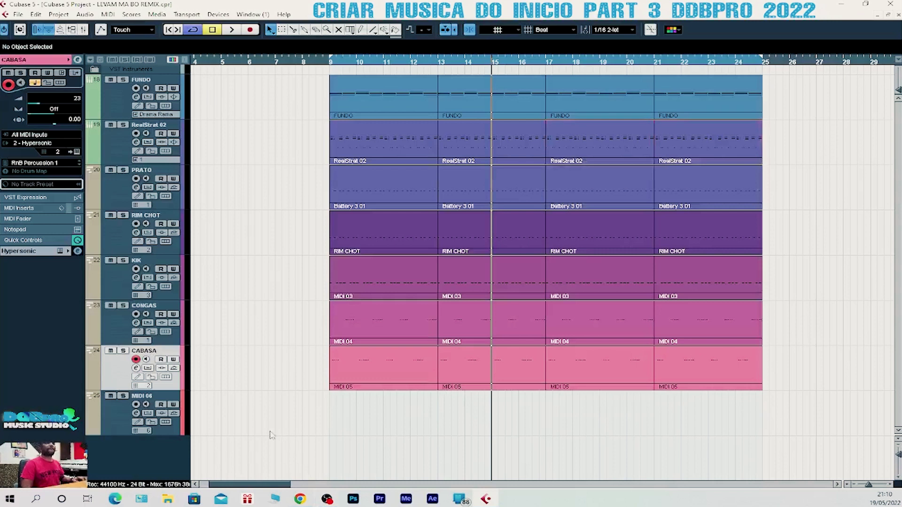
- Route the MIDI 06 track's output to 2 - Hypersonic on MIDI channel 3
{"action": "left_click", "coordinate": [118, 413]}
{"action": "left_click", "coordinate": [32, 143]}
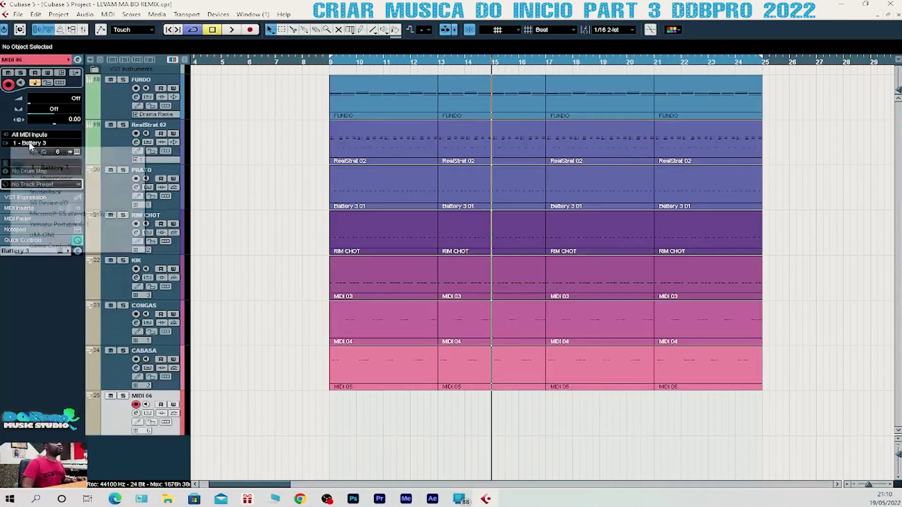
{"action": "left_click", "coordinate": [54, 178]}
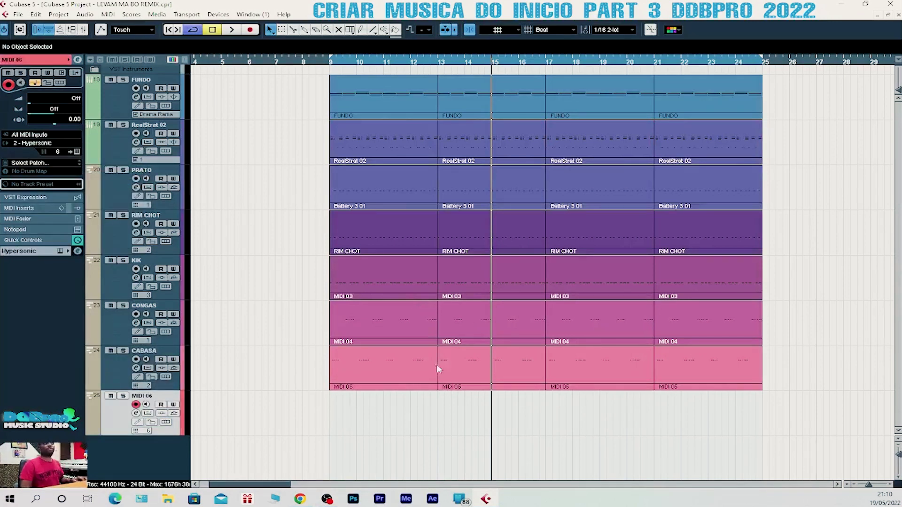
{"action": "left_click", "coordinate": [60, 152]}
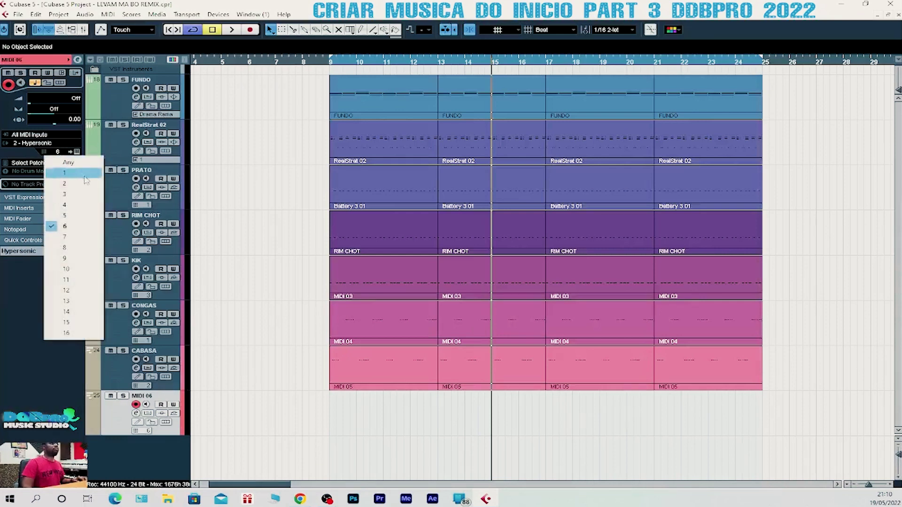
{"action": "left_click", "coordinate": [68, 194]}
- Load the Concert Hall Grand Piano patch from Acoustic Pianos into Hypersonic slot 3 and close the instrument window
{"action": "left_click", "coordinate": [77, 152]}
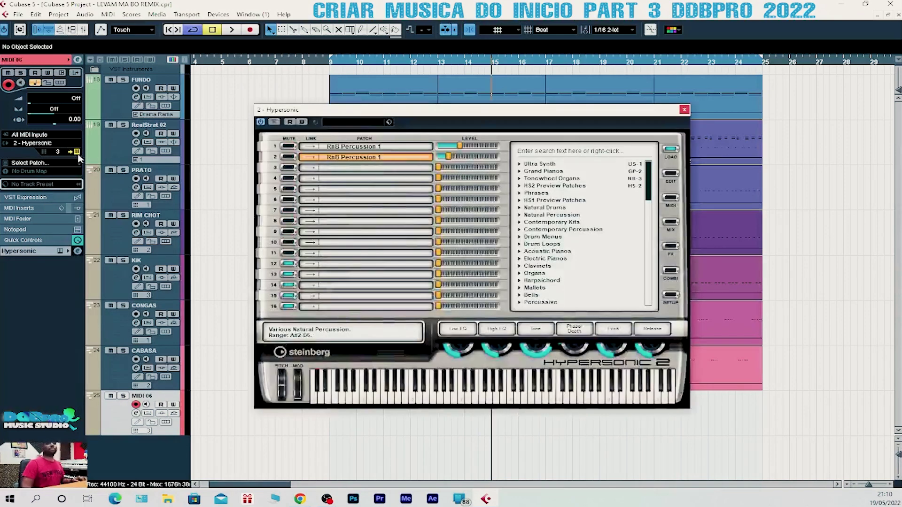
{"action": "left_click", "coordinate": [347, 169]}
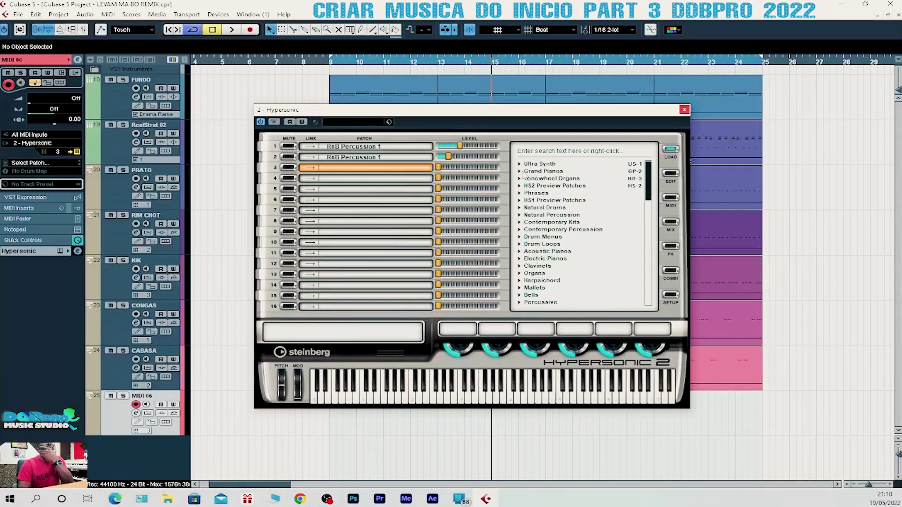
{"action": "scroll", "coordinate": [567, 210], "scroll_direction": "down", "scroll_amount": 1}
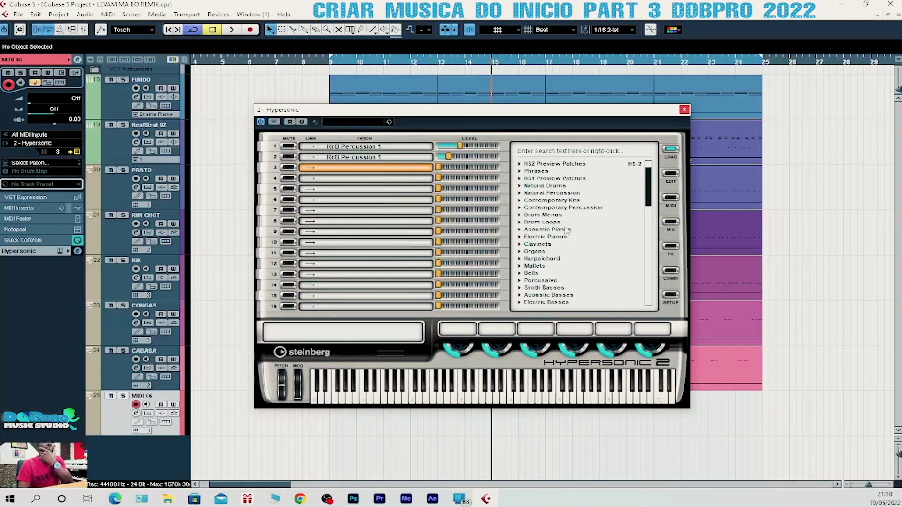
{"action": "left_click", "coordinate": [519, 229]}
{"action": "scroll", "coordinate": [587, 243], "scroll_direction": "down", "scroll_amount": 2}
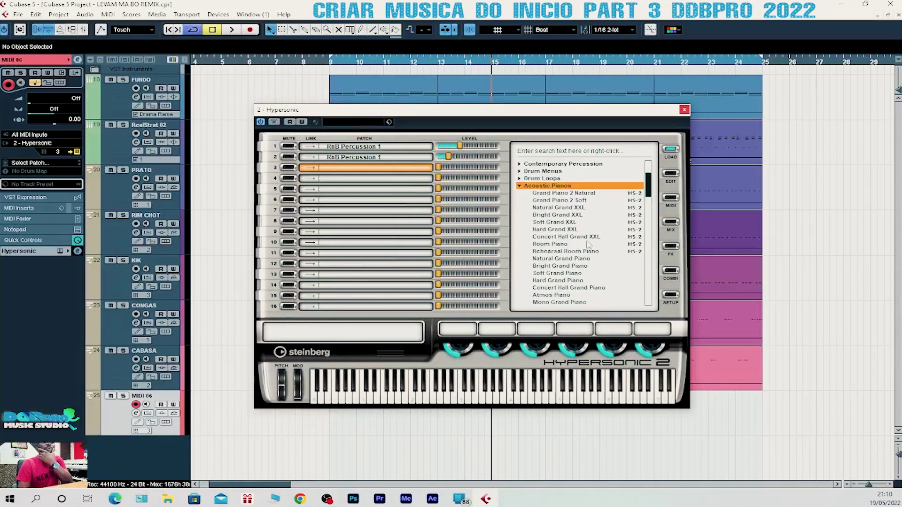
{"action": "scroll", "coordinate": [591, 246], "scroll_direction": "down", "scroll_amount": 1}
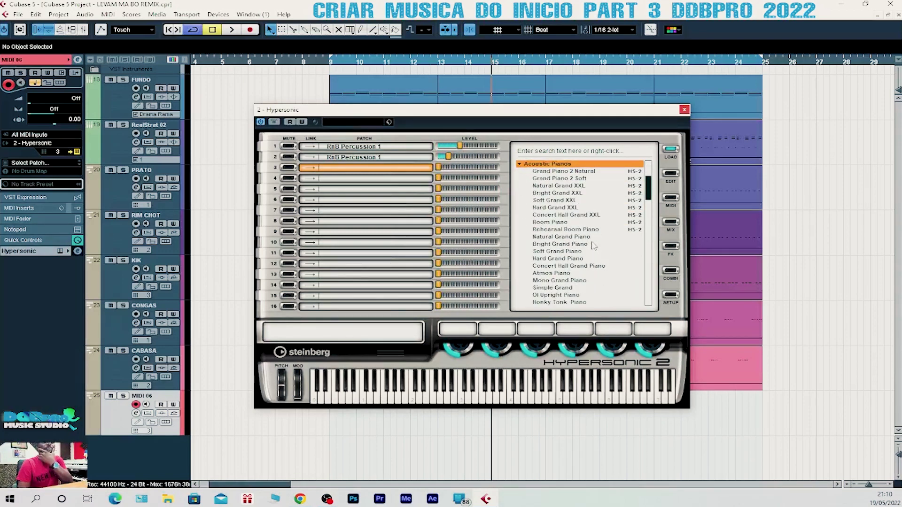
{"action": "left_click", "coordinate": [584, 267]}
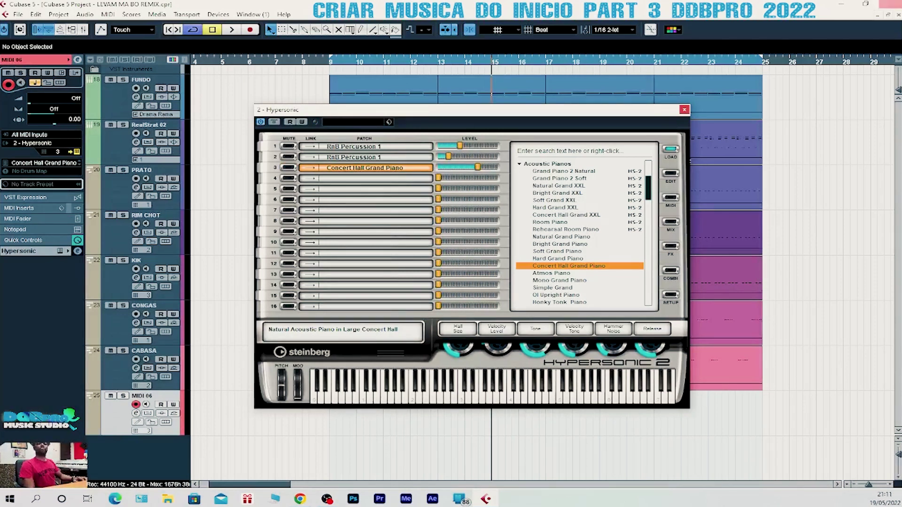
{"action": "left_click", "coordinate": [684, 110]}
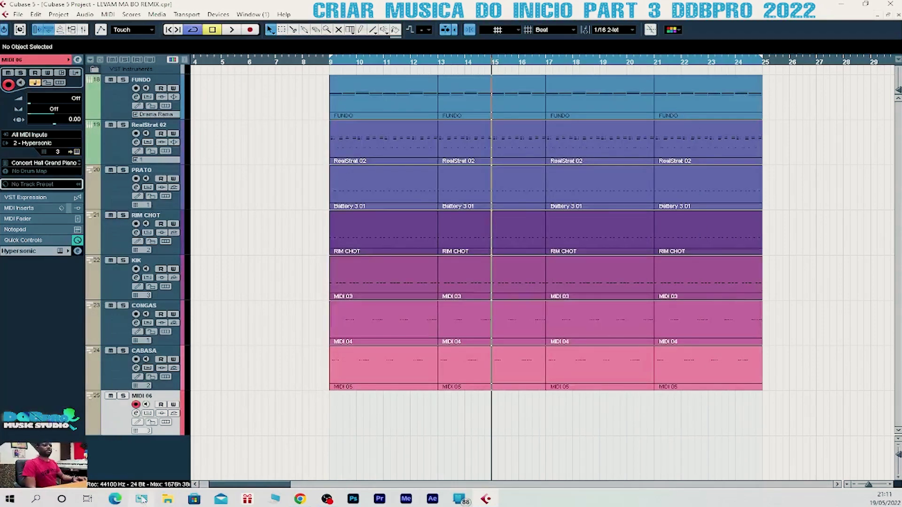
- Move the MIDI 06 track directly below RealStrat 02 and set its mixer volume to 70
{"action": "left_click_drag", "start_coordinate": [115, 416], "coordinate": [108, 186]}
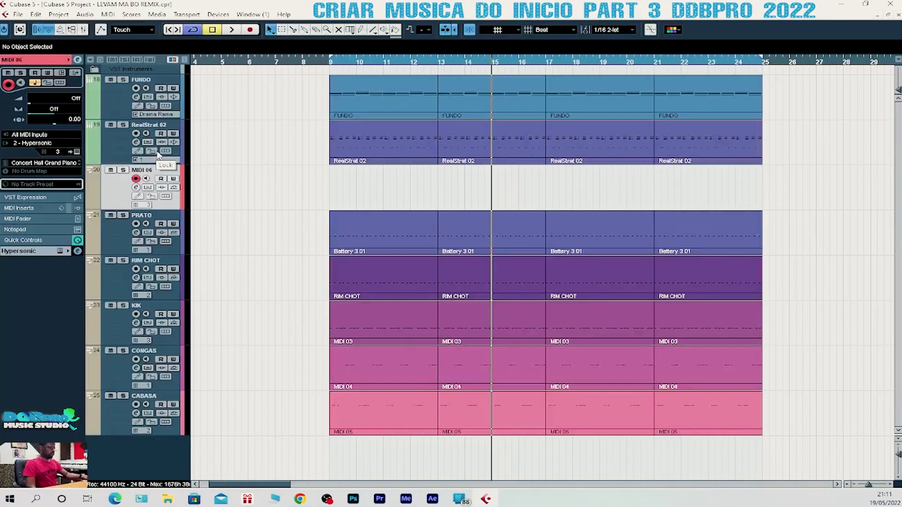
{"action": "key", "text": "F3"}
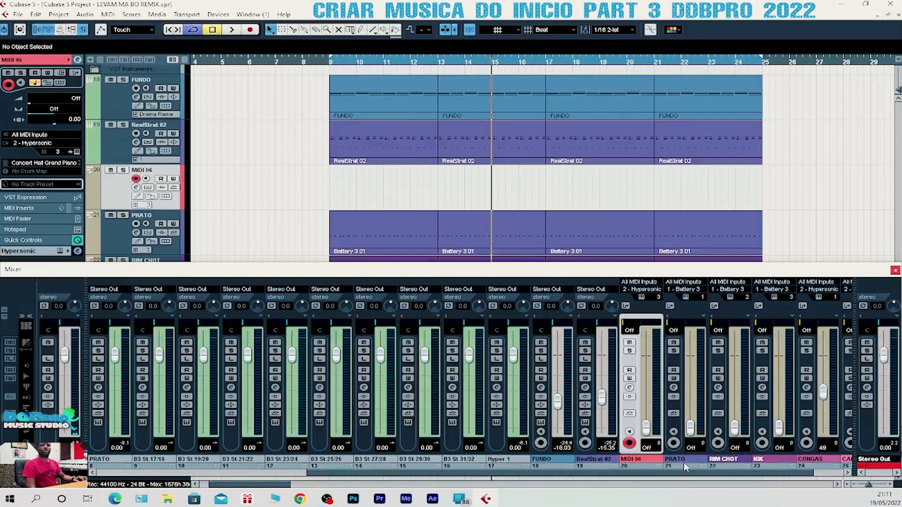
{"action": "left_click_drag", "start_coordinate": [650, 431], "coordinate": [643, 372]}
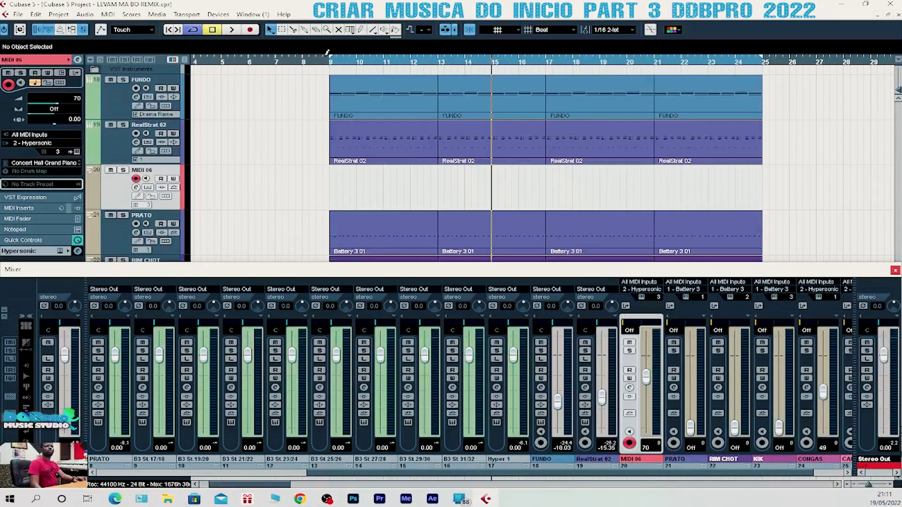
- Record a piano part on the MIDI 06 track over the bar 9 to 25 loop, and stop recording
{"action": "left_click", "coordinate": [358, 63]}
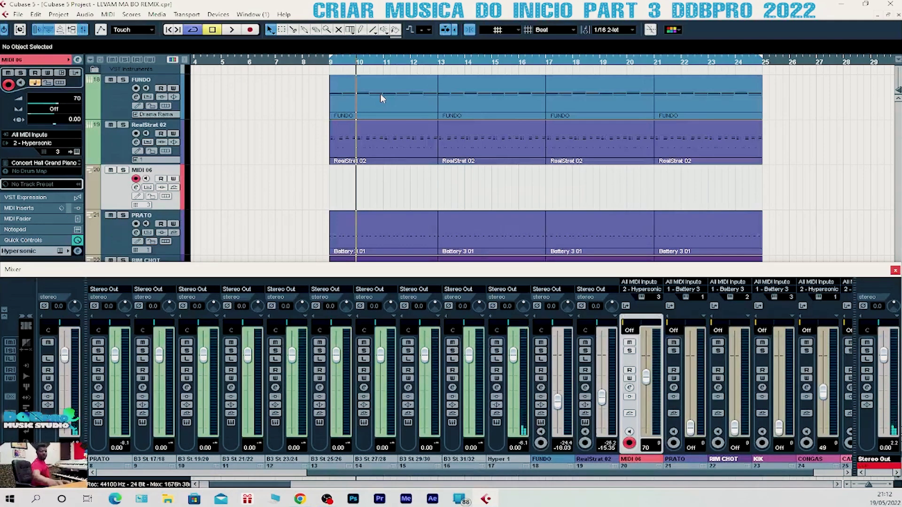
{"action": "key", "text": "KP_Multiply"}
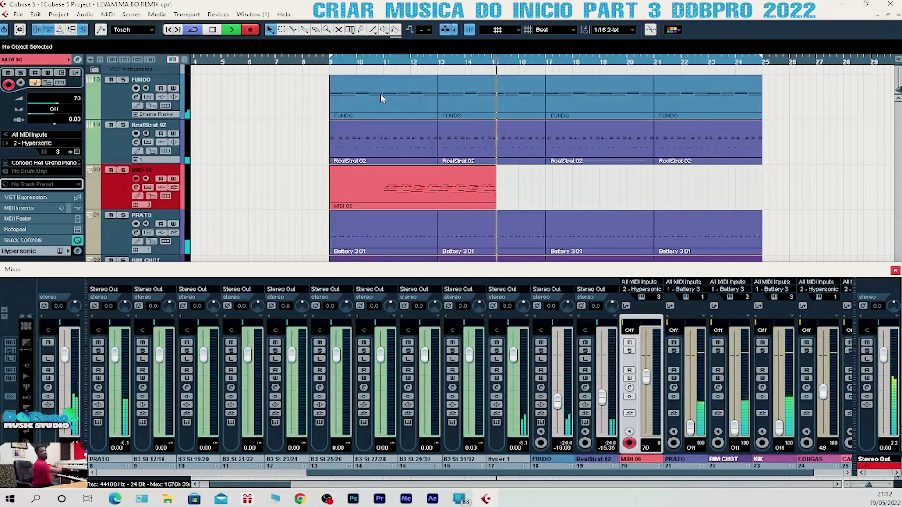
{"action": "key", "text": "space"}
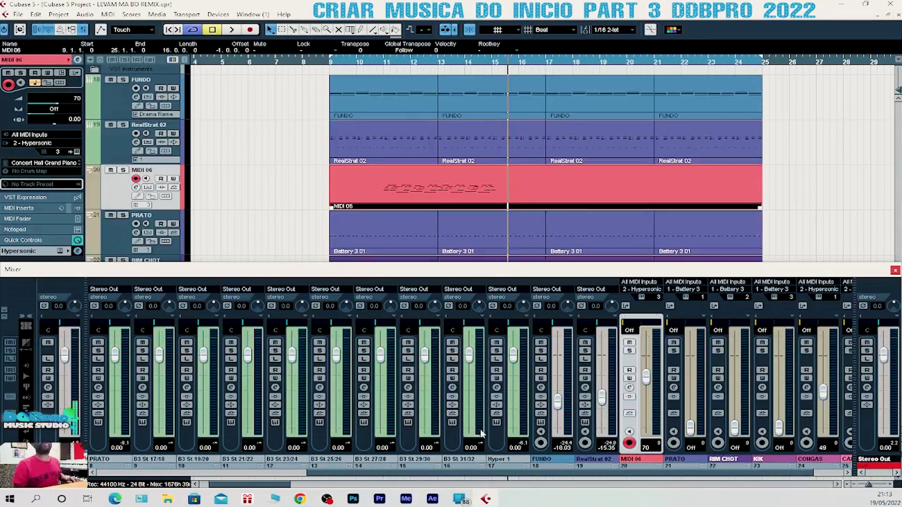
- Open the MIDI 06 piano part in the Key Editor around bar 13 and hide the mixer
{"action": "left_click", "coordinate": [444, 63]}
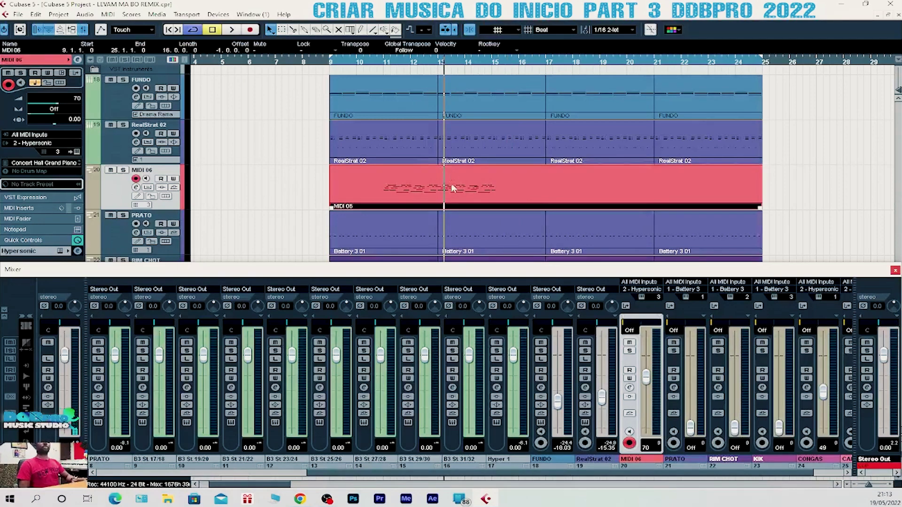
{"action": "left_click", "coordinate": [441, 63]}
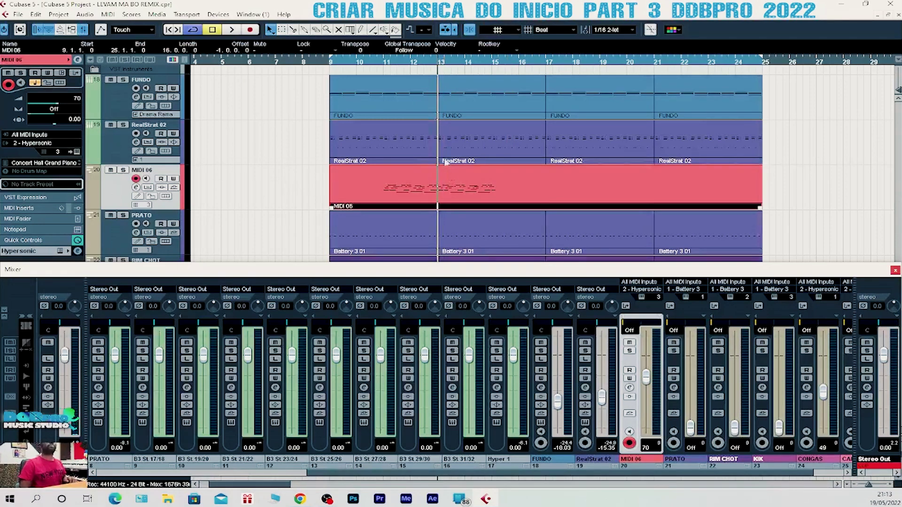
{"action": "double_click", "coordinate": [459, 193]}
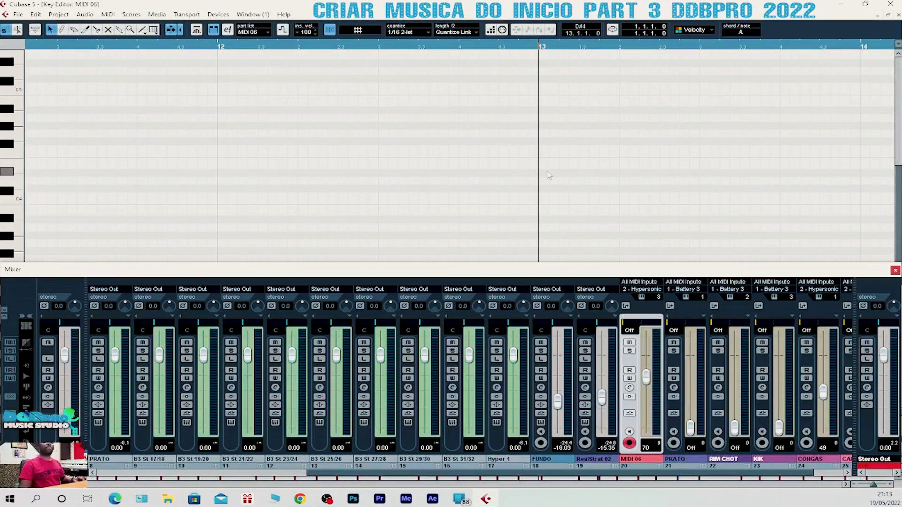
{"action": "key", "text": "F3"}
{"action": "scroll", "coordinate": [663, 252], "scroll_direction": "down", "scroll_amount": 5}
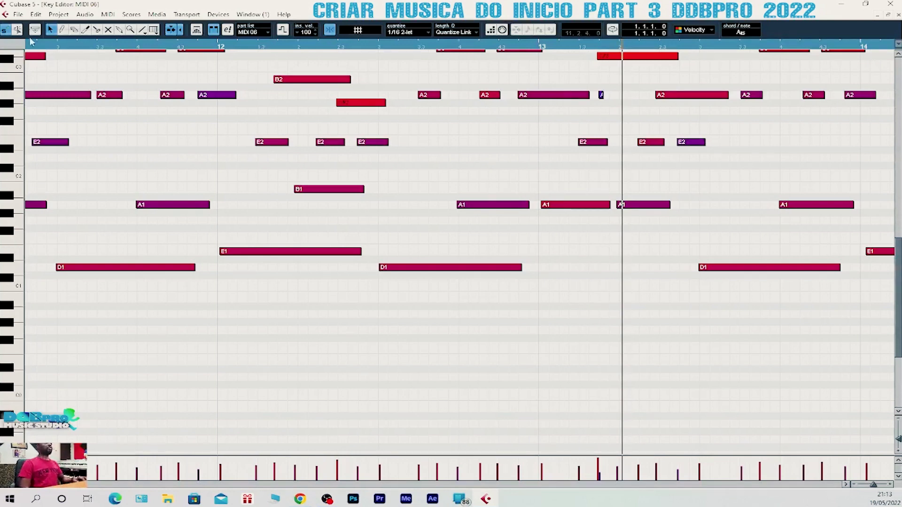
- Select all notes of the MIDI 06 part and quantize them with the 1/16 2-let setting
{"action": "left_click", "coordinate": [541, 47]}
{"action": "scroll", "coordinate": [575, 272], "scroll_direction": "up", "scroll_amount": 6}
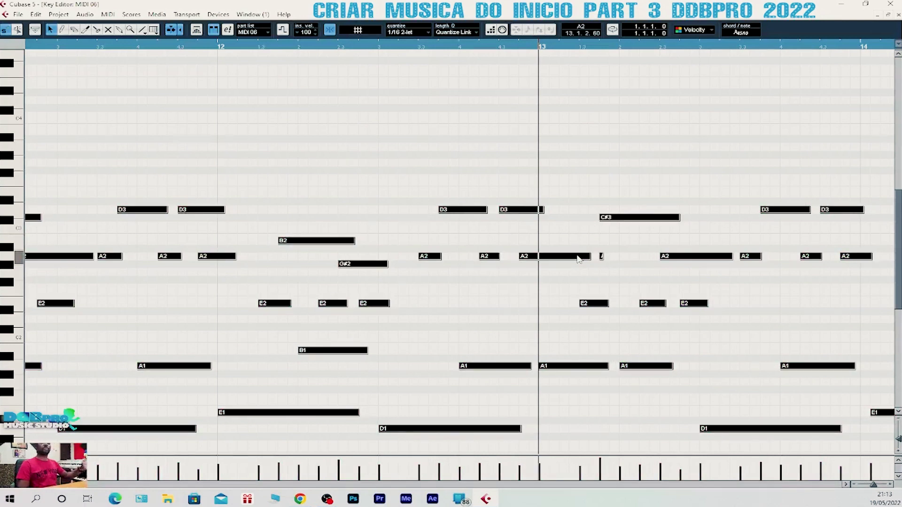
{"action": "scroll", "coordinate": [620, 231], "scroll_direction": "down", "scroll_amount": 3}
{"action": "left_click", "coordinate": [553, 151]}
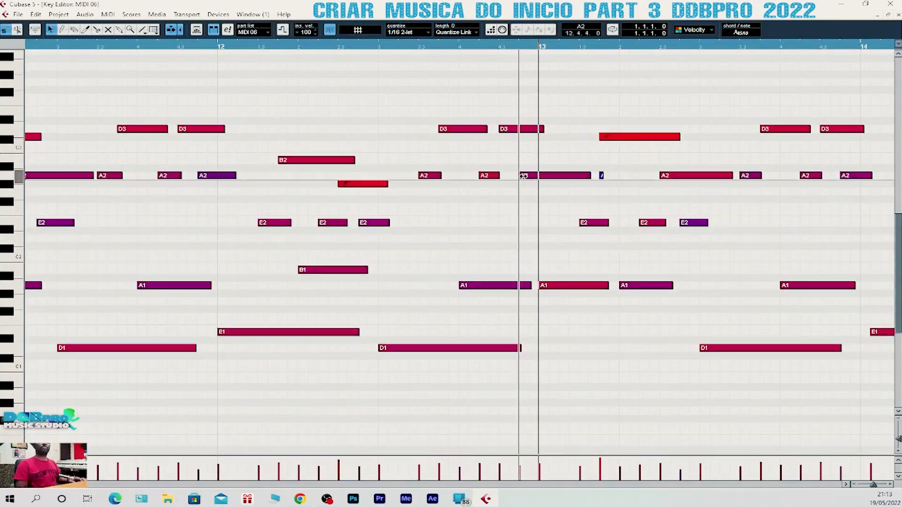
- Trim the start of the A2 note crossing bar 13 and the end of the overlapping D3 note to the bar 13 line
{"action": "left_click_drag", "start_coordinate": [523, 177], "coordinate": [539, 176]}
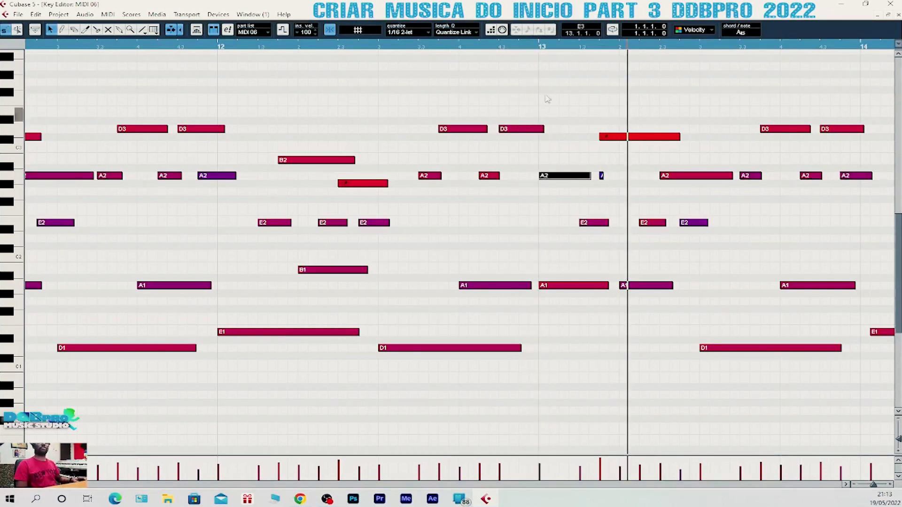
{"action": "scroll", "coordinate": [562, 151], "scroll_direction": "down", "scroll_amount": 3}
{"action": "left_click", "coordinate": [536, 49]}
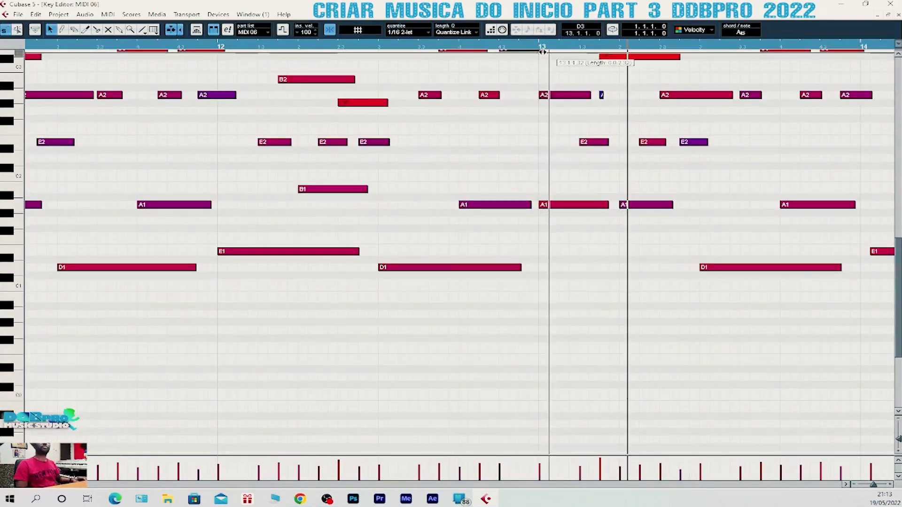
- Delete the very short stray A2 note in the first beat of bar 13
{"action": "scroll", "coordinate": [604, 187], "scroll_direction": "up", "scroll_amount": 3}
{"action": "left_click", "coordinate": [601, 183]}
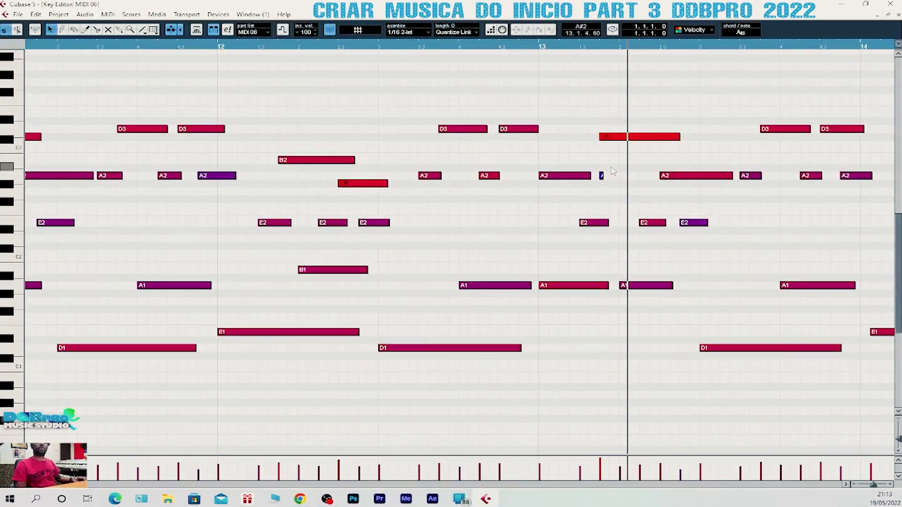
{"action": "left_click", "coordinate": [611, 137]}
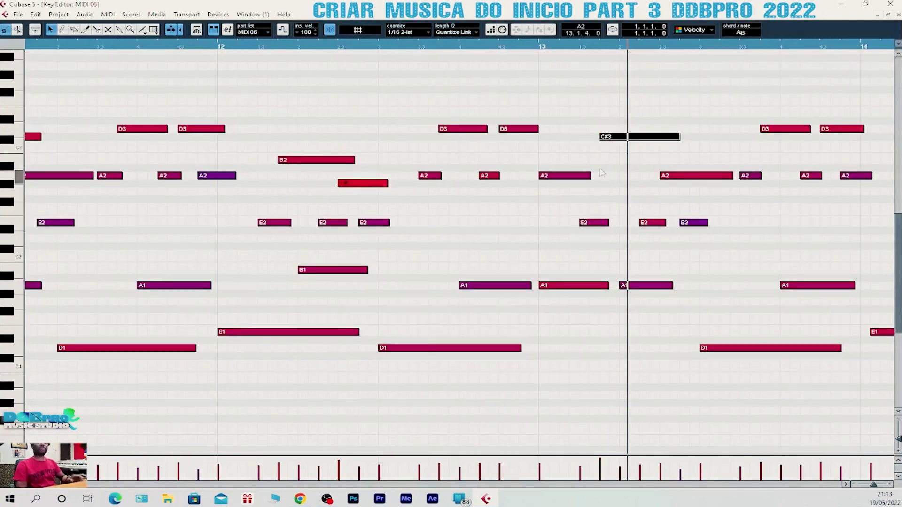
- Play the part repeatedly from bar 13 into bar 14 to check the timing of the piano notes
{"action": "left_click", "coordinate": [599, 46]}
{"action": "left_click", "coordinate": [579, 47]}
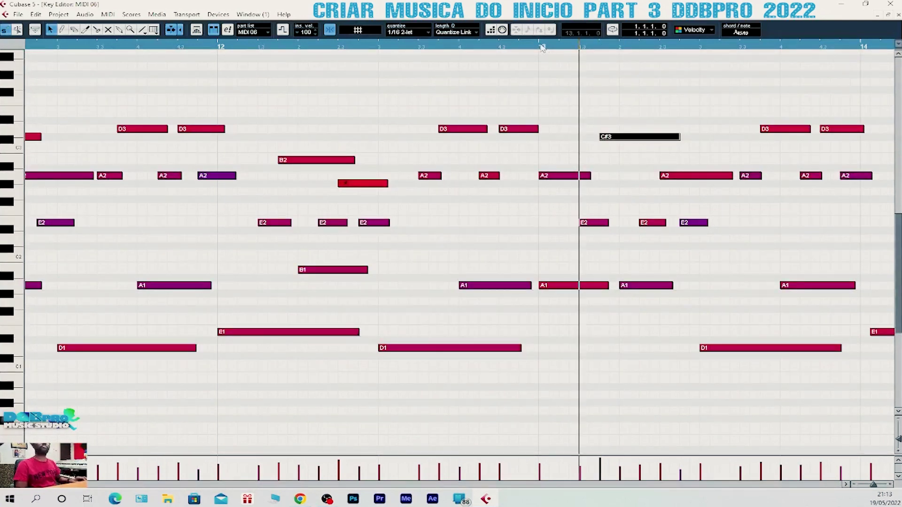
{"action": "left_click", "coordinate": [542, 47]}
{"action": "key", "text": "space"}
{"action": "key", "text": "space"}
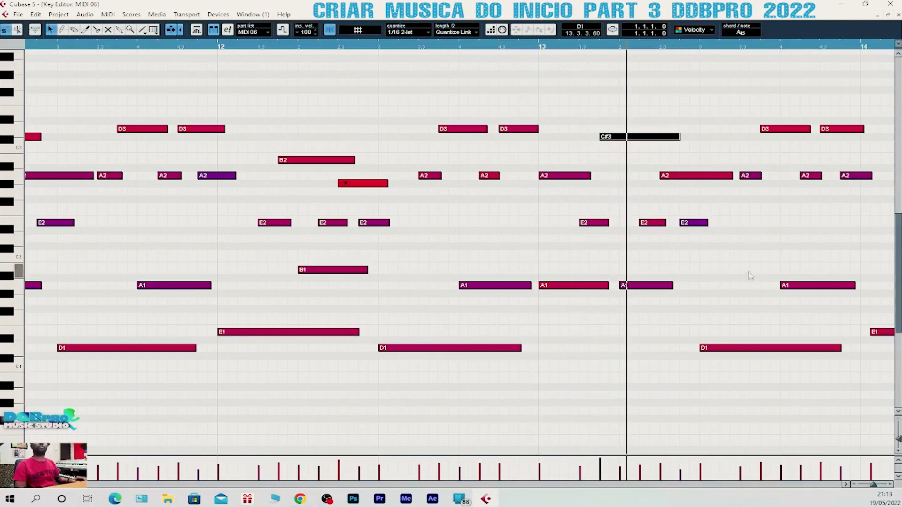
{"action": "key", "text": "space"}
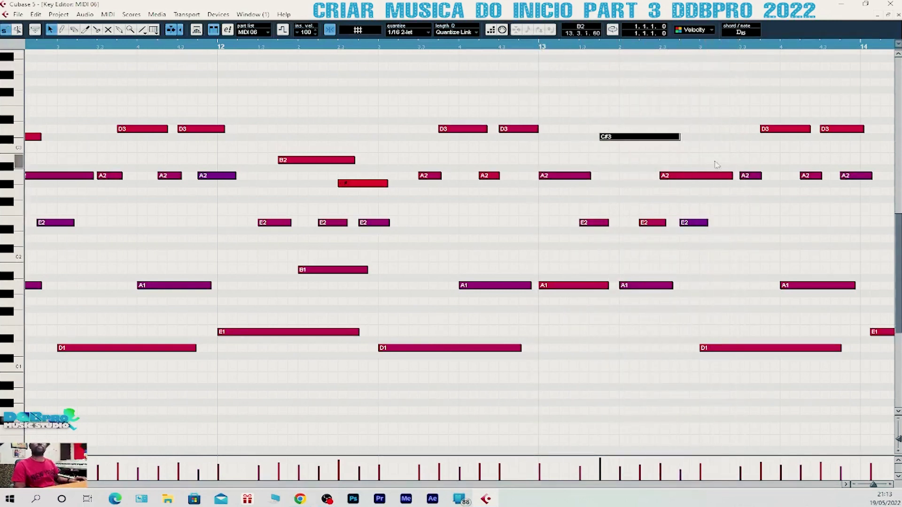
{"action": "key", "text": "space"}
{"action": "left_click", "coordinate": [661, 47]}
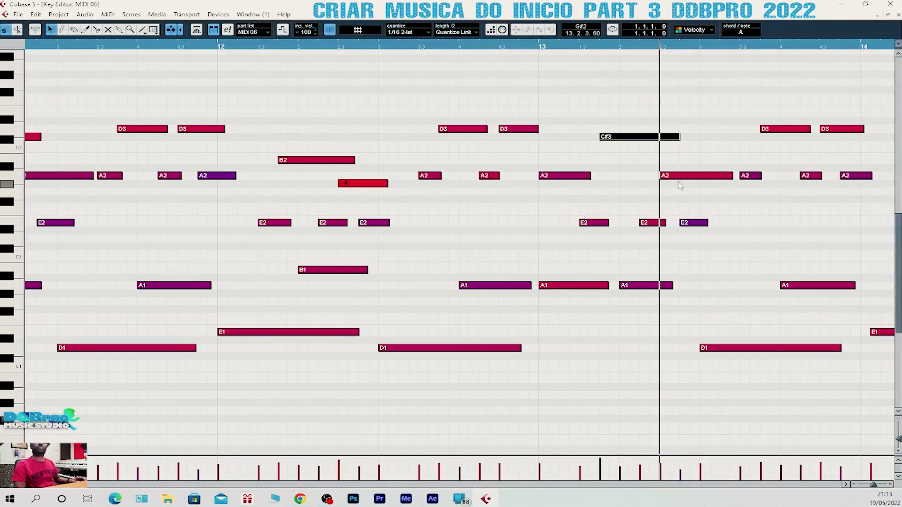
{"action": "left_click", "coordinate": [540, 47]}
{"action": "key", "text": "space"}
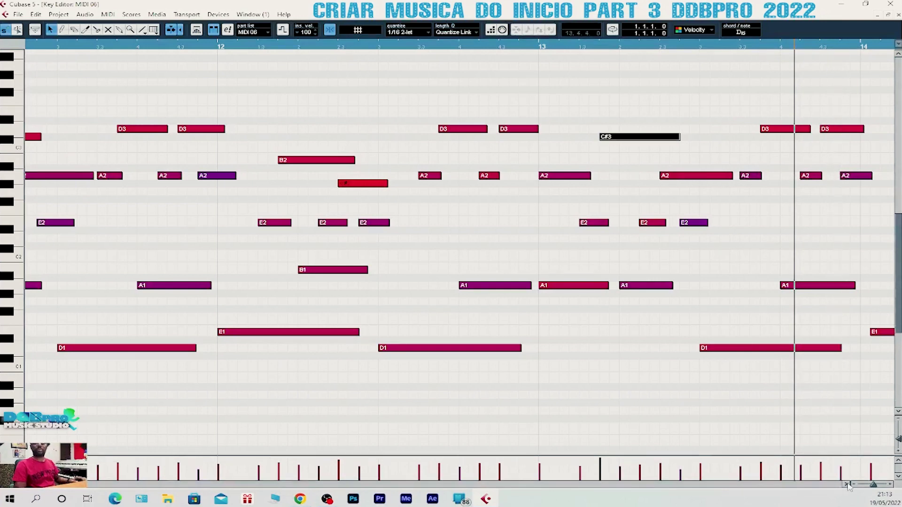
{"action": "scroll", "coordinate": [388, 153], "scroll_direction": "down", "scroll_amount": 3}
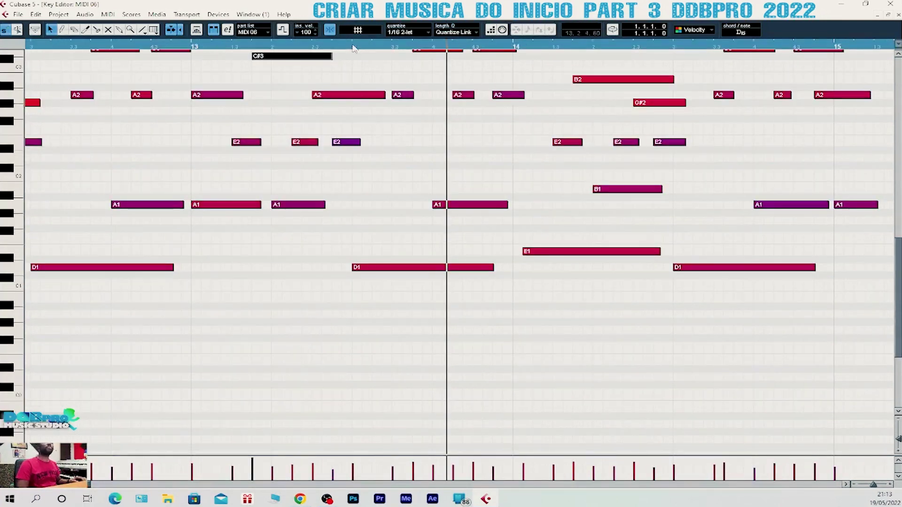
{"action": "key", "text": "KP_Decimal"}
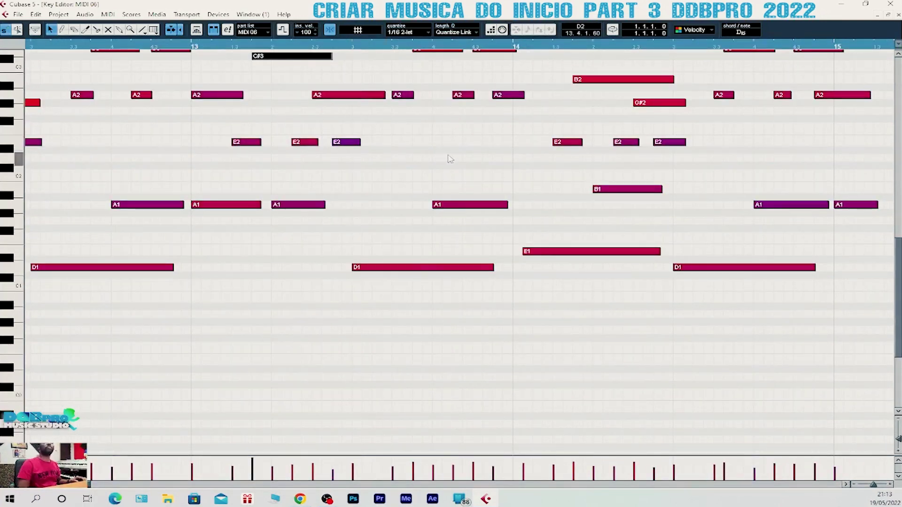
{"action": "left_click", "coordinate": [565, 187]}
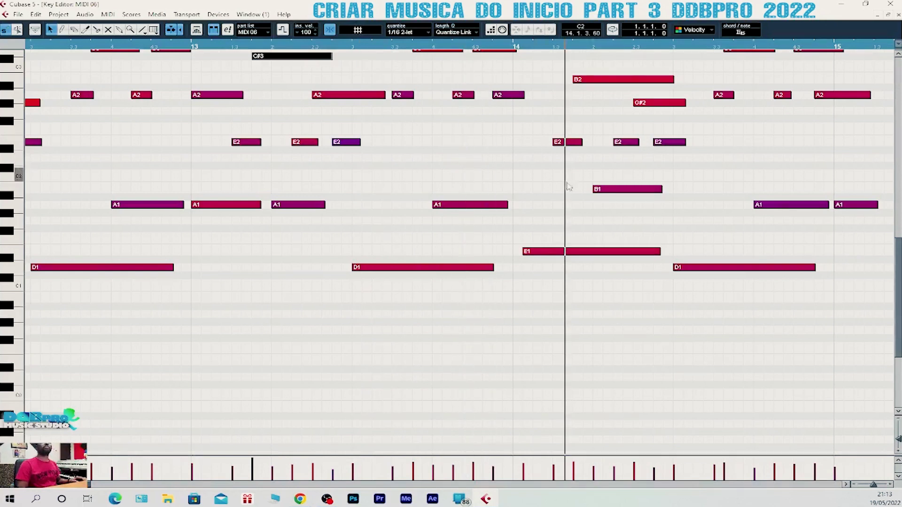
- Move the late E1 note to the start of bar 14 and shorten the overlapping A2 note to end at that bar line
{"action": "left_click_drag", "start_coordinate": [548, 250], "coordinate": [541, 256]}
{"action": "scroll", "coordinate": [553, 227], "scroll_direction": "up", "scroll_amount": 3}
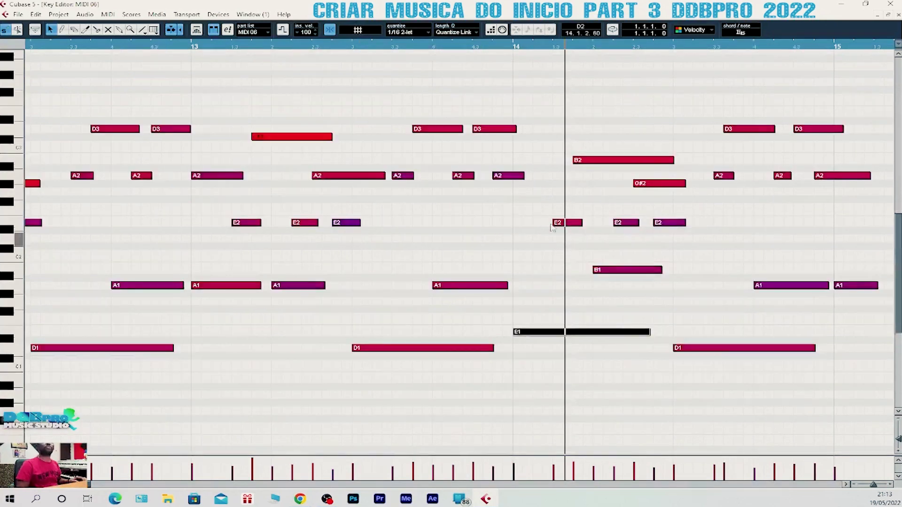
{"action": "left_click_drag", "start_coordinate": [523, 176], "coordinate": [513, 176]}
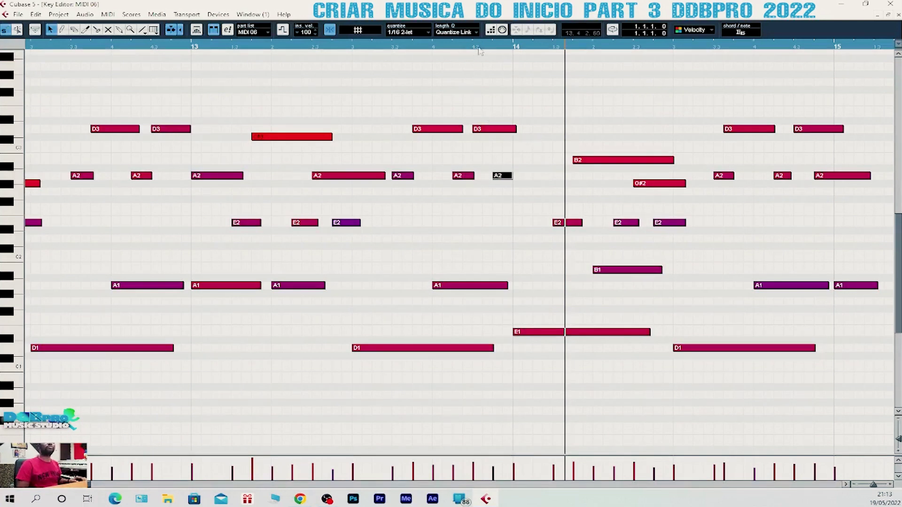
- Audition the phrase from beat 3 of bar 13 and move the first of the two D3 notes before bar 15 slightly later onto the grid
{"action": "left_click", "coordinate": [492, 47]}
{"action": "left_click", "coordinate": [354, 47]}
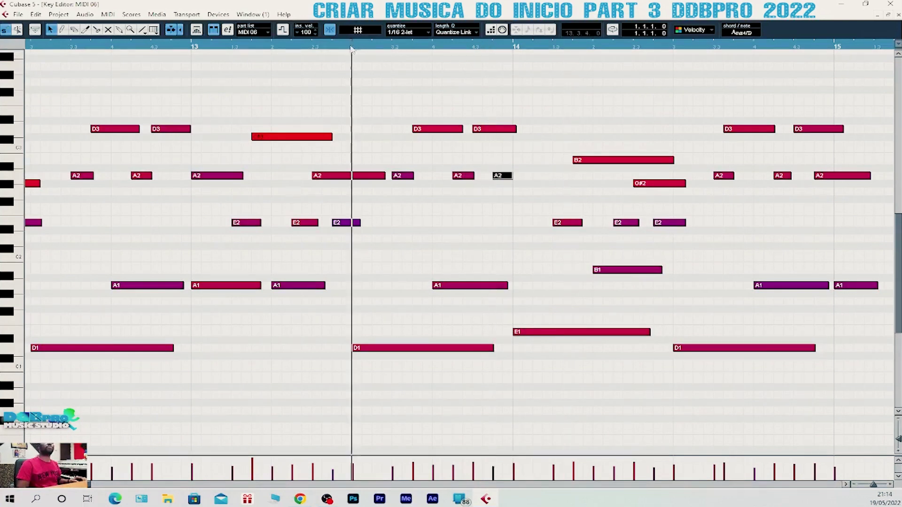
{"action": "key", "text": "space"}
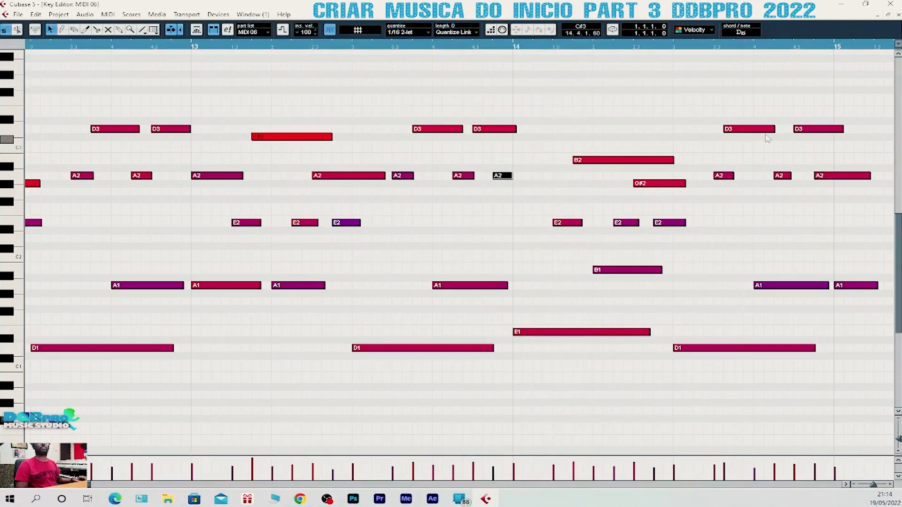
{"action": "key", "text": "space"}
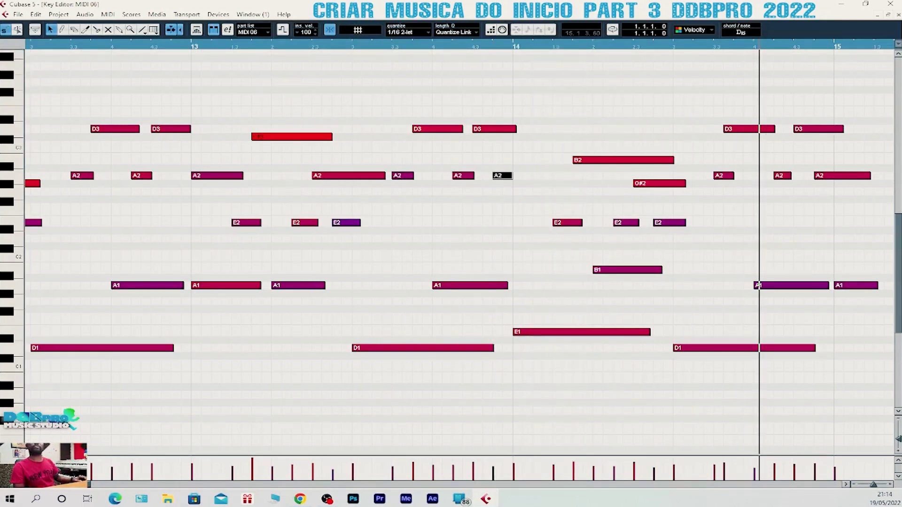
{"action": "left_click_drag", "start_coordinate": [742, 129], "coordinate": [753, 129]}
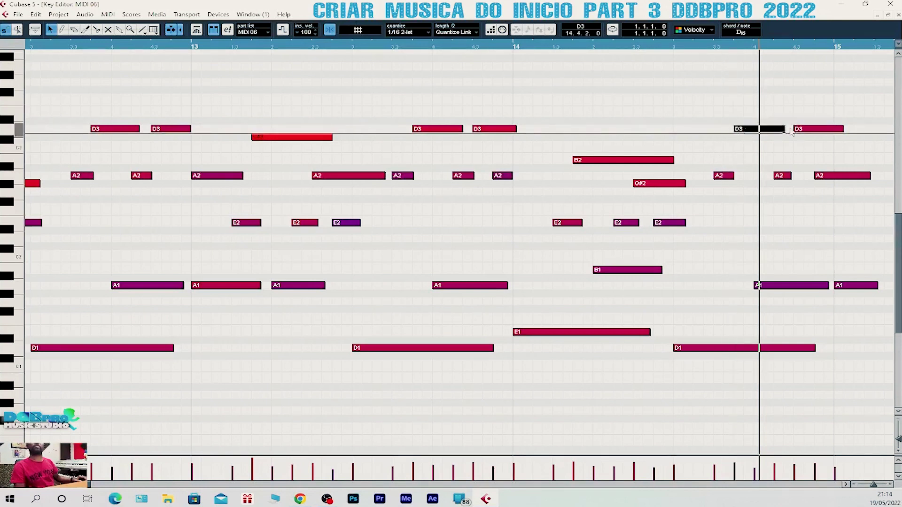
{"action": "left_click", "coordinate": [714, 46]}
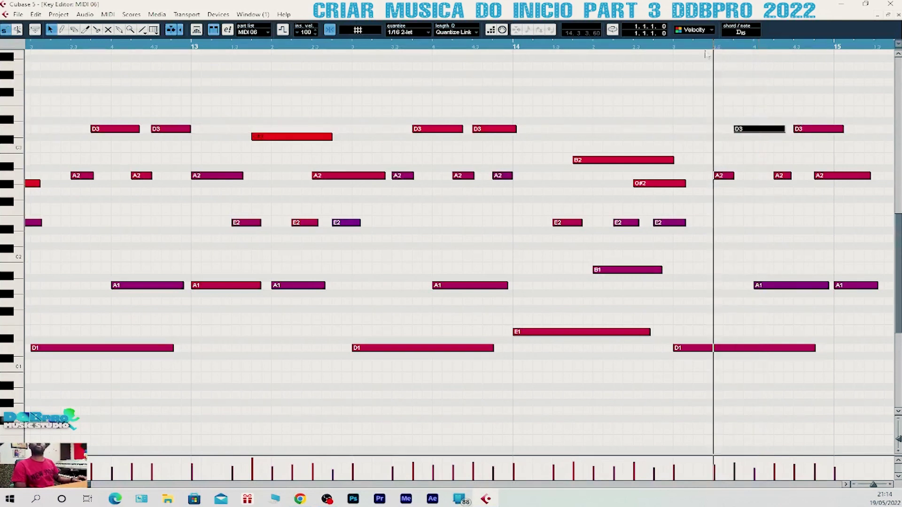
{"action": "left_click", "coordinate": [517, 47]}
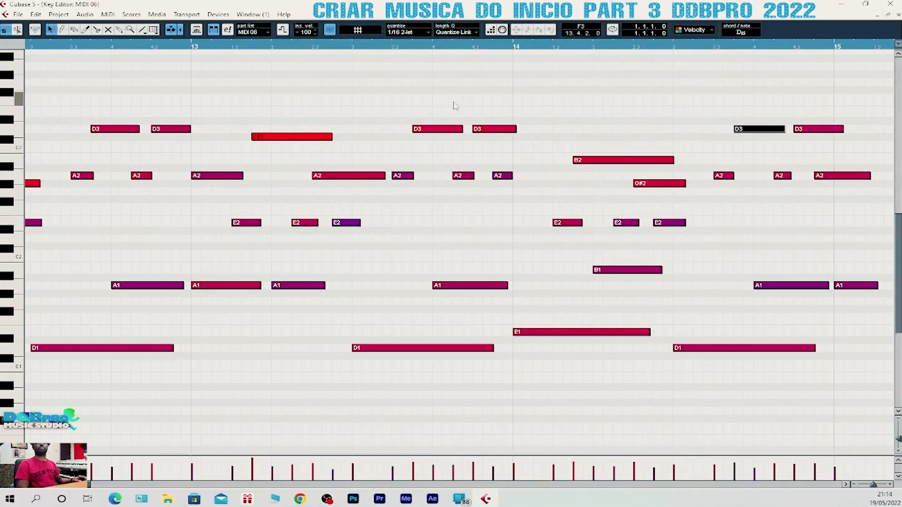
- Shorten the A2 note crossing bar 15 to end at the bar line, and shorten the A1 note just before bar 15
{"action": "left_click", "coordinate": [143, 176]}
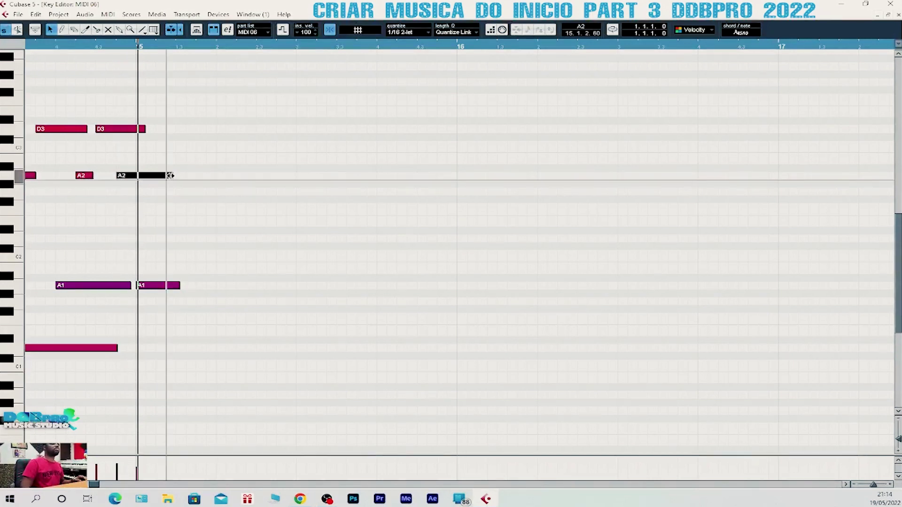
{"action": "left_click_drag", "start_coordinate": [172, 177], "coordinate": [131, 188]}
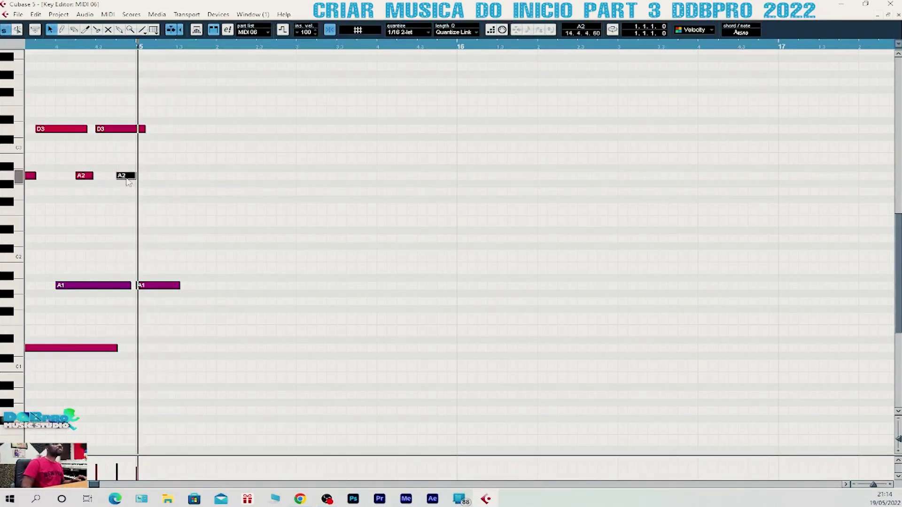
{"action": "left_click_drag", "start_coordinate": [124, 286], "coordinate": [116, 287]}
- Play the transition from beat 4 of bar 14 and delete the A1 note starting at bar 15
{"action": "left_click", "coordinate": [56, 47]}
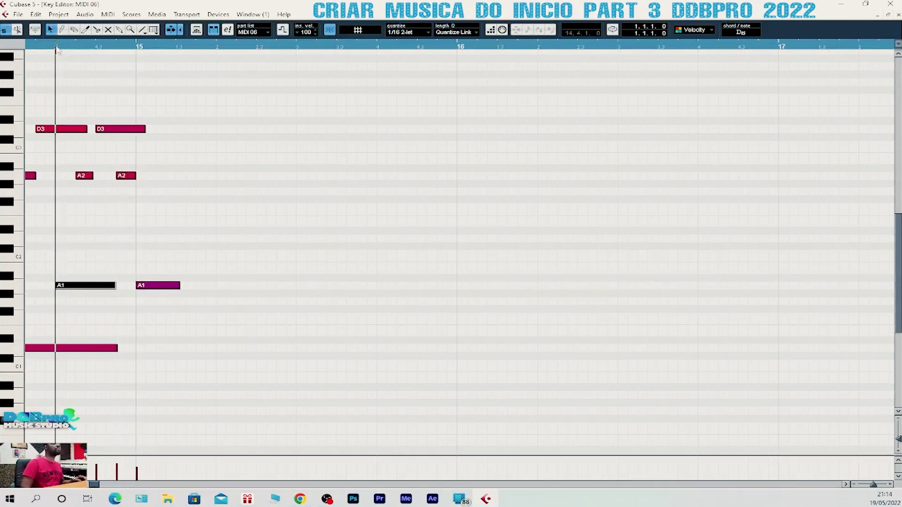
{"action": "key", "text": "space"}
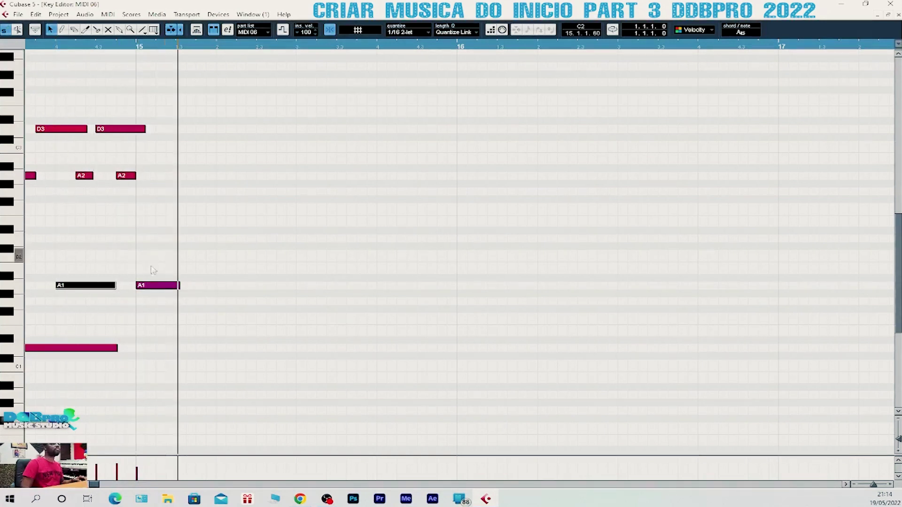
{"action": "left_click", "coordinate": [158, 286]}
{"action": "key", "text": "Delete"}
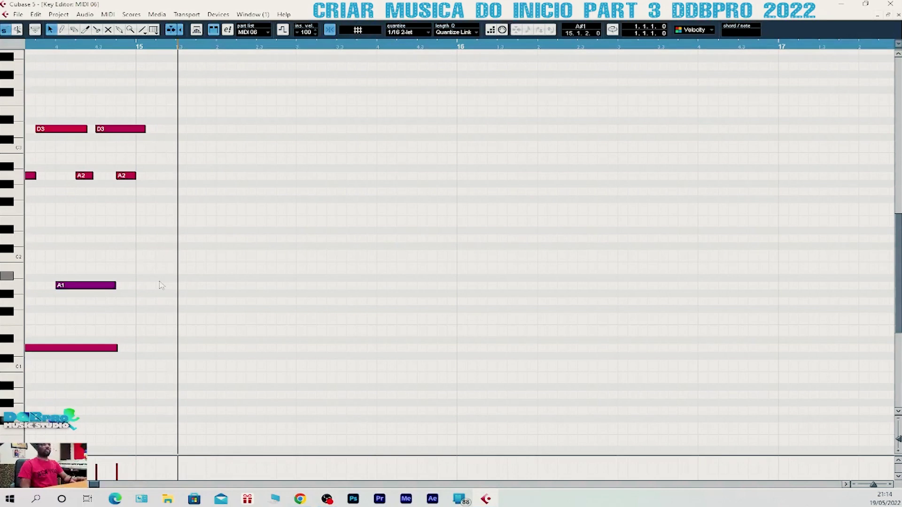
- Shorten the last D3 note to end at bar 15 and return to the project arrangement
{"action": "key", "text": "Return"}
{"action": "double_click", "coordinate": [352, 174]}
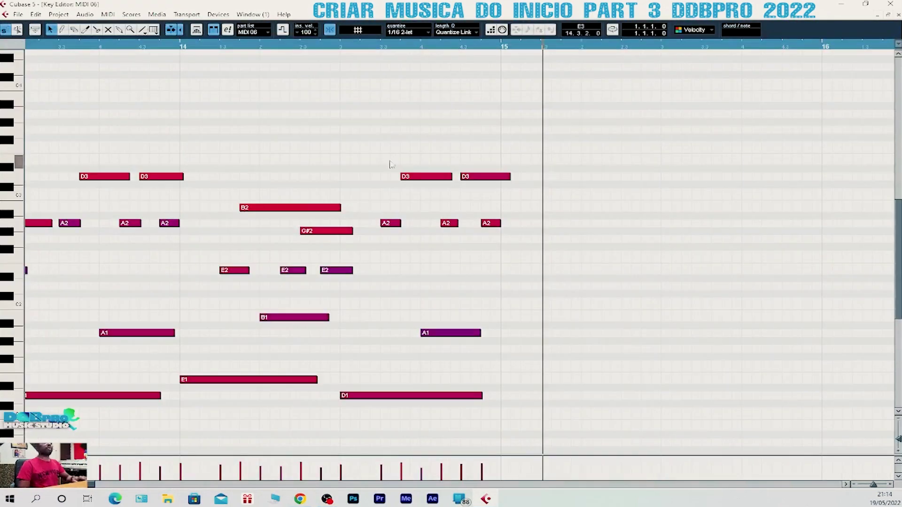
{"action": "left_click_drag", "start_coordinate": [509, 178], "coordinate": [500, 186]}
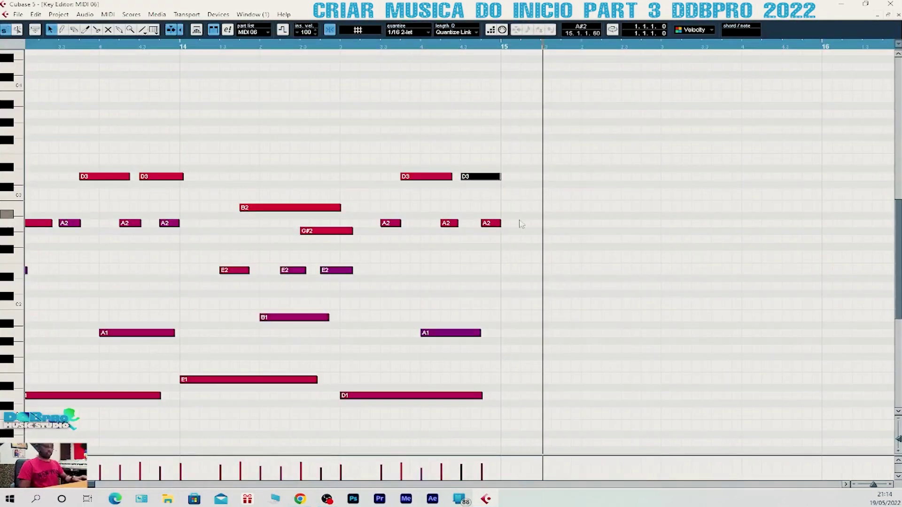
{"action": "key", "text": "Return"}
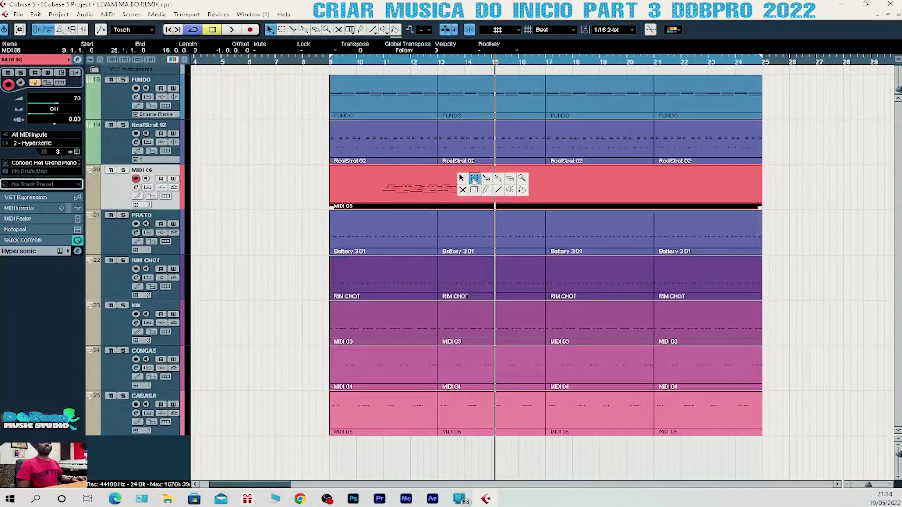
- Split the MIDI 06 part at bars 13 and 15 and delete the pieces outside those two bars
{"action": "left_click", "coordinate": [439, 191]}
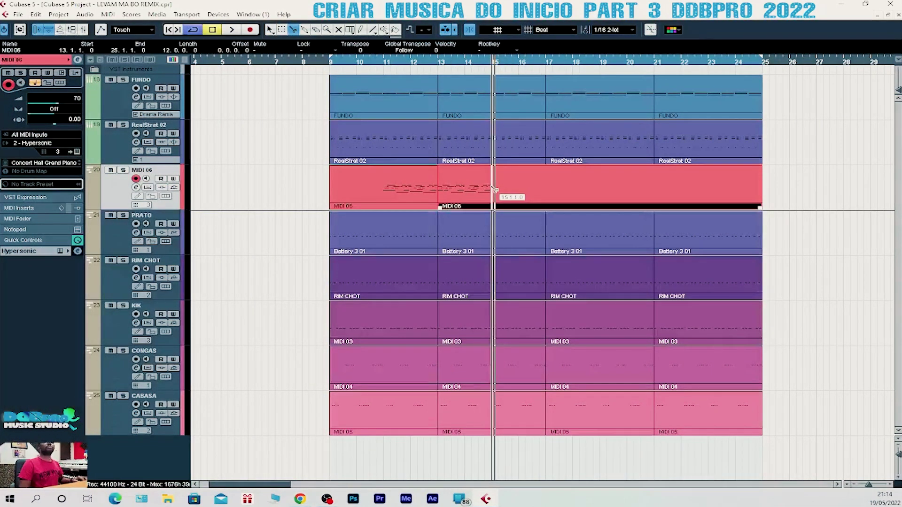
{"action": "left_click", "coordinate": [508, 192]}
{"action": "key", "text": "Delete"}
{"action": "key", "text": "1"}
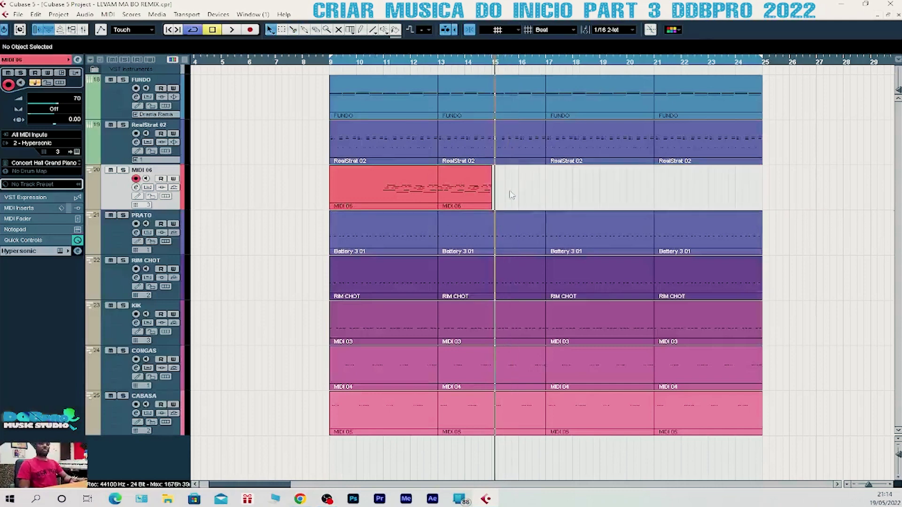
{"action": "left_click", "coordinate": [404, 189]}
{"action": "key", "text": "Delete"}
- Play the trimmed piano phrase from bar 13 with the other tracks and return the cursor to bar 13
{"action": "left_click", "coordinate": [438, 64]}
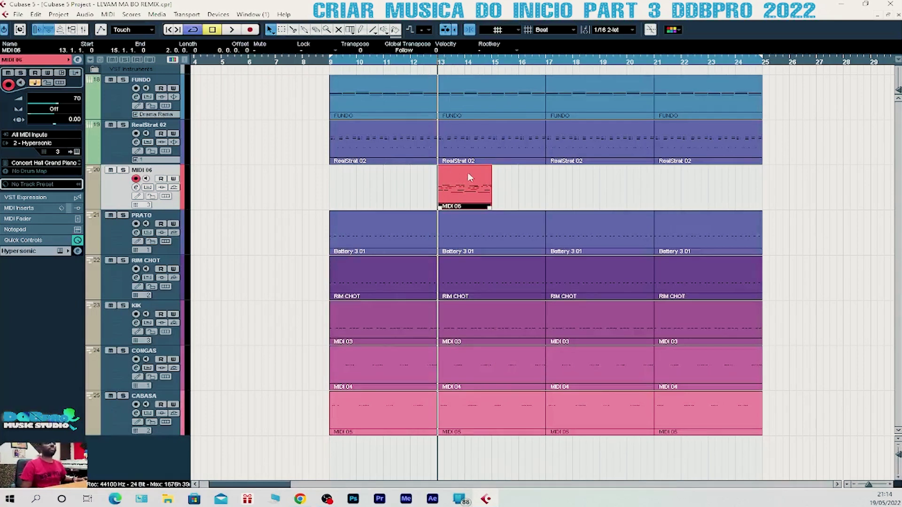
{"action": "key", "text": "space"}
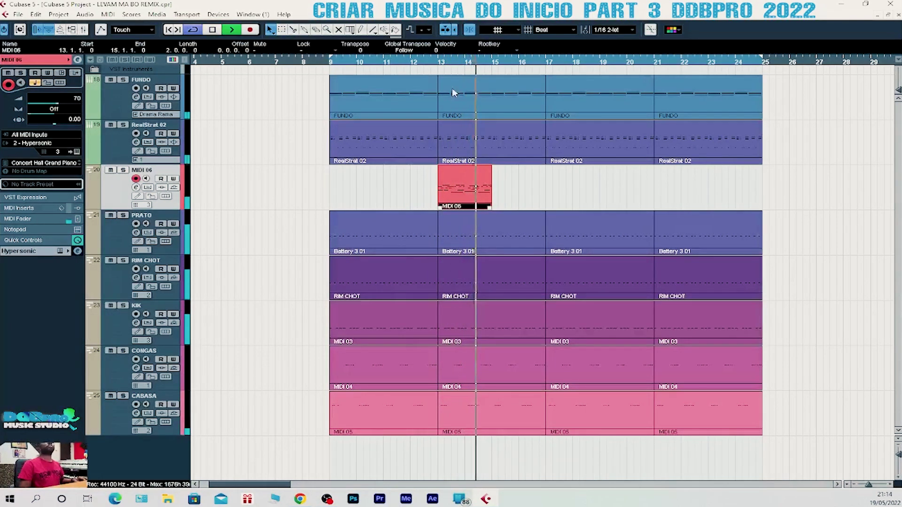
{"action": "key", "text": "space"}
{"action": "left_click", "coordinate": [442, 64]}
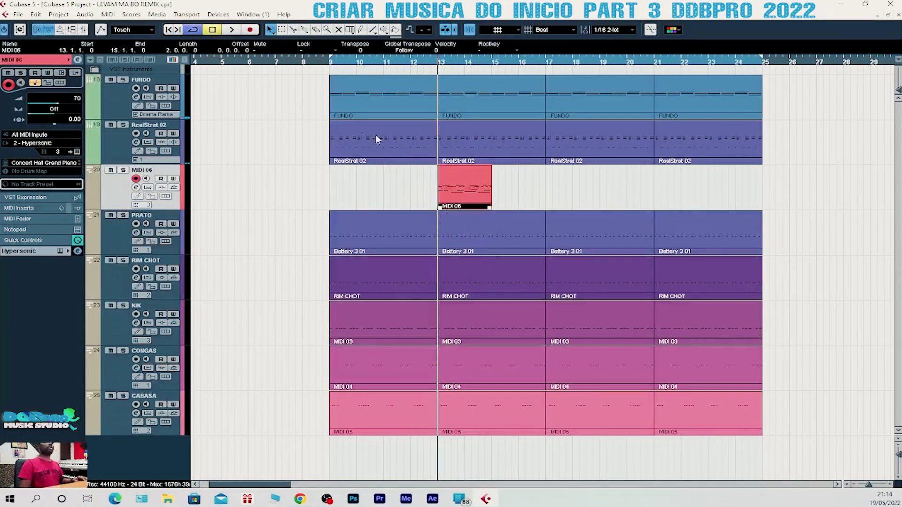
- Apply the Fixed Velocity function to the two-bar piano part and audition it from bar 13
{"action": "left_click", "coordinate": [108, 14]}
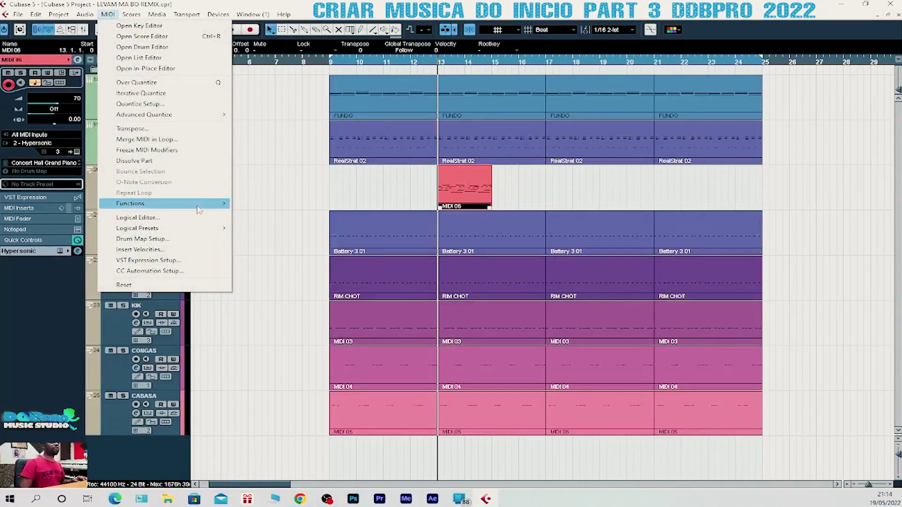
{"action": "mouse_move", "coordinate": [224, 205]}
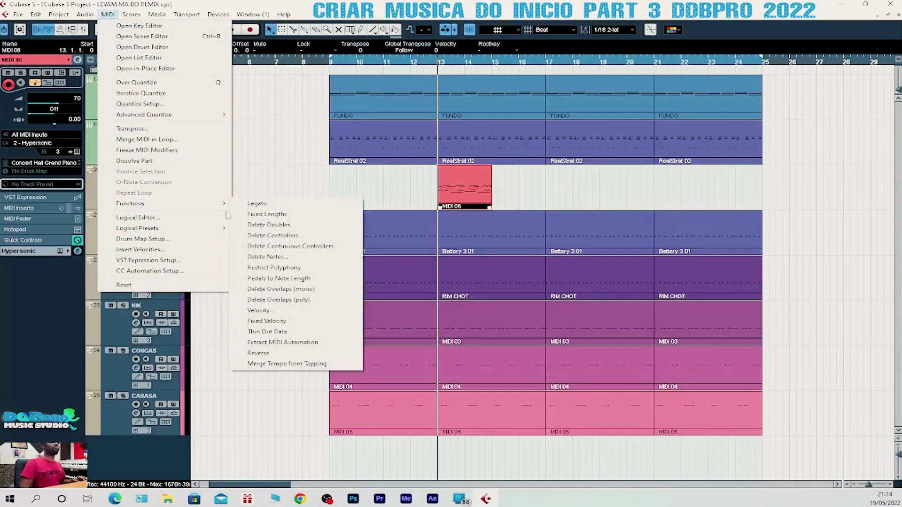
{"action": "left_click", "coordinate": [278, 322]}
{"action": "key", "text": "space"}
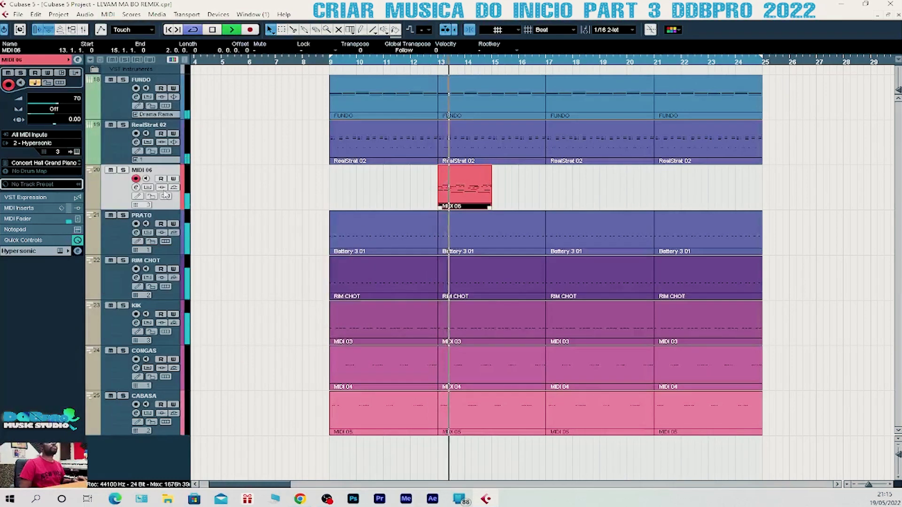
{"action": "key", "text": "space"}
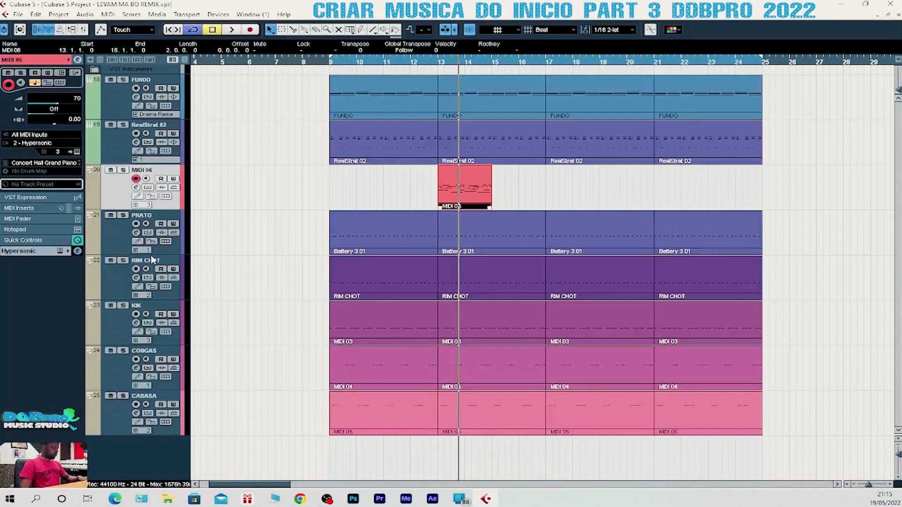
- Show the mixer, play from bar 13 and lower the MIDI 06 channel's volume to 58
{"action": "key", "text": "F3"}
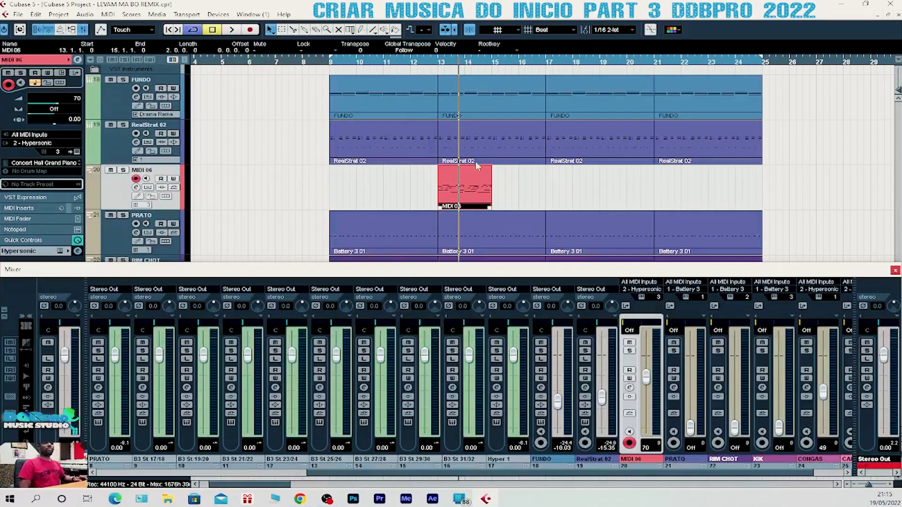
{"action": "left_click", "coordinate": [441, 57]}
{"action": "key", "text": "space"}
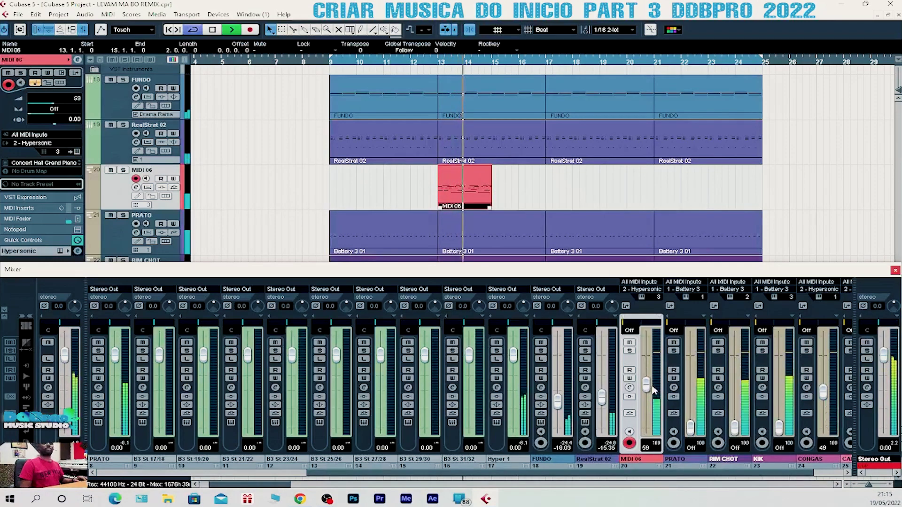
{"action": "left_click_drag", "start_coordinate": [647, 376], "coordinate": [647, 386]}
- Duplicate the two-bar piano part end to end until it reaches bar 25
{"action": "key", "text": "ctrl+d"}
{"action": "key", "text": "ctrl+d"}
{"action": "key", "text": "ctrl+d"}
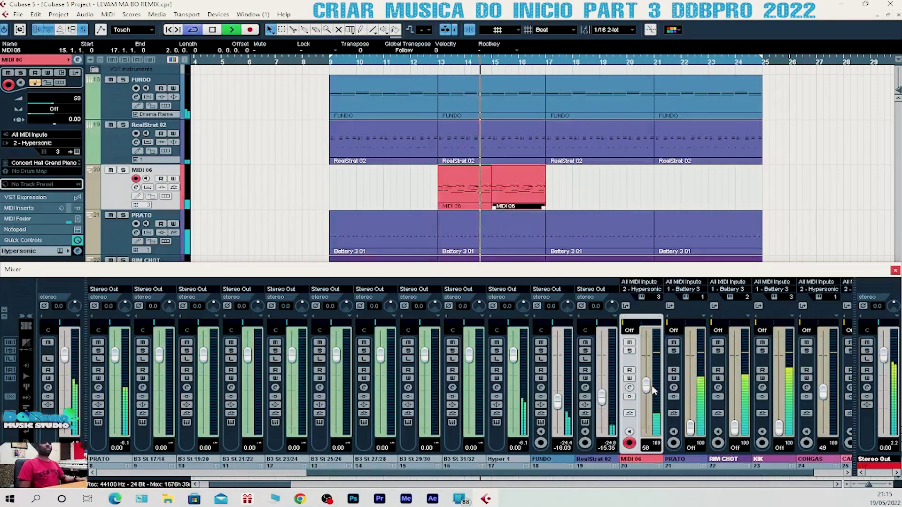
{"action": "key", "text": "ctrl+d"}
{"action": "key", "text": "ctrl+d"}
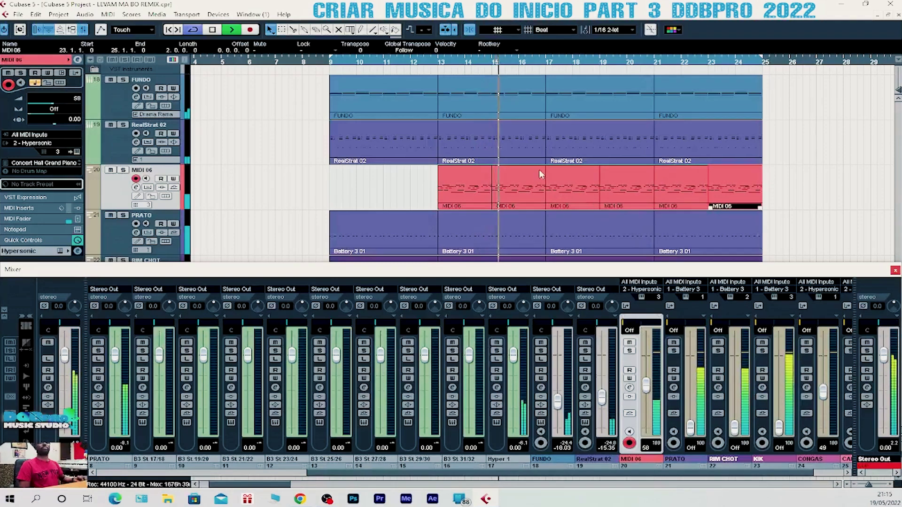
- Glue the two-bar piano parts into four-bar parts from bar 13 to 25 and copy the first one to bar 9
{"action": "right_click", "coordinate": [563, 169]}
{"action": "left_click", "coordinate": [564, 166]}
{"action": "left_click", "coordinate": [470, 188]}
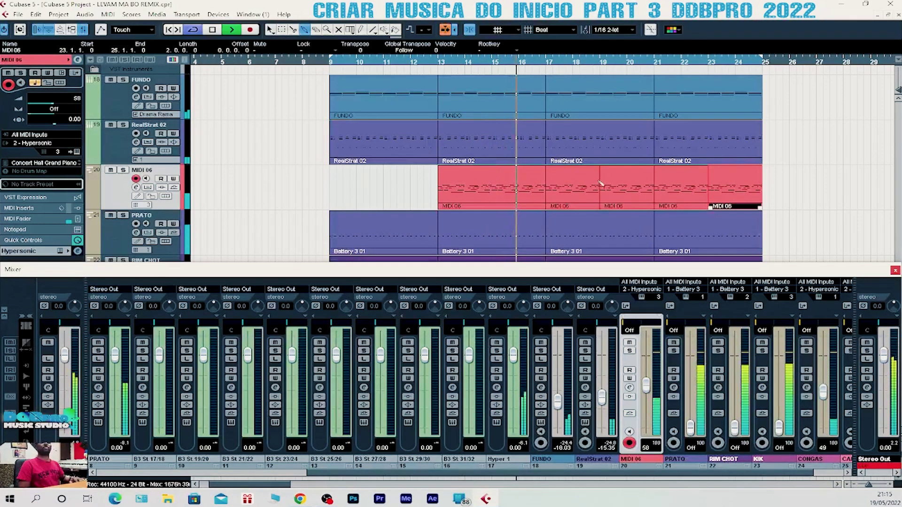
{"action": "left_click", "coordinate": [582, 185]}
{"action": "left_click", "coordinate": [677, 189]}
{"action": "key", "text": "1"}
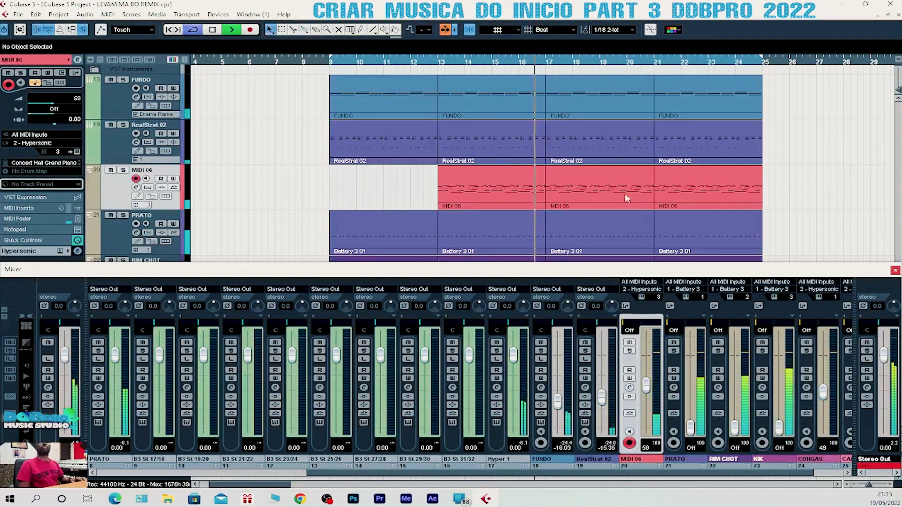
{"action": "left_click_drag", "start_coordinate": [514, 187], "coordinate": [403, 194]}
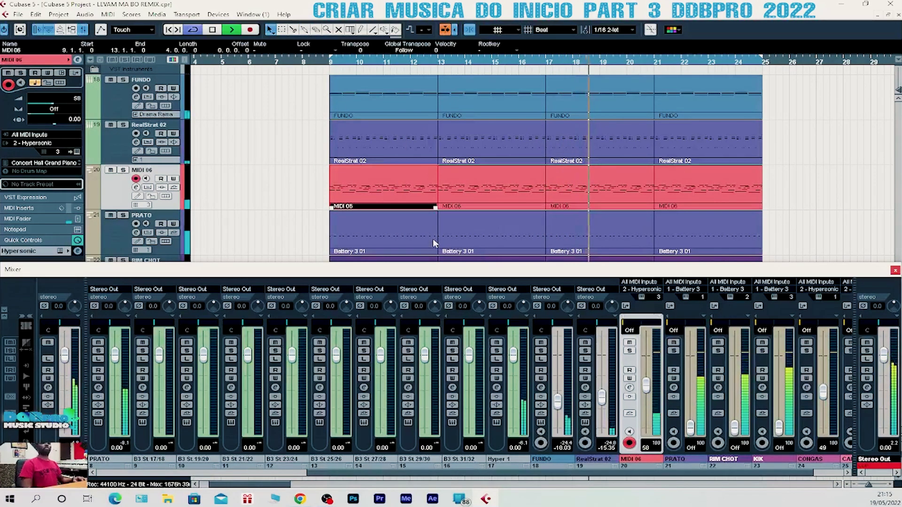
{"action": "key", "text": "space"}
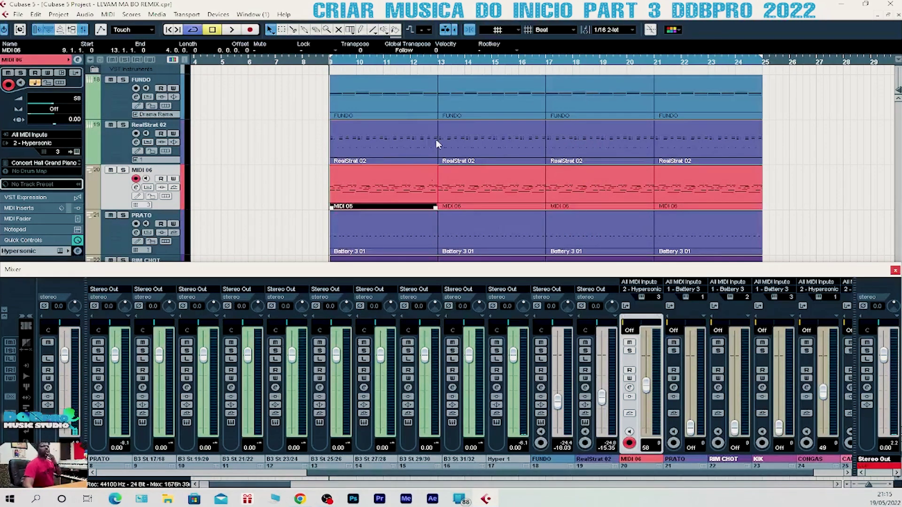
- Close the mixer while the arrangement plays from bar 9 and rename the MIDI 06 track to PIANO
{"action": "left_click", "coordinate": [124, 153]}
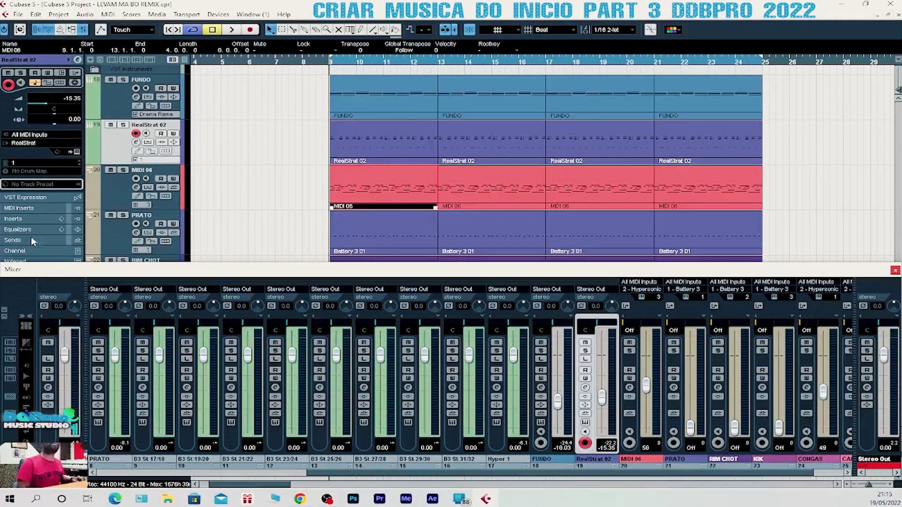
{"action": "key", "text": "space"}
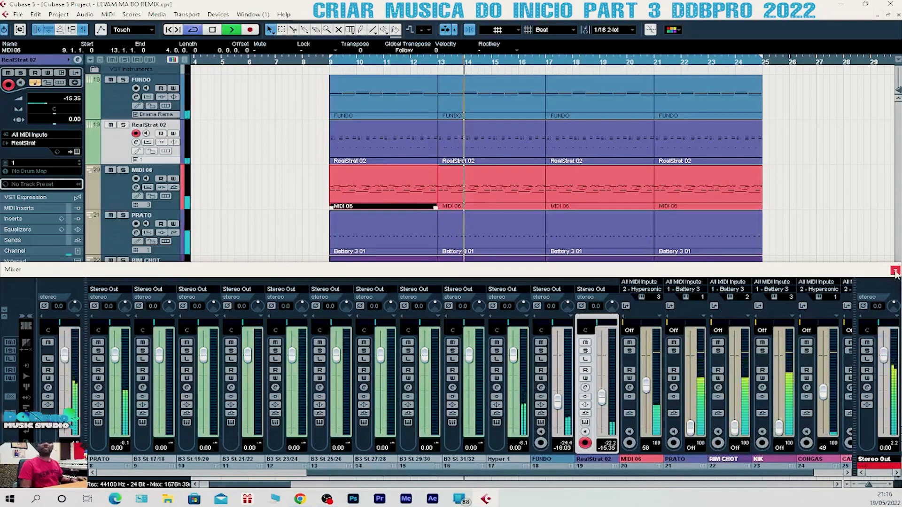
{"action": "key", "text": "F3"}
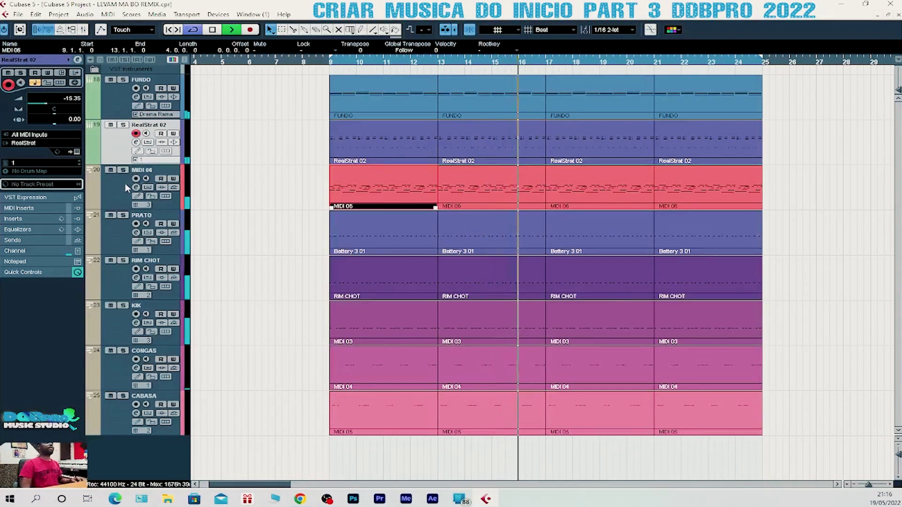
{"action": "double_click", "coordinate": [143, 170]}
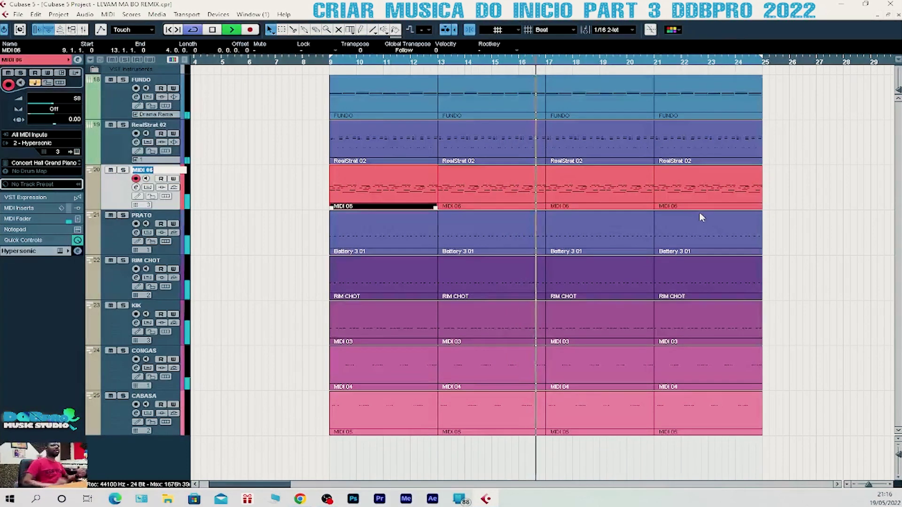
{"action": "type", "text": "PIANO"}
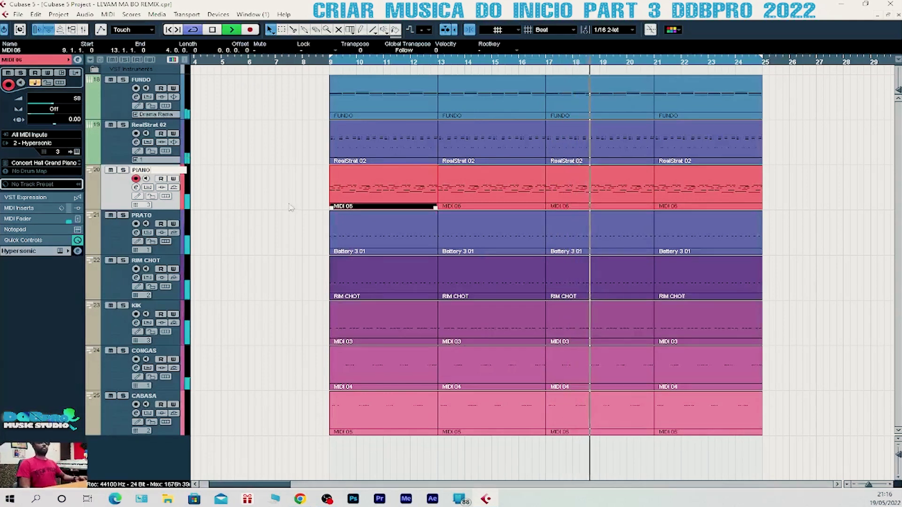
- Listen to the PIANO track soloed, add RealStrat 02 and FUNDO to the solo, and clear all solos
{"action": "left_click", "coordinate": [123, 169]}
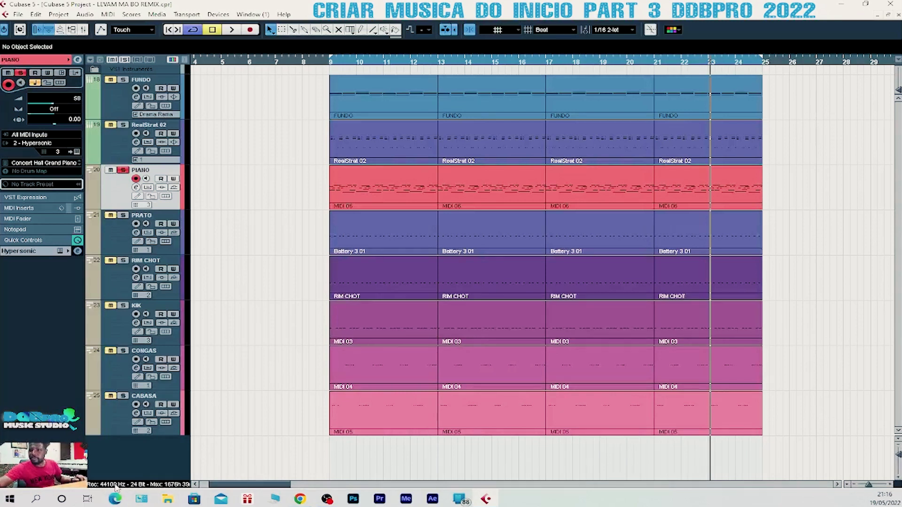
{"action": "key", "text": "space"}
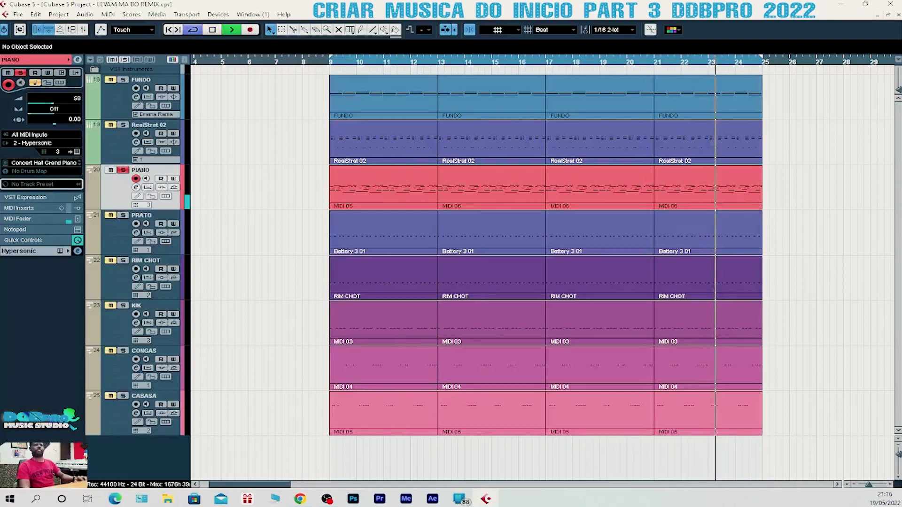
{"action": "left_click", "coordinate": [123, 124]}
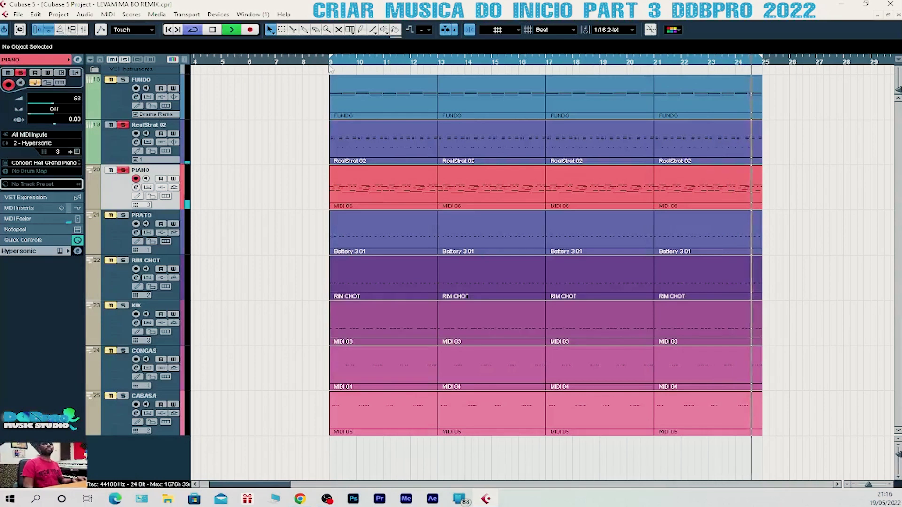
{"action": "key", "text": "space"}
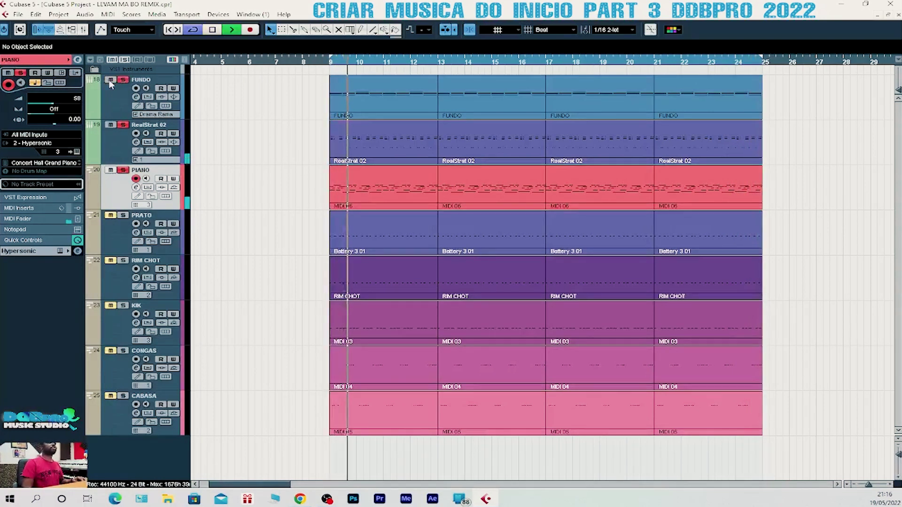
{"action": "left_click", "coordinate": [126, 62]}
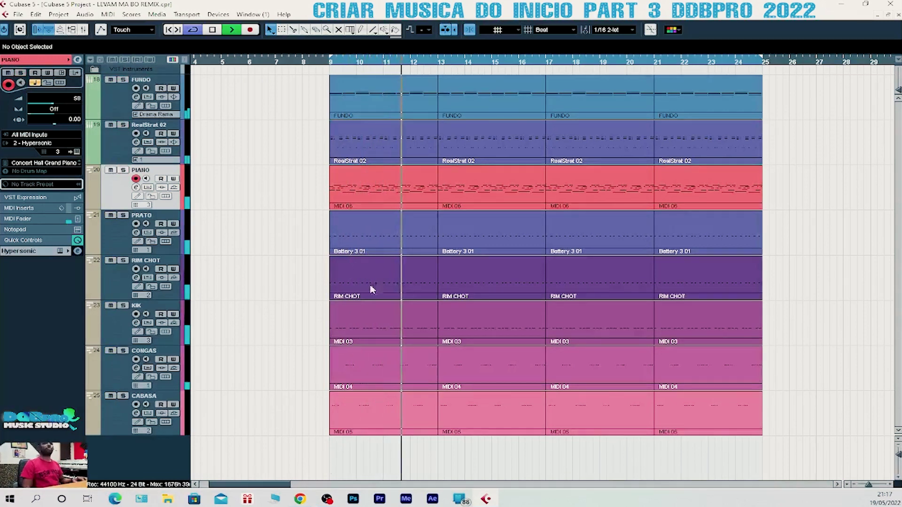
- Solo the PIANO track, audition the Hypersonic grand piano programs, choose Soft Grand Piano and remove the solo
{"action": "left_click", "coordinate": [123, 170]}
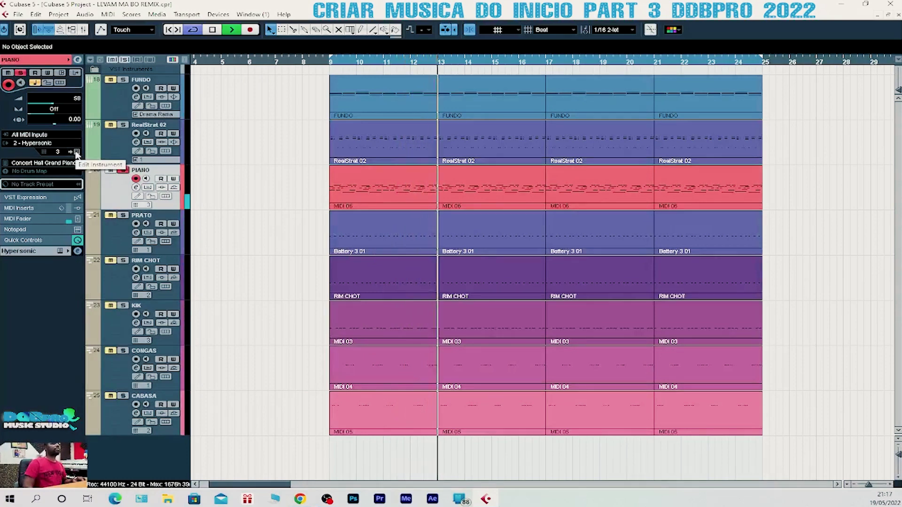
{"action": "left_click", "coordinate": [69, 163]}
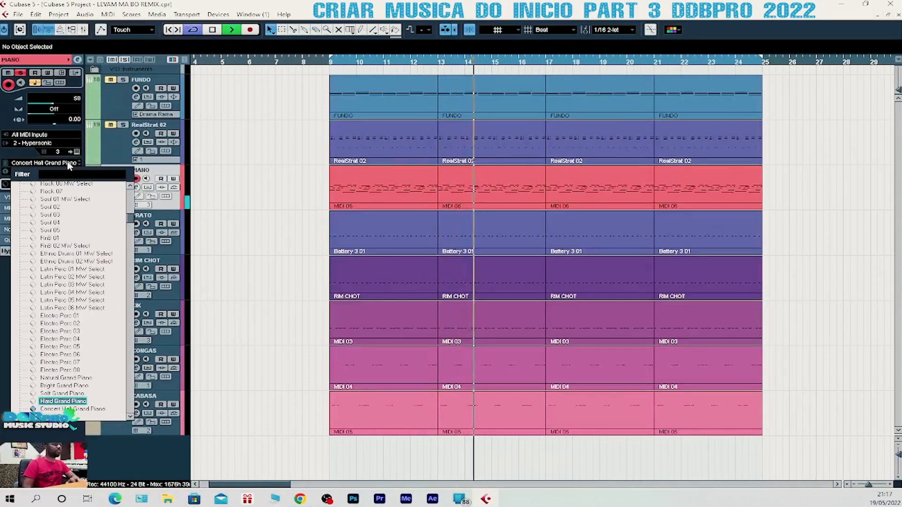
{"action": "key", "text": "Return"}
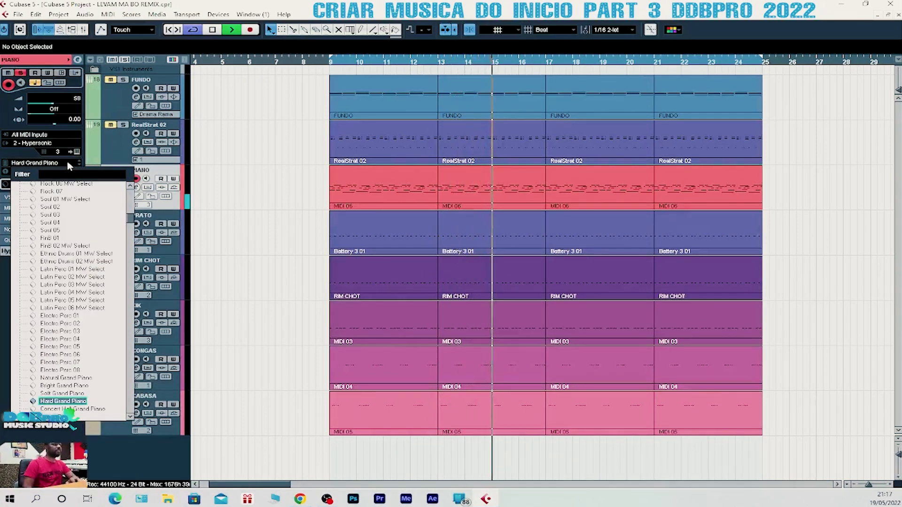
{"action": "key", "text": "Up"}
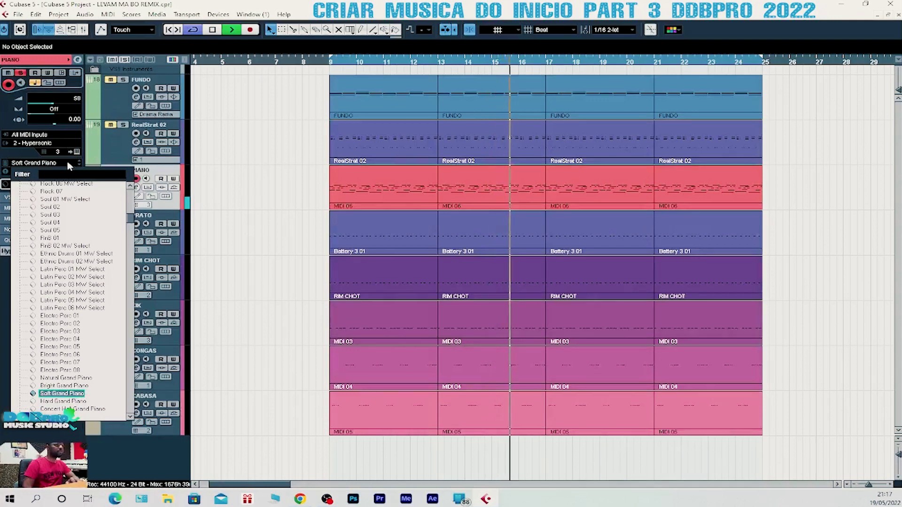
{"action": "key", "text": "Up"}
{"action": "key", "text": "Up"}
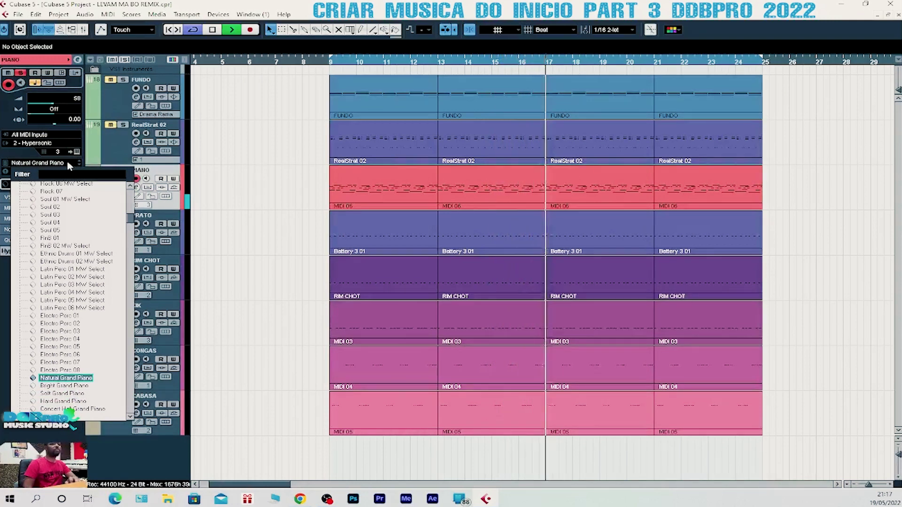
{"action": "key", "text": "Down"}
{"action": "key", "text": "Down"}
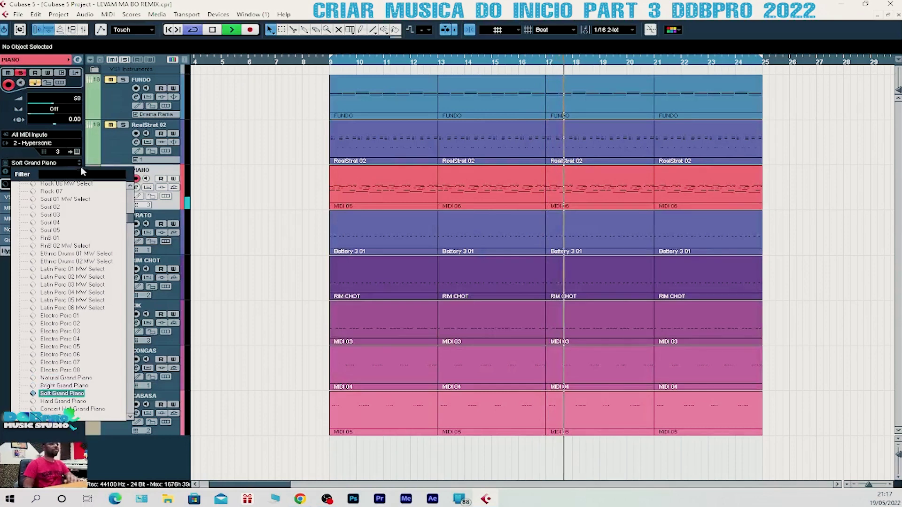
{"action": "key", "text": "Return"}
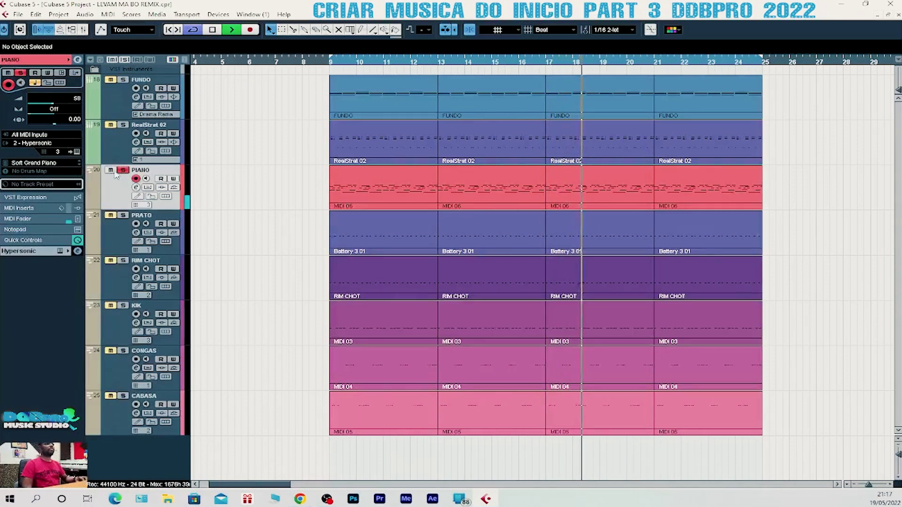
{"action": "left_click", "coordinate": [122, 170]}
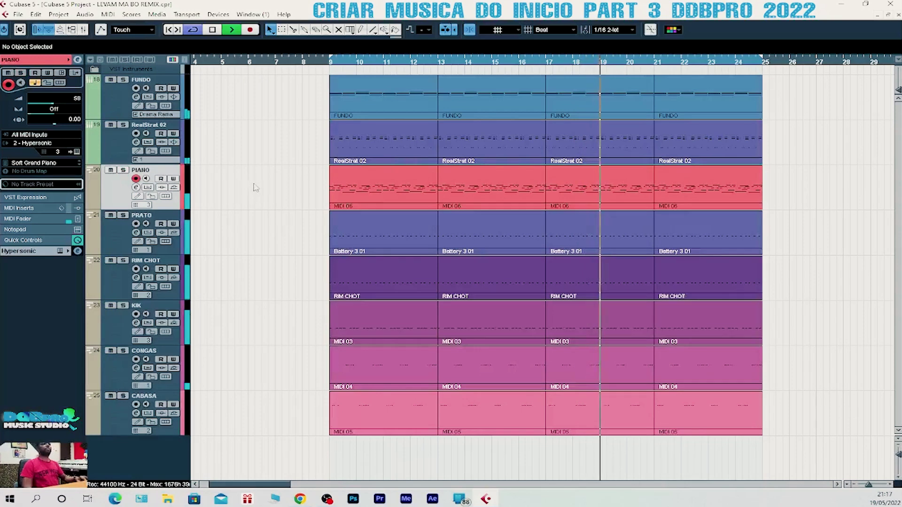
- Switch the PIANO track to Hard Grand Piano, compare it with Concert Hall Grand Piano and return to Hard Grand Piano
{"action": "left_click", "coordinate": [52, 163]}
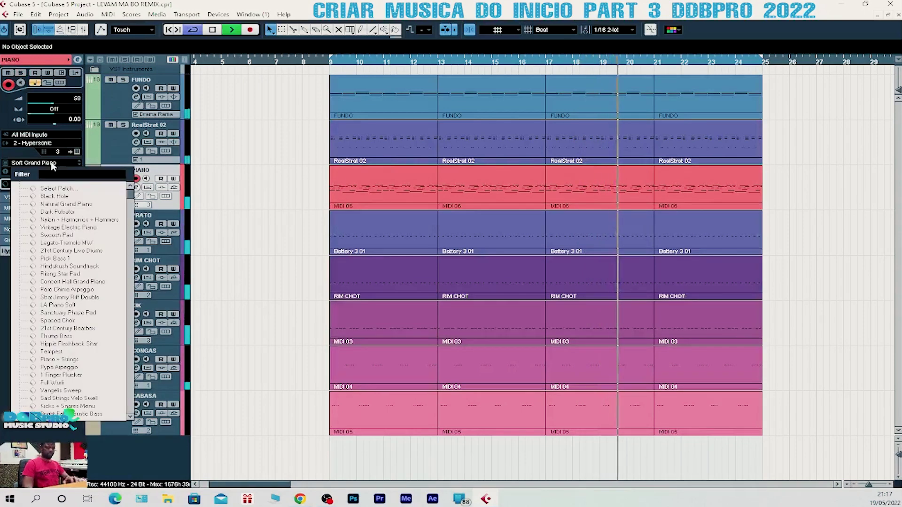
{"action": "type", "text": "hard"}
{"action": "key", "text": "Return"}
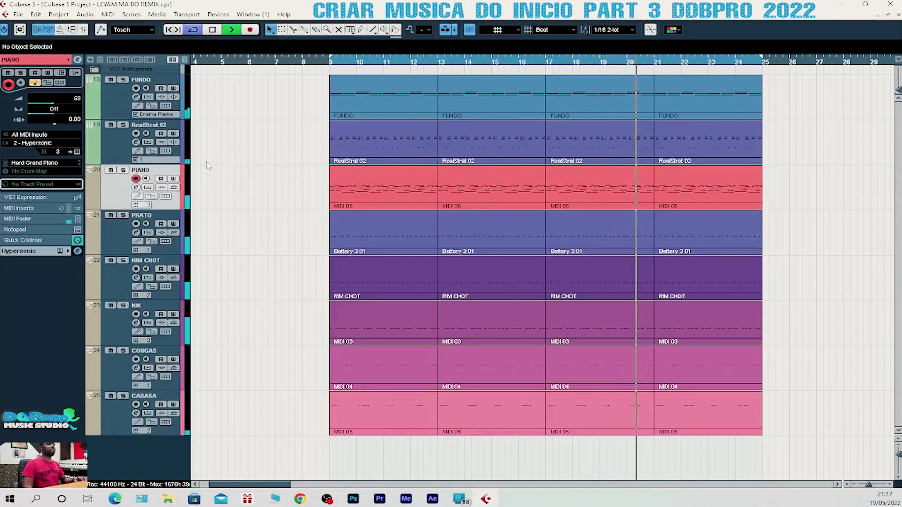
{"action": "left_click", "coordinate": [53, 164]}
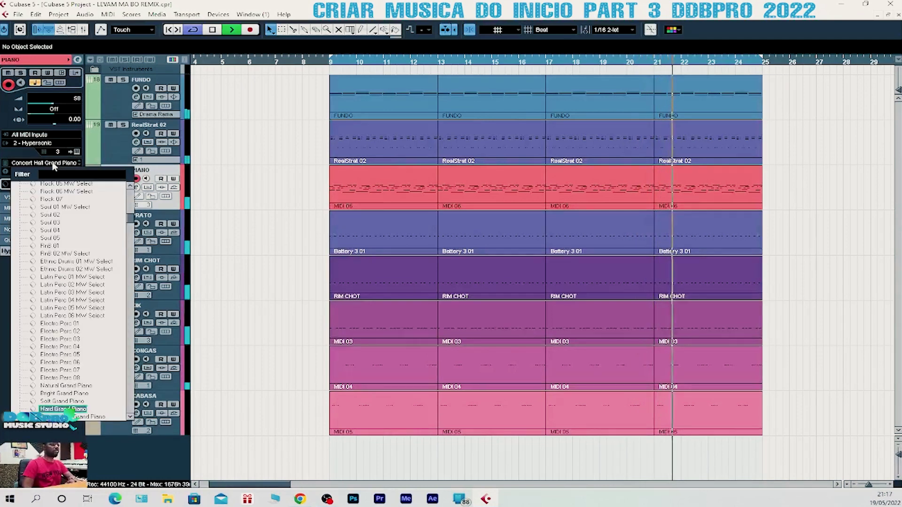
{"action": "left_click", "coordinate": [54, 164]}
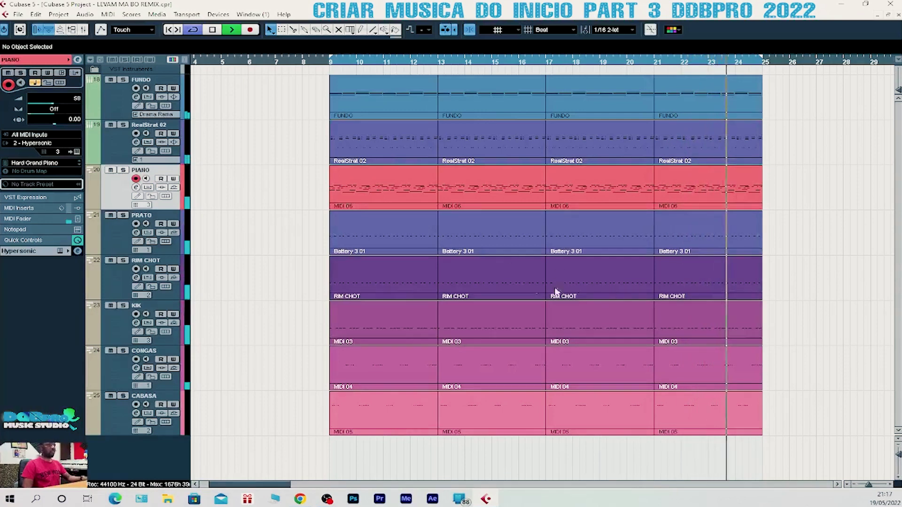
- Check the mixer levels, listen to the PIANO track soloed and in the full arrangement, and stop playback
{"action": "key", "text": "F3"}
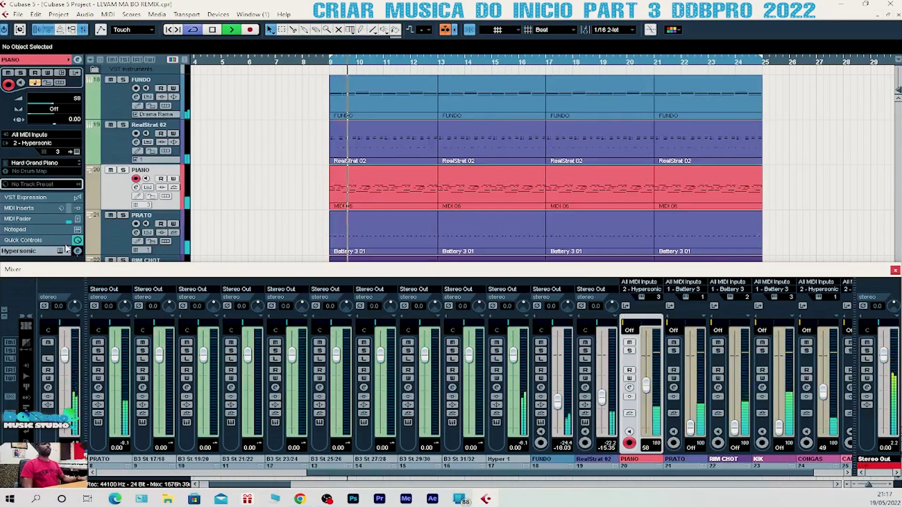
{"action": "left_click", "coordinate": [896, 271]}
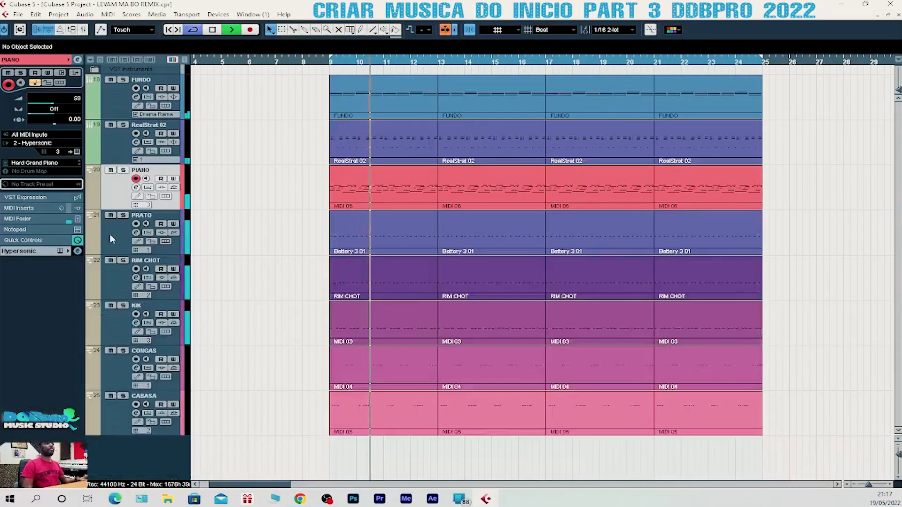
{"action": "left_click", "coordinate": [123, 170]}
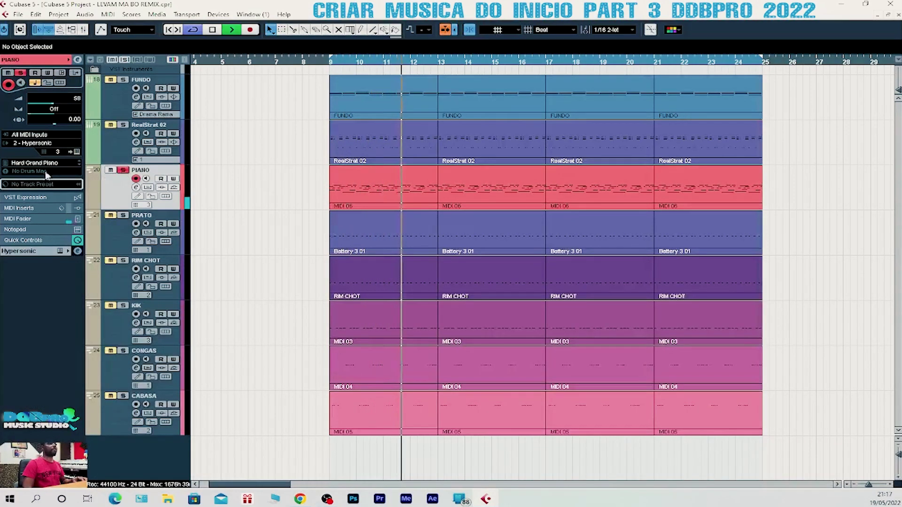
{"action": "left_click", "coordinate": [123, 171]}
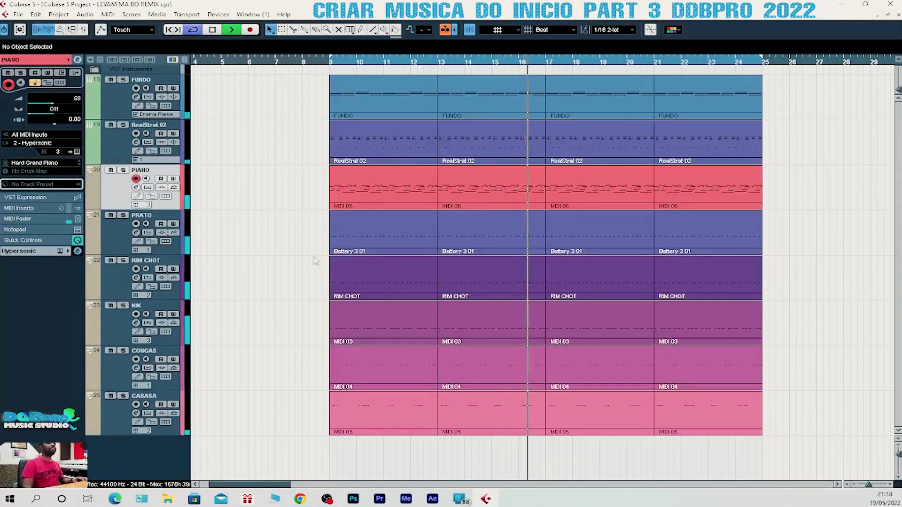
{"action": "key", "text": "space"}
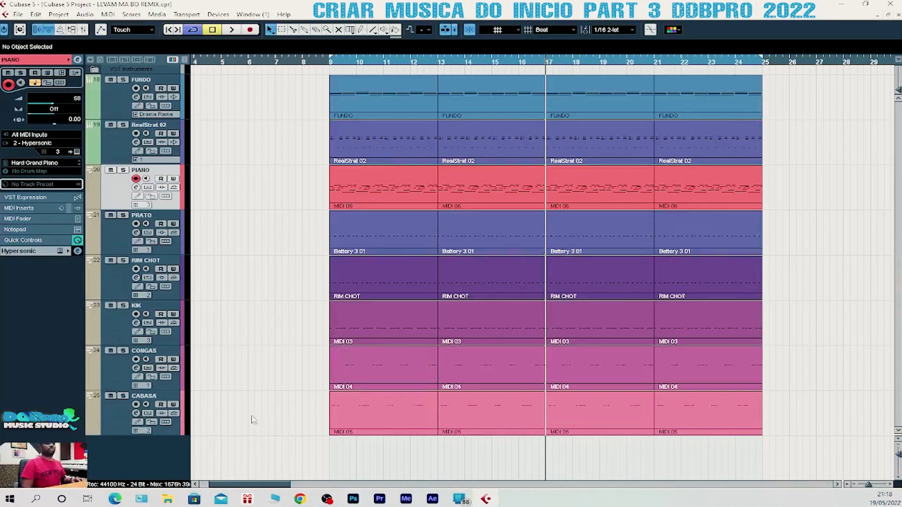
- Duplicate the FUNDO track as a new track named STRINGS and delete the copied parts from it
{"action": "scroll", "coordinate": [259, 489], "scroll_direction": "right", "scroll_amount": 1}
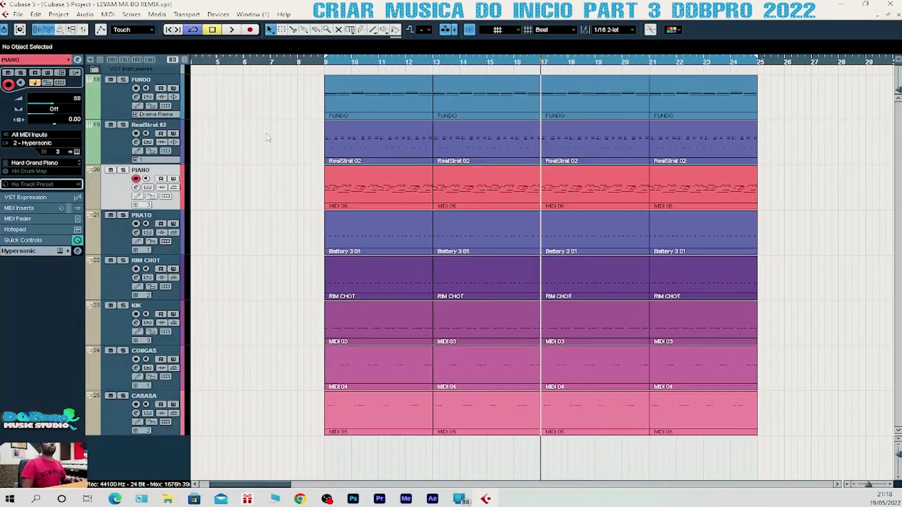
{"action": "left_click", "coordinate": [121, 108]}
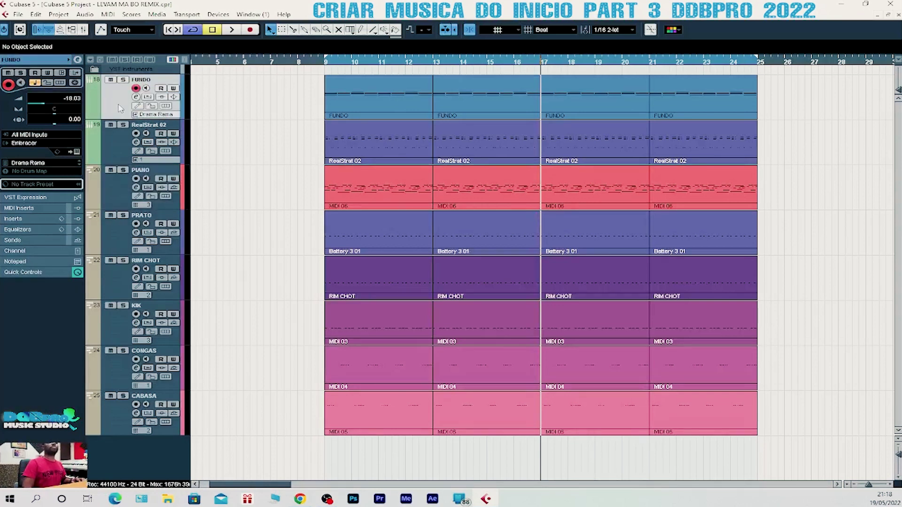
{"action": "right_click", "coordinate": [121, 109]}
{"action": "mouse_move", "coordinate": [265, 115]}
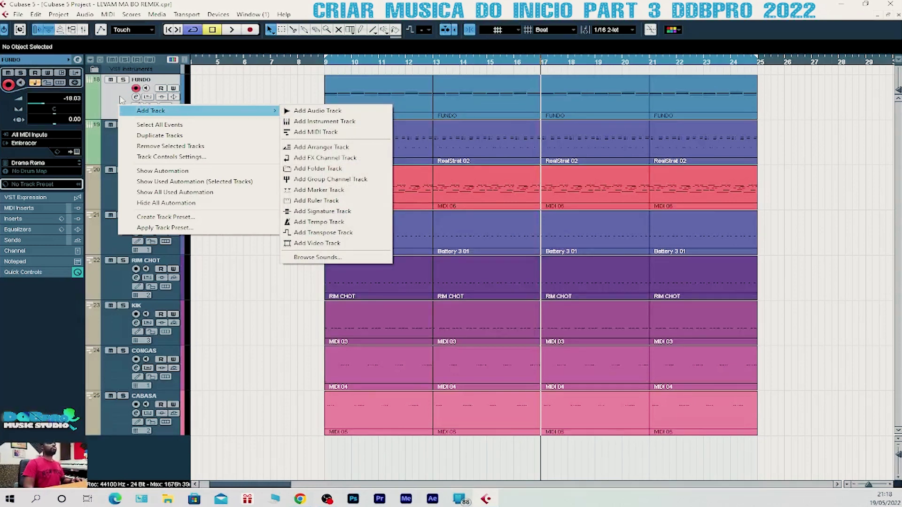
{"action": "left_click", "coordinate": [121, 100]}
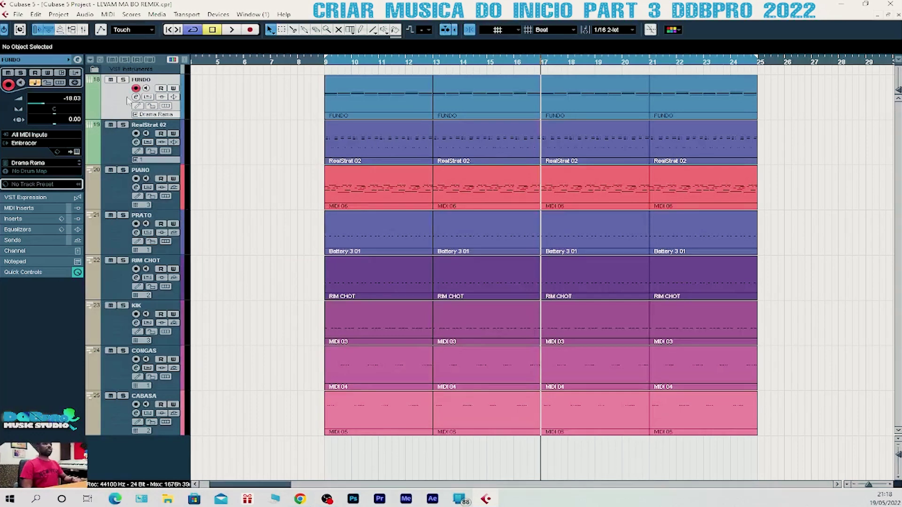
{"action": "right_click", "coordinate": [125, 100]}
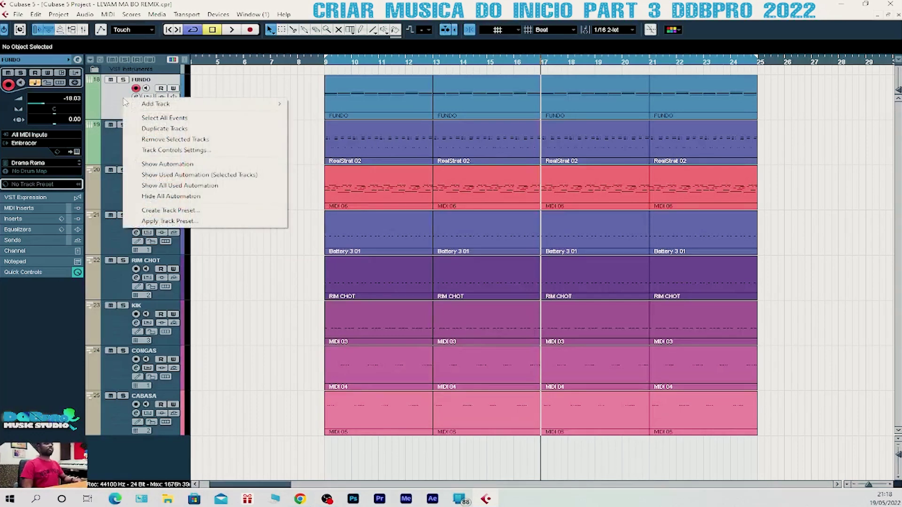
{"action": "left_click", "coordinate": [176, 130]}
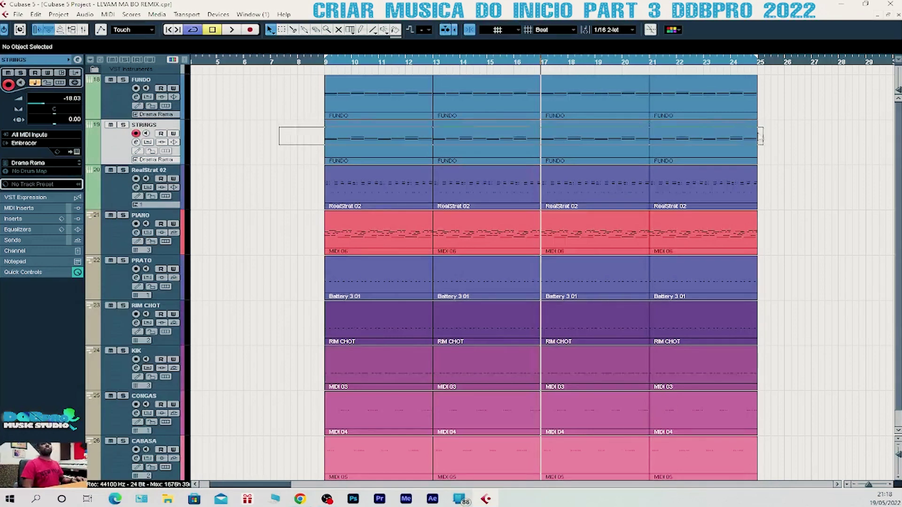
{"action": "left_click_drag", "start_coordinate": [761, 137], "coordinate": [756, 138]}
{"action": "key", "text": "Delete"}
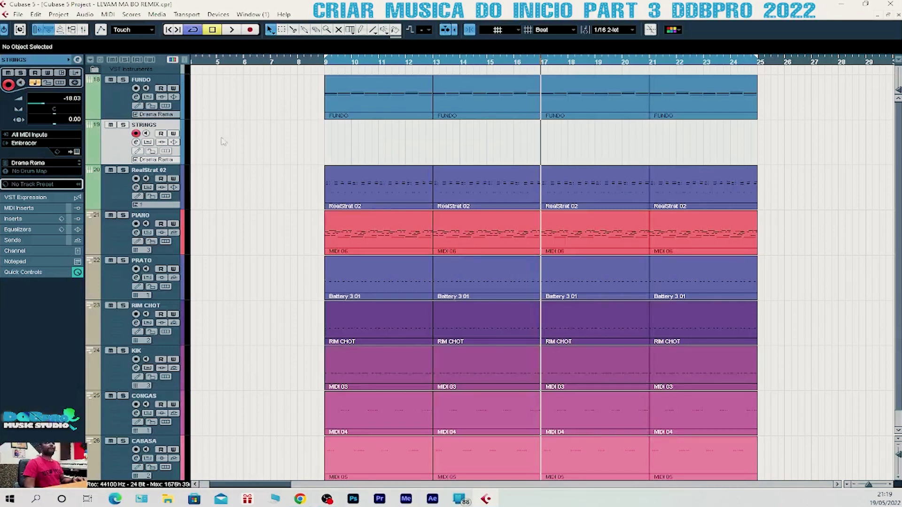
- Record a strings phrase alternating high and low notes on the STRINGS track, starting the recording from about bar 10
{"action": "left_click", "coordinate": [356, 64]}
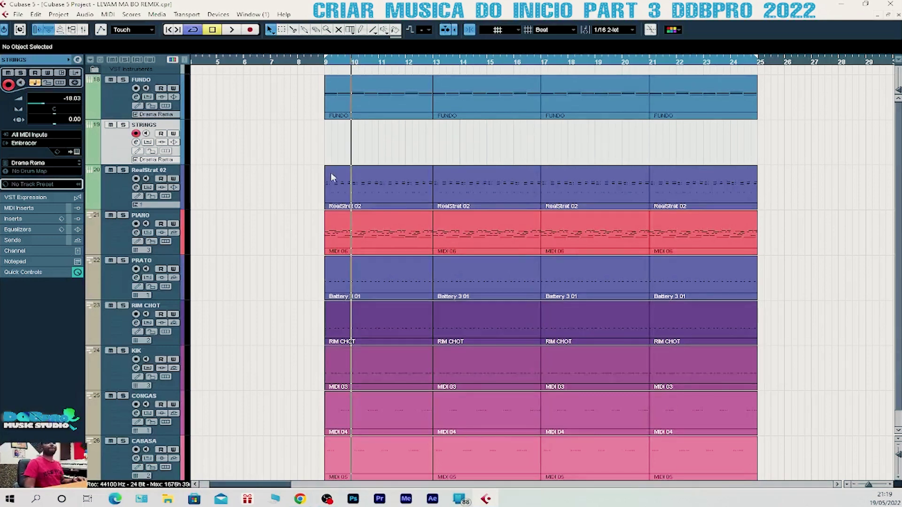
{"action": "key", "text": "space"}
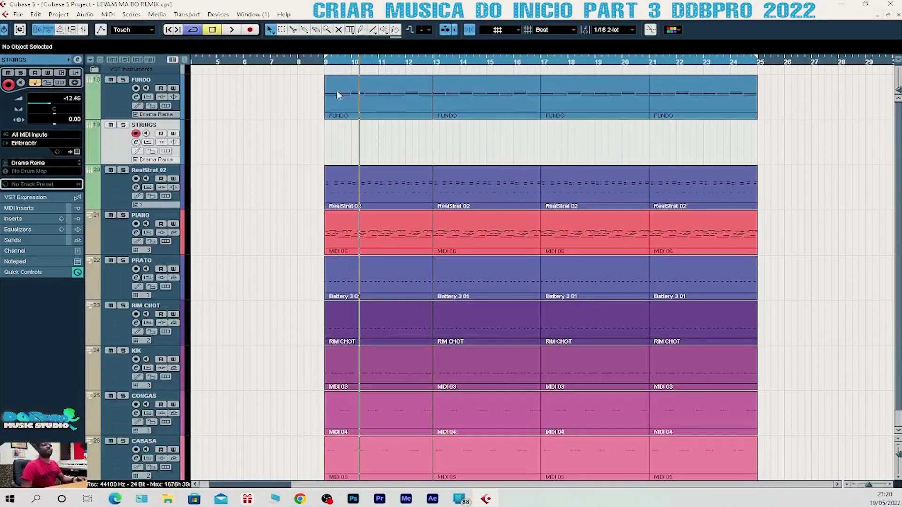
{"action": "left_click", "coordinate": [356, 64]}
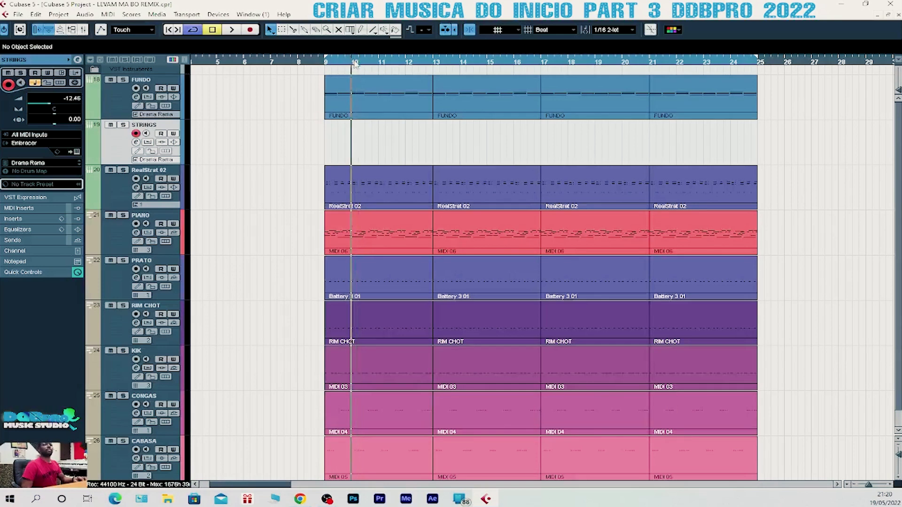
{"action": "key", "text": "KP_Multiply"}
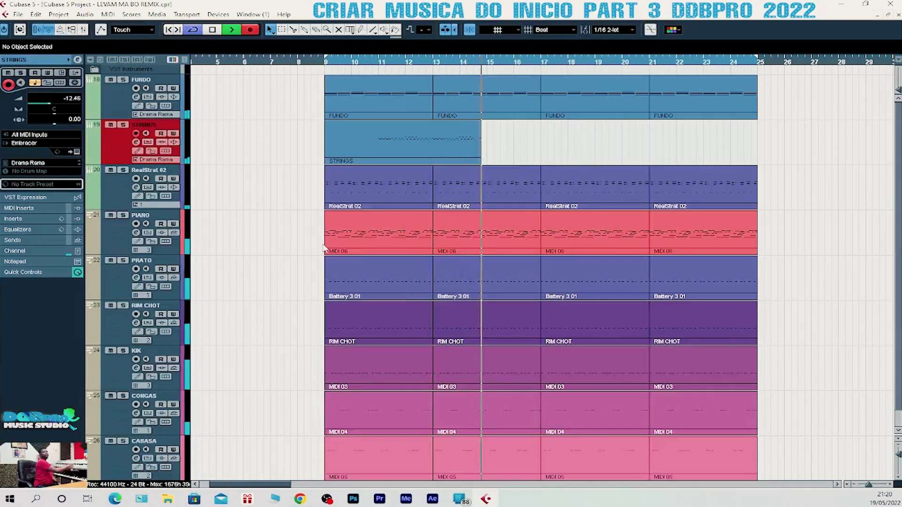
{"action": "key", "text": "space"}
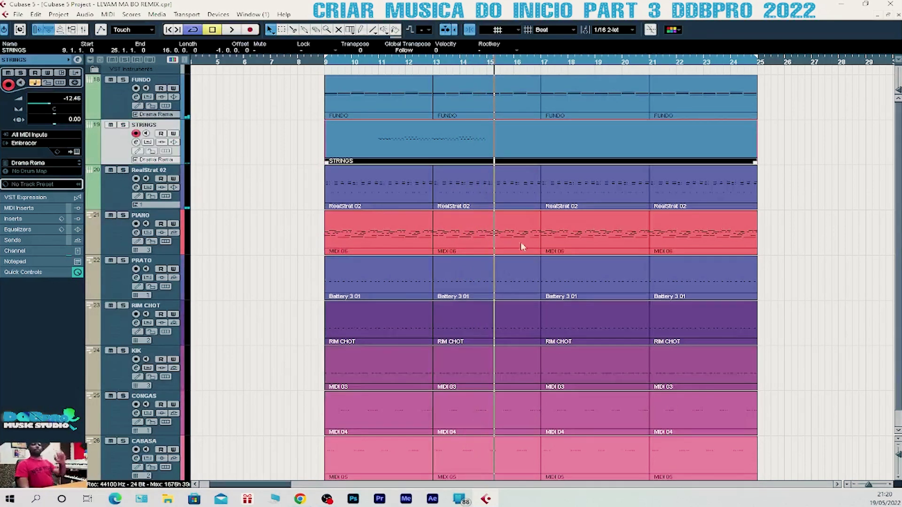
- Open the STRINGS part in the Key Editor at bar 13 and quantize all its notes to 1/16
{"action": "left_click", "coordinate": [435, 62]}
{"action": "double_click", "coordinate": [459, 137]}
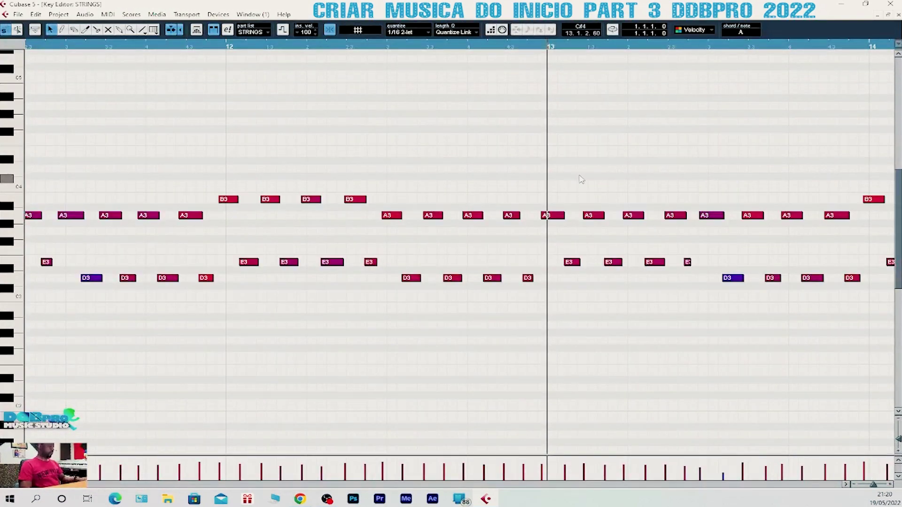
{"action": "key", "text": "ctrl+a"}
{"action": "scroll", "coordinate": [625, 183], "scroll_direction": "down", "scroll_amount": 6}
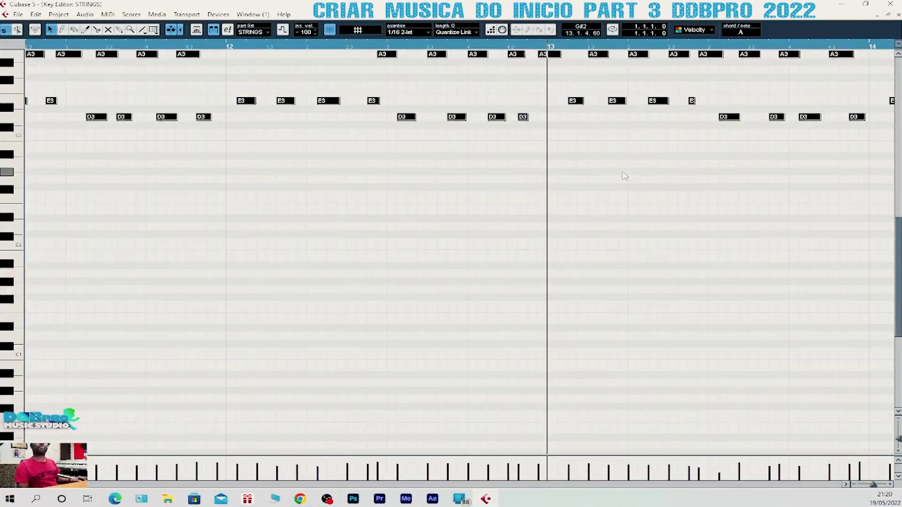
{"action": "scroll", "coordinate": [624, 181], "scroll_direction": "up", "scroll_amount": 6}
{"action": "left_click", "coordinate": [600, 157]}
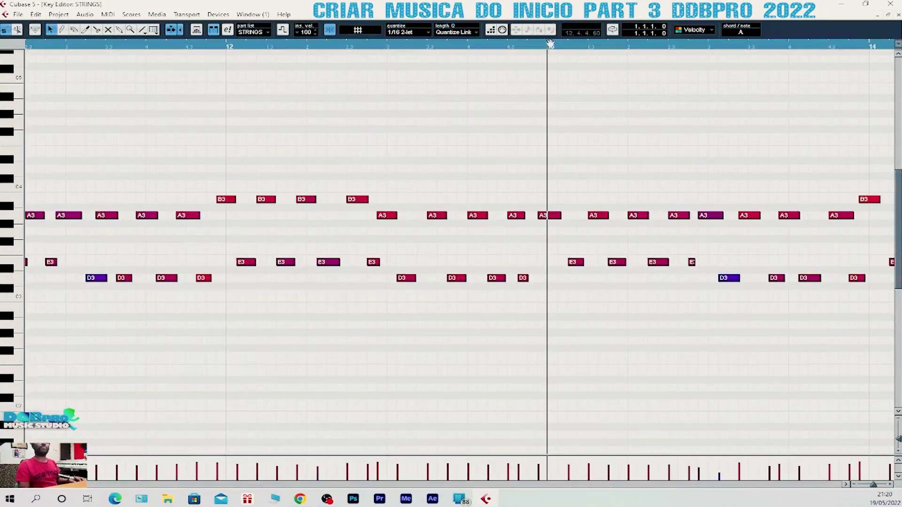
- Move the early A3 note onto the start of bar 13 and play the phrase to check it
{"action": "left_click", "coordinate": [569, 47]}
{"action": "left_click_drag", "start_coordinate": [556, 216], "coordinate": [559, 219]}
{"action": "key", "text": "space"}
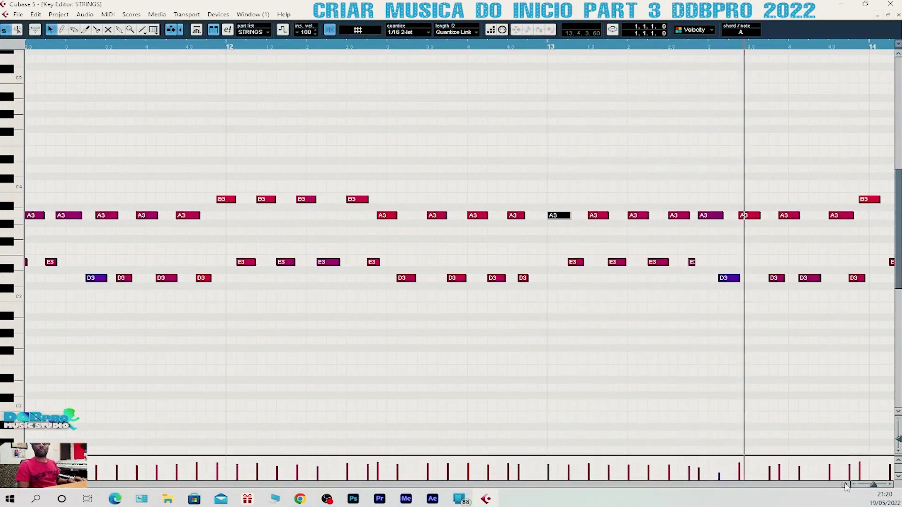
- Shift the early A3 onto beat 3 of bar 13, the following D3 a sixteenth after it, and lengthen the short E3 before them
{"action": "left_click", "coordinate": [493, 212]}
{"action": "left_click_drag", "start_coordinate": [499, 211], "coordinate": [474, 267]}
{"action": "left_click", "coordinate": [563, 240]}
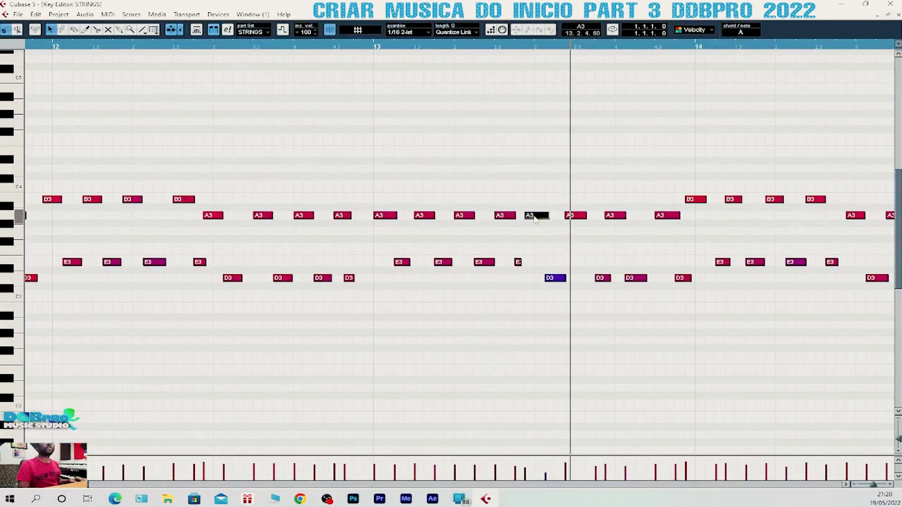
{"action": "left_click_drag", "start_coordinate": [534, 218], "coordinate": [546, 218]}
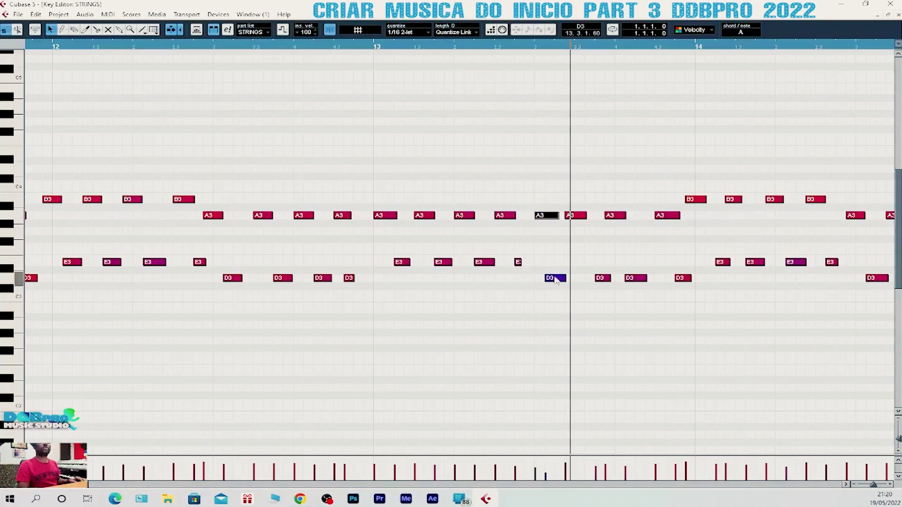
{"action": "left_click_drag", "start_coordinate": [556, 280], "coordinate": [567, 280]}
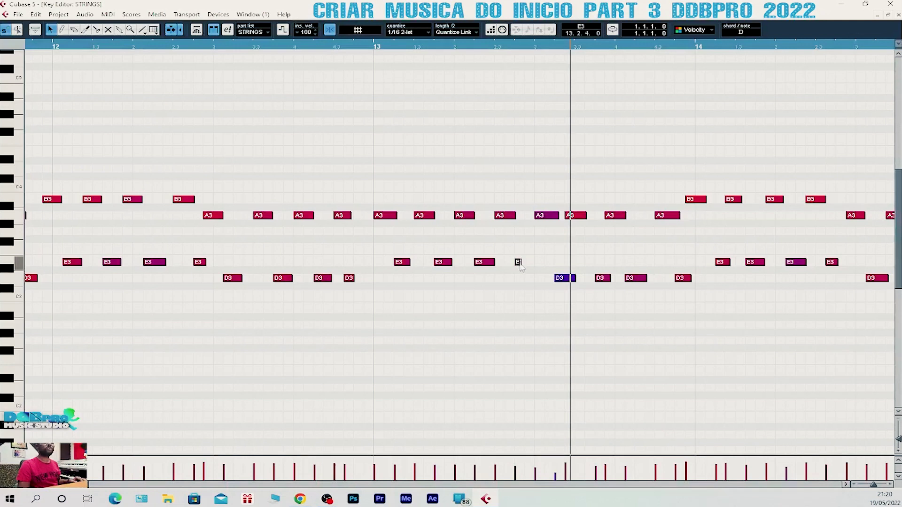
{"action": "left_click_drag", "start_coordinate": [520, 267], "coordinate": [534, 265]}
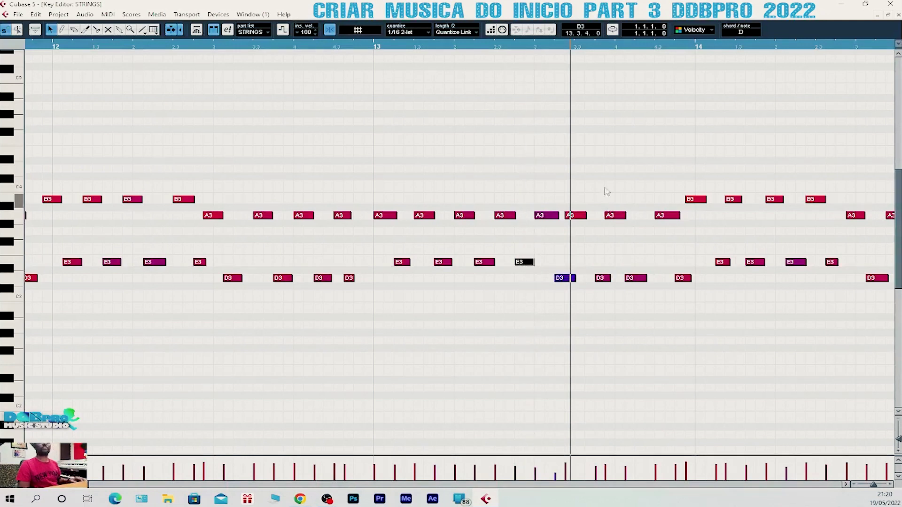
- Shorten the A3 on beat 3, align the following A3 and D3 notes and the B3 on bar 14 to the grid, and play from bar 13
{"action": "left_click", "coordinate": [556, 45]}
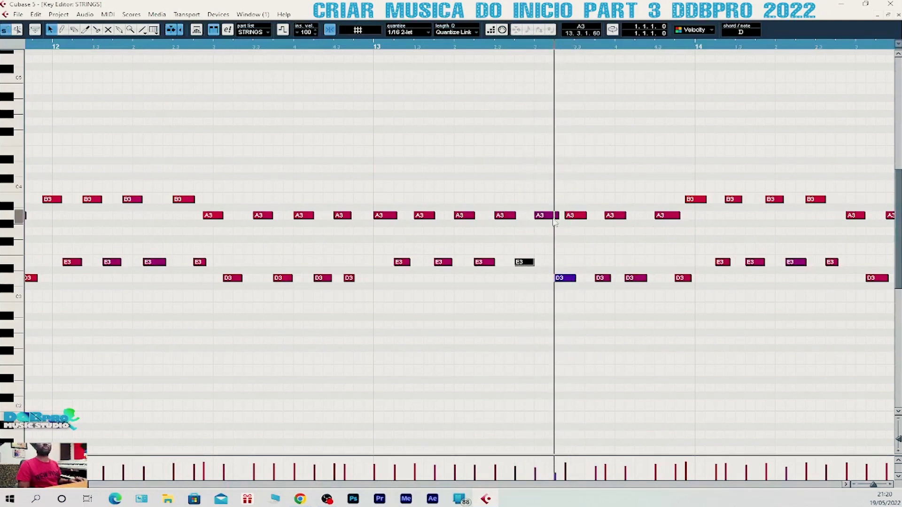
{"action": "left_click_drag", "start_coordinate": [559, 215], "coordinate": [626, 220]}
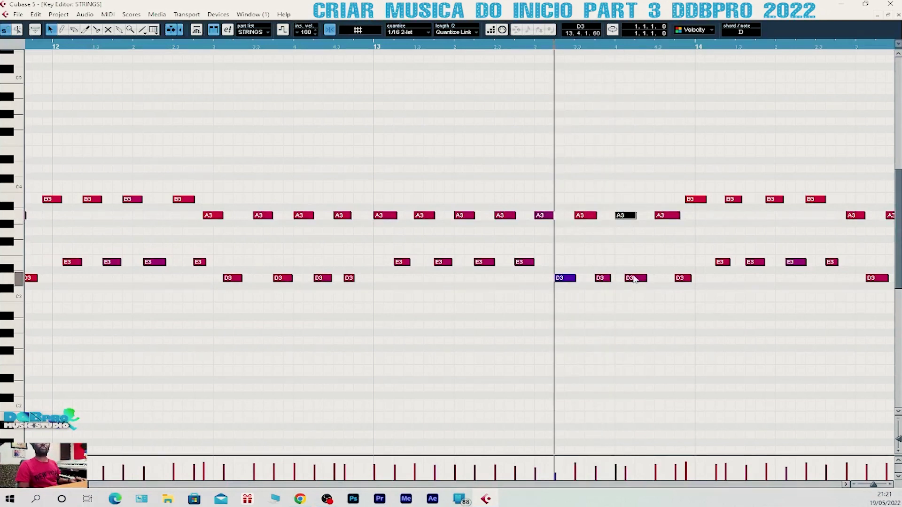
{"action": "left_click_drag", "start_coordinate": [633, 279], "coordinate": [643, 279]}
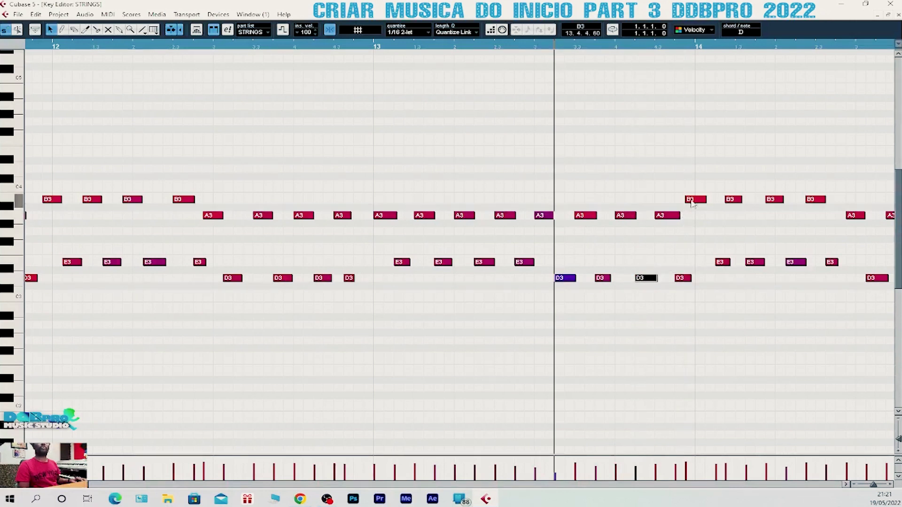
{"action": "left_click_drag", "start_coordinate": [692, 202], "coordinate": [702, 202]}
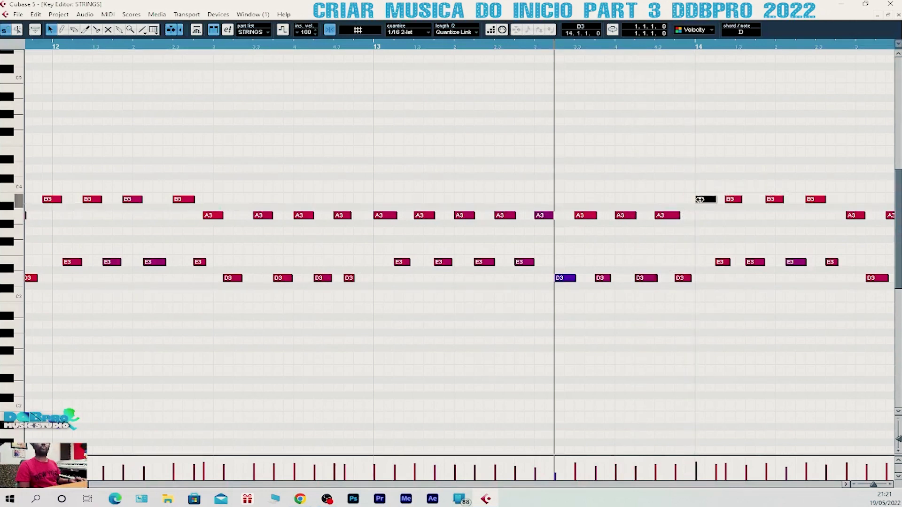
{"action": "left_click", "coordinate": [383, 44]}
{"action": "key", "text": "space"}
{"action": "key", "text": "space"}
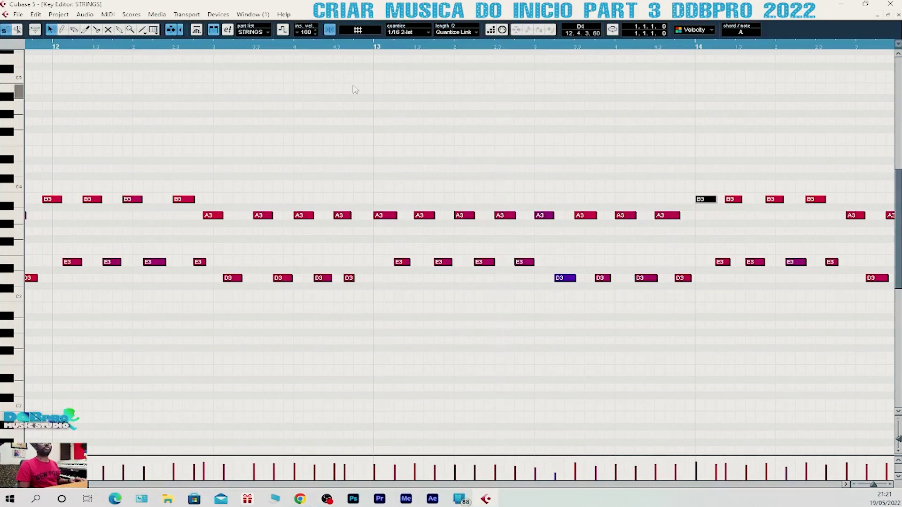
{"action": "key", "text": "space"}
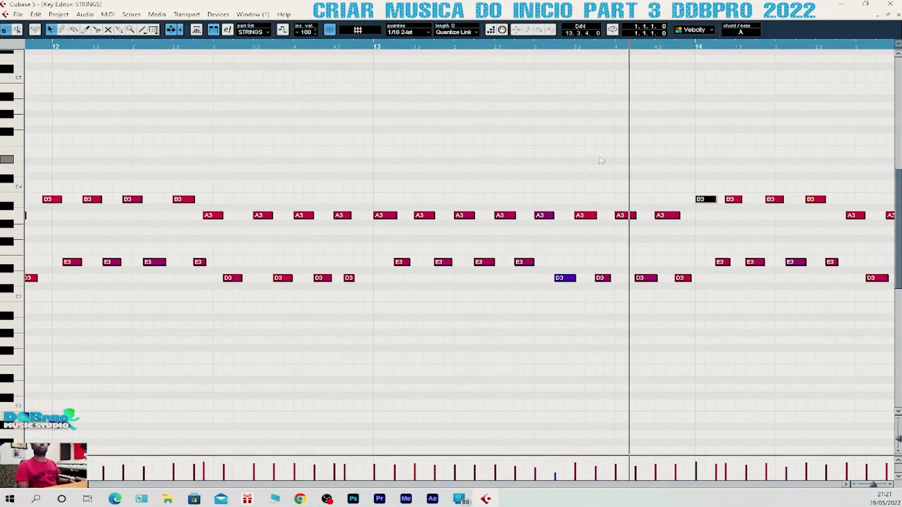
- Play the strings phrase from bar 13 into bar 14 to check the note timing
{"action": "key", "text": "space"}
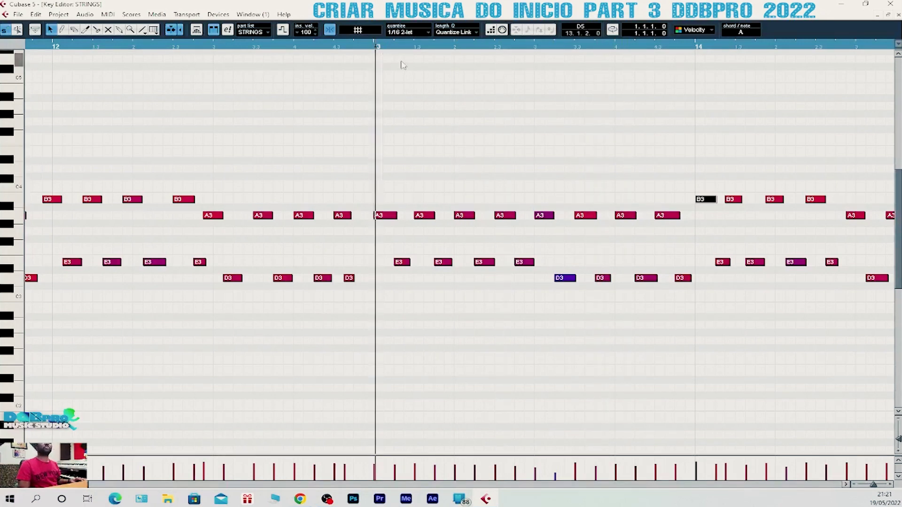
{"action": "key", "text": "space"}
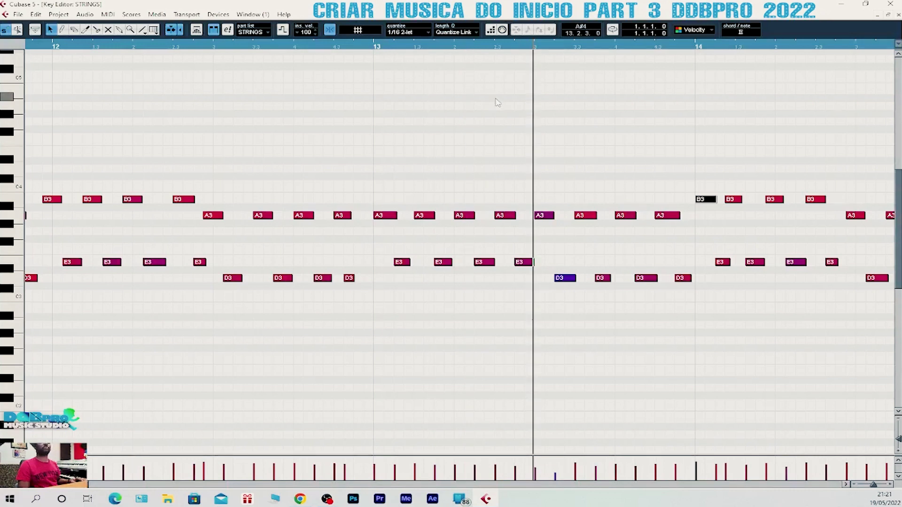
{"action": "key", "text": "space"}
{"action": "key", "text": "space"}
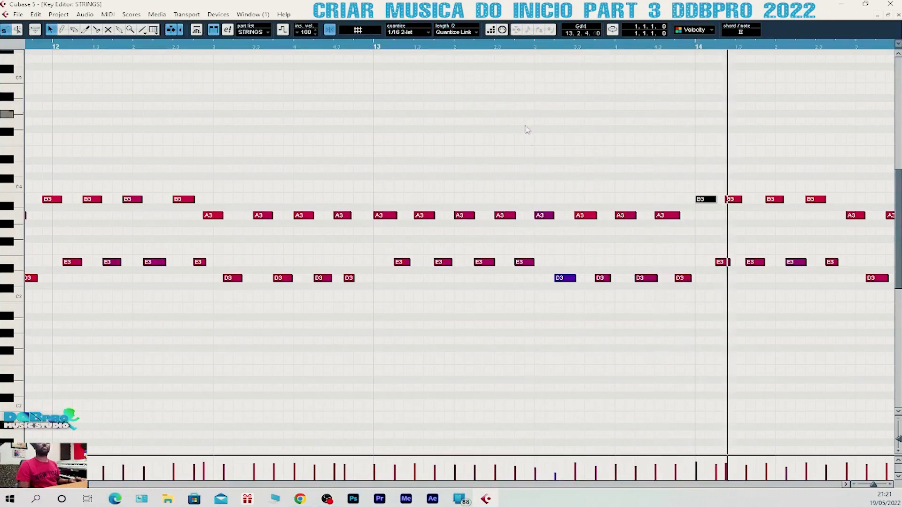
- Apply the Fixed Velocity function at 100 to all notes of the STRINGS part
{"action": "key", "text": "ctrl+a"}
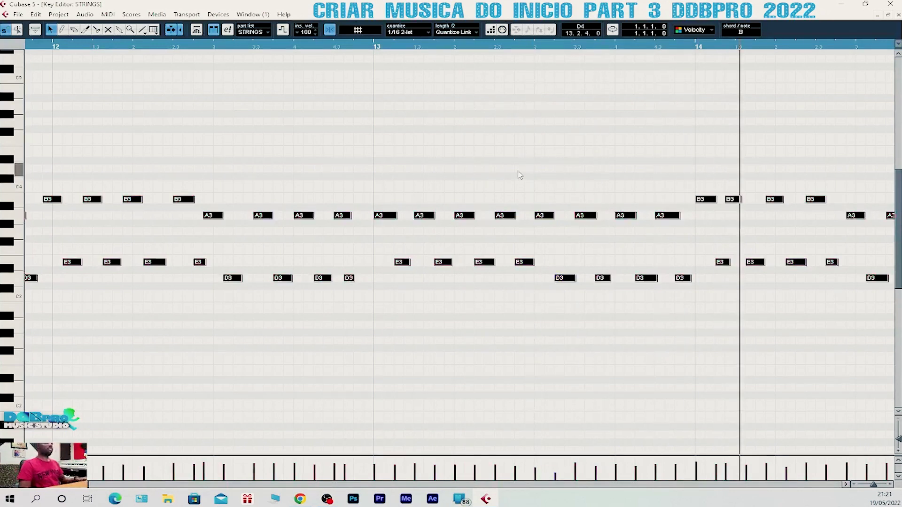
{"action": "left_click", "coordinate": [108, 14]}
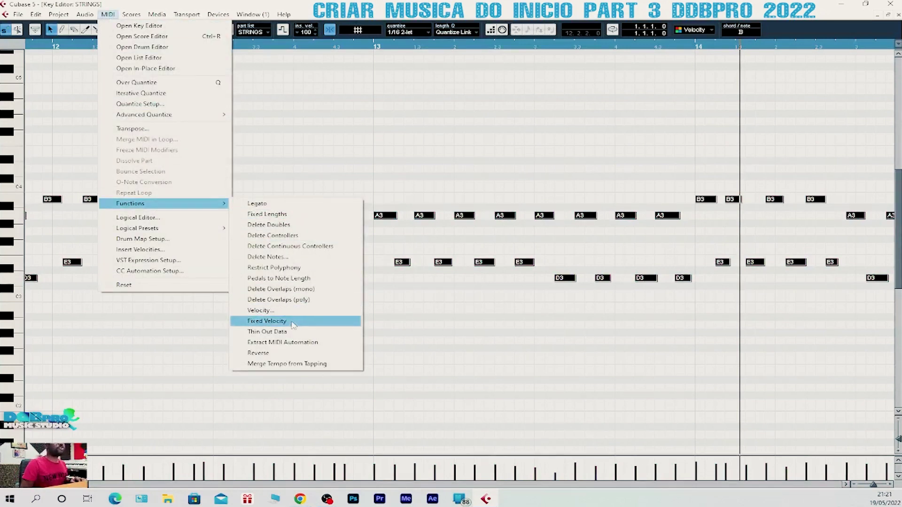
{"action": "left_click", "coordinate": [295, 322]}
{"action": "left_click", "coordinate": [377, 46]}
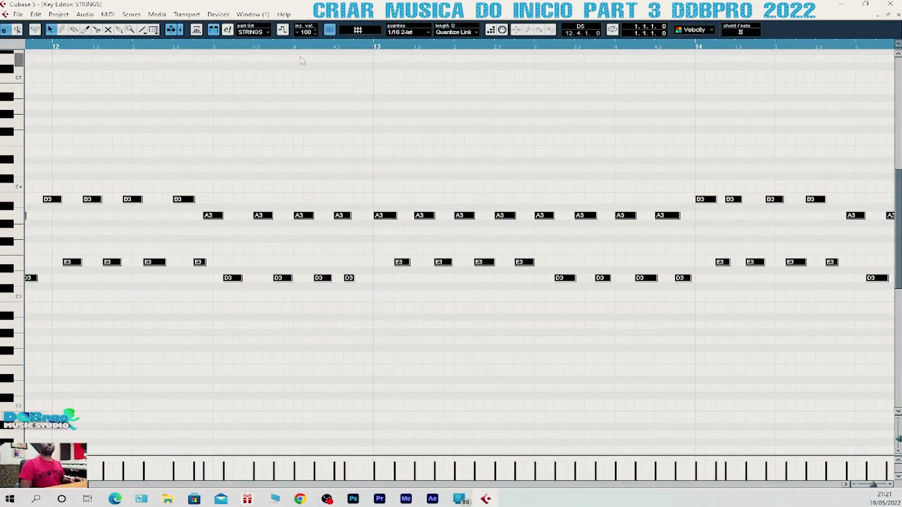
{"action": "left_click", "coordinate": [491, 150]}
- Play the levelled strings notes from bar 13 and check the timing of the notes in bar 14
{"action": "left_click", "coordinate": [517, 44]}
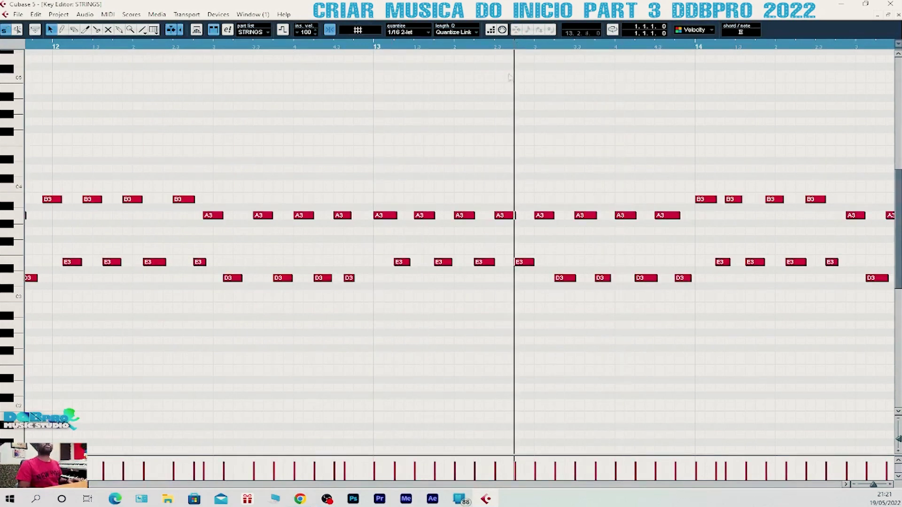
{"action": "key", "text": "b"}
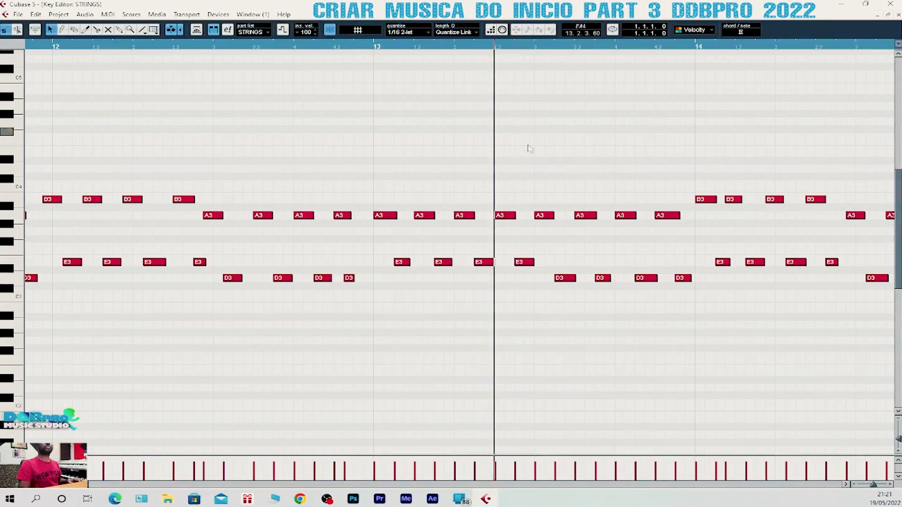
{"action": "key", "text": "space"}
{"action": "key", "text": "space"}
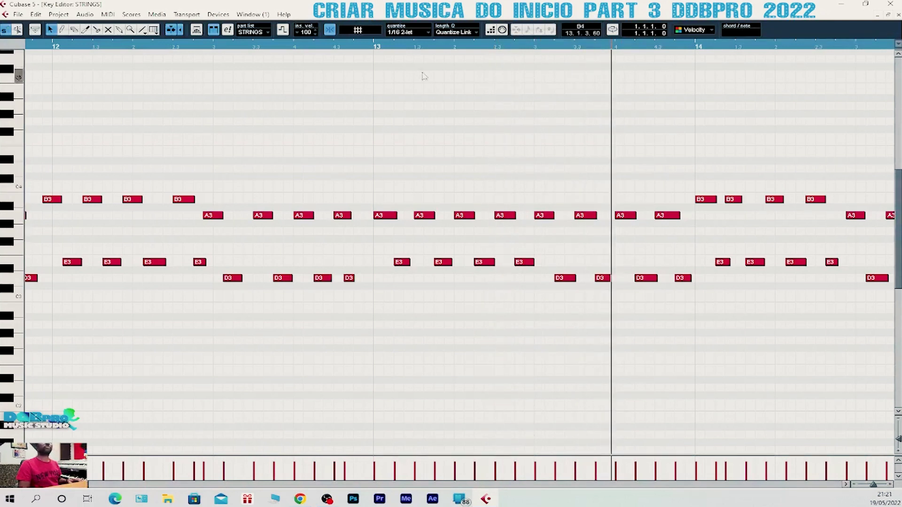
{"action": "left_click", "coordinate": [379, 47]}
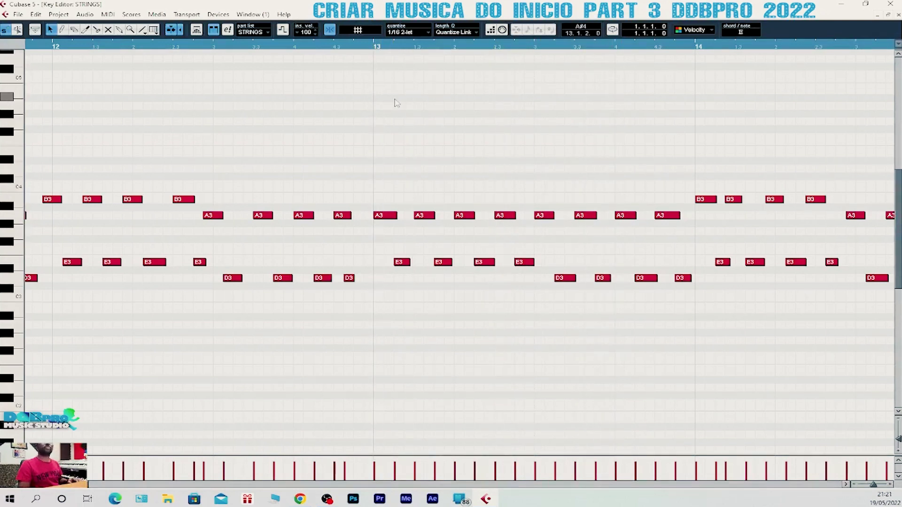
{"action": "key", "text": "n"}
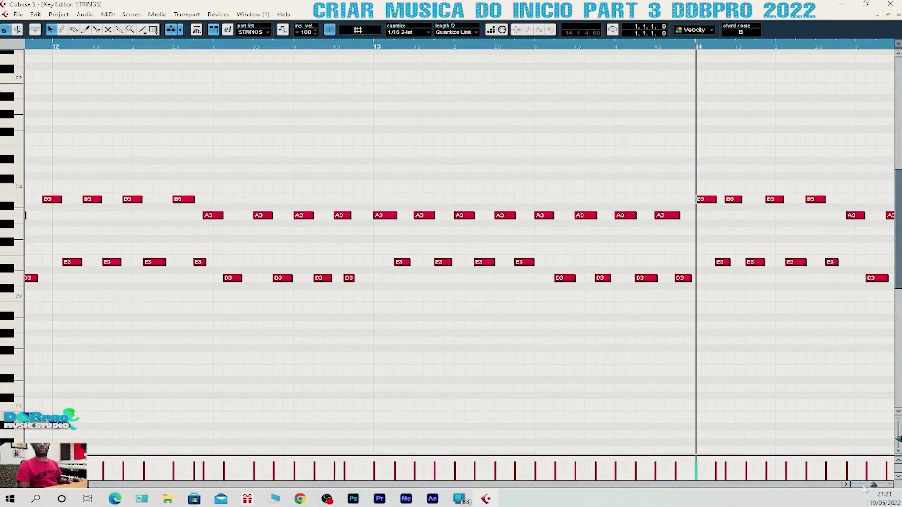
{"action": "left_click", "coordinate": [846, 484]}
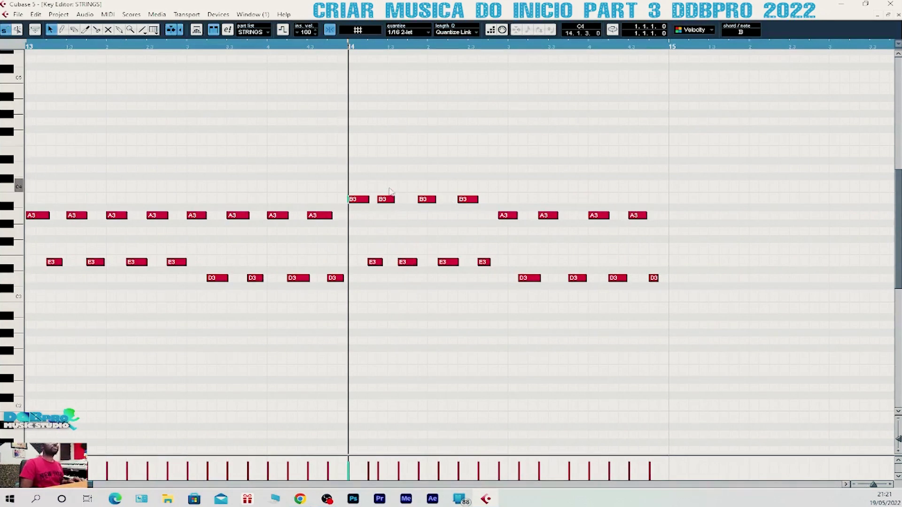
{"action": "key", "text": "space"}
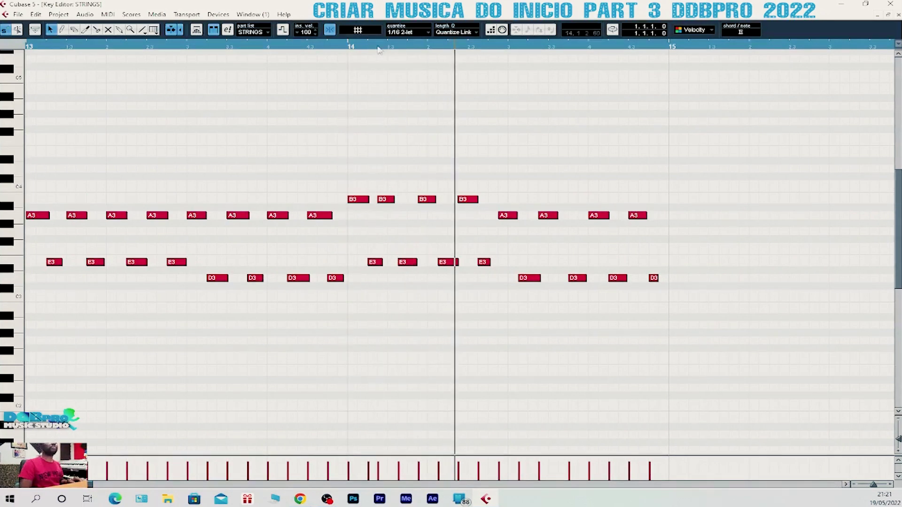
- Move the second B3 of bar 14 onto the middle of beat 1 and lengthen the E3 before it to meet it
{"action": "left_click", "coordinate": [369, 46]}
{"action": "left_click", "coordinate": [387, 46]}
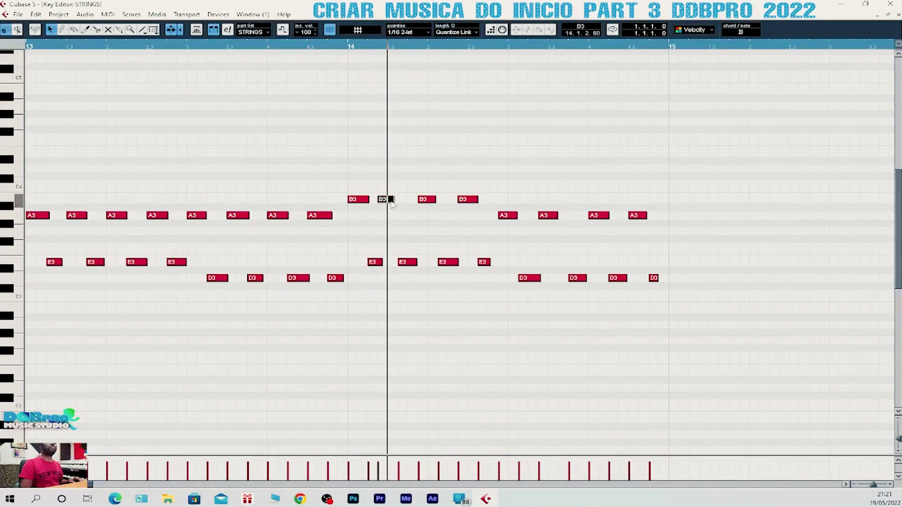
{"action": "left_click_drag", "start_coordinate": [391, 201], "coordinate": [401, 201]}
{"action": "left_click_drag", "start_coordinate": [382, 262], "coordinate": [387, 262]}
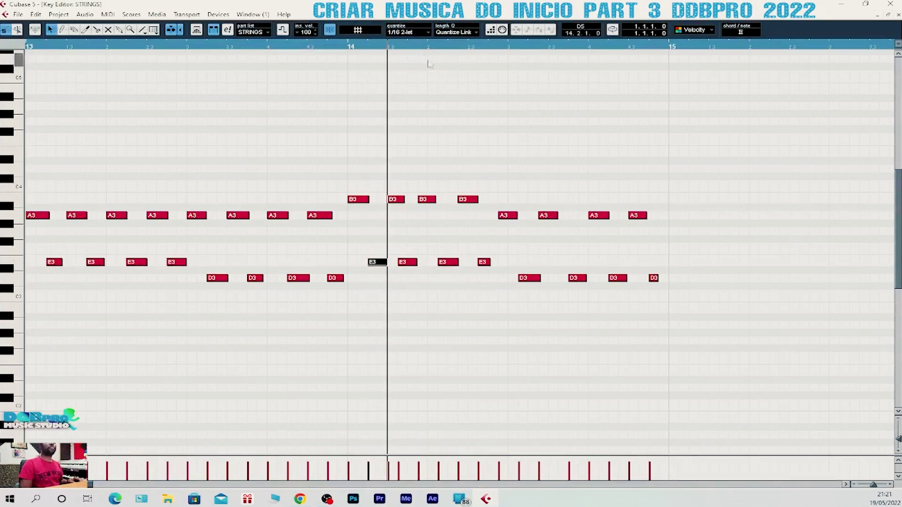
- Shift the second E3, third B3 and third E3 of bar 14 slightly later onto consecutive sixteenths, with the B3 on beat 2
{"action": "left_click", "coordinate": [407, 46]}
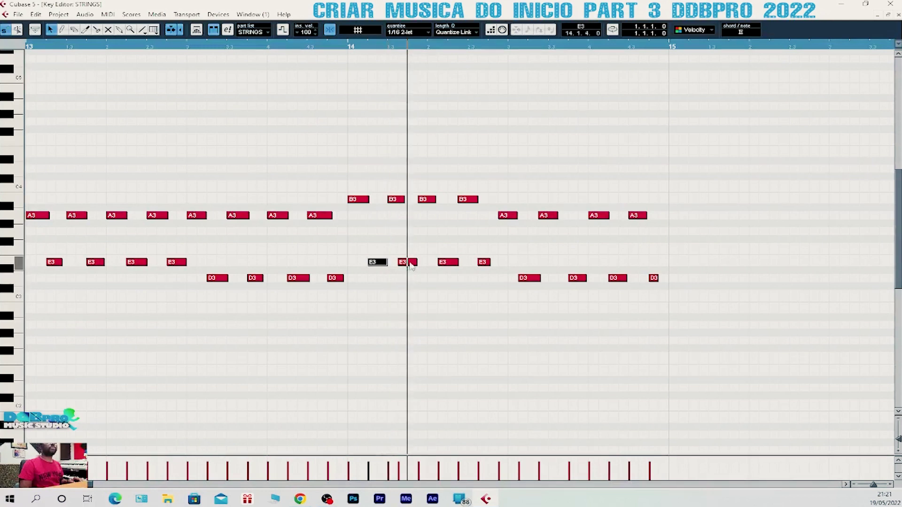
{"action": "left_click_drag", "start_coordinate": [410, 264], "coordinate": [420, 265]}
{"action": "left_click_drag", "start_coordinate": [428, 202], "coordinate": [438, 202]}
{"action": "left_click", "coordinate": [447, 48]}
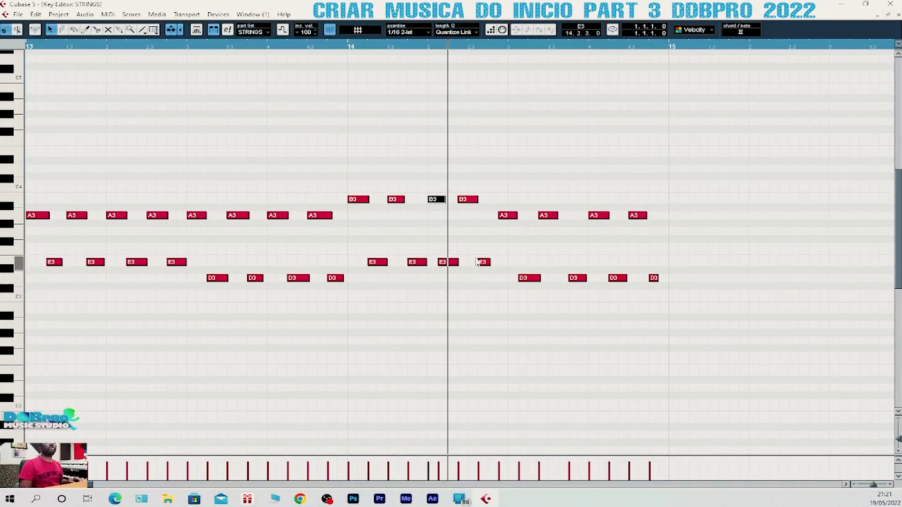
{"action": "left_click_drag", "start_coordinate": [452, 264], "coordinate": [463, 266]}
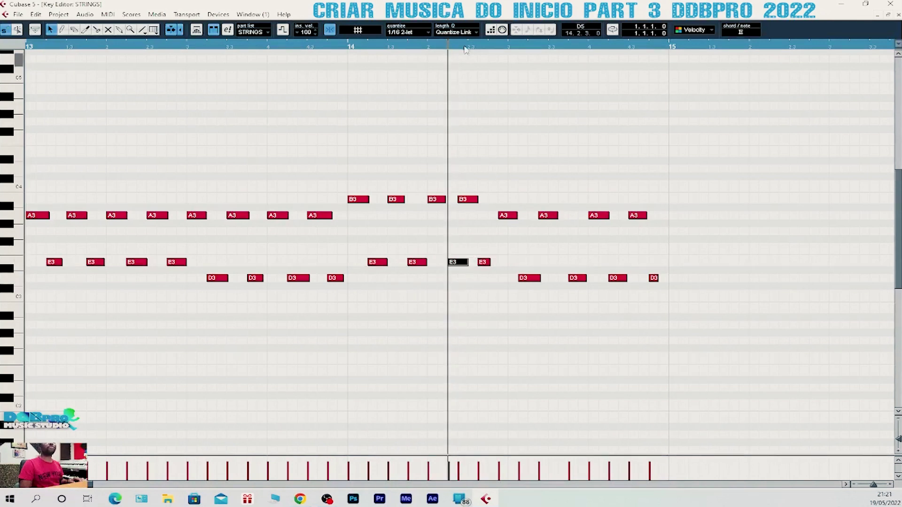
- Align the last B3 and first A3 of bar 14 to the grid, and move and lengthen the last E3 to end at beat 3
{"action": "left_click", "coordinate": [470, 49]}
{"action": "left_click_drag", "start_coordinate": [468, 199], "coordinate": [513, 215]}
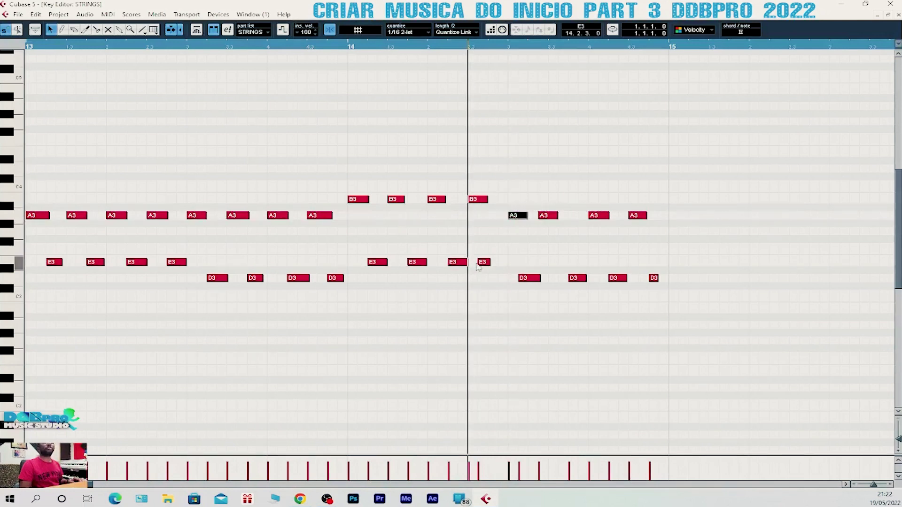
{"action": "left_click_drag", "start_coordinate": [485, 265], "coordinate": [496, 263]}
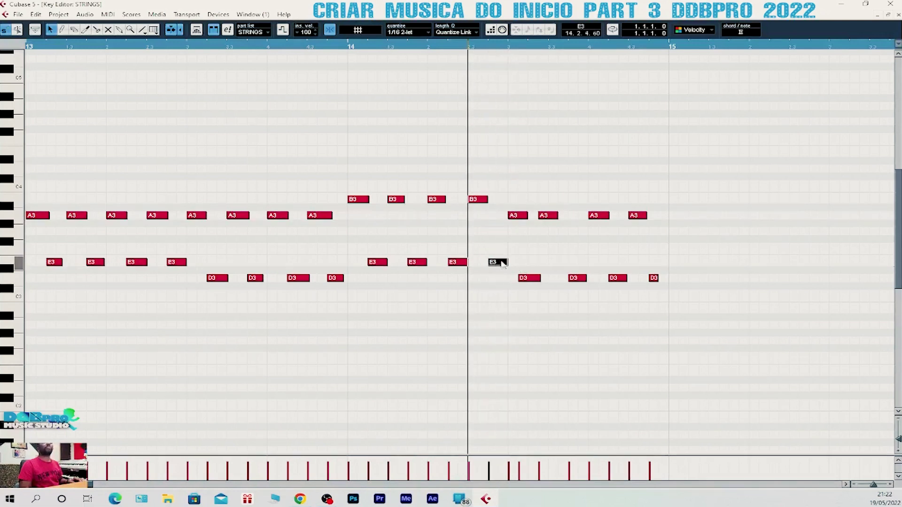
{"action": "left_click", "coordinate": [350, 47]}
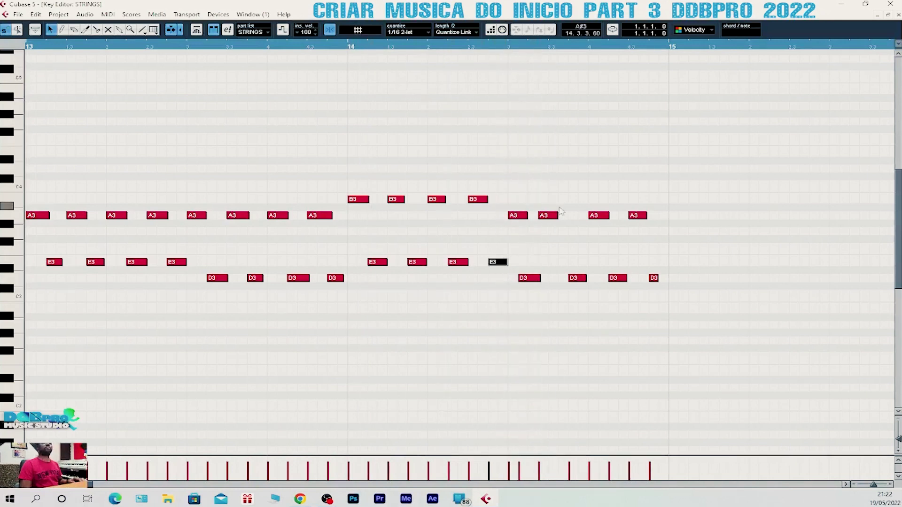
- Shift the second A3 and the first D3 after beat 3 of bar 14 slightly later onto the sixteenth grid
{"action": "left_click", "coordinate": [510, 47]}
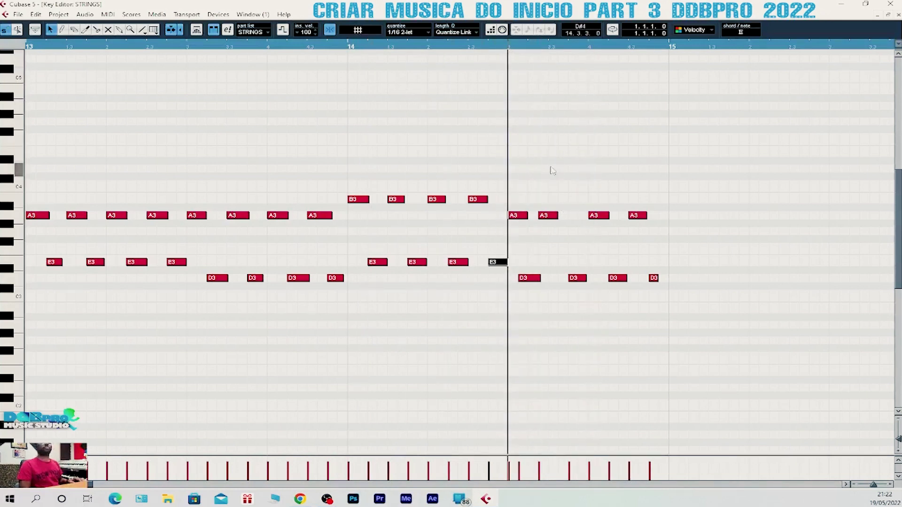
{"action": "left_click", "coordinate": [548, 216]}
{"action": "left_click_drag", "start_coordinate": [551, 216], "coordinate": [561, 216]}
{"action": "left_click_drag", "start_coordinate": [534, 281], "coordinate": [555, 278]}
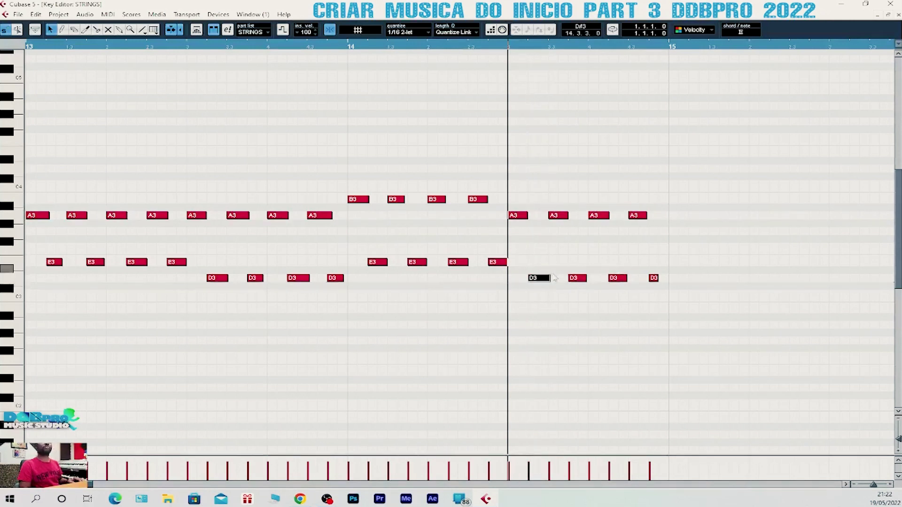
- Lengthen the last D3 of bar 14 so that it ends at the start of bar 15
{"action": "left_click", "coordinate": [569, 47]}
{"action": "left_click", "coordinate": [610, 47]}
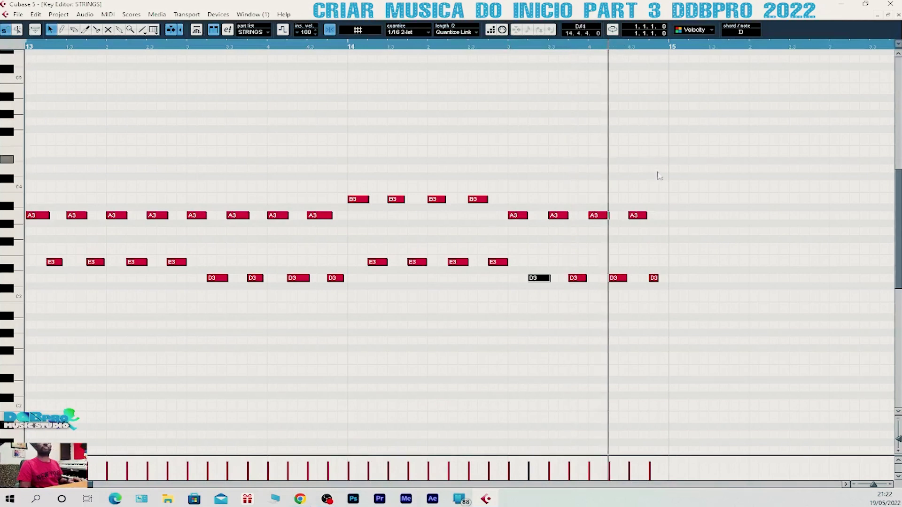
{"action": "left_click", "coordinate": [629, 47]}
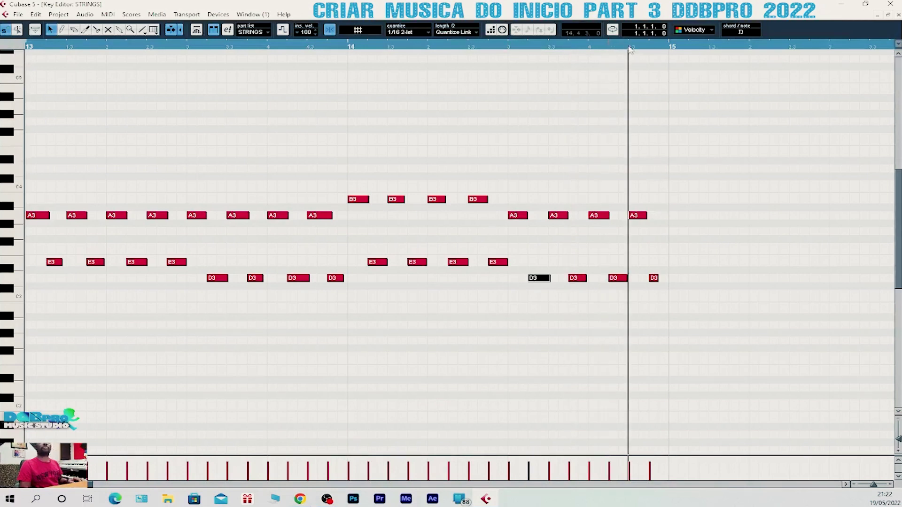
{"action": "left_click", "coordinate": [654, 278]}
{"action": "left_click_drag", "start_coordinate": [656, 279], "coordinate": [668, 278]}
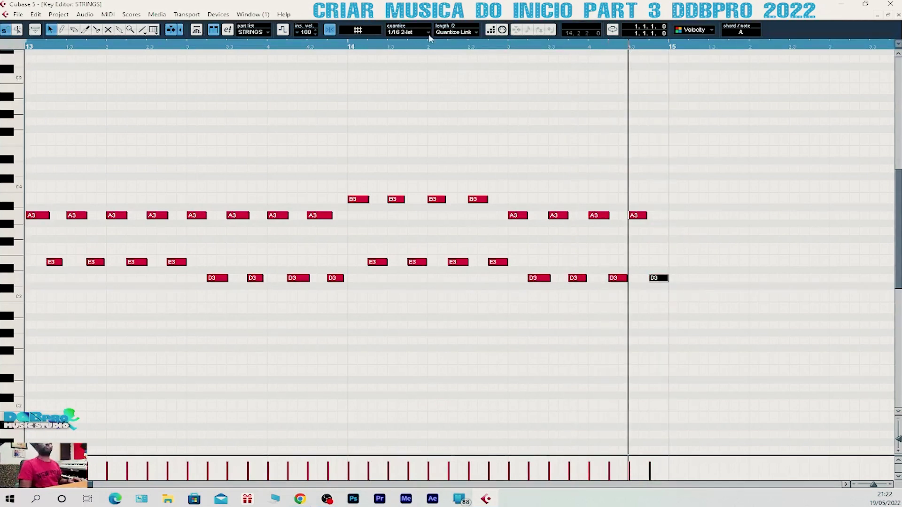
- Play the corrected strings notes of bars 13 and 14 and close the Key Editor
{"action": "left_click", "coordinate": [352, 47]}
{"action": "key", "text": "space"}
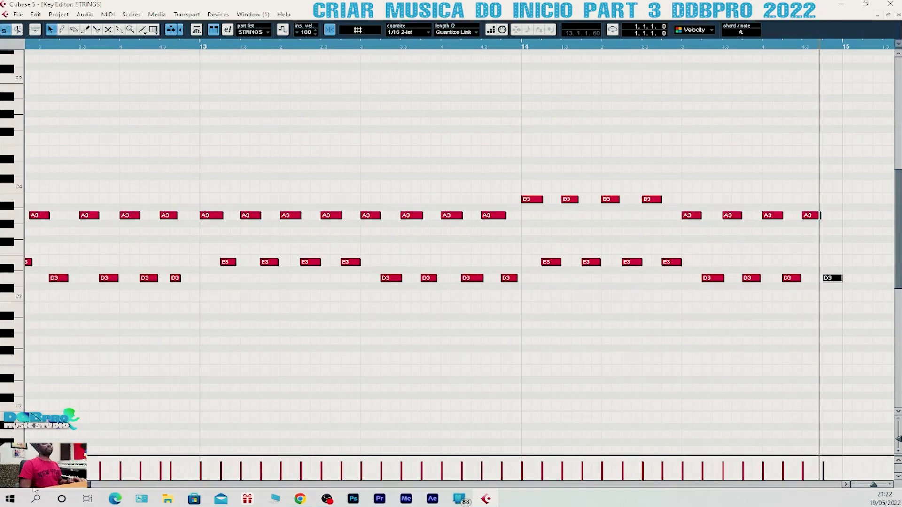
{"action": "left_click", "coordinate": [201, 47]}
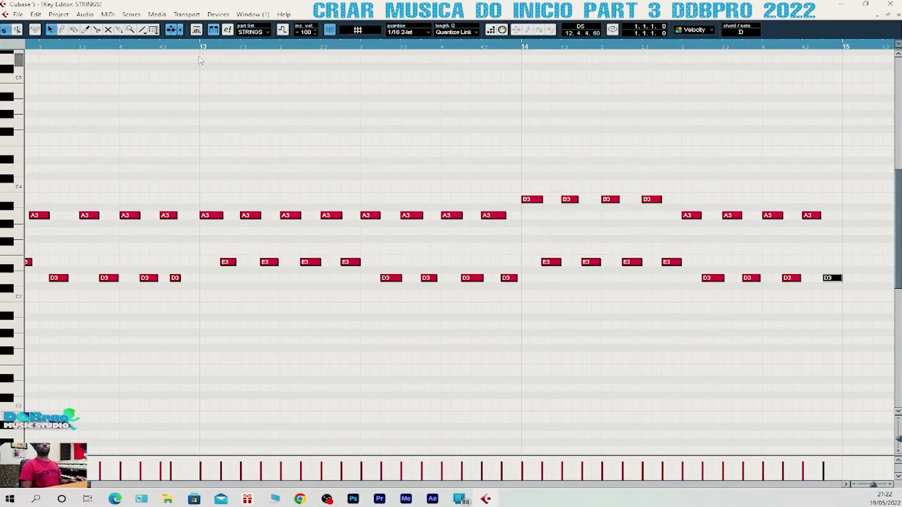
{"action": "key", "text": "g"}
{"action": "key", "text": "ctrl+w"}
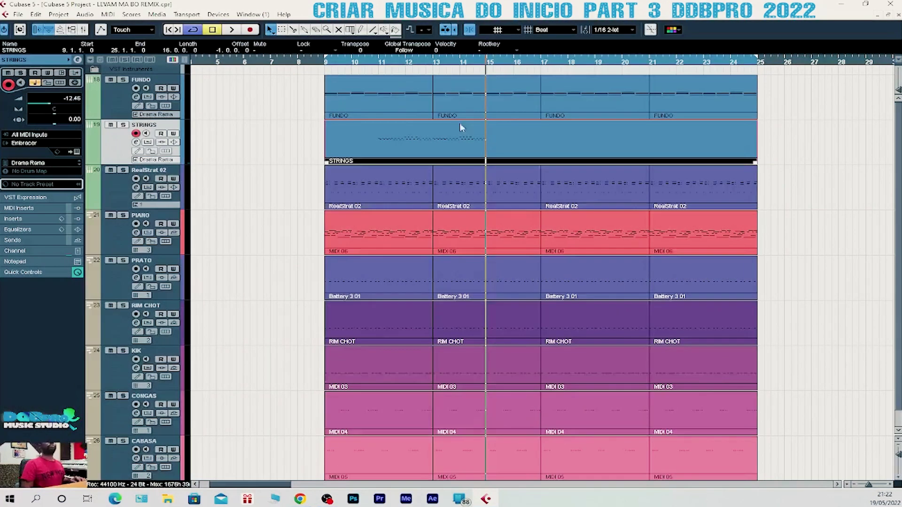
- Split the STRINGS part at bars 13 and 15 and delete everything from bar 15 onwards
{"action": "right_click", "coordinate": [452, 136]}
{"action": "left_click", "coordinate": [465, 133]}
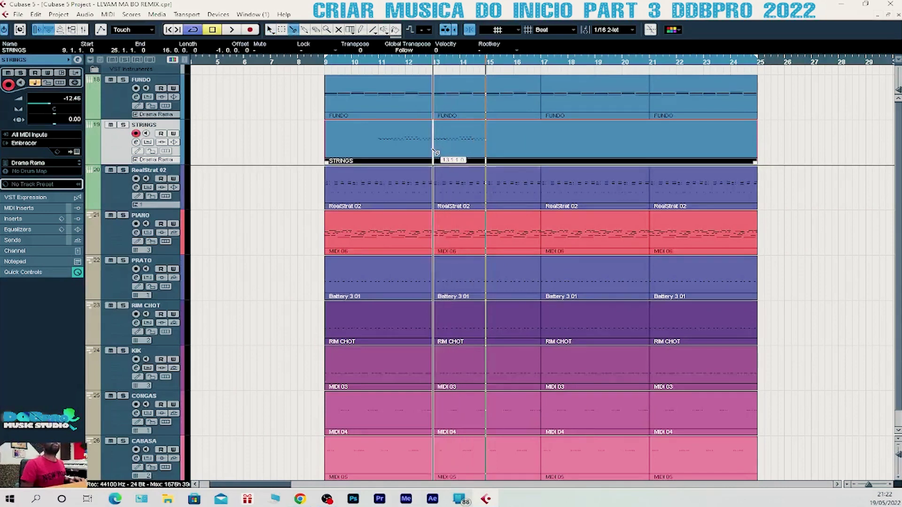
{"action": "left_click", "coordinate": [433, 141]}
{"action": "left_click", "coordinate": [484, 146]}
{"action": "key", "text": "Delete"}
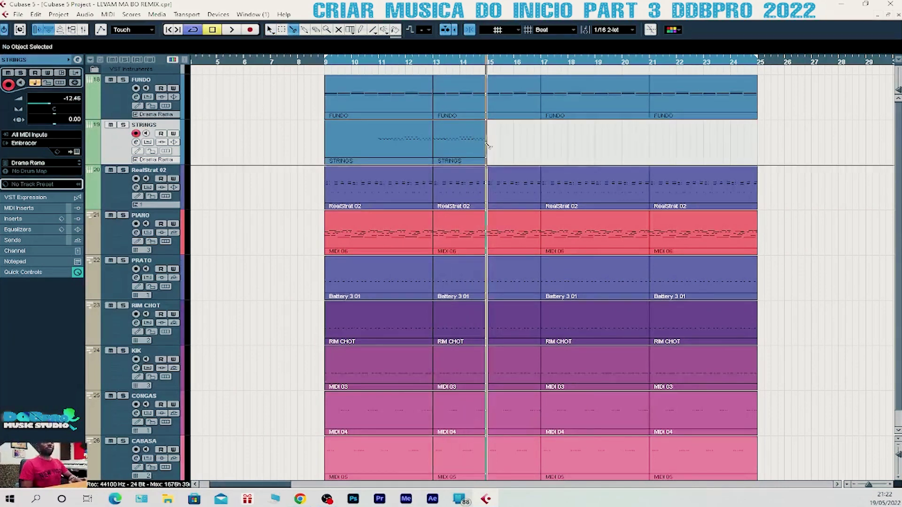
- Delete the STRINGS part starting at bar 9 and move the corrected two-bar part from bar 13 to bar 9
{"action": "key", "text": "1"}
{"action": "left_click", "coordinate": [415, 158]}
{"action": "key", "text": "Delete"}
{"action": "left_click_drag", "start_coordinate": [445, 146], "coordinate": [337, 144]}
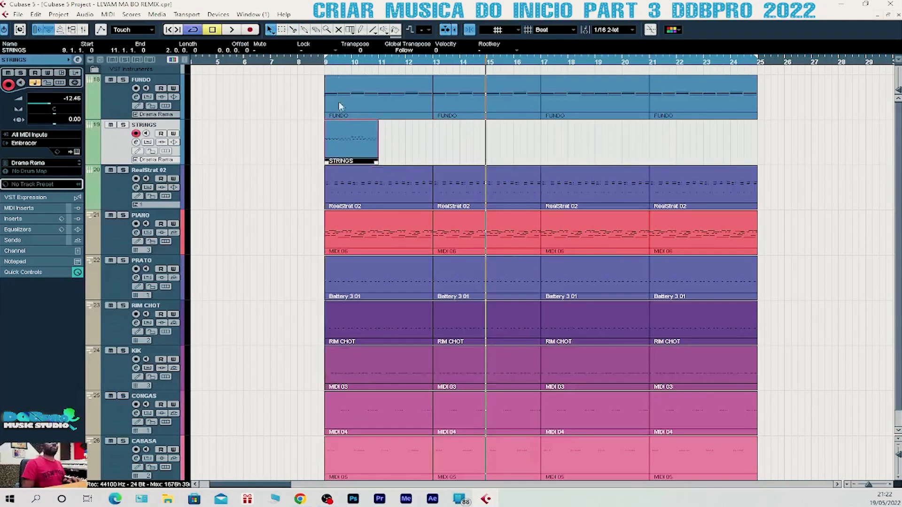
- Solo the STRINGS track along with PRATO and play the moved part from bar 9
{"action": "left_click", "coordinate": [327, 65]}
{"action": "left_click", "coordinate": [123, 125]}
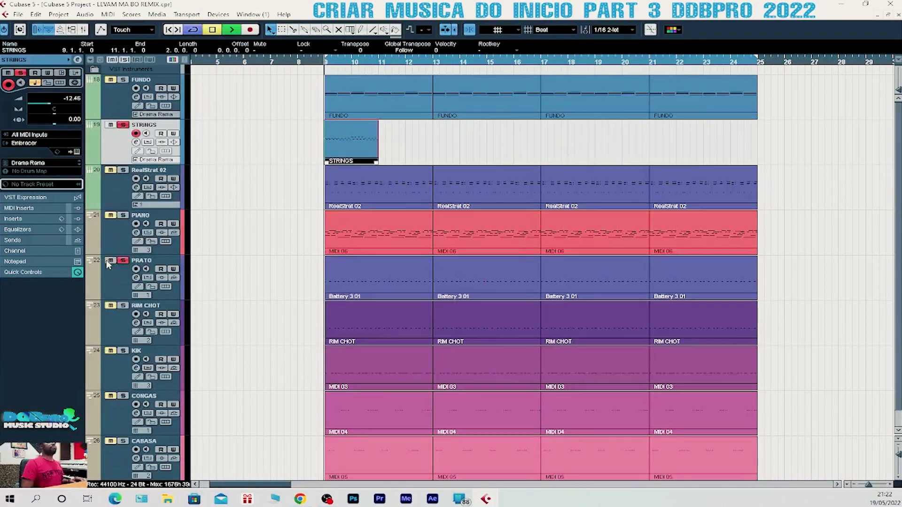
{"action": "key", "text": "space"}
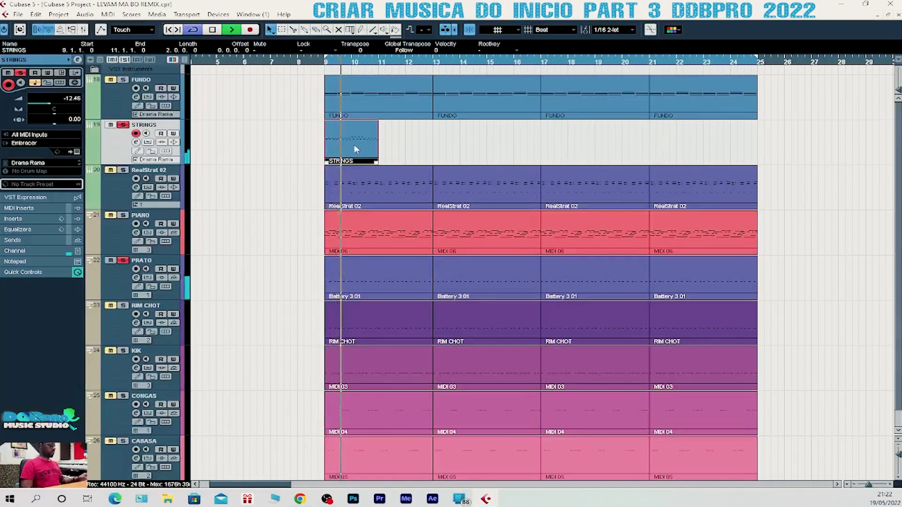
- Duplicate the two-bar STRINGS part to bar 11 and glue both into one part spanning bars 9 to 13
{"action": "key", "text": "ctrl+d"}
{"action": "right_click", "coordinate": [393, 136]}
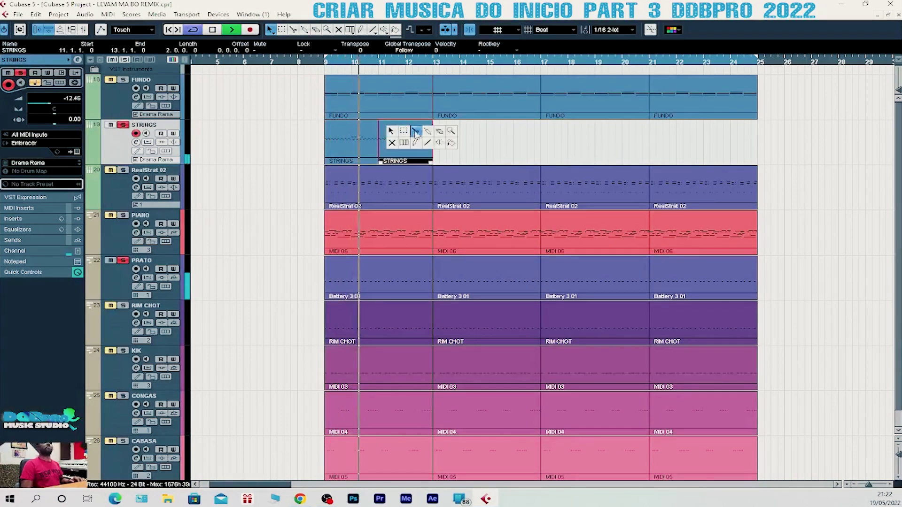
{"action": "left_click", "coordinate": [414, 133]}
{"action": "left_click", "coordinate": [372, 140]}
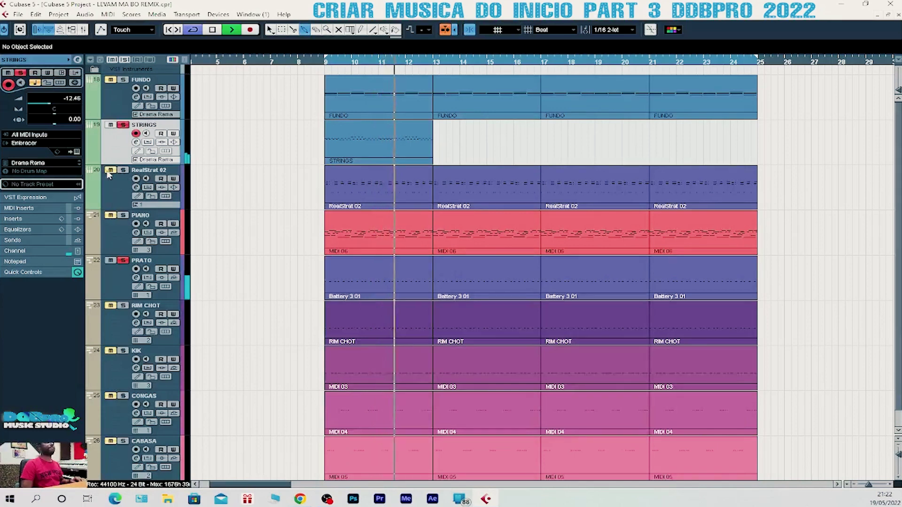
- Duplicate the glued four-bar STRINGS part to bar 13, listen to it and stop playback
{"action": "key", "text": "1"}
{"action": "left_click", "coordinate": [407, 142]}
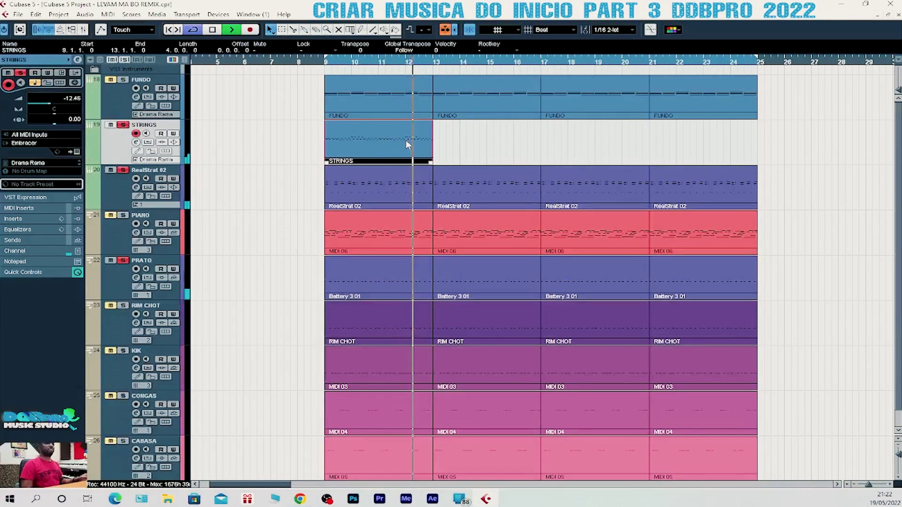
{"action": "key", "text": "ctrl+d"}
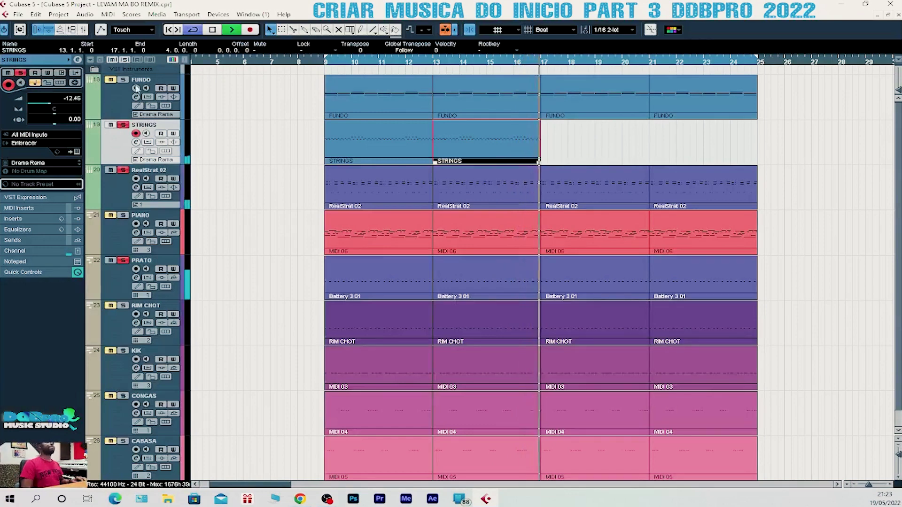
{"action": "key", "text": "space"}
- Select both STRINGS parts and play the arrangement from bar 9 with all tracks to past bar 17
{"action": "left_click", "coordinate": [636, 140]}
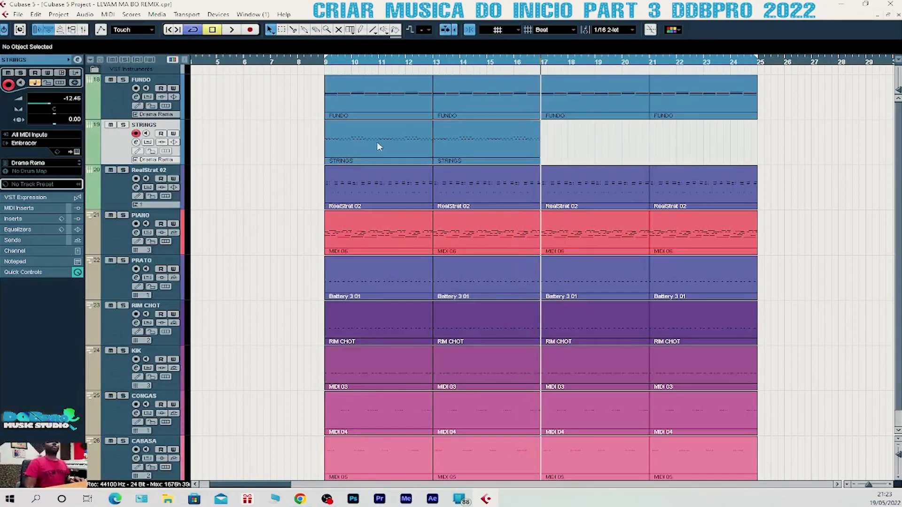
{"action": "left_click", "coordinate": [460, 141]}
{"action": "left_click_drag", "start_coordinate": [292, 150], "coordinate": [471, 149]}
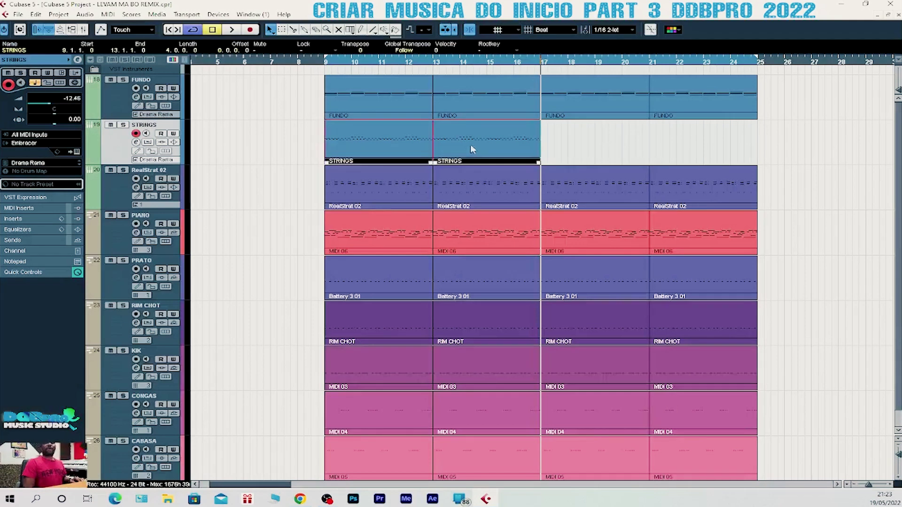
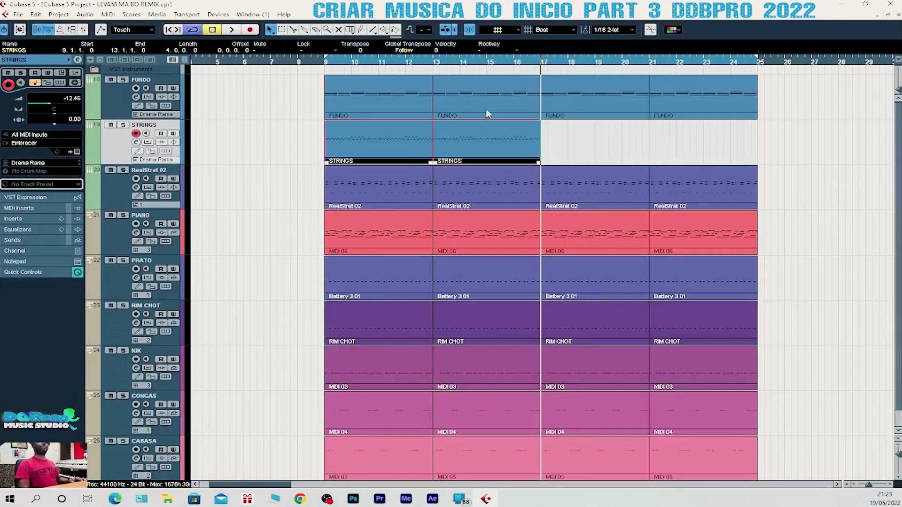
{"action": "scroll", "coordinate": [342, 210], "scroll_direction": "down", "scroll_amount": 1}
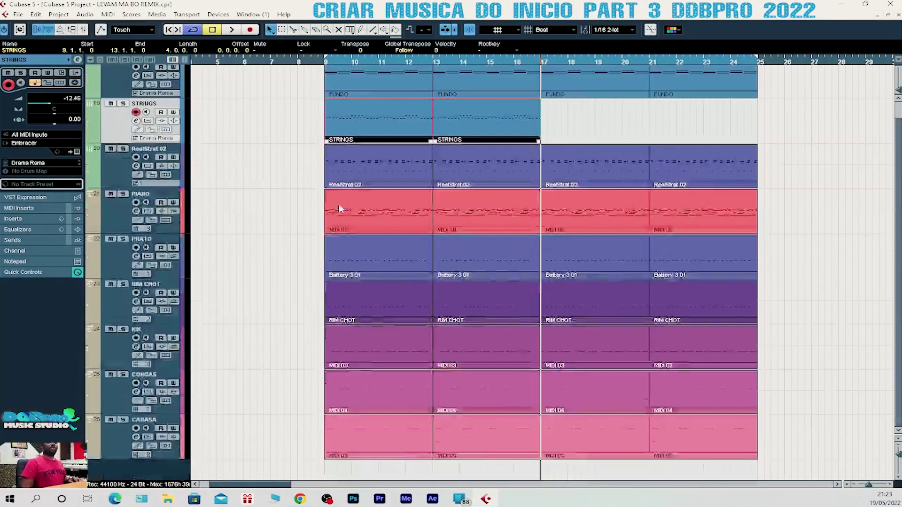
{"action": "scroll", "coordinate": [422, 253], "scroll_direction": "up", "scroll_amount": 1}
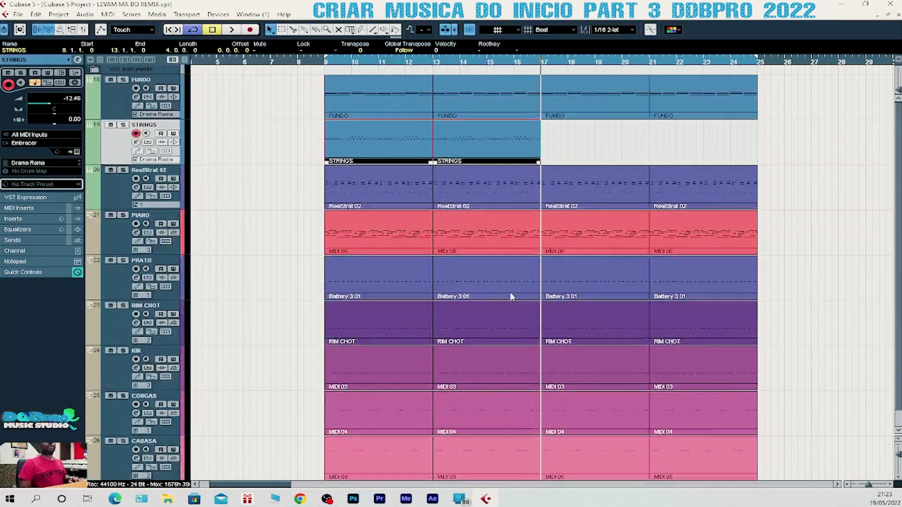
{"action": "left_click", "coordinate": [327, 67]}
{"action": "key", "text": "space"}
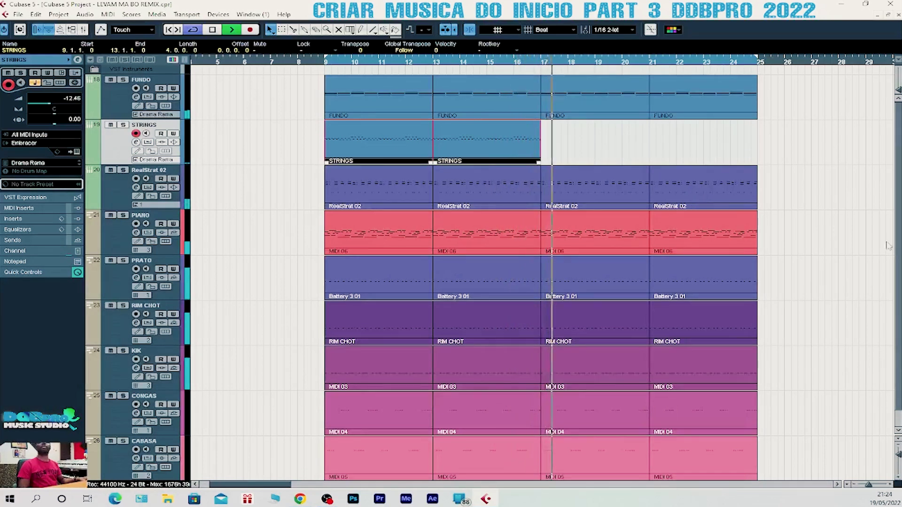
{"action": "key", "text": "space"}
- Duplicate the STRINGS part at bar 13 twice to fill the track from bar 17 to bar 25
{"action": "left_click", "coordinate": [574, 137]}
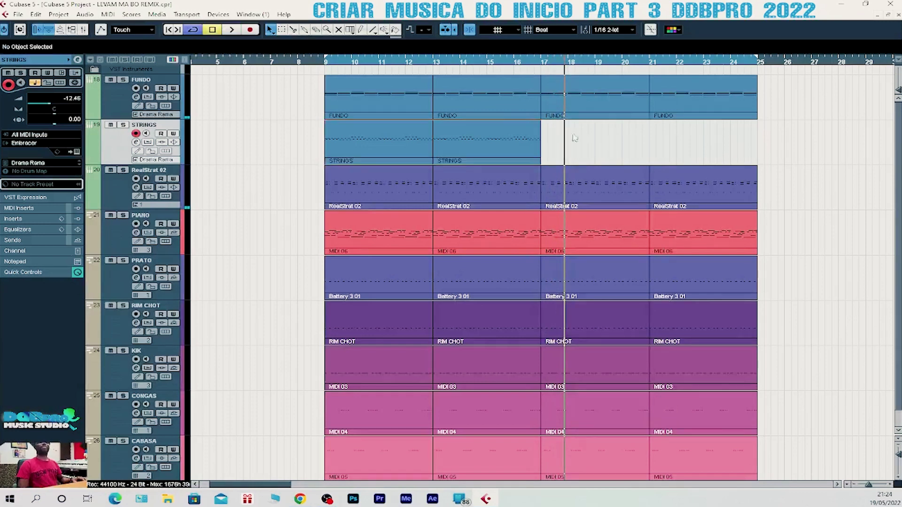
{"action": "left_click", "coordinate": [514, 149]}
{"action": "key", "text": "ctrl+d"}
{"action": "key", "text": "ctrl+d"}
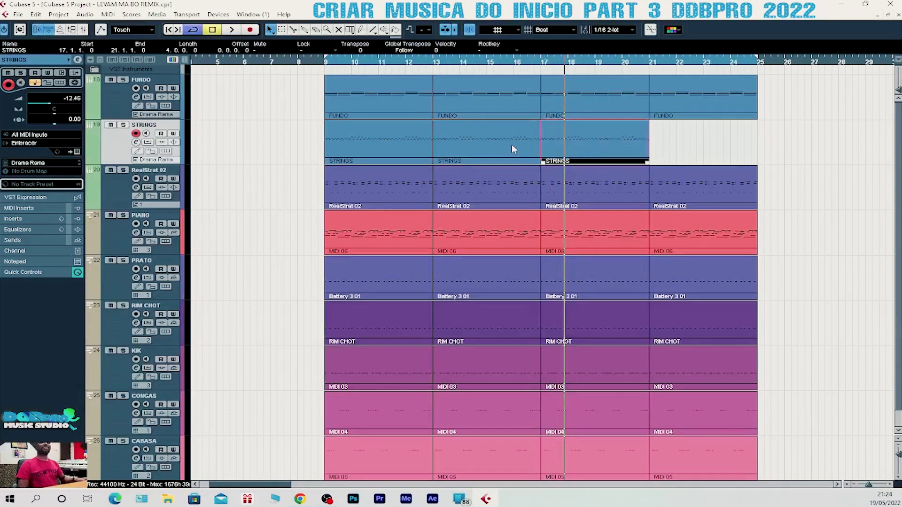
- Play the full arrangement from bar 9 with the completed STRINGS track
{"action": "left_click", "coordinate": [323, 61]}
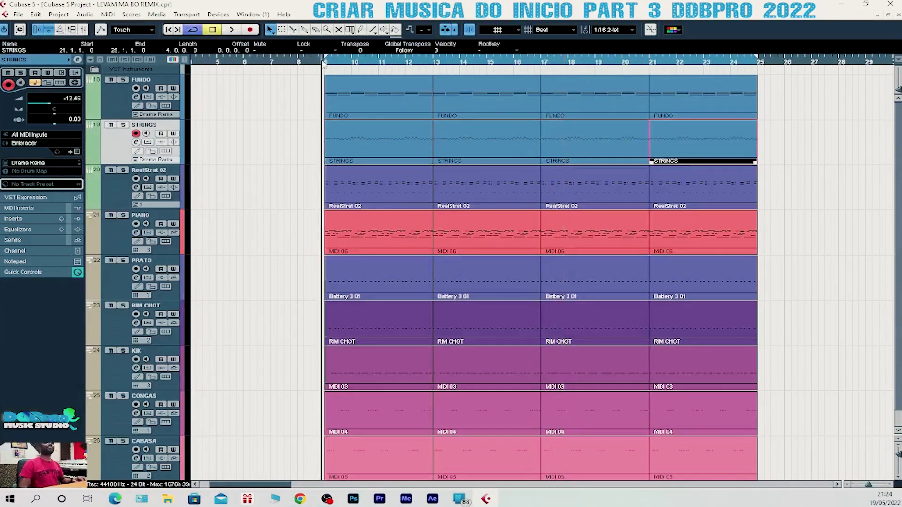
{"action": "key", "text": "space"}
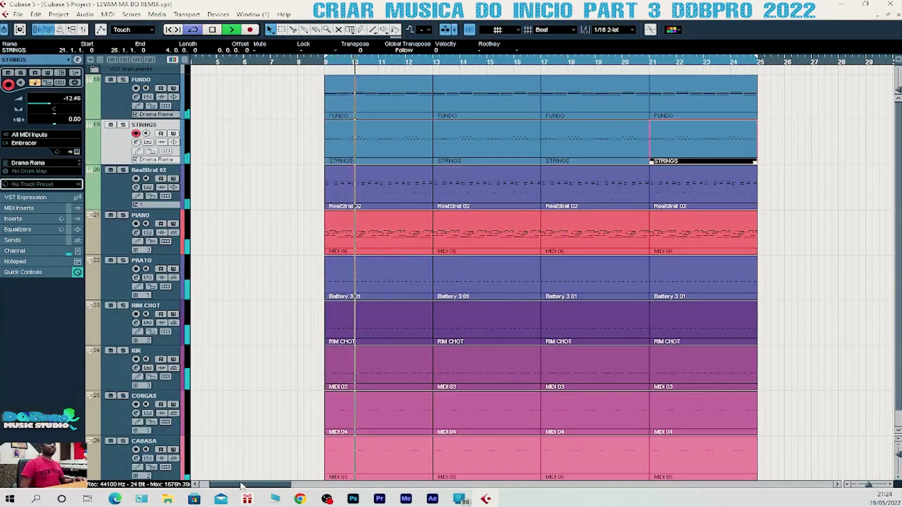
{"action": "left_click_drag", "start_coordinate": [244, 484], "coordinate": [252, 483]}
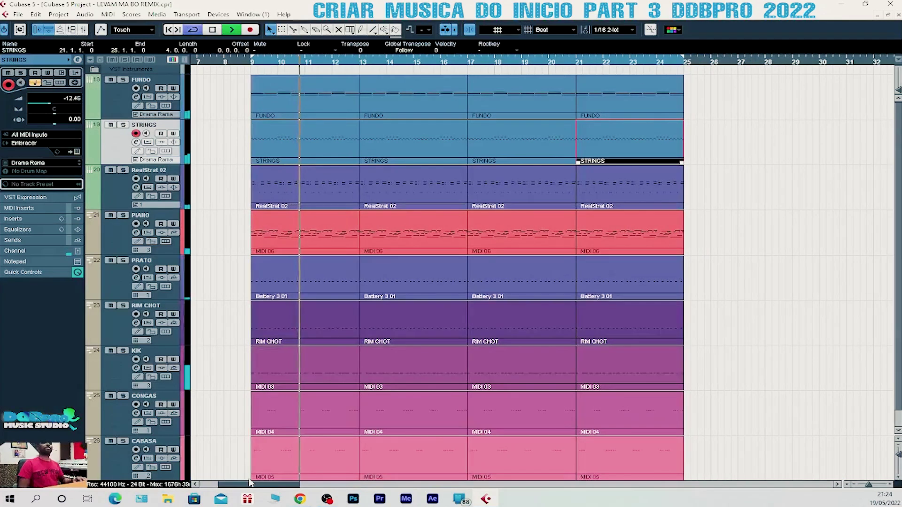
- Solo the PIANO track and set its Hypersonic patch to Concert Hall Grand Piano
{"action": "left_click", "coordinate": [119, 233]}
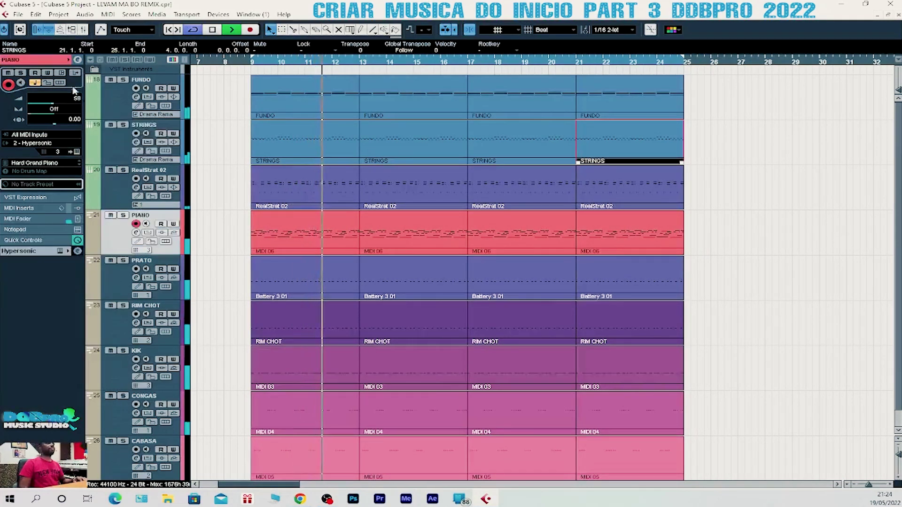
{"action": "left_click", "coordinate": [120, 216]}
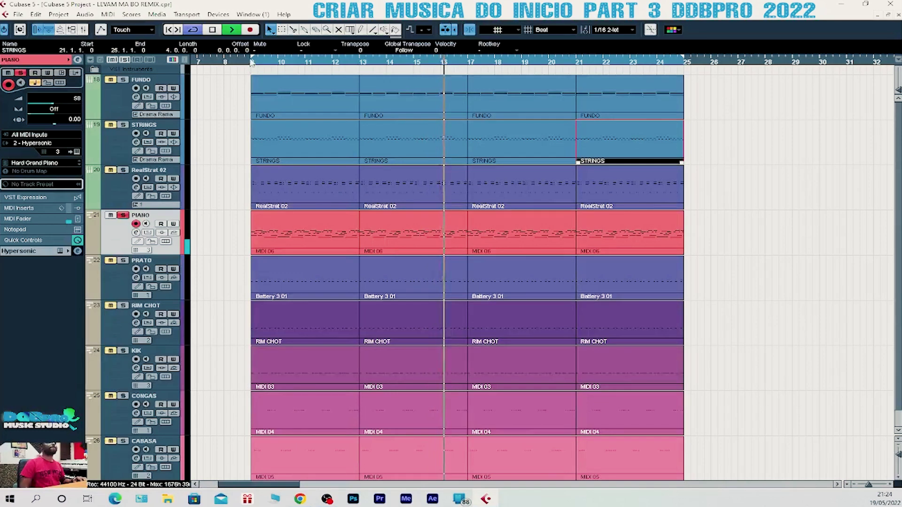
{"action": "left_click", "coordinate": [45, 163]}
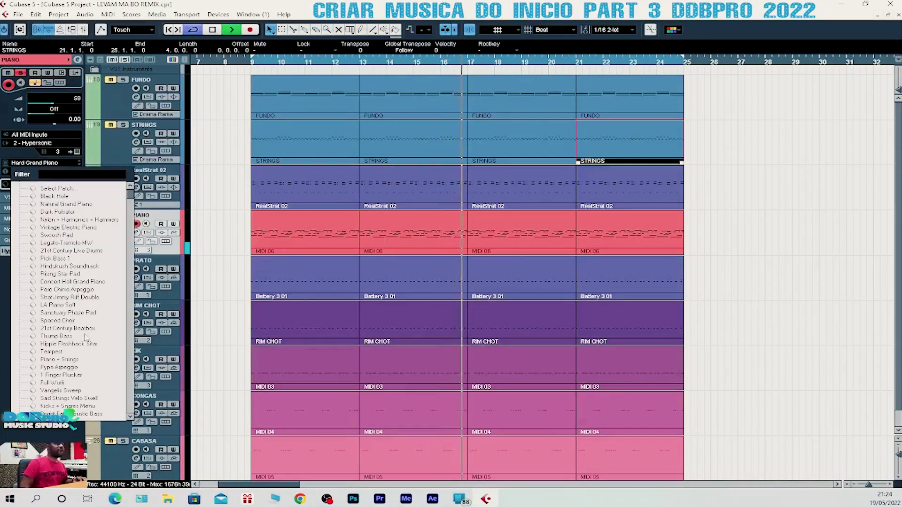
{"action": "left_click", "coordinate": [73, 282]}
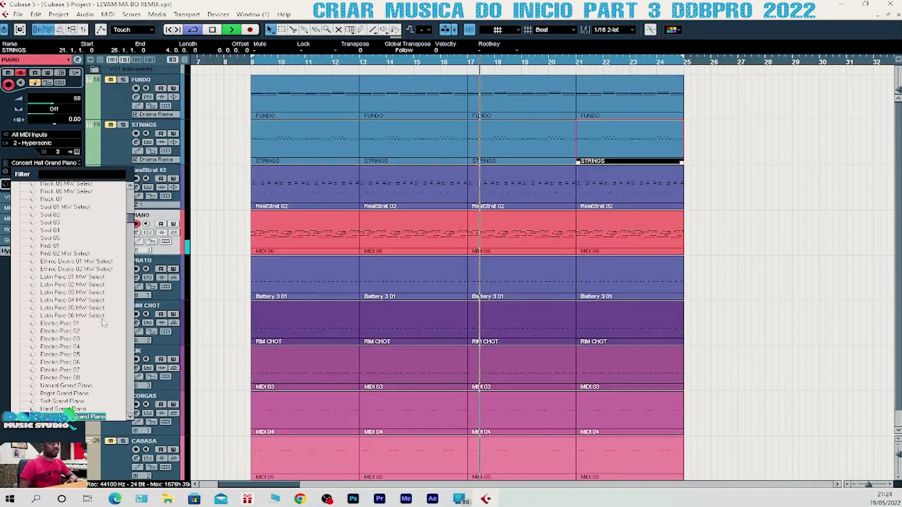
{"action": "left_click", "coordinate": [230, 225]}
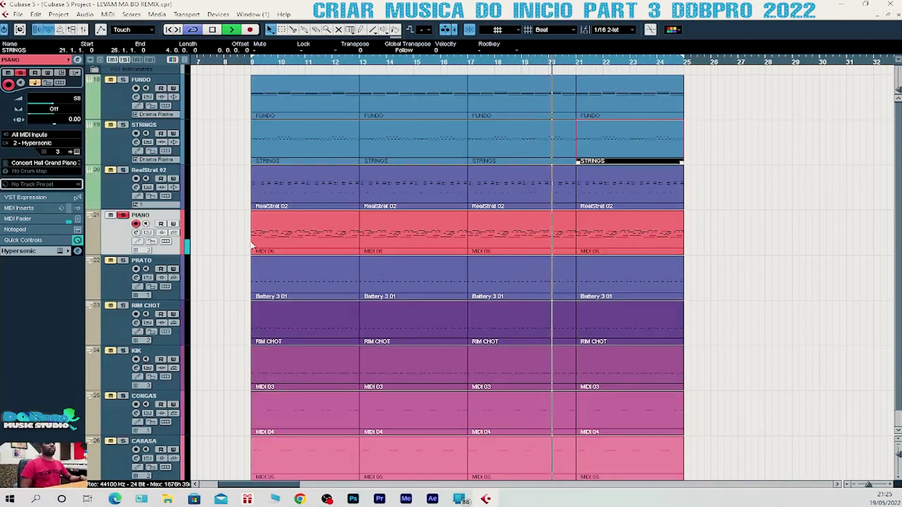
- Check the channel levels in the mixer and unsolo the PIANO track to hear the full mix
{"action": "key", "text": "F3"}
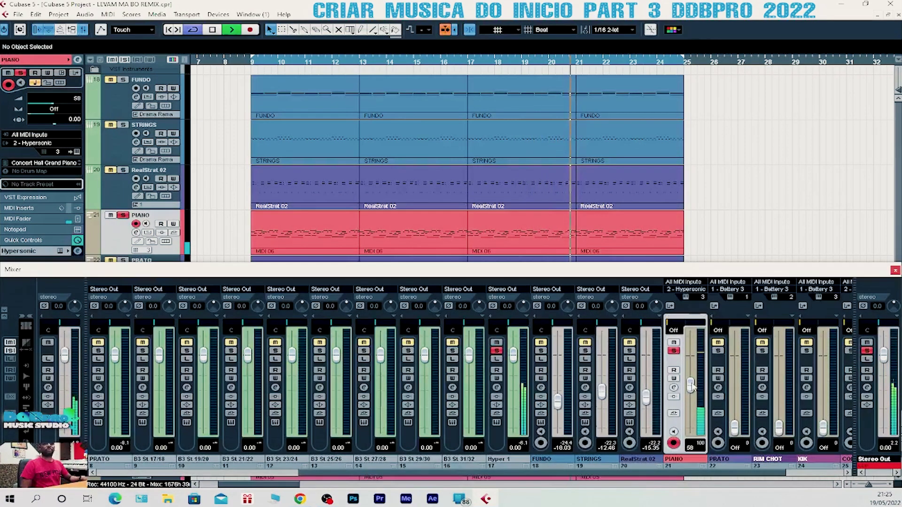
{"action": "left_click", "coordinate": [123, 215]}
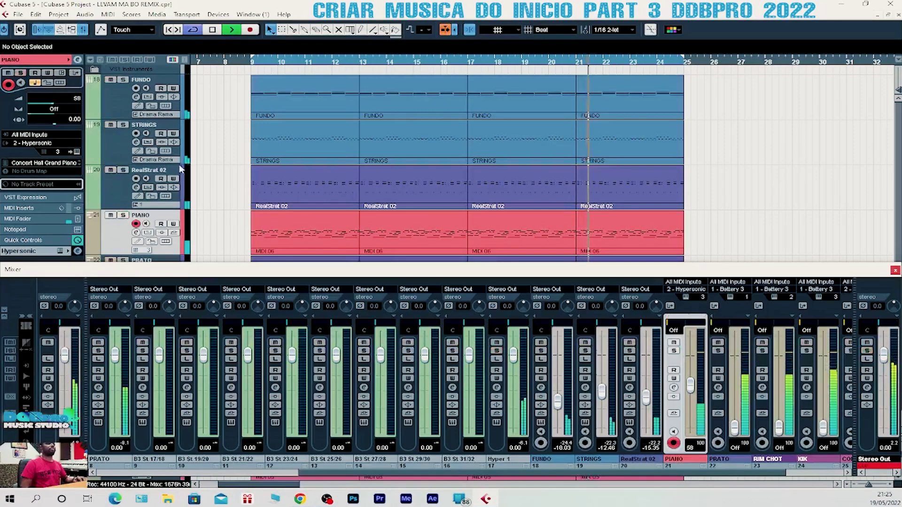
{"action": "left_click", "coordinate": [895, 272]}
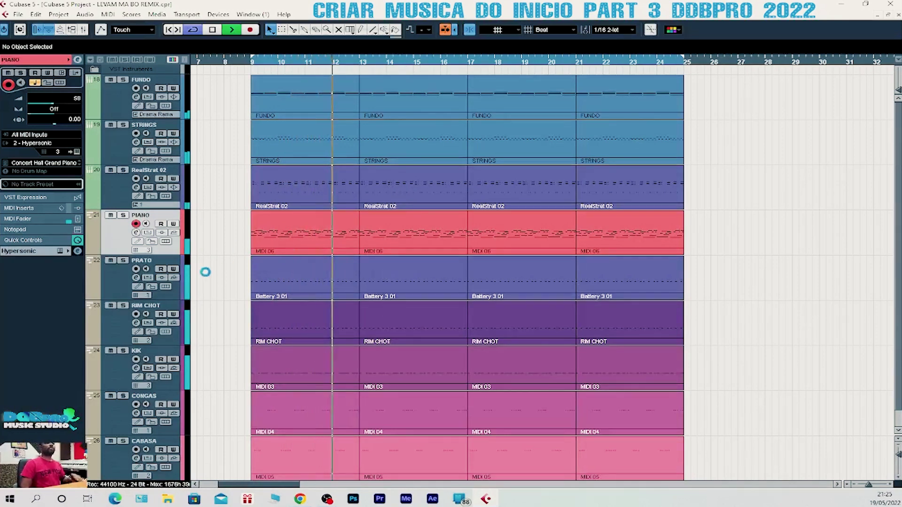
{"action": "key", "text": "space"}
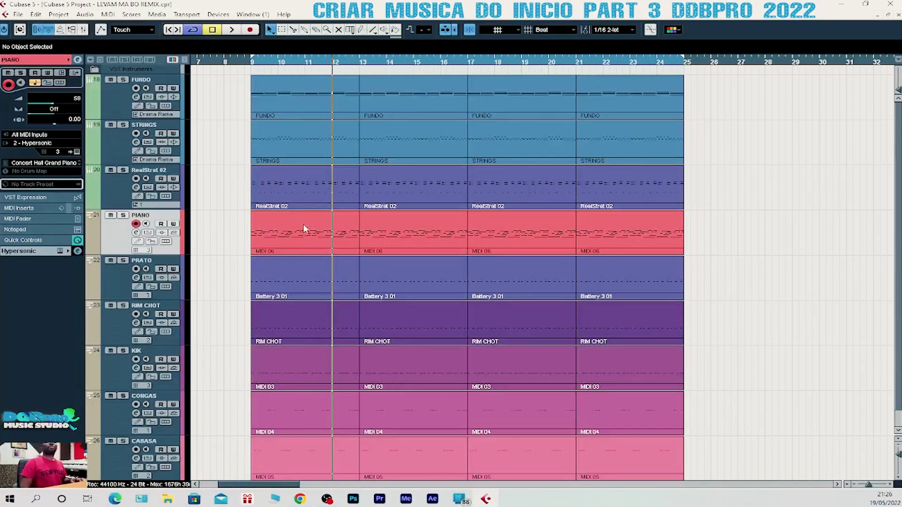
{"action": "right_click", "coordinate": [119, 247]}
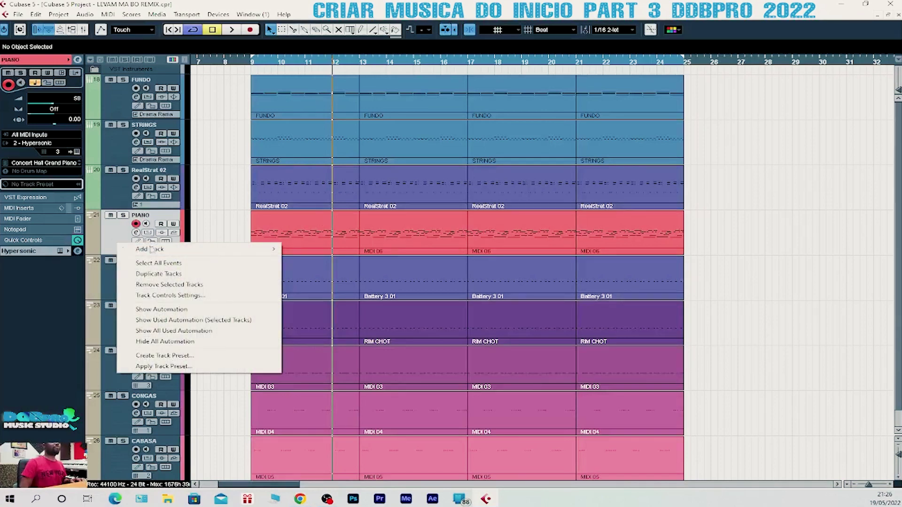
{"action": "mouse_move", "coordinate": [203, 253]}
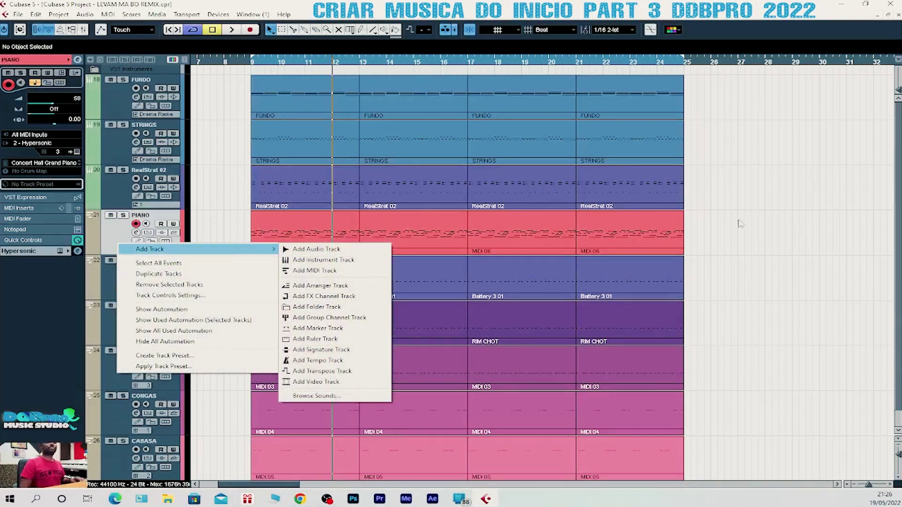
{"action": "left_click", "coordinate": [755, 219]}
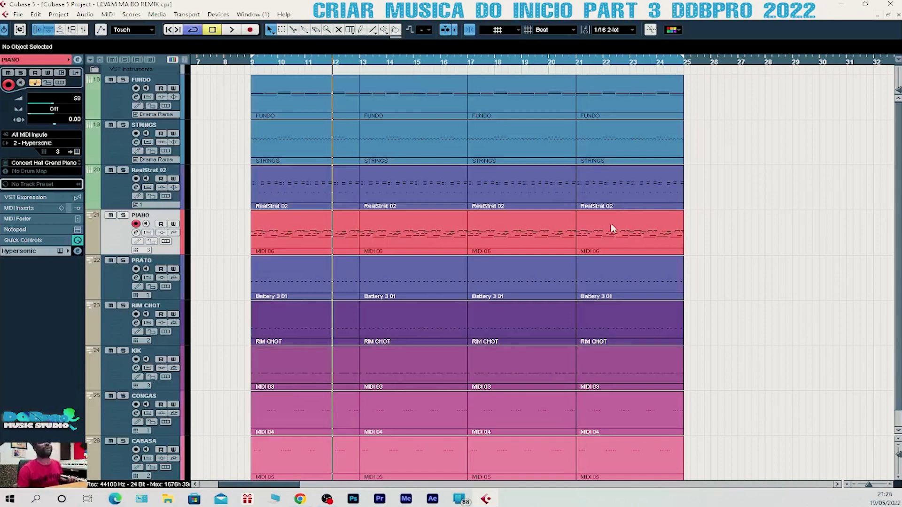
{"action": "scroll", "coordinate": [340, 307], "scroll_direction": "down", "scroll_amount": 1}
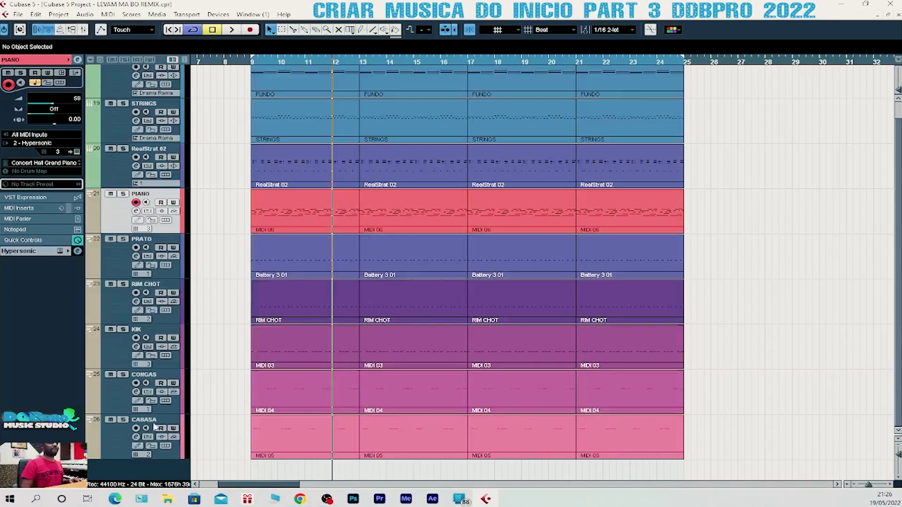
{"action": "left_click", "coordinate": [123, 448]}
{"action": "right_click", "coordinate": [123, 446]}
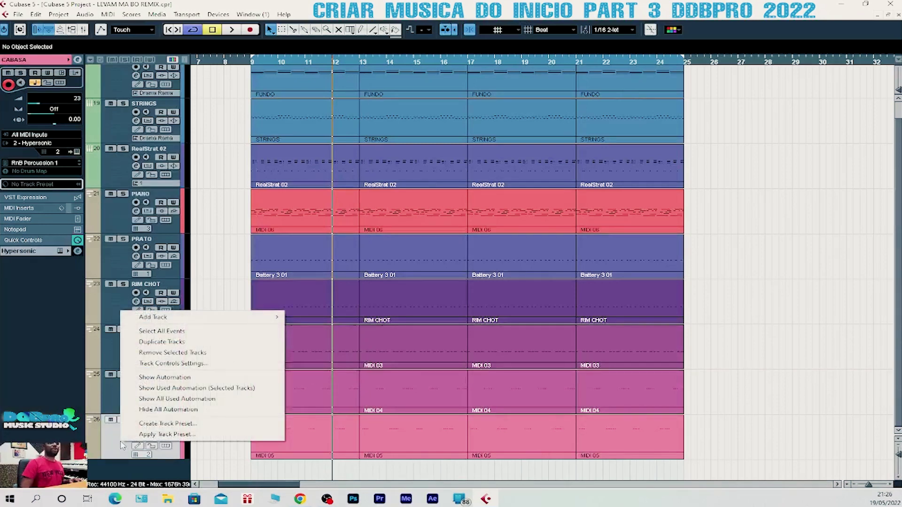
{"action": "left_click", "coordinate": [112, 215]}
- Add a MIDI track directly below the PIANO track and name it BASS
{"action": "left_click", "coordinate": [111, 215]}
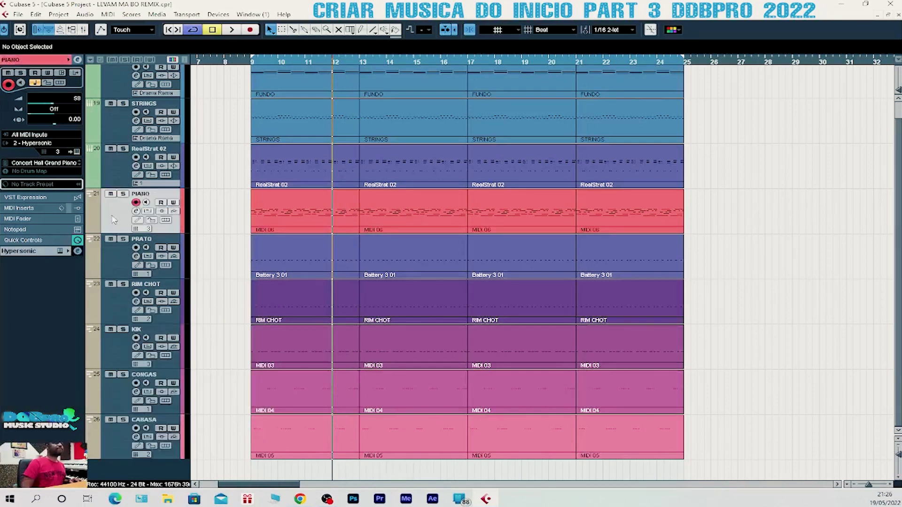
{"action": "right_click", "coordinate": [111, 216]}
{"action": "mouse_move", "coordinate": [211, 226]}
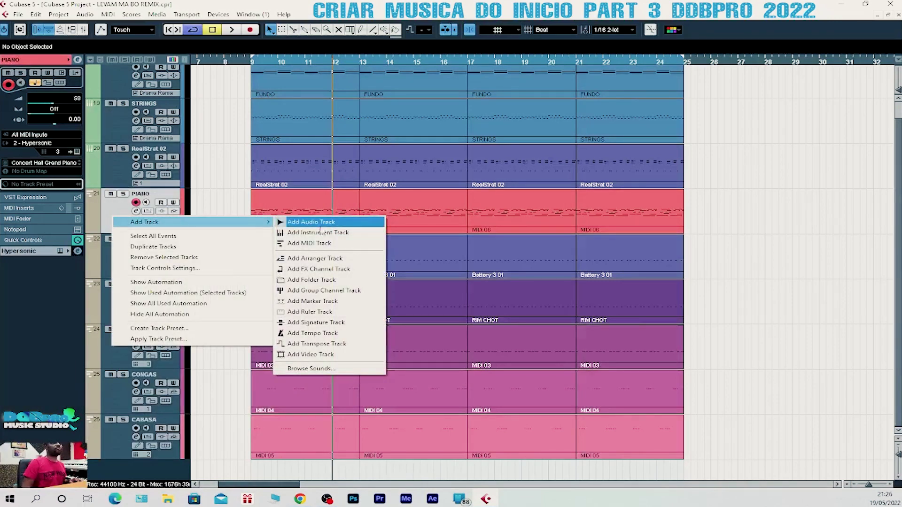
{"action": "left_click", "coordinate": [323, 243]}
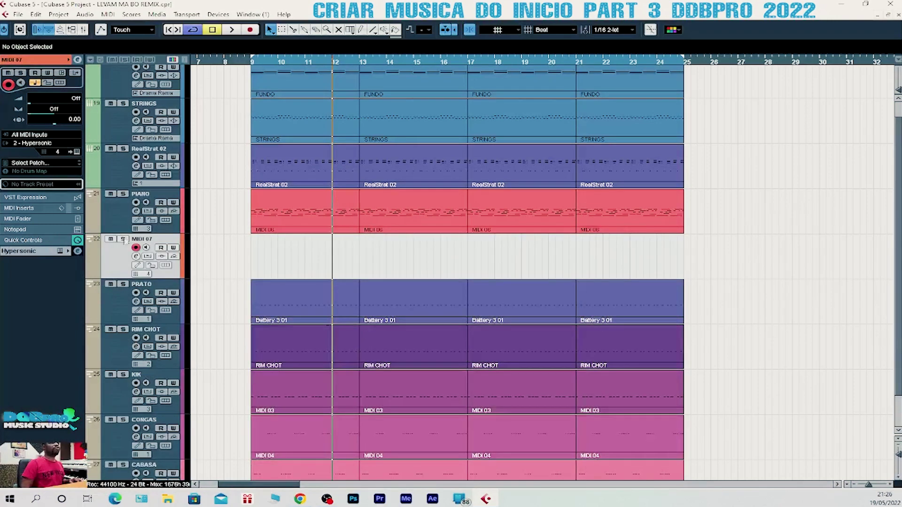
{"action": "double_click", "coordinate": [144, 239]}
{"action": "type", "text": "BAS"}
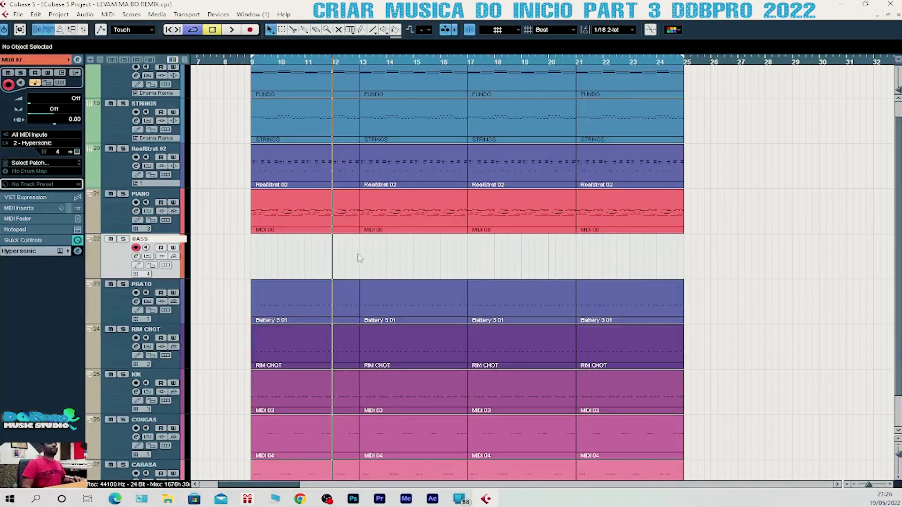
{"action": "type", "text": "S"}
{"action": "key", "text": "Return"}
- Open the BASS track's Hypersonic instrument, select empty patch slot 4 and expand the Synth Basses category
{"action": "left_click", "coordinate": [42, 163]}
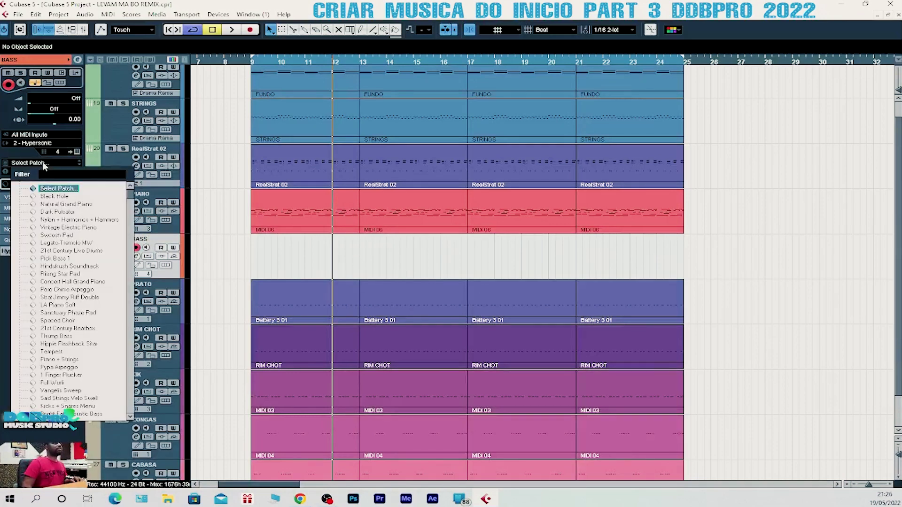
{"action": "left_click", "coordinate": [77, 153]}
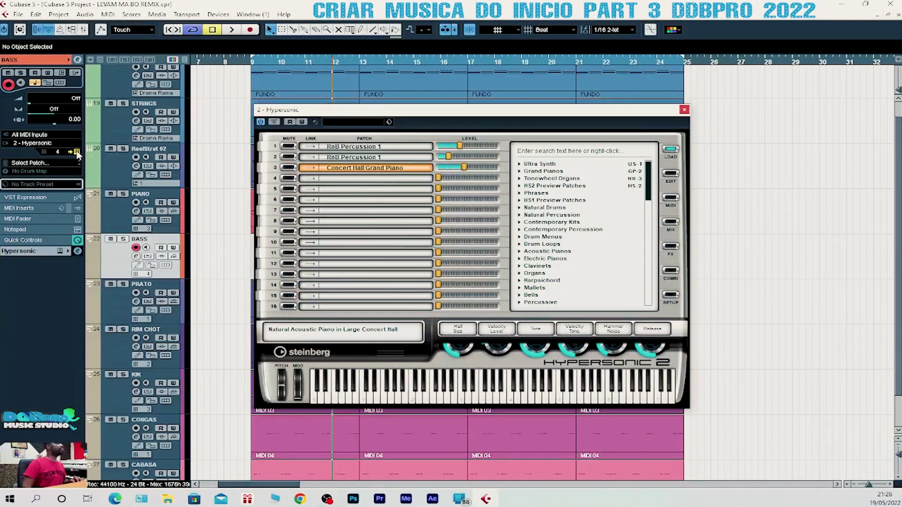
{"action": "left_click", "coordinate": [363, 181]}
{"action": "scroll", "coordinate": [536, 216], "scroll_direction": "down", "scroll_amount": 5}
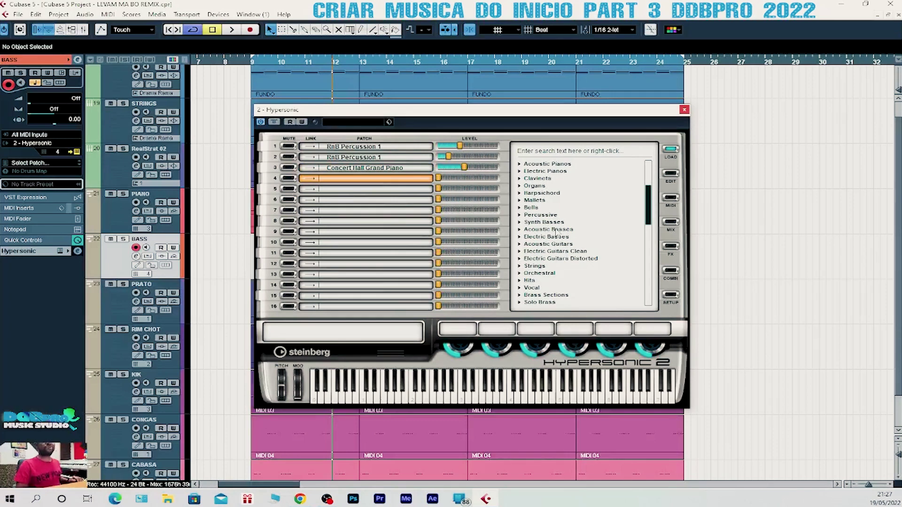
{"action": "scroll", "coordinate": [581, 285], "scroll_direction": "down", "scroll_amount": 5}
{"action": "scroll", "coordinate": [576, 263], "scroll_direction": "down", "scroll_amount": 2}
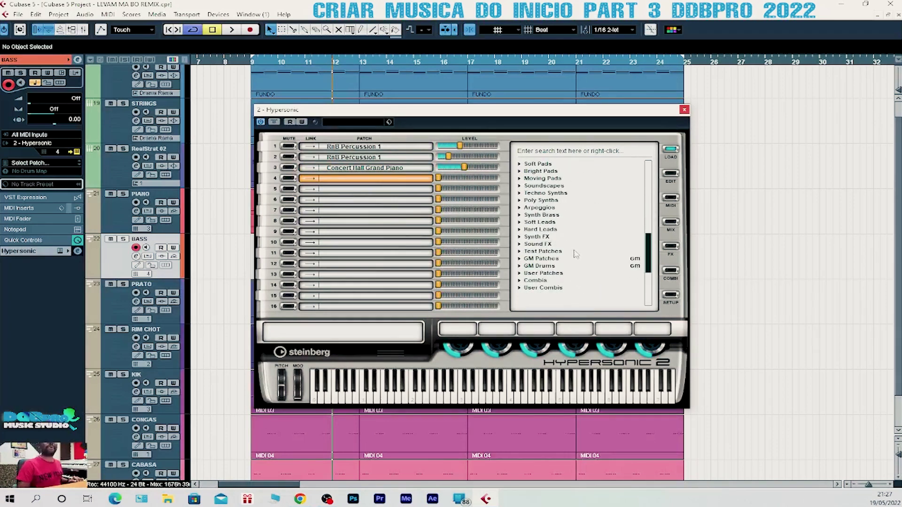
{"action": "scroll", "coordinate": [581, 255], "scroll_direction": "up", "scroll_amount": 4}
{"action": "scroll", "coordinate": [588, 252], "scroll_direction": "down", "scroll_amount": 4}
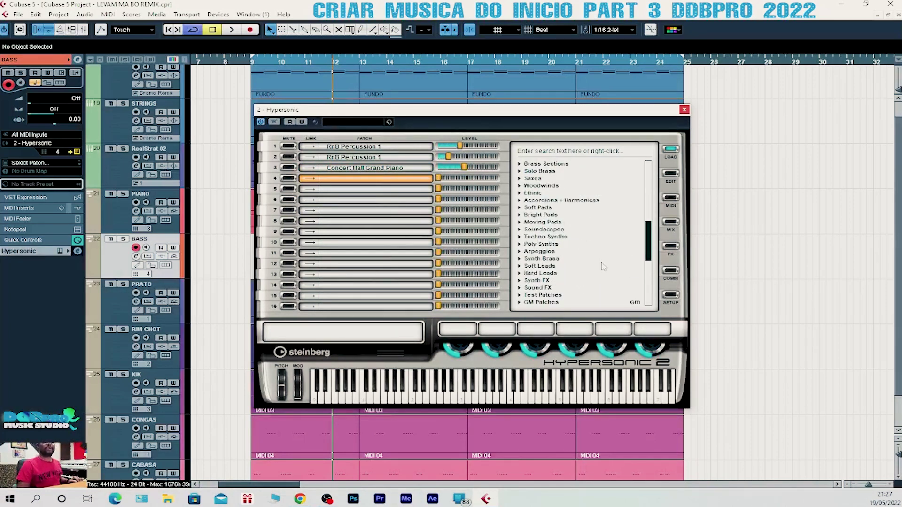
{"action": "scroll", "coordinate": [603, 267], "scroll_direction": "up", "scroll_amount": 4}
{"action": "scroll", "coordinate": [604, 266], "scroll_direction": "up", "scroll_amount": 4}
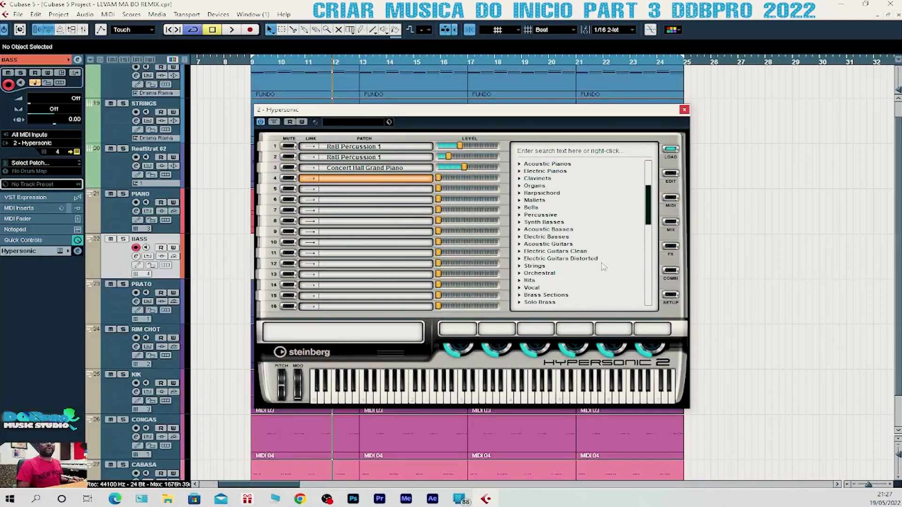
{"action": "left_click", "coordinate": [544, 222]}
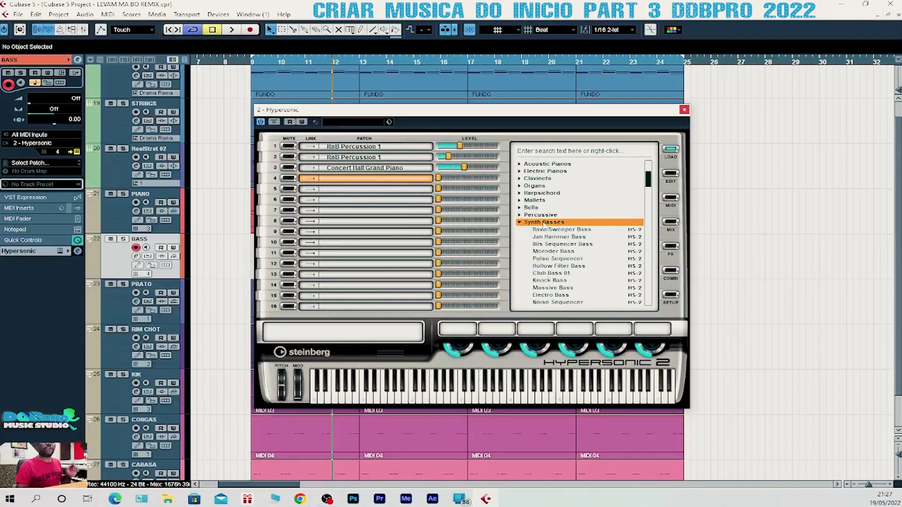
- Load the Sub Bass patch into Hypersonic slot 4 and close the instrument window
{"action": "scroll", "coordinate": [577, 276], "scroll_direction": "down", "scroll_amount": 5}
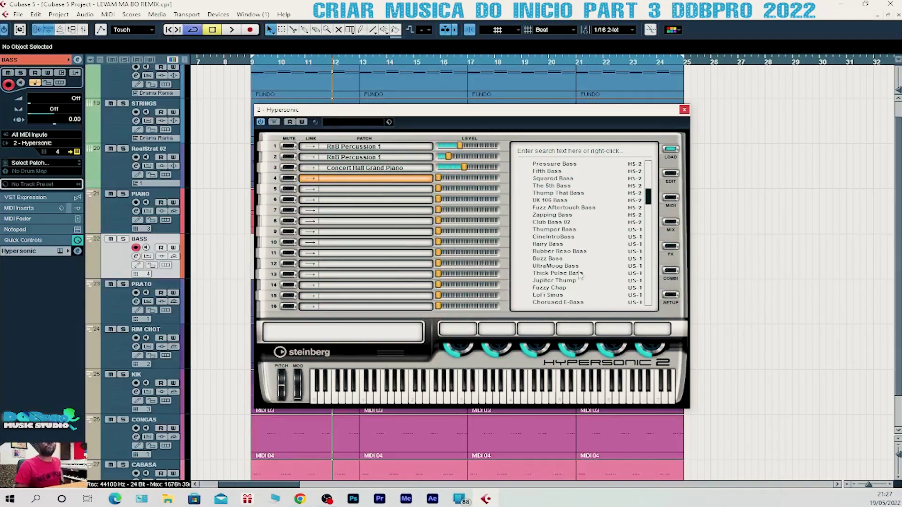
{"action": "scroll", "coordinate": [566, 235], "scroll_direction": "down", "scroll_amount": 8}
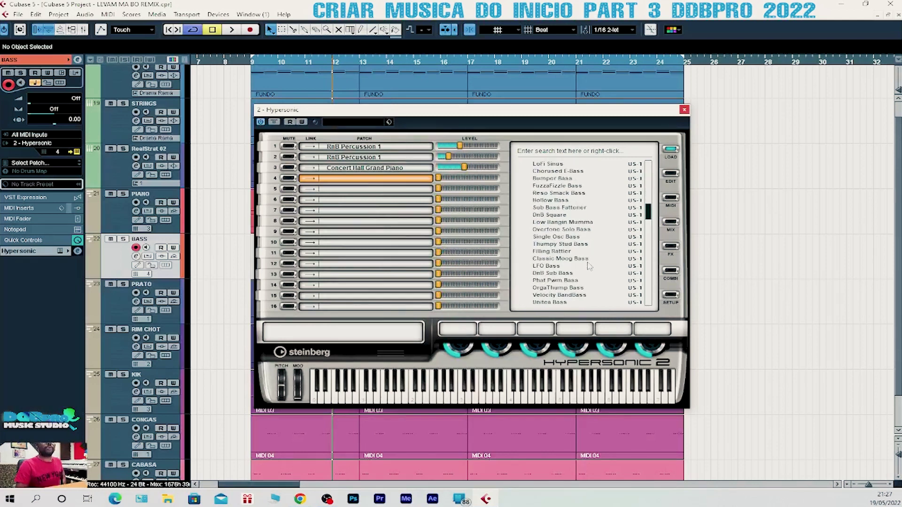
{"action": "scroll", "coordinate": [595, 229], "scroll_direction": "down", "scroll_amount": 3}
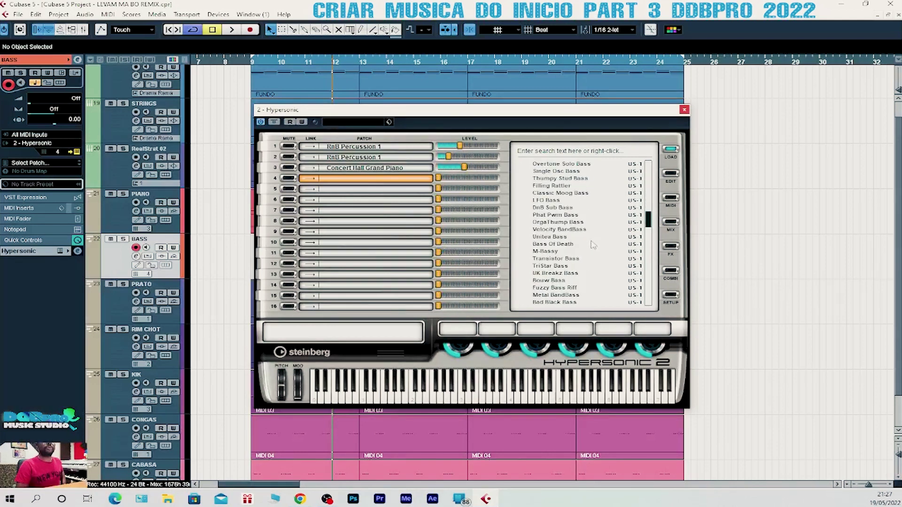
{"action": "scroll", "coordinate": [586, 251], "scroll_direction": "down", "scroll_amount": 3}
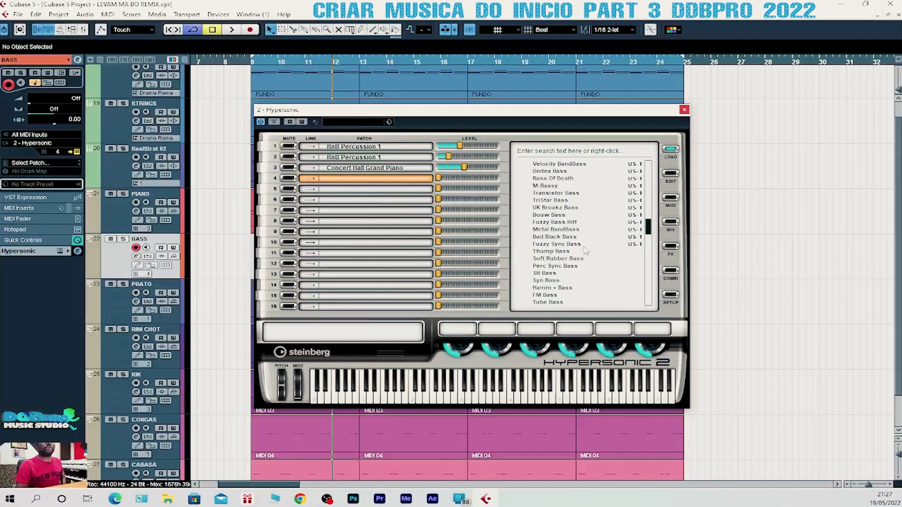
{"action": "scroll", "coordinate": [574, 235], "scroll_direction": "down", "scroll_amount": 1}
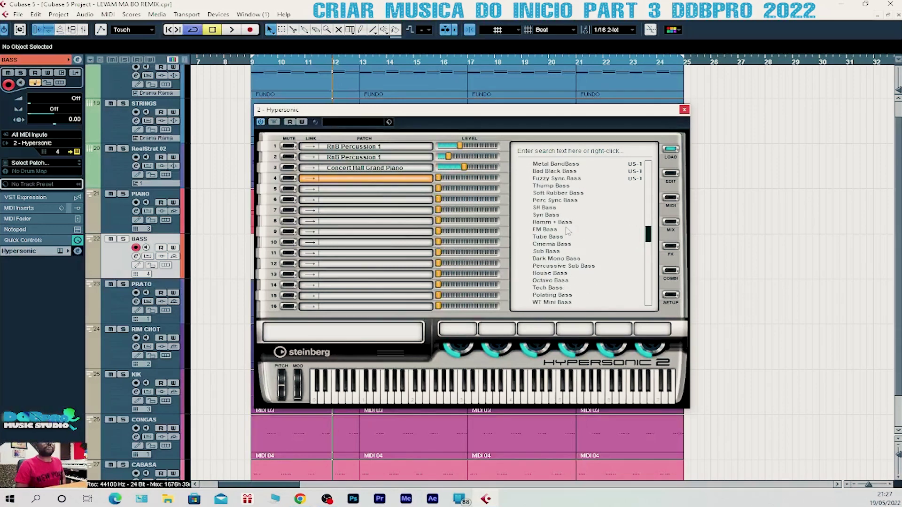
{"action": "left_click", "coordinate": [554, 253]}
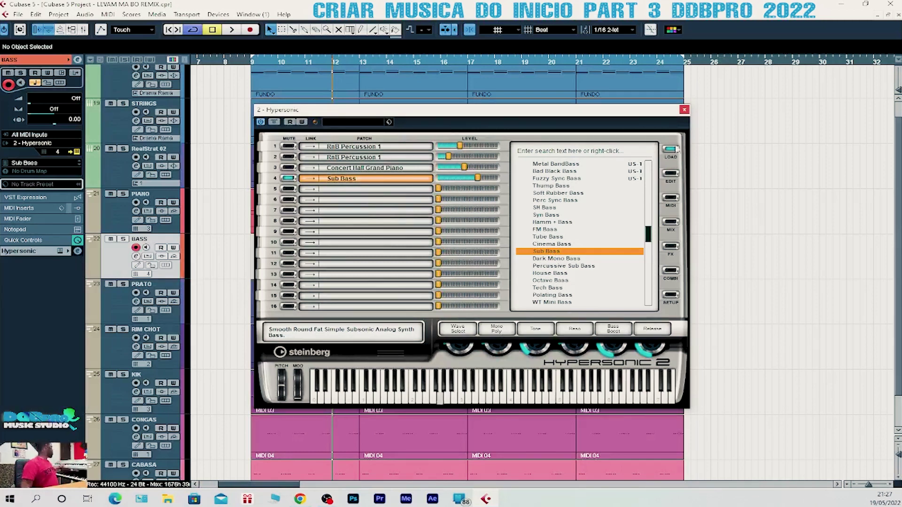
{"action": "left_click", "coordinate": [684, 110]}
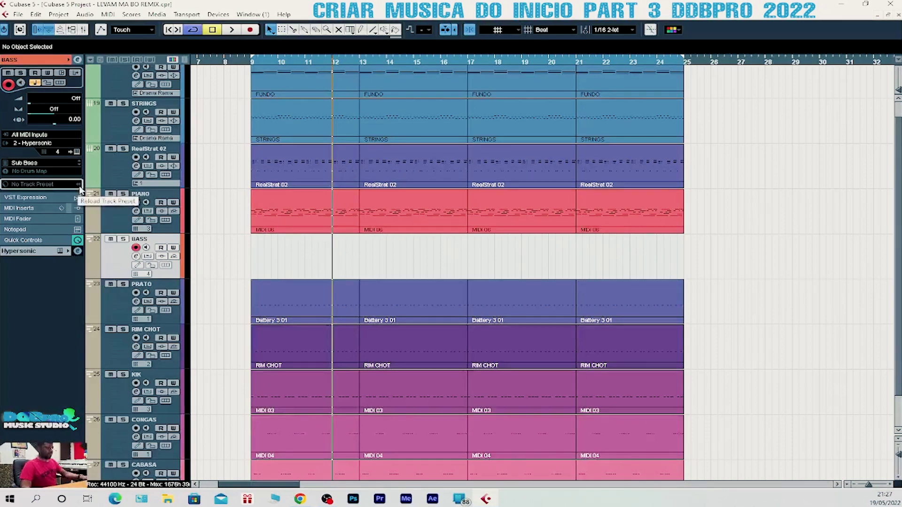
- Raise the BASS channel's volume to 69 in the mixer and close the mixer
{"action": "key", "text": "F3"}
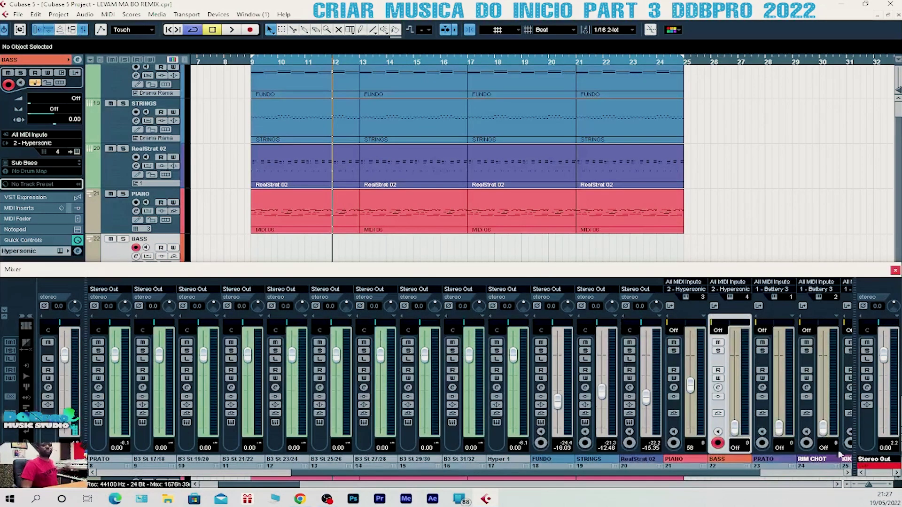
{"action": "left_click_drag", "start_coordinate": [737, 433], "coordinate": [734, 382]}
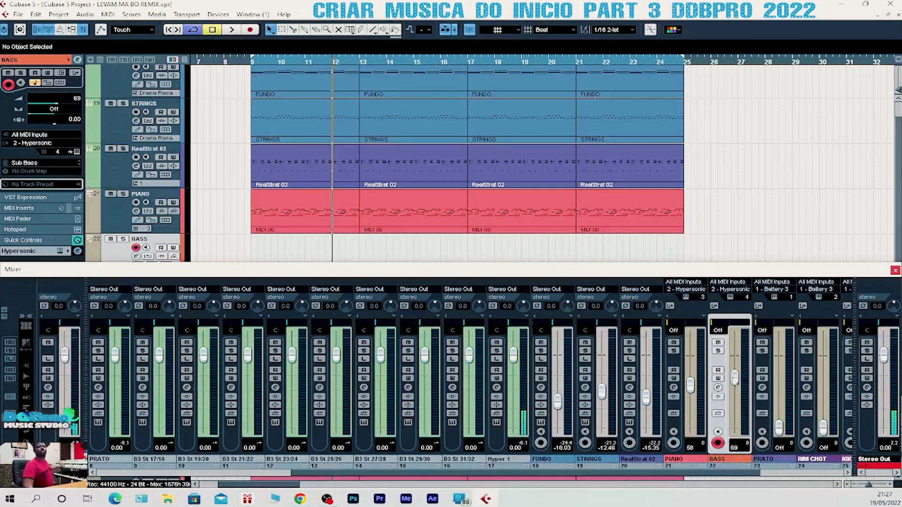
{"action": "left_click", "coordinate": [896, 270]}
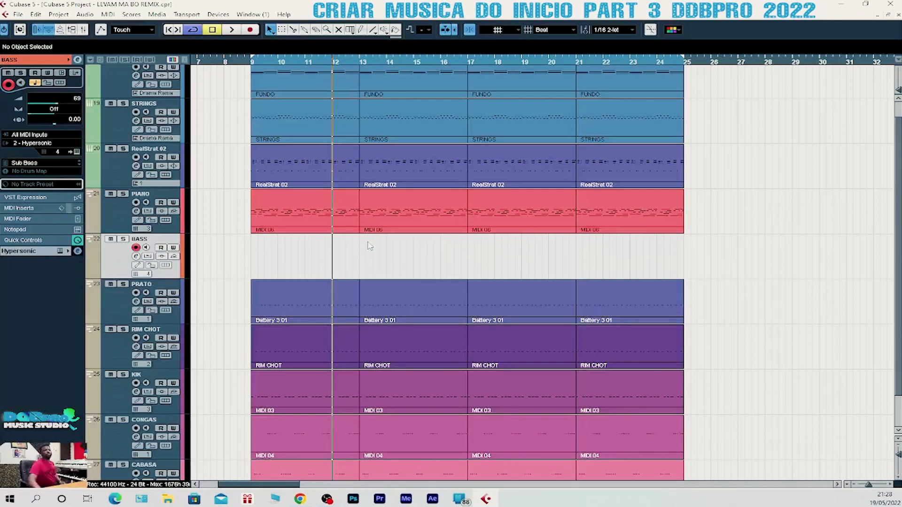
- Record a MIDI bass line on the BASS track from bar 9, with notes from bar 11 to bar 15
{"action": "left_click", "coordinate": [279, 64]}
{"action": "key", "text": "KP_Multiply"}
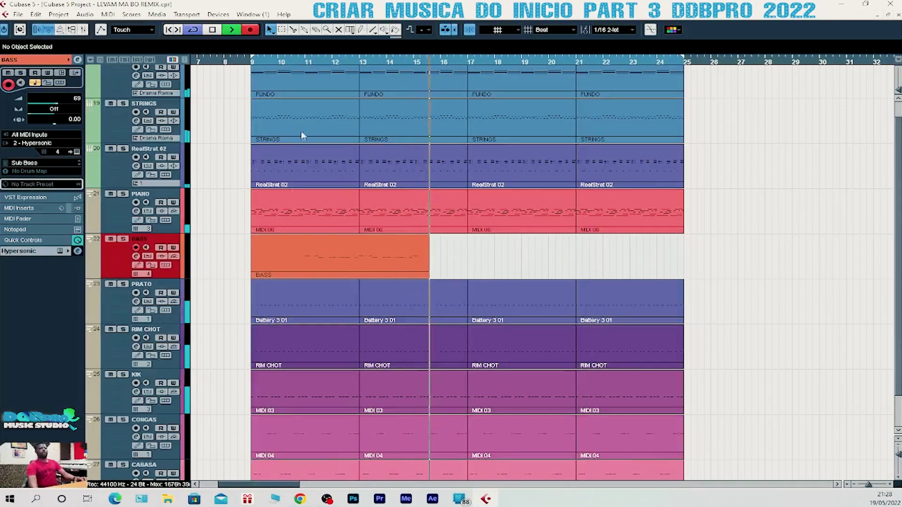
{"action": "key", "text": "space"}
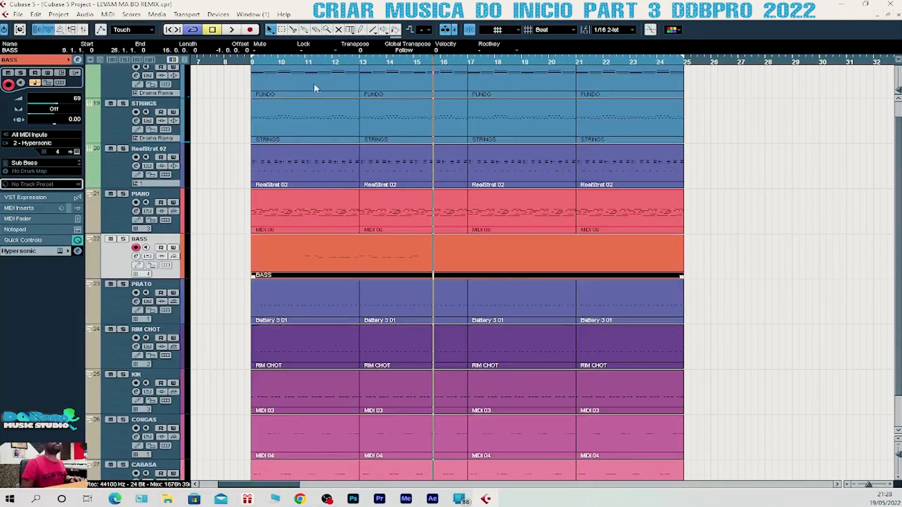
- Open the recorded BASS part in the Key Editor from bar 11 and quantize all its notes to 1/16
{"action": "left_click", "coordinate": [306, 62]}
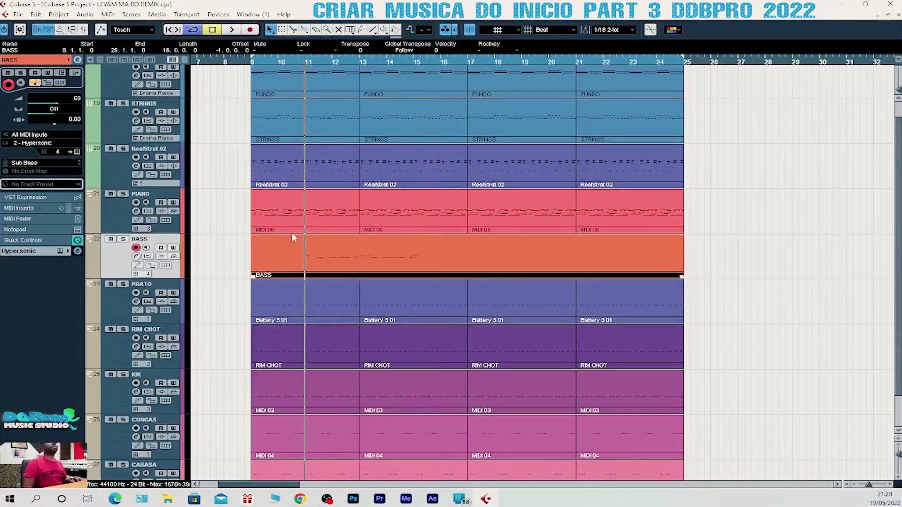
{"action": "double_click", "coordinate": [321, 259]}
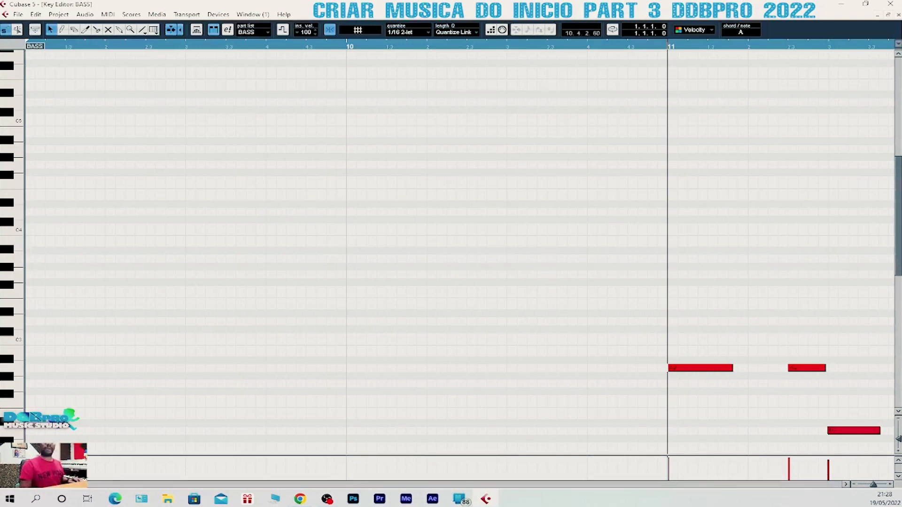
{"action": "scroll", "coordinate": [383, 162], "scroll_direction": "right", "scroll_amount": 2}
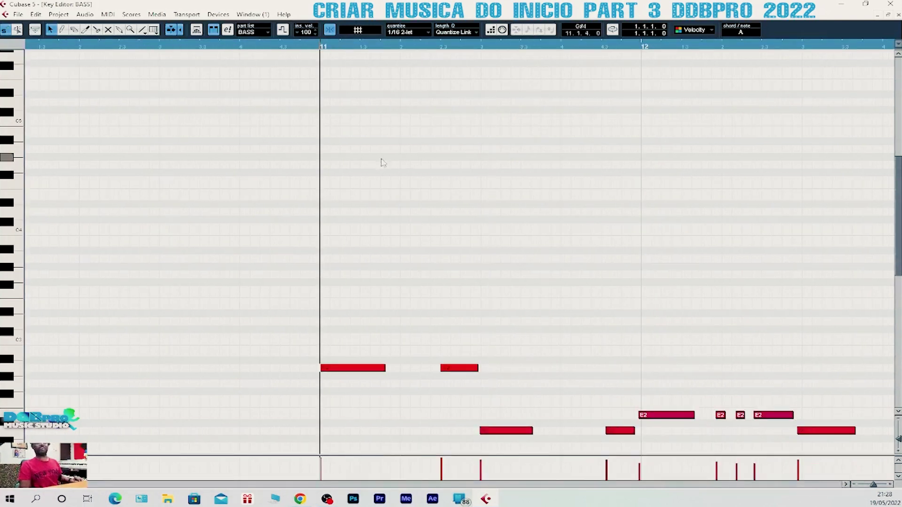
{"action": "scroll", "coordinate": [432, 213], "scroll_direction": "down", "scroll_amount": 3}
{"action": "key", "text": "ctrl+a"}
{"action": "key", "text": "q"}
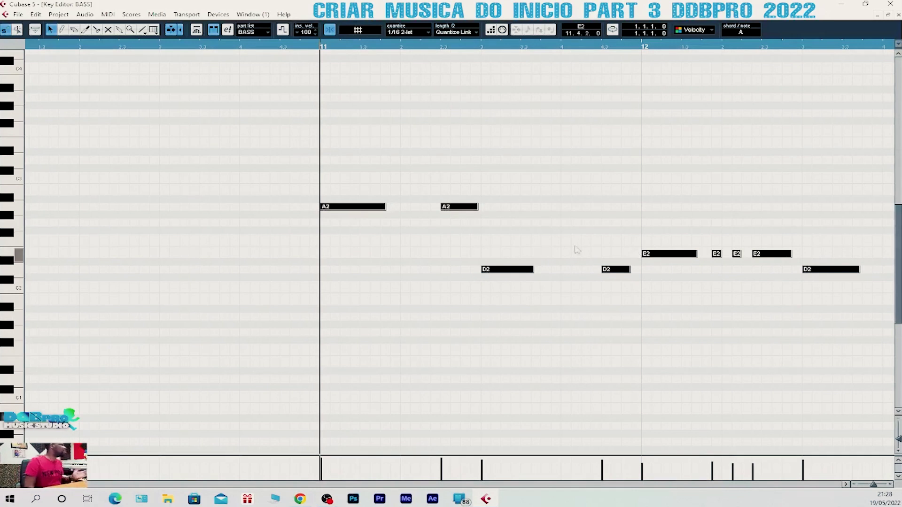
{"action": "scroll", "coordinate": [501, 259], "scroll_direction": "down", "scroll_amount": 3}
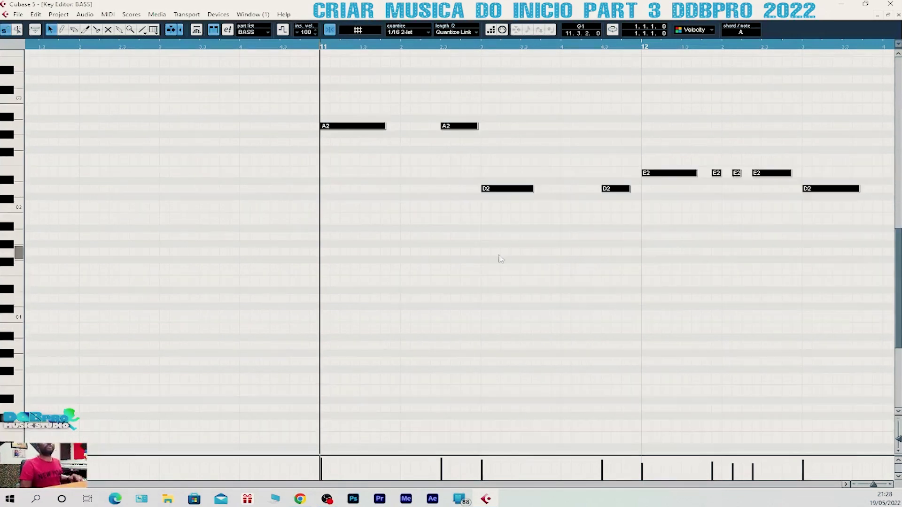
{"action": "left_click", "coordinate": [482, 116]}
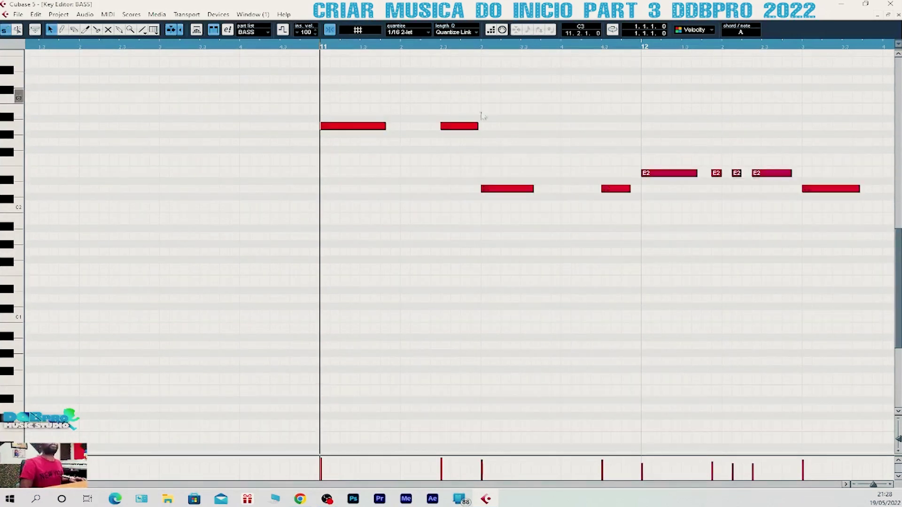
- Play the bass line, shift bar 12's last three E2 notes later to start on beat 2, and shorten the final one
{"action": "key", "text": "space"}
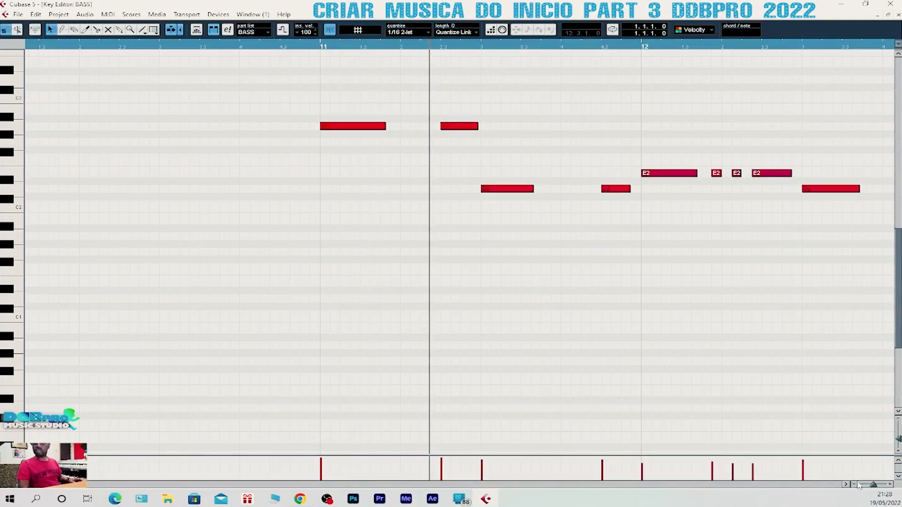
{"action": "left_click", "coordinate": [846, 484]}
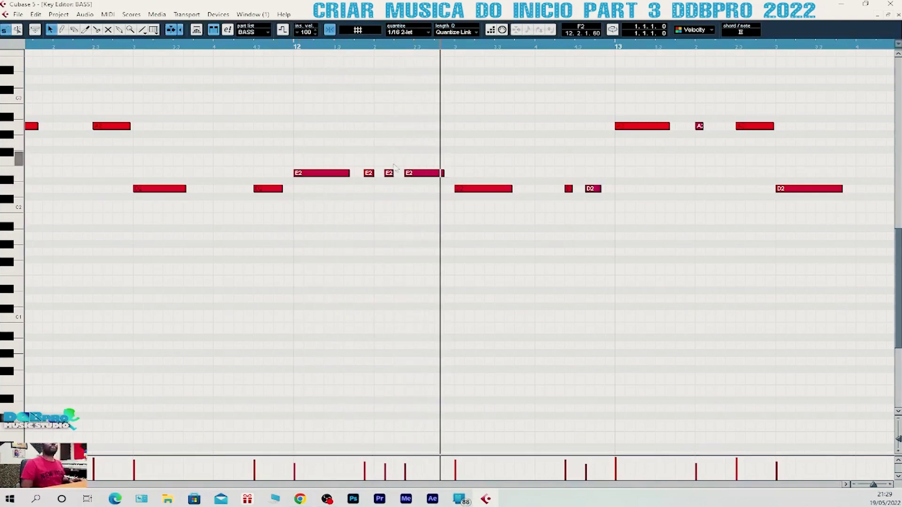
{"action": "left_click_drag", "start_coordinate": [413, 173], "coordinate": [379, 174]}
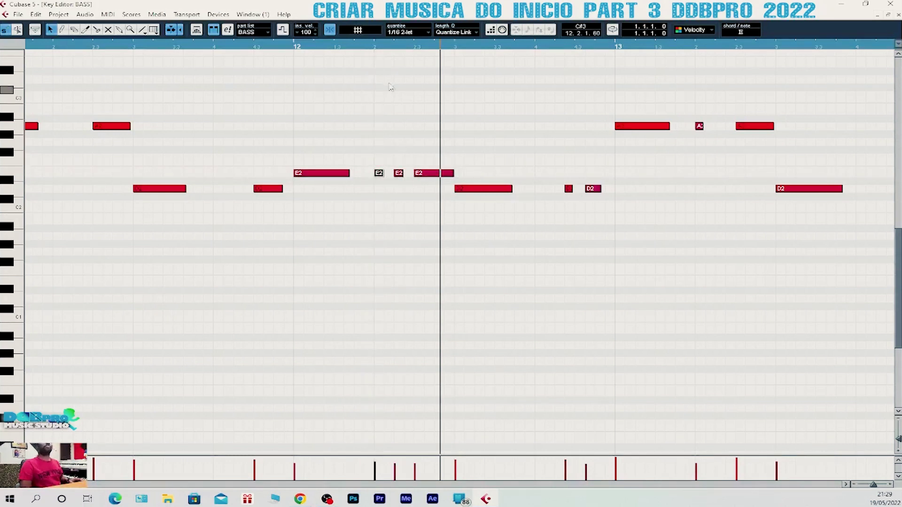
{"action": "left_click", "coordinate": [298, 45]}
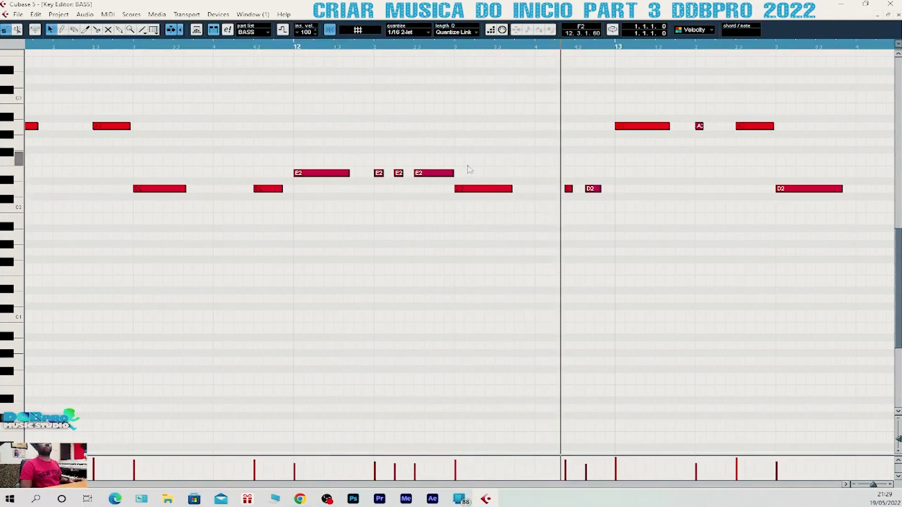
{"action": "left_click_drag", "start_coordinate": [453, 173], "coordinate": [445, 174]}
{"action": "left_click", "coordinate": [300, 46]}
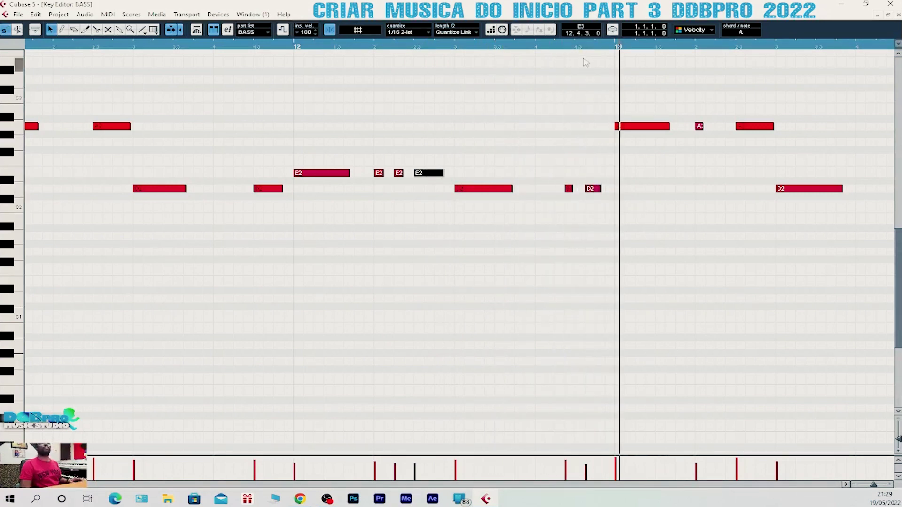
- Shift the two short D2 notes at the end of bar 12 slightly later, shorten the second one and replay the passage
{"action": "left_click", "coordinate": [575, 46]}
{"action": "mouse_move", "coordinate": [596, 193]}
{"action": "left_mouse_down"}
{"action": "mouse_move", "coordinate": [605, 191]}
{"action": "mouse_move", "coordinate": [581, 192]}
{"action": "left_mouse_up"}
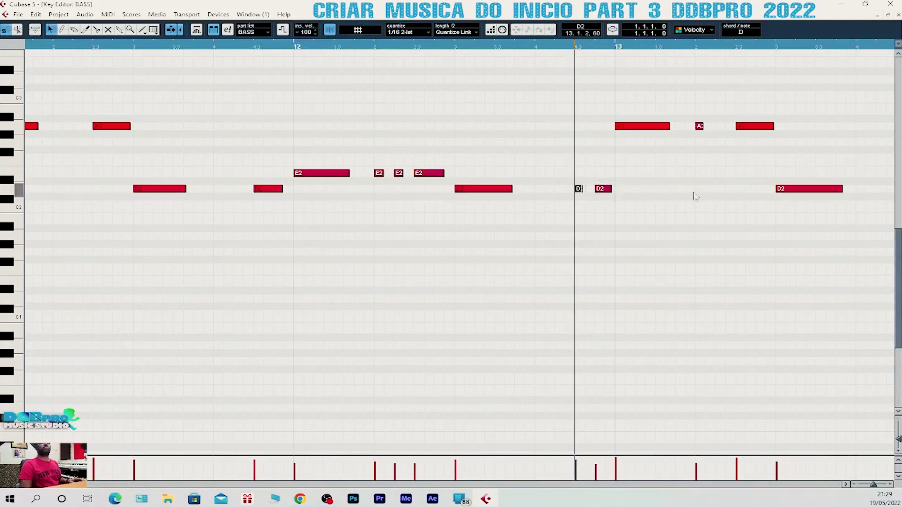
{"action": "key", "text": "space"}
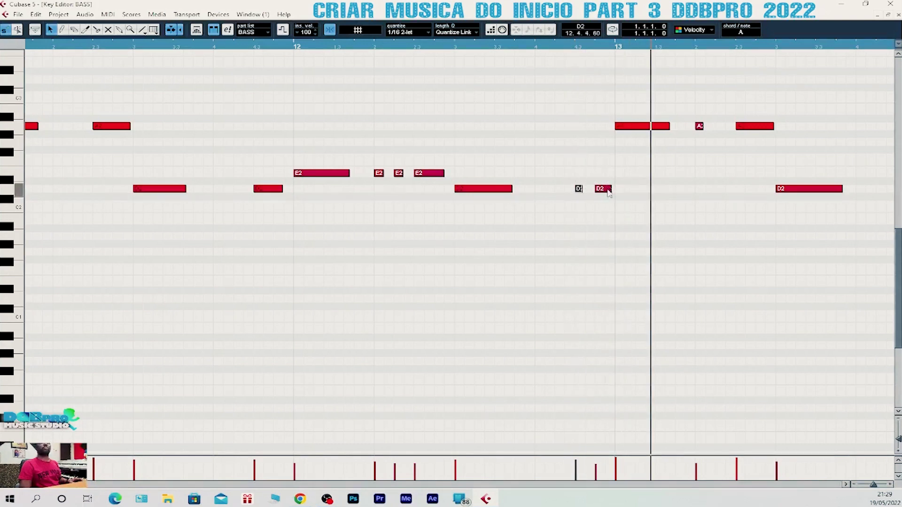
{"action": "left_click_drag", "start_coordinate": [611, 190], "coordinate": [605, 190]}
{"action": "left_click", "coordinate": [577, 48]}
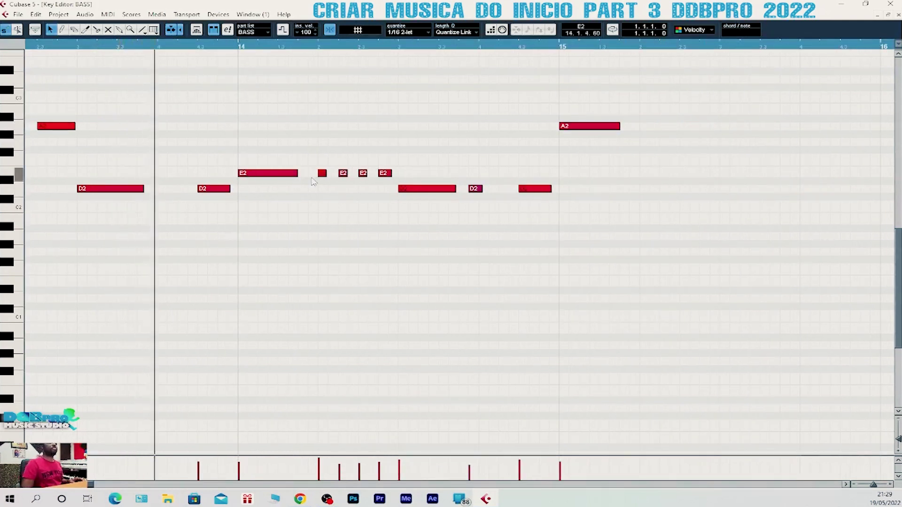
- Move the short D2 note near the end of bar 14 slightly later onto beat 4
{"action": "key", "text": "space"}
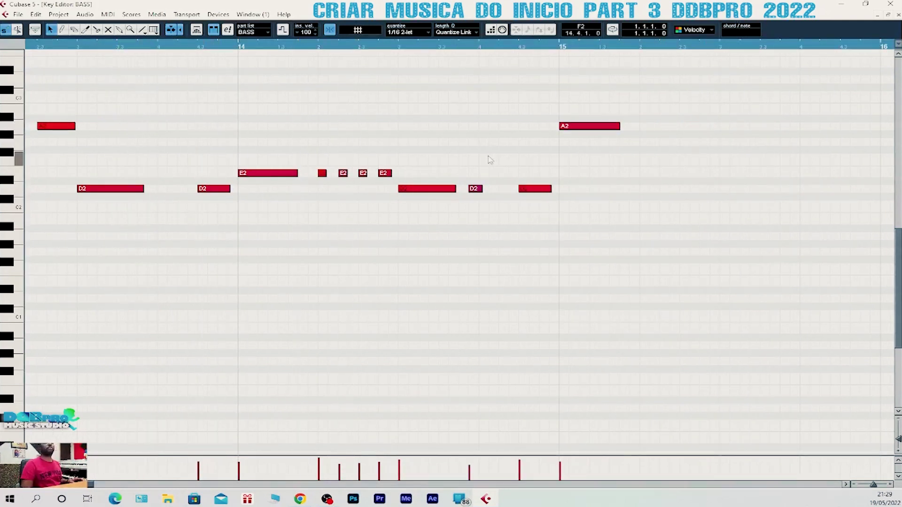
{"action": "left_click_drag", "start_coordinate": [476, 188], "coordinate": [486, 188]}
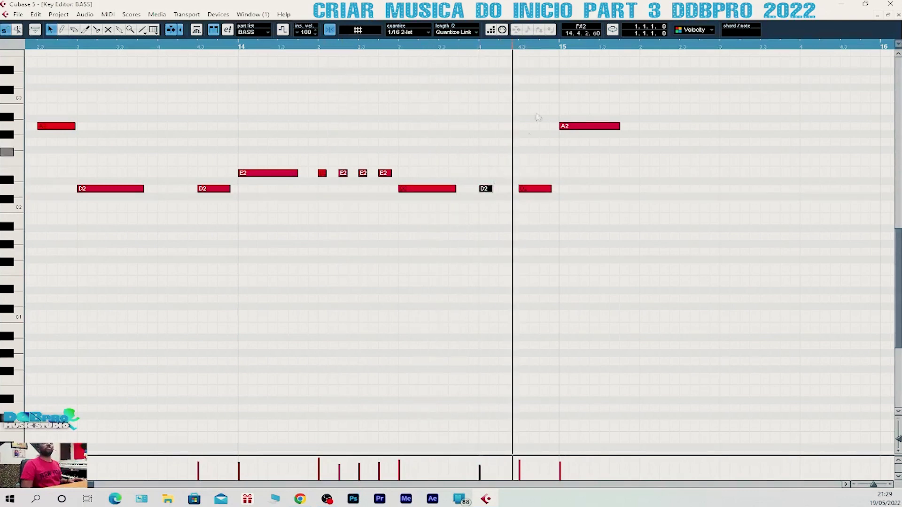
- Close the Key Editor, split the BASS part at bars 11 and 15, and delete the pieces outside that range
{"action": "left_click", "coordinate": [561, 47]}
{"action": "key", "text": "Escape"}
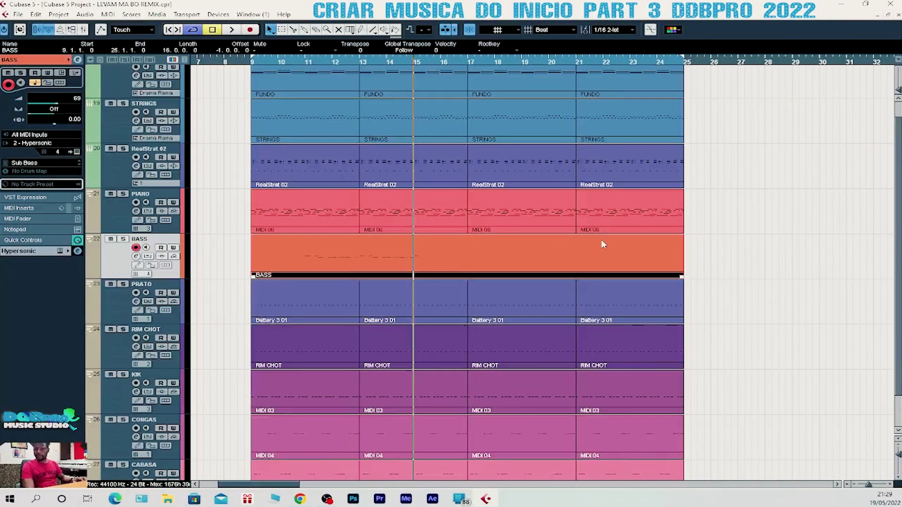
{"action": "right_click", "coordinate": [397, 256]}
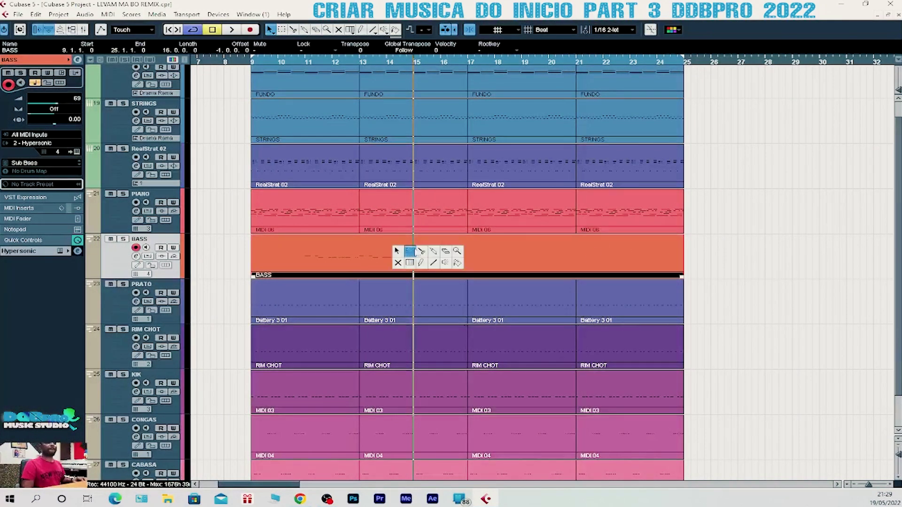
{"action": "left_click", "coordinate": [416, 251]}
{"action": "left_click", "coordinate": [305, 262]}
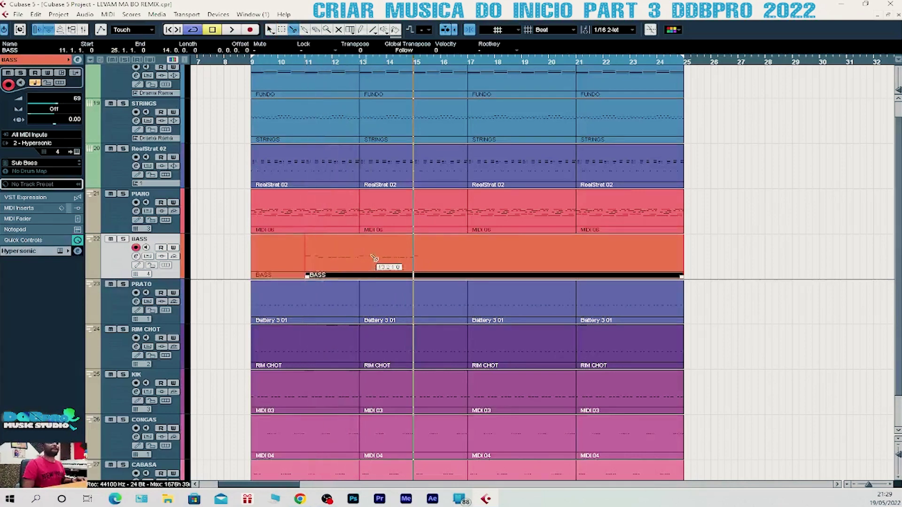
{"action": "left_click", "coordinate": [414, 259]}
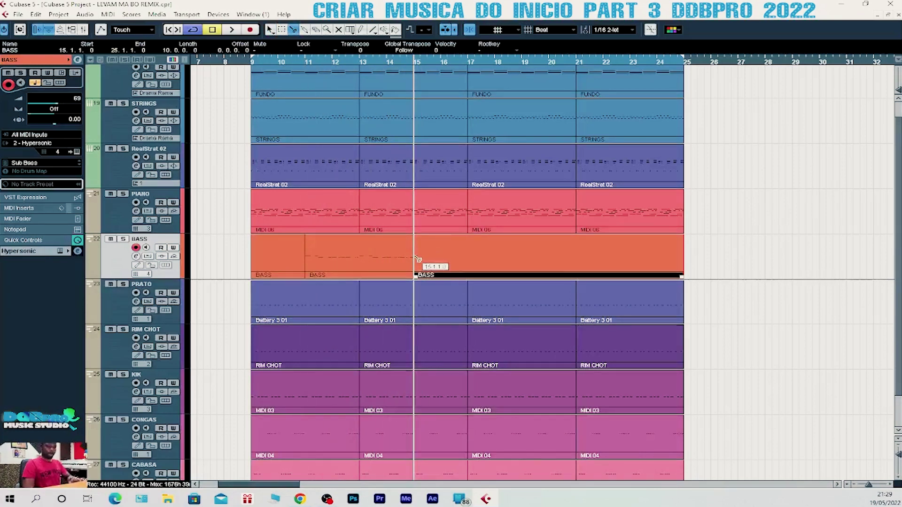
{"action": "key", "text": "Delete"}
{"action": "key", "text": "1"}
{"action": "left_click", "coordinate": [286, 266]}
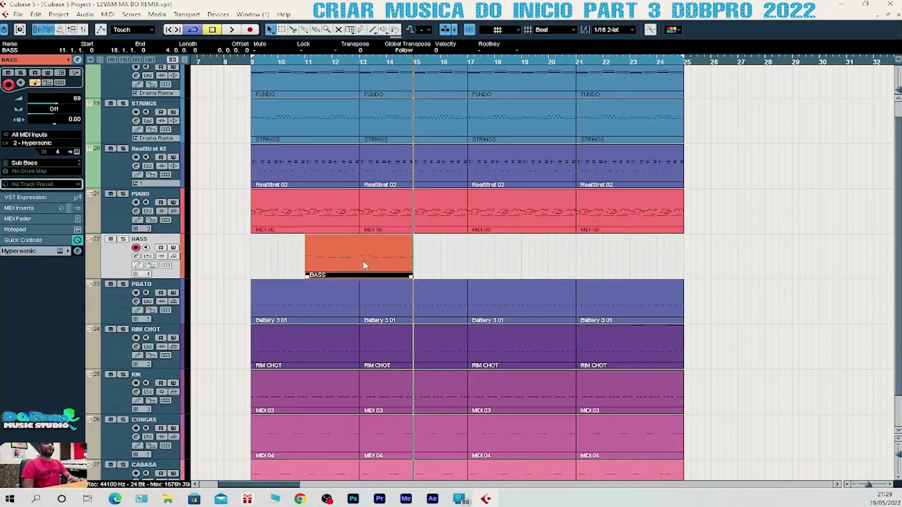
- Move the four-bar BASS part to start at bar 9 and apply Fixed Velocity to its notes
{"action": "left_click_drag", "start_coordinate": [363, 260], "coordinate": [313, 267]}
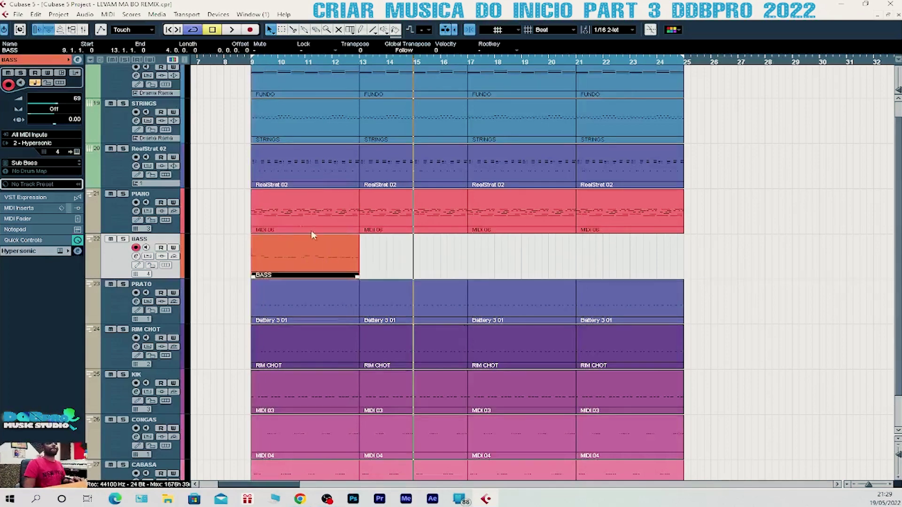
{"action": "left_click", "coordinate": [108, 14]}
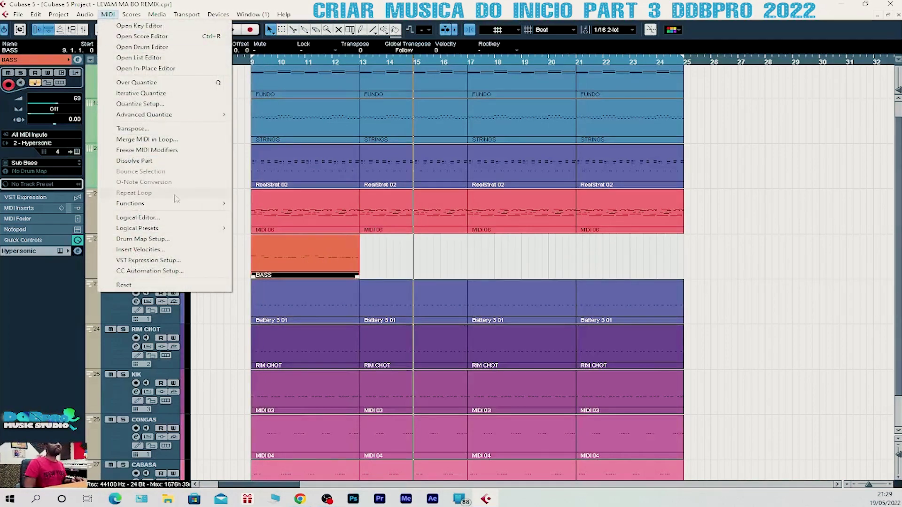
{"action": "mouse_move", "coordinate": [175, 205]}
{"action": "left_click", "coordinate": [267, 321]}
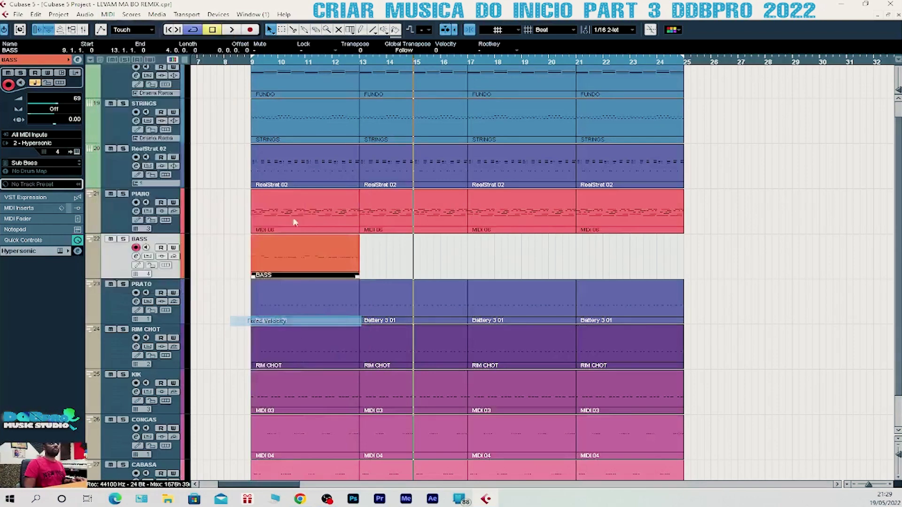
- Start playback and duplicate the BASS part three times in a row to fill the track up to bar 25
{"action": "key", "text": "space"}
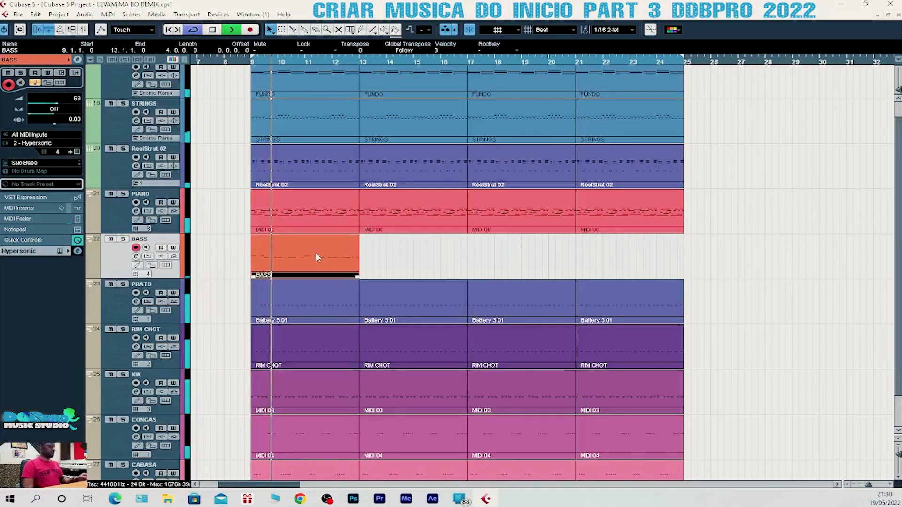
{"action": "key", "text": "ctrl+d"}
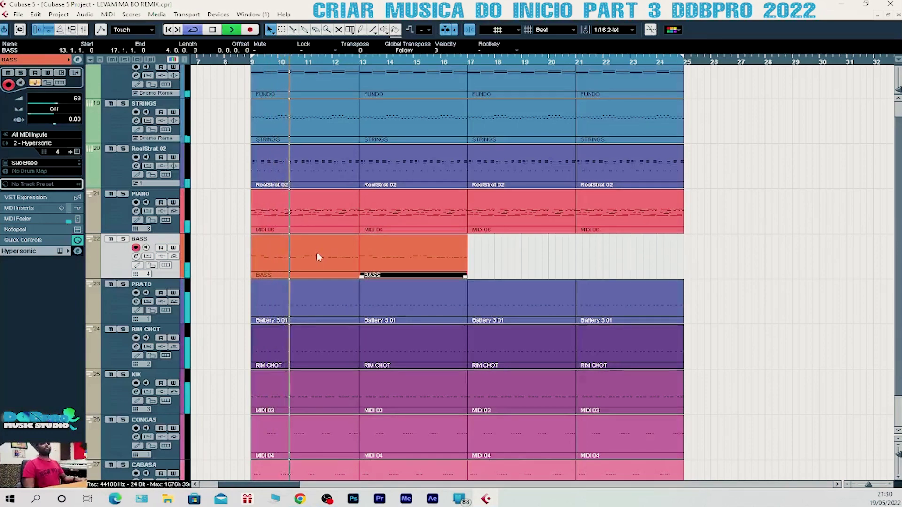
{"action": "key", "text": "ctrl+d"}
{"action": "key", "text": "ctrl+d"}
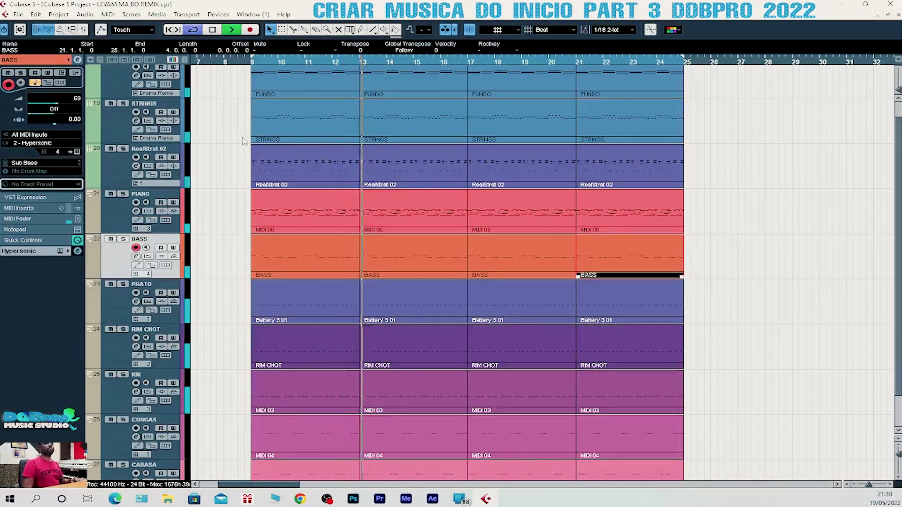
- Move the STRINGS track above FUNDO, listen to the arrangement and stop playback
{"action": "scroll", "coordinate": [391, 282], "scroll_direction": "up", "scroll_amount": 1}
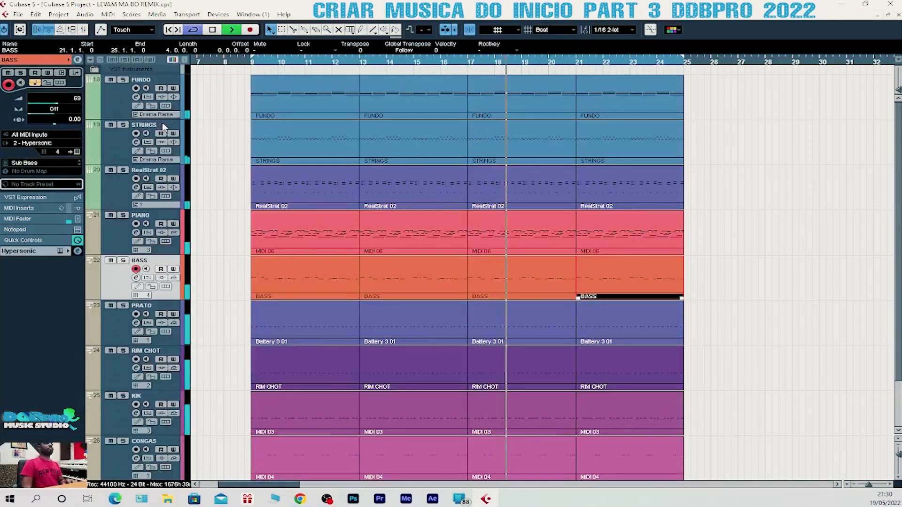
{"action": "left_click_drag", "start_coordinate": [157, 125], "coordinate": [155, 82]}
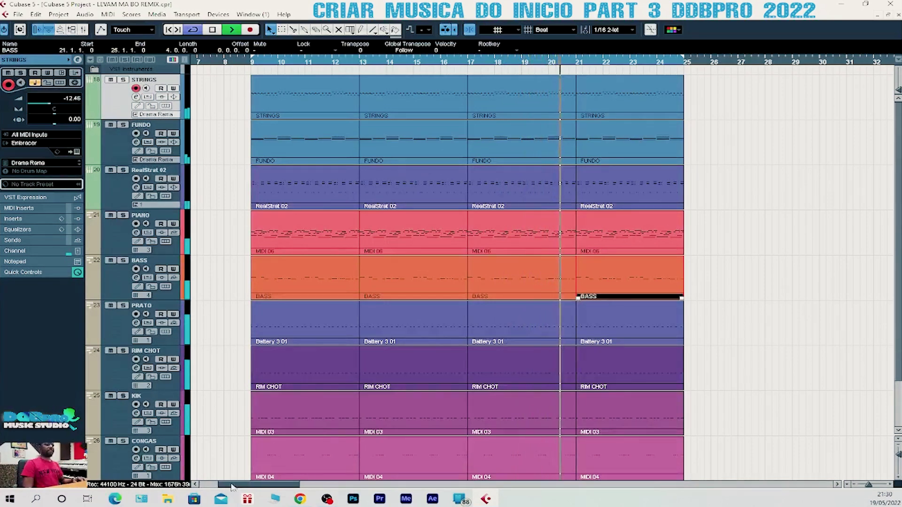
{"action": "mouse_move", "coordinate": [232, 484]}
{"action": "left_mouse_down"}
{"action": "mouse_move", "coordinate": [213, 484]}
{"action": "mouse_move", "coordinate": [230, 486]}
{"action": "left_mouse_up"}
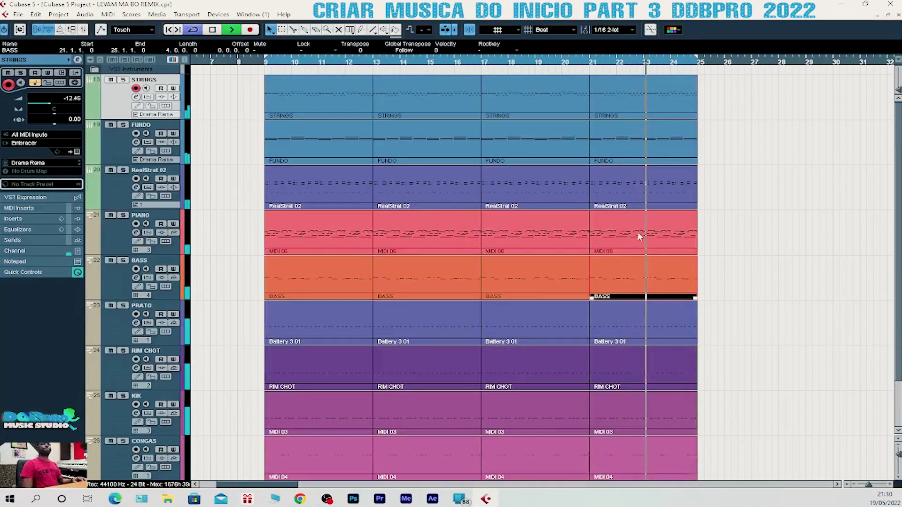
{"action": "key", "text": "space"}
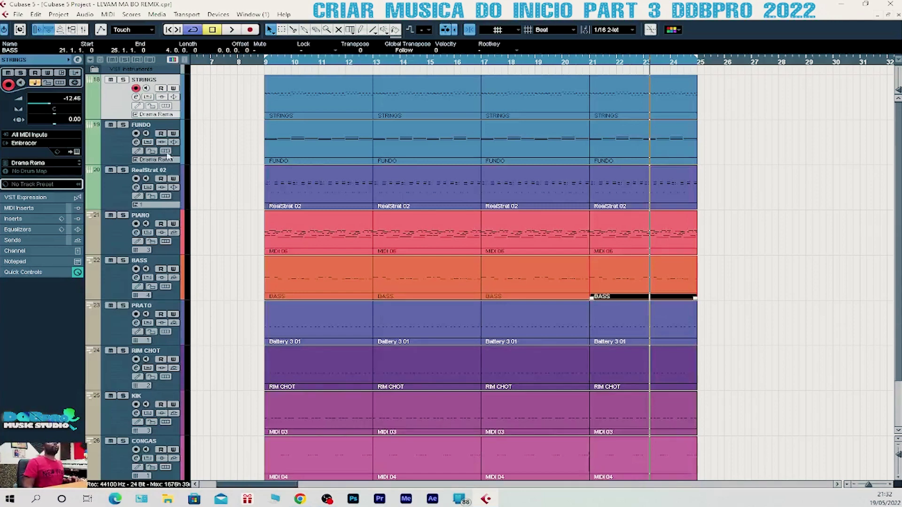
- Add one instrument track using RealGuitar directly below the STRINGS track
{"action": "right_click", "coordinate": [119, 100]}
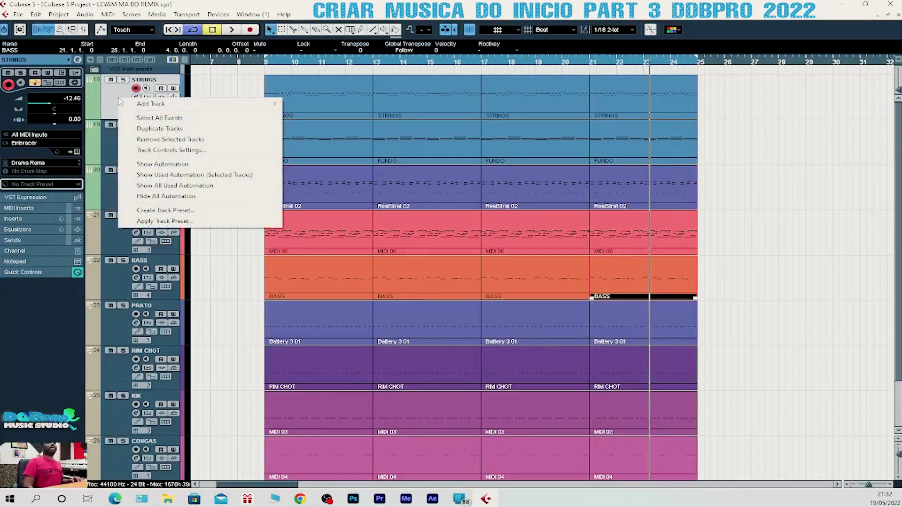
{"action": "mouse_move", "coordinate": [186, 104]}
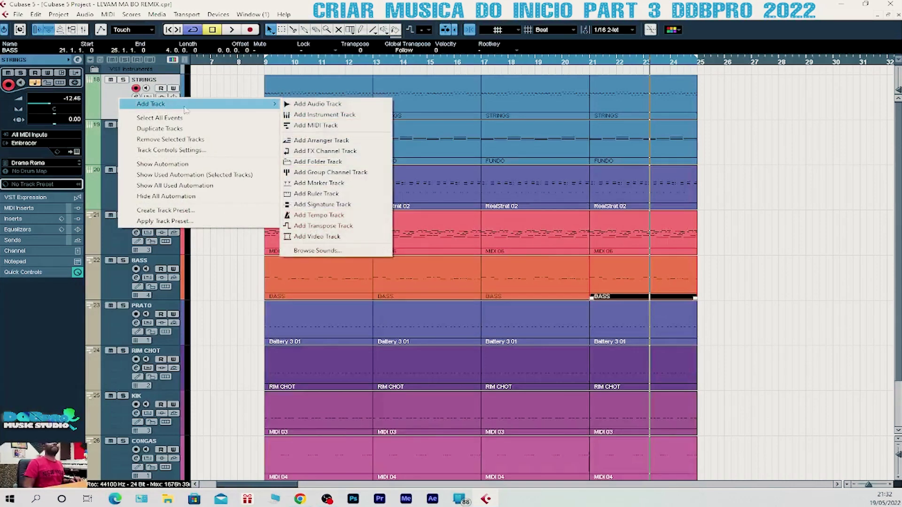
{"action": "left_click", "coordinate": [350, 115]}
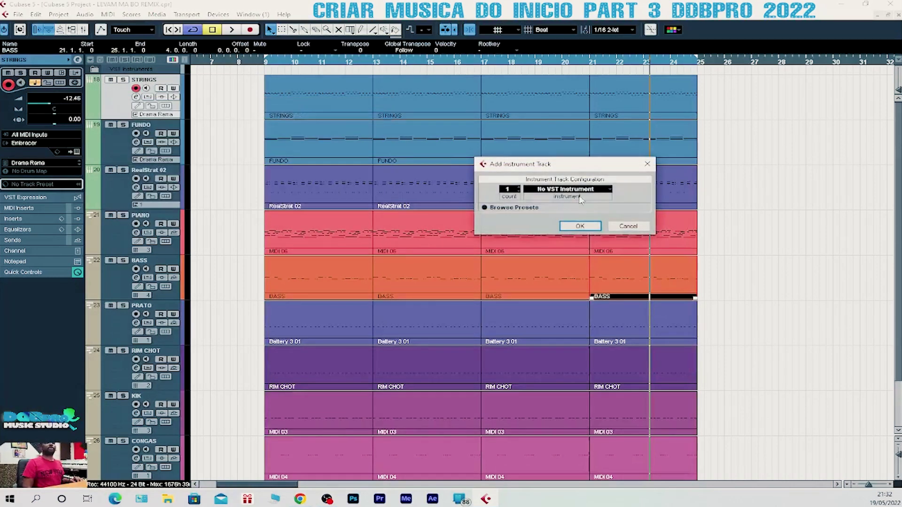
{"action": "left_click", "coordinate": [605, 190]}
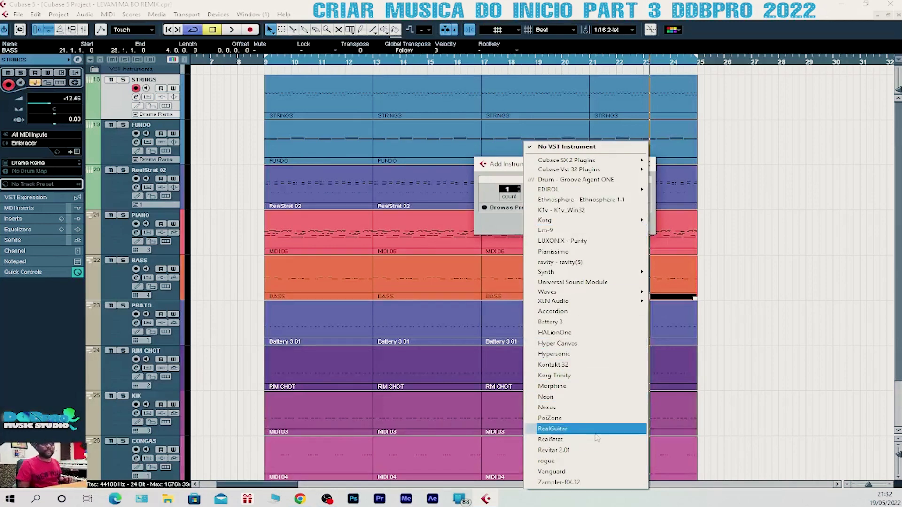
{"action": "left_click", "coordinate": [554, 429]}
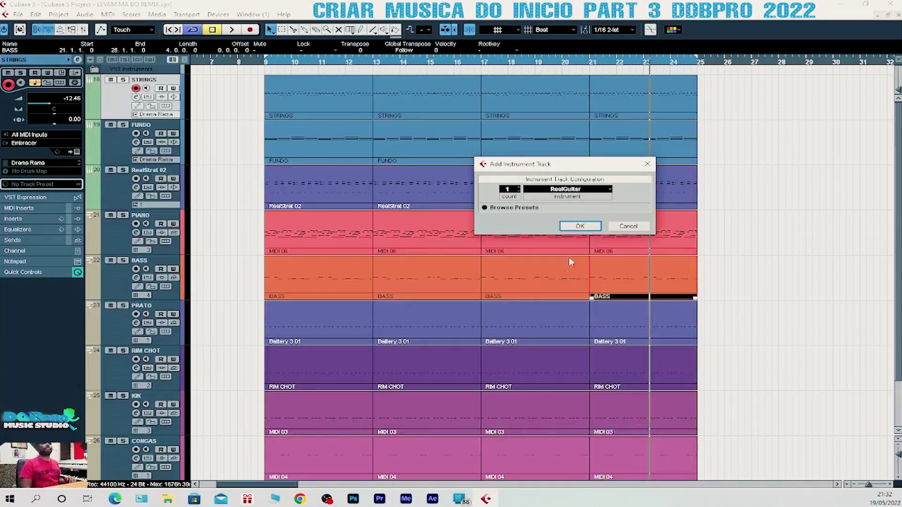
{"action": "left_click", "coordinate": [589, 225]}
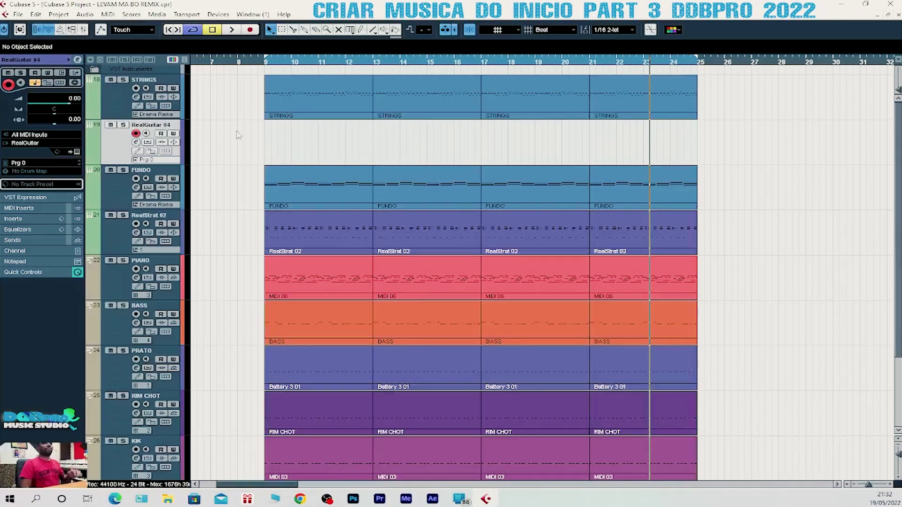
- Open the RealGuitar instrument window and position it clear of the track list
{"action": "left_click", "coordinate": [76, 151]}
{"action": "left_click_drag", "start_coordinate": [544, 97], "coordinate": [586, 82]}
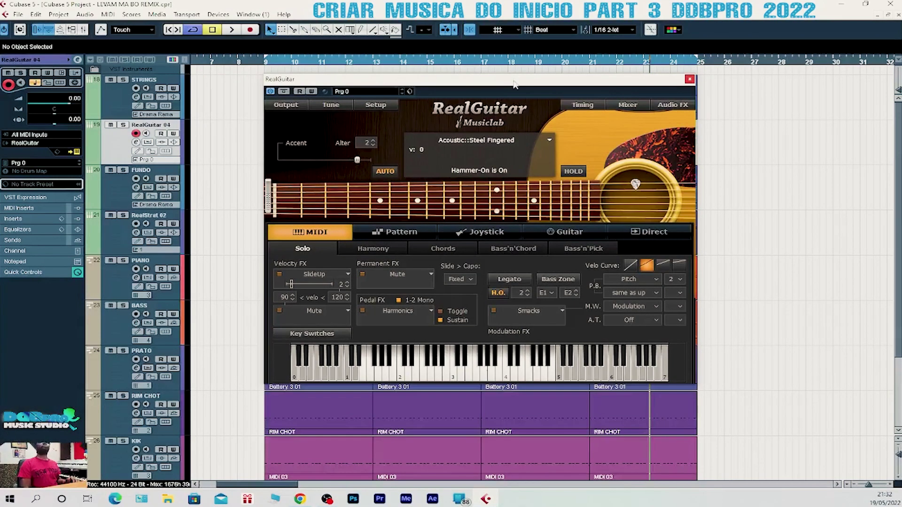
{"action": "left_click_drag", "start_coordinate": [514, 81], "coordinate": [701, 113]}
- Open the RealStrat instrument beside RealGuitar to compare the two interfaces, and close RealStrat
{"action": "left_click", "coordinate": [118, 233]}
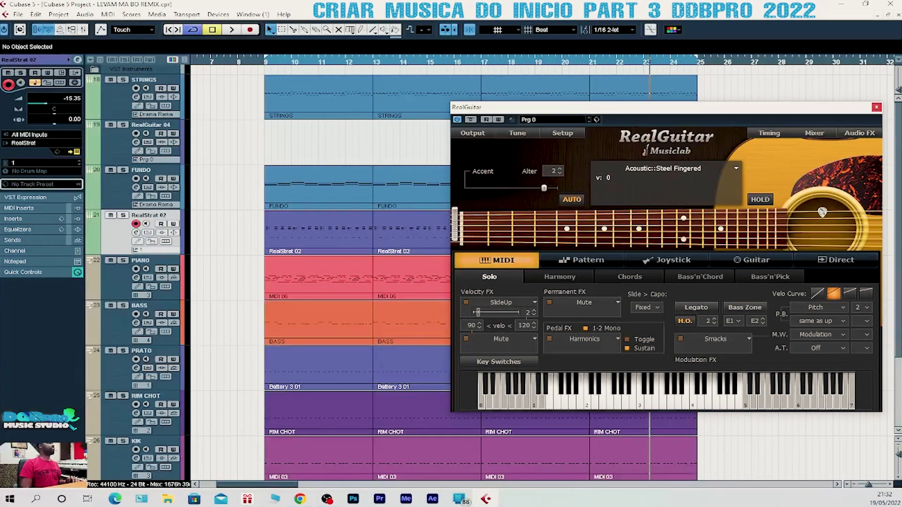
{"action": "left_click", "coordinate": [136, 233]}
{"action": "left_click_drag", "start_coordinate": [229, 178], "coordinate": [345, 125]}
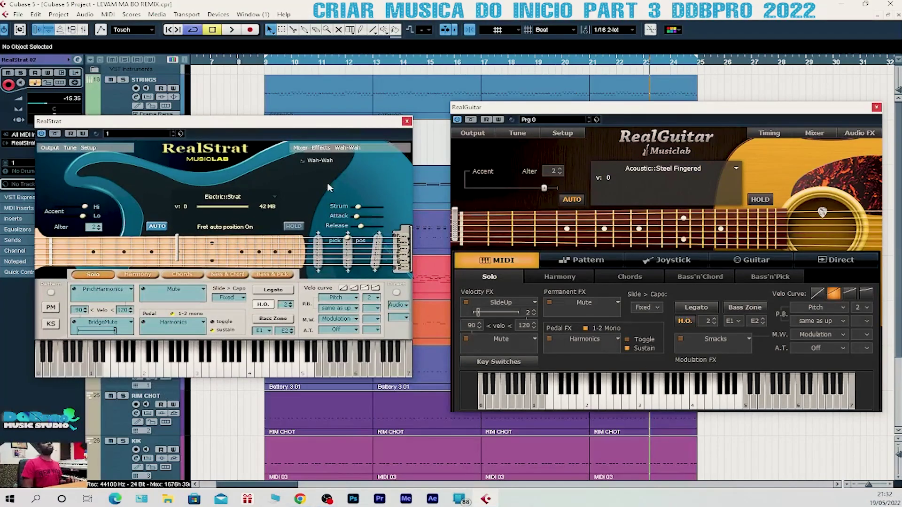
{"action": "left_click_drag", "start_coordinate": [526, 112], "coordinate": [500, 127]}
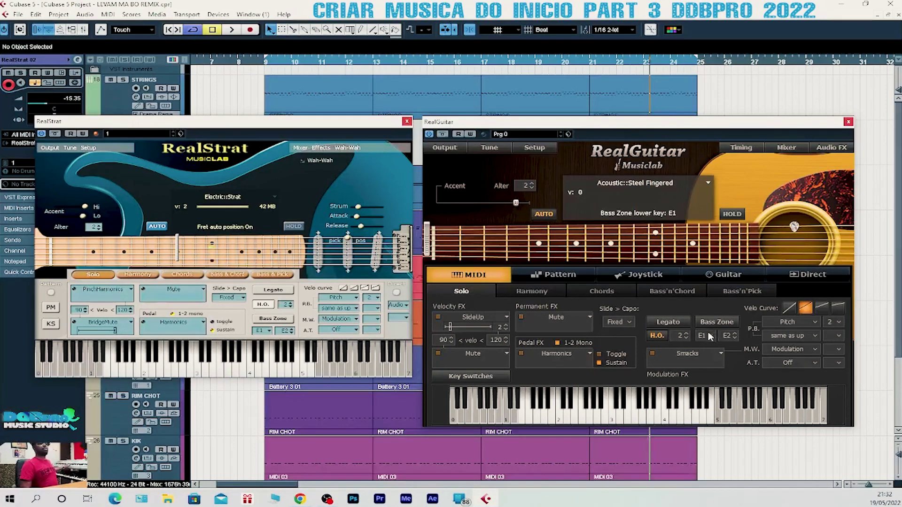
{"action": "left_click", "coordinate": [407, 121]}
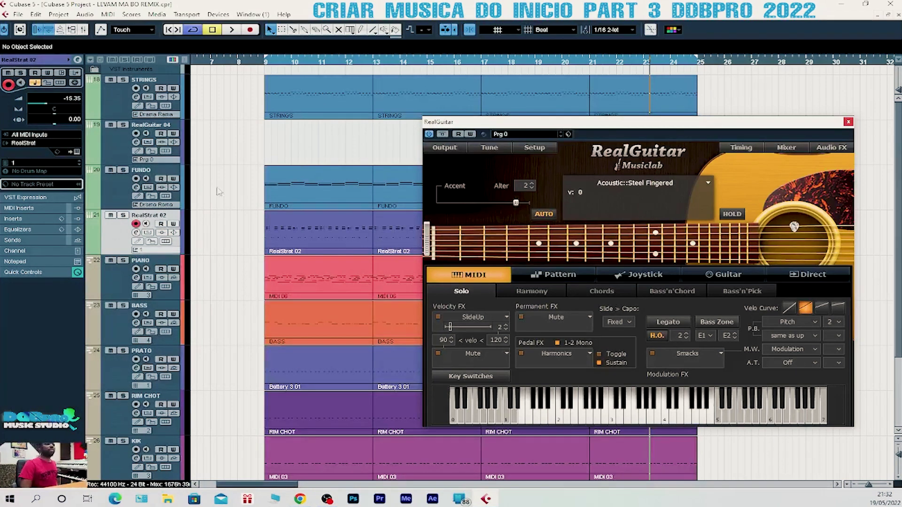
- Select the RealGuitar track, set its guitar sound to Acoustic::Nylon Picked and close the instrument window
{"action": "left_click", "coordinate": [130, 144]}
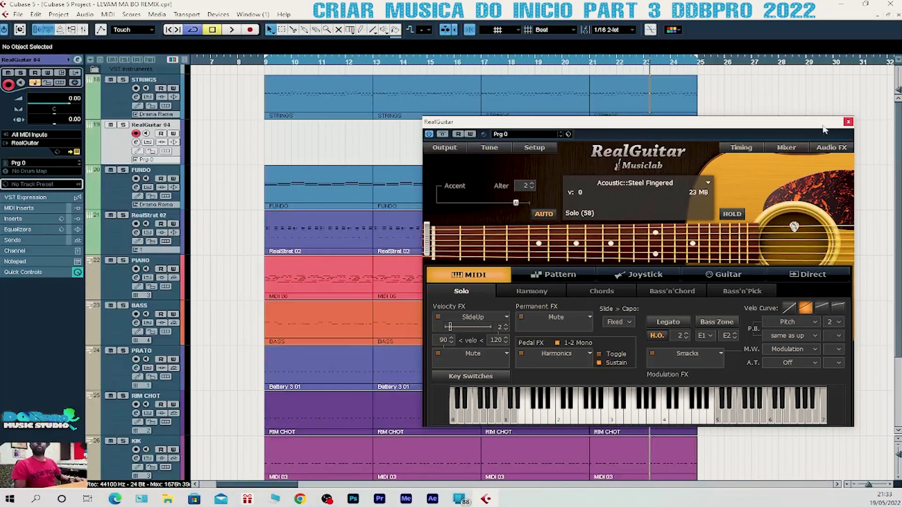
{"action": "left_click_drag", "start_coordinate": [813, 127], "coordinate": [739, 111]}
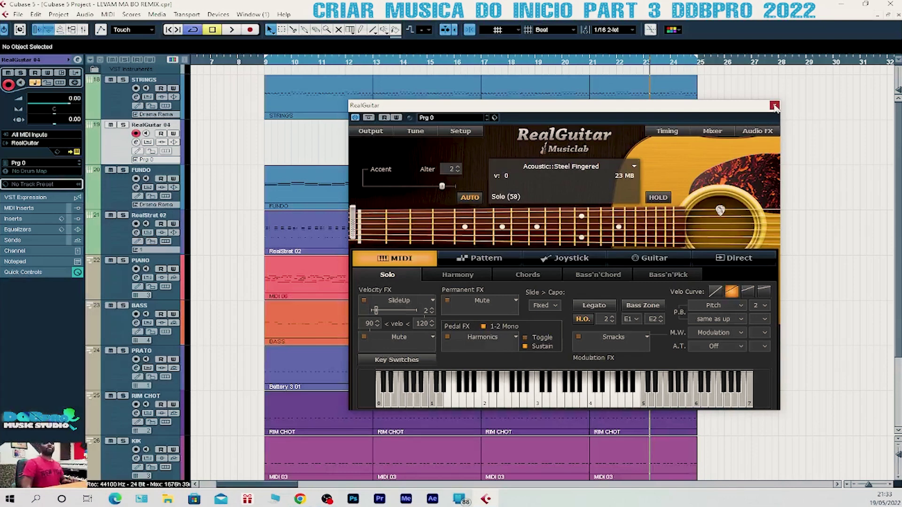
{"action": "left_click", "coordinate": [632, 168]}
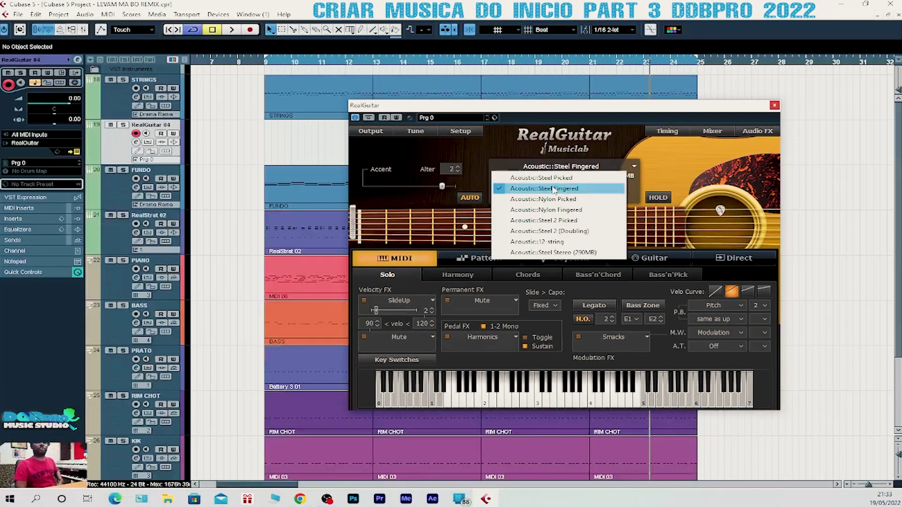
{"action": "left_click", "coordinate": [574, 200]}
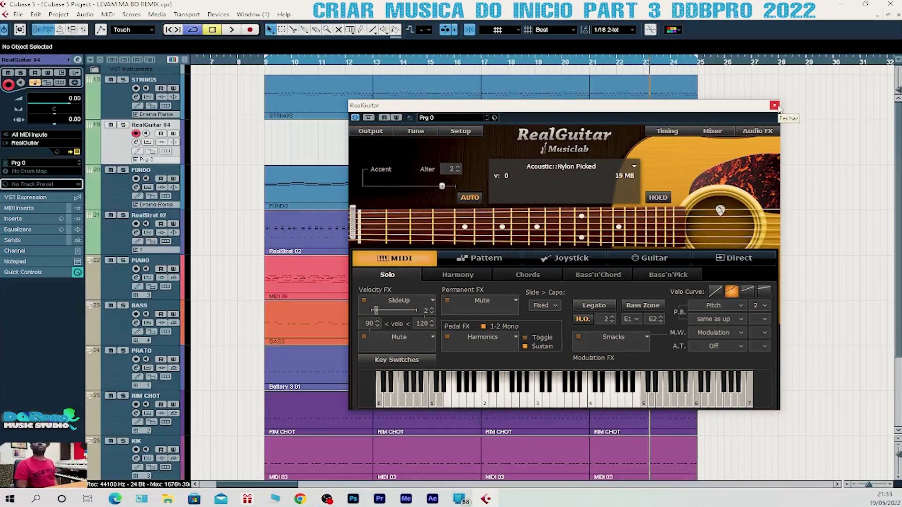
{"action": "left_click", "coordinate": [774, 105]}
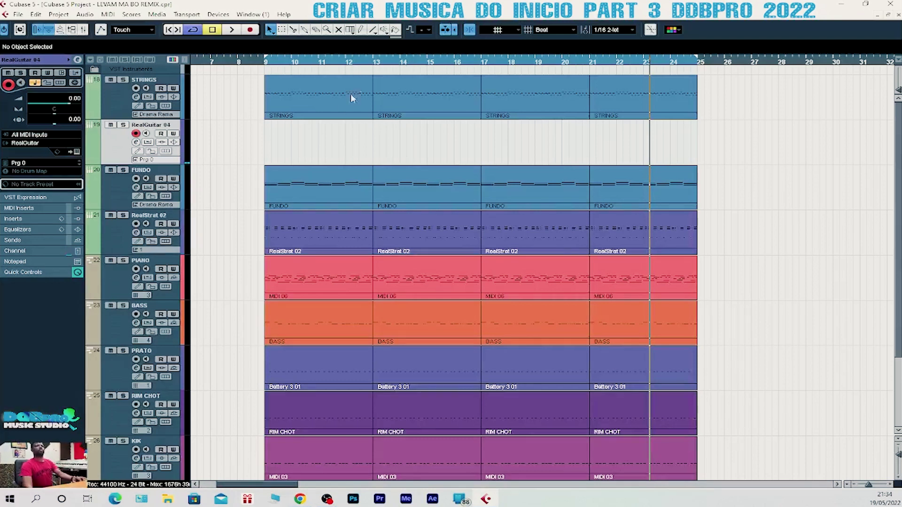
- Record a guitar phrase on the RealGuitar track, starting at bar 10 and stopping just before bar 16
{"action": "left_click", "coordinate": [319, 62]}
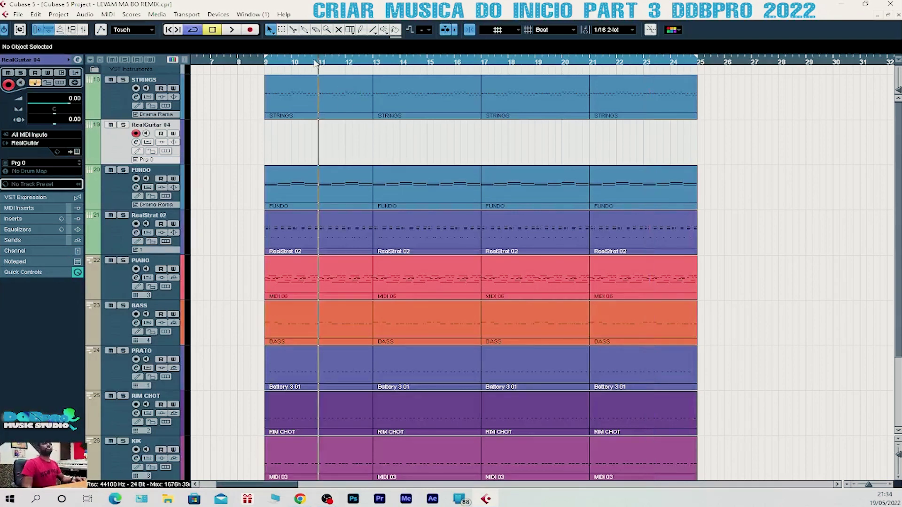
{"action": "left_click", "coordinate": [294, 62]}
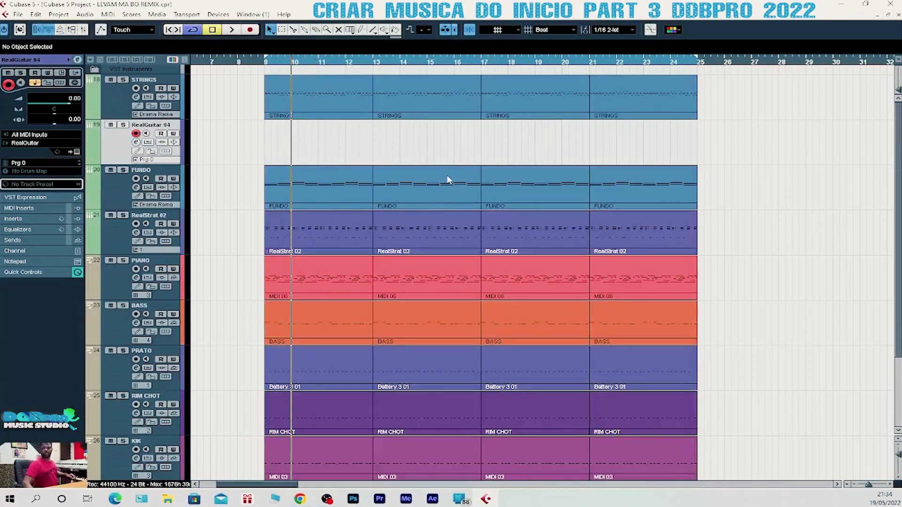
{"action": "key", "text": "KP_Multiply"}
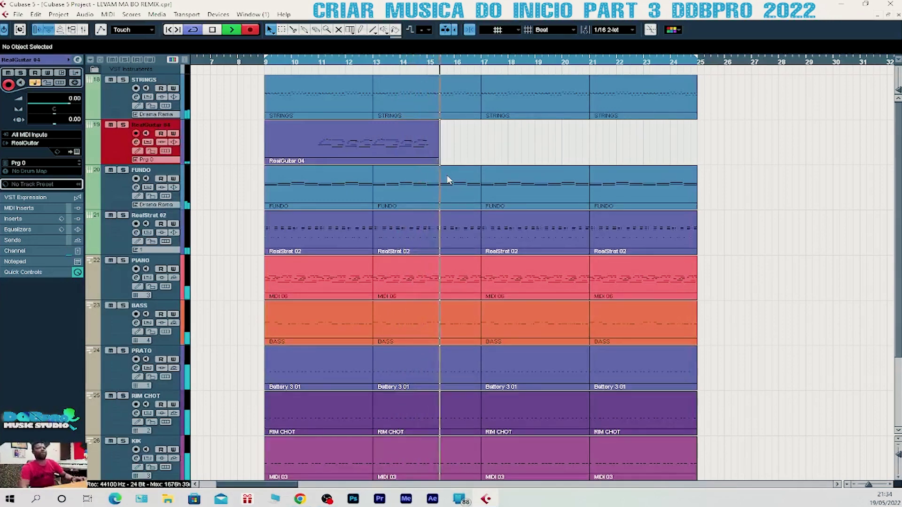
{"action": "key", "text": "space"}
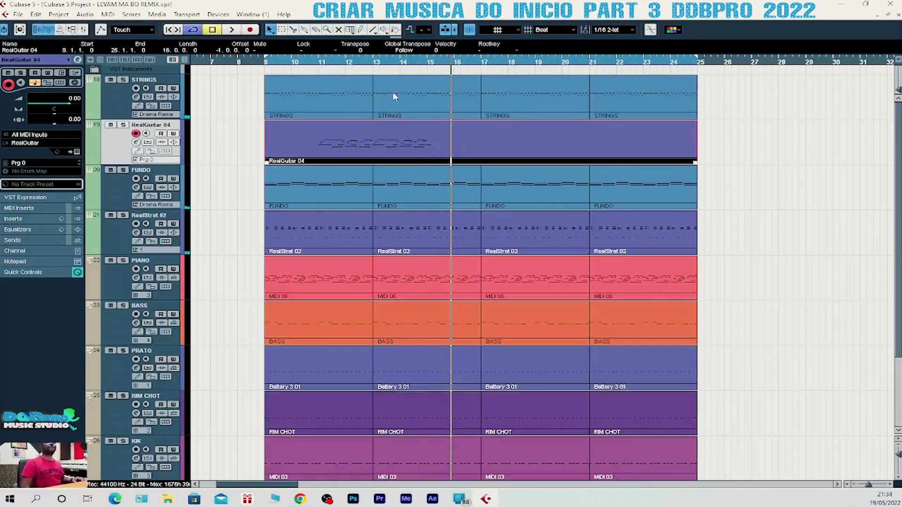
- Open the recorded RealGuitar part in the Key Editor at bar 11 and quantize all its notes to 1/16 2-let
{"action": "left_click", "coordinate": [322, 63]}
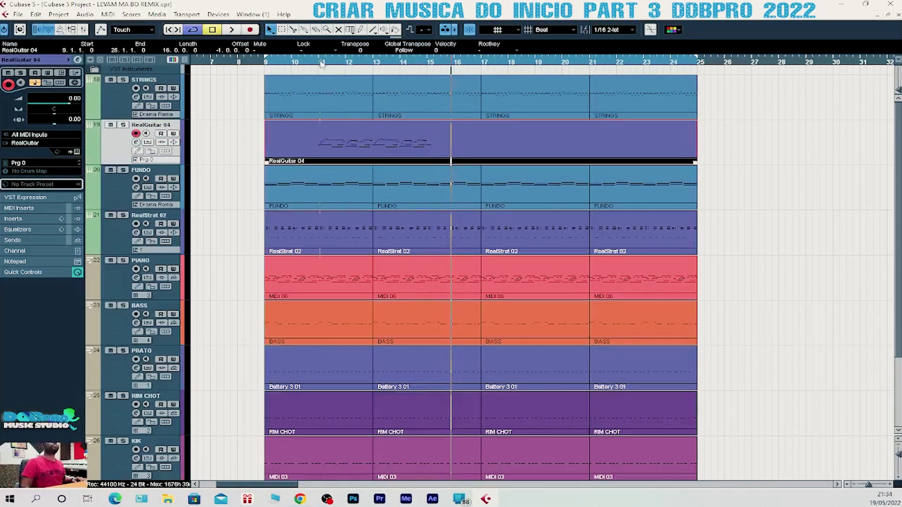
{"action": "double_click", "coordinate": [342, 148]}
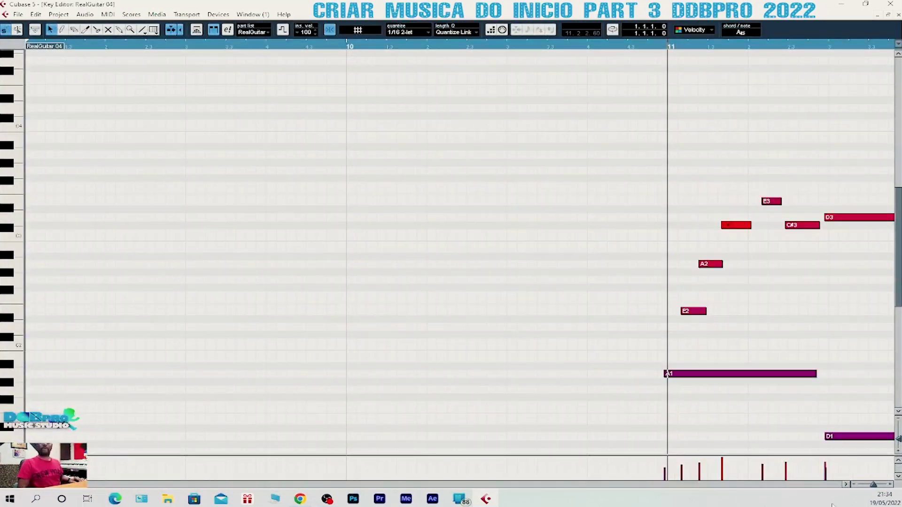
{"action": "left_click", "coordinate": [847, 486]}
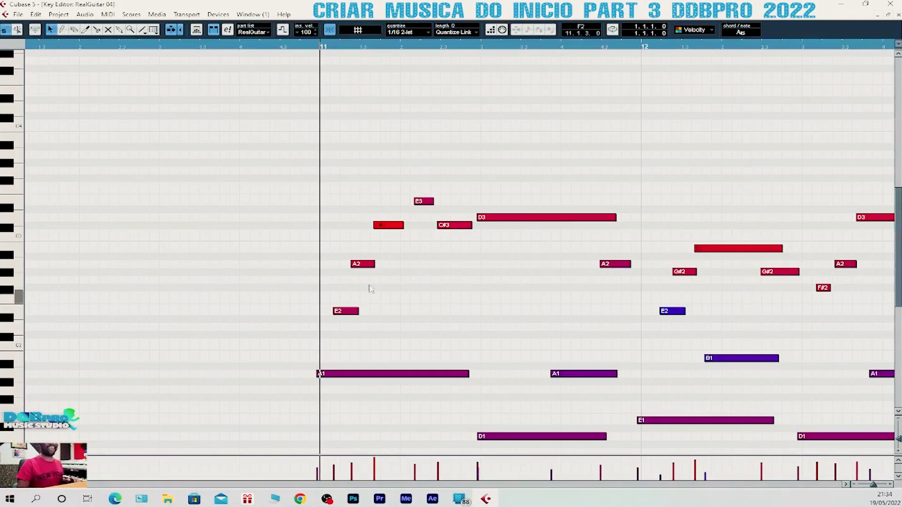
{"action": "scroll", "coordinate": [562, 328], "scroll_direction": "down", "scroll_amount": 3}
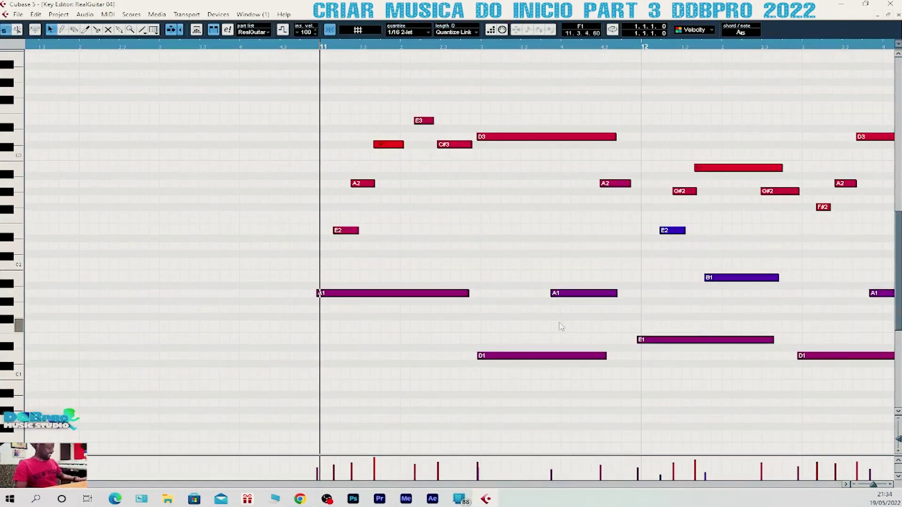
{"action": "key", "text": "ctrl+a"}
{"action": "key", "text": "q"}
- Move the first E2, A2, C#3 and E3 notes of bar 11 forward by one grid step and play the phrase from bar 11
{"action": "scroll", "coordinate": [446, 291], "scroll_direction": "down", "scroll_amount": 3}
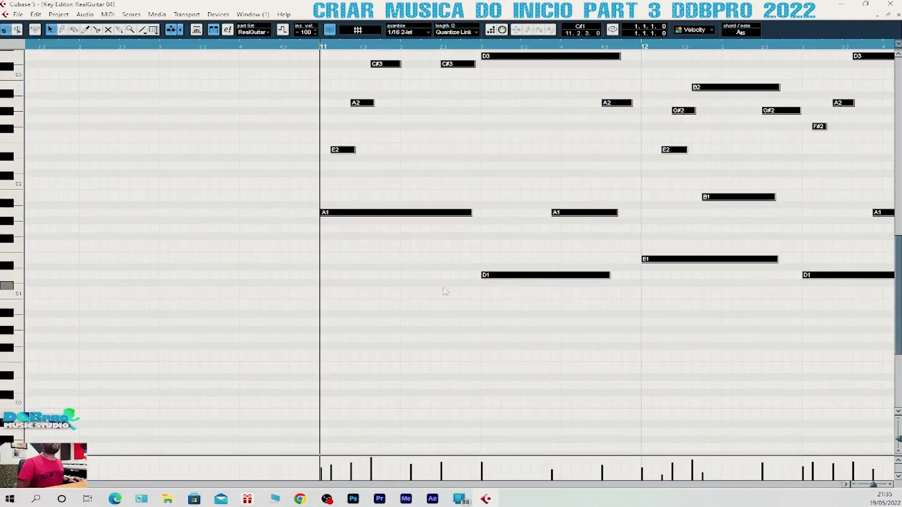
{"action": "left_click", "coordinate": [388, 121]}
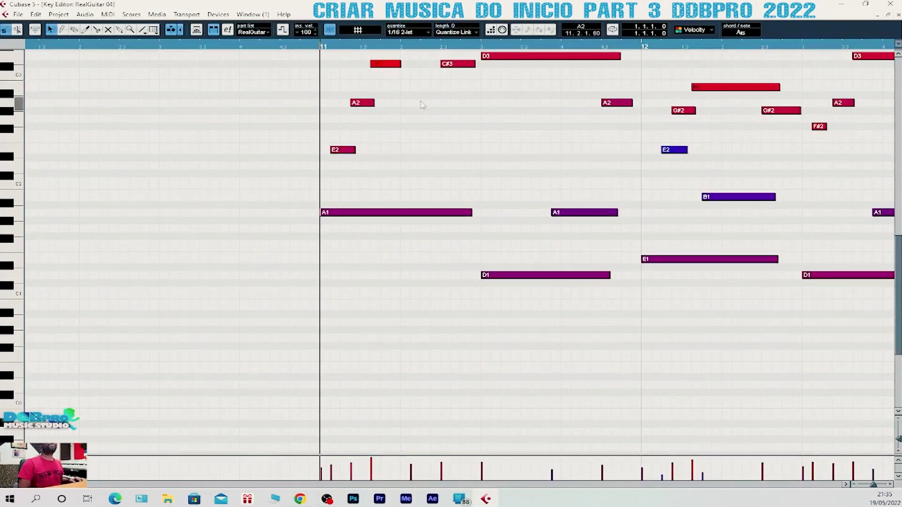
{"action": "left_click_drag", "start_coordinate": [338, 64], "coordinate": [398, 184]}
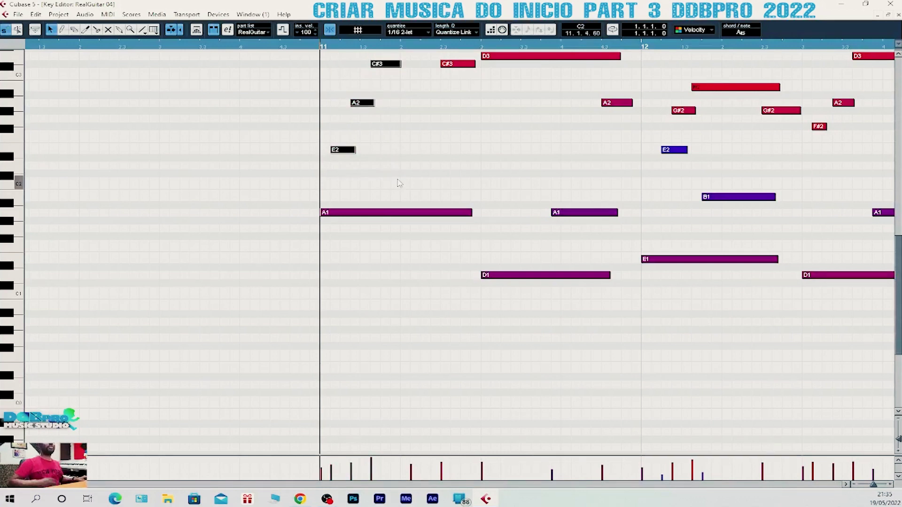
{"action": "key", "text": "ctrl+Right"}
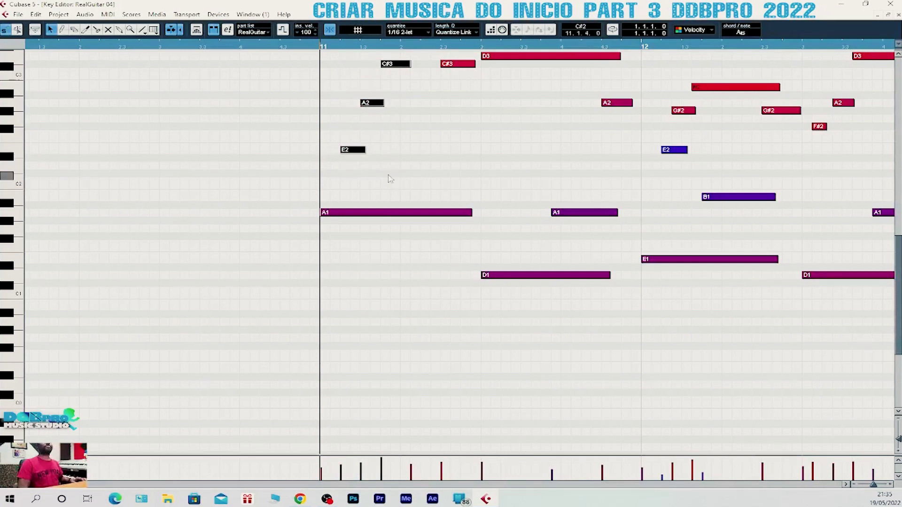
{"action": "scroll", "coordinate": [470, 136], "scroll_direction": "up", "scroll_amount": 4}
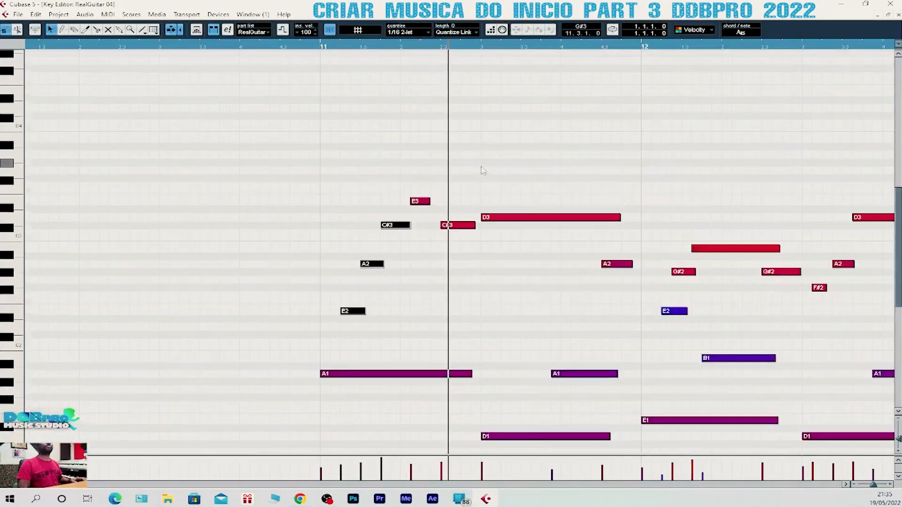
{"action": "scroll", "coordinate": [463, 143], "scroll_direction": "down", "scroll_amount": 2}
{"action": "left_click_drag", "start_coordinate": [419, 121], "coordinate": [430, 120]}
{"action": "left_click", "coordinate": [321, 46]}
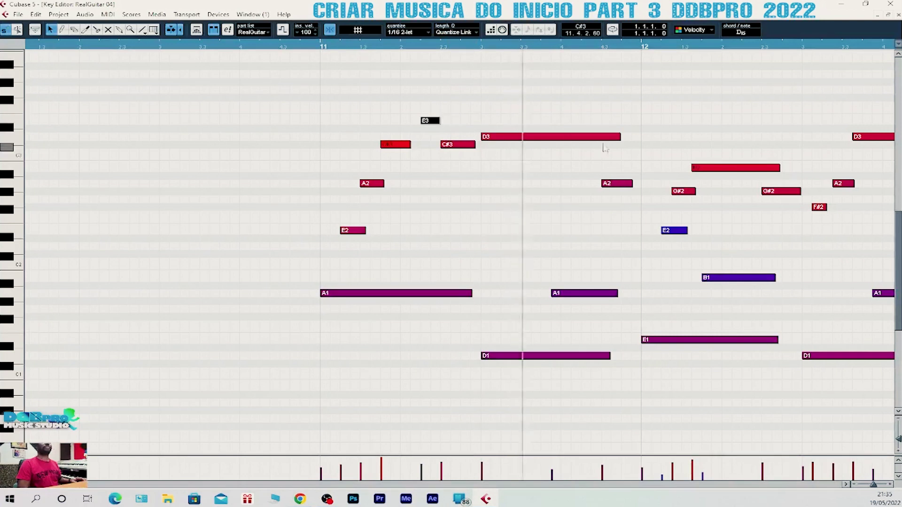
{"action": "key", "text": "space"}
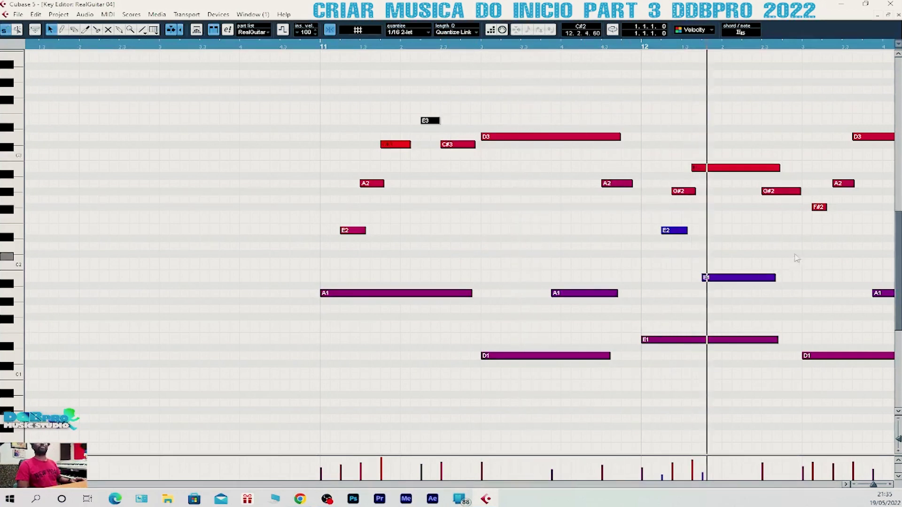
- Select all notes of the RealGuitar part and bring up the MIDI editing commands
{"action": "left_click", "coordinate": [846, 484]}
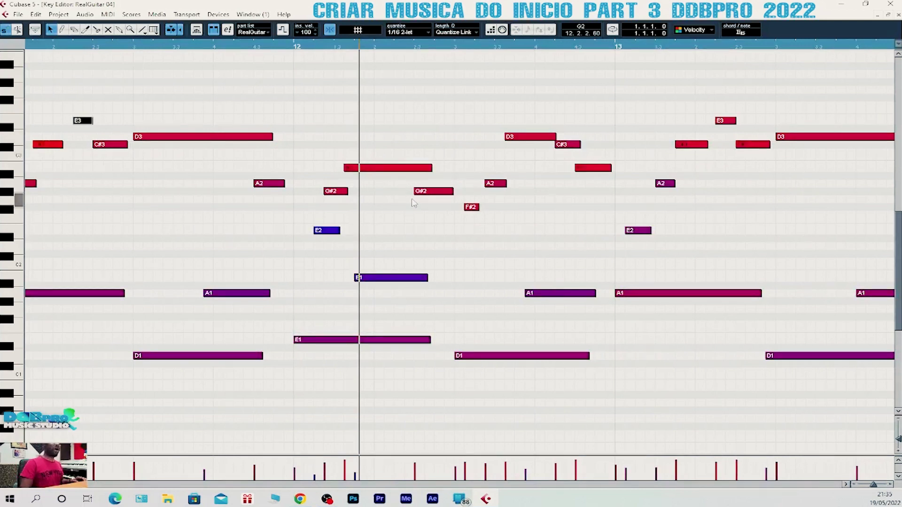
{"action": "key", "text": "ctrl+a"}
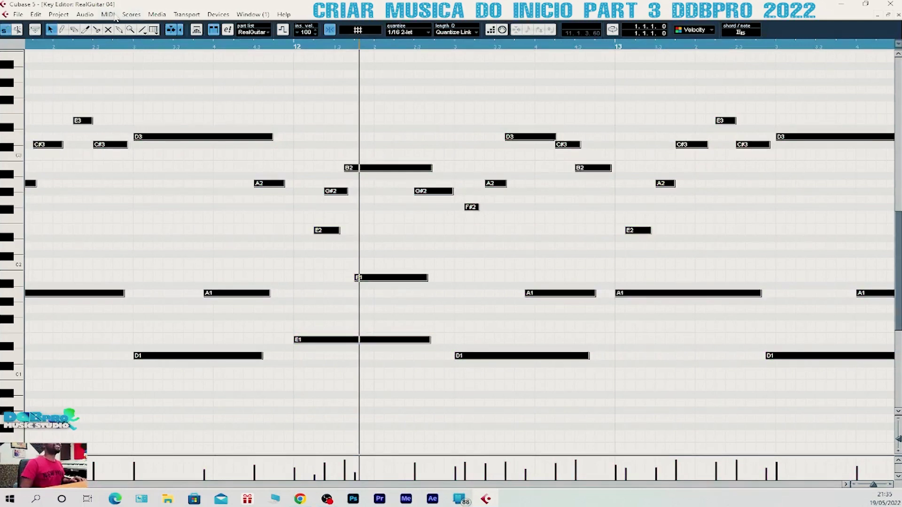
{"action": "left_click", "coordinate": [109, 14]}
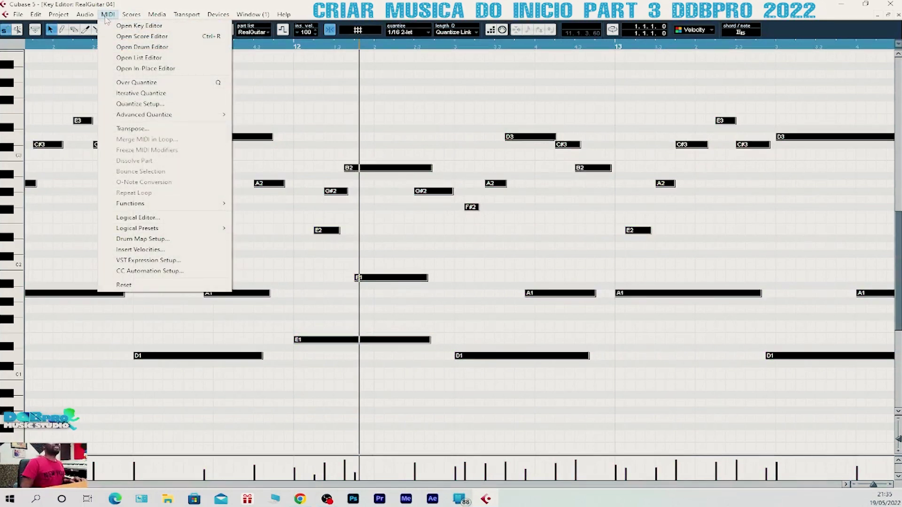
- Apply the Fixed Velocity function to the selected RealGuitar notes, and deselect them
{"action": "mouse_move", "coordinate": [217, 203]}
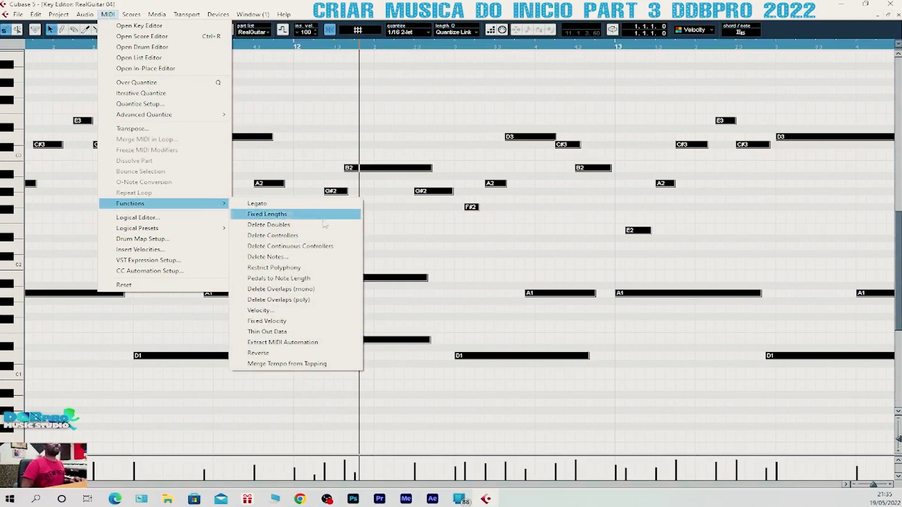
{"action": "left_click", "coordinate": [313, 322]}
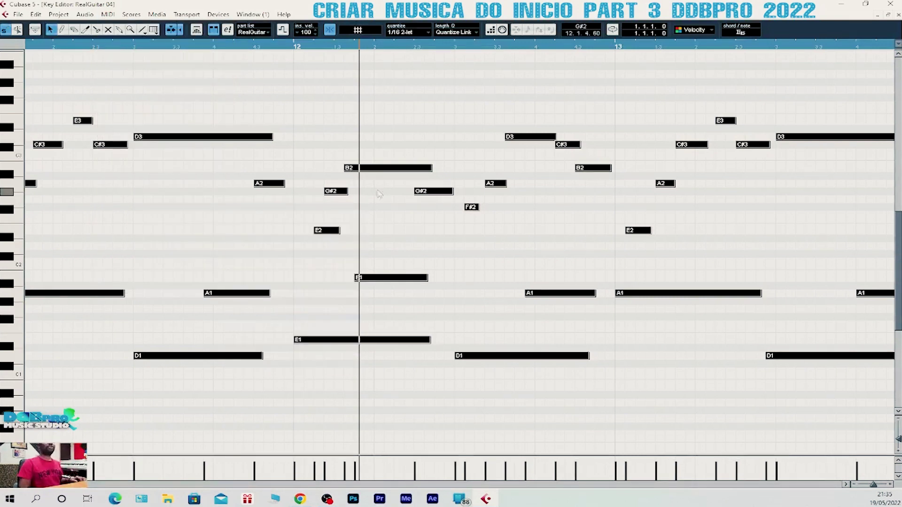
{"action": "scroll", "coordinate": [460, 244], "scroll_direction": "down", "scroll_amount": 3}
{"action": "left_click", "coordinate": [303, 178]}
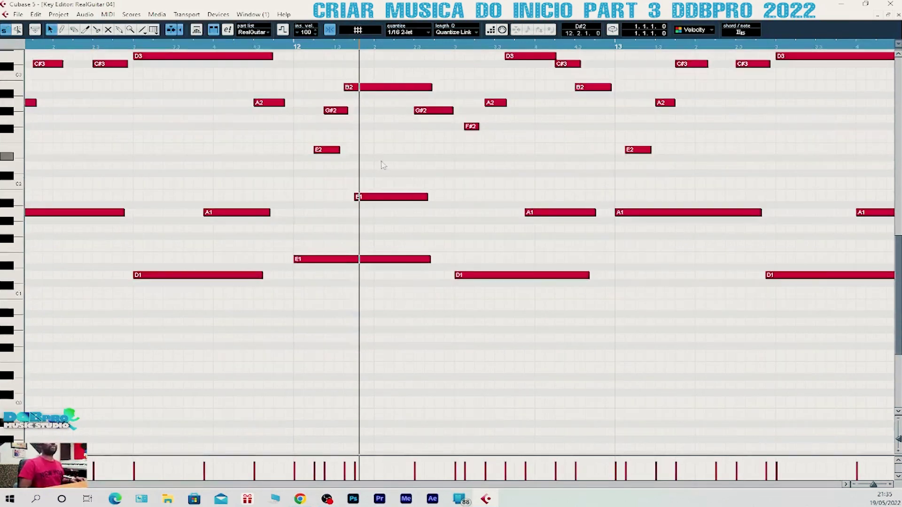
- Shift the B2 and G#2 notes early in bar 12 slightly later, aligning the B2's start with the B1 note
{"action": "left_click", "coordinate": [313, 46]}
{"action": "left_click", "coordinate": [355, 47]}
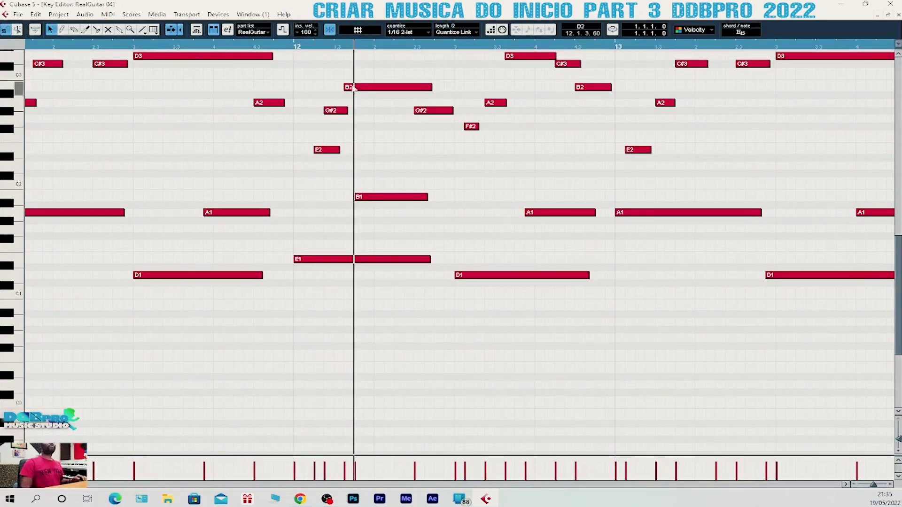
{"action": "left_click_drag", "start_coordinate": [346, 87], "coordinate": [348, 111]}
{"action": "left_click", "coordinate": [313, 46]}
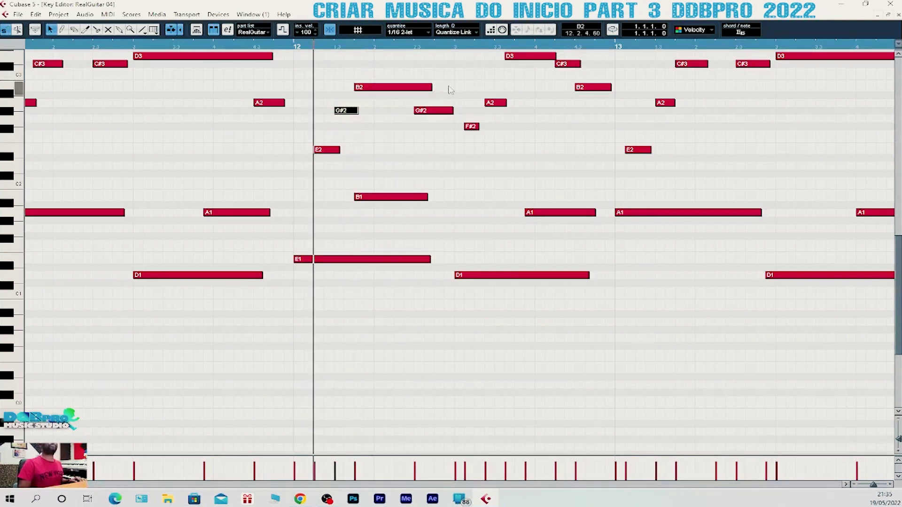
- Shift the F#2, D3, A2 and A1 notes in the second half of bar 12 slightly later
{"action": "left_click", "coordinate": [414, 47]}
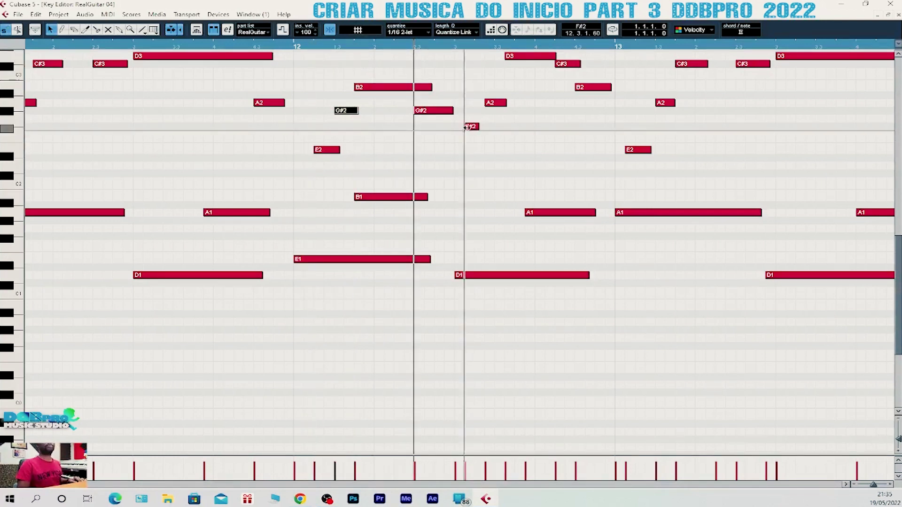
{"action": "left_click_drag", "start_coordinate": [470, 126], "coordinate": [480, 127]}
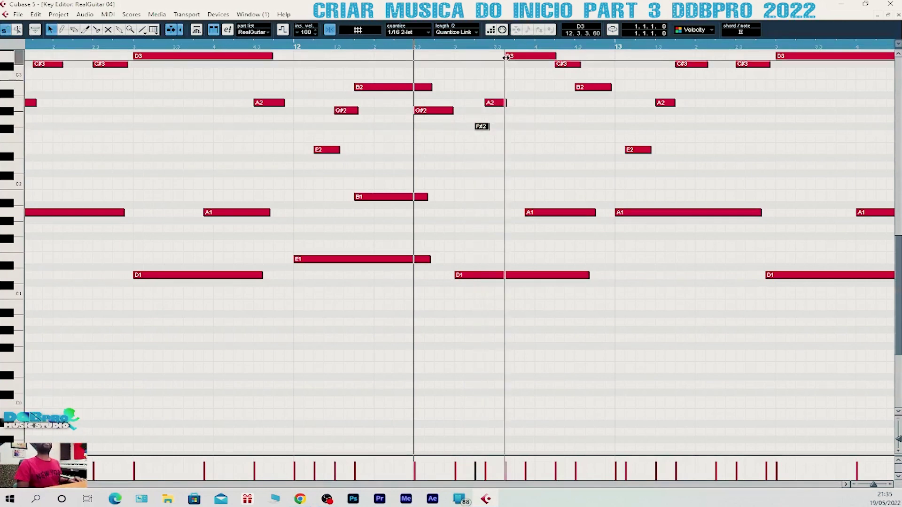
{"action": "left_click_drag", "start_coordinate": [507, 56], "coordinate": [516, 56]}
{"action": "left_click_drag", "start_coordinate": [497, 104], "coordinate": [507, 104]}
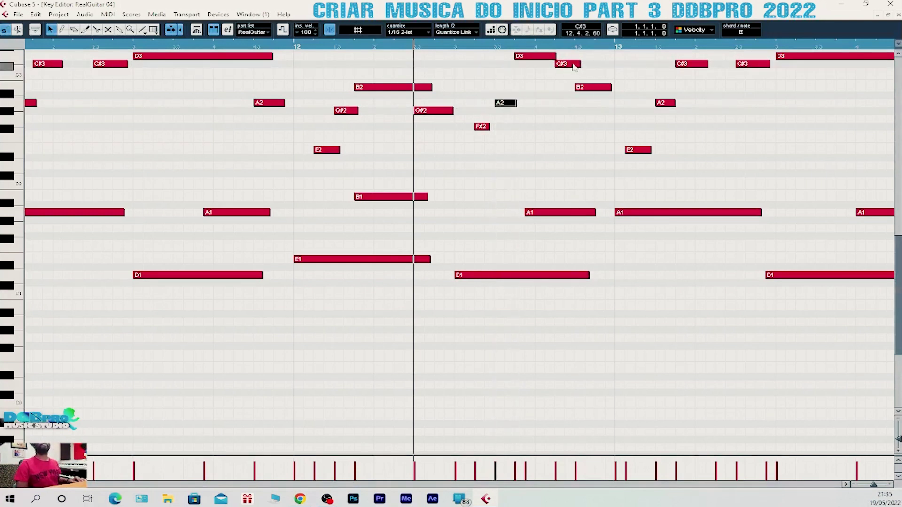
{"action": "left_click", "coordinate": [576, 45]}
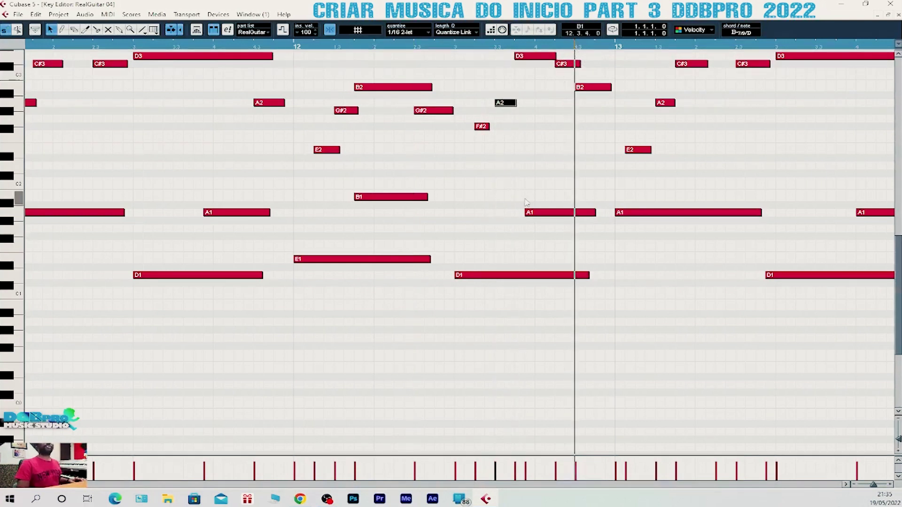
{"action": "left_click_drag", "start_coordinate": [526, 213], "coordinate": [538, 215]}
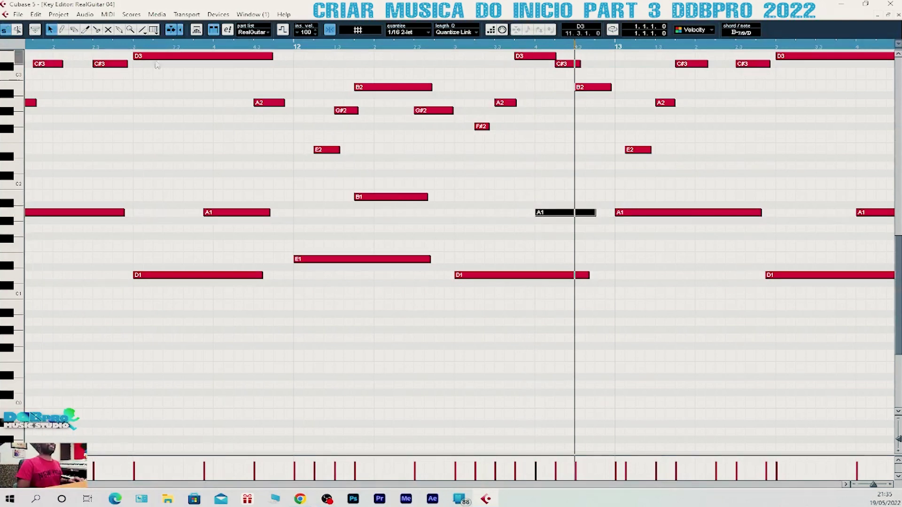
- Play back the guitar notes from bar 11 to check the edited timing
{"action": "scroll", "coordinate": [270, 200], "scroll_direction": "up", "scroll_amount": 3}
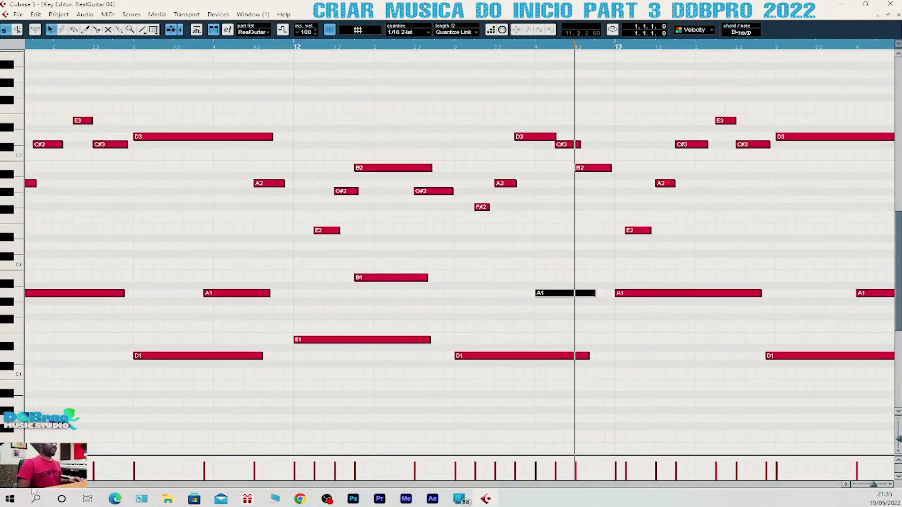
{"action": "scroll", "coordinate": [197, 141], "scroll_direction": "left", "scroll_amount": 3}
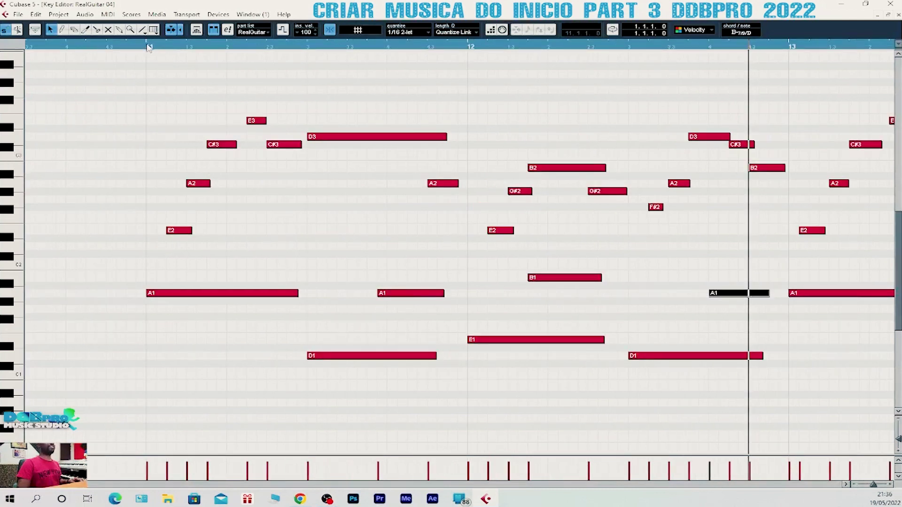
{"action": "key", "text": "space"}
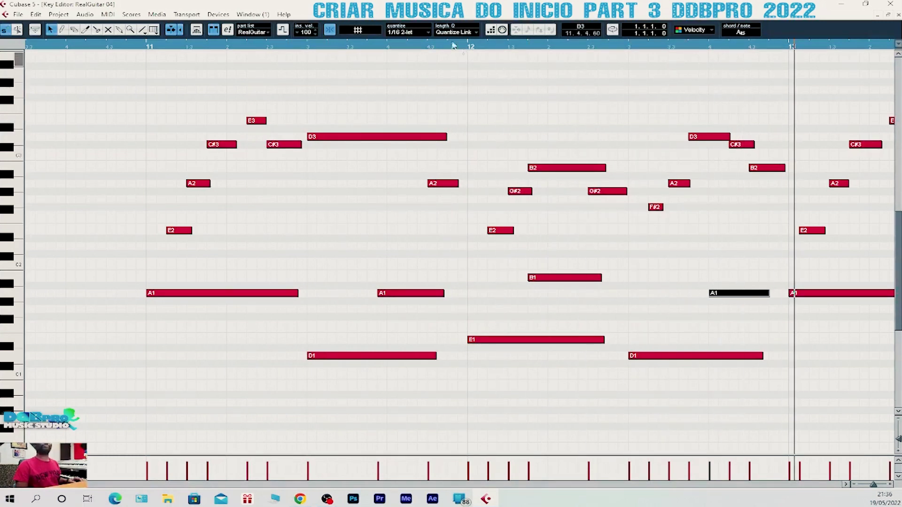
{"action": "left_click", "coordinate": [401, 46]}
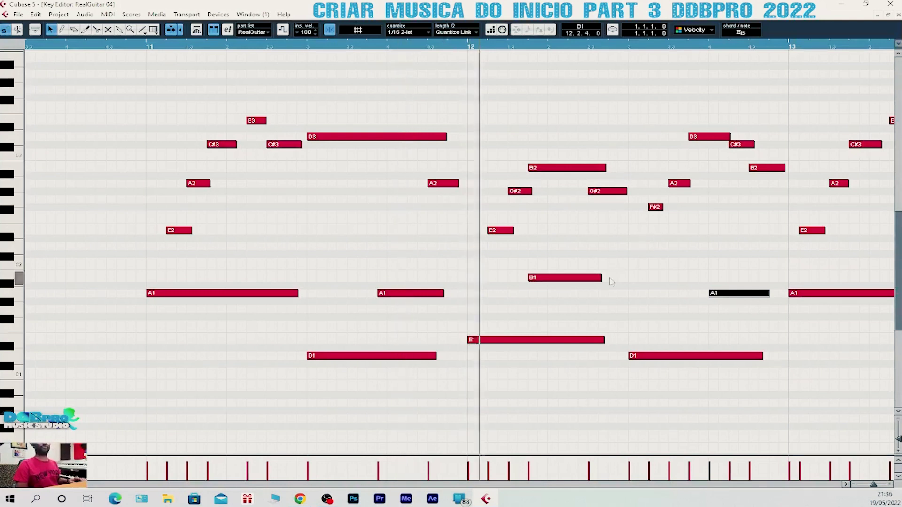
- Trim the bar 12 B1 note to start on beat 2 and the E1 note to end there, playing back from bar 12
{"action": "left_click_drag", "start_coordinate": [604, 340], "coordinate": [534, 343]}
{"action": "left_click", "coordinate": [471, 46]}
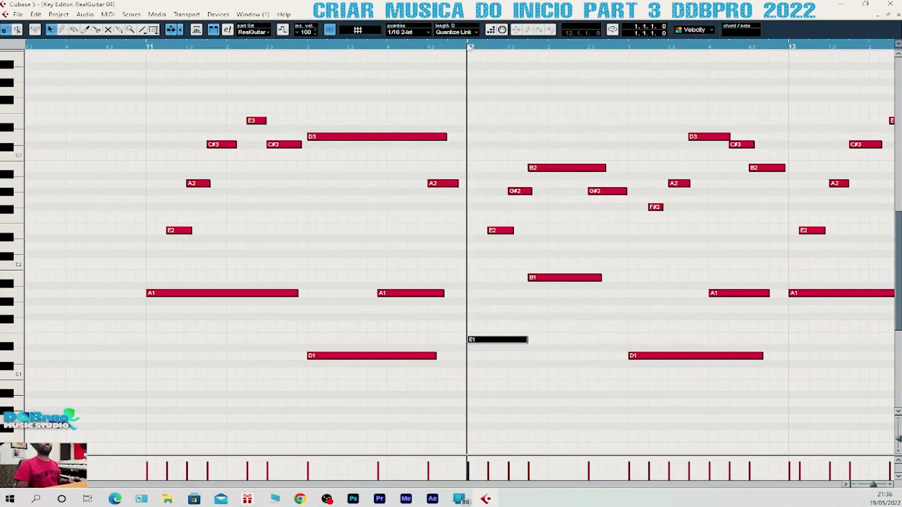
{"action": "key", "text": "space"}
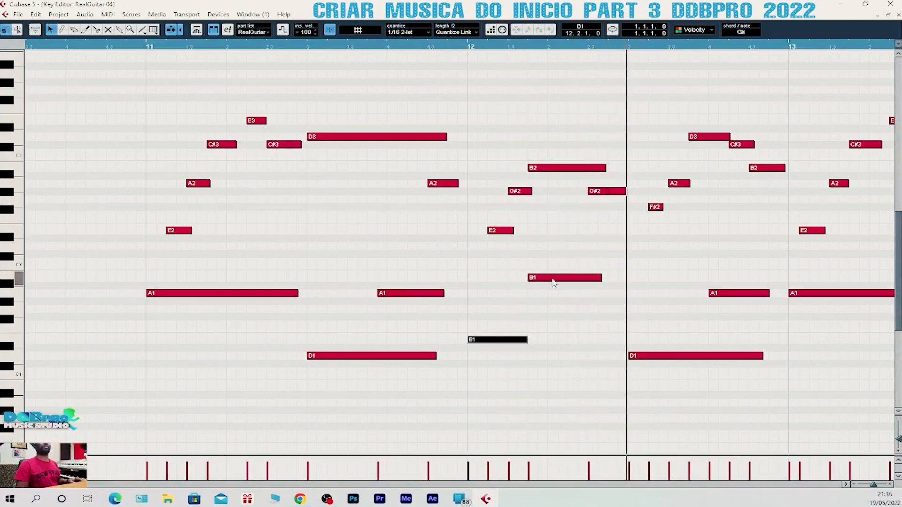
{"action": "left_click_drag", "start_coordinate": [535, 278], "coordinate": [555, 279]}
{"action": "left_click_drag", "start_coordinate": [526, 341], "coordinate": [547, 342]}
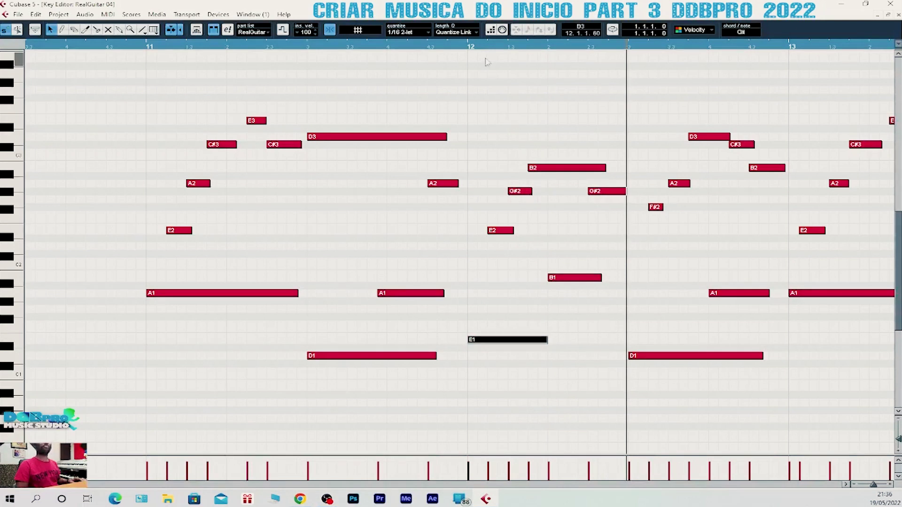
{"action": "left_click", "coordinate": [471, 47]}
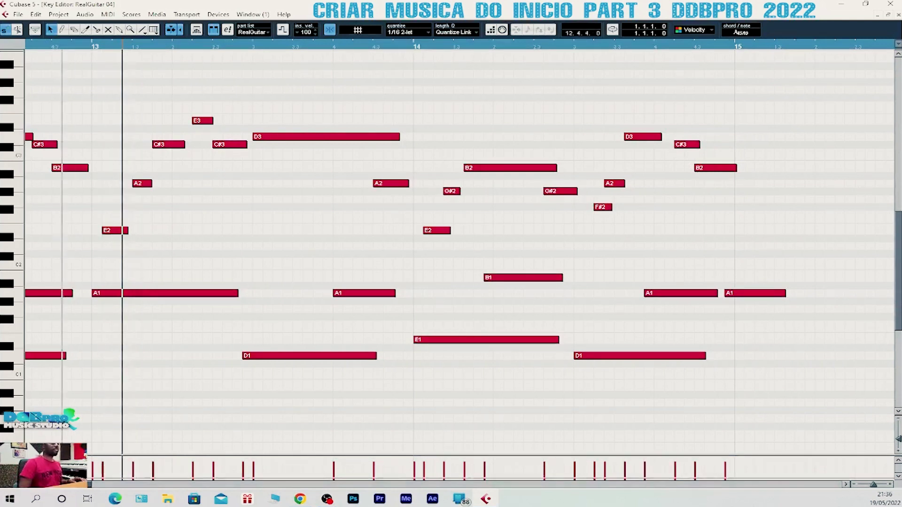
- Close the note editor, split the RealGuitar 04 part at bars 11 and 13, and delete the section from bar 13 onward
{"action": "scroll", "coordinate": [460, 249], "scroll_direction": "left", "scroll_amount": 3}
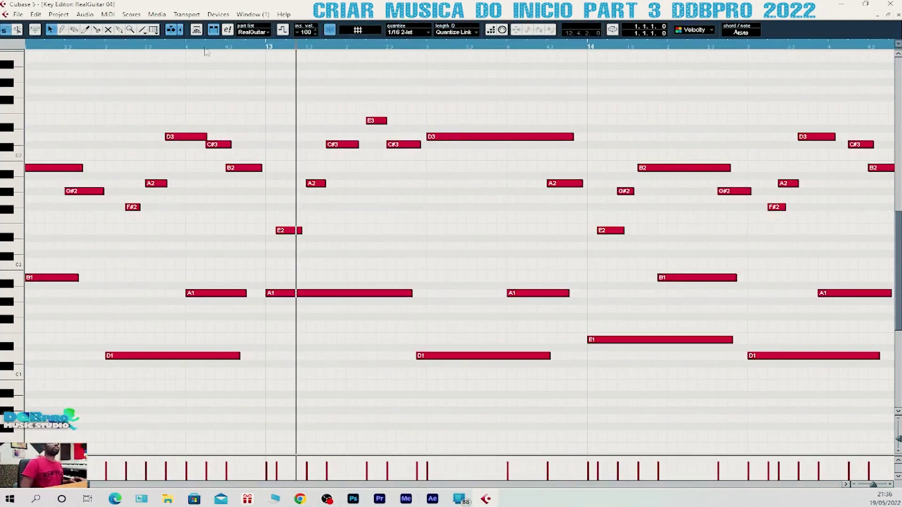
{"action": "key", "text": "space"}
{"action": "left_click", "coordinate": [267, 46]}
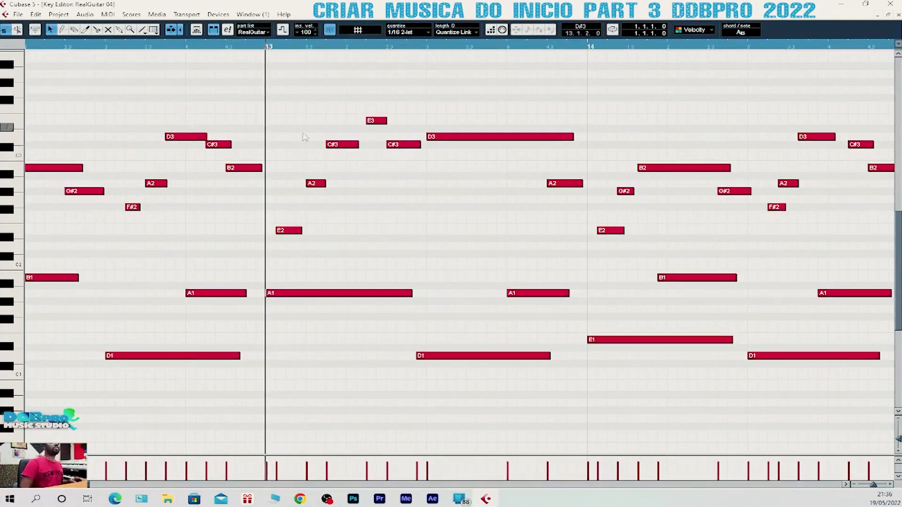
{"action": "key", "text": "Escape"}
{"action": "right_click", "coordinate": [357, 133]}
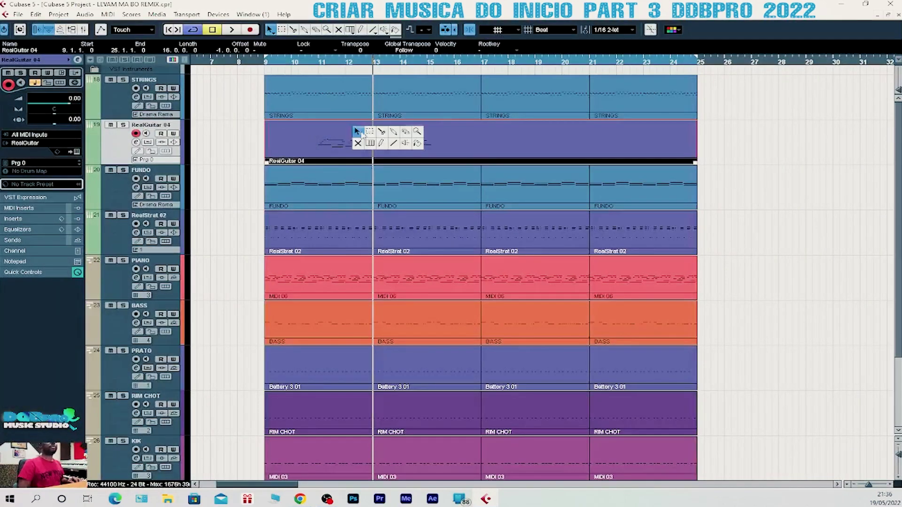
{"action": "left_click", "coordinate": [383, 132]}
{"action": "left_click", "coordinate": [319, 143]}
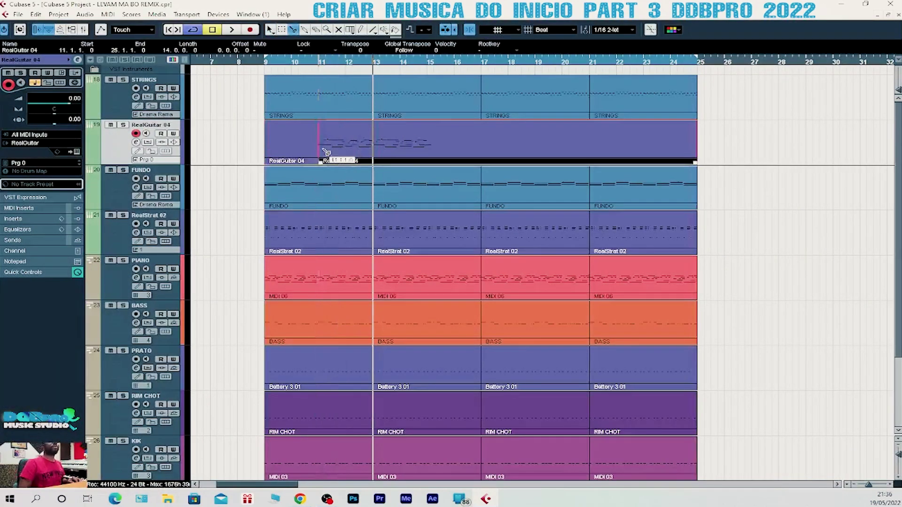
{"action": "left_click", "coordinate": [375, 150]}
{"action": "key", "text": "Delete"}
{"action": "key", "text": "1"}
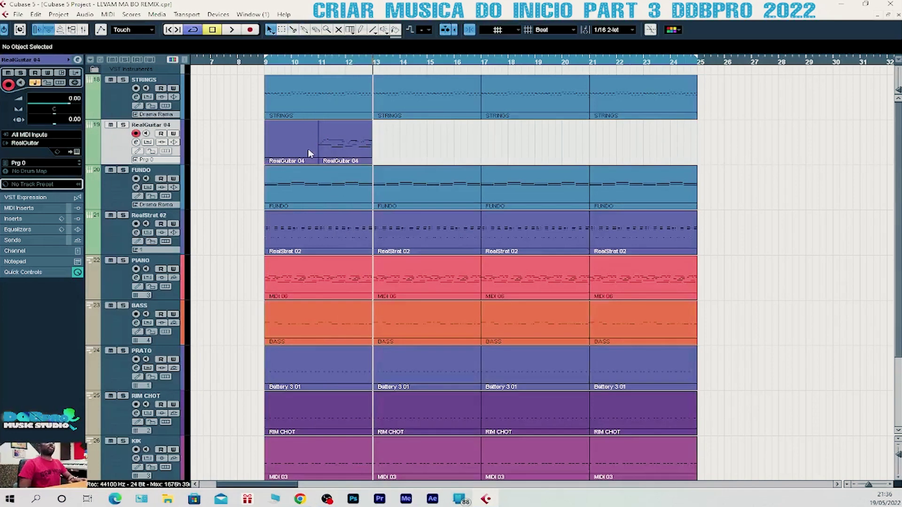
- Delete the RealGuitar 04 part at bars 9 to 11 and move the remaining two-bar part to bar 9
{"action": "left_click", "coordinate": [291, 141]}
{"action": "key", "text": "Delete"}
{"action": "left_click_drag", "start_coordinate": [355, 141], "coordinate": [300, 141]}
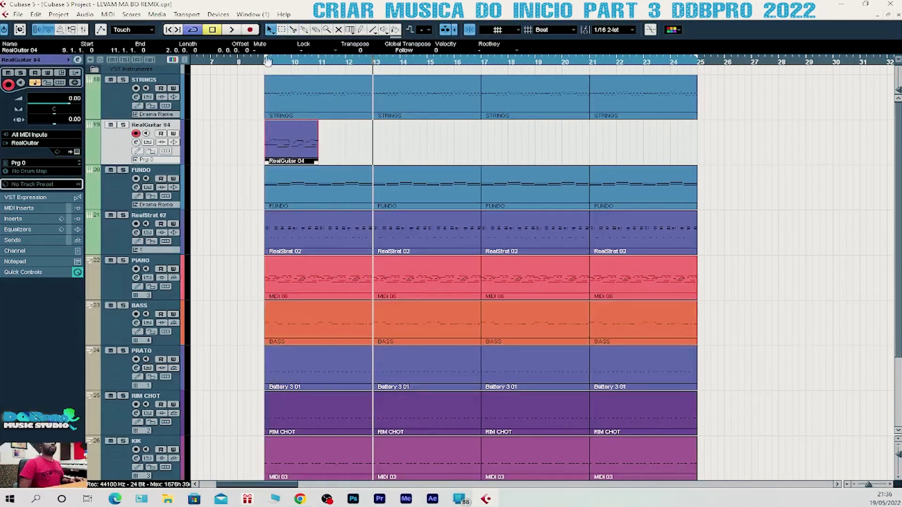
- Solo the RealGuitar 04 track and play it from bar 9
{"action": "left_click", "coordinate": [124, 125]}
{"action": "key", "text": "space"}
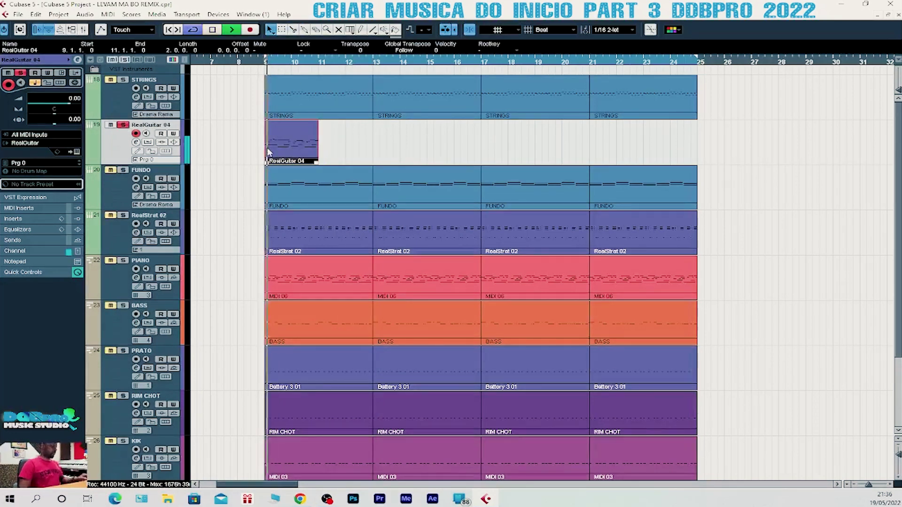
- Duplicate the two-bar RealGuitar 04 part to bar 11 and glue both copies into one part
{"action": "key", "text": "ctrl+d"}
{"action": "right_click", "coordinate": [397, 128]}
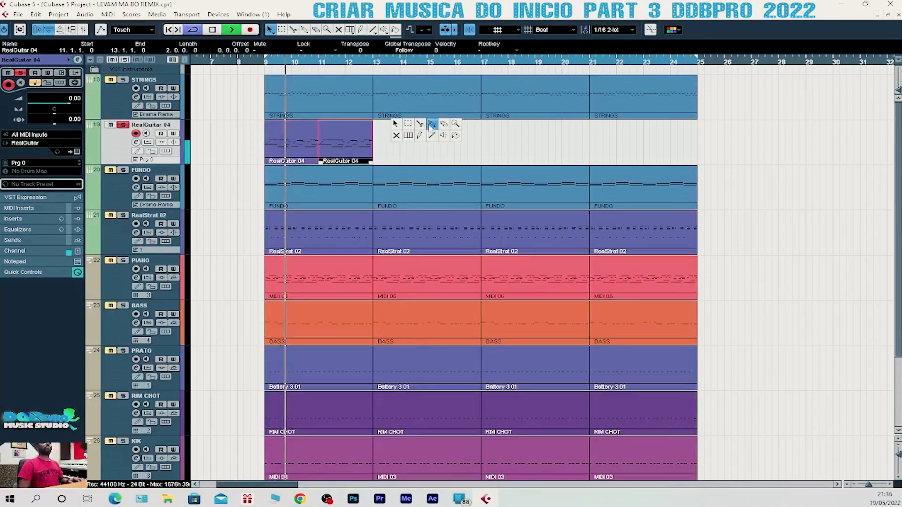
{"action": "left_click", "coordinate": [426, 124]}
{"action": "left_click", "coordinate": [307, 142]}
{"action": "key", "text": "1"}
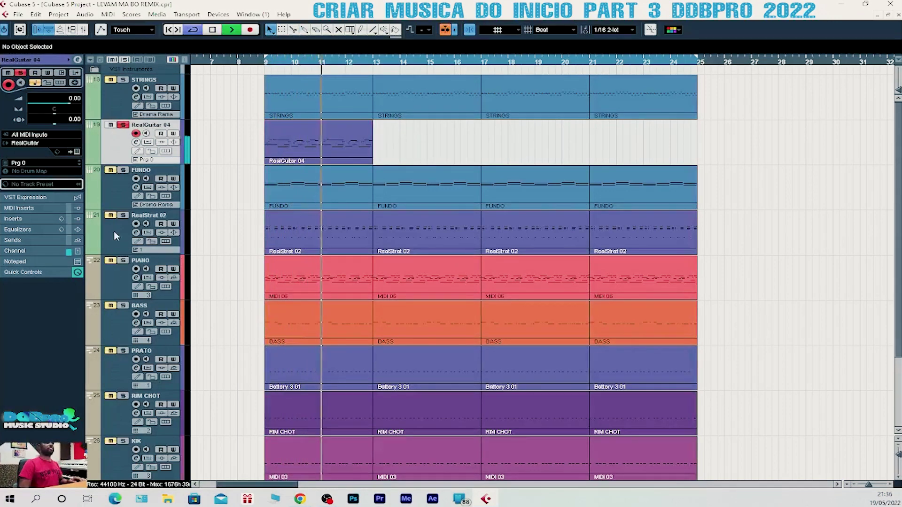
- Solo the PRATO track together with RealGuitar 04 and play both from bar 9
{"action": "left_click", "coordinate": [123, 350]}
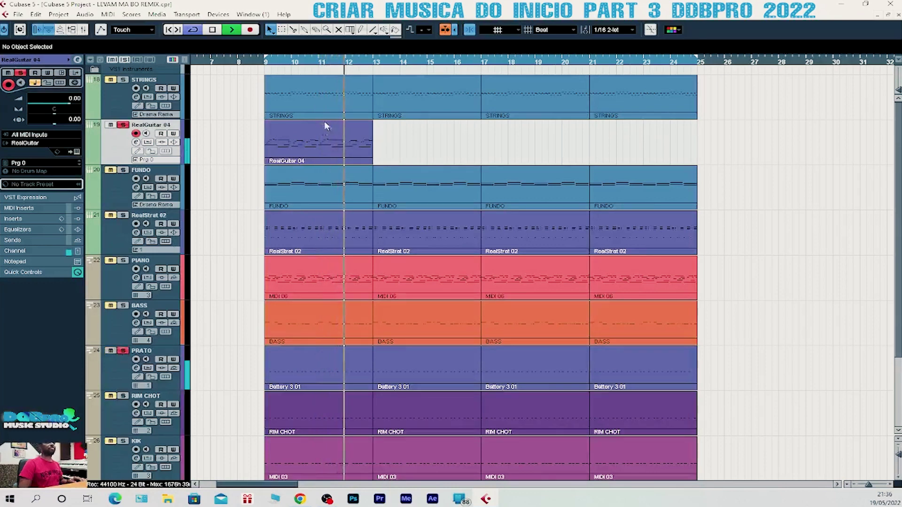
{"action": "left_click", "coordinate": [266, 62]}
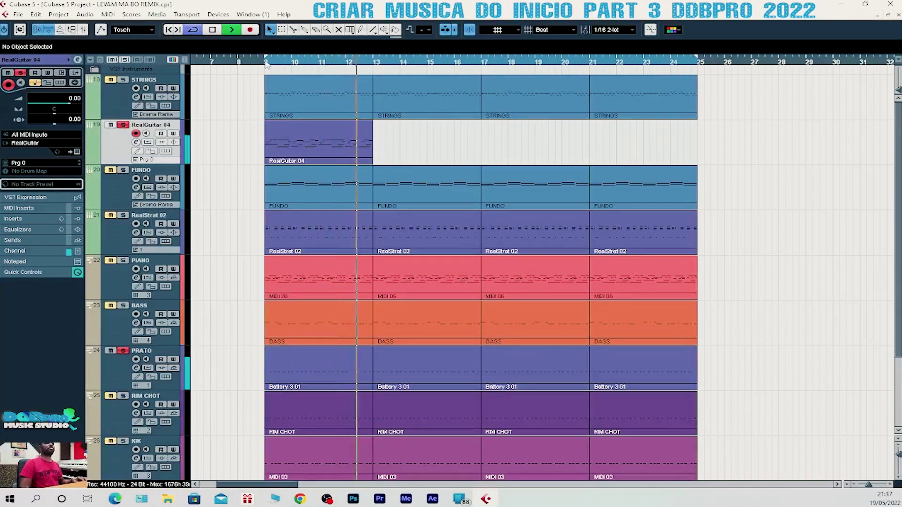
{"action": "key", "text": "space"}
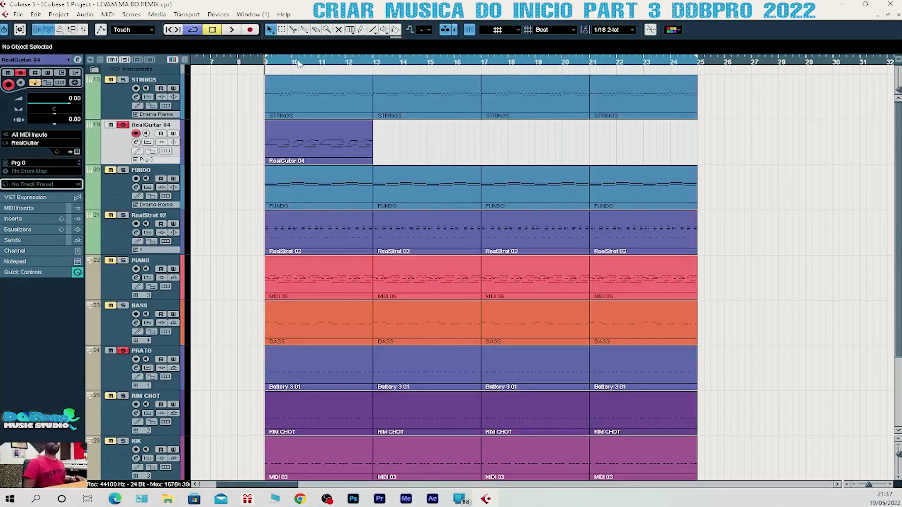
{"action": "key", "text": "space"}
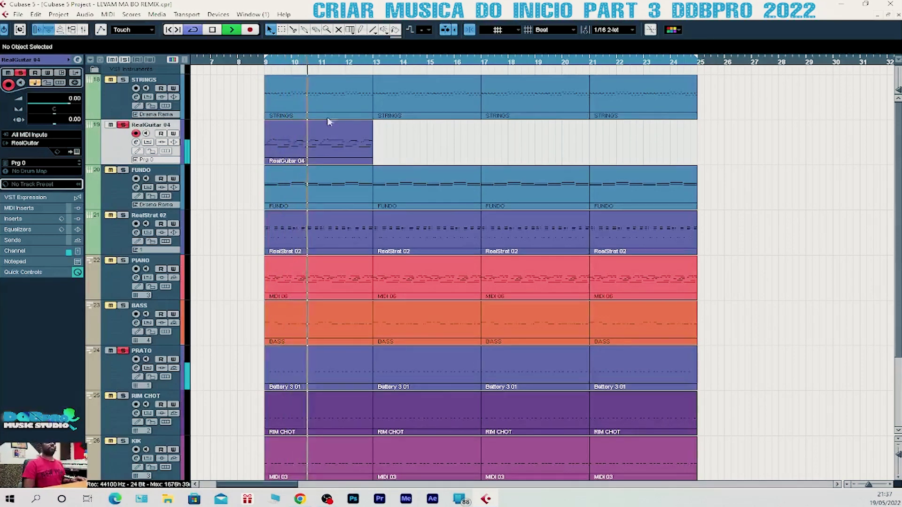
{"action": "key", "text": "space"}
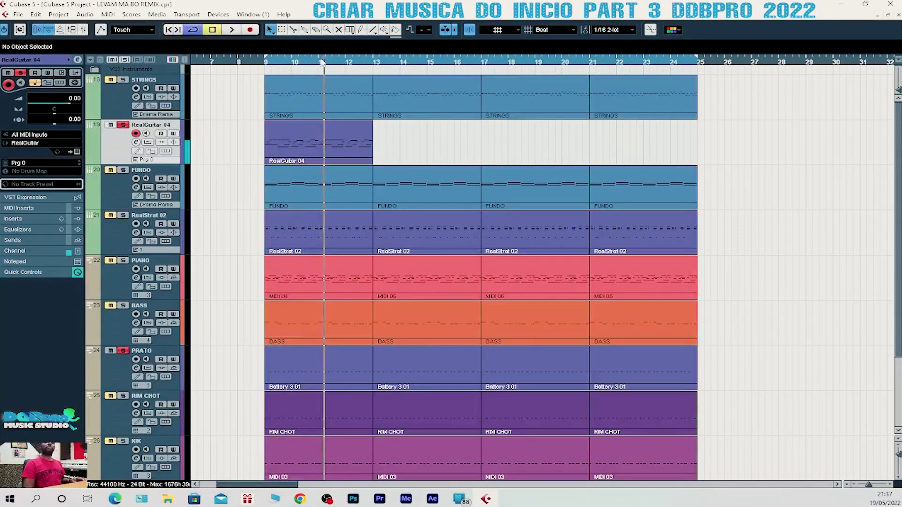
- Open the RealGuitar 04 part in the Key Editor and play its notes from bar 11
{"action": "left_click", "coordinate": [330, 150]}
{"action": "double_click", "coordinate": [330, 149]}
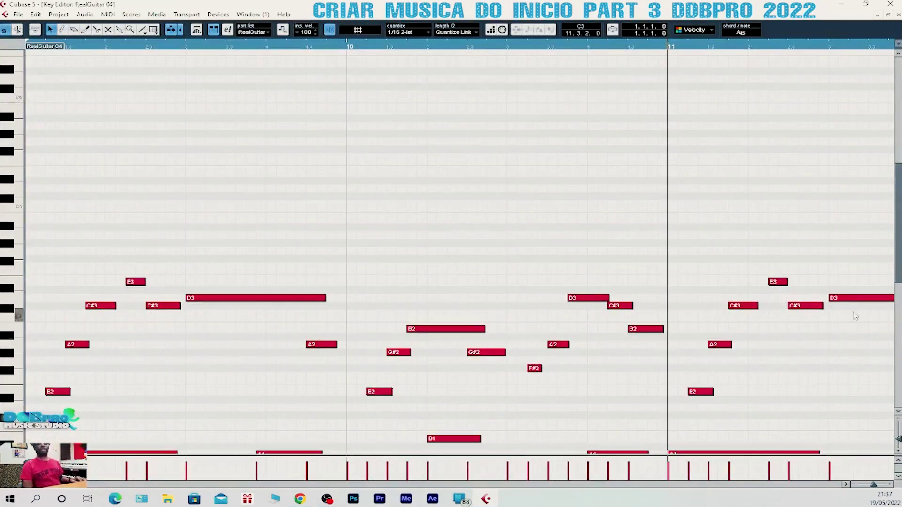
{"action": "left_click", "coordinate": [846, 485]}
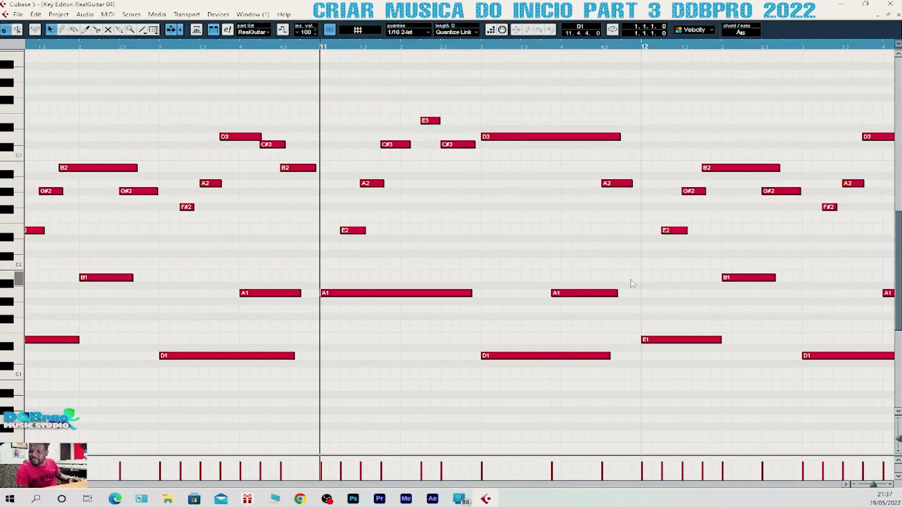
{"action": "key", "text": "space"}
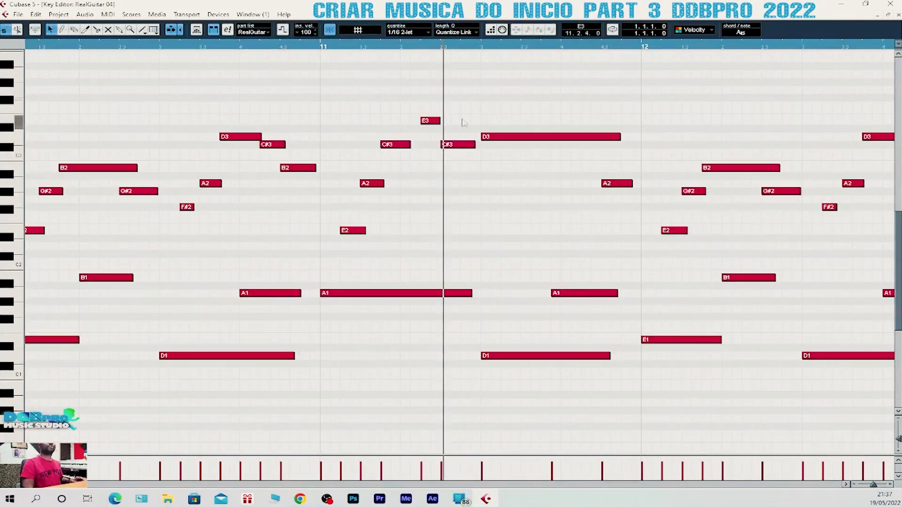
- Move the C#3 note in bar 11 to start at 11.2.4 and end at beat 3, then audition it and close the editor
{"action": "left_click_drag", "start_coordinate": [455, 149], "coordinate": [480, 144]}
{"action": "key", "text": "space"}
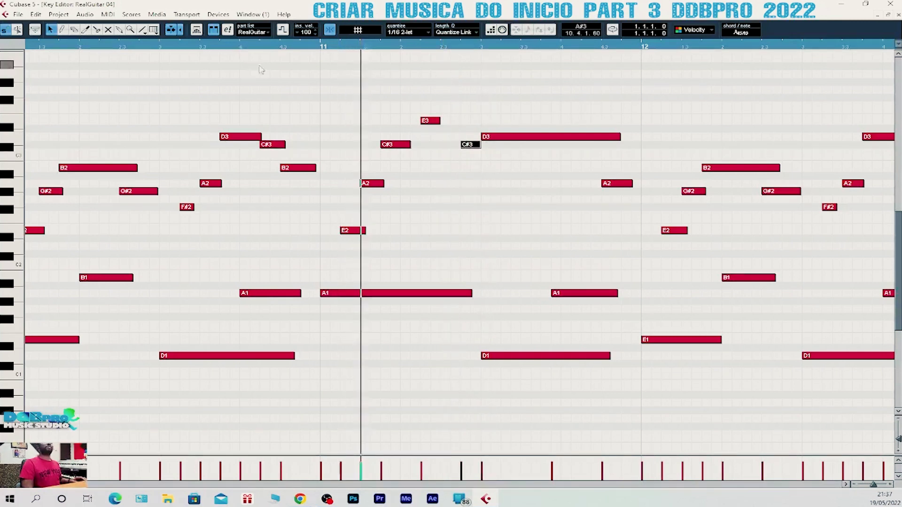
{"action": "key", "text": "space"}
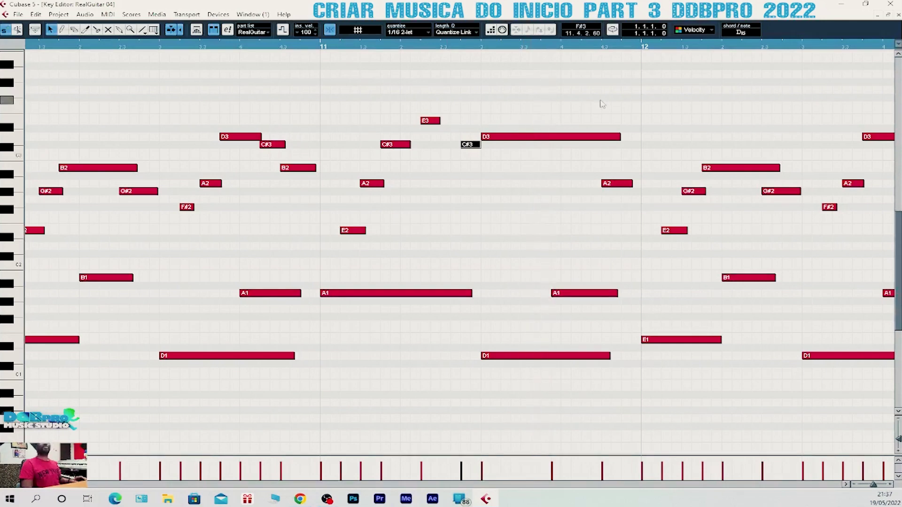
{"action": "key", "text": "Return"}
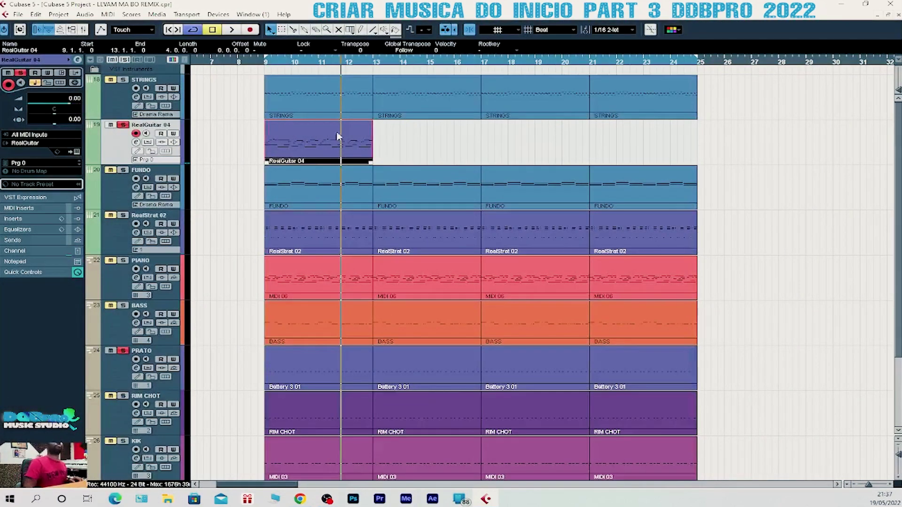
- Deactivate all track solos and mutes and play the full arrangement from bar 9
{"action": "left_click", "coordinate": [265, 63]}
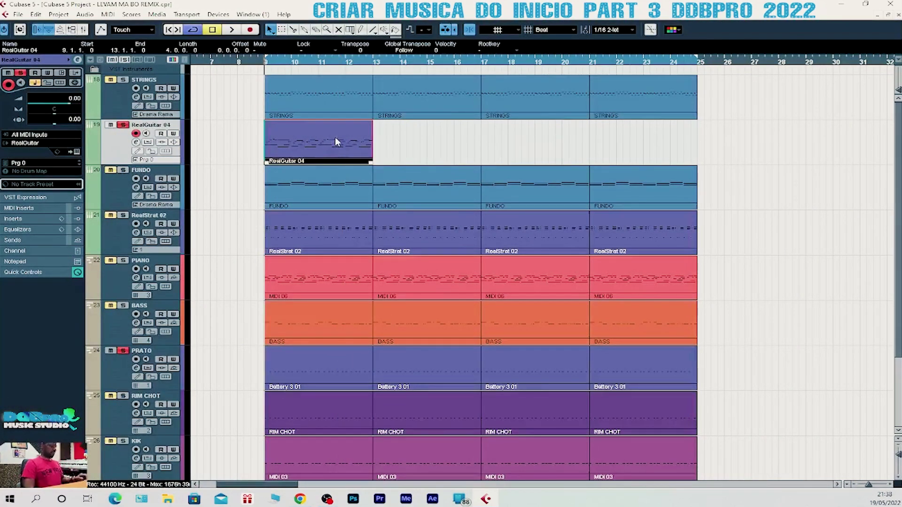
{"action": "left_click", "coordinate": [124, 59]}
{"action": "left_click", "coordinate": [112, 59]}
{"action": "key", "text": "space"}
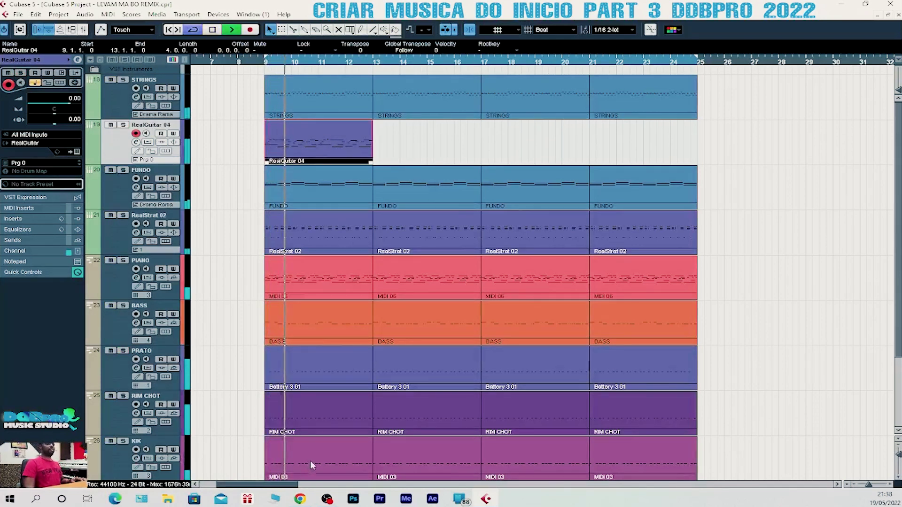
{"action": "key", "text": "space"}
- Move the second A1 note of bar 9 in the RealGuitar 04 part onto beat 4, then play the passage and close the editor
{"action": "left_click", "coordinate": [268, 63]}
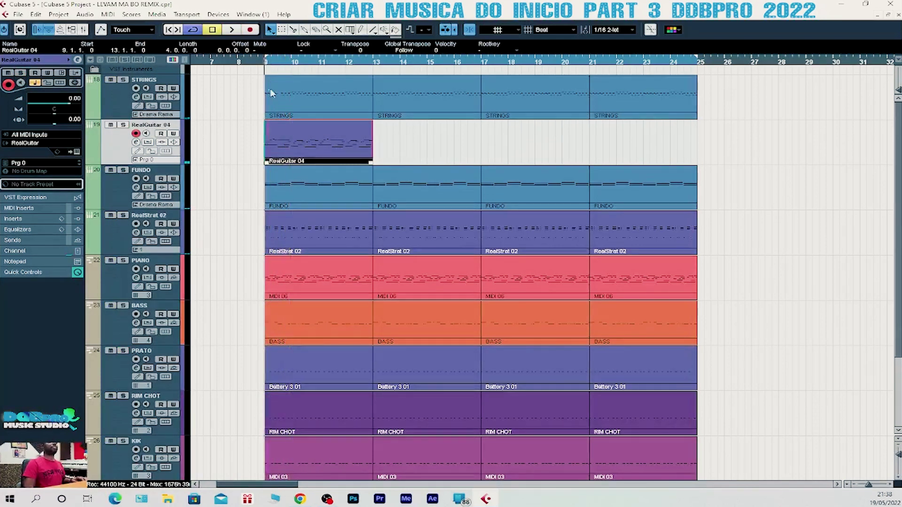
{"action": "double_click", "coordinate": [286, 155]}
{"action": "scroll", "coordinate": [326, 203], "scroll_direction": "down", "scroll_amount": 3}
{"action": "scroll", "coordinate": [375, 264], "scroll_direction": "up", "scroll_amount": 4}
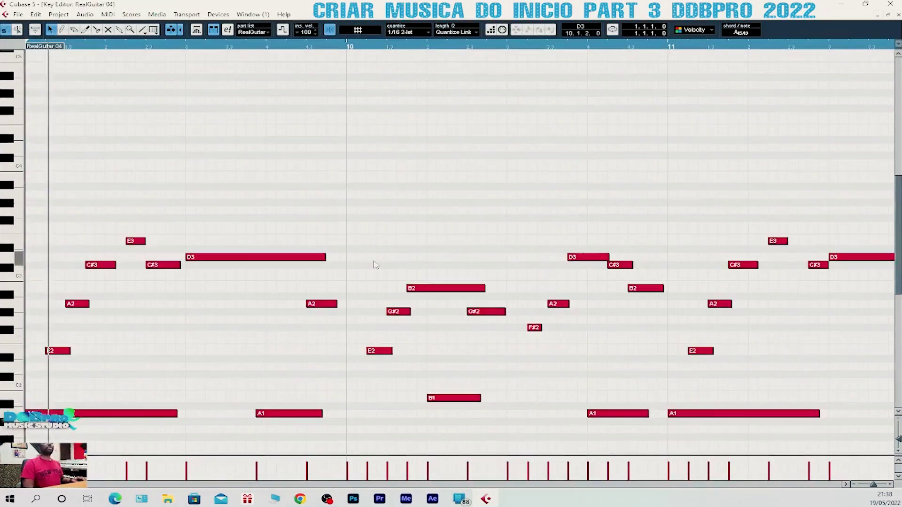
{"action": "scroll", "coordinate": [414, 244], "scroll_direction": "down", "scroll_amount": 4}
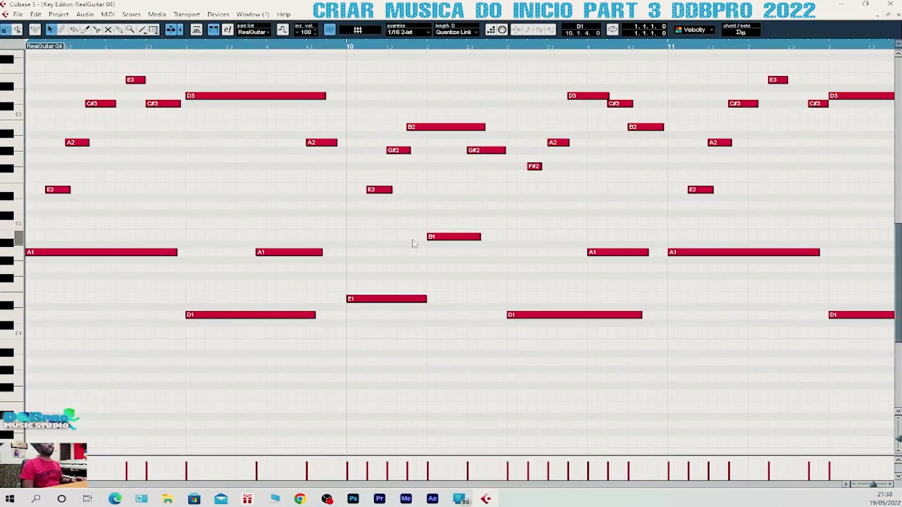
{"action": "left_click", "coordinate": [308, 240]}
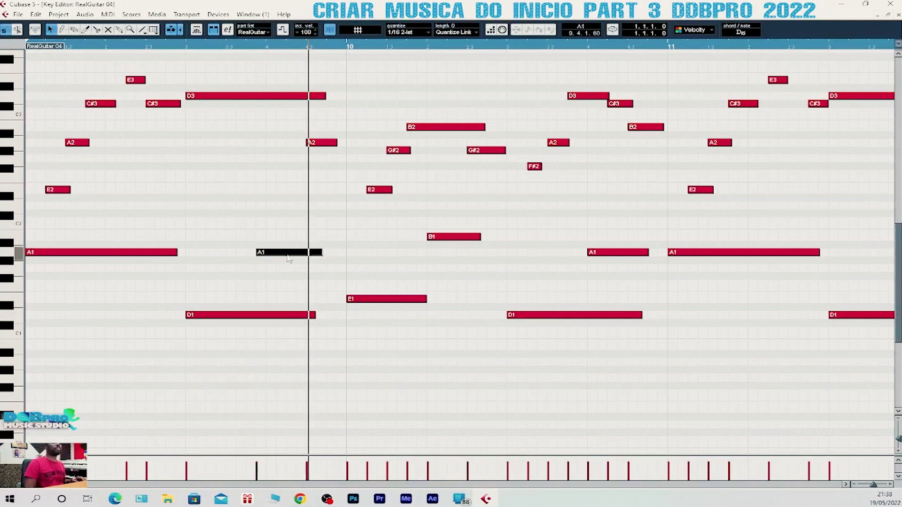
{"action": "left_click_drag", "start_coordinate": [288, 259], "coordinate": [299, 254]}
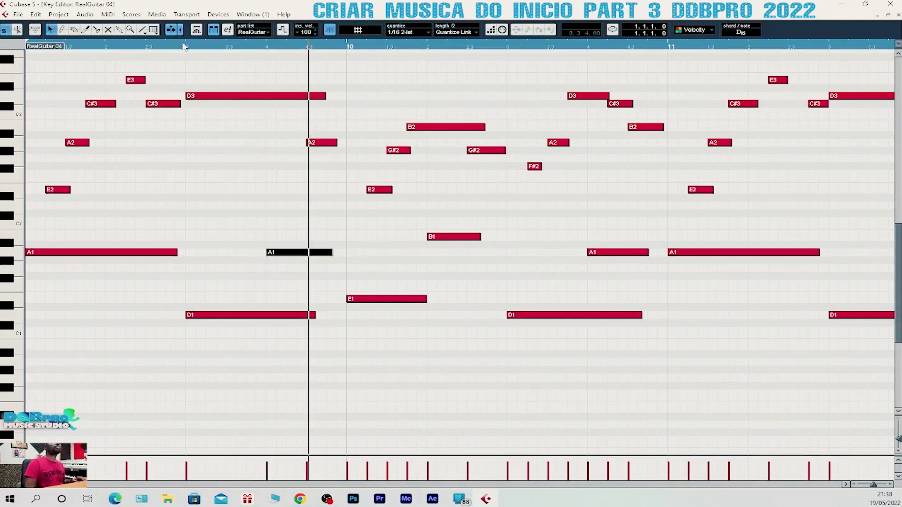
{"action": "left_click", "coordinate": [183, 46]}
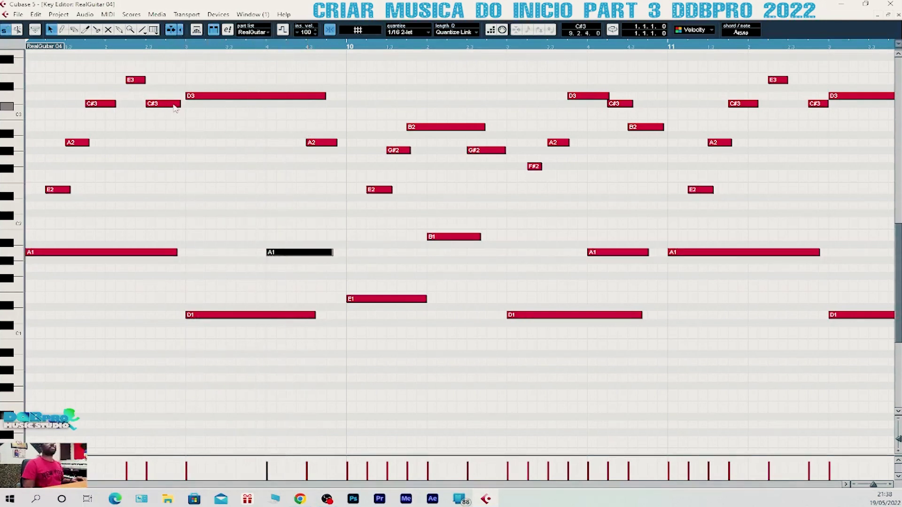
{"action": "key", "text": "ctrl+w"}
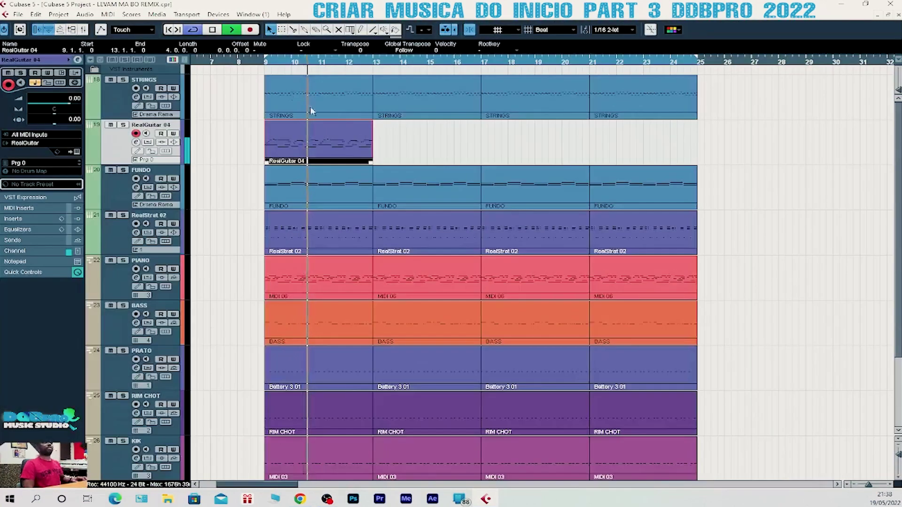
- Replay the arrangement from bar 9 and shift the A1 note near beat 4 of bar 11 in the RealGuitar 04 part slightly later
{"action": "key", "text": "space"}
{"action": "left_click", "coordinate": [265, 61]}
{"action": "key", "text": "space"}
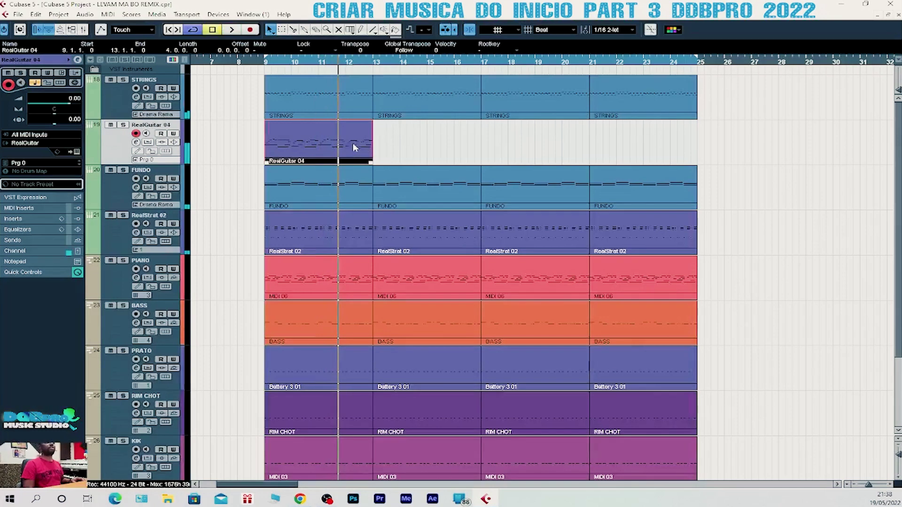
{"action": "double_click", "coordinate": [353, 146]}
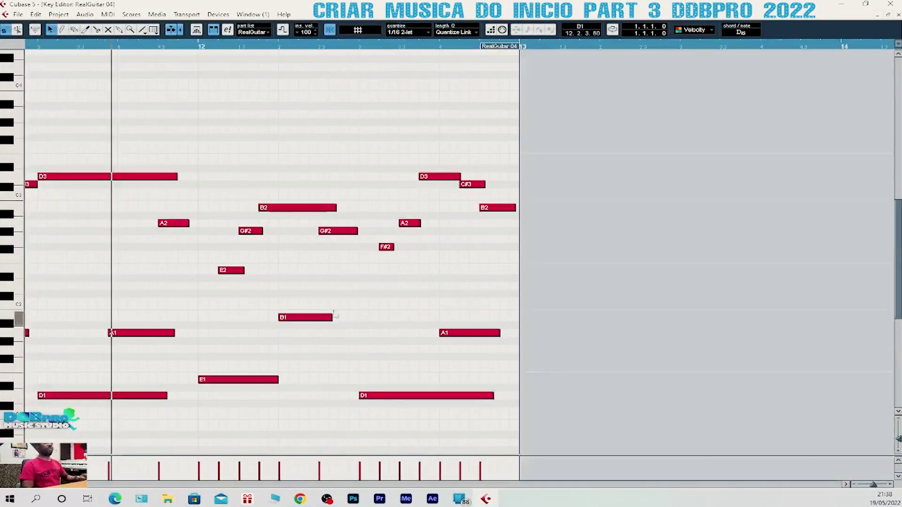
{"action": "left_click_drag", "start_coordinate": [139, 337], "coordinate": [147, 341]}
{"action": "key", "text": "Escape"}
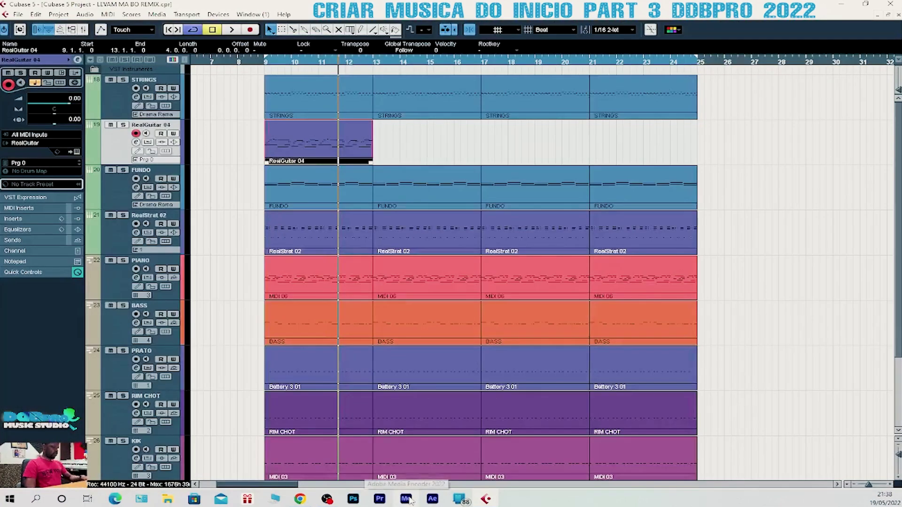
- Lower the RealGuitar 04 channel volume to -2.56 dB in the Mixer while playing from bar 9
{"action": "key", "text": "F3"}
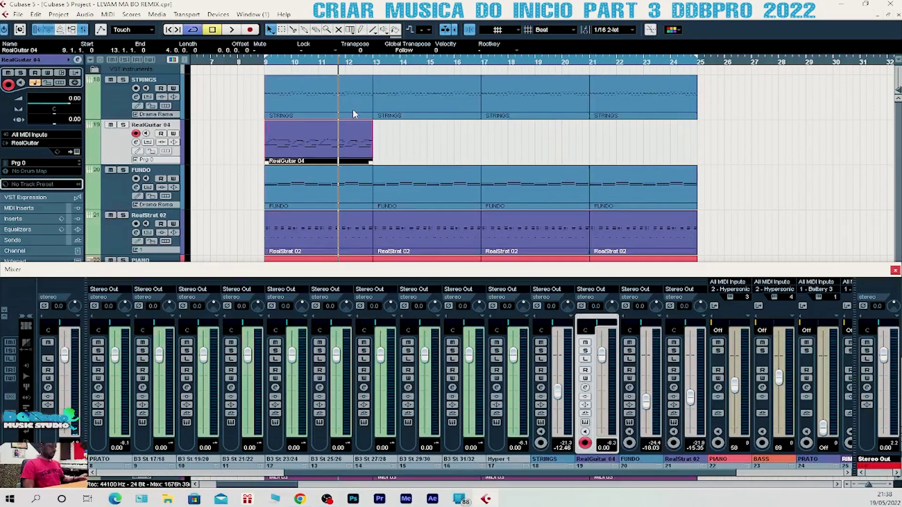
{"action": "left_click", "coordinate": [265, 63]}
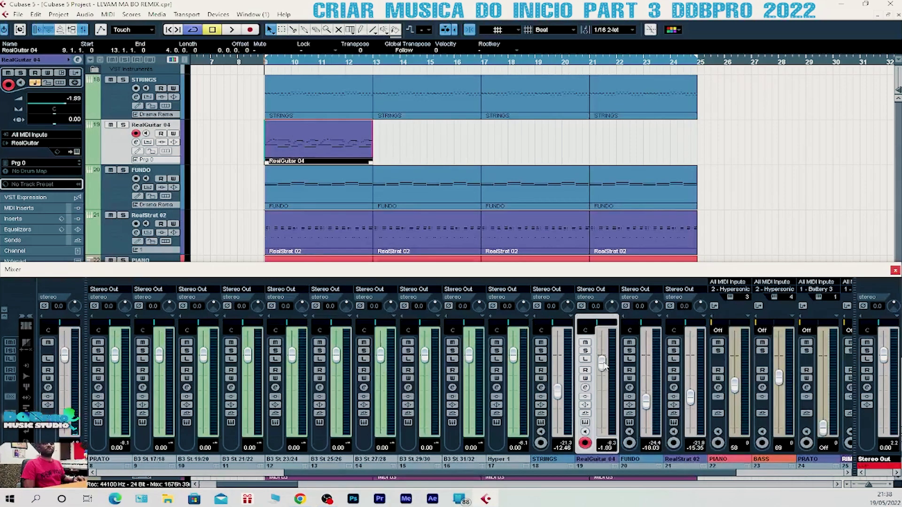
{"action": "key", "text": "space"}
{"action": "left_click_drag", "start_coordinate": [602, 363], "coordinate": [606, 368]}
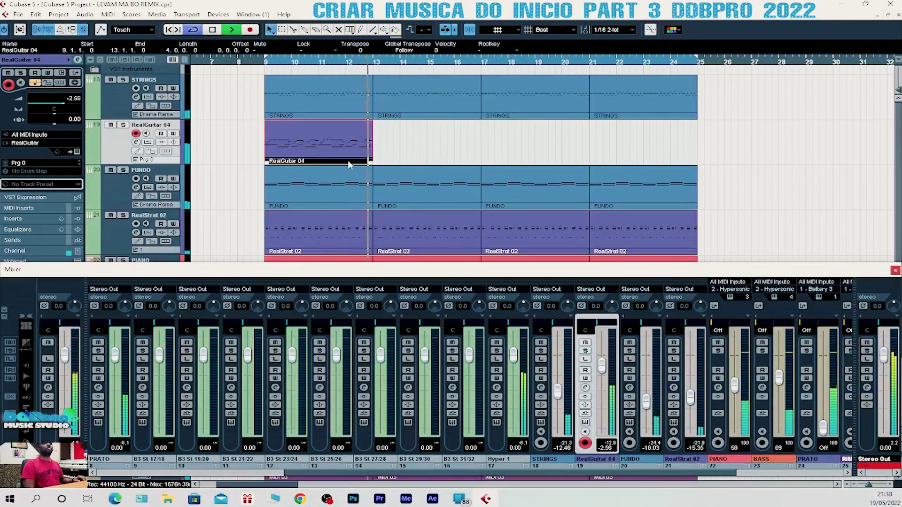
{"action": "key", "text": "space"}
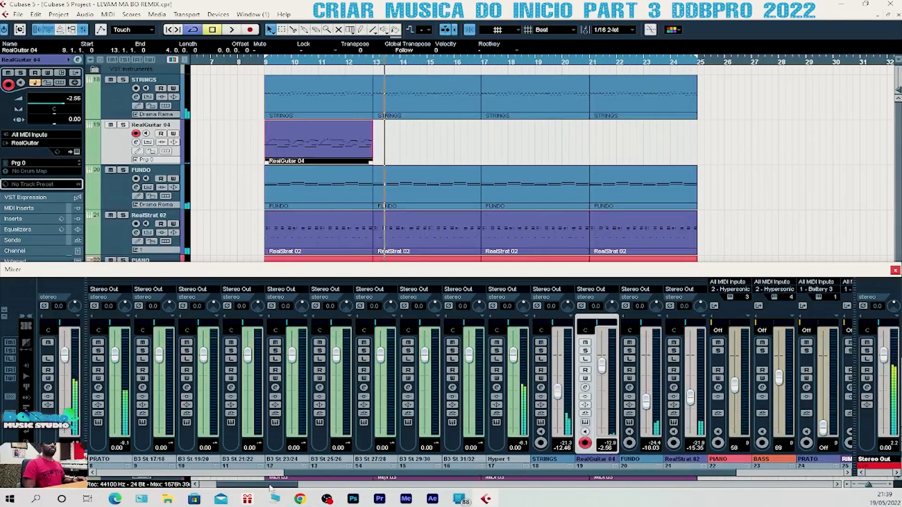
- Play the balanced mix from bar 9 to check the guitar level, then close the Mixer
{"action": "left_click_drag", "start_coordinate": [257, 487], "coordinate": [234, 480]}
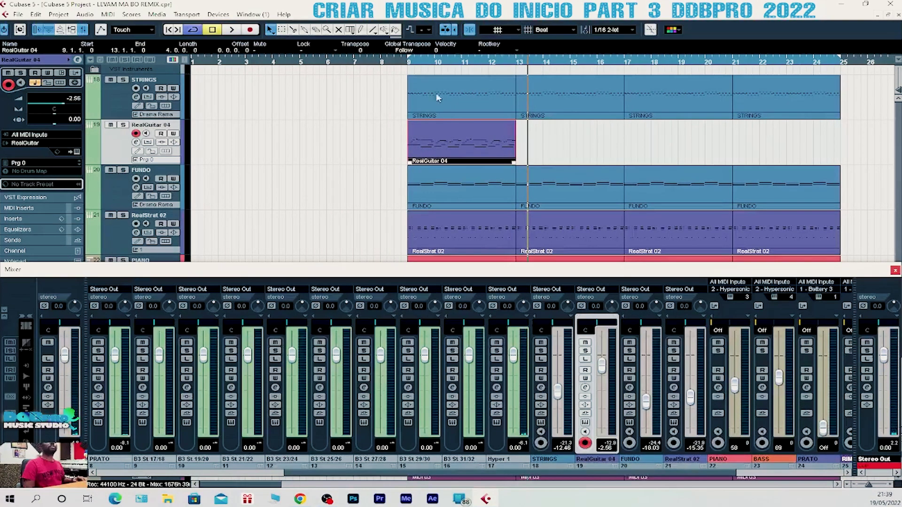
{"action": "left_click", "coordinate": [411, 62]}
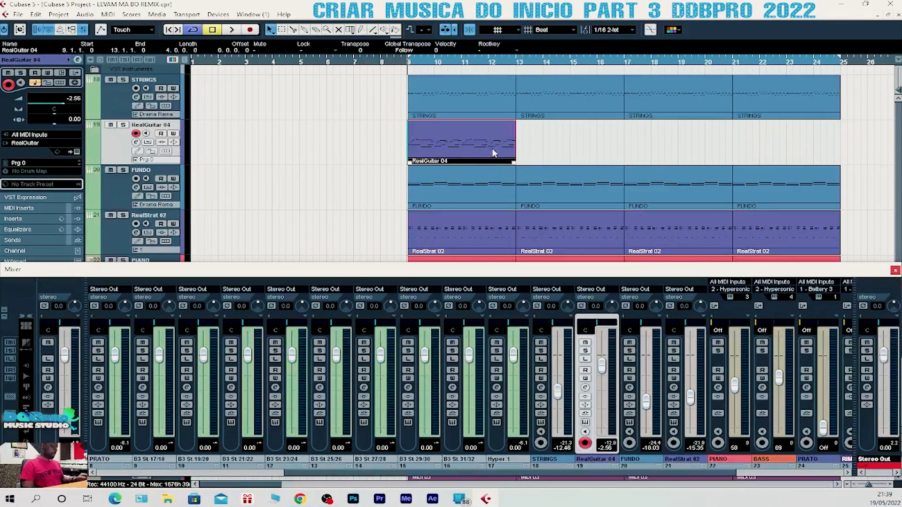
{"action": "key", "text": "space"}
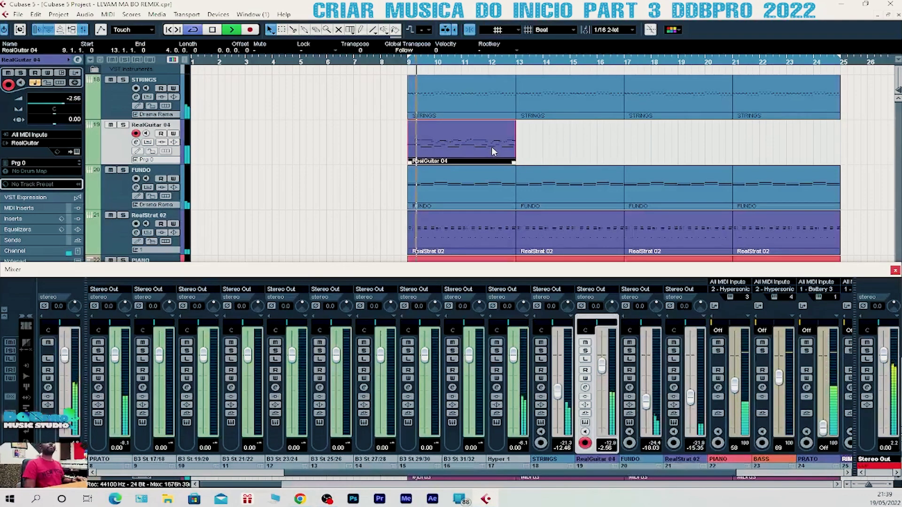
{"action": "scroll", "coordinate": [501, 142], "scroll_direction": "down", "scroll_amount": 2}
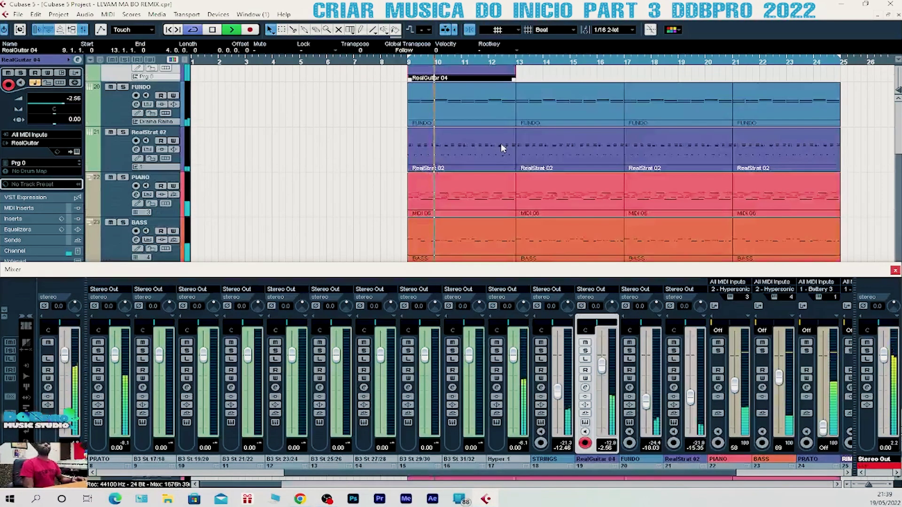
{"action": "scroll", "coordinate": [675, 227], "scroll_direction": "up", "scroll_amount": 2}
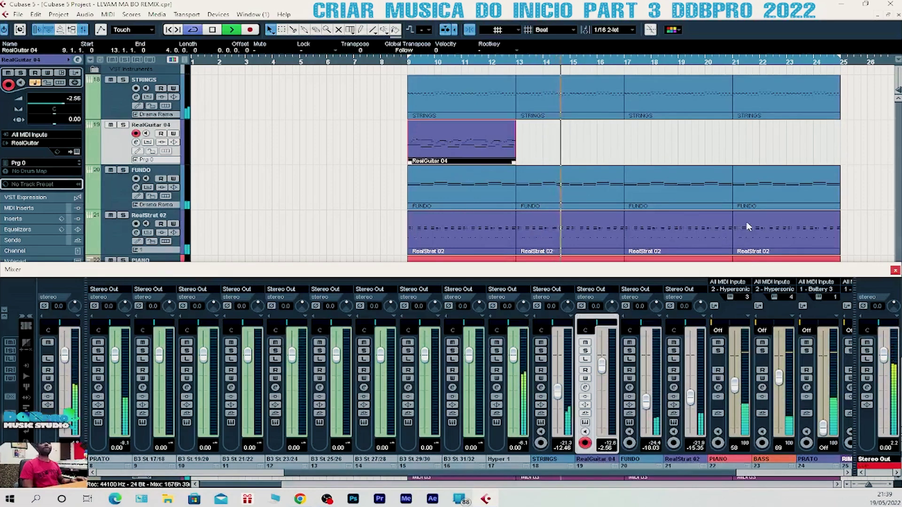
{"action": "key", "text": "space"}
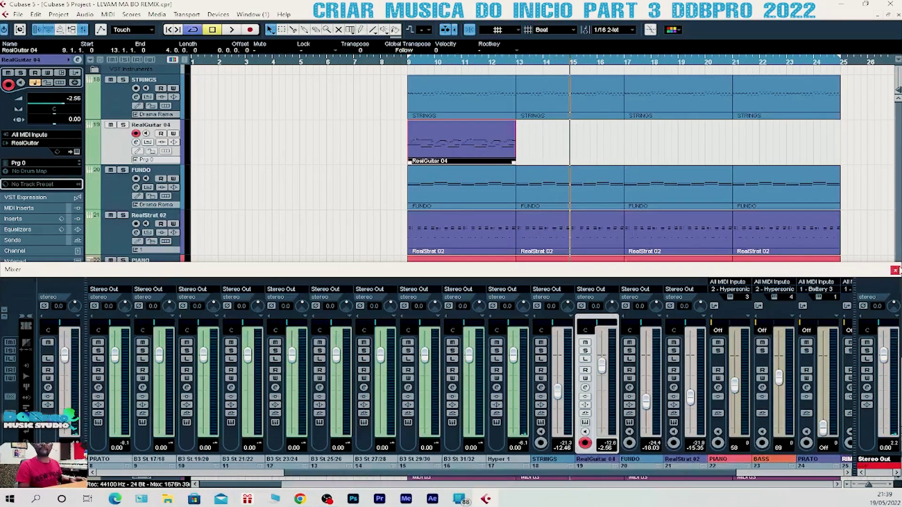
{"action": "left_click", "coordinate": [896, 271]}
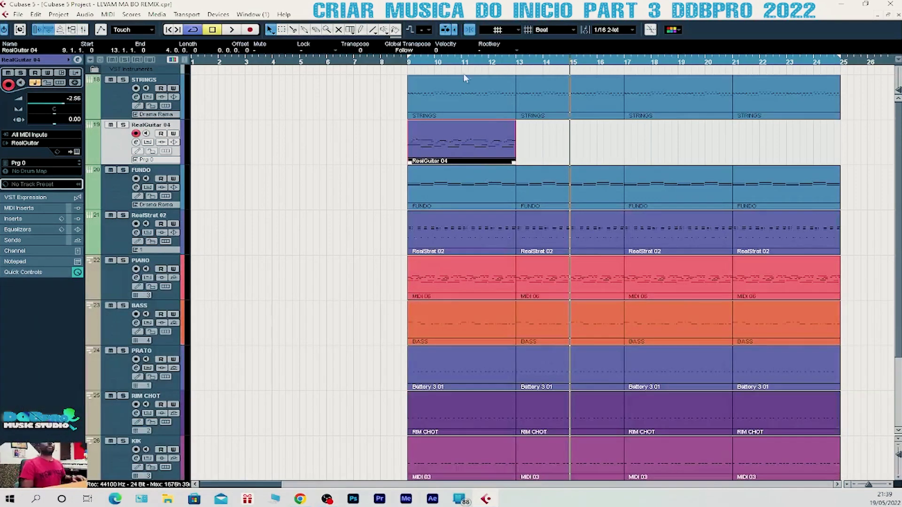
- Copy the four-bar RealGuitar 04 and STRINGS parts from bar 9 to bar 5 as an intro
{"action": "left_click", "coordinate": [409, 63]}
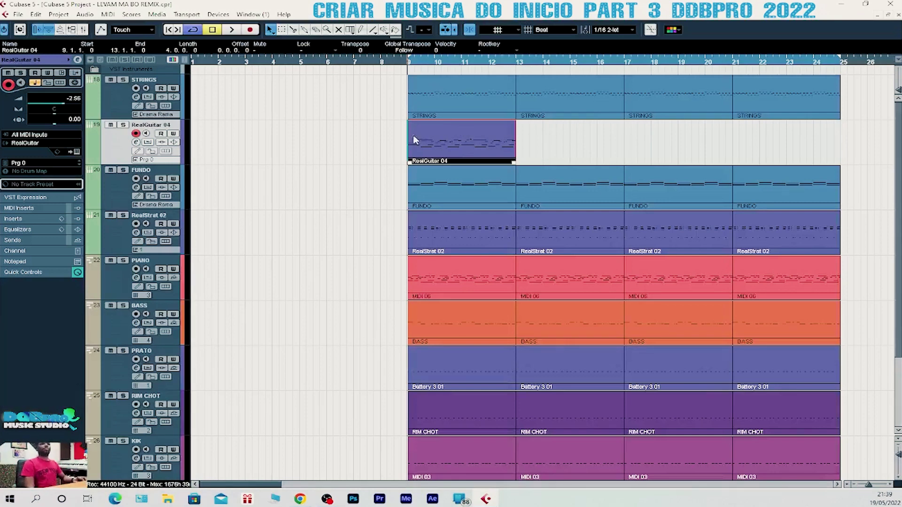
{"action": "scroll", "coordinate": [307, 275], "scroll_direction": "down", "scroll_amount": 1}
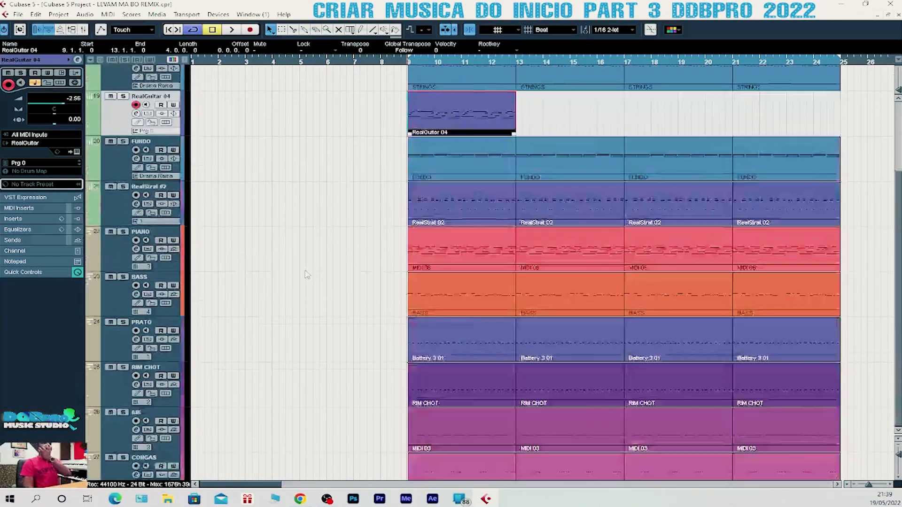
{"action": "scroll", "coordinate": [358, 245], "scroll_direction": "up", "scroll_amount": 1}
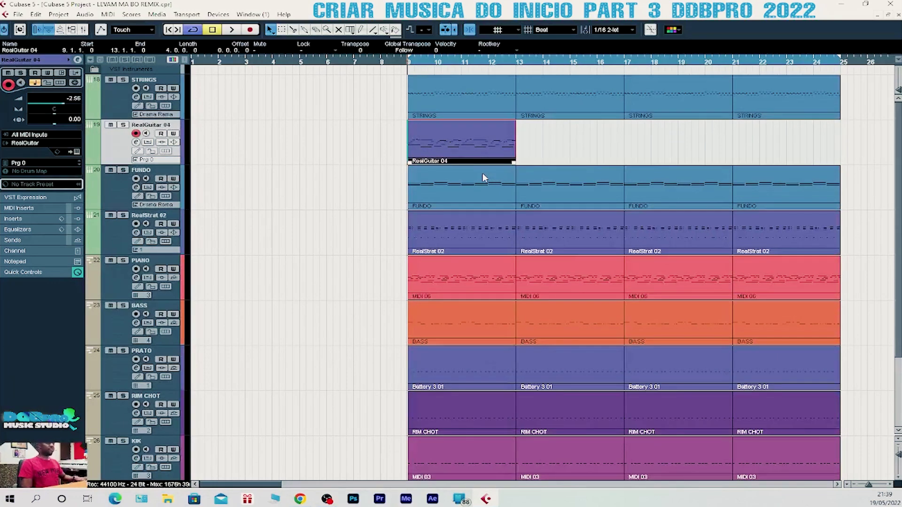
{"action": "left_click", "coordinate": [379, 61]}
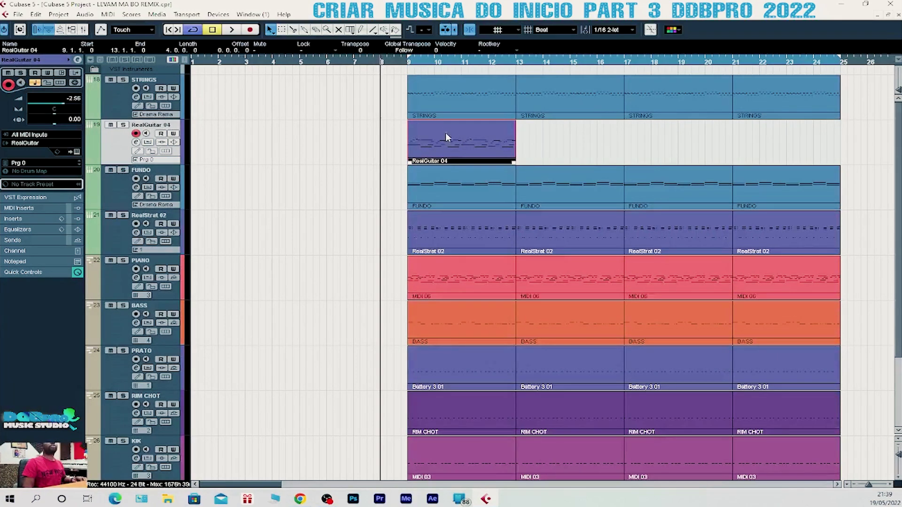
{"action": "left_click_drag", "start_coordinate": [446, 134], "coordinate": [354, 154]}
{"action": "left_click_drag", "start_coordinate": [430, 101], "coordinate": [323, 97]}
- Play the strings and guitar intro from bar 5 and look over the remaining tracks
{"action": "left_click", "coordinate": [301, 63]}
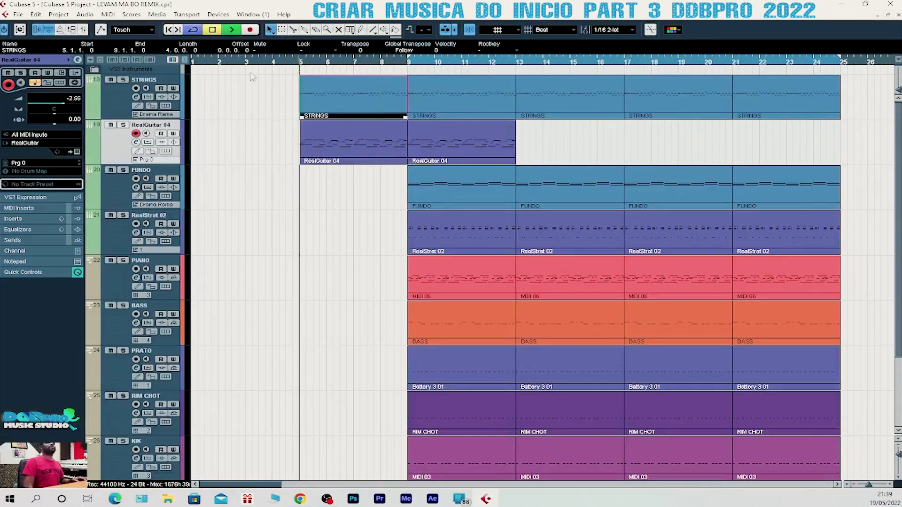
{"action": "key", "text": "space"}
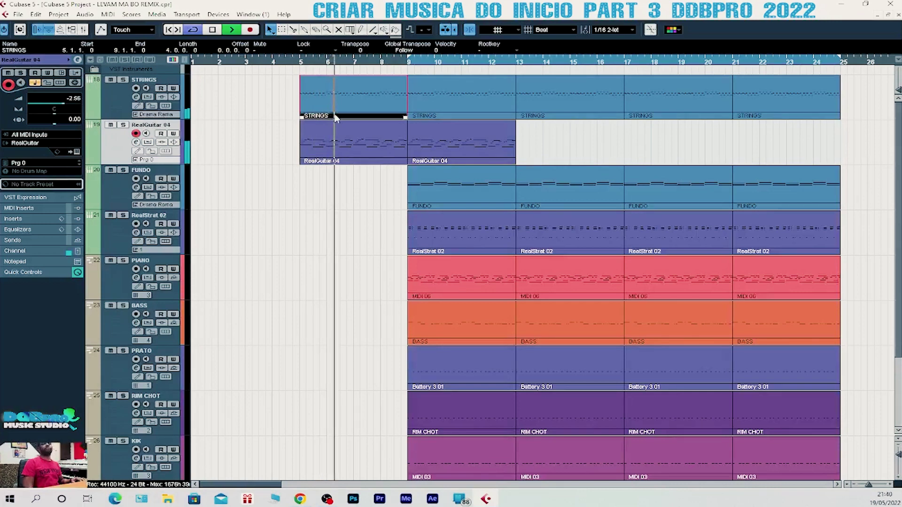
{"action": "key", "text": "space"}
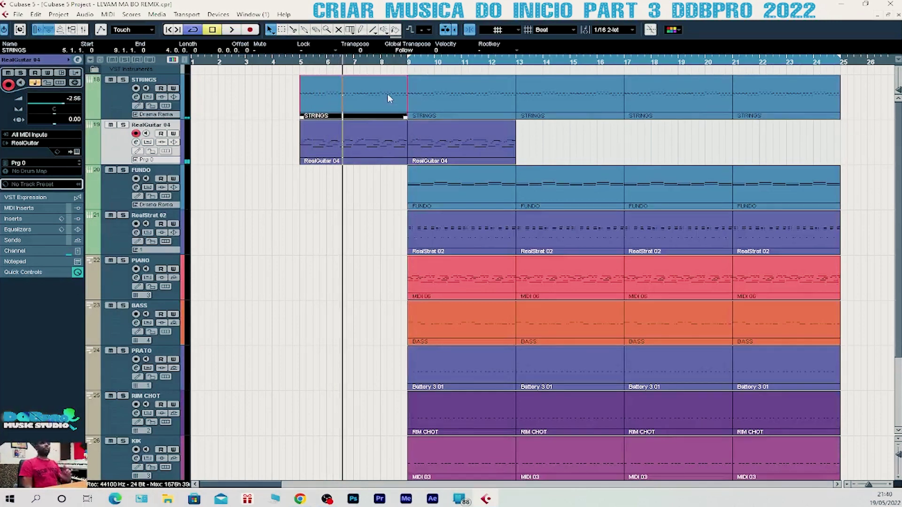
{"action": "scroll", "coordinate": [384, 286], "scroll_direction": "down", "scroll_amount": 3}
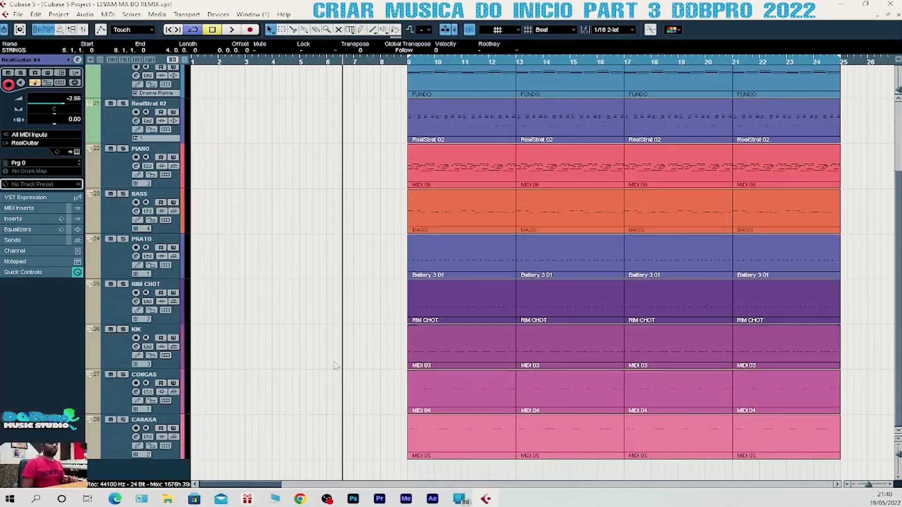
{"action": "scroll", "coordinate": [331, 356], "scroll_direction": "up", "scroll_amount": 2}
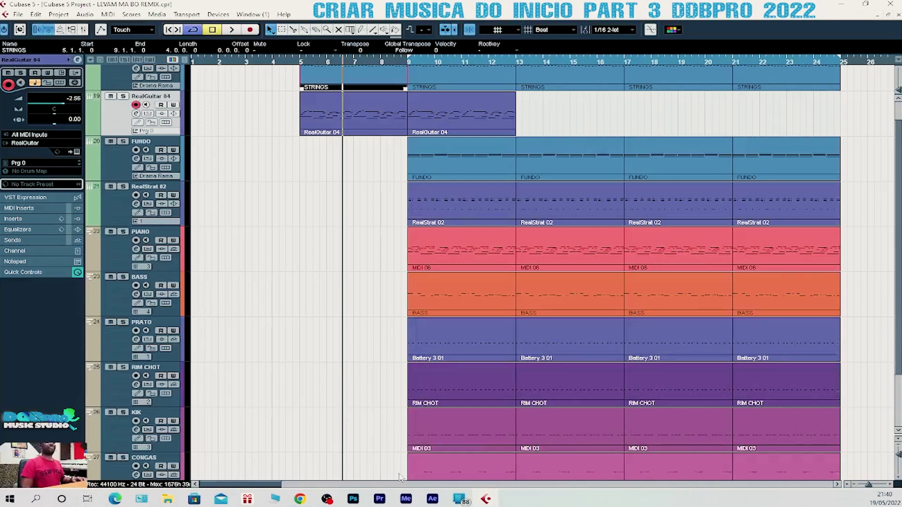
- Add a MIDI track after the CABASA track and move it to directly above the STRINGS track
{"action": "scroll", "coordinate": [400, 477], "scroll_direction": "down", "scroll_amount": 2}
{"action": "left_click", "coordinate": [123, 444]}
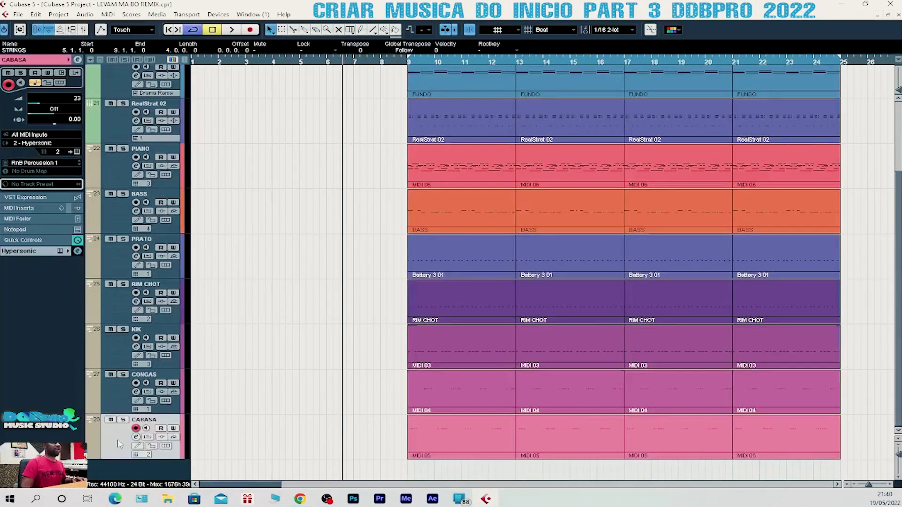
{"action": "right_click", "coordinate": [118, 441]}
{"action": "mouse_move", "coordinate": [248, 316]}
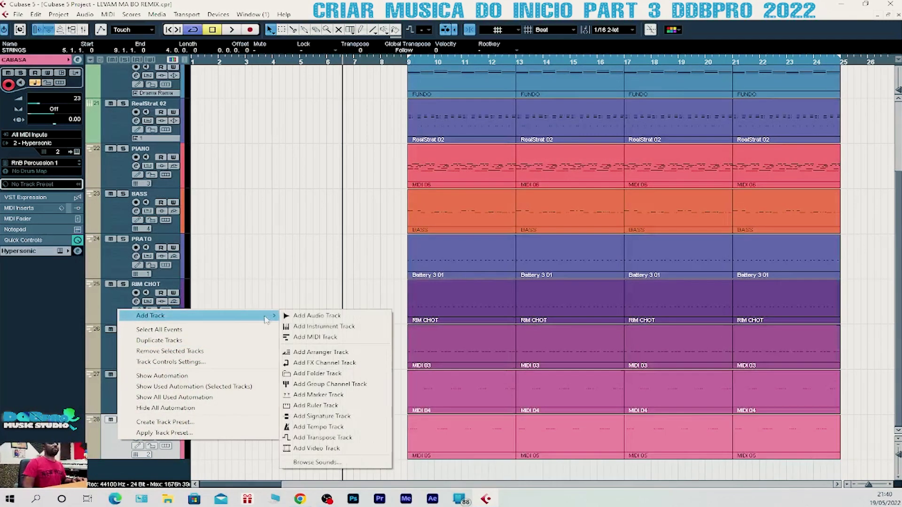
{"action": "left_click", "coordinate": [327, 343]}
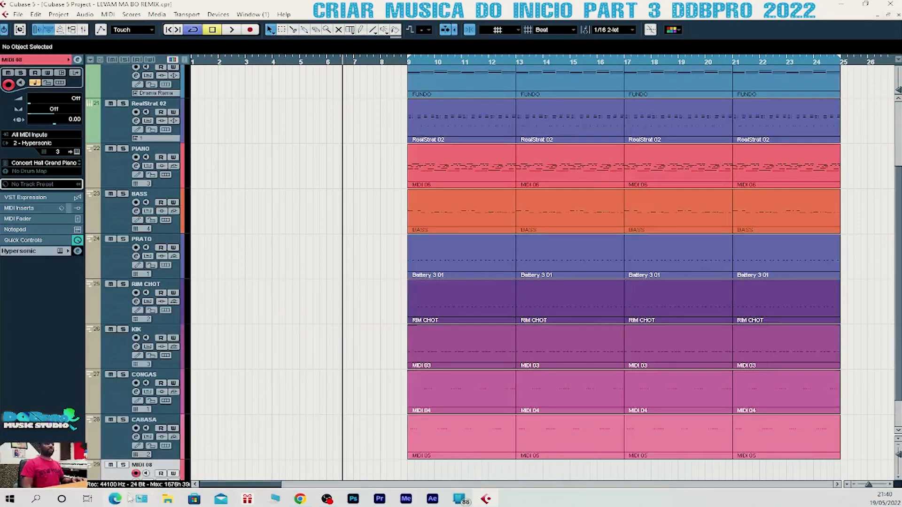
{"action": "left_click_drag", "start_coordinate": [158, 469], "coordinate": [200, 230]}
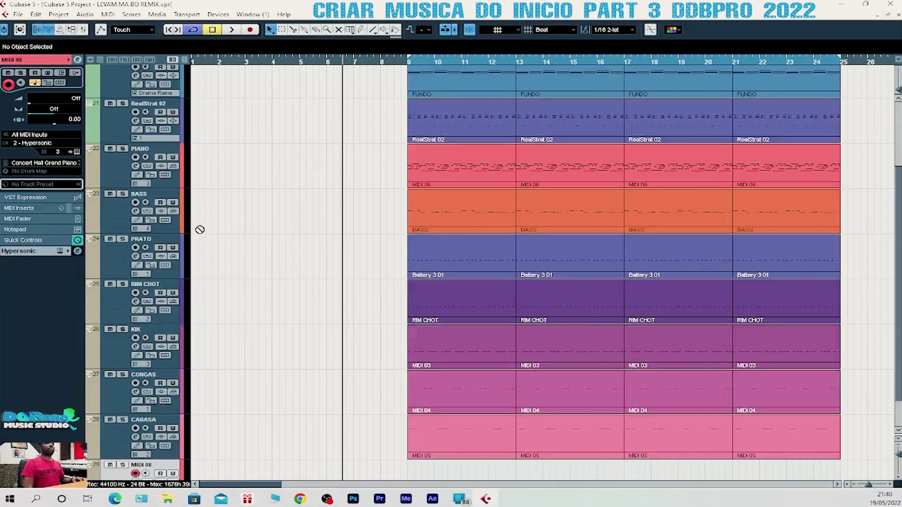
{"action": "left_click_drag", "start_coordinate": [189, 148], "coordinate": [174, 89]}
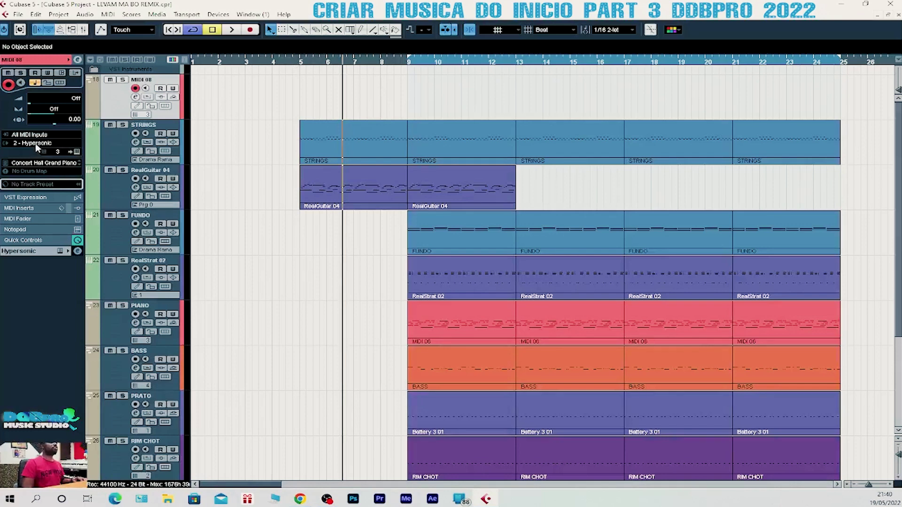
- Set the MIDI 08 track to channel 5 of Hypersonic and open the instrument with empty patch slot 5 selected
{"action": "left_click", "coordinate": [58, 152]}
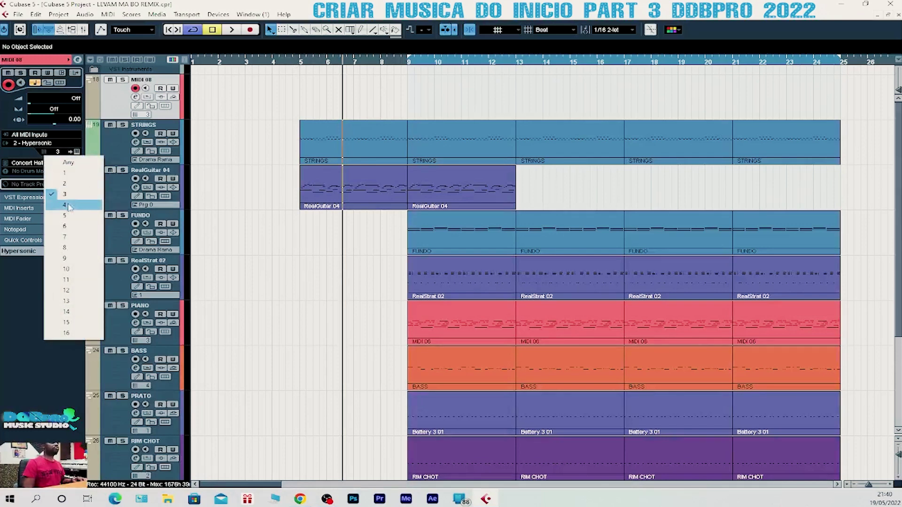
{"action": "left_click", "coordinate": [72, 217]}
{"action": "left_click", "coordinate": [77, 152]}
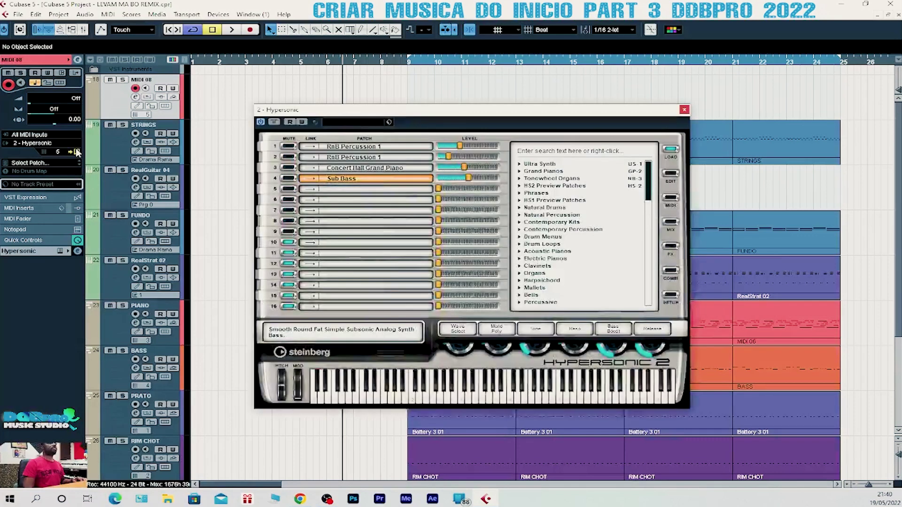
{"action": "left_click", "coordinate": [350, 189]}
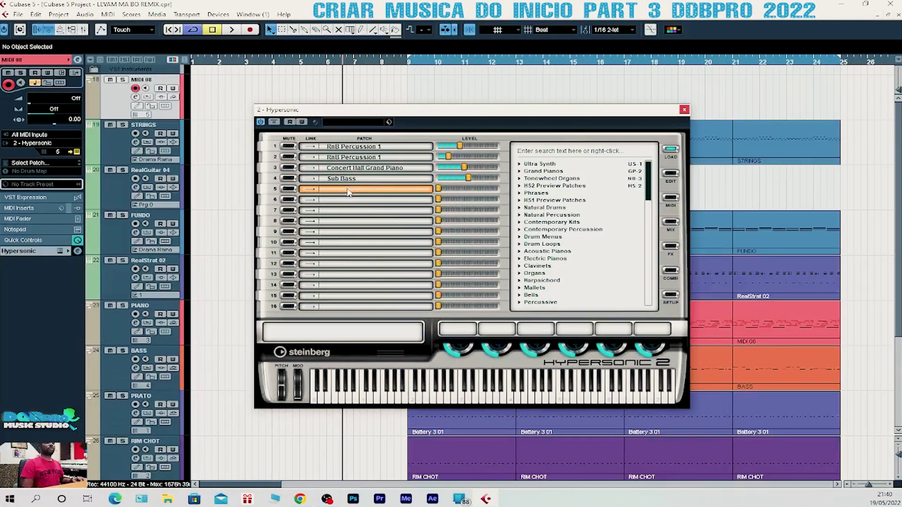
- Search the Hypersonic patch library for "poly soft", look through the results, then clear the search and close the instrument
{"action": "left_click", "coordinate": [585, 153]}
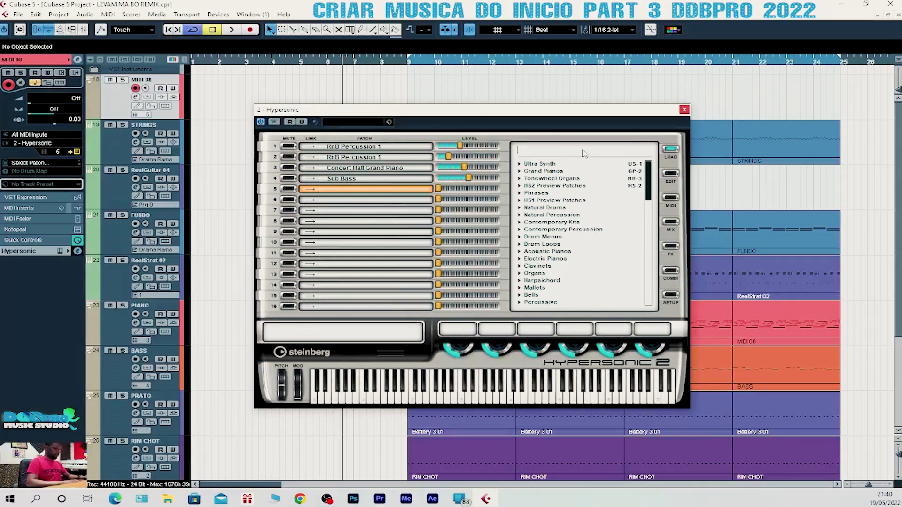
{"action": "type", "text": "poly soft"}
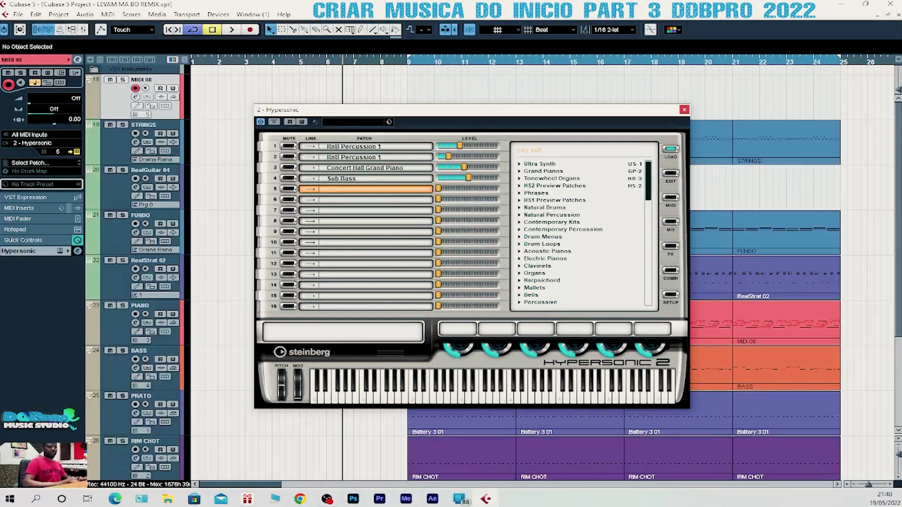
{"action": "key", "text": "Return"}
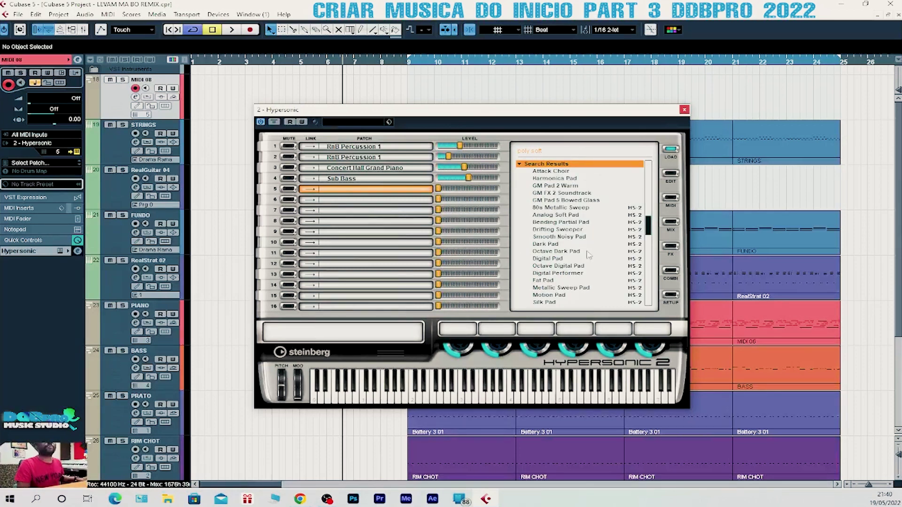
{"action": "scroll", "coordinate": [653, 229], "scroll_direction": "down", "scroll_amount": 2}
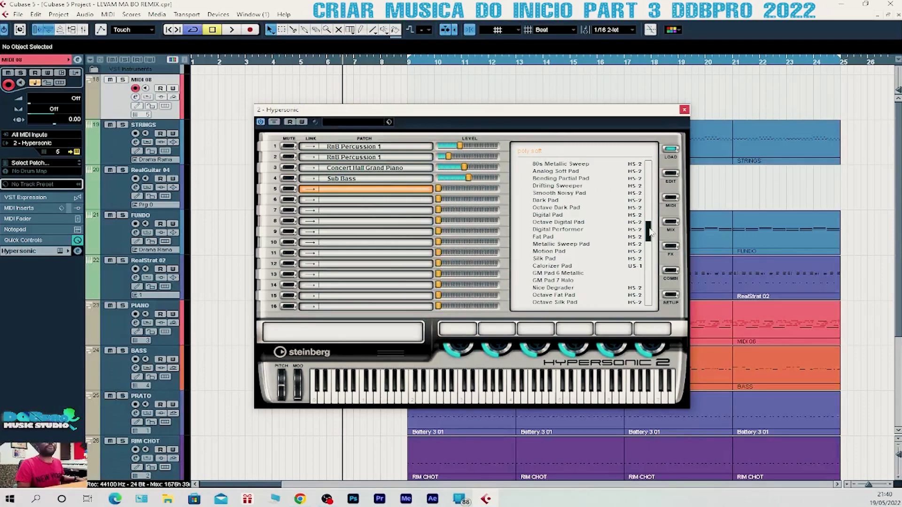
{"action": "left_click_drag", "start_coordinate": [651, 232], "coordinate": [652, 222]}
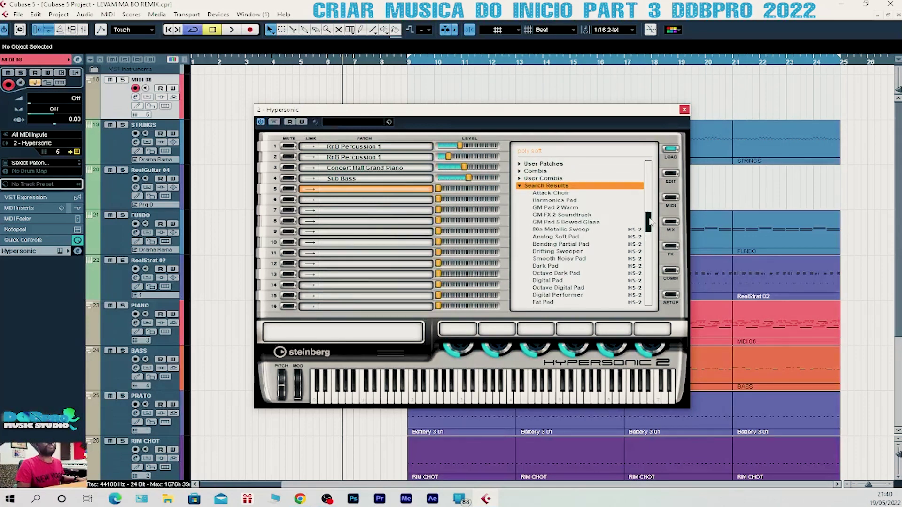
{"action": "scroll", "coordinate": [651, 221], "scroll_direction": "up", "scroll_amount": 1}
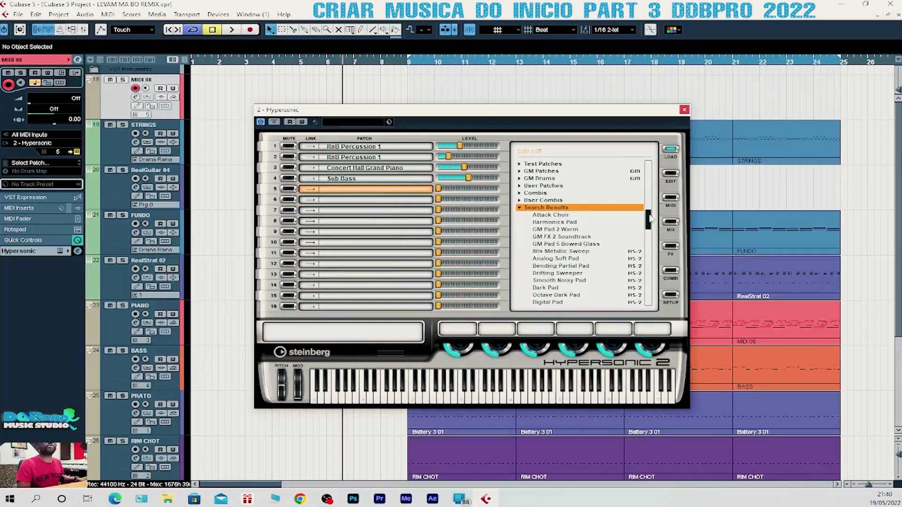
{"action": "left_click", "coordinate": [520, 209]}
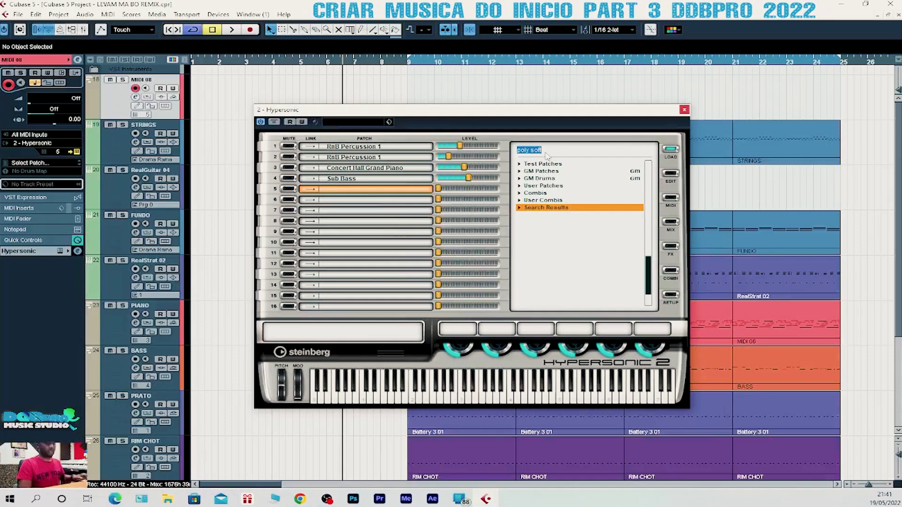
{"action": "key", "text": "BackSpace"}
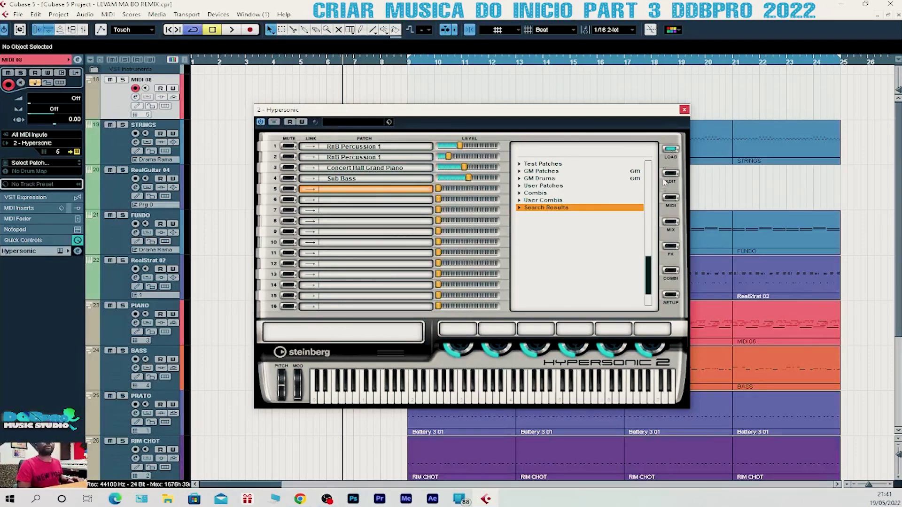
{"action": "left_click", "coordinate": [684, 109]}
- Load the Poly Soft patch from the Poly Synths category into Hypersonic slot 5 and close the instrument
{"action": "left_click", "coordinate": [76, 153]}
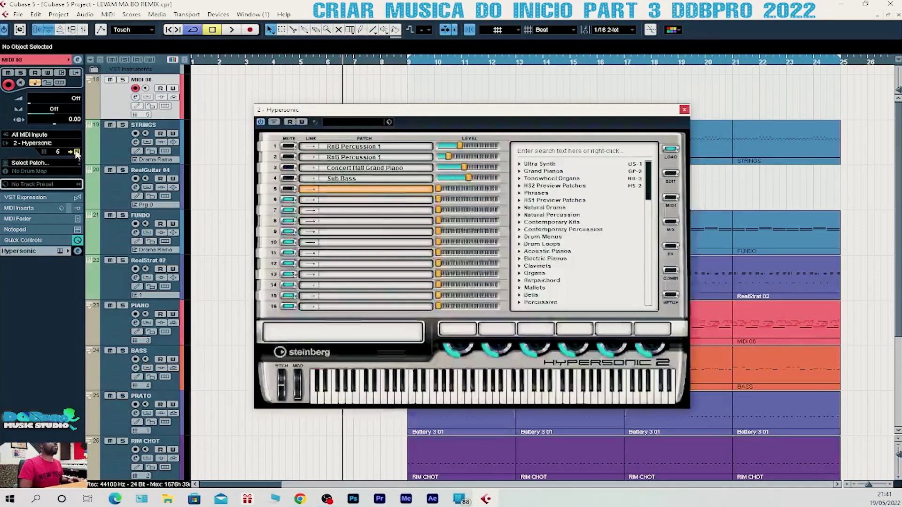
{"action": "scroll", "coordinate": [561, 235], "scroll_direction": "down", "scroll_amount": 6}
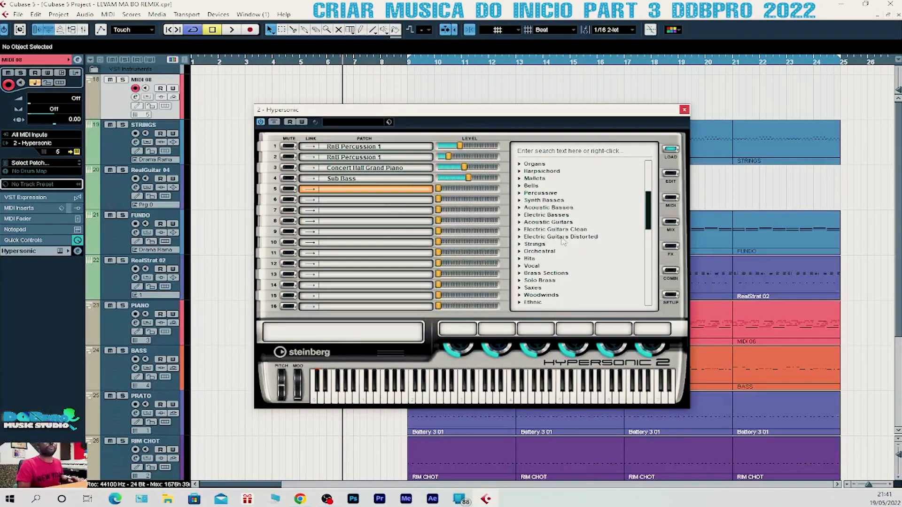
{"action": "scroll", "coordinate": [569, 270], "scroll_direction": "down", "scroll_amount": 2}
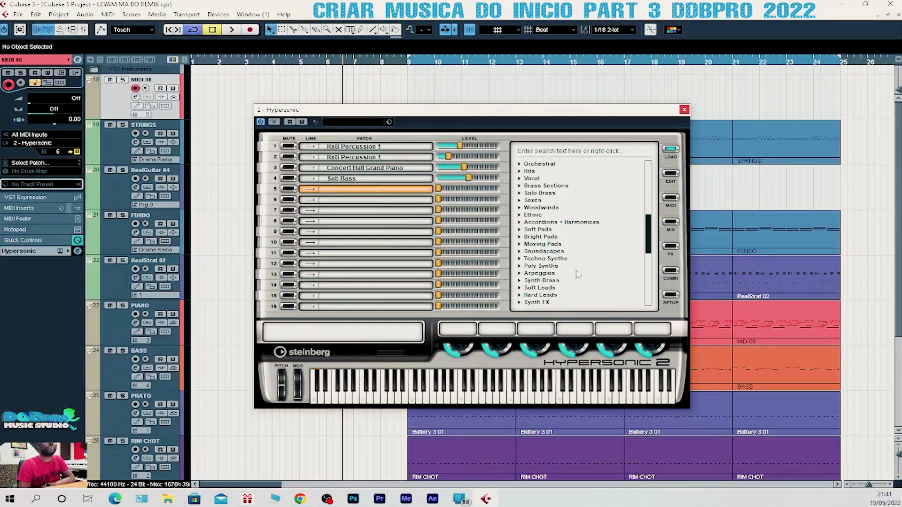
{"action": "left_click", "coordinate": [540, 273]}
{"action": "scroll", "coordinate": [564, 272], "scroll_direction": "down", "scroll_amount": 10}
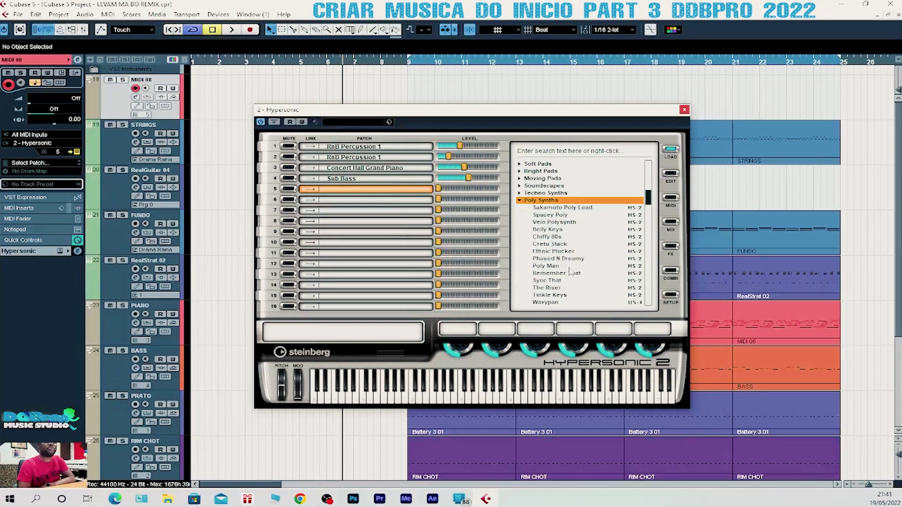
{"action": "scroll", "coordinate": [572, 271], "scroll_direction": "down", "scroll_amount": 3}
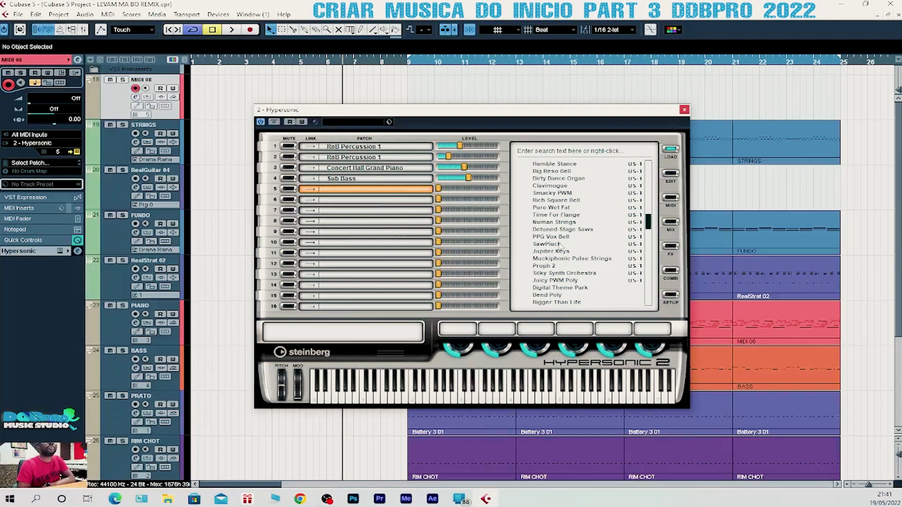
{"action": "scroll", "coordinate": [560, 245], "scroll_direction": "down", "scroll_amount": 5}
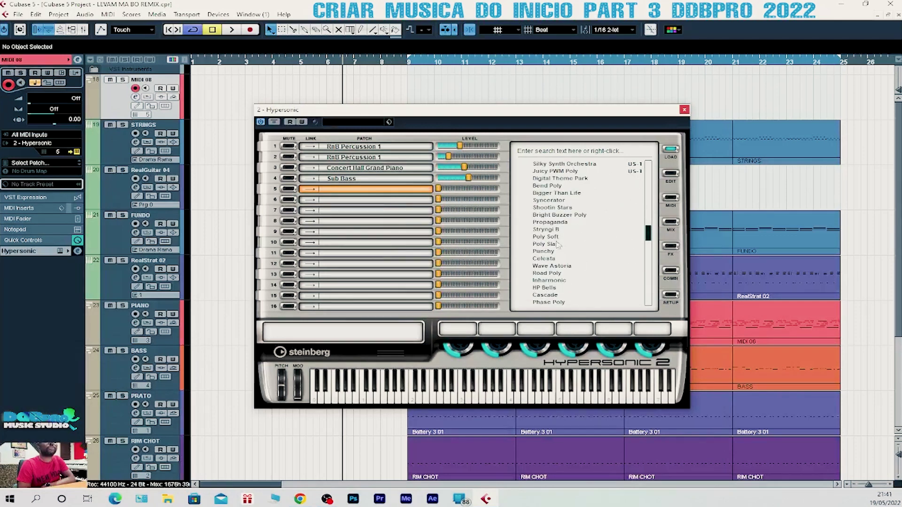
{"action": "left_click", "coordinate": [547, 237]}
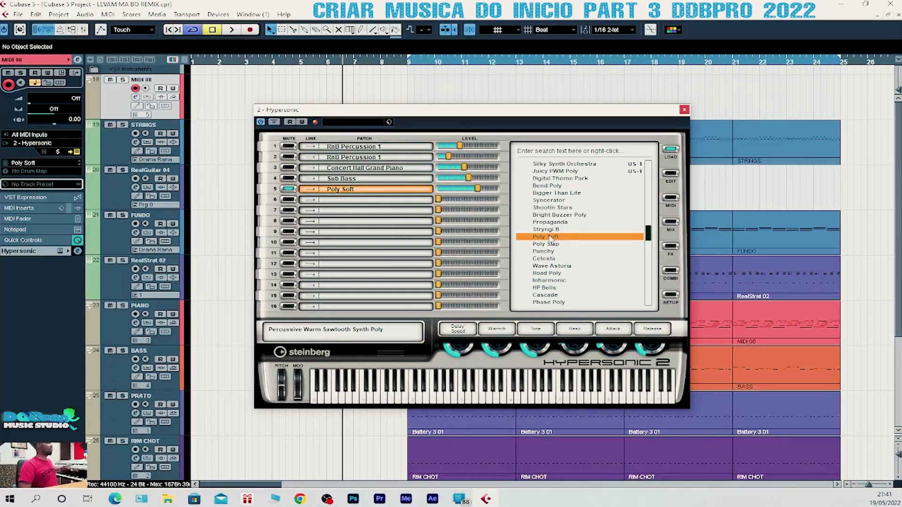
{"action": "left_click", "coordinate": [685, 110]}
- Move the STRINGS intro part at bar 5 onto the MIDI 08 track and audition it from bar 5
{"action": "left_click_drag", "start_coordinate": [343, 145], "coordinate": [325, 95]}
{"action": "key", "text": "l"}
{"action": "key", "text": "space"}
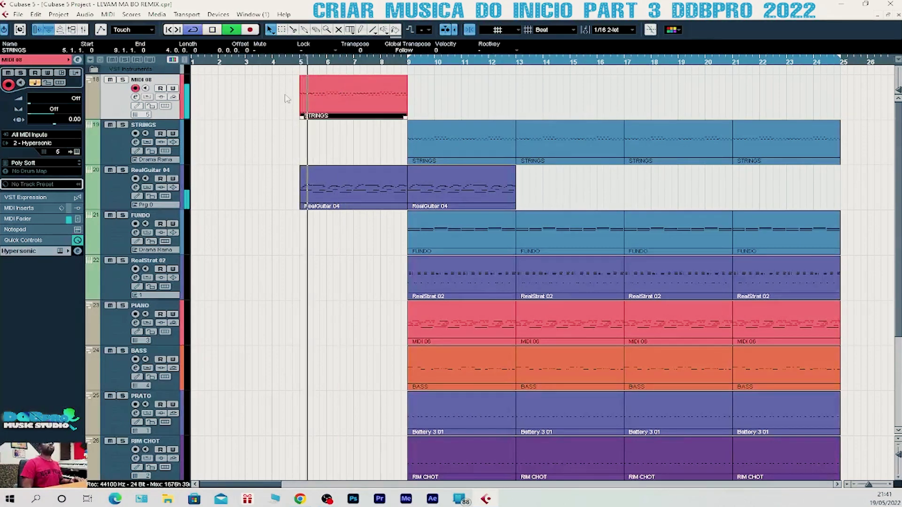
{"action": "key", "text": "space"}
{"action": "left_click", "coordinate": [301, 64]}
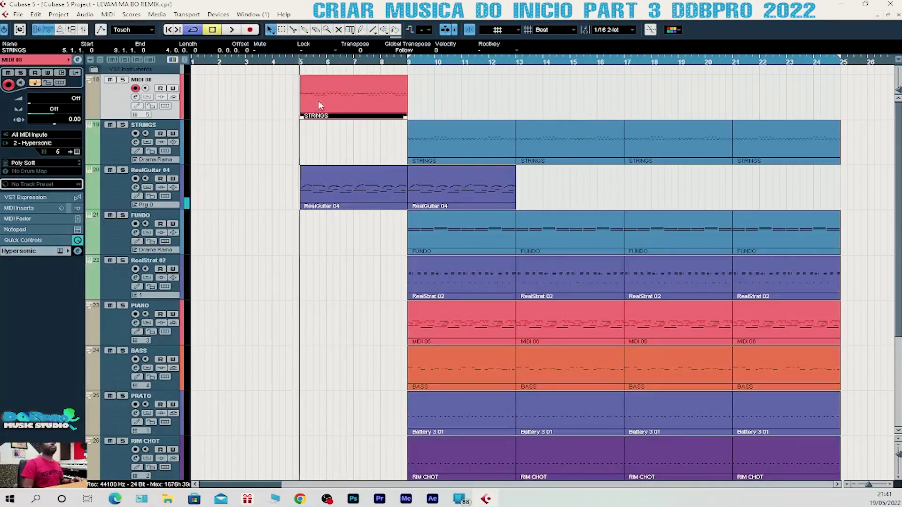
- Transpose all notes of the intro STRINGS part on MIDI 08 down one octave in the Key Editor
{"action": "double_click", "coordinate": [319, 107]}
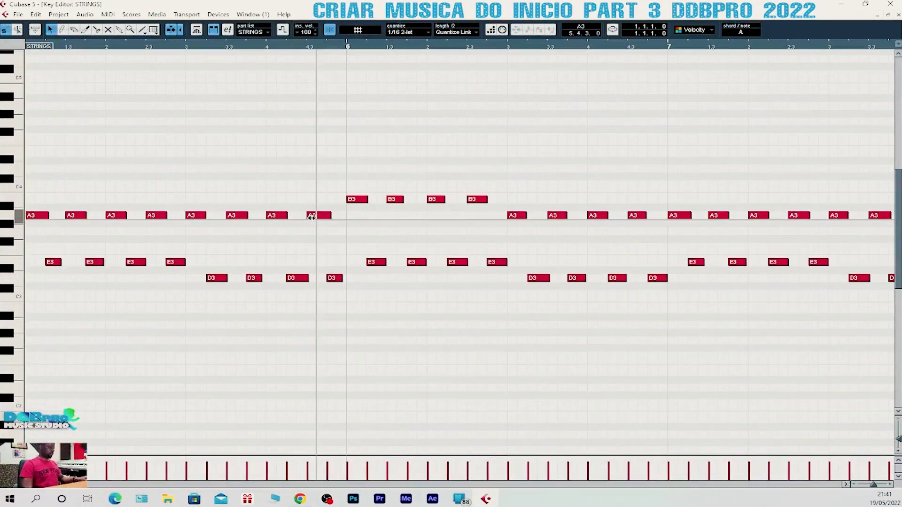
{"action": "scroll", "coordinate": [613, 133], "scroll_direction": "right", "scroll_amount": 5}
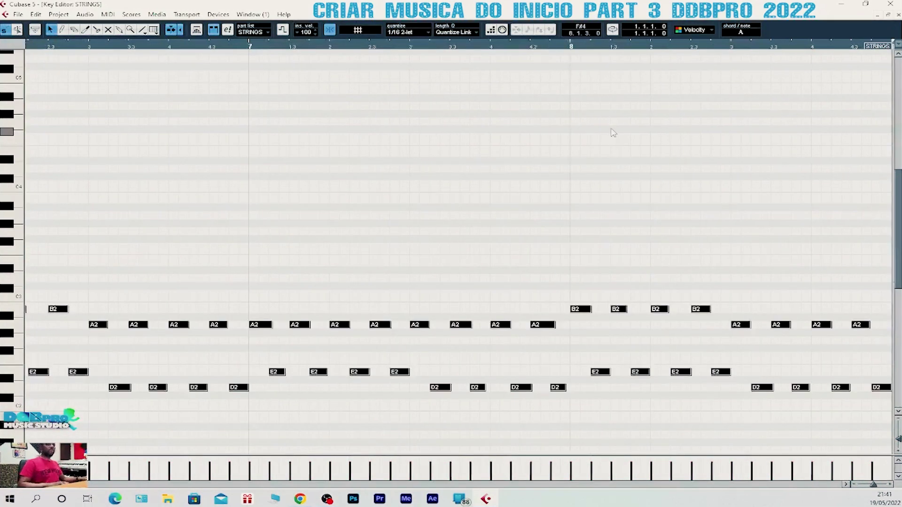
{"action": "scroll", "coordinate": [613, 133], "scroll_direction": "left", "scroll_amount": 6}
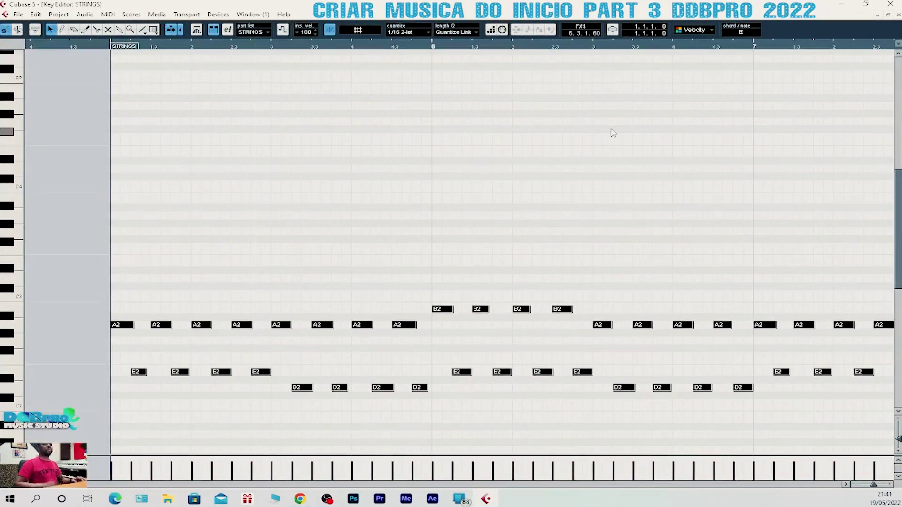
{"action": "key", "text": "Escape"}
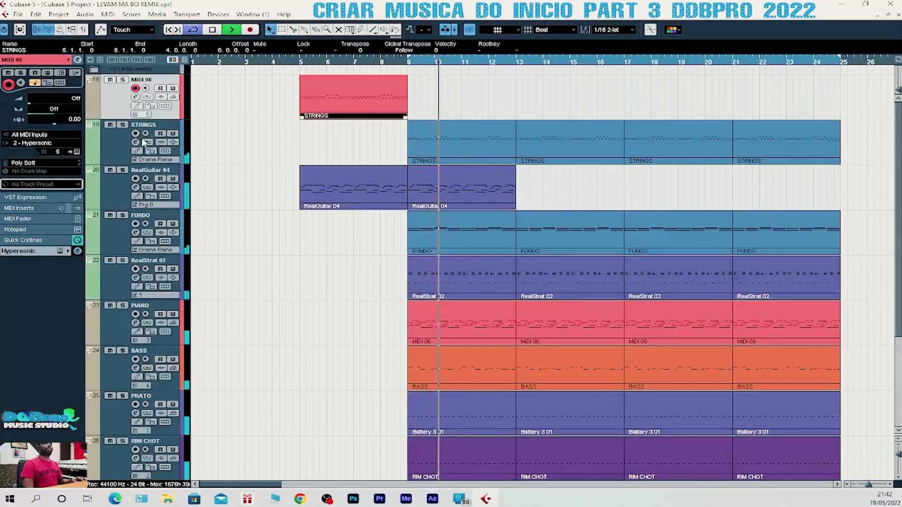
- Duplicate the RealGuitar 04 part at bar 9 to bar 13 during playback, then stop
{"action": "left_click", "coordinate": [485, 193]}
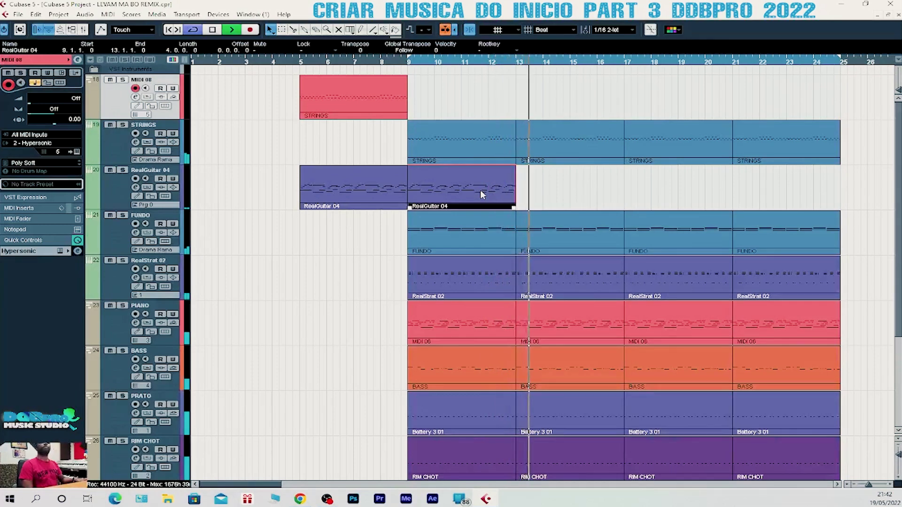
{"action": "key", "text": "ctrl+d"}
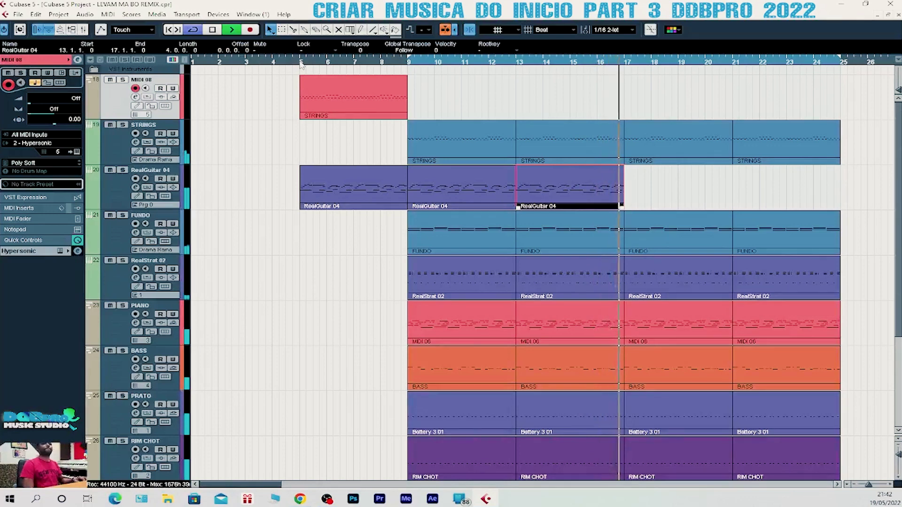
{"action": "key", "text": "space"}
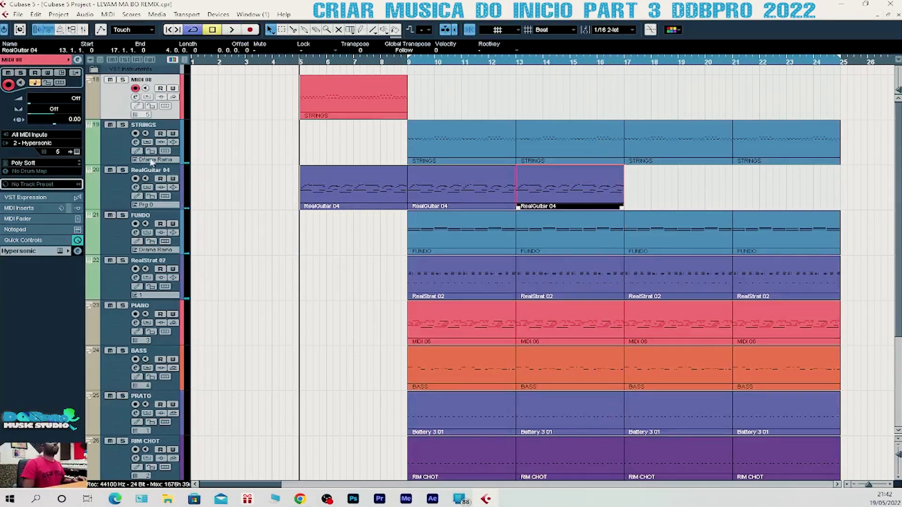
- Play the intro from bar 5 and lower the RealGuitar 04 track volume to -6.89 dB
{"action": "left_click", "coordinate": [122, 188]}
{"action": "key", "text": "space"}
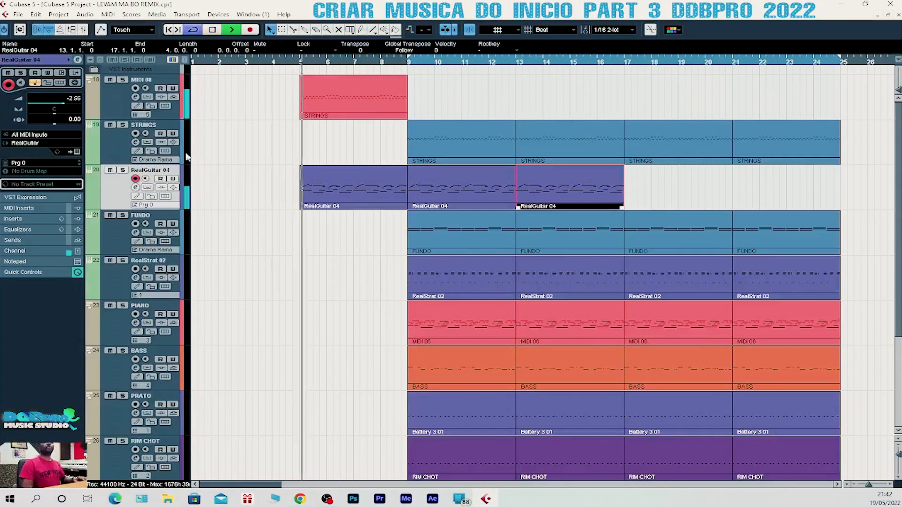
{"action": "left_click", "coordinate": [340, 102]}
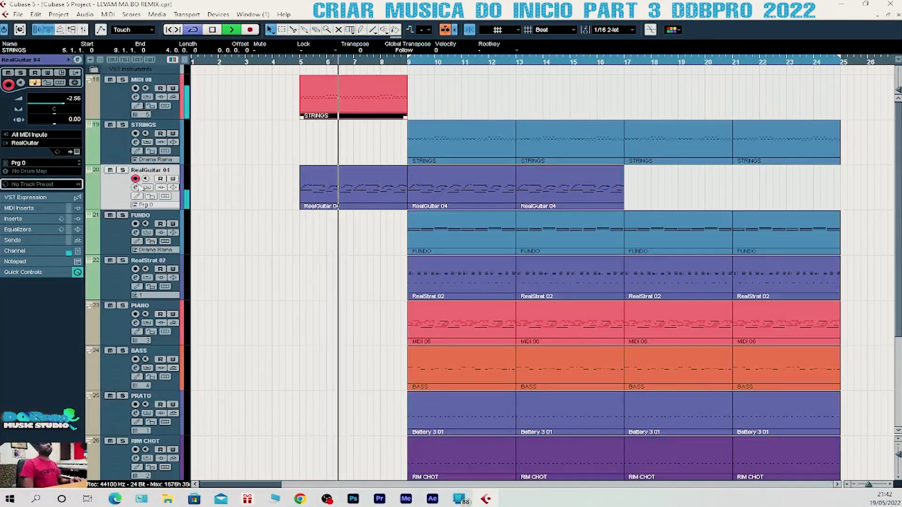
{"action": "left_click", "coordinate": [56, 103]}
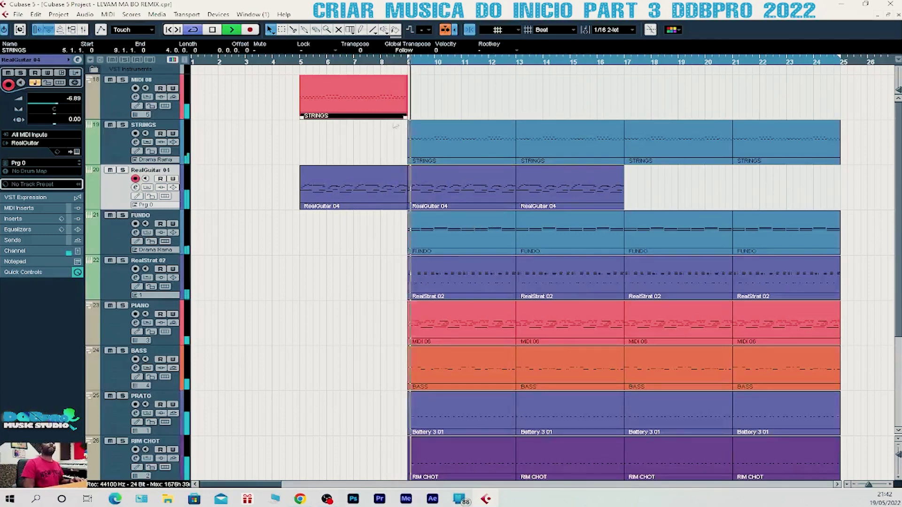
- Play from bar 5 and slightly lengthen all notes of the intro STRINGS part in the Key Editor
{"action": "left_click", "coordinate": [301, 62]}
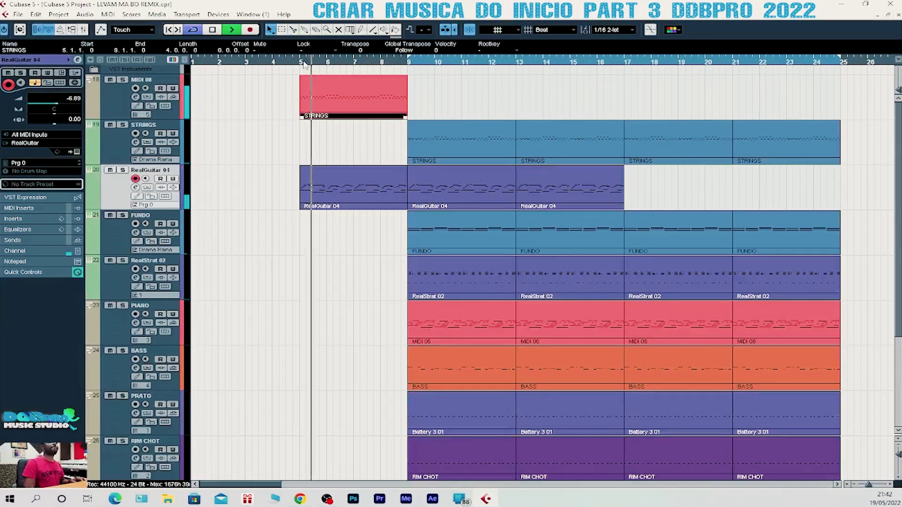
{"action": "left_click", "coordinate": [301, 62]}
{"action": "double_click", "coordinate": [317, 103]}
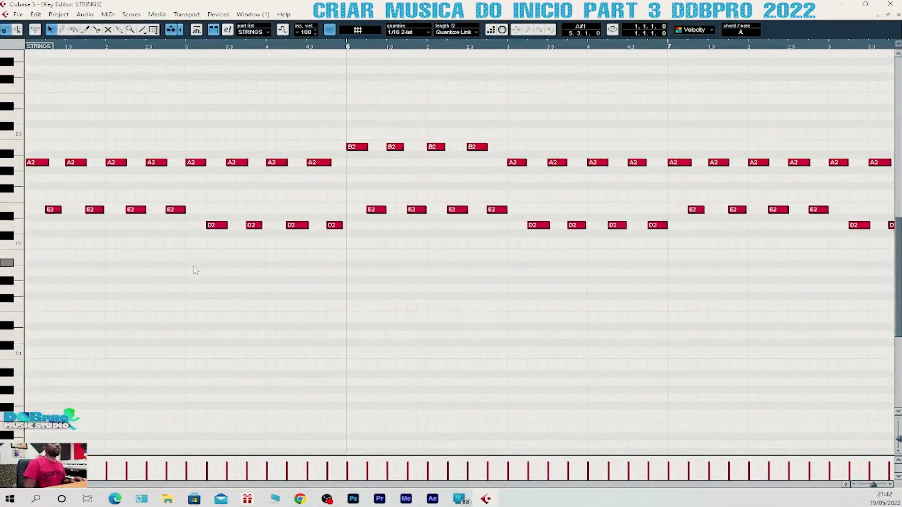
{"action": "left_click", "coordinate": [117, 177]}
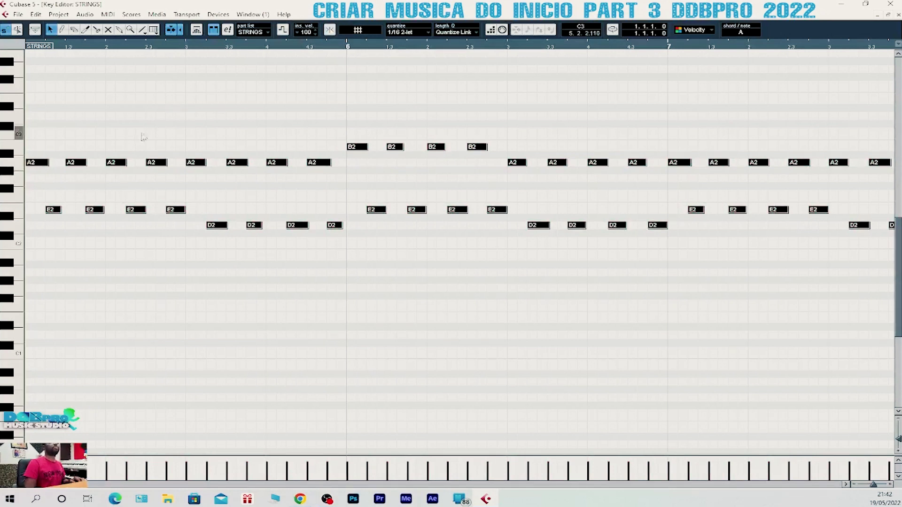
{"action": "left_click_drag", "start_coordinate": [87, 163], "coordinate": [85, 163]}
{"action": "left_click_drag", "start_coordinate": [89, 165], "coordinate": [90, 166]}
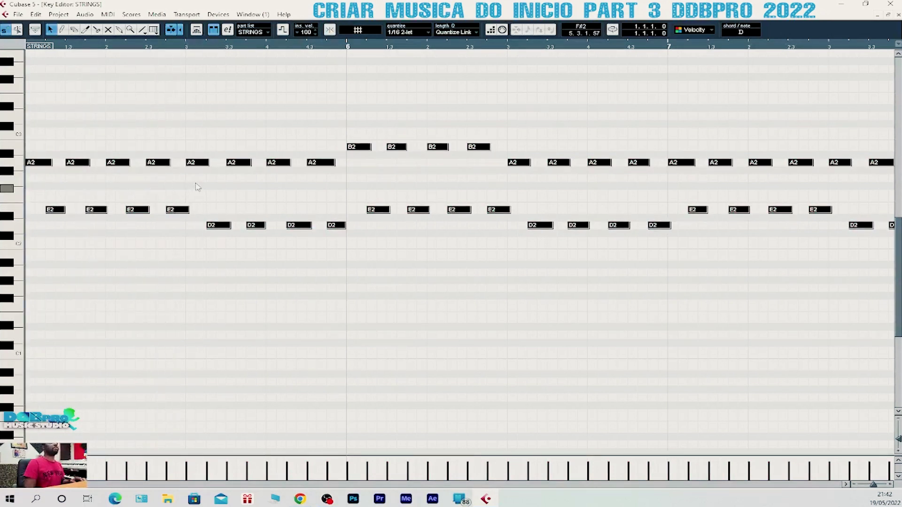
{"action": "left_click_drag", "start_coordinate": [335, 163], "coordinate": [338, 166]}
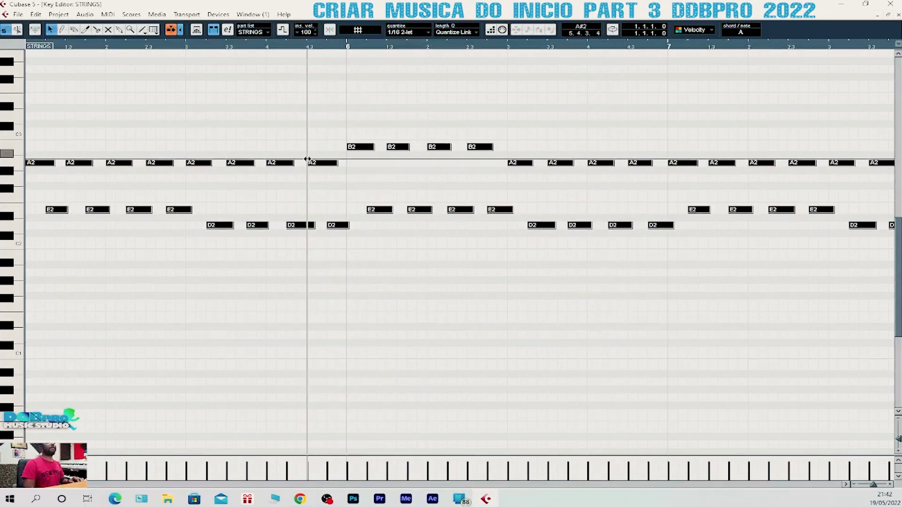
{"action": "key", "text": "Escape"}
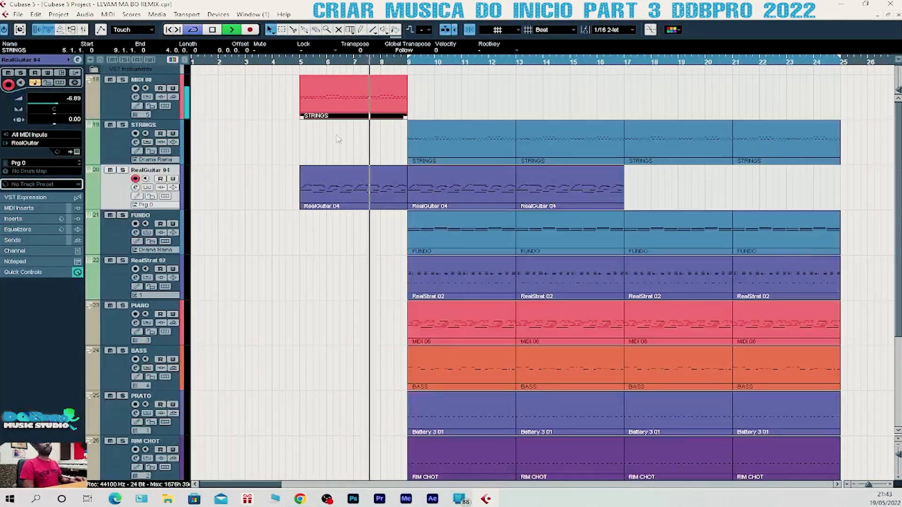
- Rename the MIDI 08 track to POLY SOFT
{"action": "left_click", "coordinate": [374, 94]}
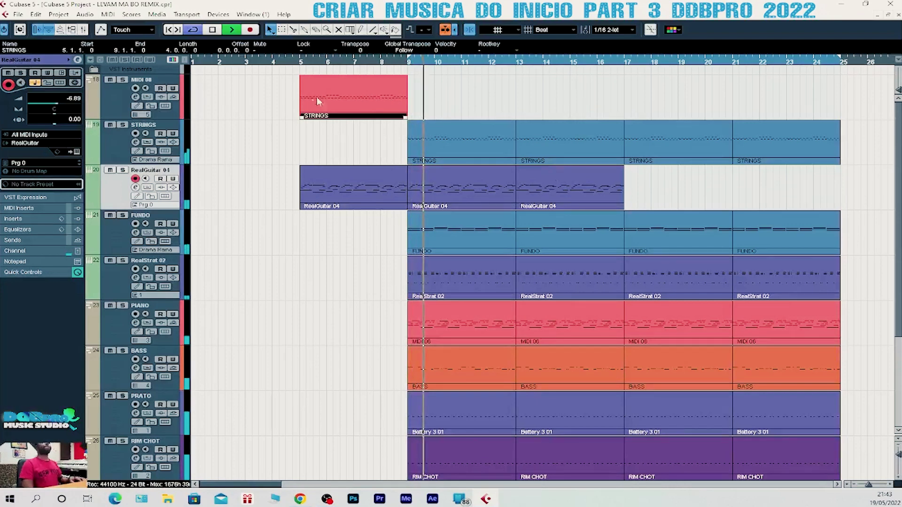
{"action": "left_click", "coordinate": [139, 84]}
{"action": "double_click", "coordinate": [141, 80]}
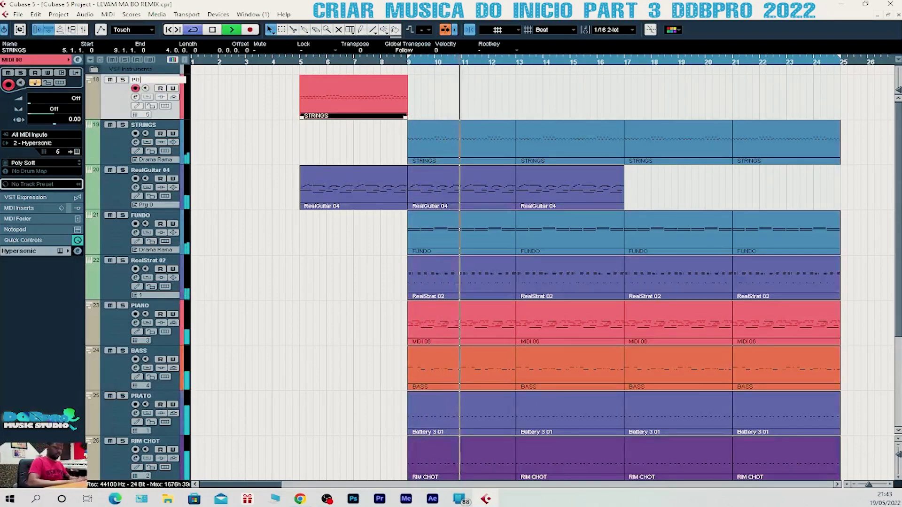
{"action": "type", "text": "POLY SOFT"}
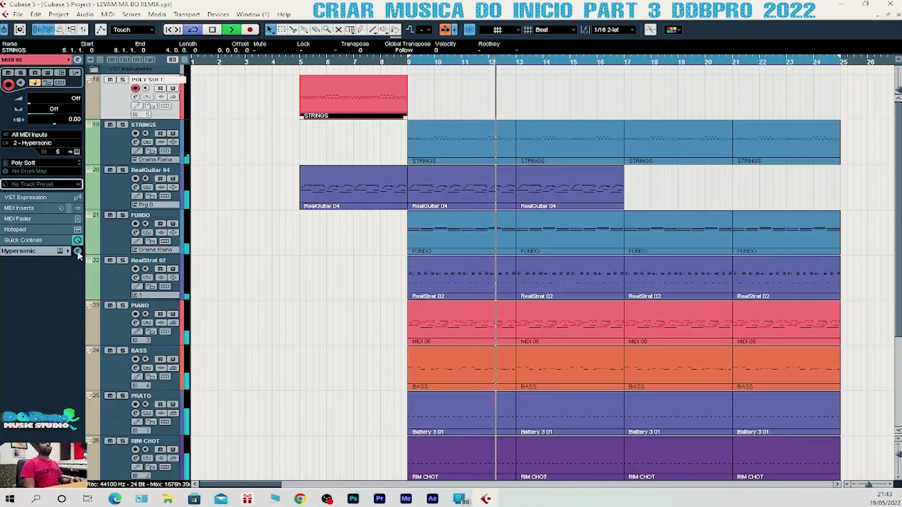
{"action": "left_click", "coordinate": [328, 323]}
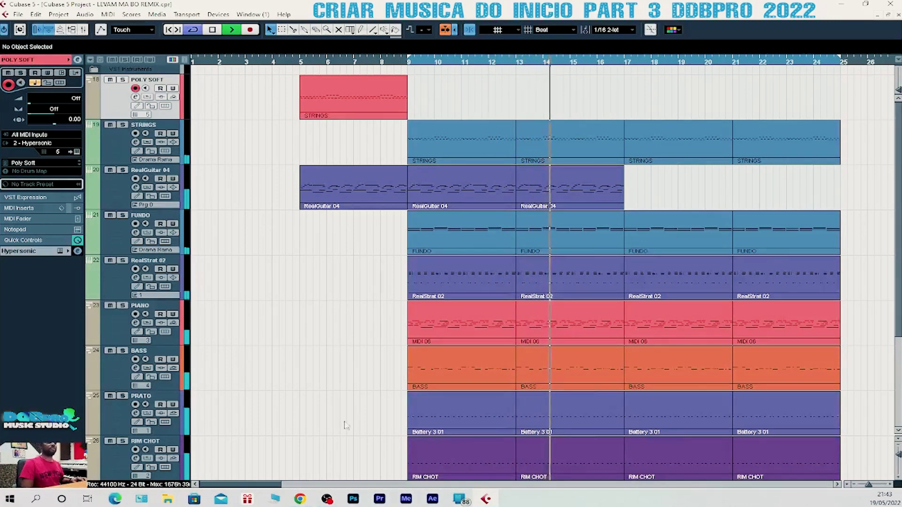
- Stop playback, return to bar 5 and audition the start of the intro
{"action": "left_click_drag", "start_coordinate": [237, 487], "coordinate": [256, 487]}
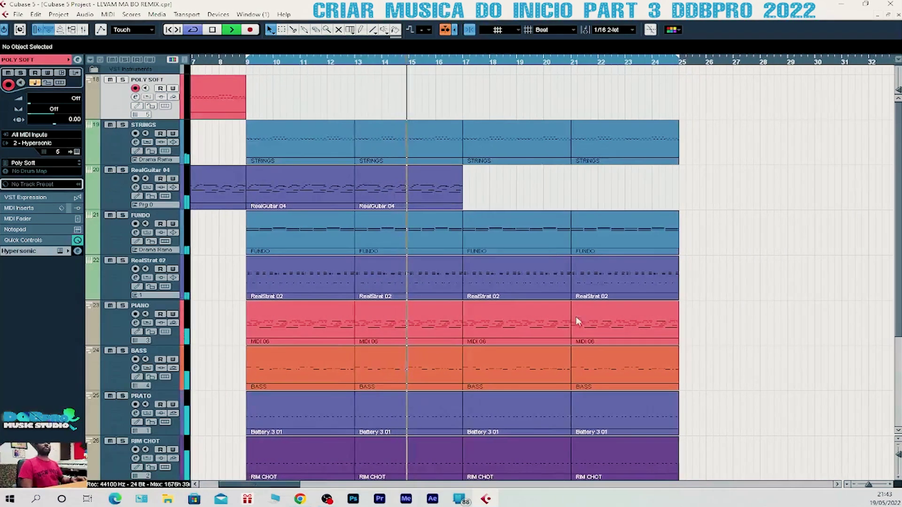
{"action": "scroll", "coordinate": [577, 321], "scroll_direction": "down", "scroll_amount": 3}
{"action": "scroll", "coordinate": [577, 322], "scroll_direction": "up", "scroll_amount": 3}
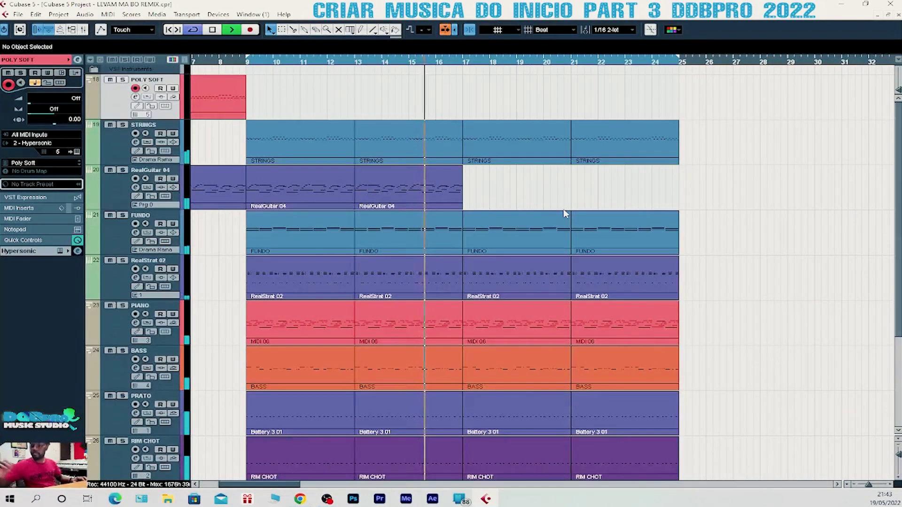
{"action": "key", "text": "space"}
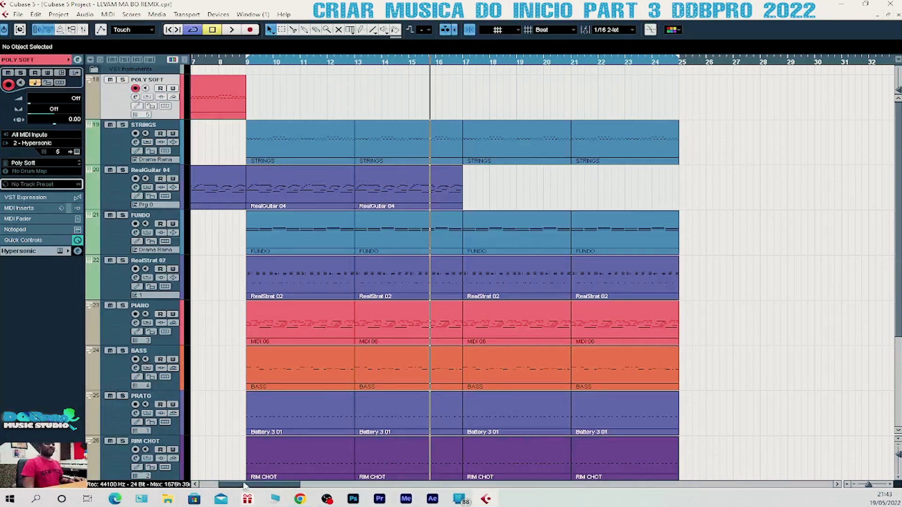
{"action": "left_click_drag", "start_coordinate": [244, 485], "coordinate": [220, 485]}
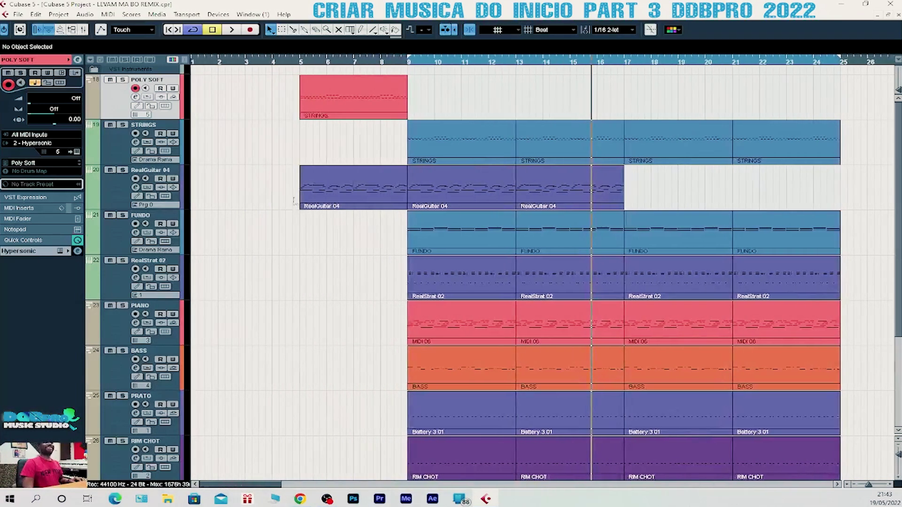
{"action": "left_click", "coordinate": [300, 61]}
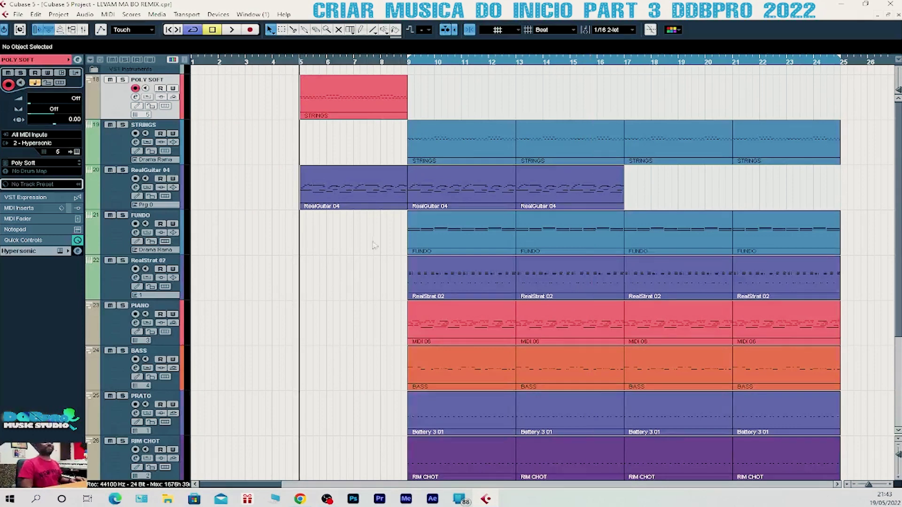
{"action": "key", "text": "space"}
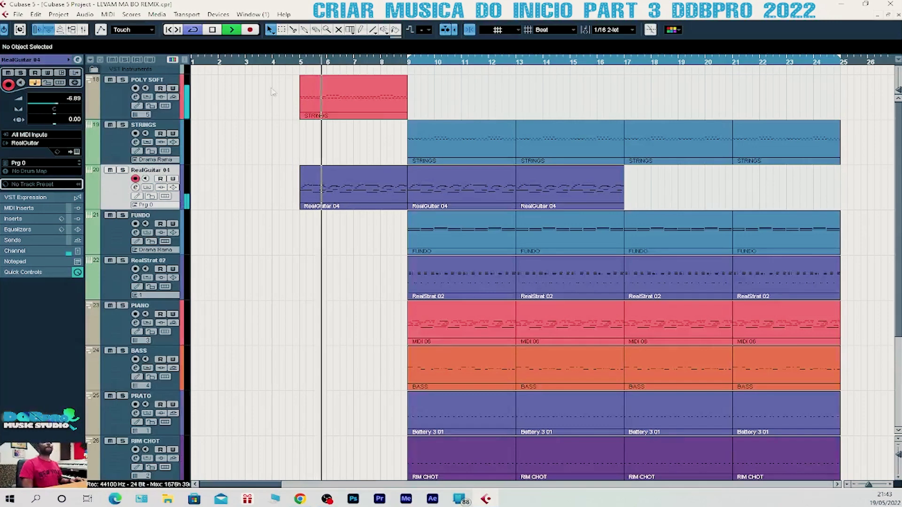
{"action": "key", "text": "space"}
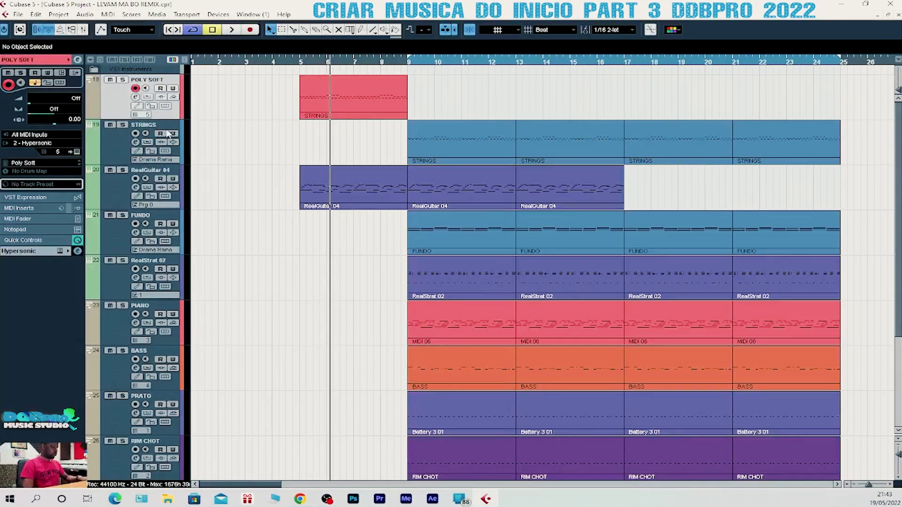
- Lower the POLY SOFT track volume to 65 in the mixer, play the intro to check it, and stop
{"action": "key", "text": "F3"}
{"action": "left_click_drag", "start_coordinate": [559, 431], "coordinate": [559, 381]}
{"action": "key", "text": "space"}
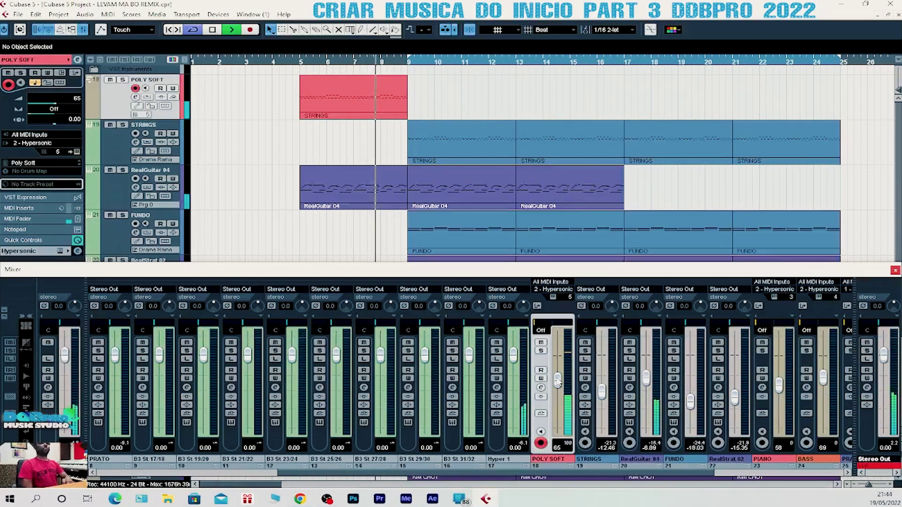
{"action": "left_click", "coordinate": [896, 272]}
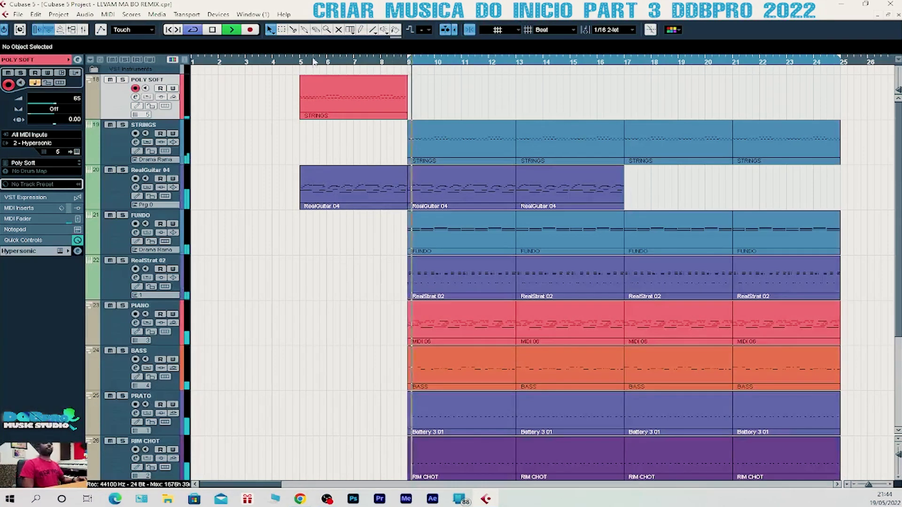
{"action": "key", "text": "space"}
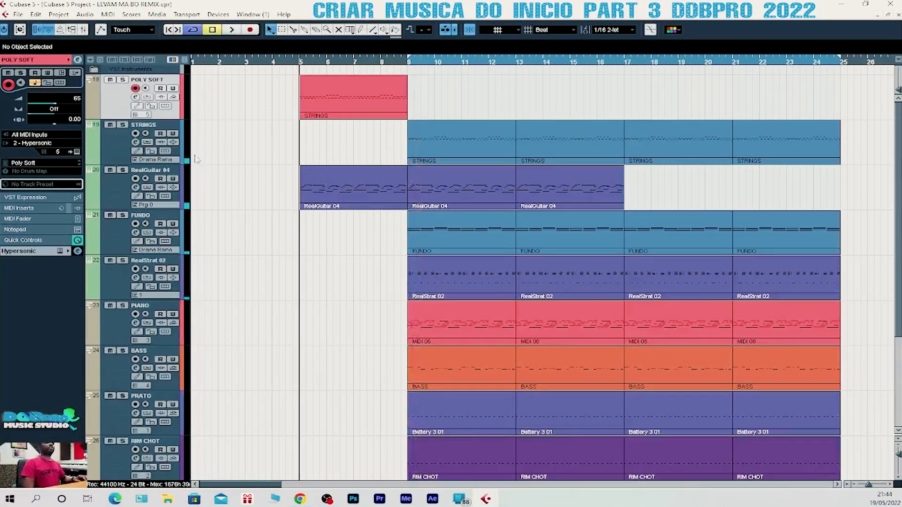
- Add the IRLive Stereo reverb to the first insert slot of the RealGuitar 04 track with its mix at 3.00
{"action": "left_click", "coordinate": [119, 189]}
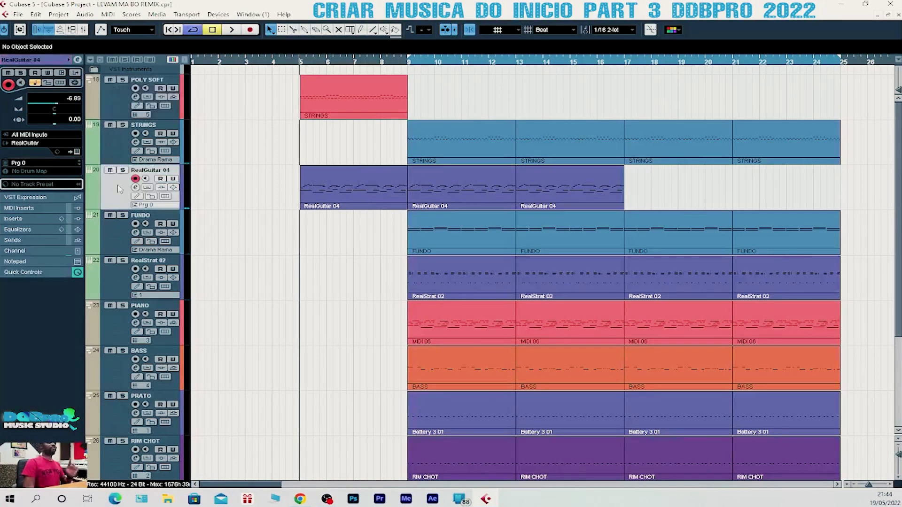
{"action": "left_click", "coordinate": [77, 61]}
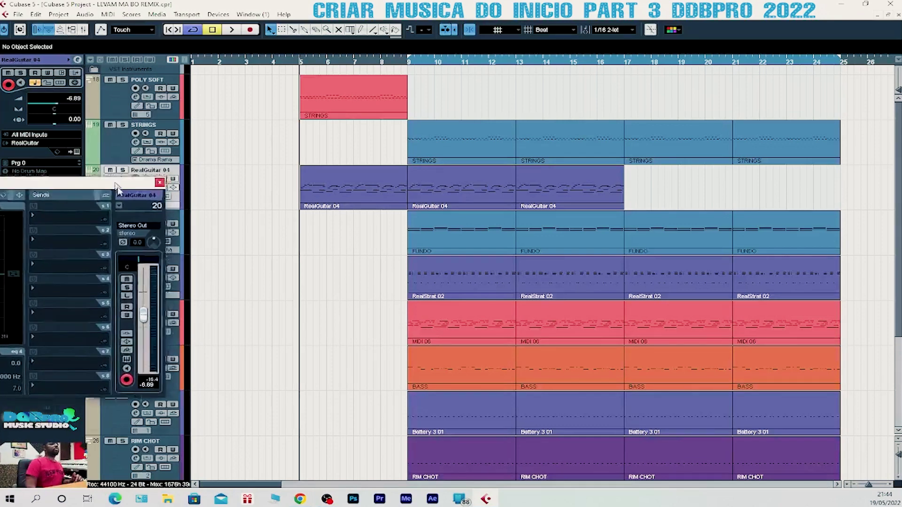
{"action": "left_click", "coordinate": [228, 157]}
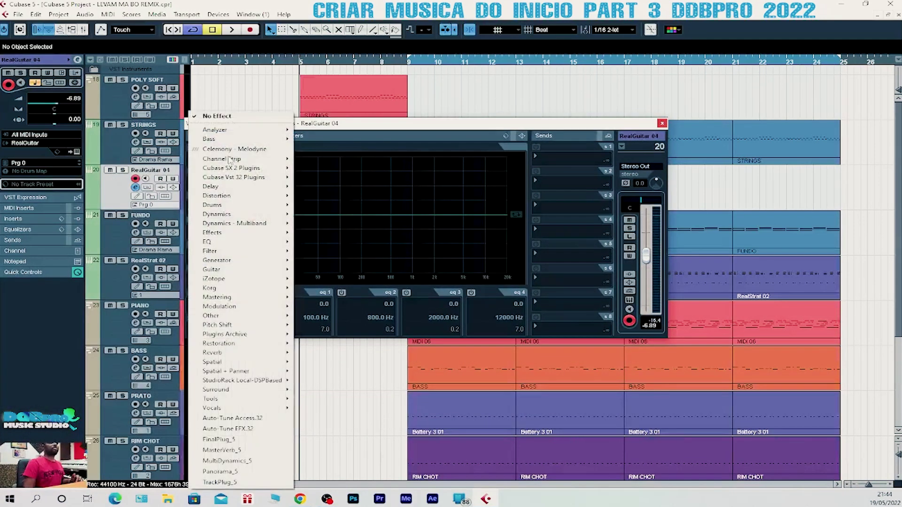
{"action": "mouse_move", "coordinate": [266, 358]}
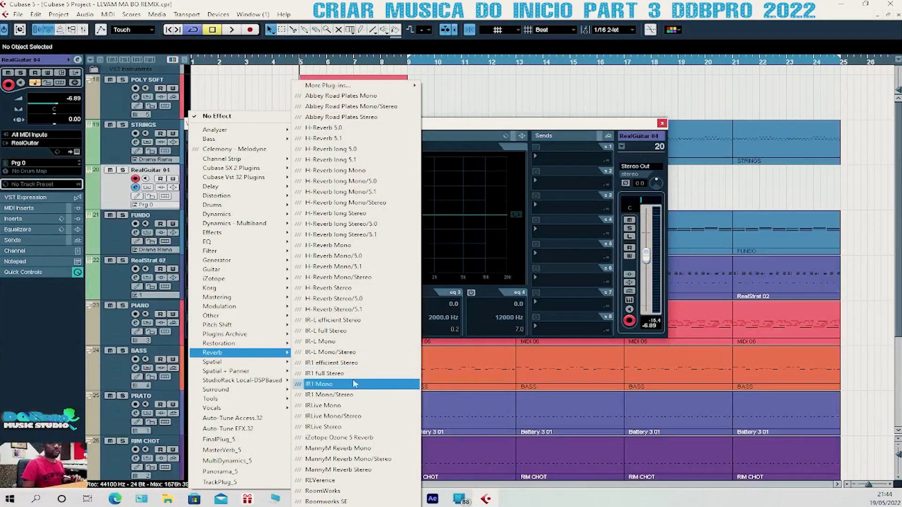
{"action": "left_click", "coordinate": [339, 427]}
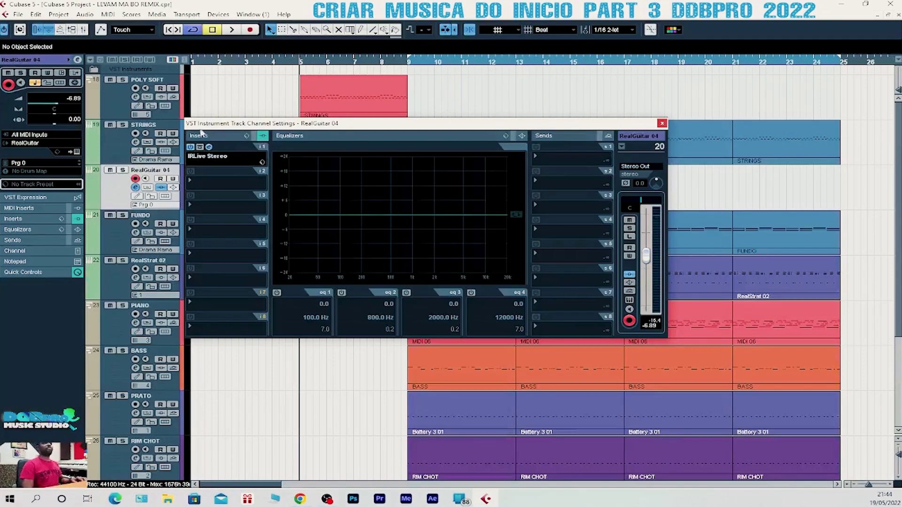
{"action": "left_click_drag", "start_coordinate": [297, 129], "coordinate": [298, 175]}
{"action": "key", "text": "ctrl+w"}
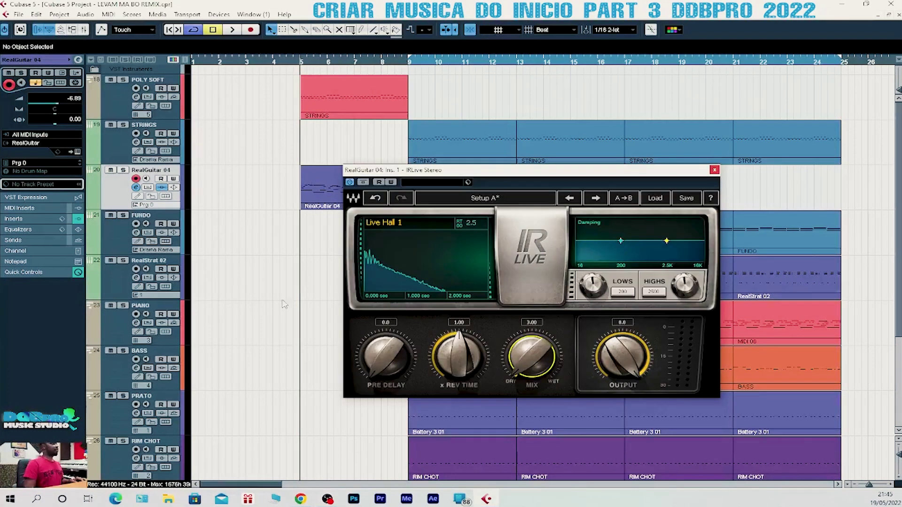
{"action": "left_click_drag", "start_coordinate": [575, 173], "coordinate": [559, 139]}
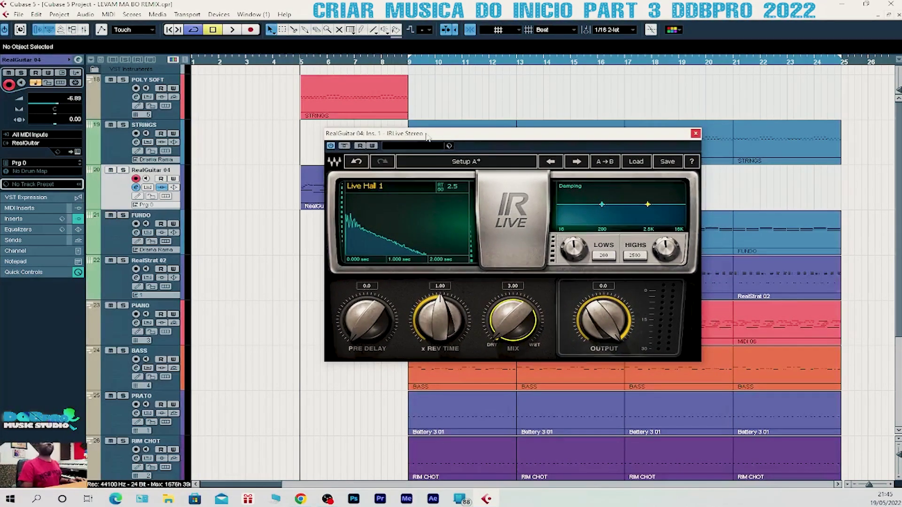
{"action": "left_click", "coordinate": [696, 135]}
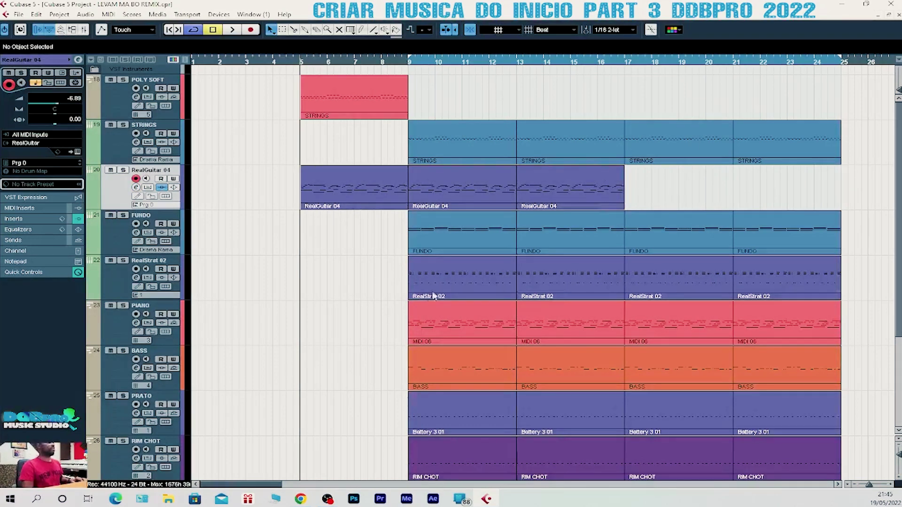
- Play the intro from bar 5, solo the RealGuitar 04 track to hear its reverb, and stop
{"action": "key", "text": "space"}
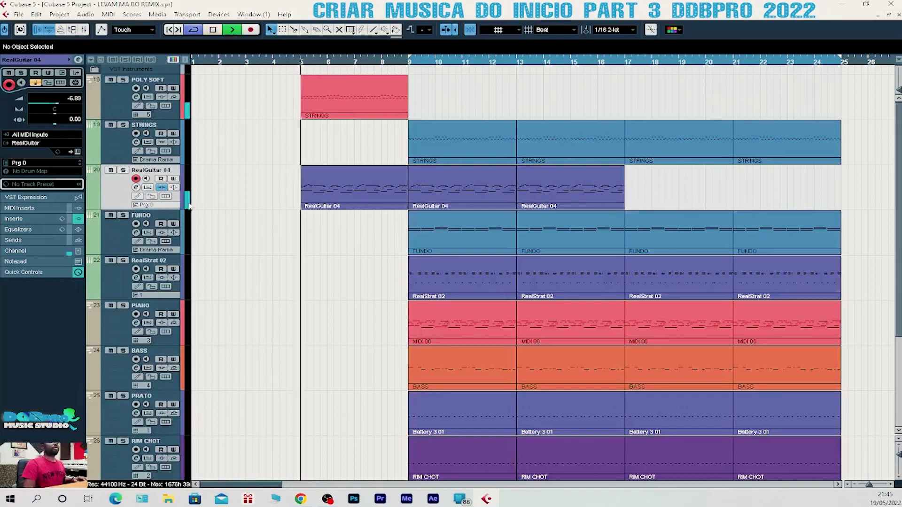
{"action": "left_click", "coordinate": [123, 171]}
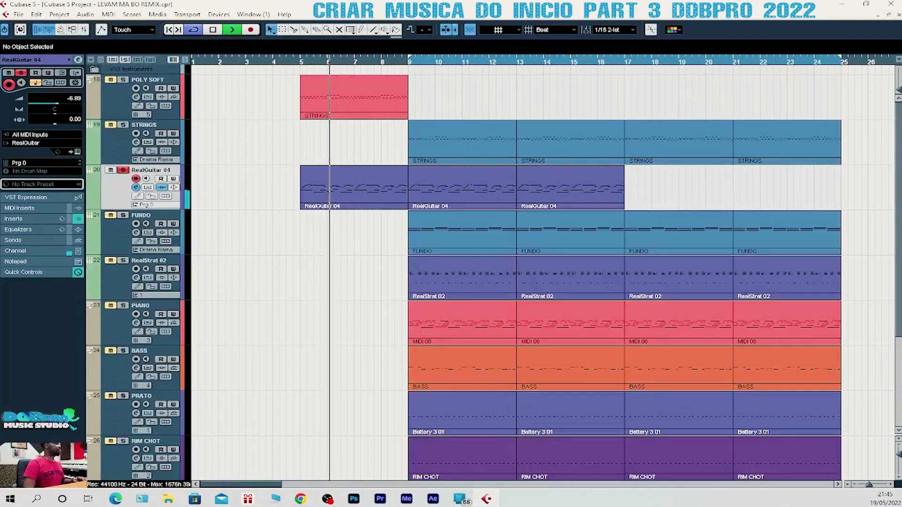
{"action": "key", "text": "space"}
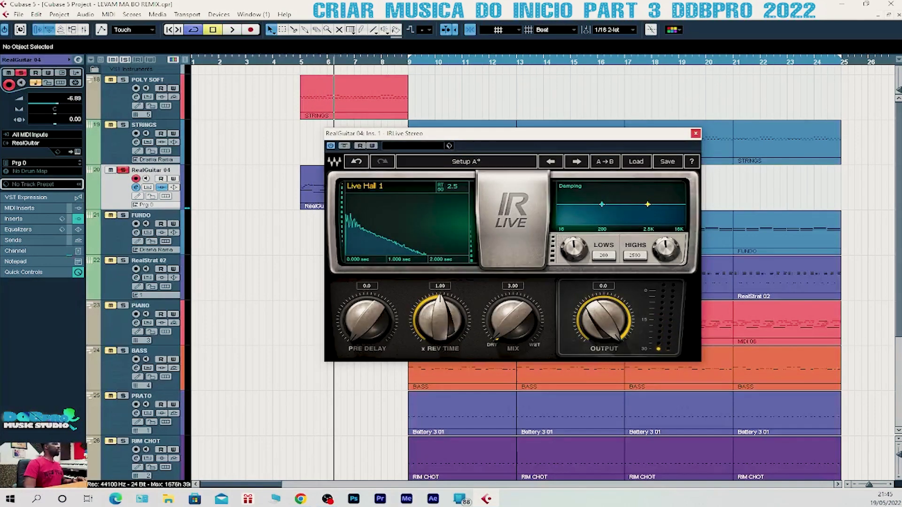
- Set the mix of RealGuitar 04's IRLive reverb to 5.00, listen to the soloed guitar, and stop playback
{"action": "left_click_drag", "start_coordinate": [517, 292], "coordinate": [518, 285]}
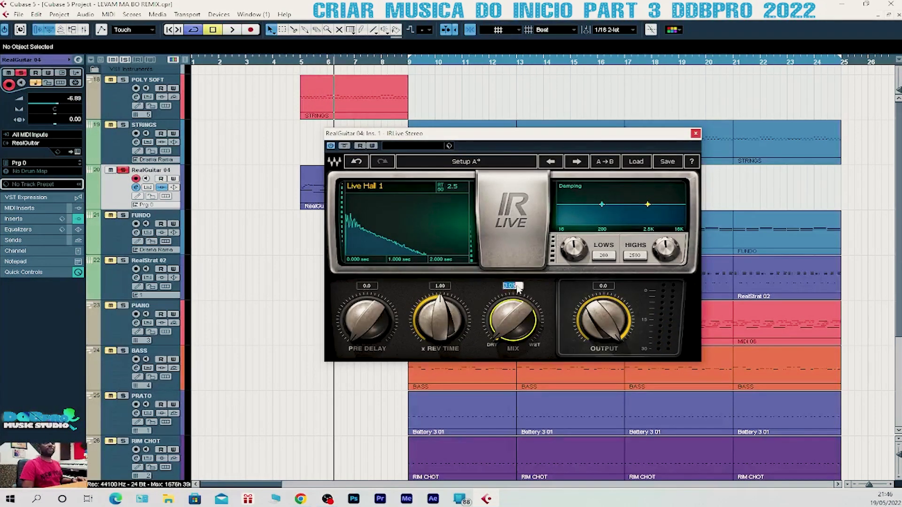
{"action": "type", "text": "5"}
{"action": "key", "text": "Return"}
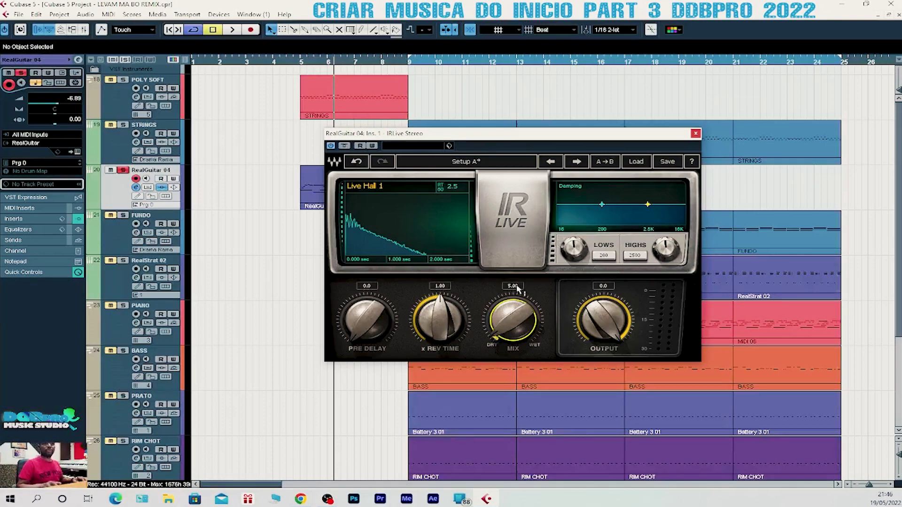
{"action": "key", "text": "space"}
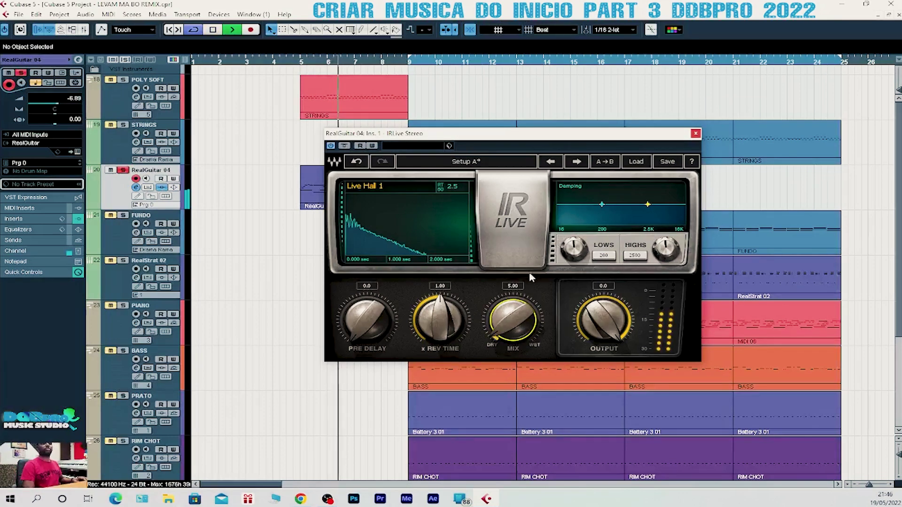
{"action": "left_click", "coordinate": [696, 134]}
{"action": "key", "text": "space"}
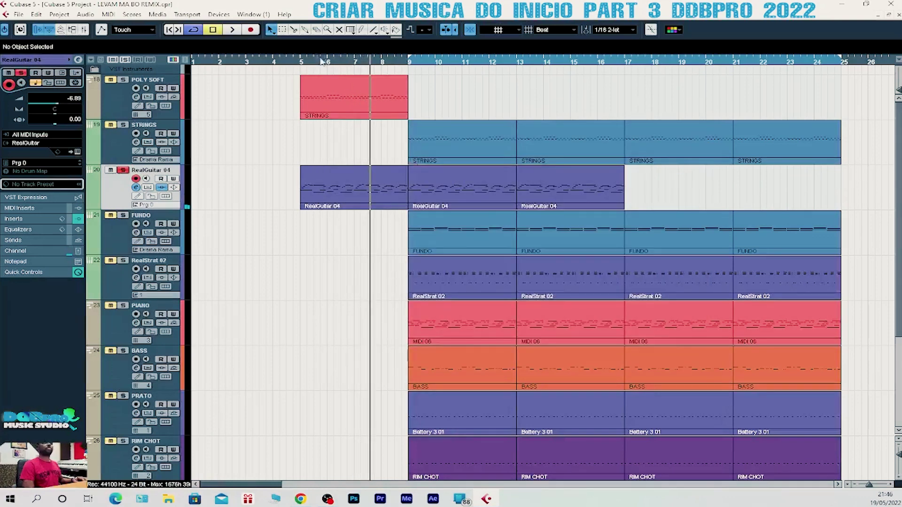
- Unsolo the RealGuitar 04 track and play the full arrangement through the change at bar 9
{"action": "left_click", "coordinate": [301, 63]}
{"action": "left_click", "coordinate": [123, 170]}
{"action": "key", "text": "space"}
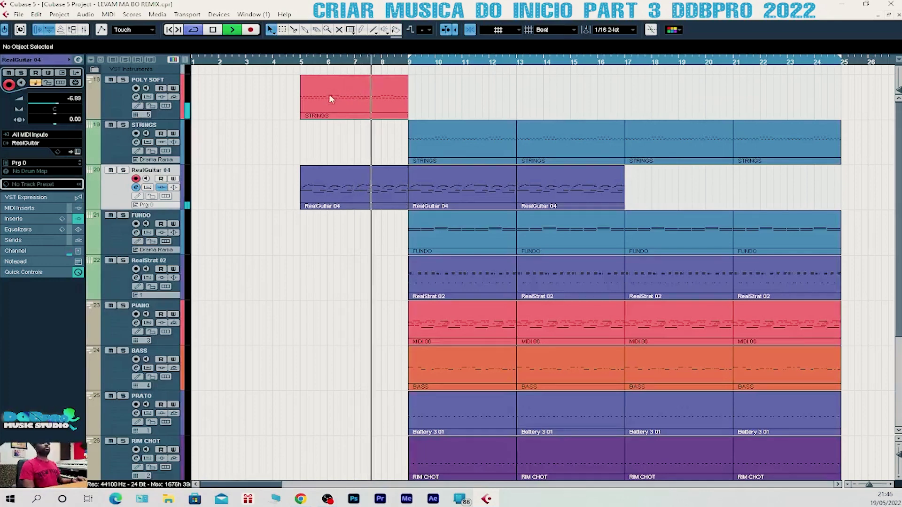
{"action": "left_click", "coordinate": [362, 100]}
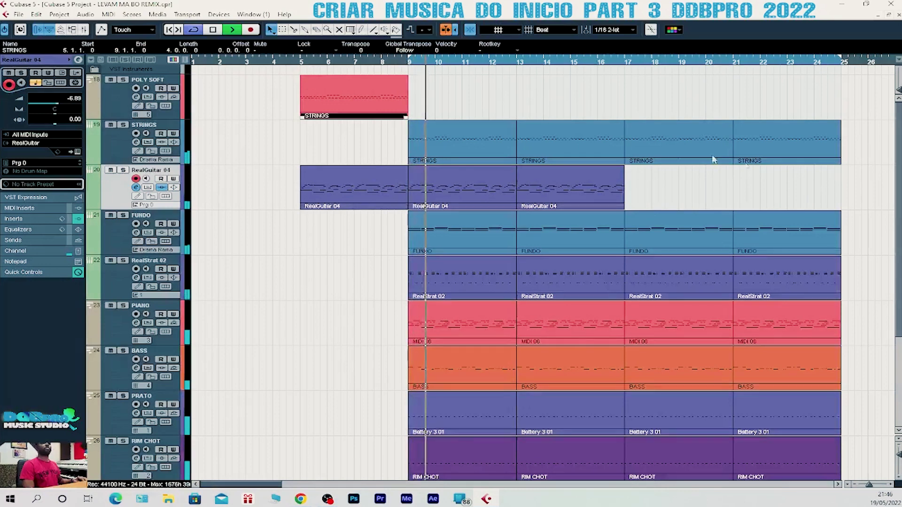
{"action": "left_click", "coordinate": [170, 130]}
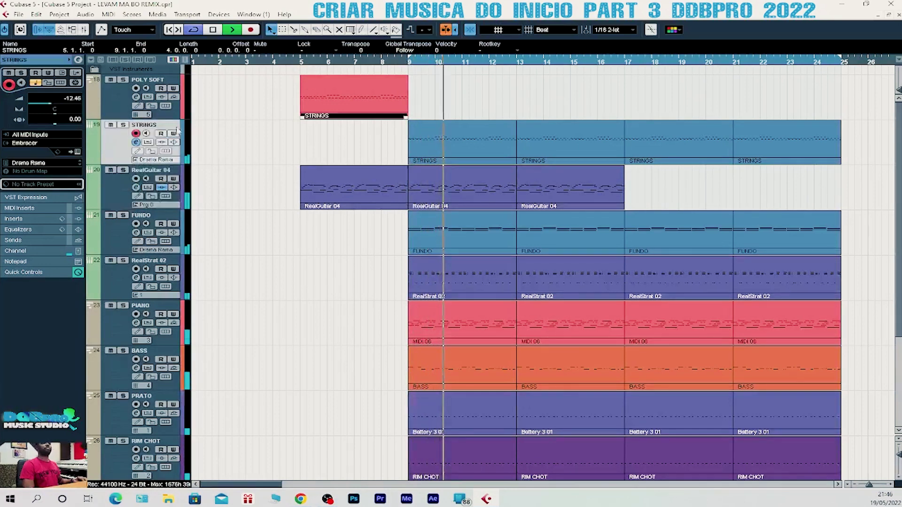
{"action": "key", "text": "space"}
- Solo the FUNDO track, lower its volume to -20.72 during playback, and unsolo it
{"action": "left_click", "coordinate": [162, 218]}
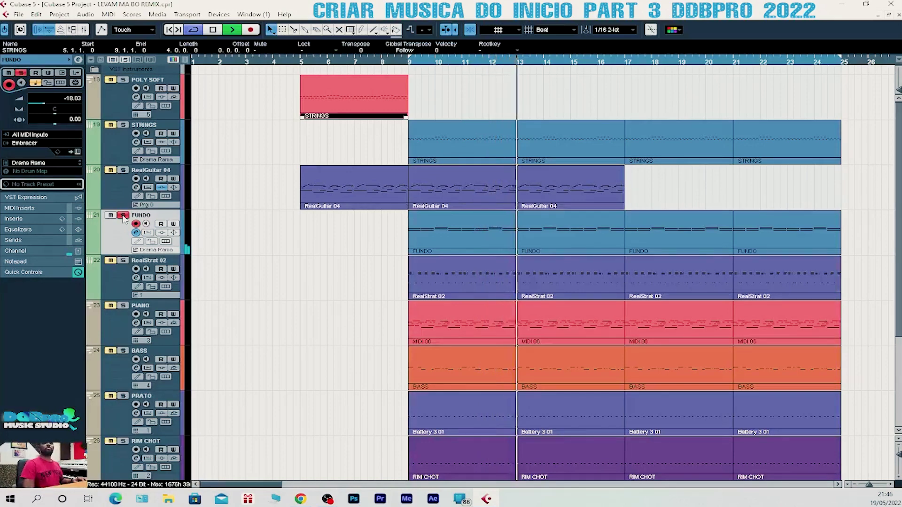
{"action": "key", "text": "space"}
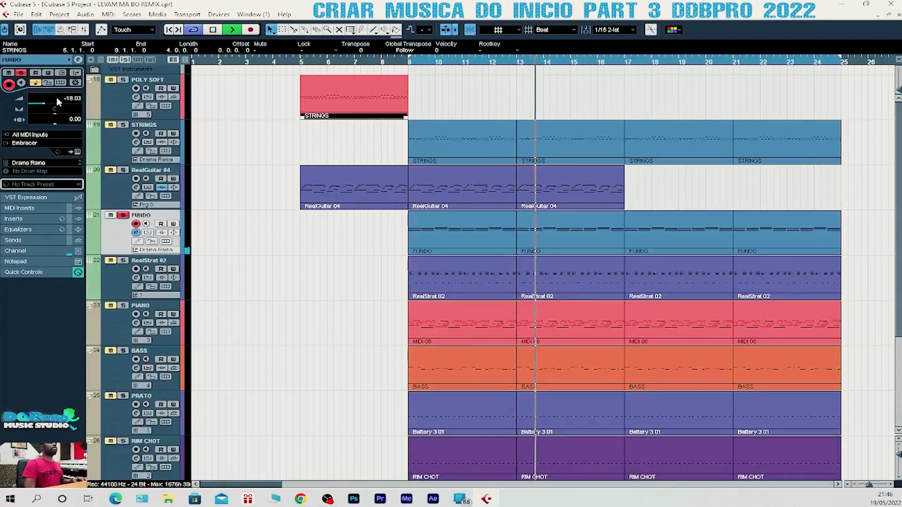
{"action": "left_click_drag", "start_coordinate": [45, 106], "coordinate": [43, 106]}
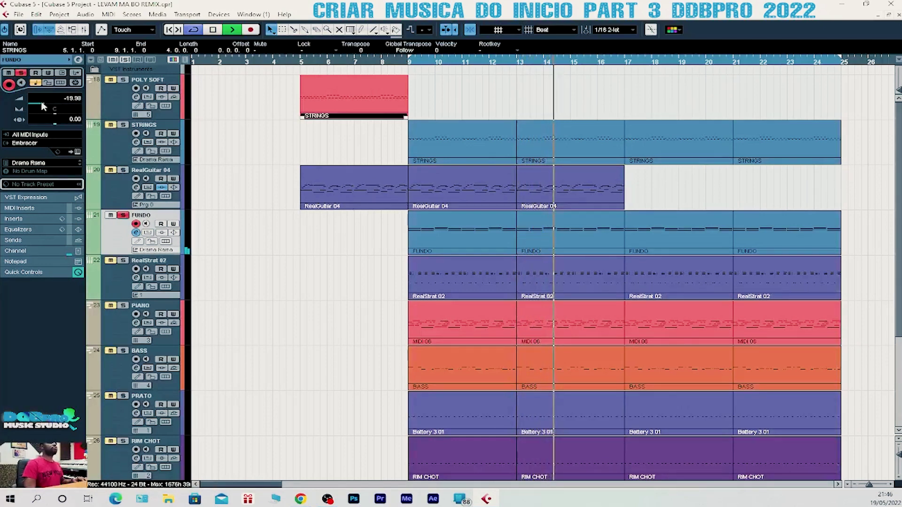
{"action": "key", "text": "s"}
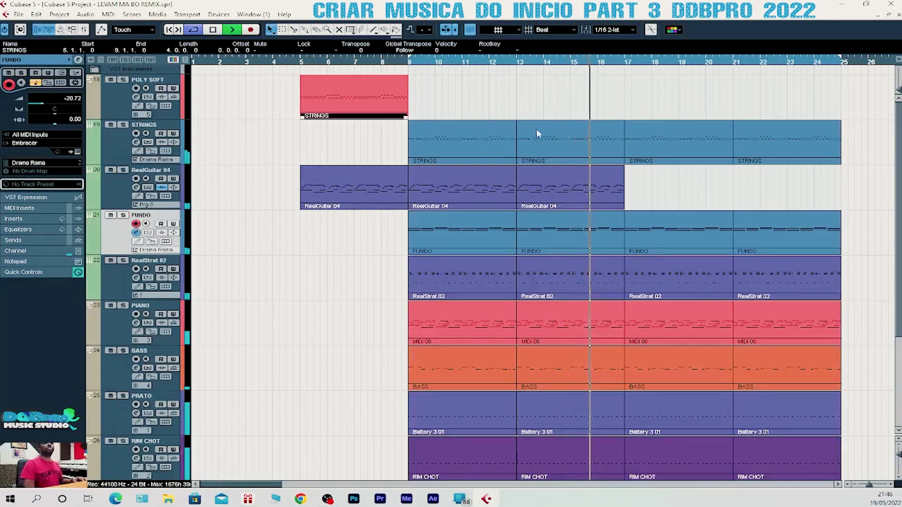
- Play from bar 5 and raise the STRINGS track volume to -9.45, comparing it with the FUNDO level
{"action": "left_click", "coordinate": [301, 60]}
{"action": "left_click", "coordinate": [141, 132]}
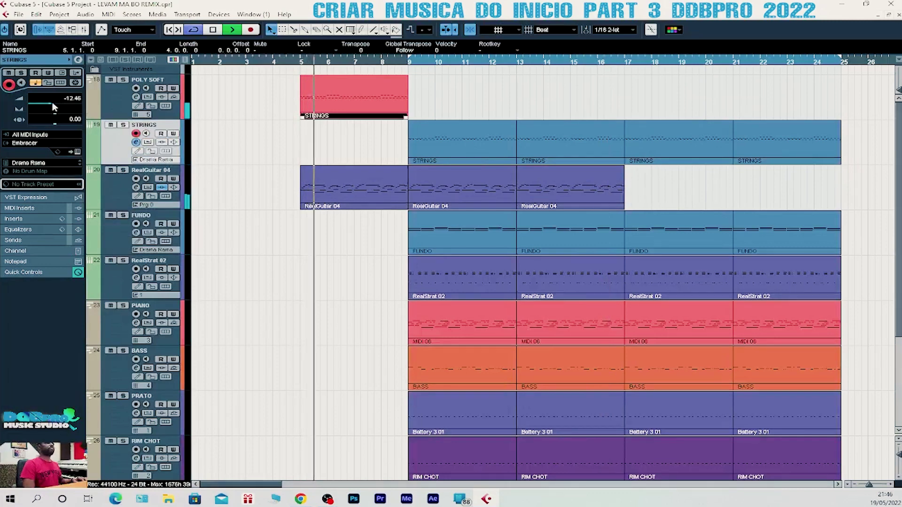
{"action": "left_click_drag", "start_coordinate": [52, 102], "coordinate": [54, 107]}
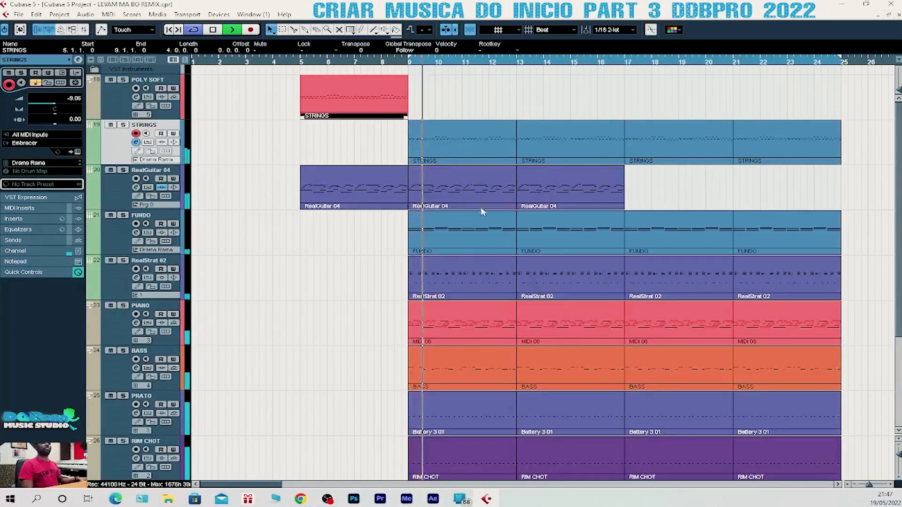
{"action": "left_click", "coordinate": [161, 215]}
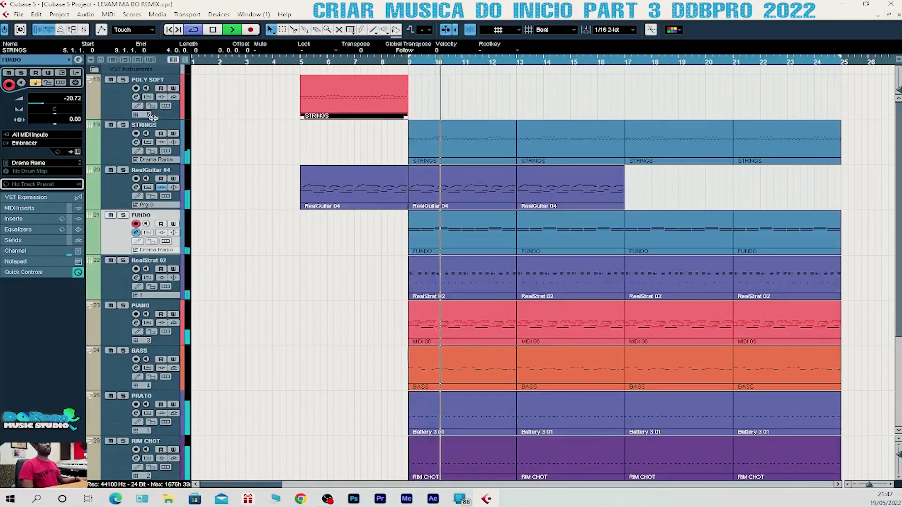
{"action": "left_click", "coordinate": [119, 151]}
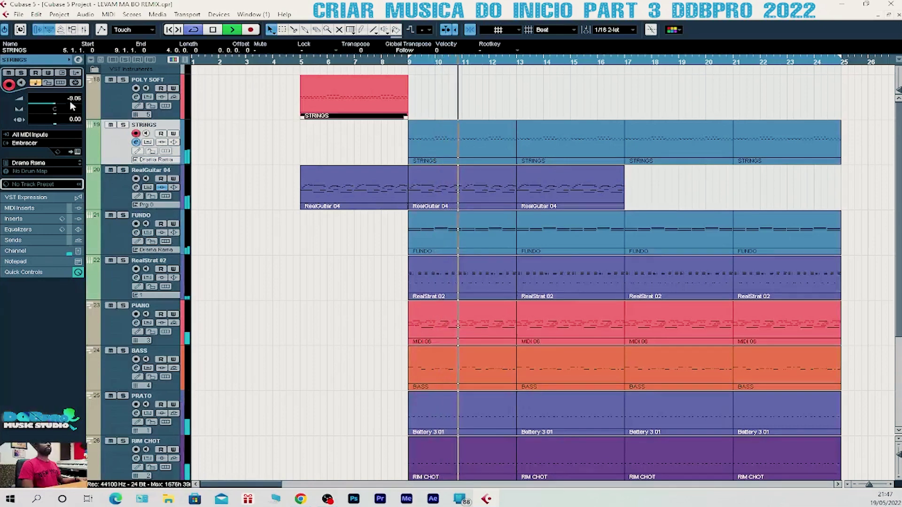
{"action": "left_click_drag", "start_coordinate": [52, 104], "coordinate": [54, 107]}
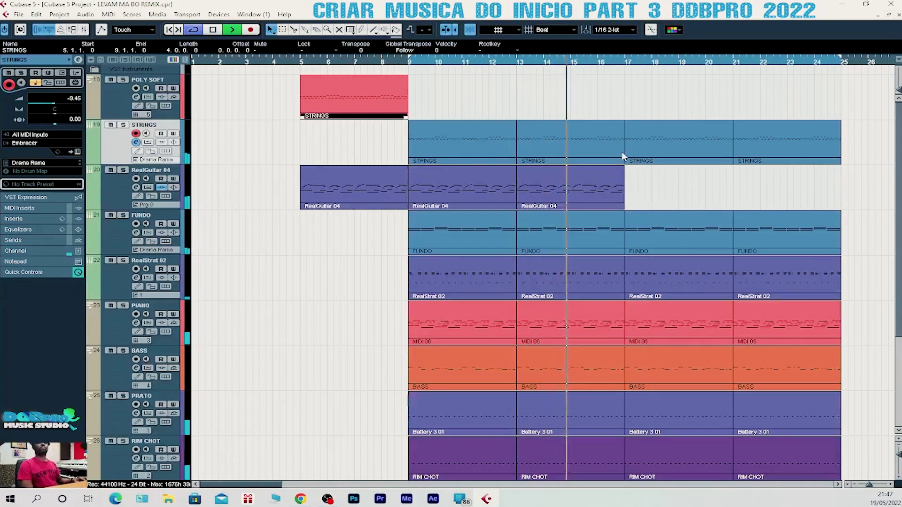
- Play the arrangement from bar 13 to hear the last RealGuitar 04 part in the mix, and stop
{"action": "left_click", "coordinate": [581, 190]}
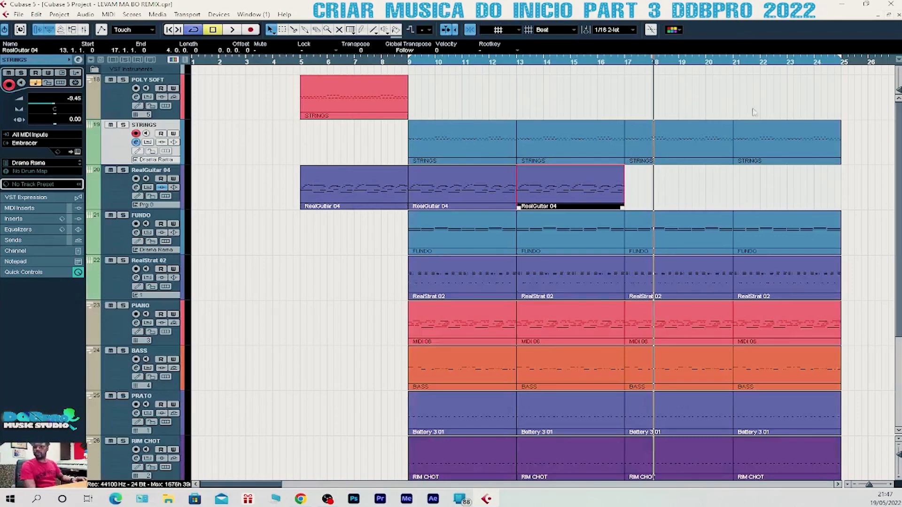
{"action": "left_click", "coordinate": [520, 63]}
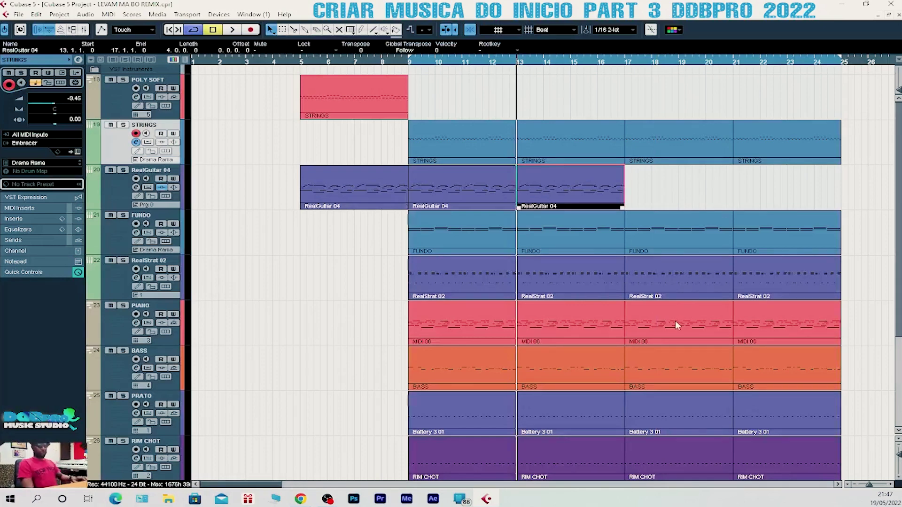
{"action": "key", "text": "space"}
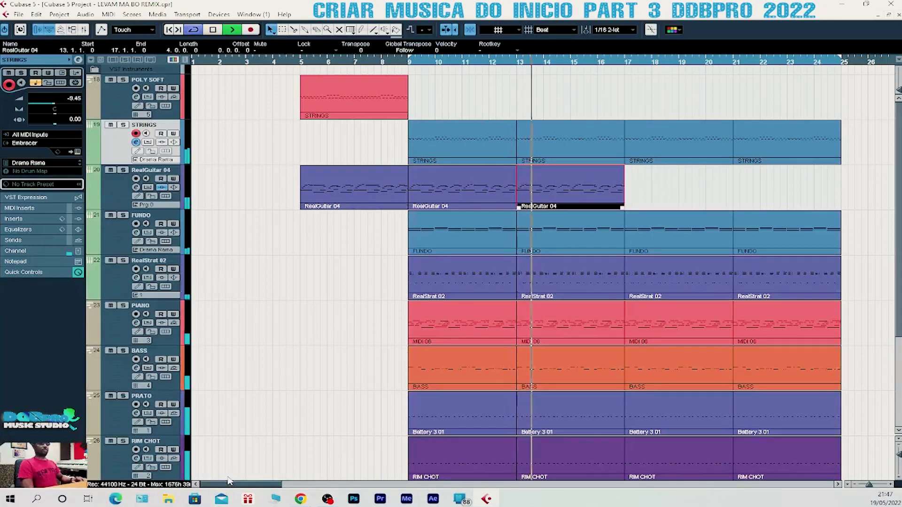
{"action": "left_click", "coordinate": [229, 481]}
{"action": "scroll", "coordinate": [502, 216], "scroll_direction": "right", "scroll_amount": 5}
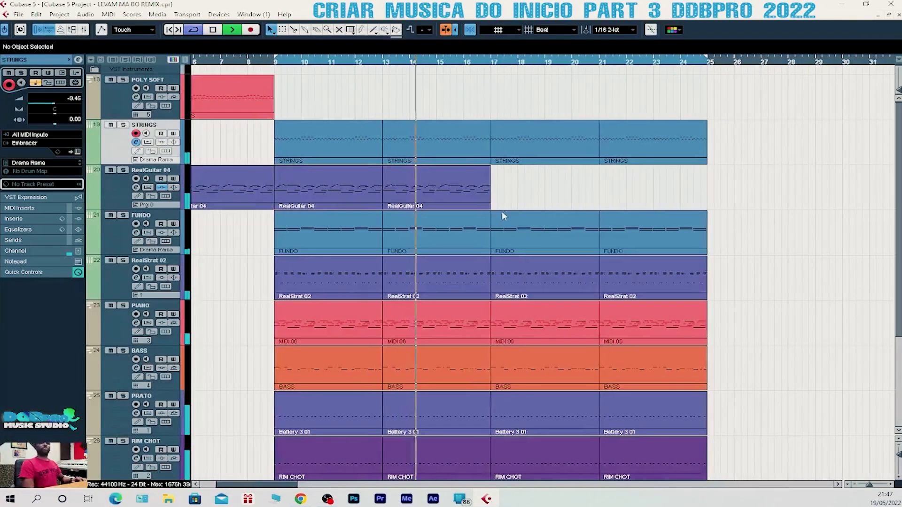
{"action": "left_click", "coordinate": [427, 188]}
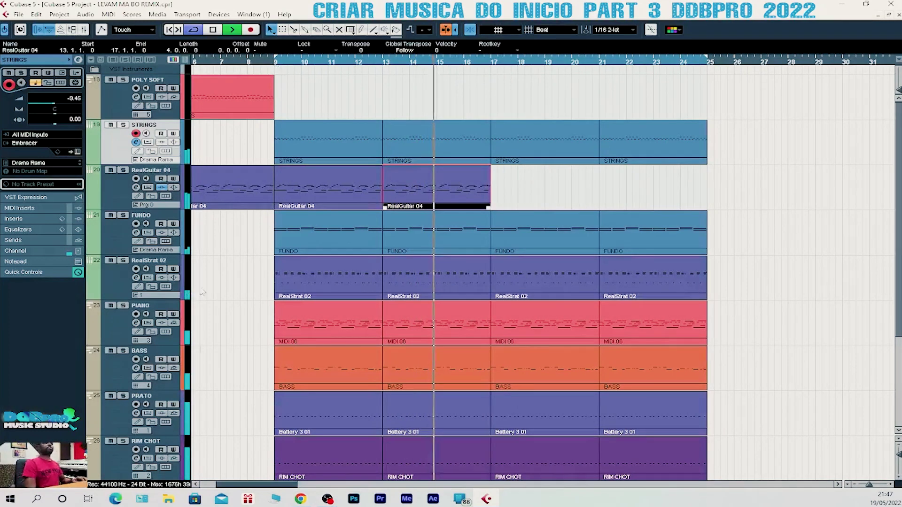
{"action": "key", "text": "space"}
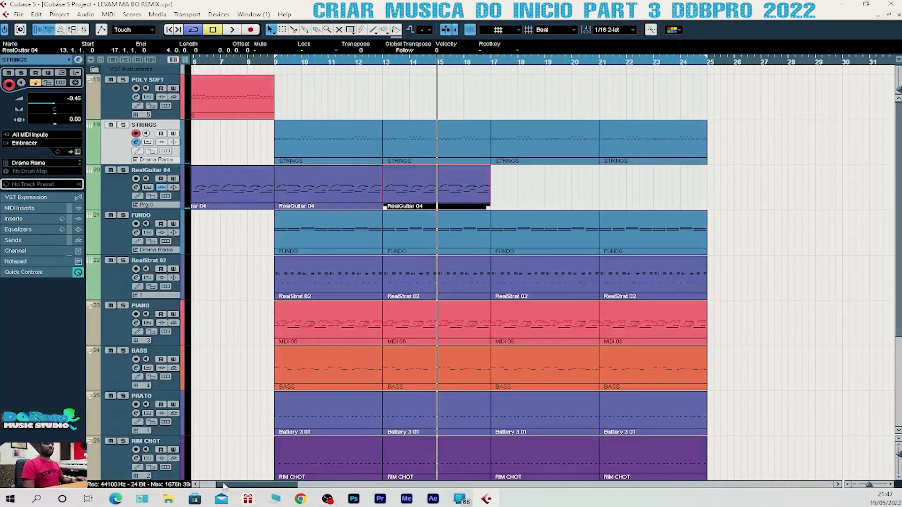
- Play from bar 5, set the STRINGS track volume to -12.00, and stop after listening
{"action": "left_click_drag", "start_coordinate": [224, 485], "coordinate": [210, 485]}
{"action": "left_click", "coordinate": [287, 62]}
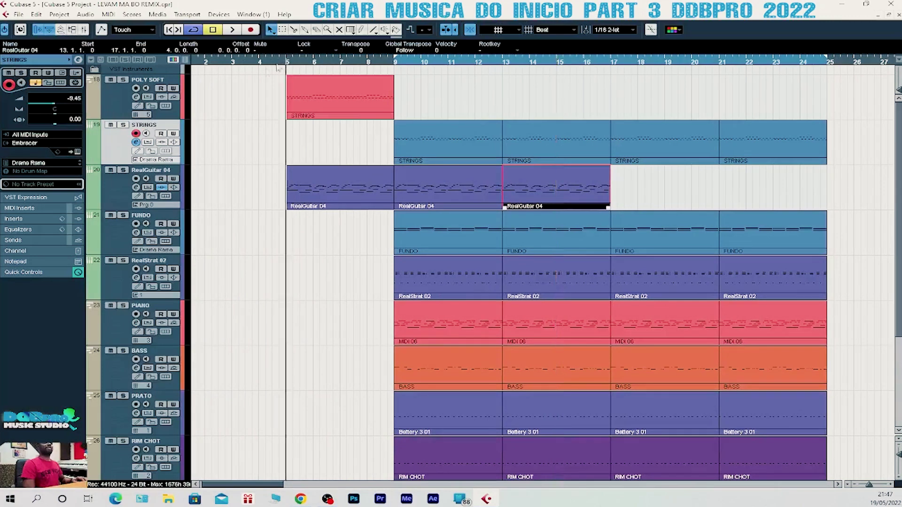
{"action": "key", "text": "space"}
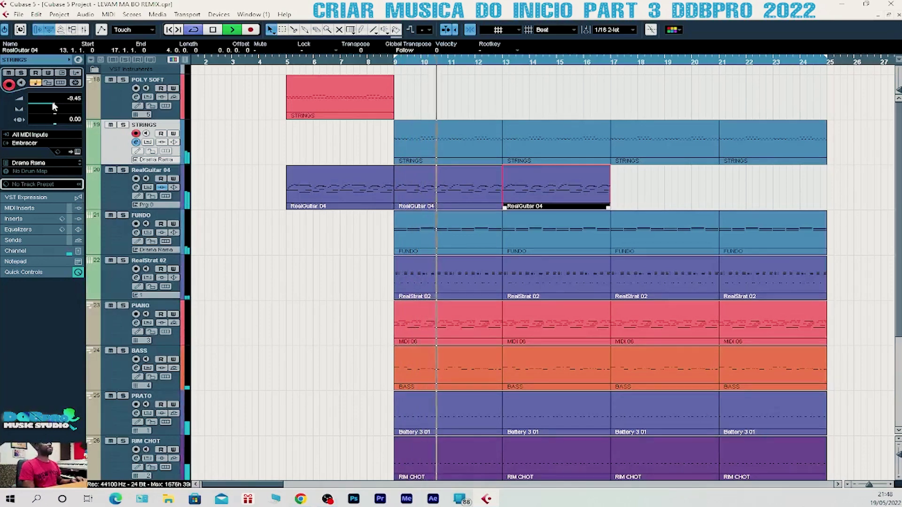
{"action": "left_click_drag", "start_coordinate": [53, 104], "coordinate": [50, 106]}
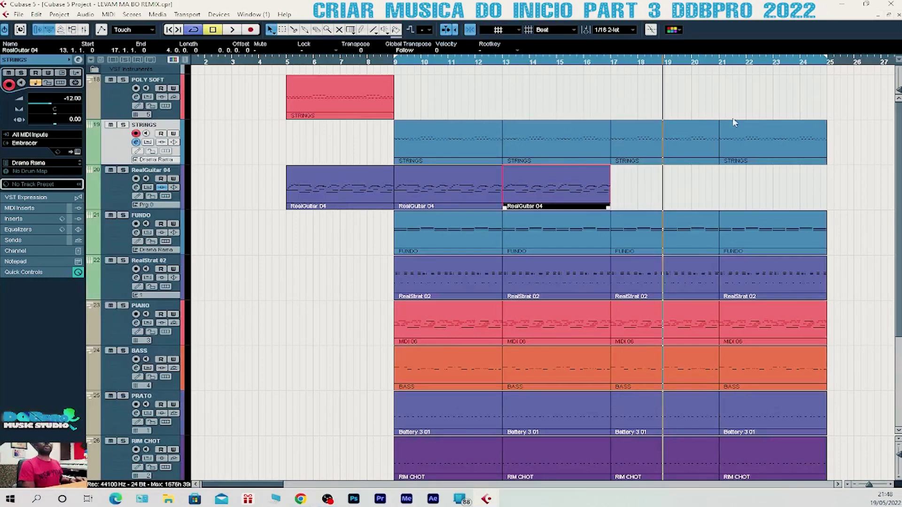
- Duplicate the RealGuitar 04 part at bar 13 so that a copy fills bars 17 to 21
{"action": "left_click", "coordinate": [710, 151]}
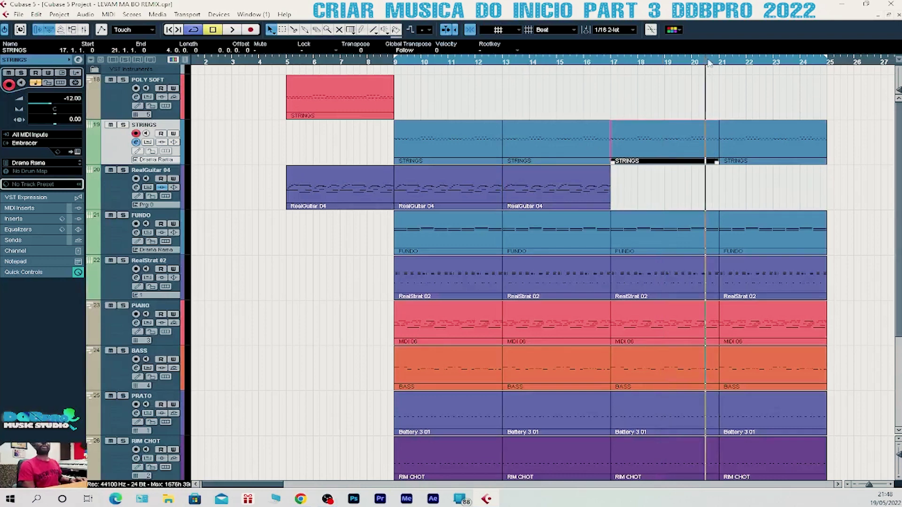
{"action": "left_click", "coordinate": [567, 200]}
{"action": "key", "text": "ctrl+d"}
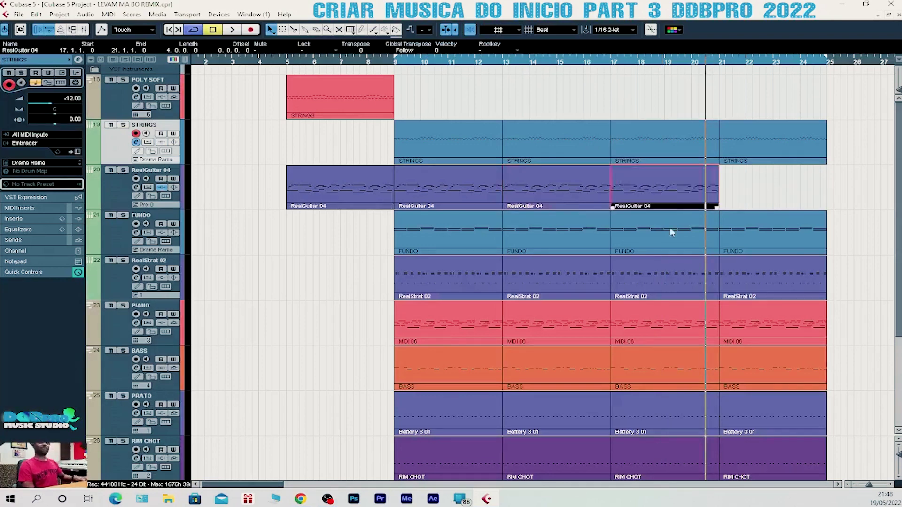
- Play the passage around bar 21 several times to hear how the arrangement continues where RealGuitar 04 ends
{"action": "scroll", "coordinate": [246, 487], "scroll_direction": "right", "scroll_amount": 5}
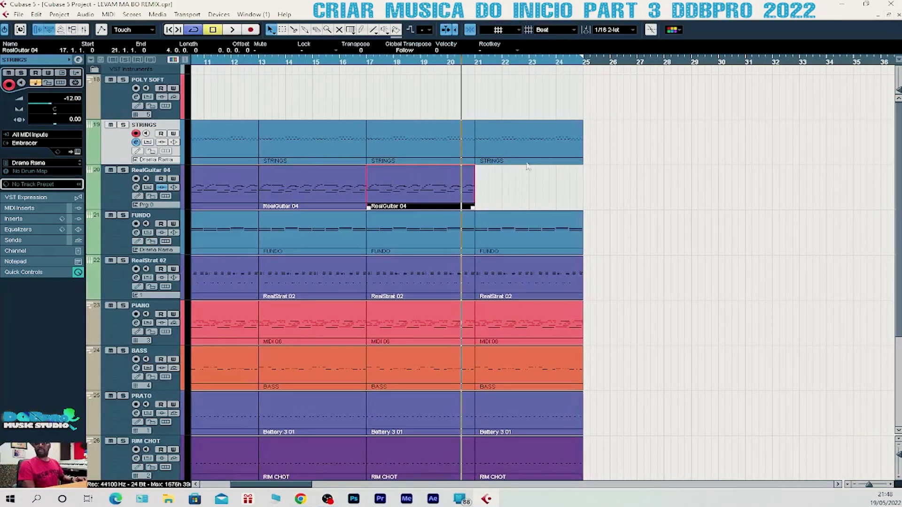
{"action": "left_click", "coordinate": [483, 65]}
{"action": "key", "text": "space"}
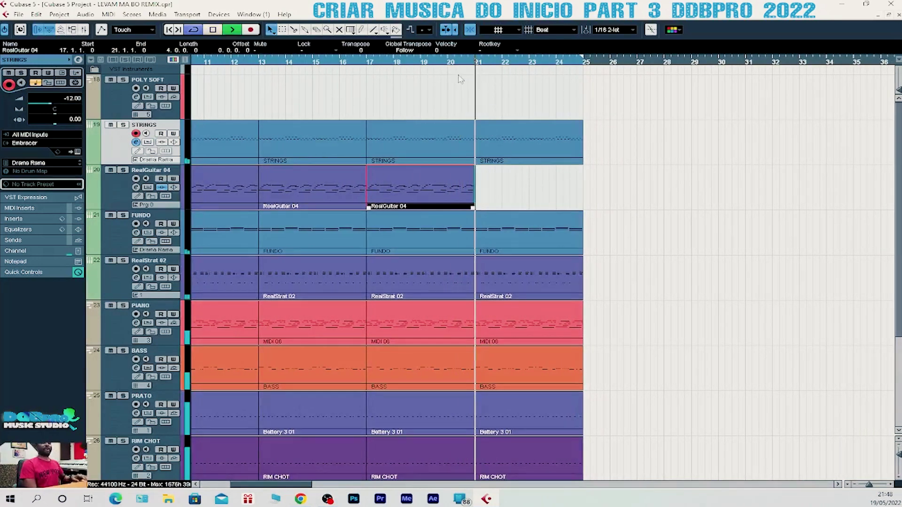
{"action": "key", "text": "space"}
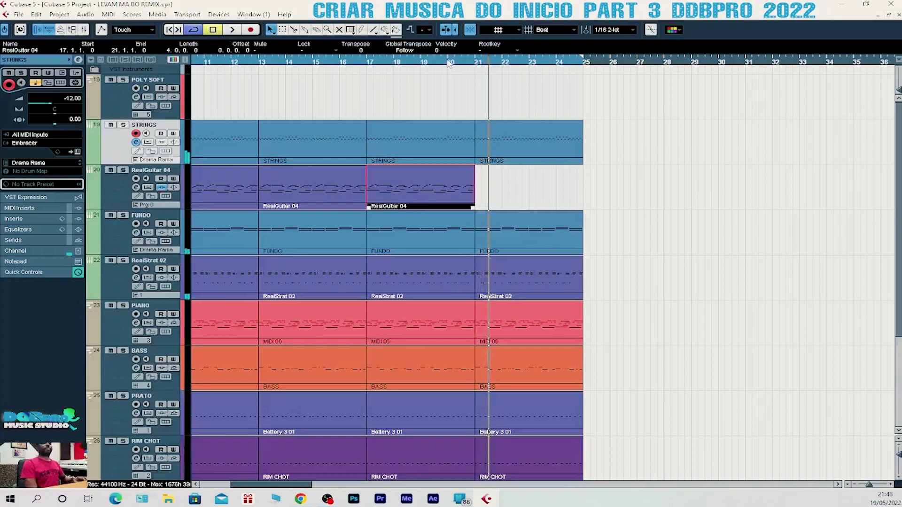
{"action": "left_click", "coordinate": [417, 62]}
{"action": "key", "text": "space"}
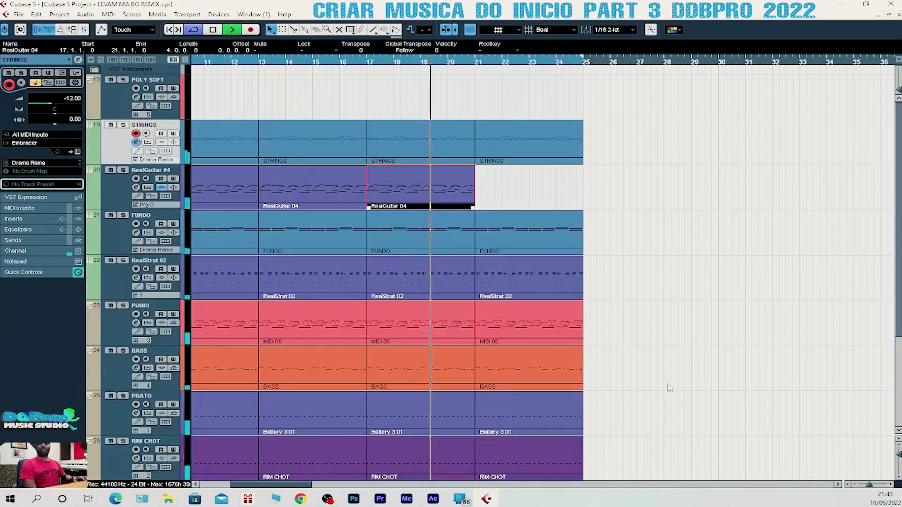
{"action": "key", "text": "space"}
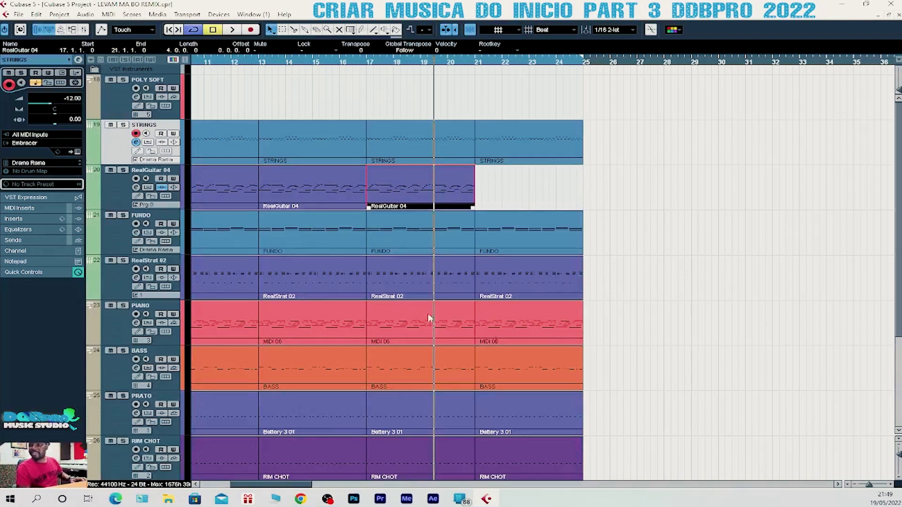
{"action": "key", "text": "space"}
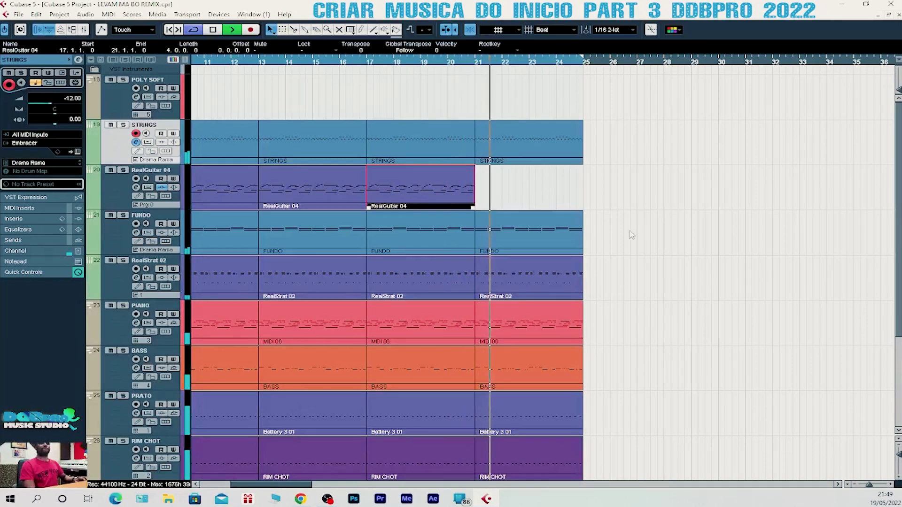
- Duplicate the bar 21 parts of all tracks from STRINGS down to CABASA twice, extending the arrangement to bar 33
{"action": "left_click", "coordinate": [654, 112]}
{"action": "left_click_drag", "start_coordinate": [531, 331], "coordinate": [555, 460]}
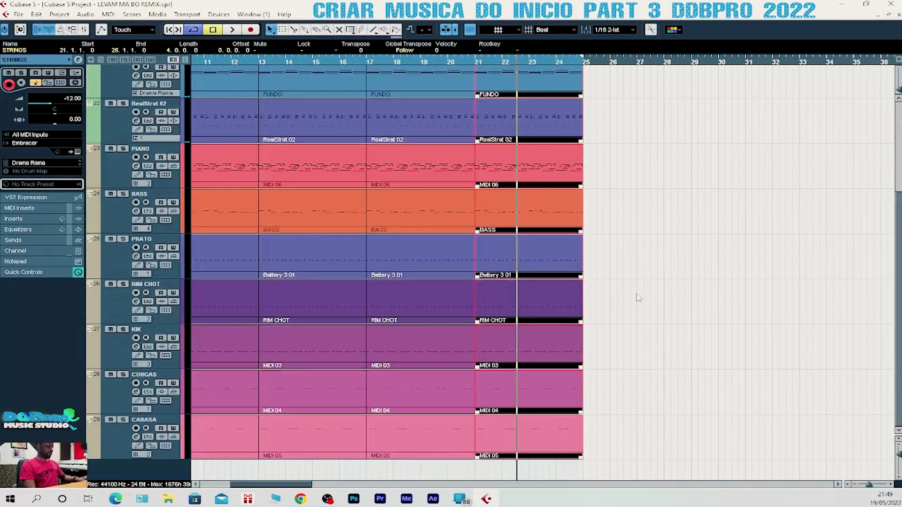
{"action": "key", "text": "ctrl+d"}
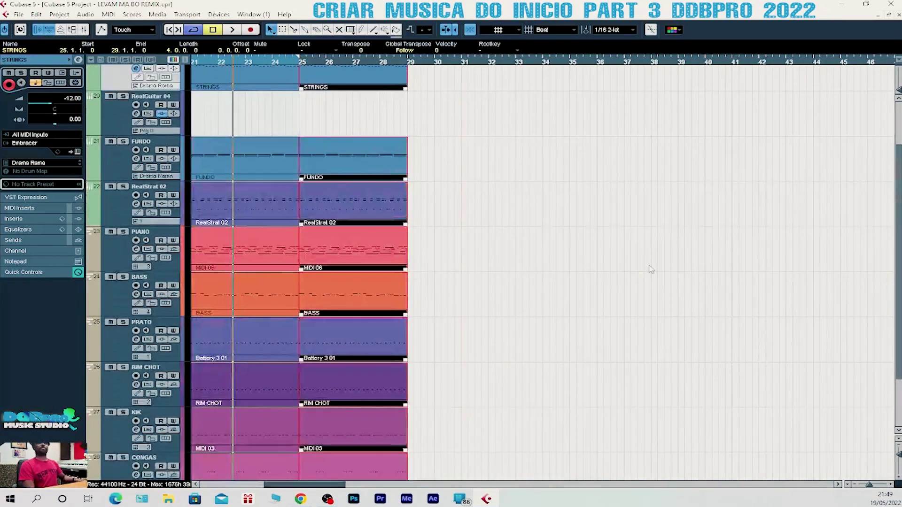
{"action": "key", "text": "ctrl+d"}
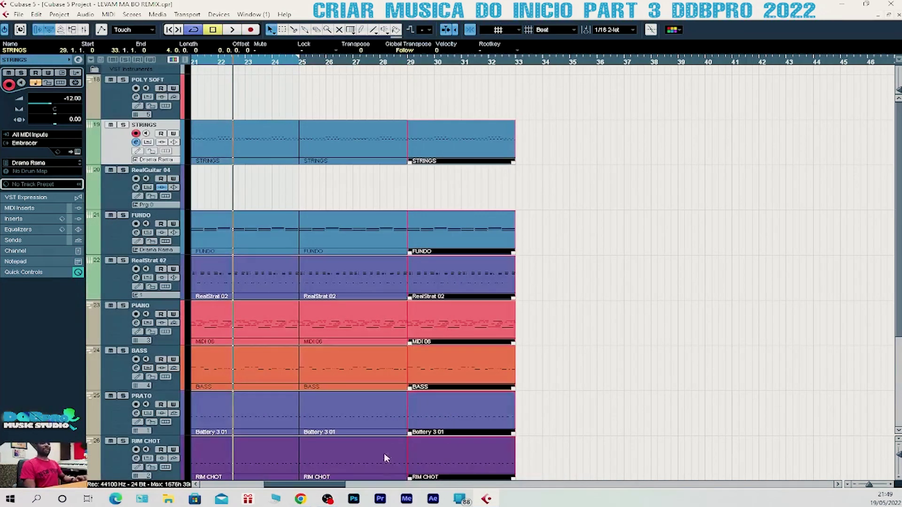
- Play from bar 20 to hear the section after the guitar ends, and stop playback
{"action": "left_click_drag", "start_coordinate": [307, 480], "coordinate": [272, 488]}
{"action": "left_click", "coordinate": [465, 63]}
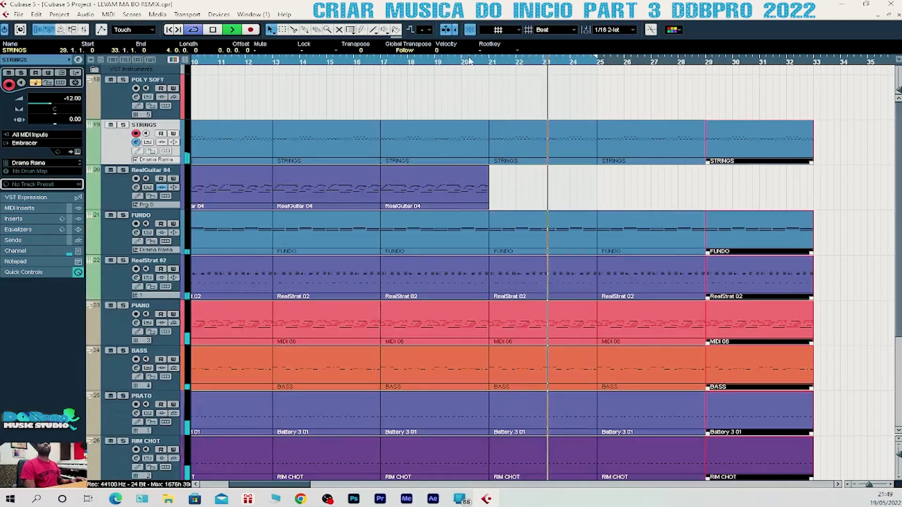
{"action": "key", "text": "space"}
- Add a new MIDI track directly below the POLY SOFT track
{"action": "scroll", "coordinate": [417, 209], "scroll_direction": "down", "scroll_amount": 3}
{"action": "scroll", "coordinate": [418, 208], "scroll_direction": "up", "scroll_amount": 4}
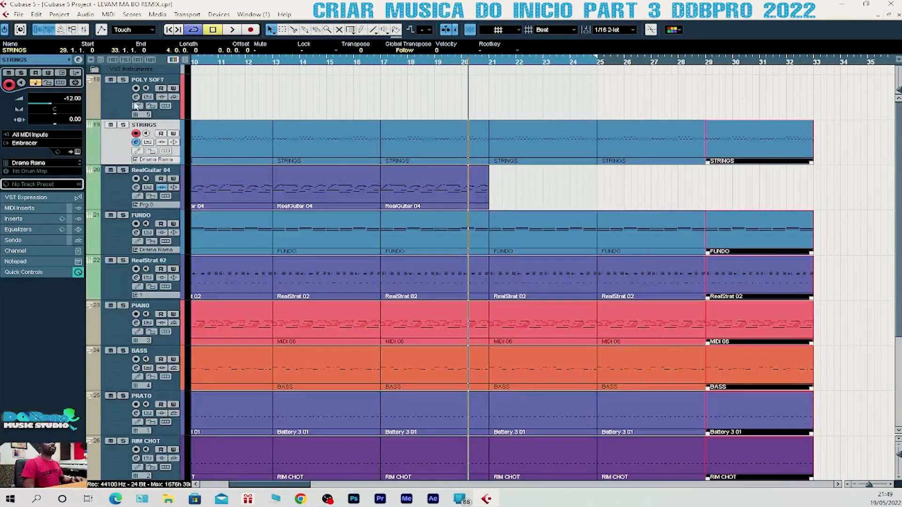
{"action": "left_click", "coordinate": [175, 83]}
{"action": "scroll", "coordinate": [387, 415], "scroll_direction": "down", "scroll_amount": 4}
{"action": "scroll", "coordinate": [421, 367], "scroll_direction": "up", "scroll_amount": 4}
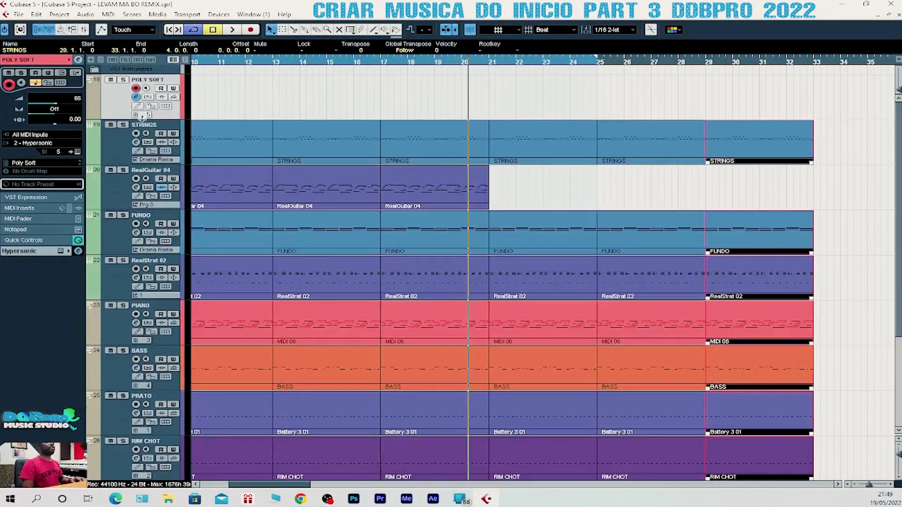
{"action": "right_click", "coordinate": [122, 106]}
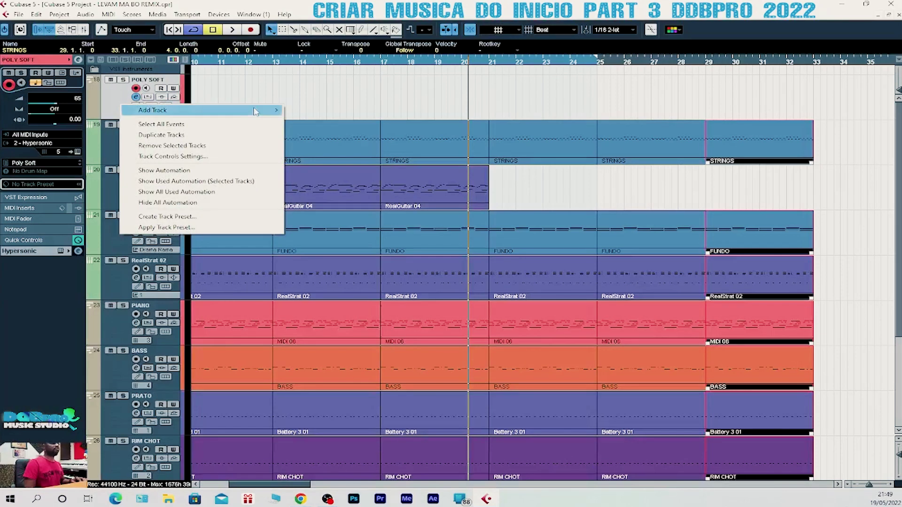
{"action": "mouse_move", "coordinate": [254, 111]}
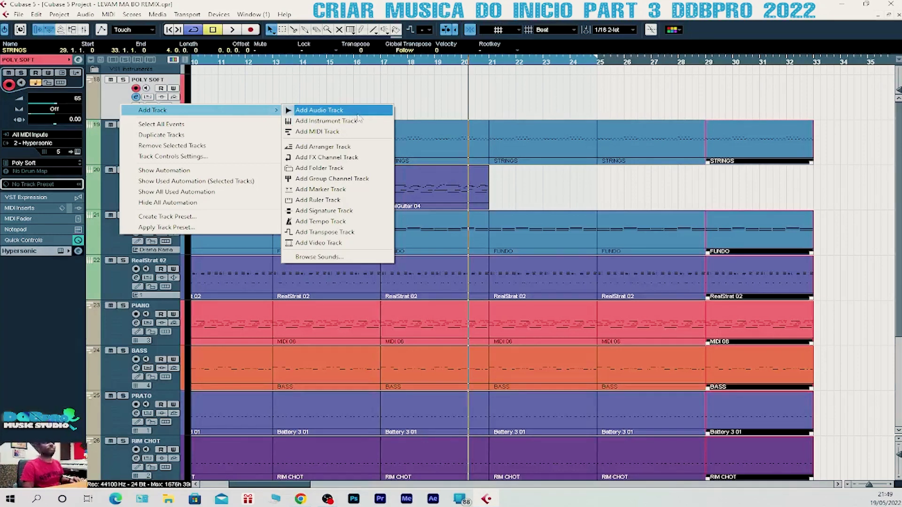
{"action": "left_click", "coordinate": [338, 133]}
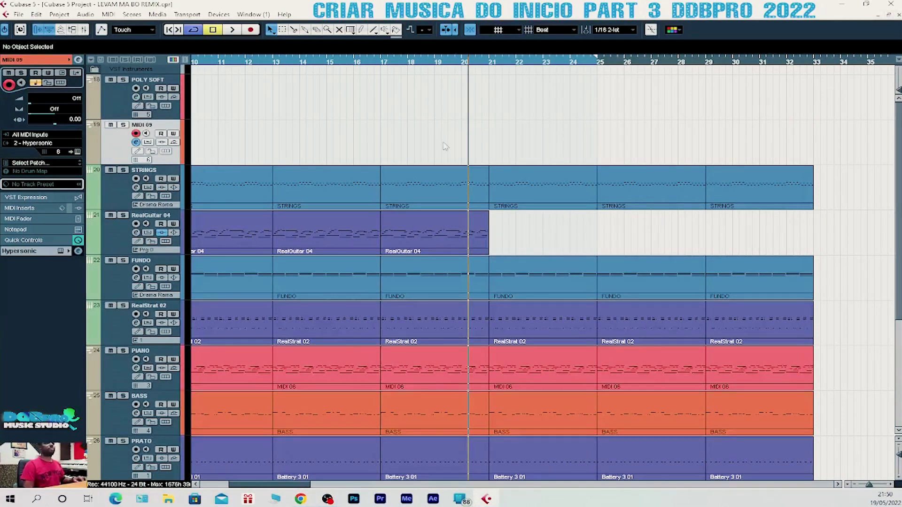
- Place the cursor at bar 19, open the new MIDI 09 track's Hypersonic instrument and select its empty slot 6
{"action": "left_click", "coordinate": [439, 62]}
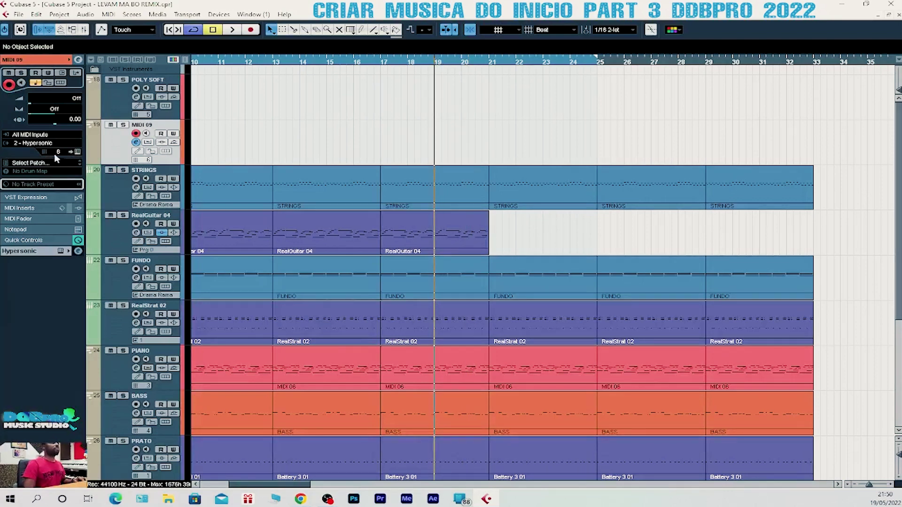
{"action": "left_click", "coordinate": [76, 152]}
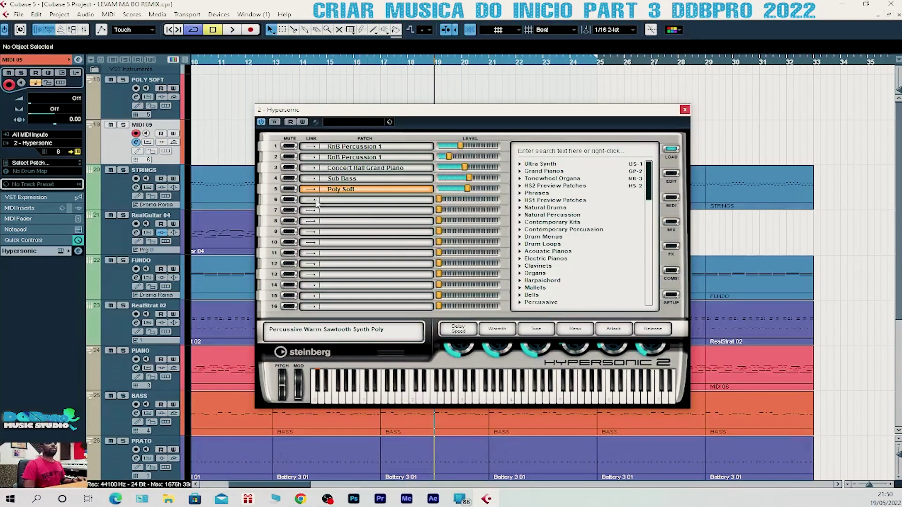
{"action": "left_click", "coordinate": [358, 202]}
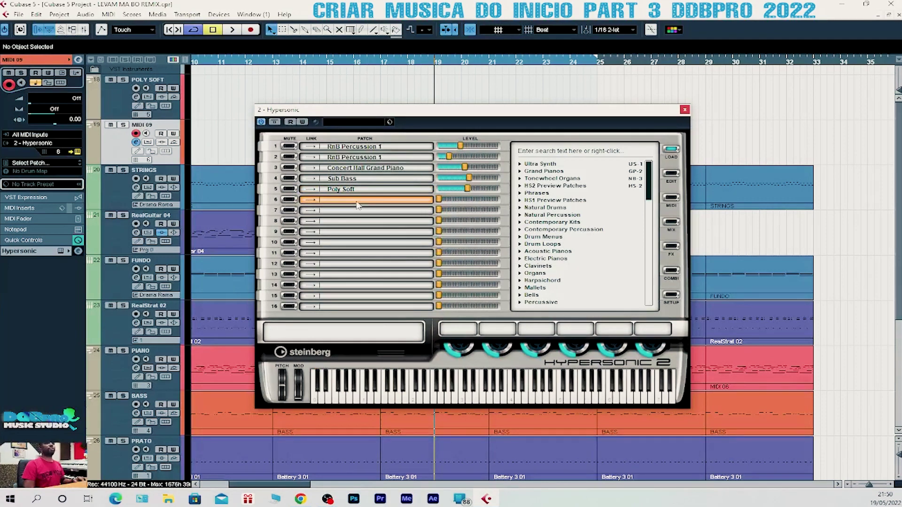
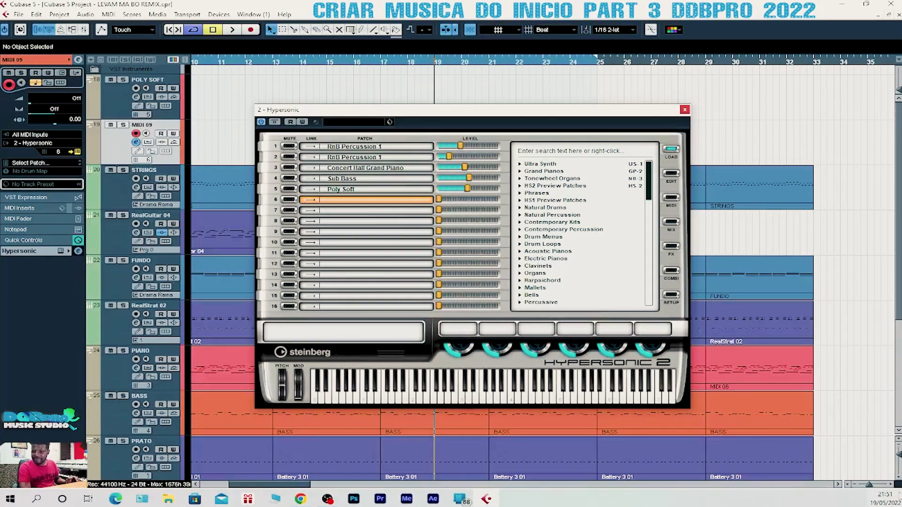
{"action": "mouse_move", "coordinate": [899, 496]}
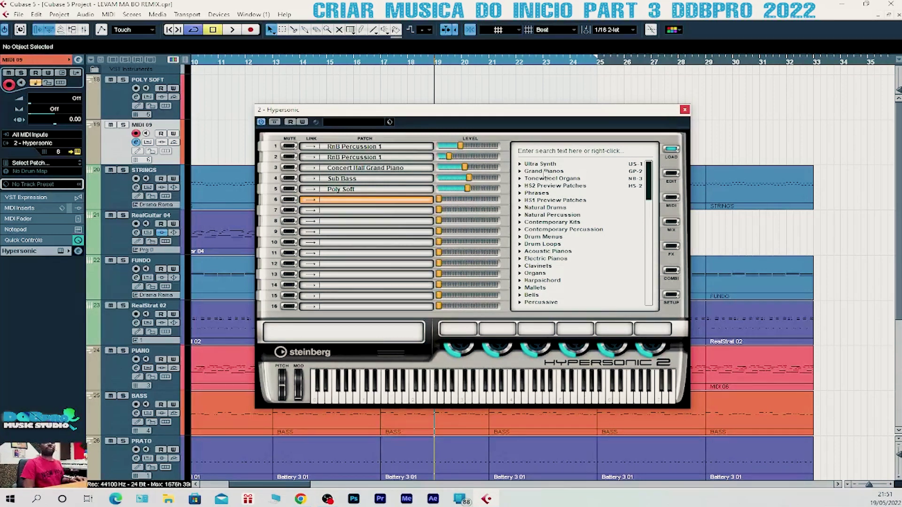
- Search the Hypersonic patches for "klanger arpeggio", load Klanger Arpeggio into slot 6 and close the instrument
{"action": "left_click", "coordinate": [556, 154]}
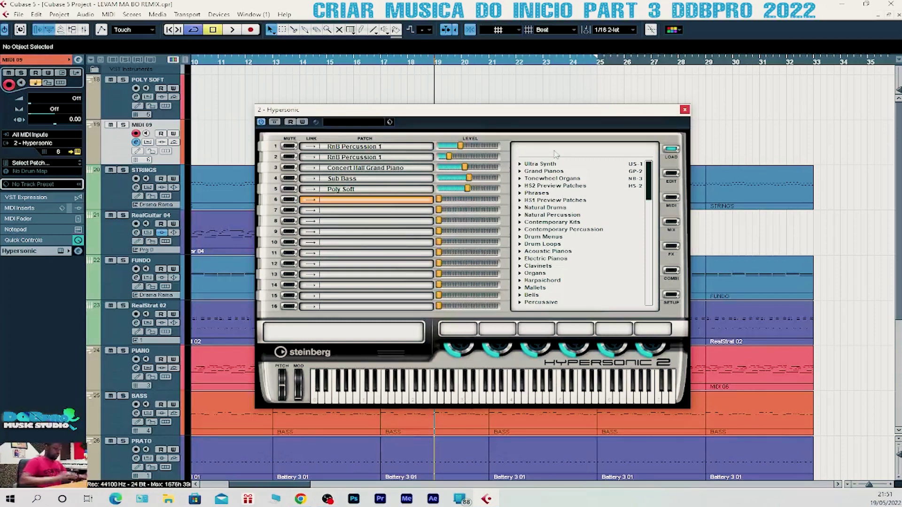
{"action": "type", "text": "ka"}
{"action": "key", "text": "BackSpace"}
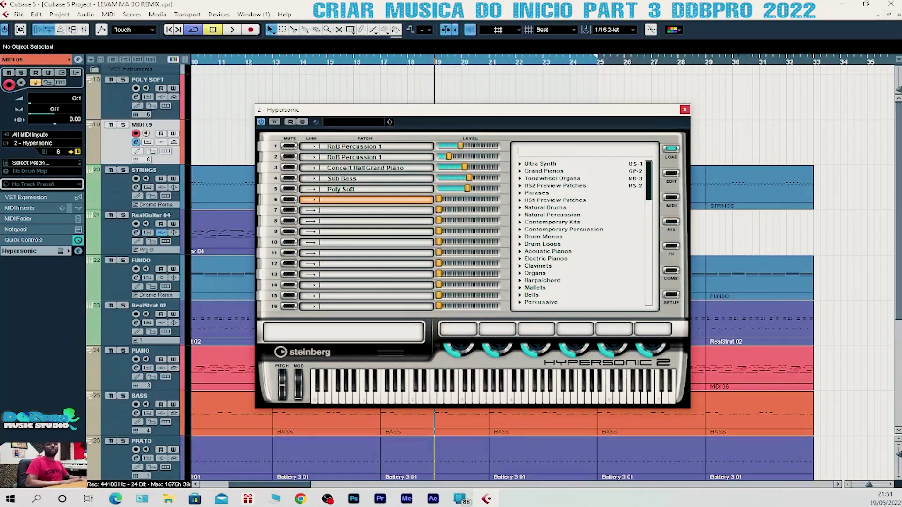
{"action": "type", "text": "k"}
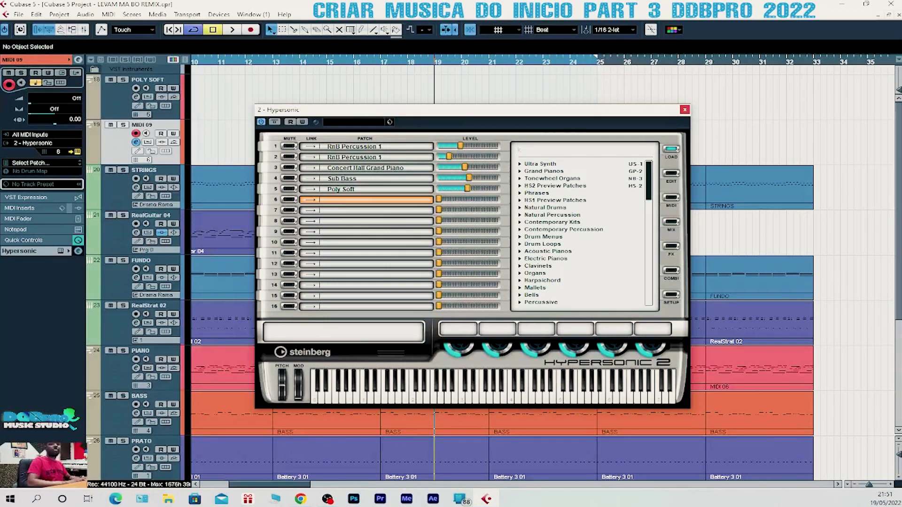
{"action": "type", "text": "a"}
{"action": "type", "text": "ngs"}
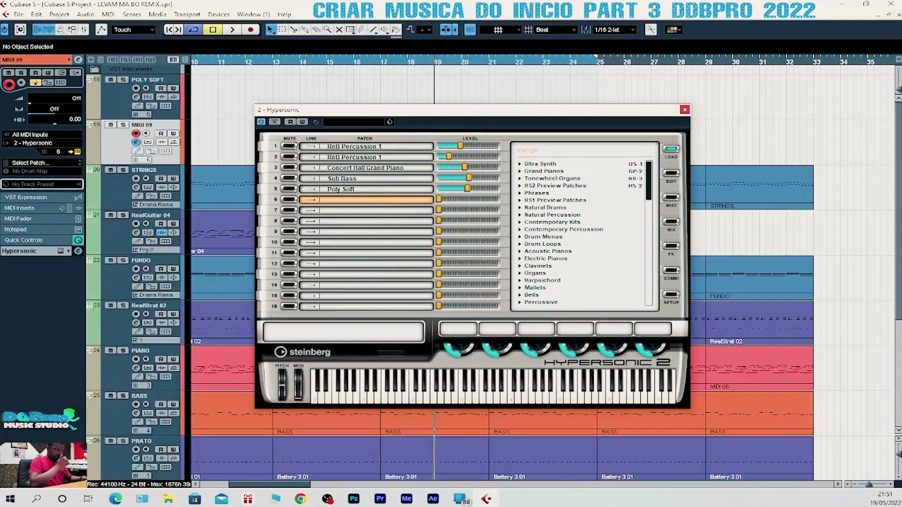
{"action": "type", "text": "r ar"}
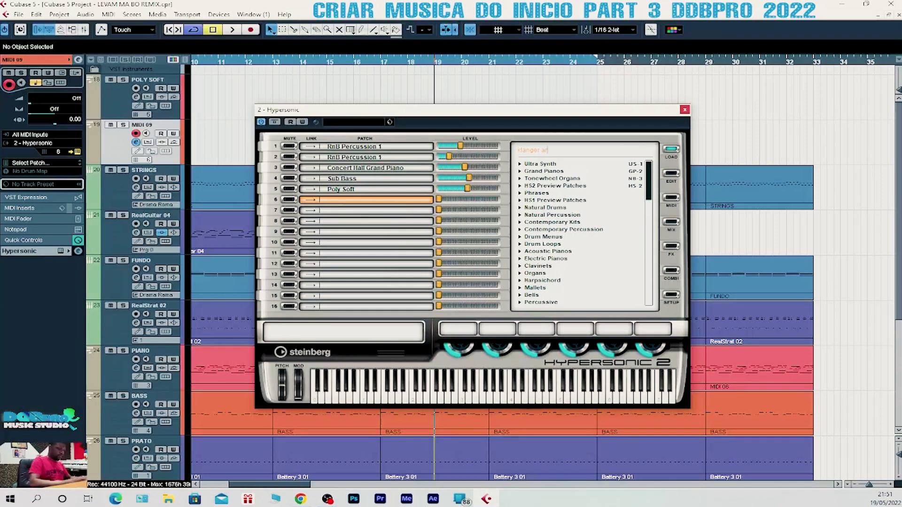
{"action": "type", "text": "pe"}
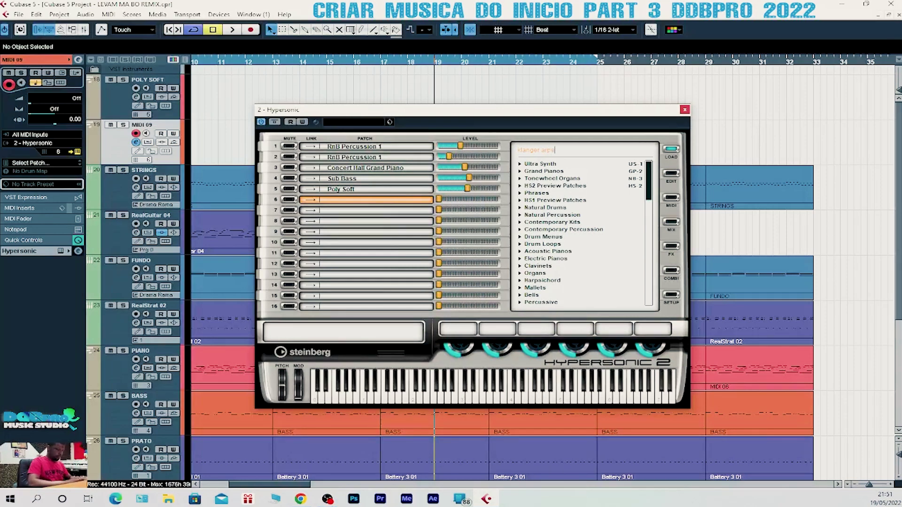
{"action": "type", "text": "ggio"}
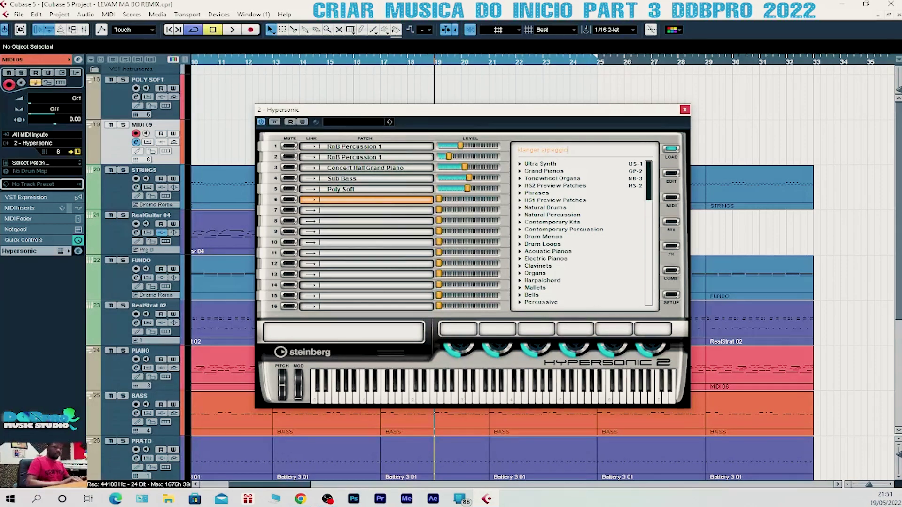
{"action": "key", "text": "Return"}
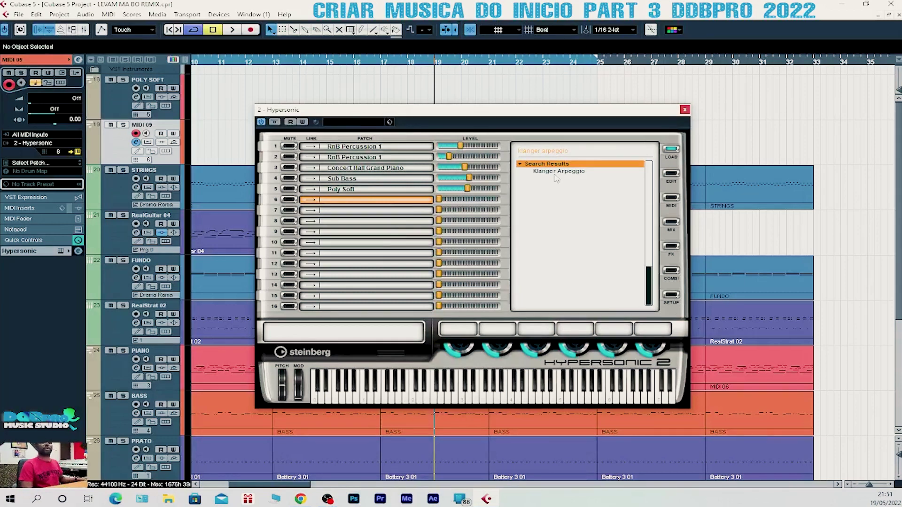
{"action": "double_click", "coordinate": [553, 172]}
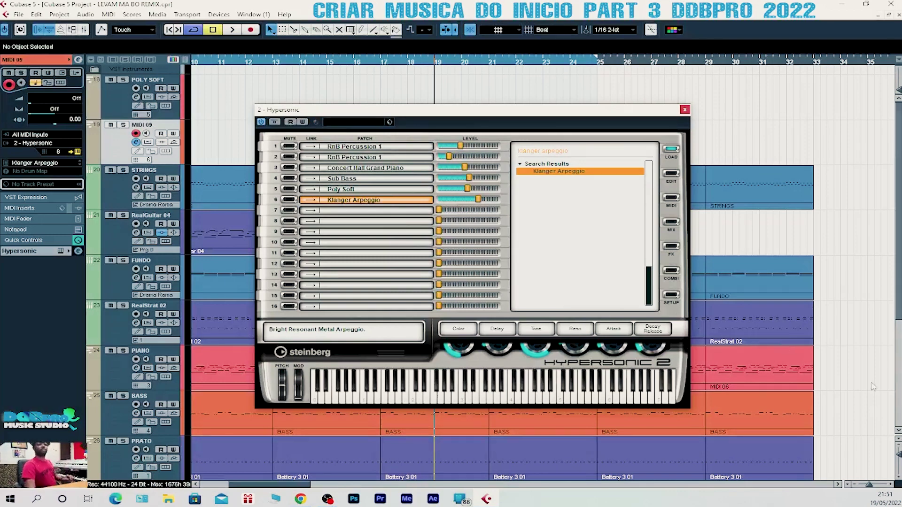
{"action": "left_click", "coordinate": [685, 109]}
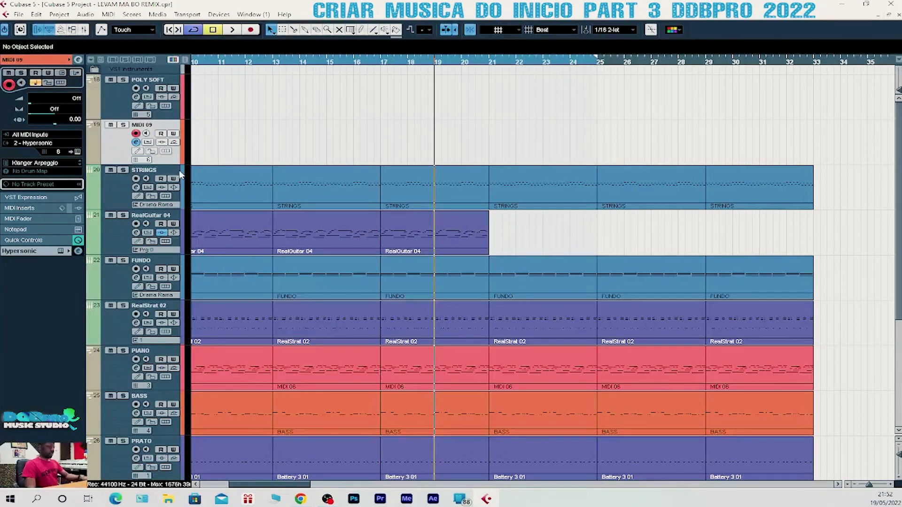
- Set MIDI 09's mixer volume to 68 and record a Klanger Arpeggio phrase from bar 19 up to bar 25
{"action": "key", "text": "F3"}
{"action": "left_click_drag", "start_coordinate": [603, 426], "coordinate": [597, 381]}
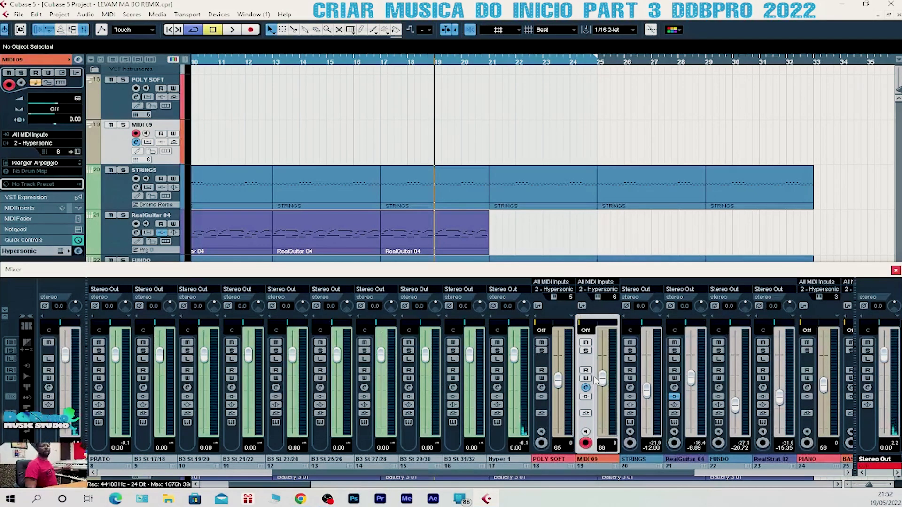
{"action": "left_click", "coordinate": [896, 271]}
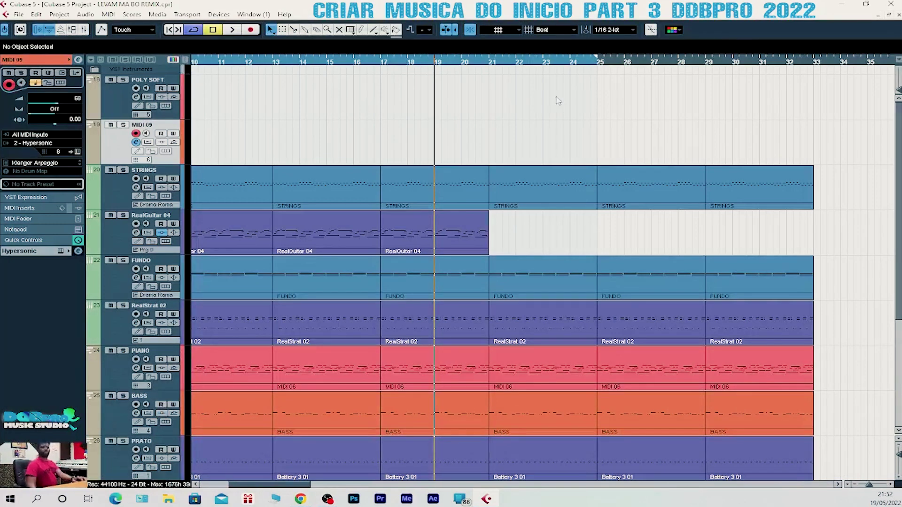
{"action": "key", "text": "KP_Multiply"}
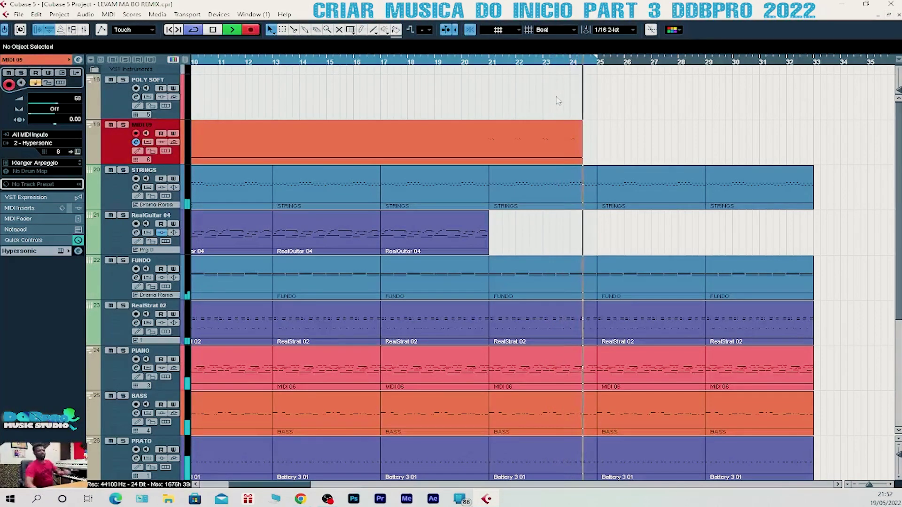
{"action": "key", "text": "space"}
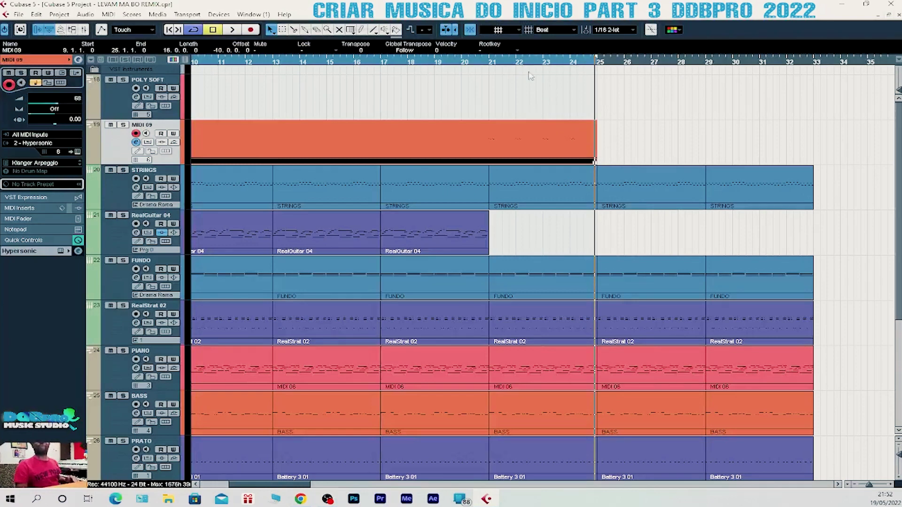
- Quantize all notes of the recorded MIDI 09 part in the Key Editor and play from bar 23 to check them
{"action": "left_click", "coordinate": [543, 61]}
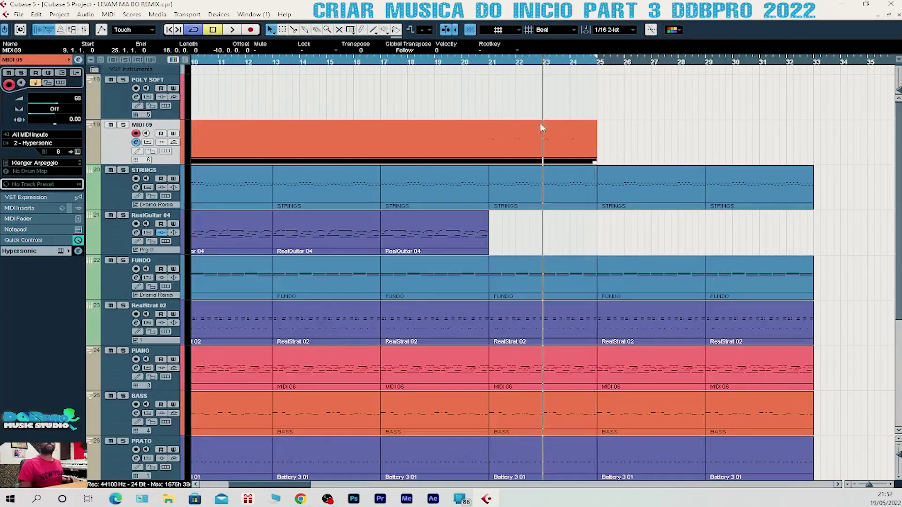
{"action": "double_click", "coordinate": [555, 147]}
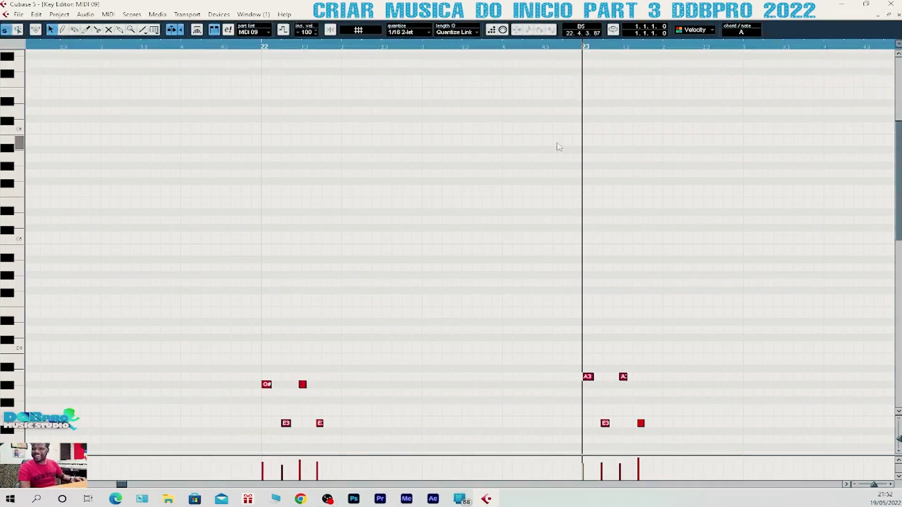
{"action": "scroll", "coordinate": [634, 210], "scroll_direction": "down", "scroll_amount": 5}
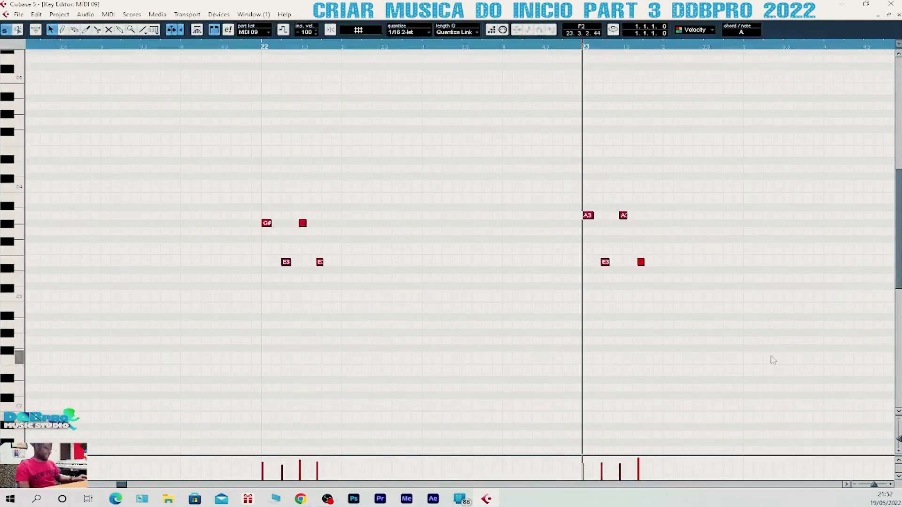
{"action": "key", "text": "ctrl+z"}
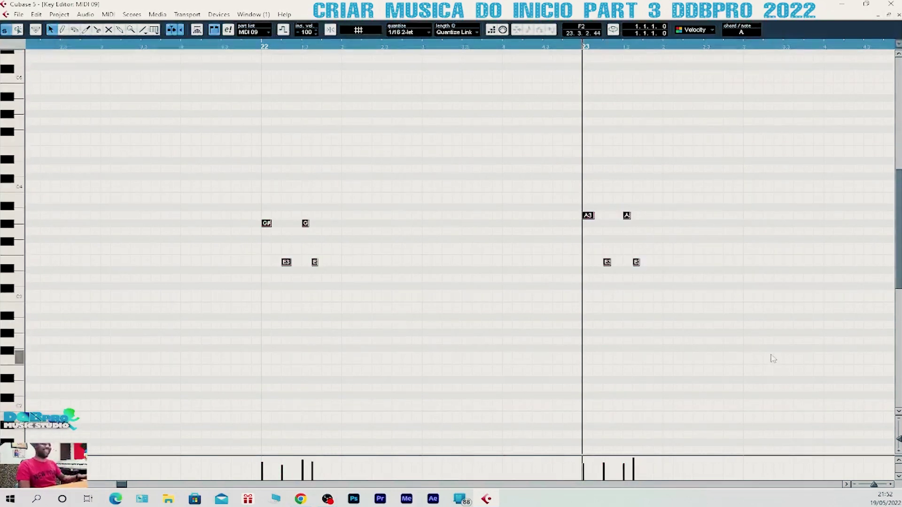
{"action": "left_click", "coordinate": [847, 485]}
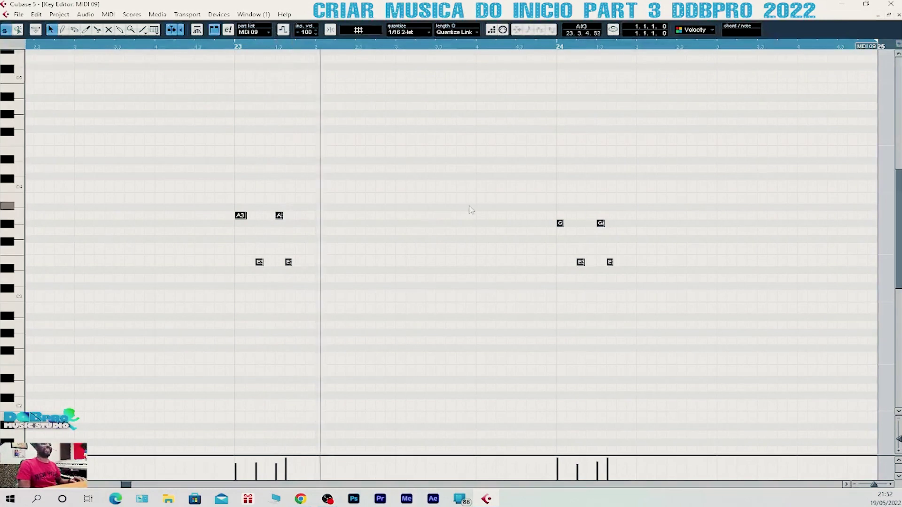
{"action": "key", "text": "space"}
{"action": "key", "text": "ctrl+a"}
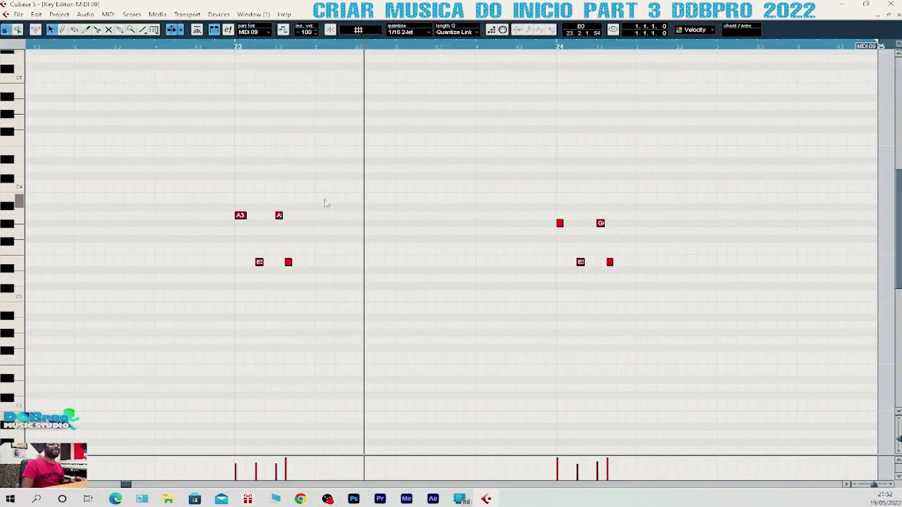
- Turn on snap and move the last E3 note of the bar 23 phrase to 23.1.4.0
{"action": "left_click", "coordinate": [295, 46]}
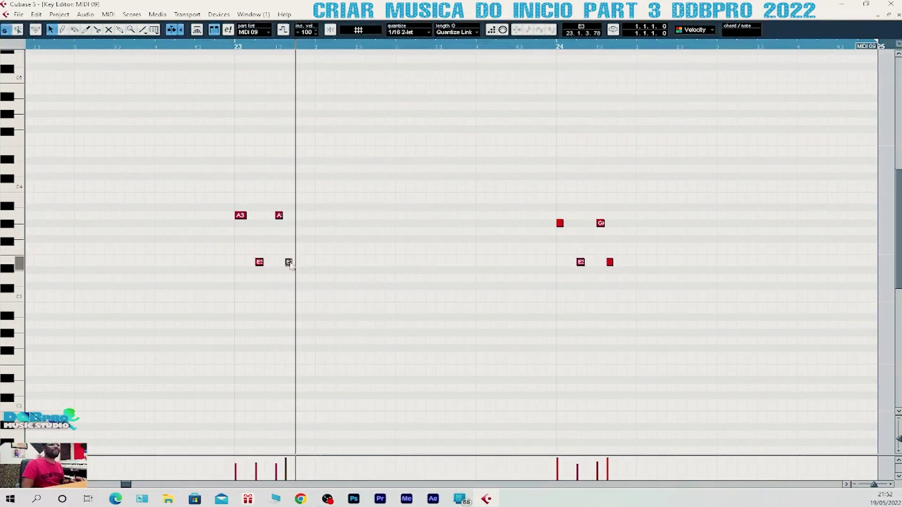
{"action": "left_click_drag", "start_coordinate": [290, 262], "coordinate": [297, 262]}
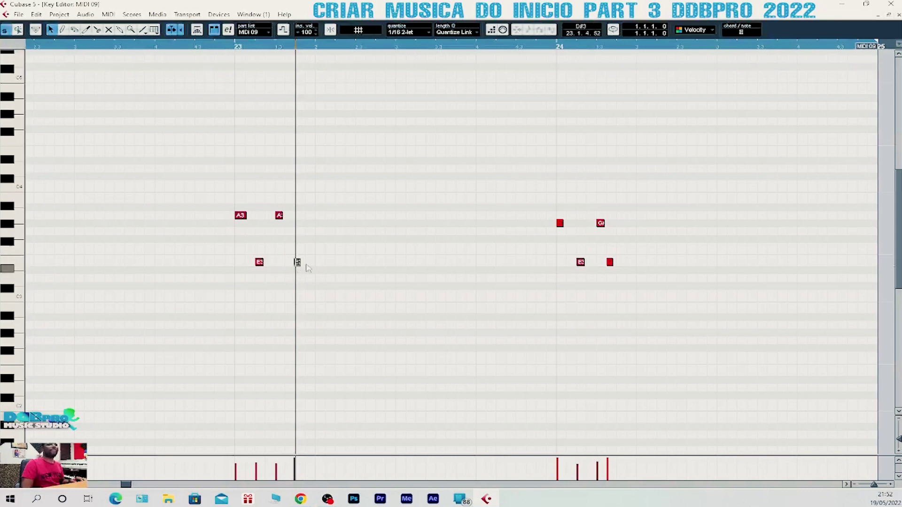
{"action": "left_click", "coordinate": [330, 29]}
{"action": "mouse_move", "coordinate": [298, 262]}
{"action": "left_mouse_down"}
{"action": "mouse_move", "coordinate": [307, 262]}
{"action": "mouse_move", "coordinate": [298, 262]}
{"action": "left_mouse_up"}
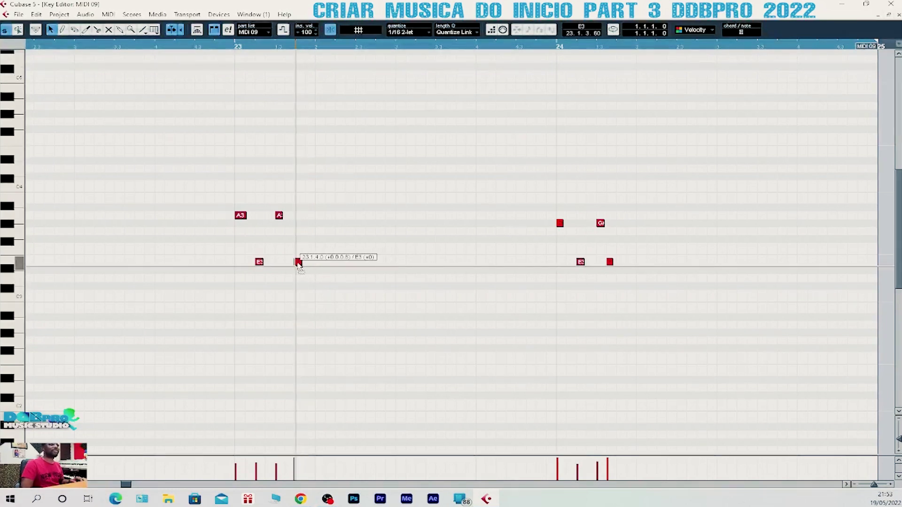
{"action": "left_click", "coordinate": [319, 243]}
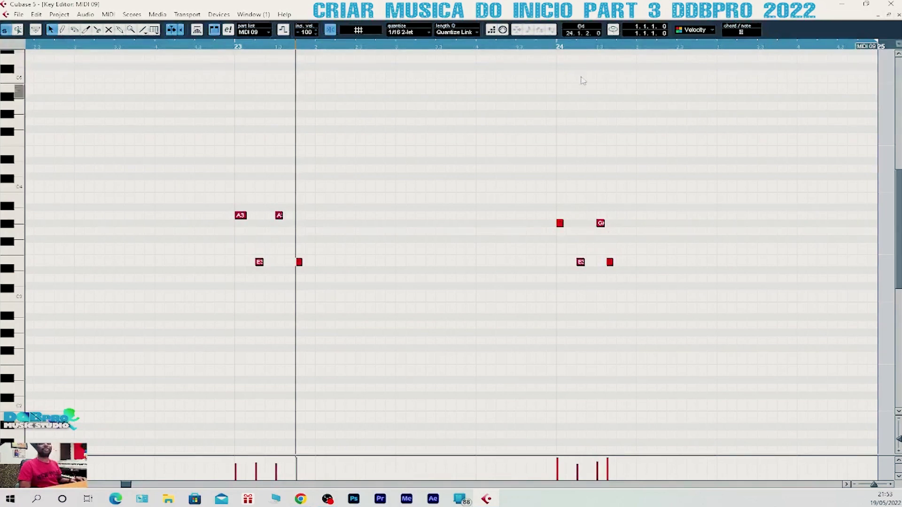
- Move the last E3 note of the bar 24 phrase to the bar's fourth sixteenth, play from bar 23 and close the Key Editor
{"action": "left_click", "coordinate": [616, 45]}
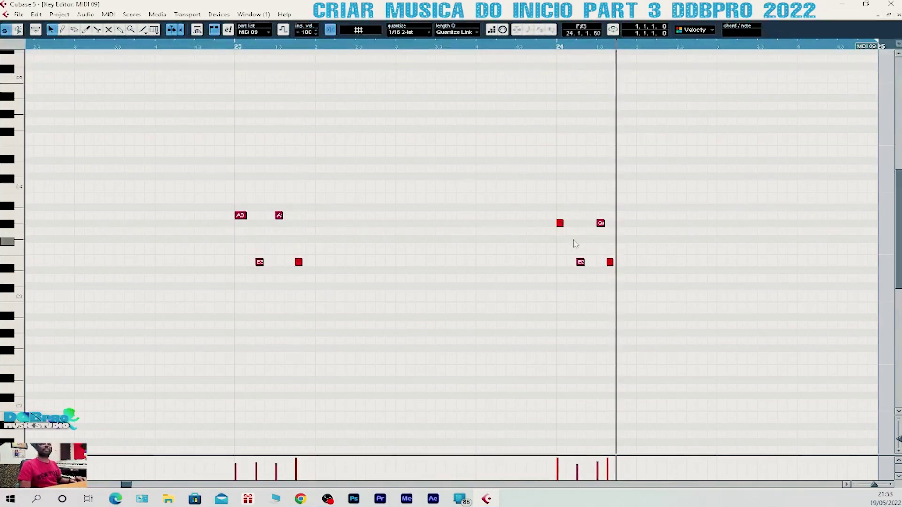
{"action": "left_click_drag", "start_coordinate": [610, 262], "coordinate": [620, 266]}
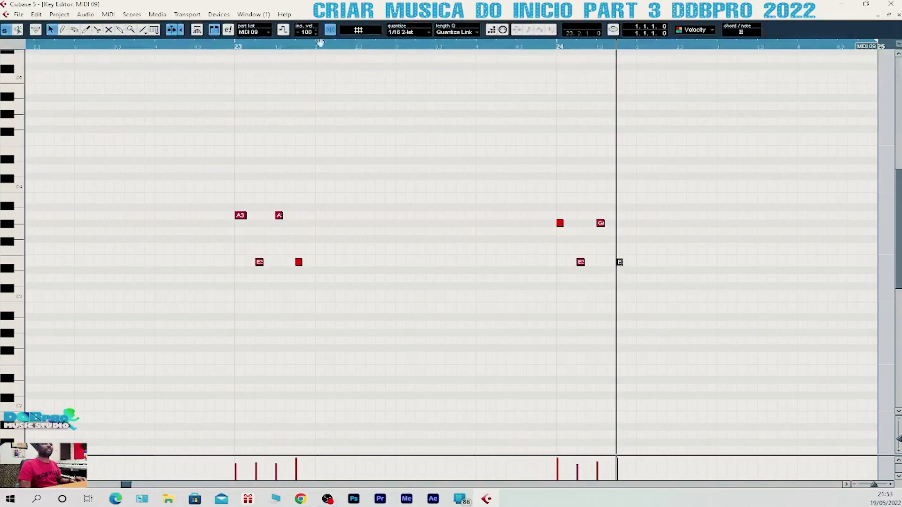
{"action": "left_click", "coordinate": [239, 47]}
{"action": "key", "text": "space"}
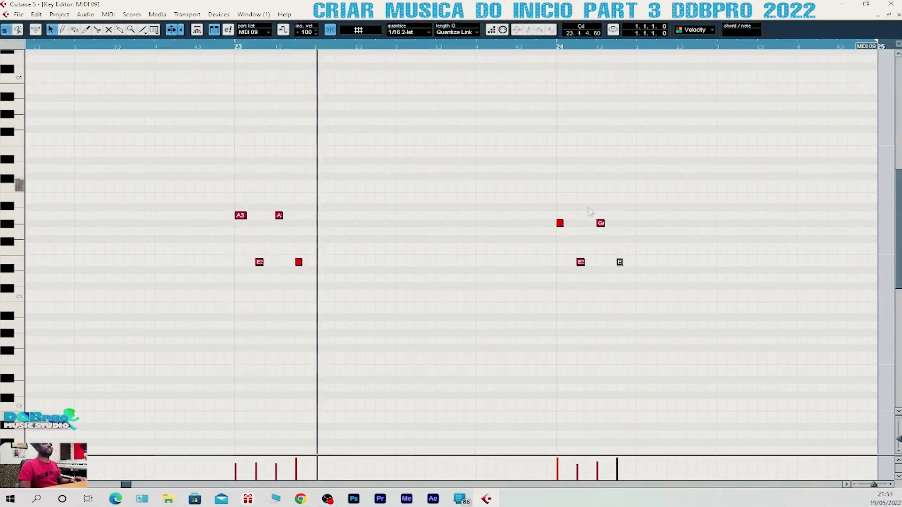
{"action": "key", "text": "space"}
{"action": "key", "text": "Escape"}
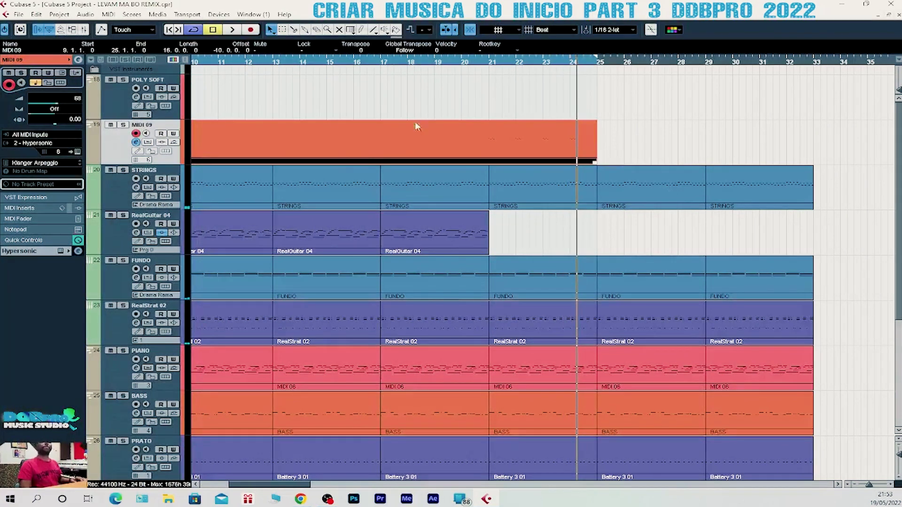
- Apply the Fixed Velocity function to the MIDI 09 part
{"action": "left_click", "coordinate": [111, 14]}
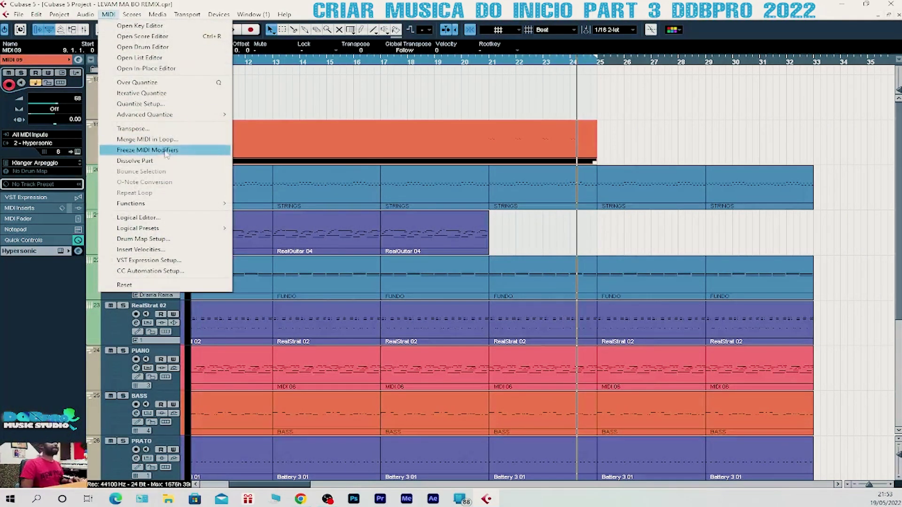
{"action": "mouse_move", "coordinate": [170, 203]}
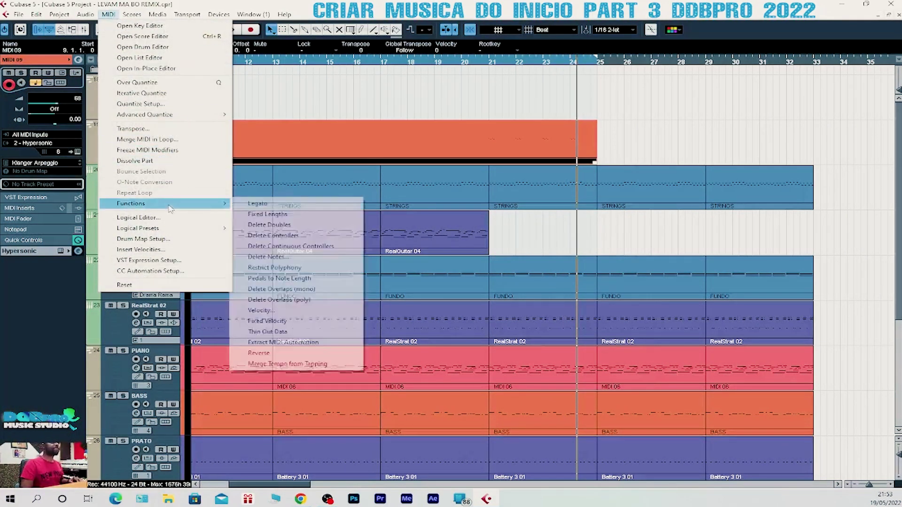
{"action": "left_click", "coordinate": [269, 321]}
- Split the MIDI 09 part at bar 23, keeping only bars 23 to 25, and move that section to start at bar 21
{"action": "right_click", "coordinate": [546, 96]}
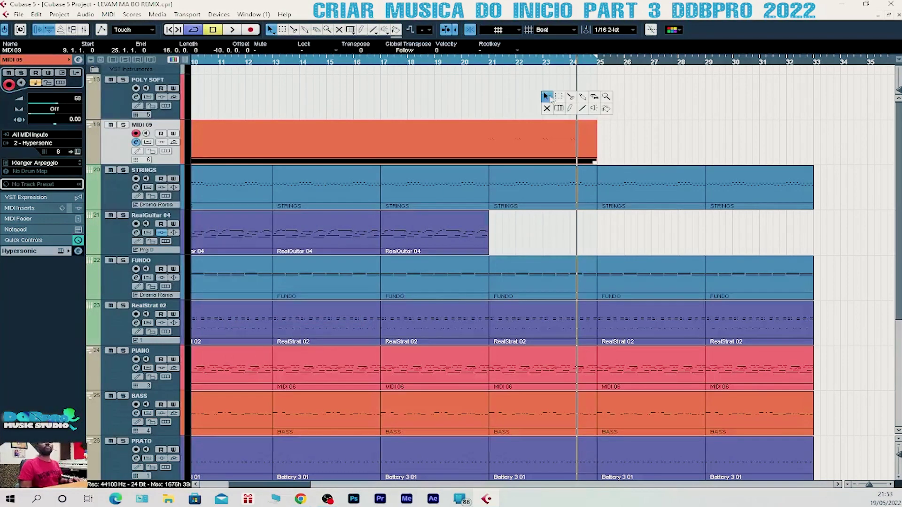
{"action": "left_click", "coordinate": [570, 97]}
{"action": "left_click", "coordinate": [544, 136]}
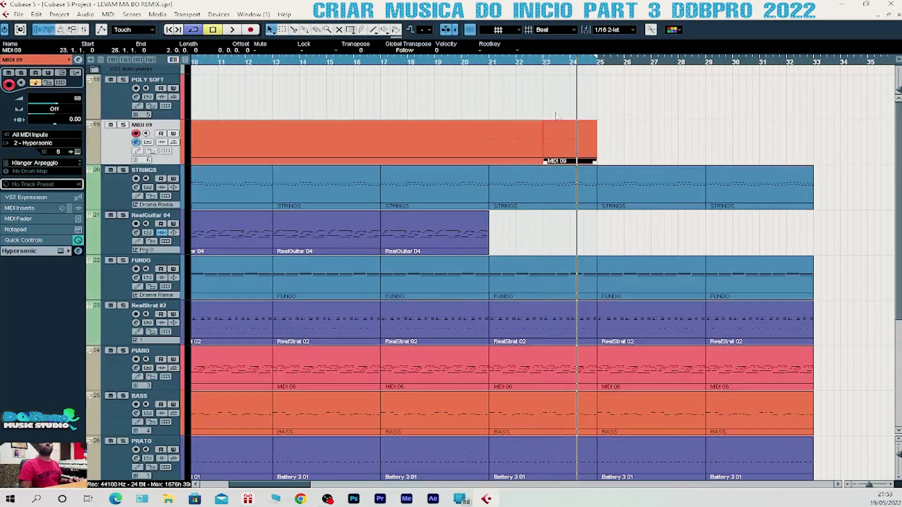
{"action": "key", "text": "Delete"}
{"action": "left_click_drag", "start_coordinate": [578, 137], "coordinate": [528, 142]}
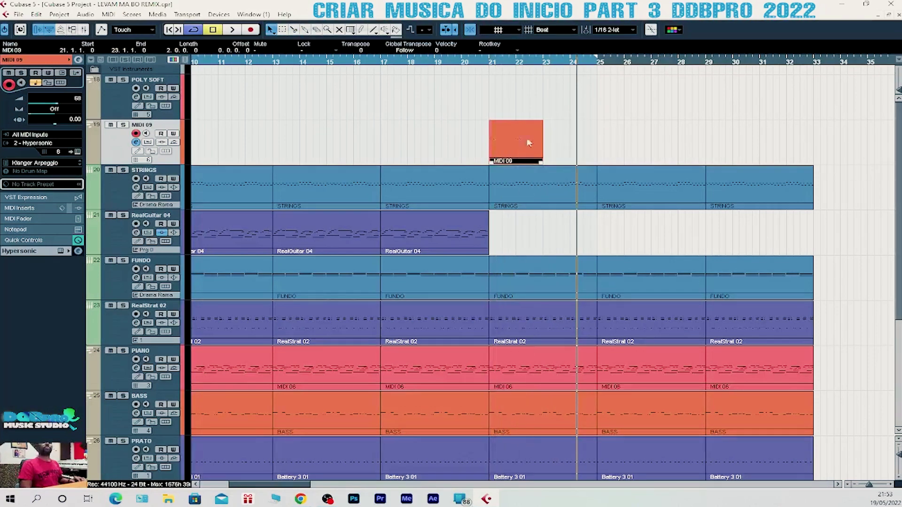
- Duplicate the two-bar MIDI 09 part at bar 23 and glue both parts into one spanning bars 21 to 25
{"action": "left_click", "coordinate": [490, 62]}
{"action": "key", "text": "ctrl+d"}
{"action": "right_click", "coordinate": [582, 125]}
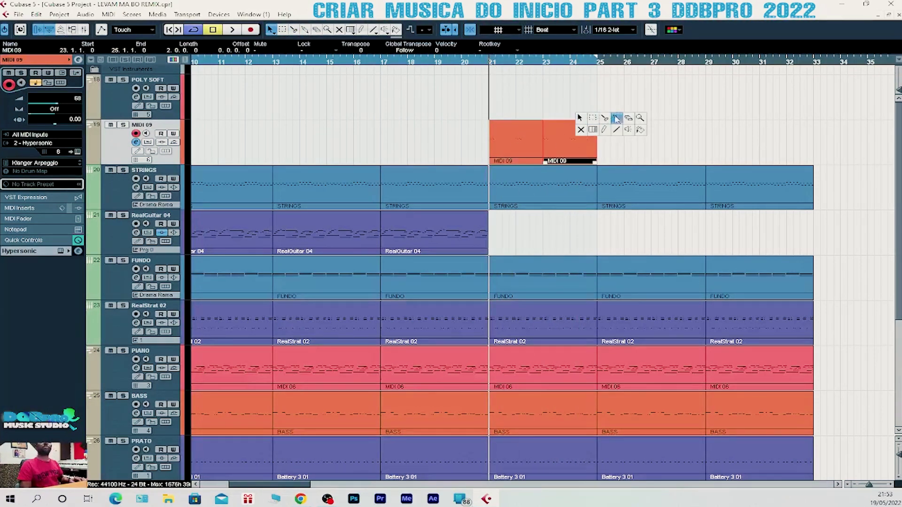
{"action": "left_click", "coordinate": [619, 120]}
{"action": "left_click", "coordinate": [545, 137]}
{"action": "right_click", "coordinate": [545, 139]}
{"action": "left_click", "coordinate": [550, 106]}
{"action": "left_click", "coordinate": [547, 142]}
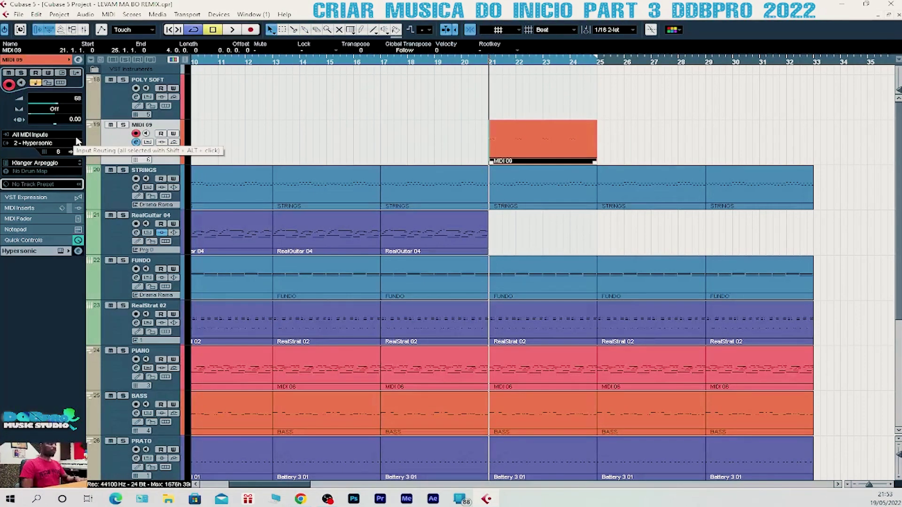
- Play the section from bar 21 with the mixer open and lower MIDI 09's volume to 62
{"action": "key", "text": "space"}
{"action": "key", "text": "space"}
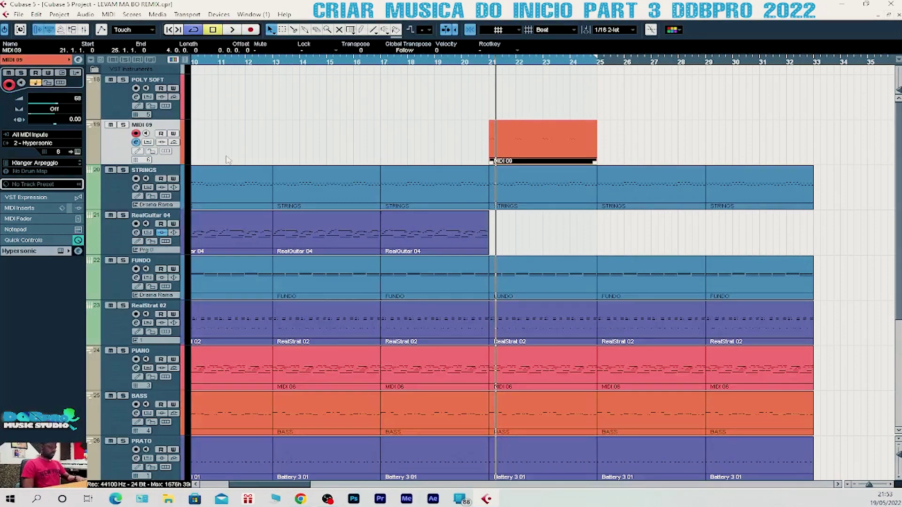
{"action": "key", "text": "F3"}
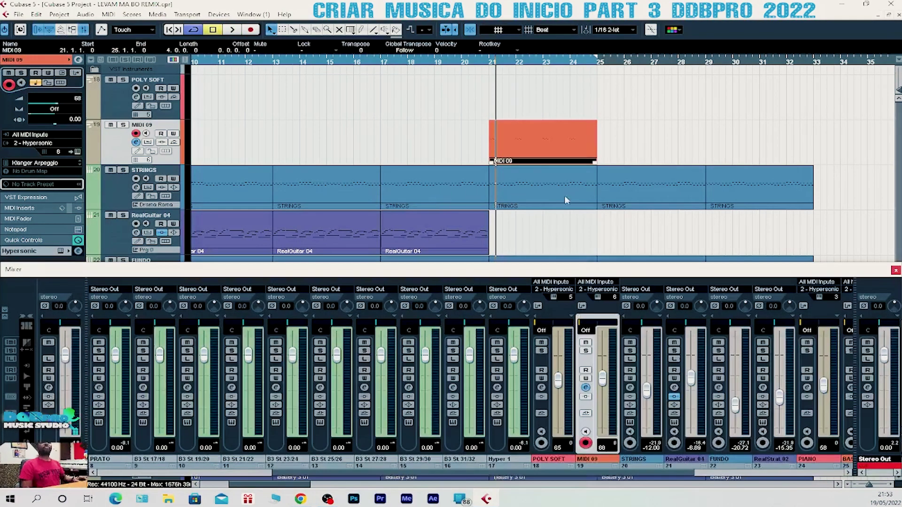
{"action": "key", "text": "space"}
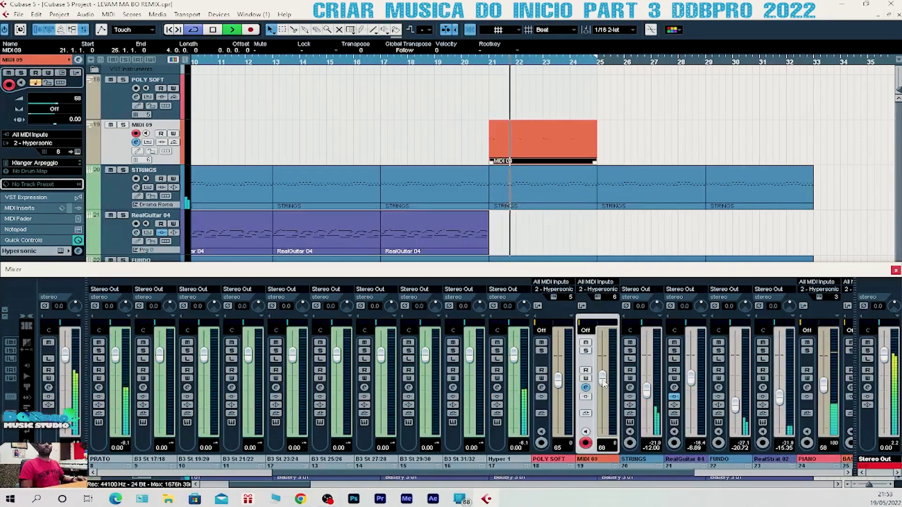
{"action": "left_click_drag", "start_coordinate": [603, 379], "coordinate": [603, 385]}
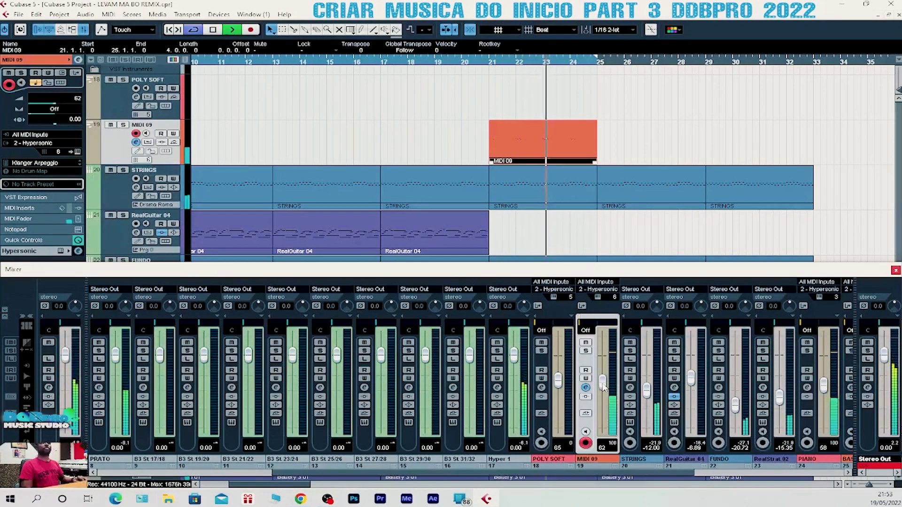
{"action": "key", "text": "space"}
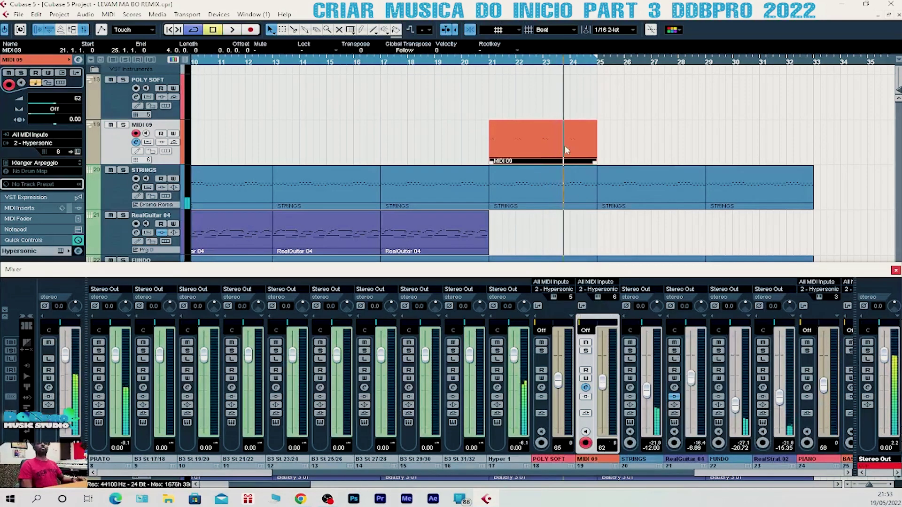
- Delete the STRINGS parts from bar 21 to bar 33
{"action": "left_click", "coordinate": [550, 194]}
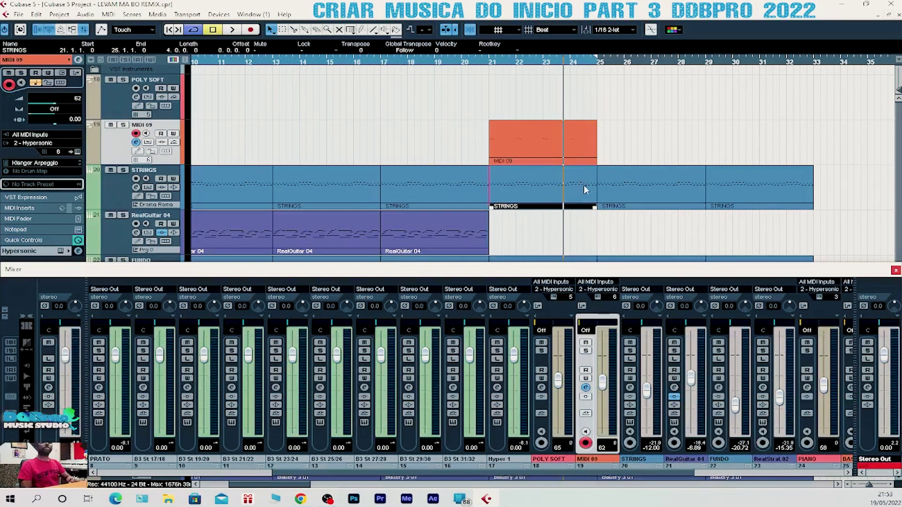
{"action": "key", "text": "Delete"}
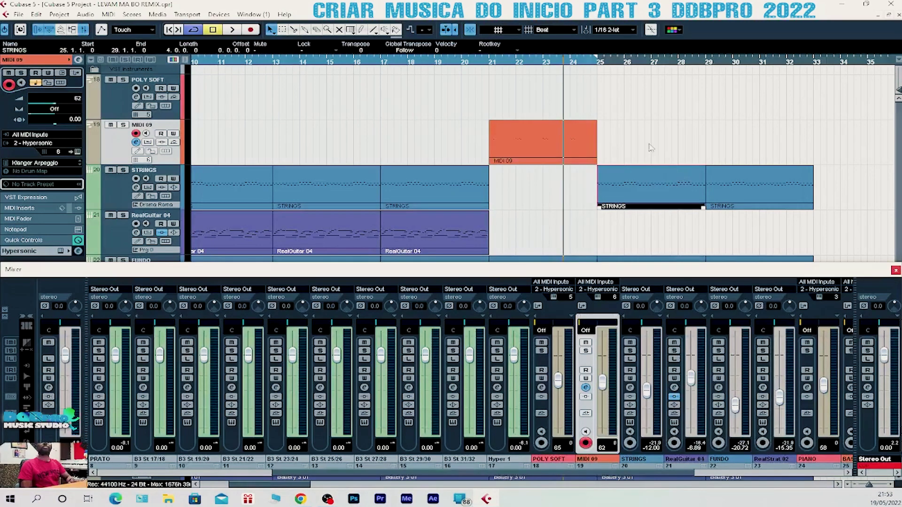
{"action": "left_click_drag", "start_coordinate": [649, 144], "coordinate": [744, 199]}
{"action": "key", "text": "Delete"}
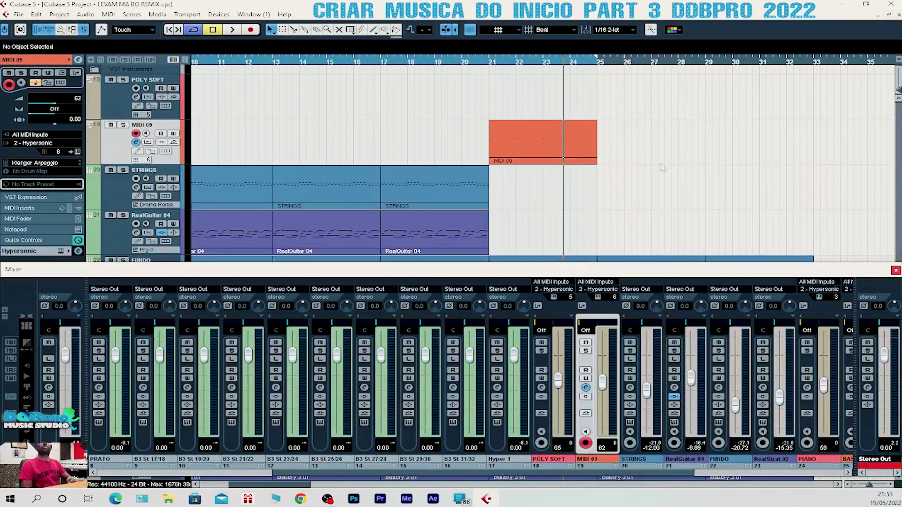
- Play from bar 21 and duplicate the four-bar MIDI 09 part until it fills bars 21 to 37
{"action": "left_click", "coordinate": [494, 62]}
{"action": "key", "text": "space"}
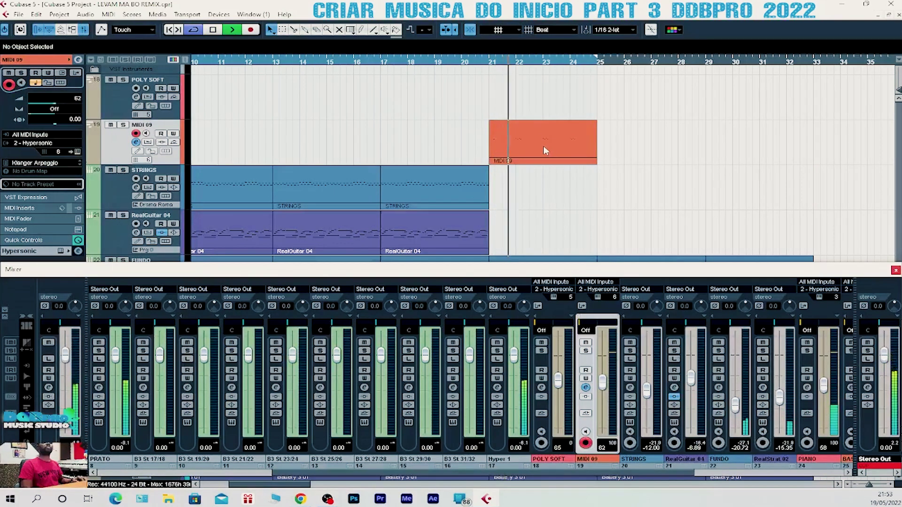
{"action": "left_click", "coordinate": [542, 149]}
{"action": "key", "text": "ctrl+d"}
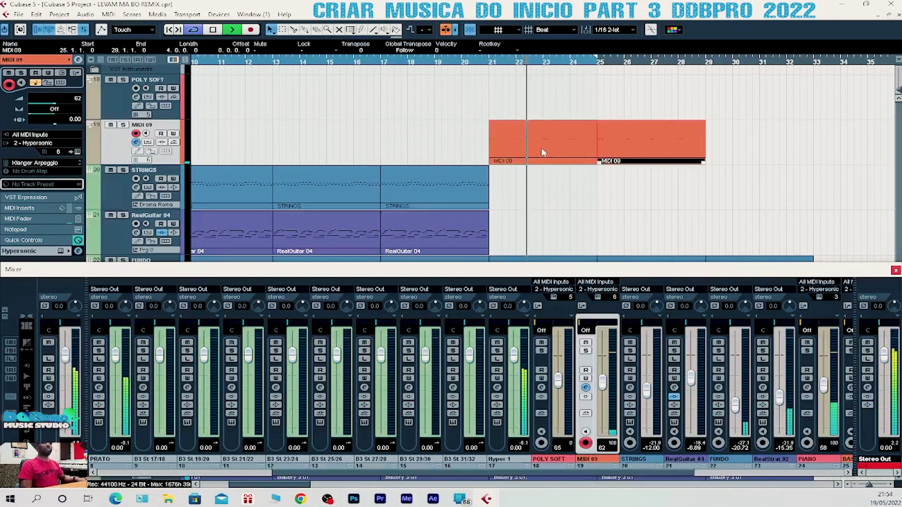
{"action": "left_click_drag", "start_coordinate": [578, 106], "coordinate": [643, 145]}
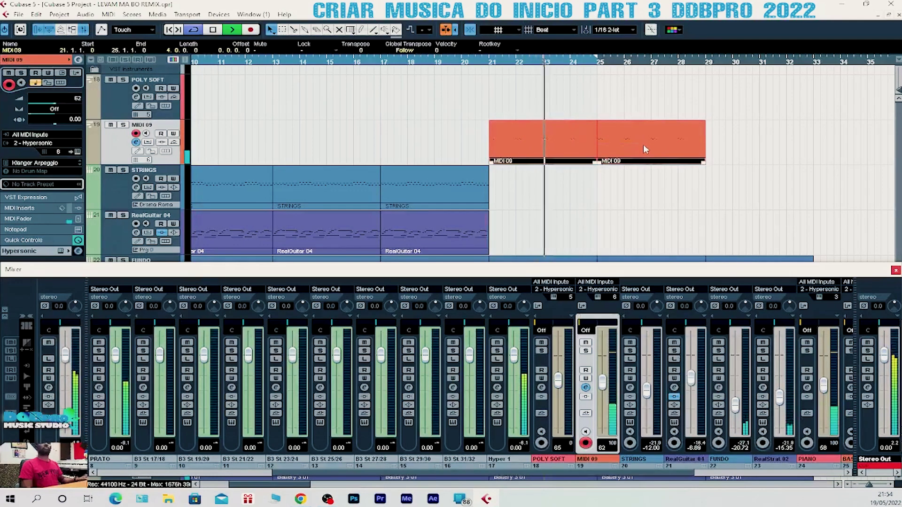
{"action": "key", "text": "ctrl+d"}
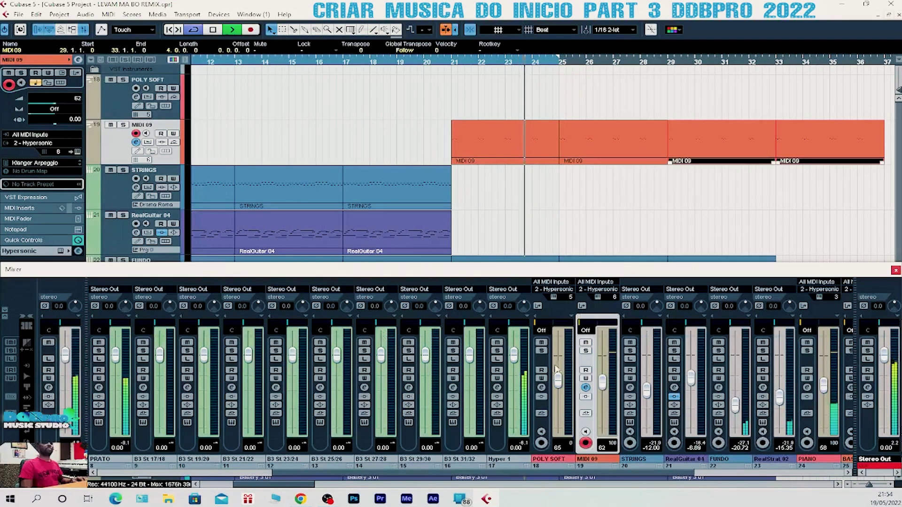
- Lower MIDI 09's volume to 59 in the mixer, close the mixer and stop playback
{"action": "scroll", "coordinate": [606, 385], "scroll_direction": "down", "scroll_amount": 1}
{"action": "scroll", "coordinate": [605, 386], "scroll_direction": "down", "scroll_amount": 2}
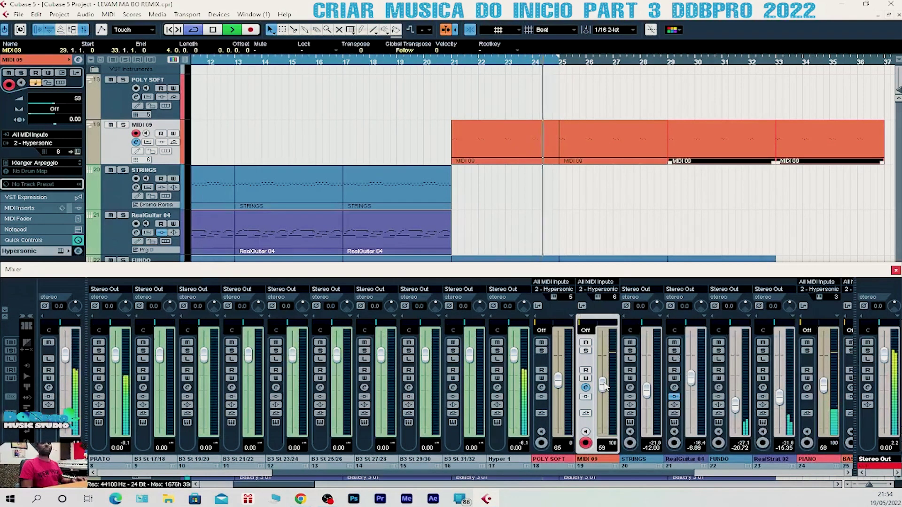
{"action": "key", "text": "F3"}
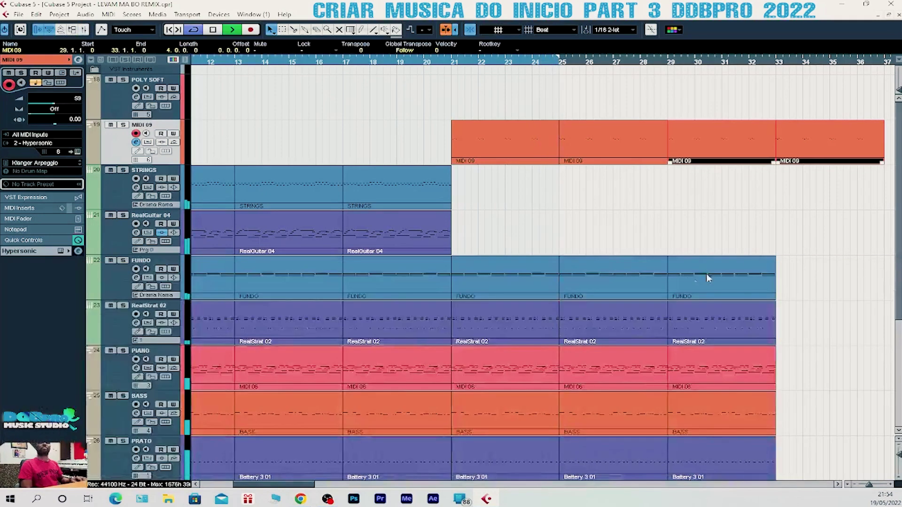
{"action": "key", "text": "space"}
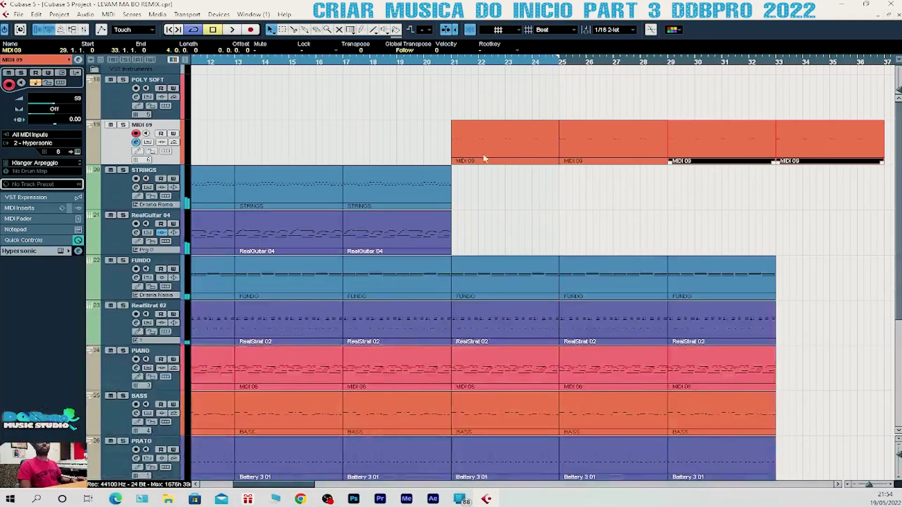
- Extend the right locator to bar 37 and duplicate the last eight bars of the FUNDO through CABASA tracks from bar 33
{"action": "left_click", "coordinate": [452, 60]}
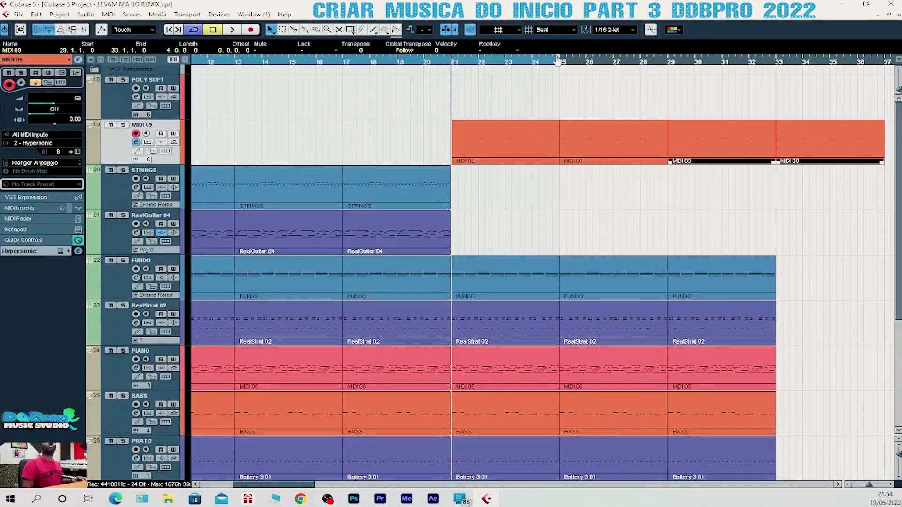
{"action": "left_click_drag", "start_coordinate": [562, 55], "coordinate": [883, 124]}
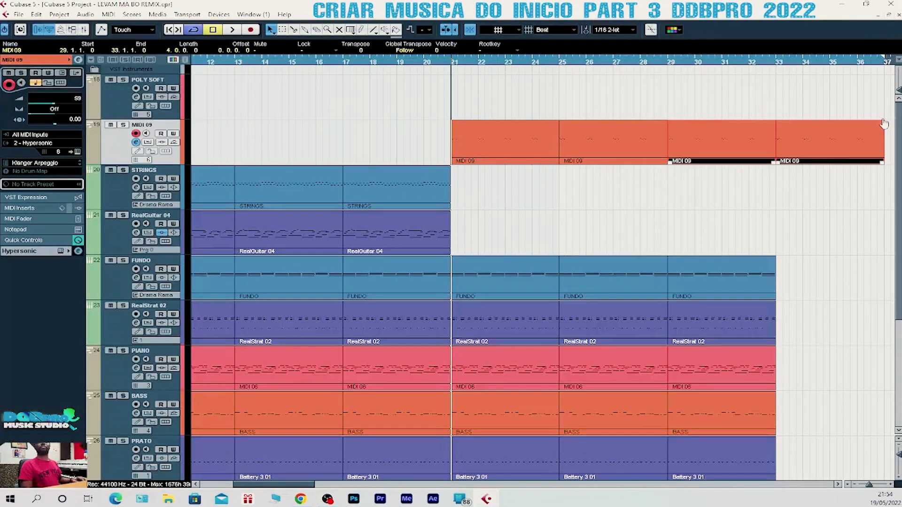
{"action": "scroll", "coordinate": [800, 272], "scroll_direction": "down", "scroll_amount": 3}
{"action": "scroll", "coordinate": [816, 242], "scroll_direction": "up", "scroll_amount": 4}
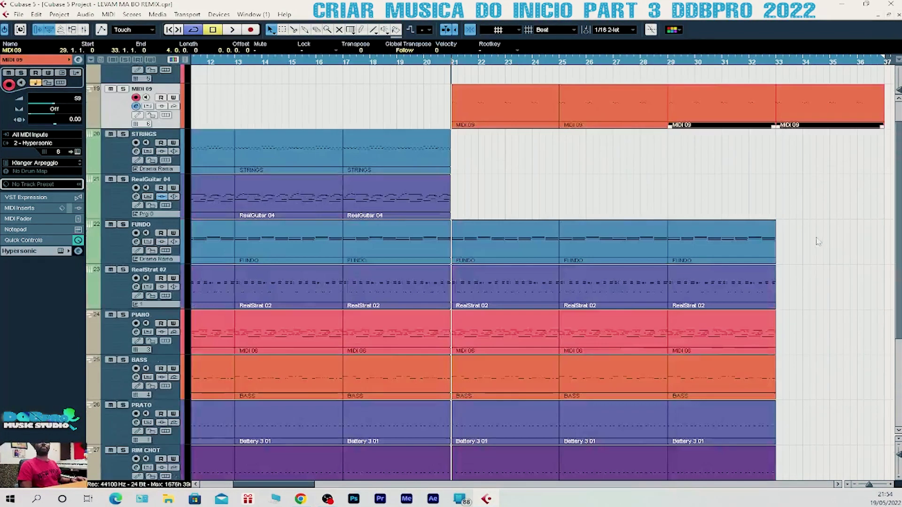
{"action": "left_click_drag", "start_coordinate": [815, 231], "coordinate": [638, 403]}
{"action": "key", "text": "ctrl+d"}
{"action": "scroll", "coordinate": [705, 306], "scroll_direction": "up", "scroll_amount": 4}
{"action": "scroll", "coordinate": [731, 269], "scroll_direction": "right", "scroll_amount": 4}
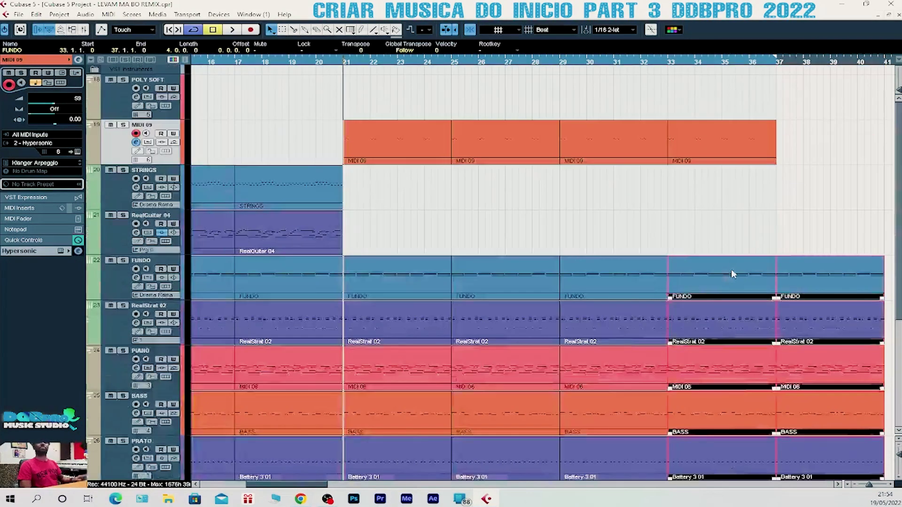
- Delete the duplicated parts between bars 37 and 41 on the FUNDO through CABASA tracks
{"action": "left_click_drag", "start_coordinate": [831, 231], "coordinate": [867, 472]}
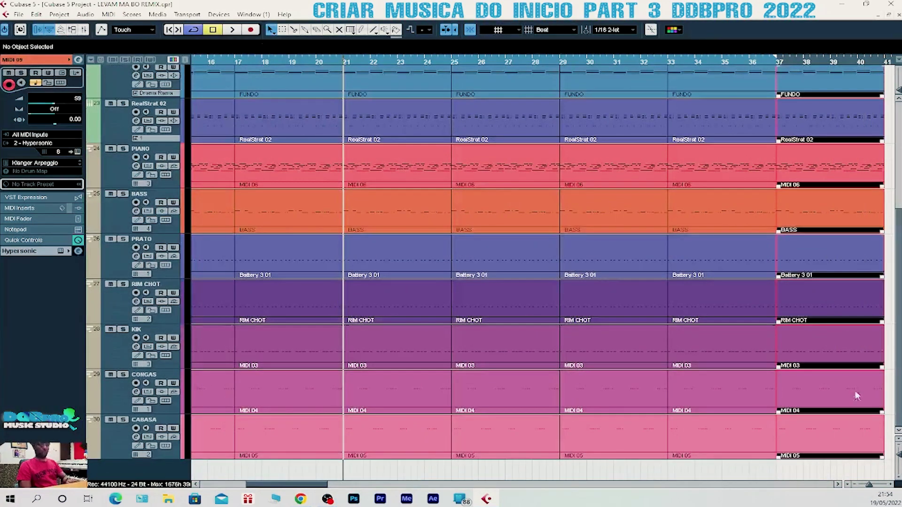
{"action": "key", "text": "Delete"}
{"action": "scroll", "coordinate": [568, 203], "scroll_direction": "up", "scroll_amount": 4}
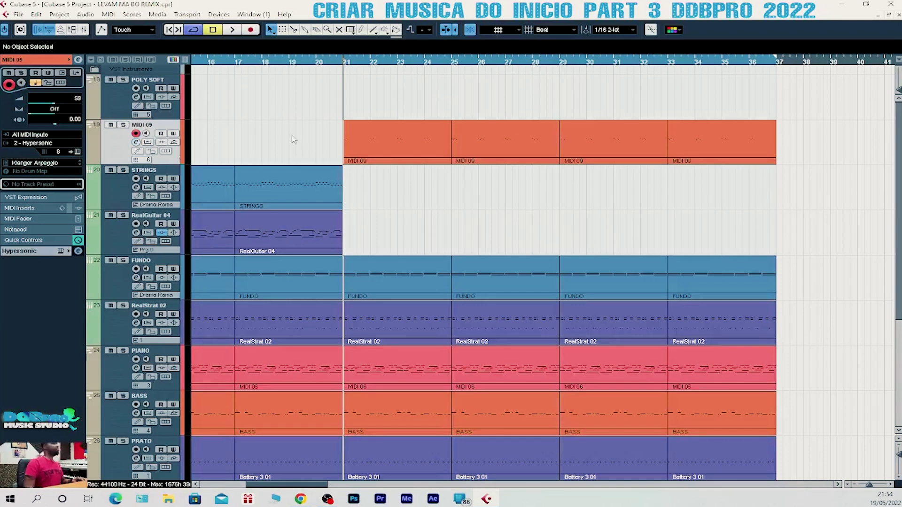
- Play the extended arrangement from bar 21 to check it and return the cursor to bar 21
{"action": "key", "text": "space"}
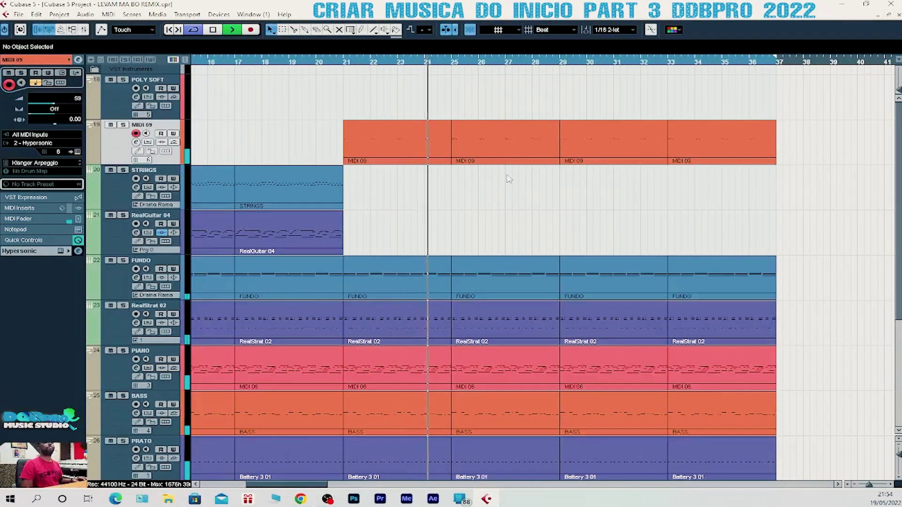
{"action": "key", "text": "space"}
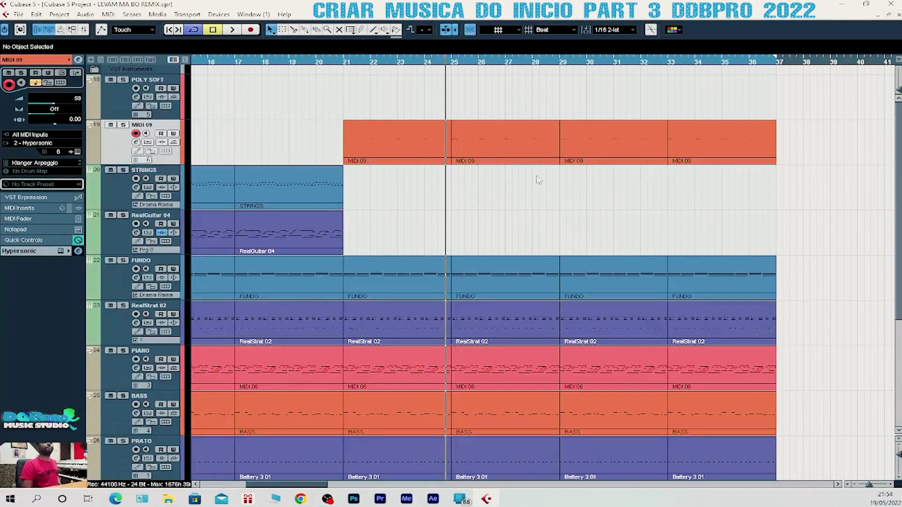
{"action": "left_click", "coordinate": [345, 63]}
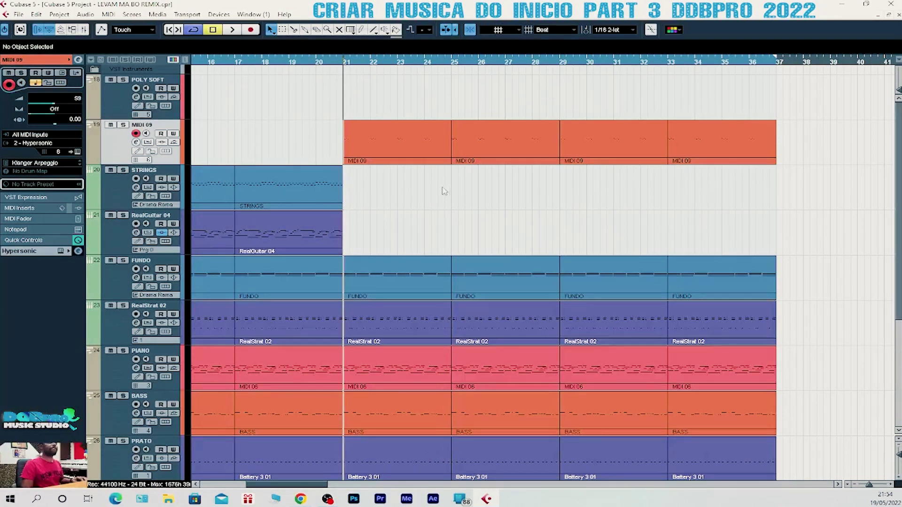
- Rename the MIDI 09 track as KLANGER ARPEGGIO
{"action": "double_click", "coordinate": [149, 126]}
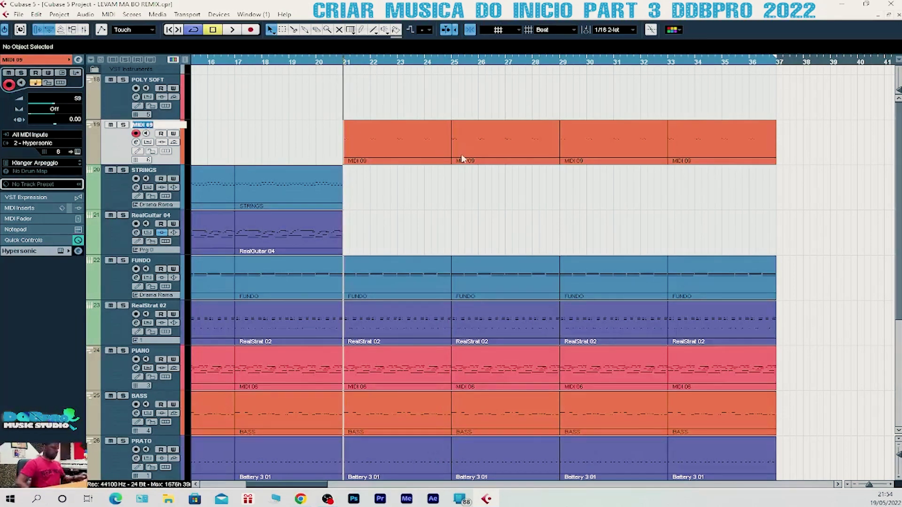
{"action": "type", "text": "arpa"}
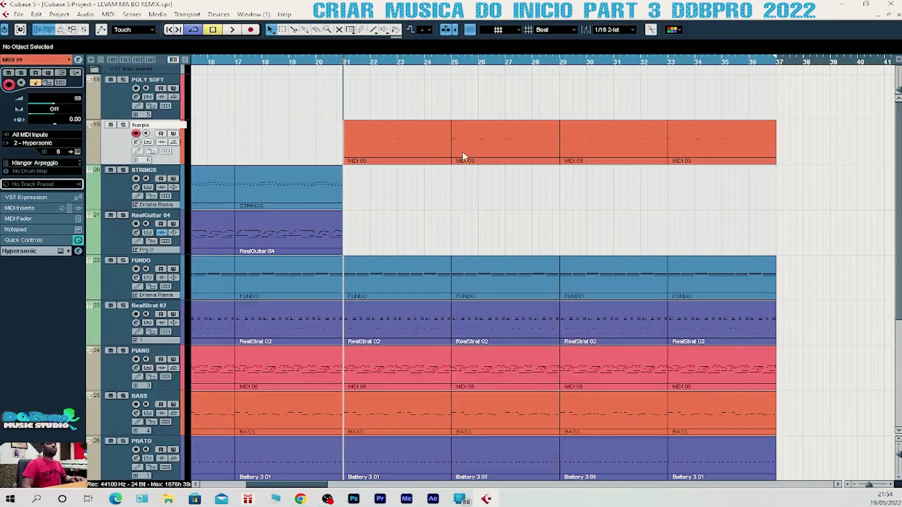
{"action": "key", "text": "BackSpace"}
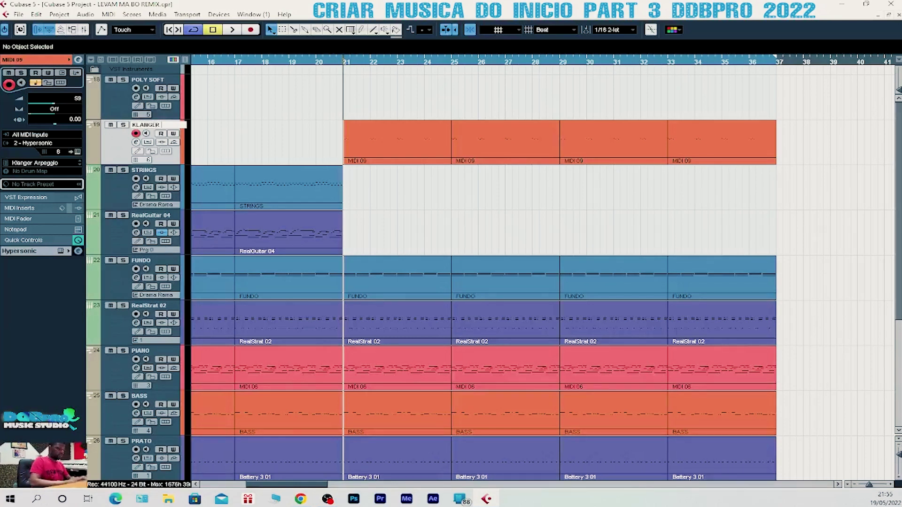
{"action": "type", "text": "L"}
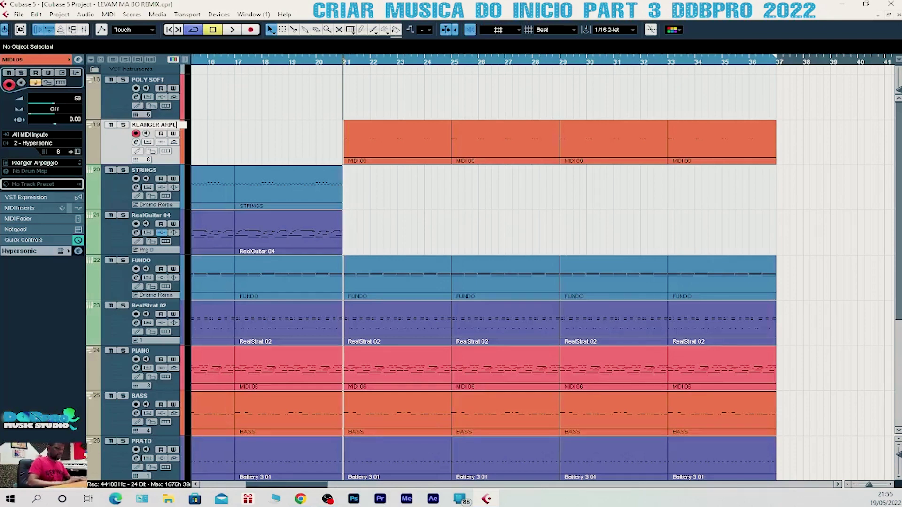
{"action": "type", "text": "GGIO"}
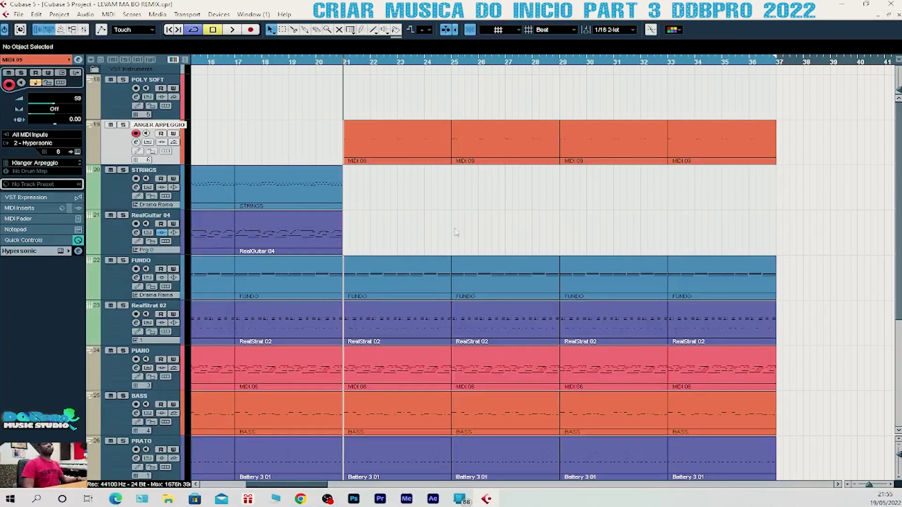
{"action": "key", "text": "Return"}
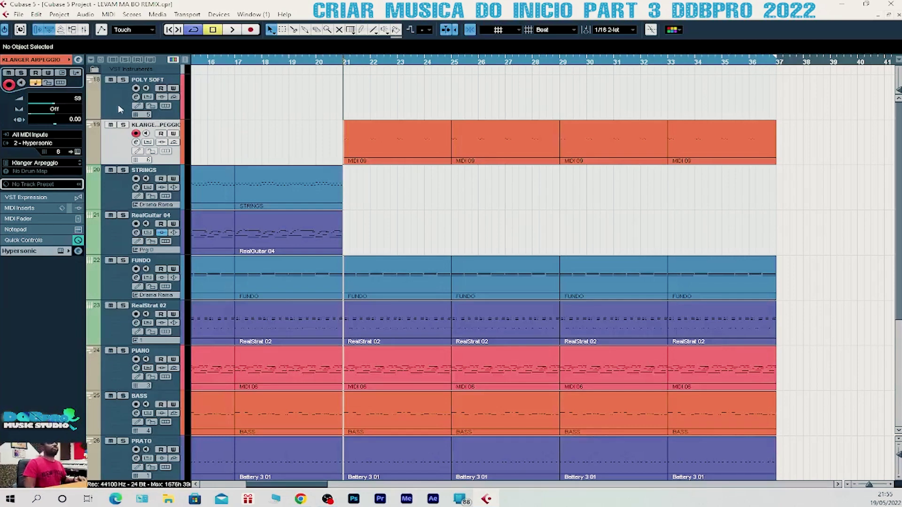
- Add a MIDI track below KLANGER ARPEGGIO, using Hypersonic on MIDI channel 7
{"action": "right_click", "coordinate": [114, 144]}
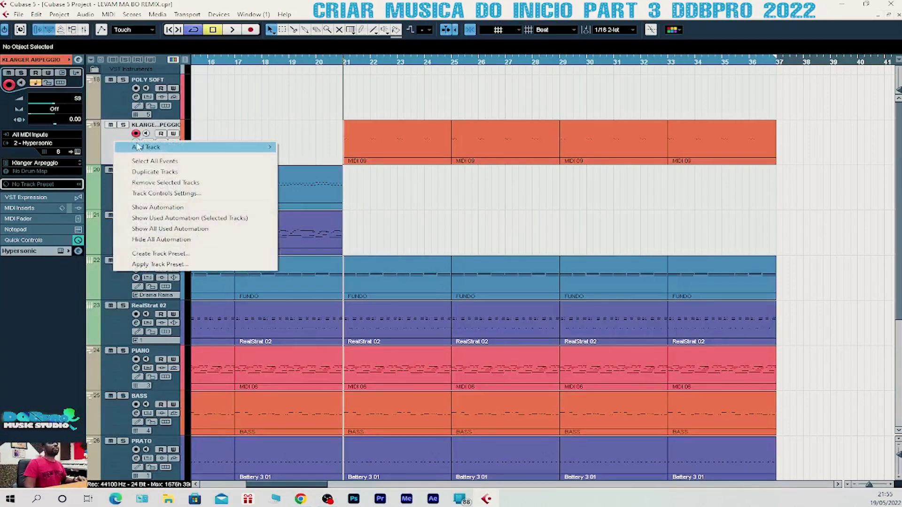
{"action": "mouse_move", "coordinate": [196, 149]}
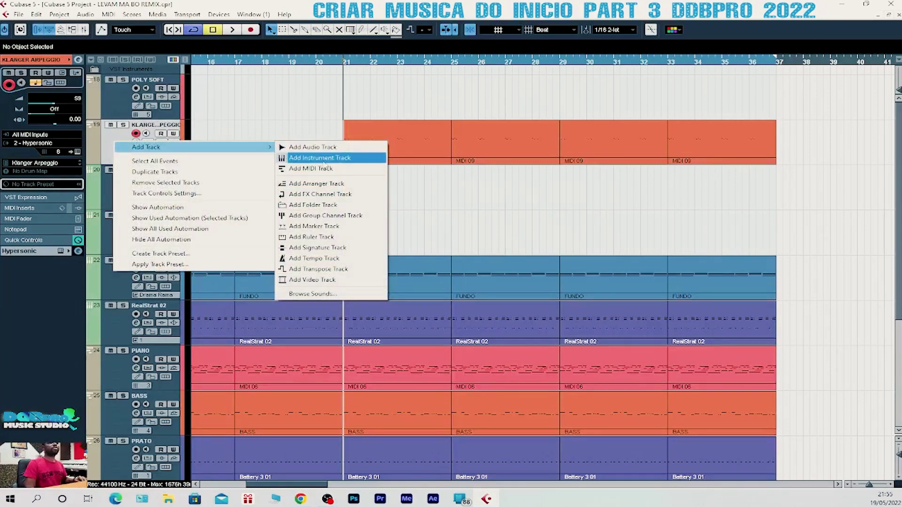
{"action": "left_click", "coordinate": [346, 169]}
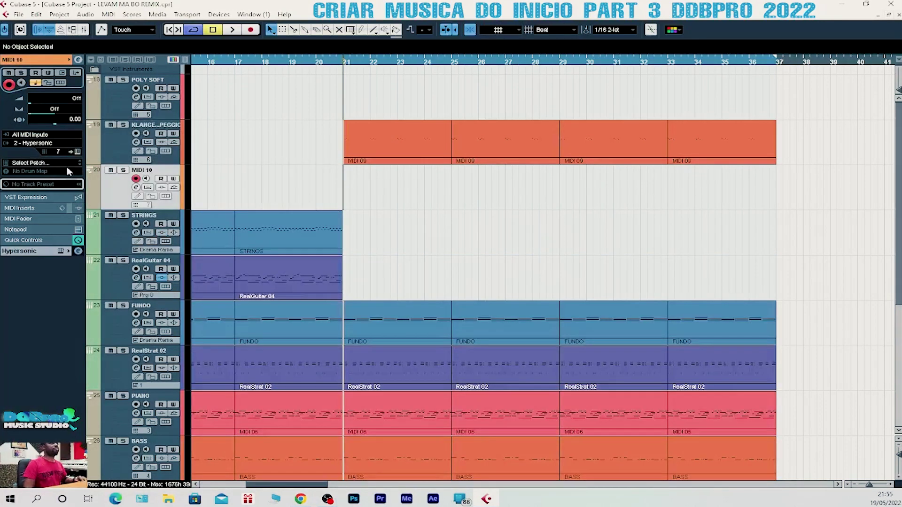
{"action": "left_click", "coordinate": [55, 153]}
{"action": "left_click", "coordinate": [78, 184]}
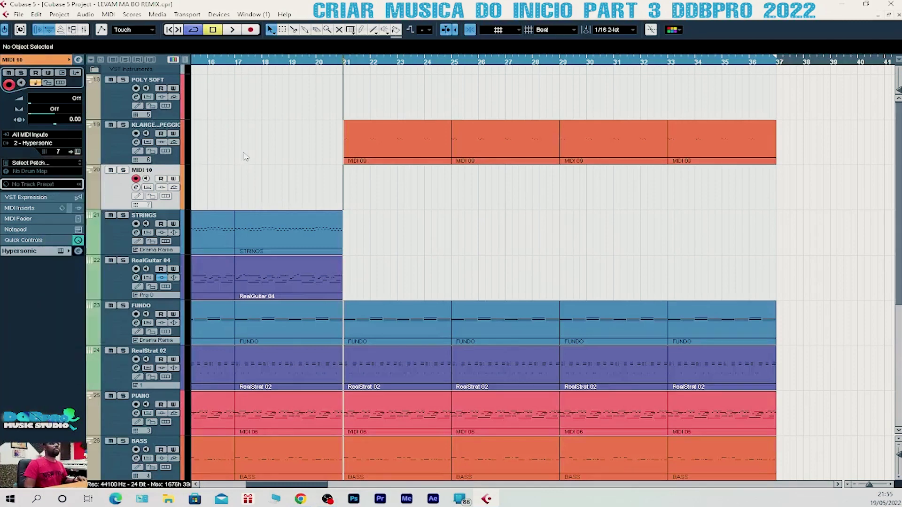
- Search Hypersonic for "stryngi", load Stryngi Arpeggio into slot 7 and close the instrument
{"action": "left_click", "coordinate": [78, 152]}
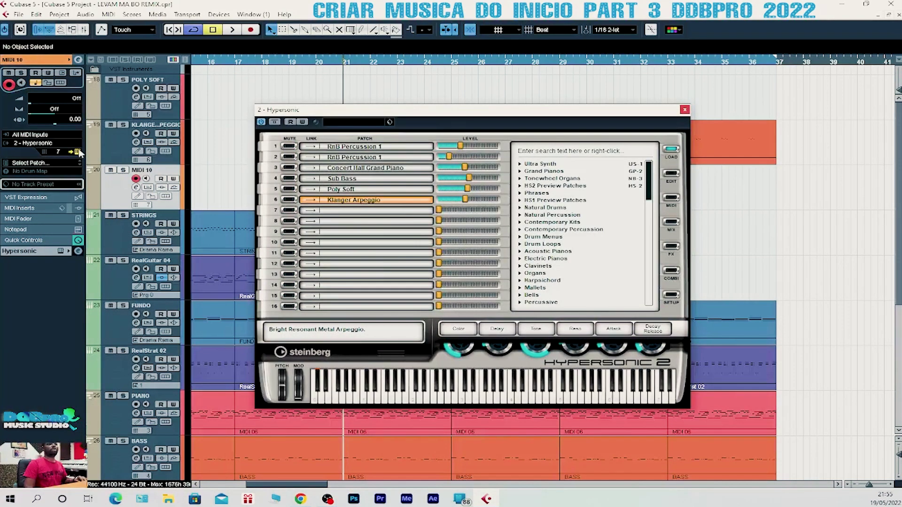
{"action": "left_click", "coordinate": [372, 212]}
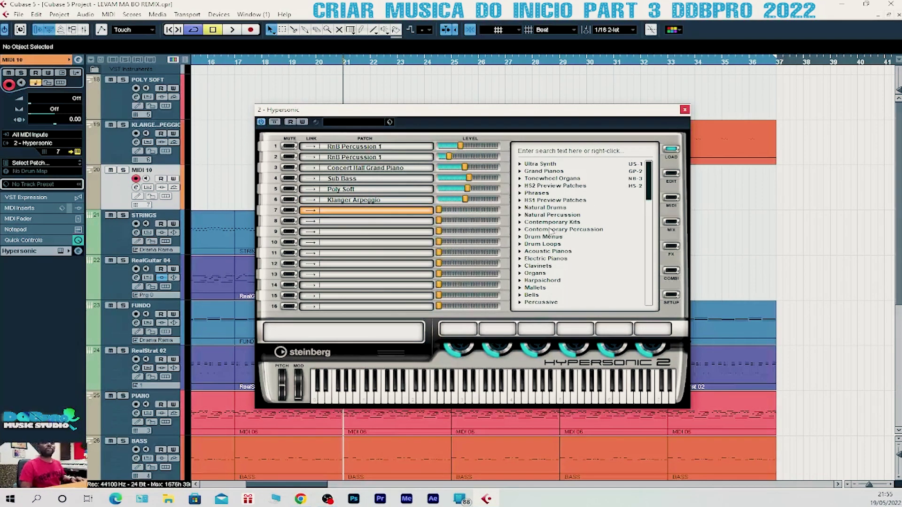
{"action": "left_click", "coordinate": [570, 153]}
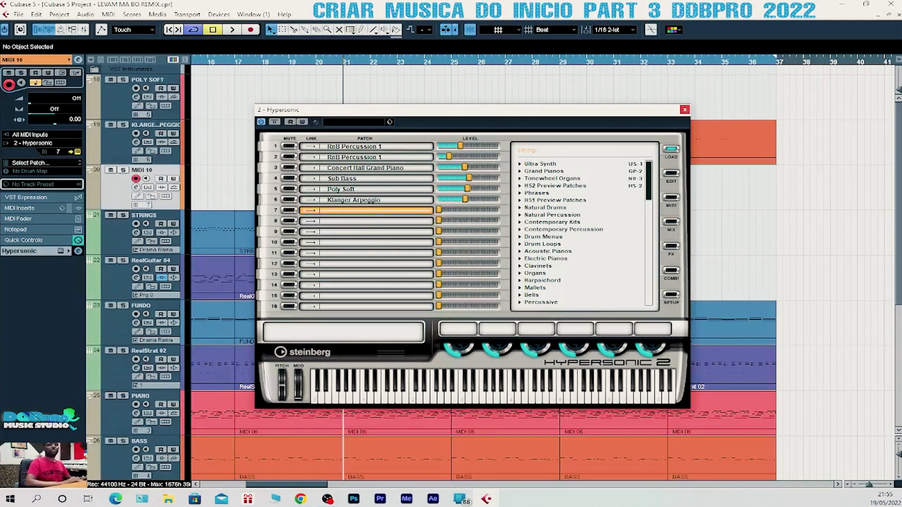
{"action": "key", "text": "Return"}
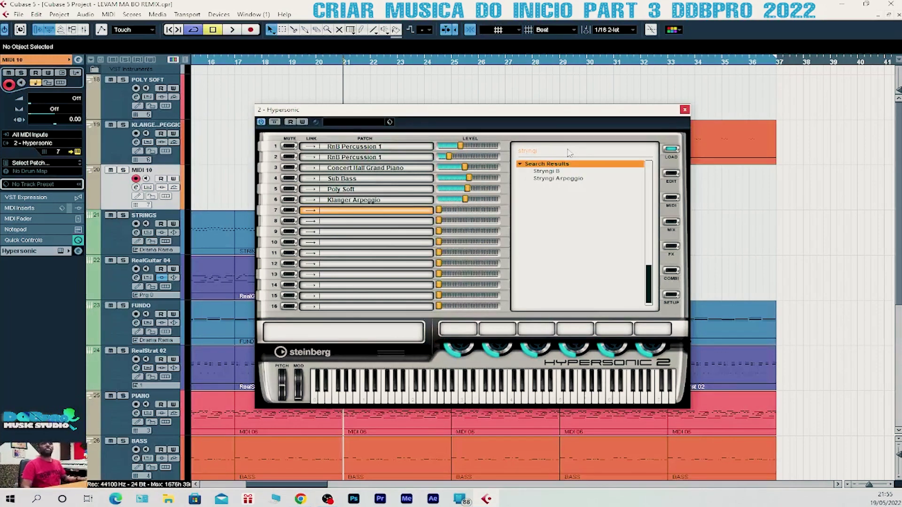
{"action": "double_click", "coordinate": [558, 181]}
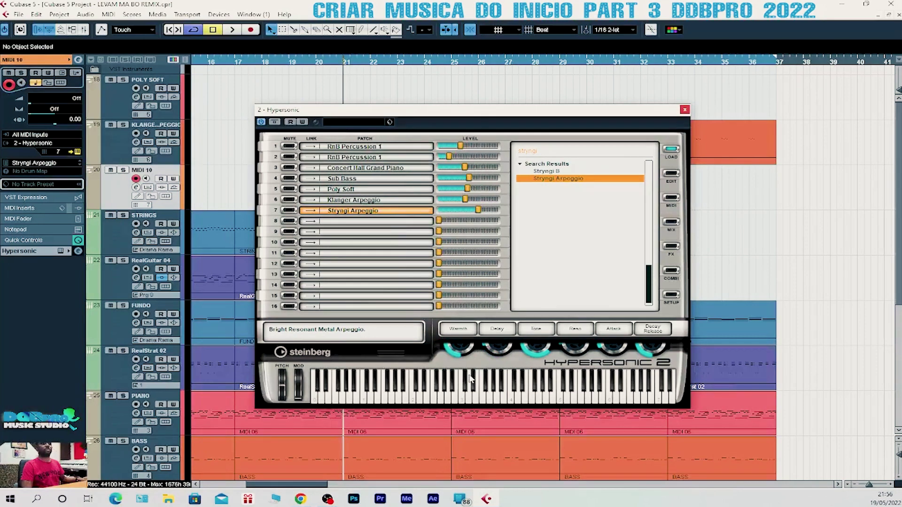
{"action": "left_click", "coordinate": [685, 110]}
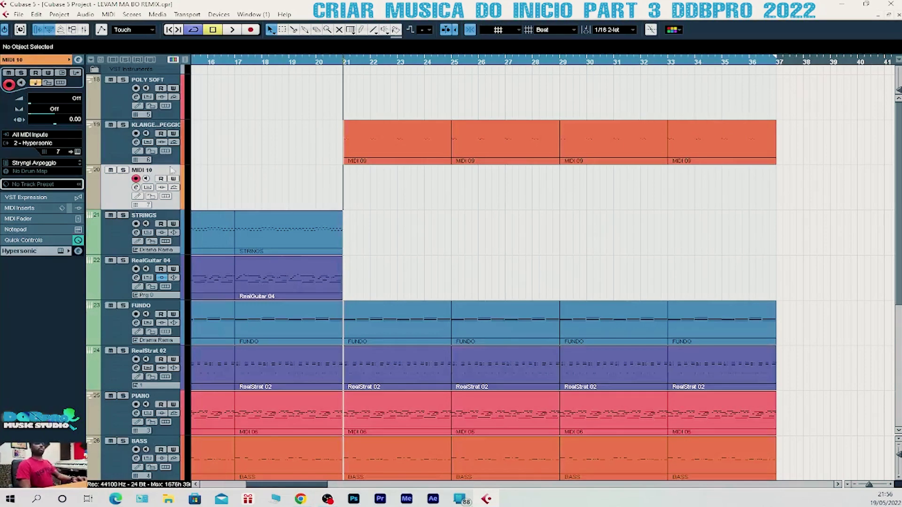
- Raise MIDI 10's volume to 45 in the mixer and close the mixer
{"action": "key", "text": "F3"}
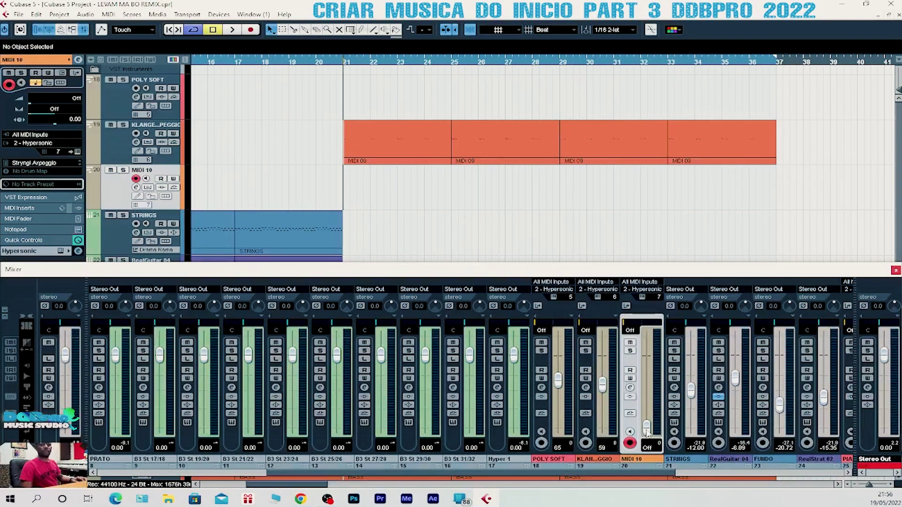
{"action": "left_click_drag", "start_coordinate": [646, 429], "coordinate": [648, 417]}
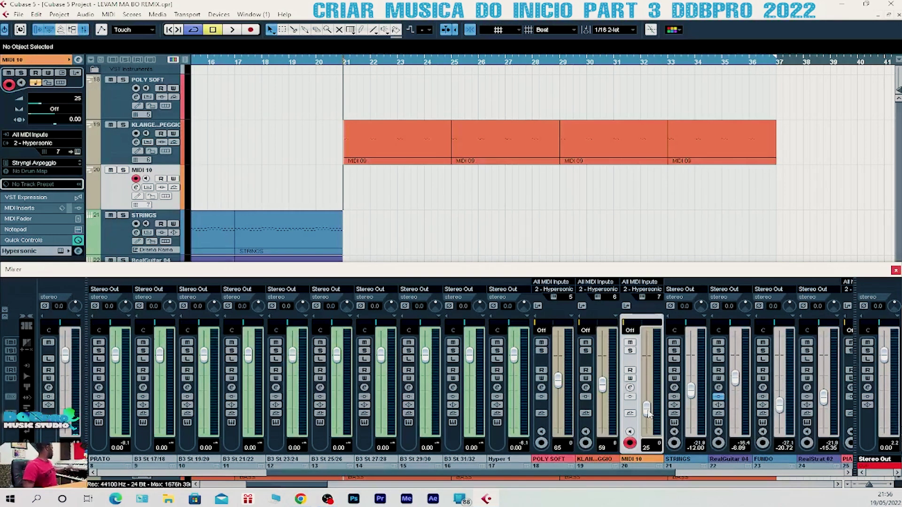
{"action": "left_click_drag", "start_coordinate": [648, 407], "coordinate": [648, 400]}
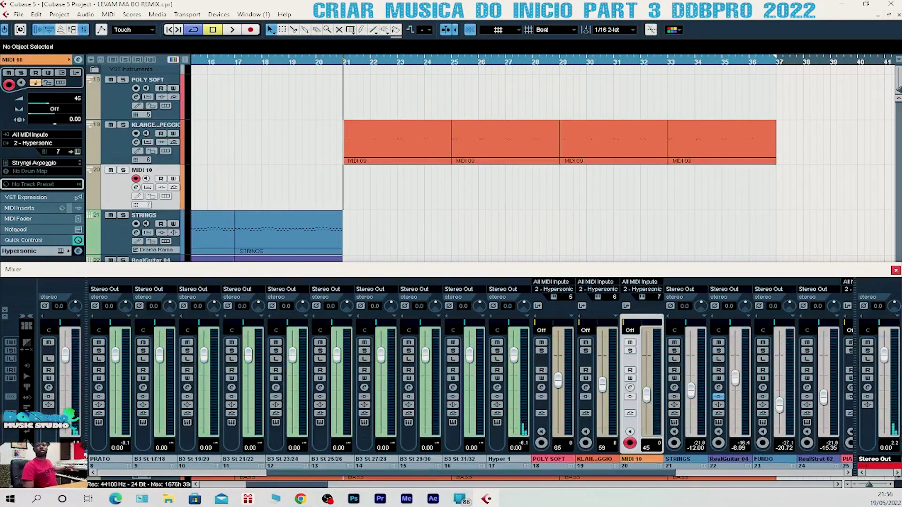
{"action": "left_click", "coordinate": [896, 271]}
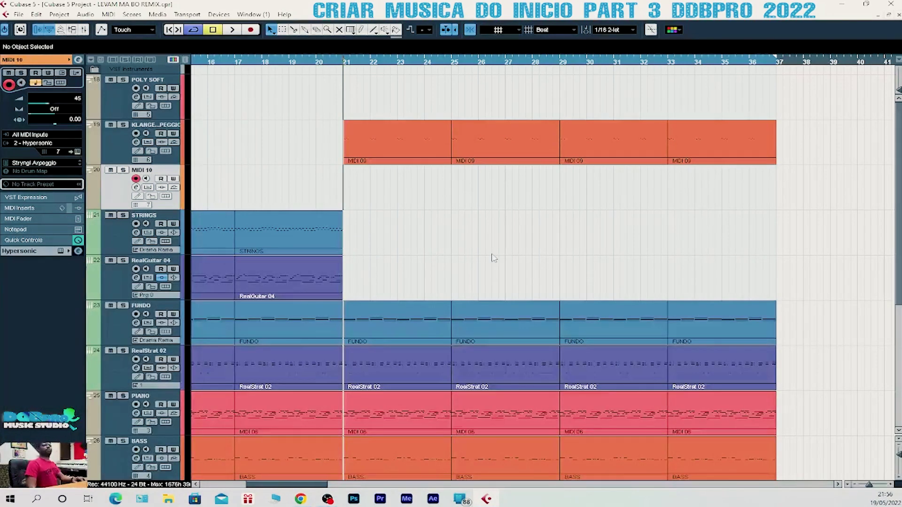
- Record a Stryngi Arpeggio part on MIDI 10, starting just before bar 20 and stopping after bar 25
{"action": "key", "text": "space"}
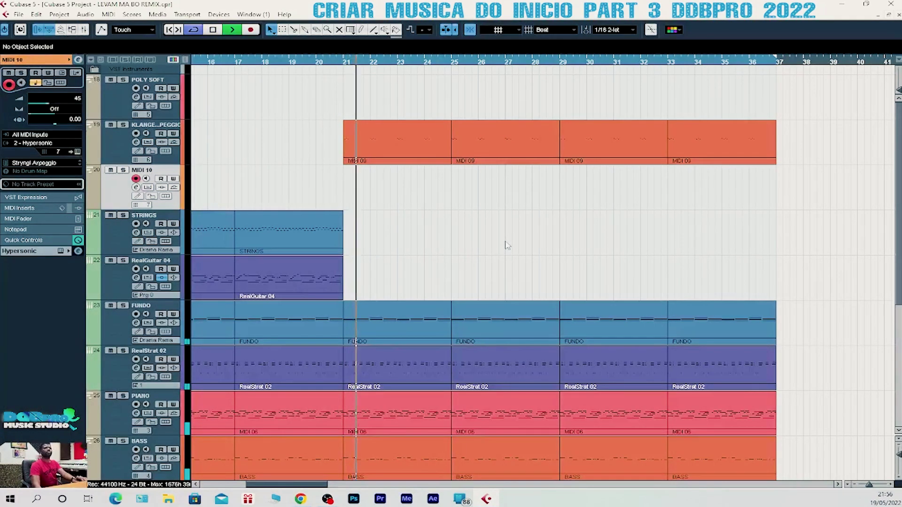
{"action": "key", "text": "space"}
{"action": "left_click", "coordinate": [309, 63]}
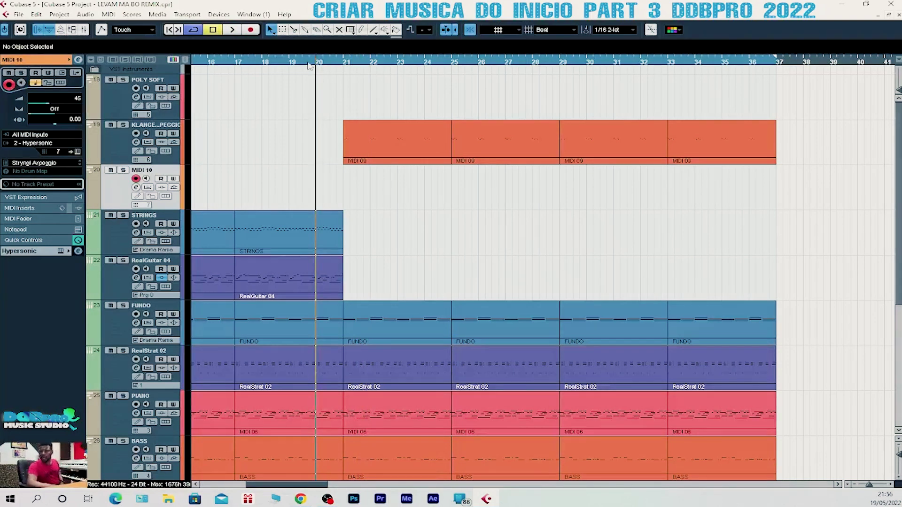
{"action": "key", "text": "KP_Multiply"}
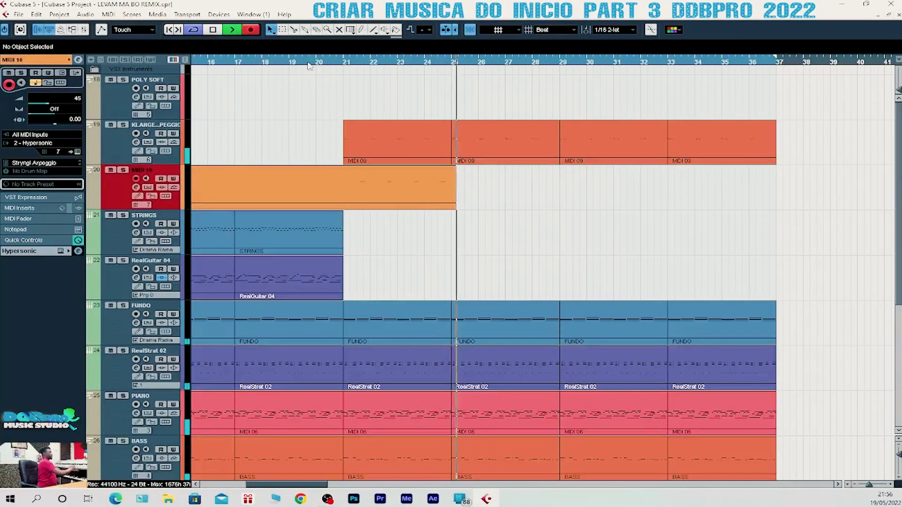
{"action": "key", "text": "space"}
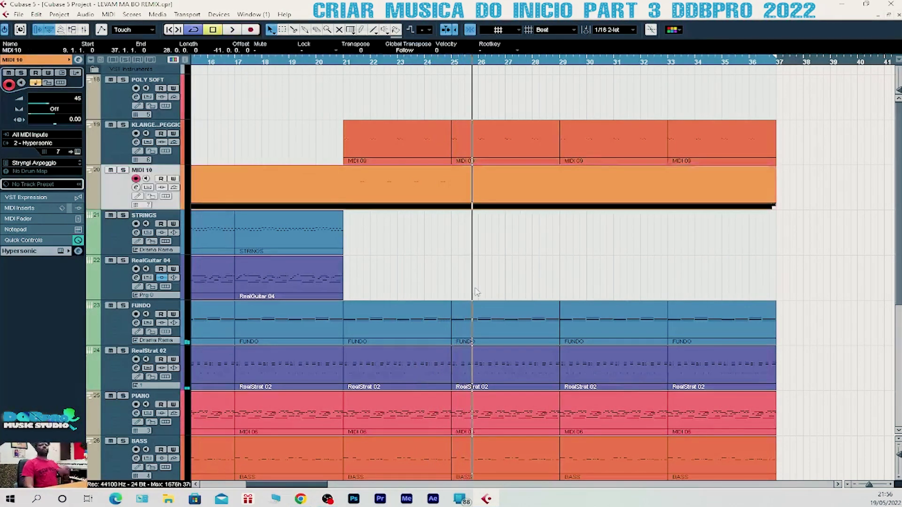
- Open the recorded MIDI 10 part in the Key Editor and quantize all its notes to 1/16
{"action": "left_click", "coordinate": [418, 226]}
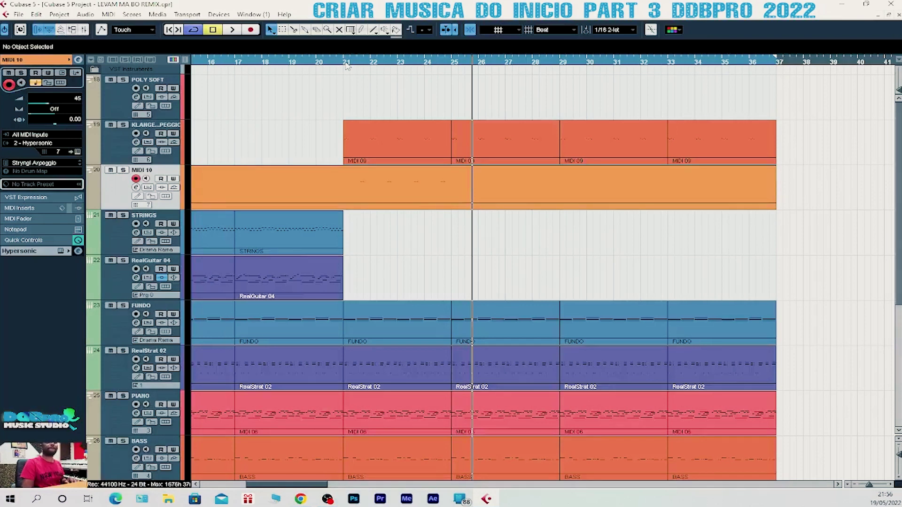
{"action": "left_click", "coordinate": [369, 63]}
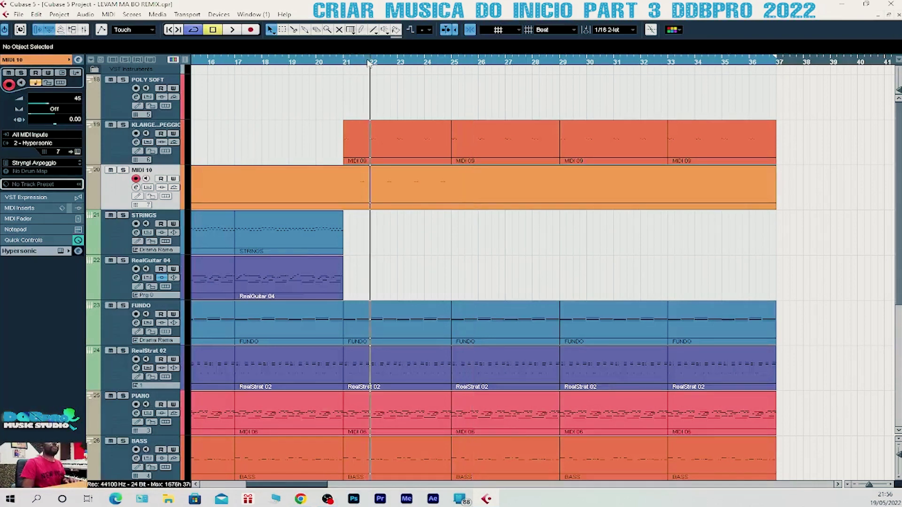
{"action": "double_click", "coordinate": [430, 189]}
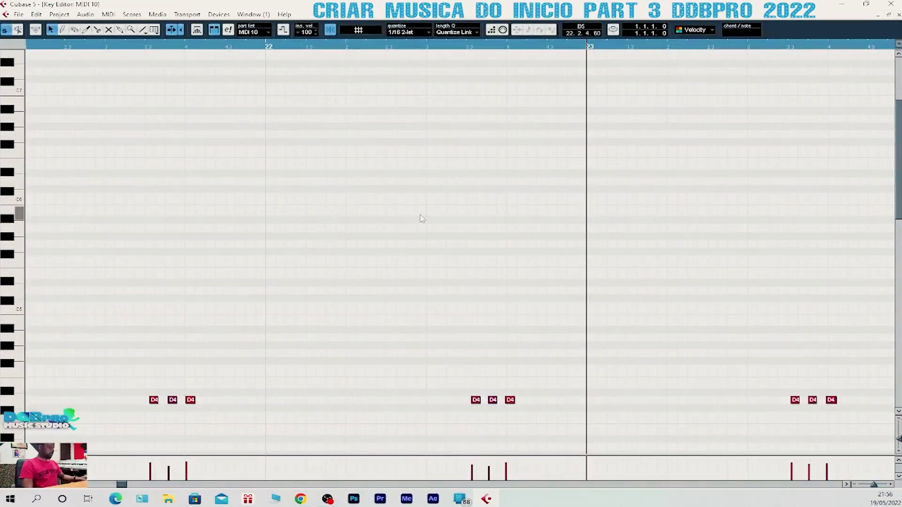
{"action": "key", "text": "ctrl+a"}
{"action": "scroll", "coordinate": [421, 216], "scroll_direction": "down", "scroll_amount": 6}
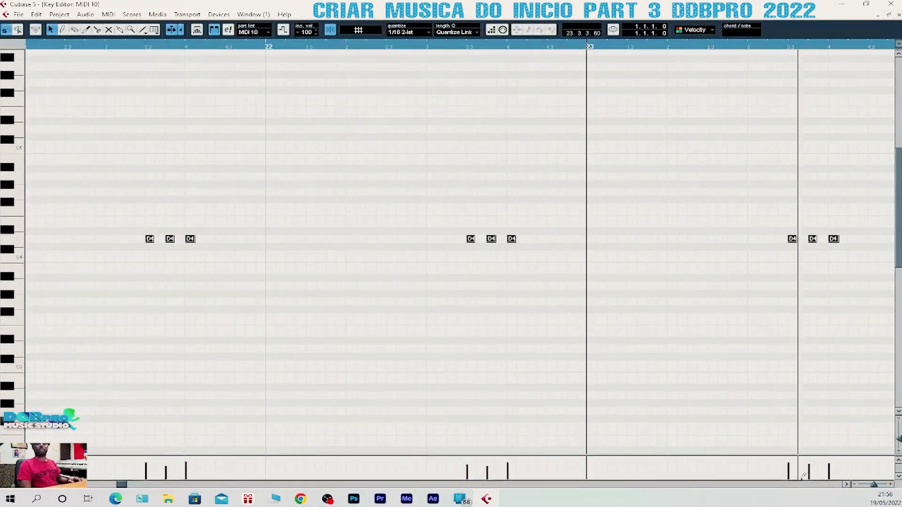
- Check the quantized D4 notes in bars 23 and 24, place the cursor at bar 25 and close the Key Editor
{"action": "left_click", "coordinate": [847, 485]}
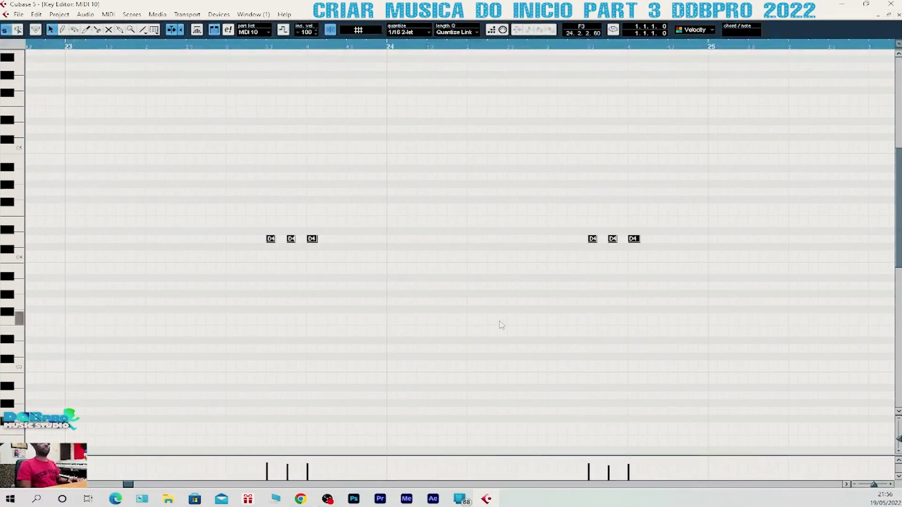
{"action": "key", "text": "space"}
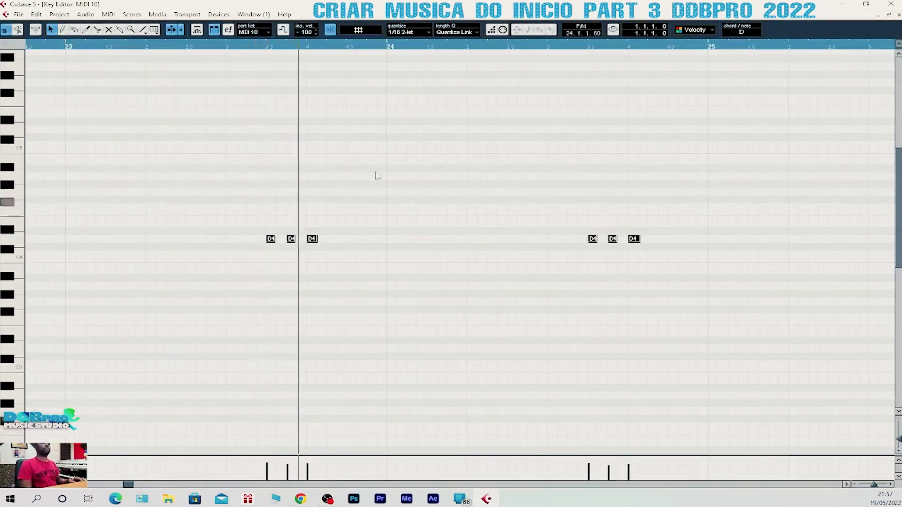
{"action": "left_click", "coordinate": [266, 47]}
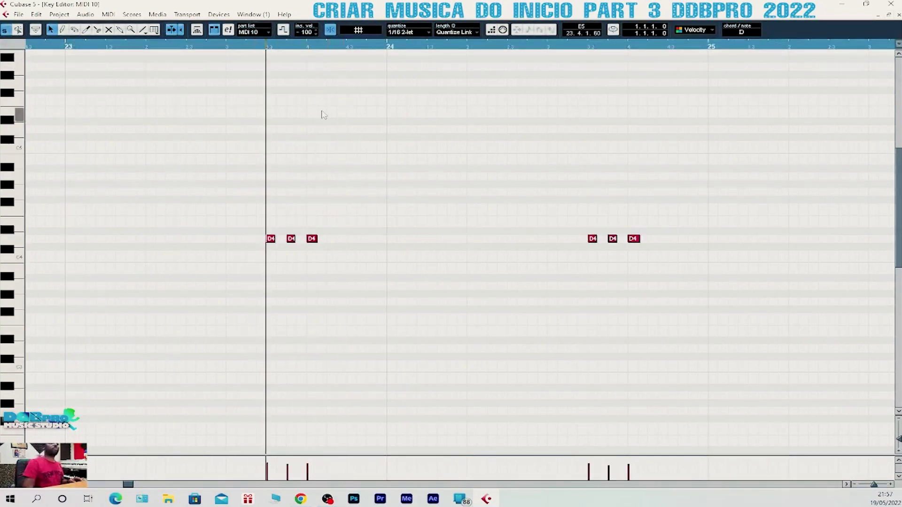
{"action": "left_click", "coordinate": [286, 47]}
{"action": "left_click", "coordinate": [588, 46]}
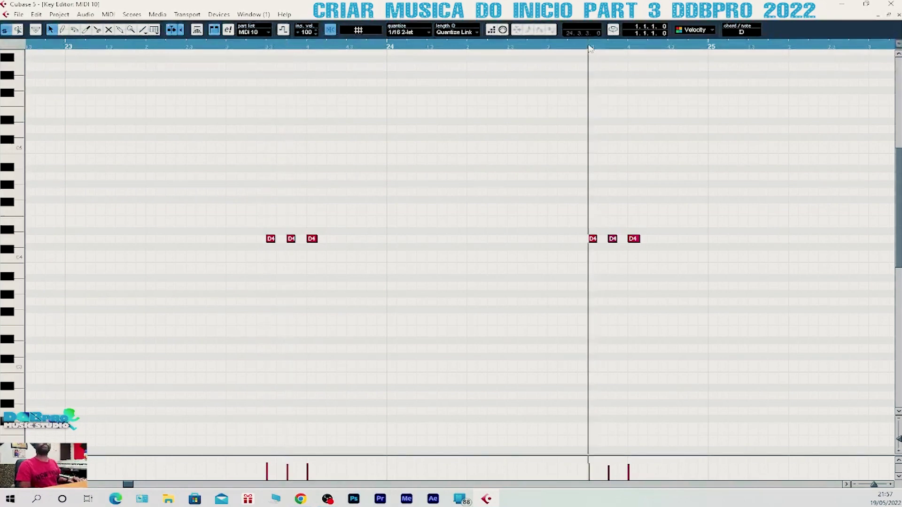
{"action": "left_click", "coordinate": [709, 47]}
{"action": "key", "text": "ctrl+w"}
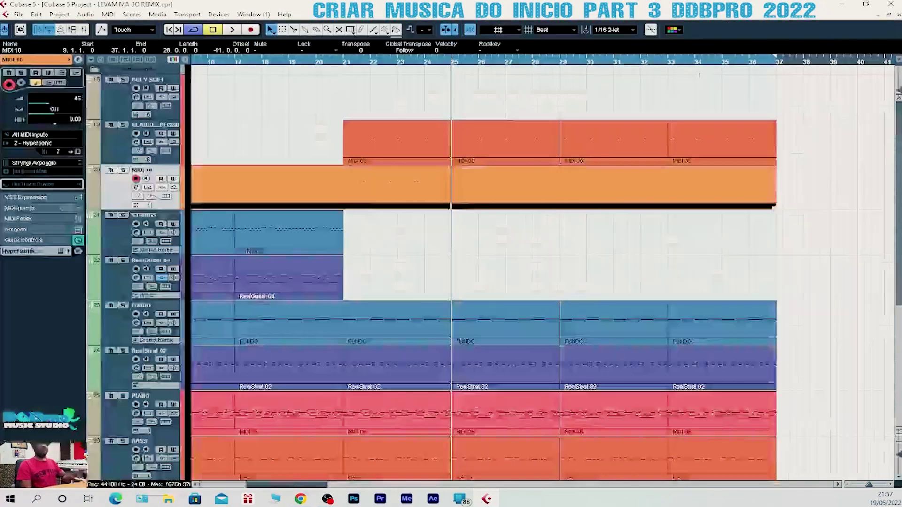
- Split the MIDI 10 part at bars 23 and 25 and delete everything outside that two-bar section
{"action": "right_click", "coordinate": [449, 183]}
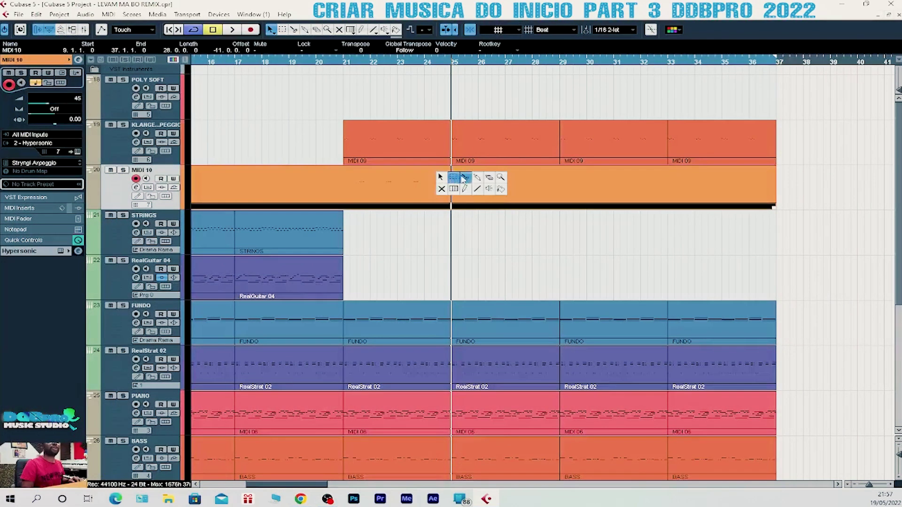
{"action": "left_click", "coordinate": [451, 182]}
{"action": "left_click", "coordinate": [401, 193]}
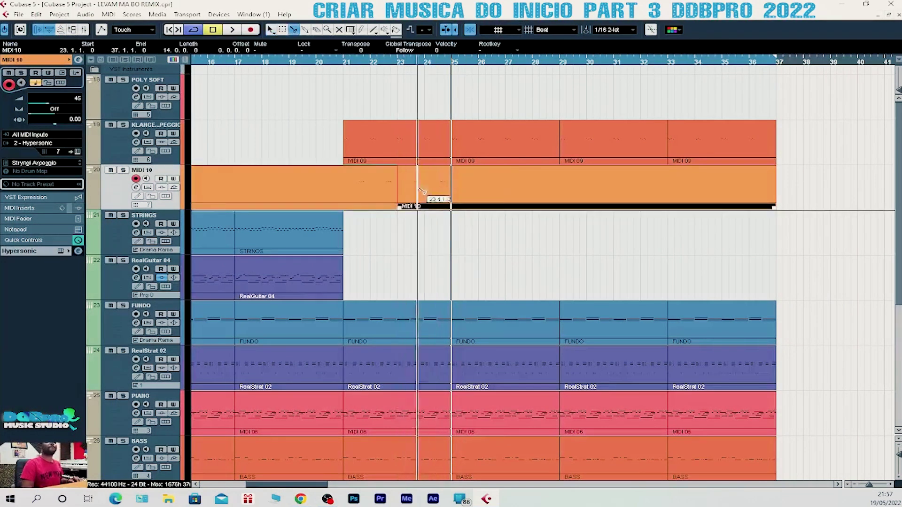
{"action": "left_click", "coordinate": [453, 188]}
{"action": "key", "text": "Delete"}
{"action": "key", "text": "1"}
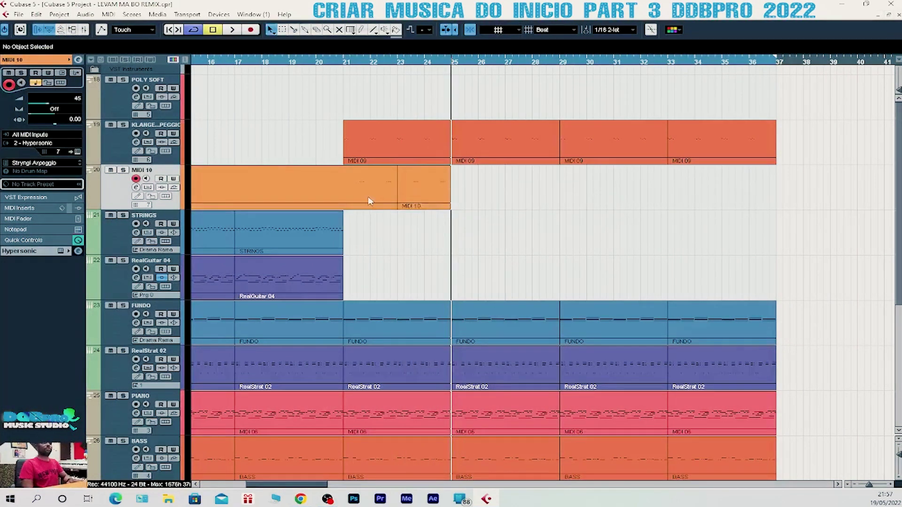
{"action": "left_click", "coordinate": [371, 199]}
{"action": "key", "text": "Delete"}
- Copy the two-bar MIDI 10 section to bar 21 and glue both pieces into one part from bar 21 to 25
{"action": "left_click_drag", "start_coordinate": [400, 197], "coordinate": [365, 191]}
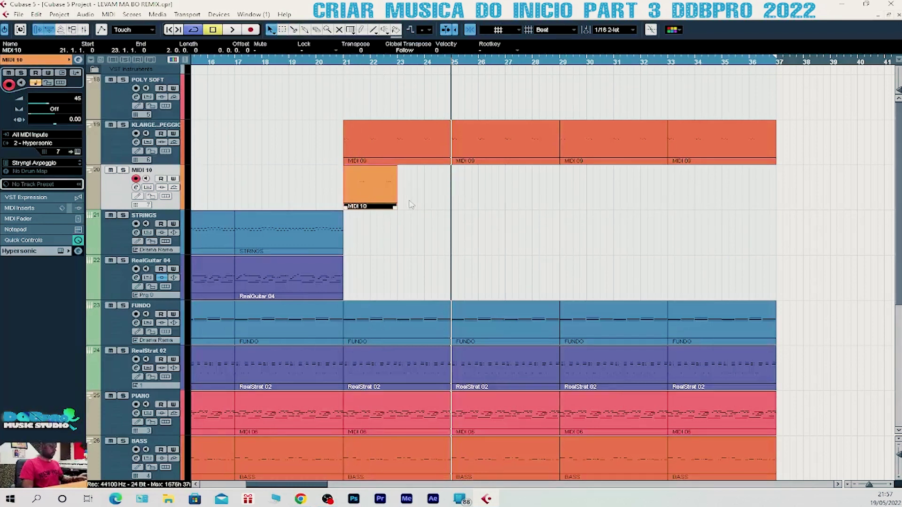
{"action": "left_click", "coordinate": [373, 201], "text": "shift"}
{"action": "right_click", "coordinate": [402, 188]}
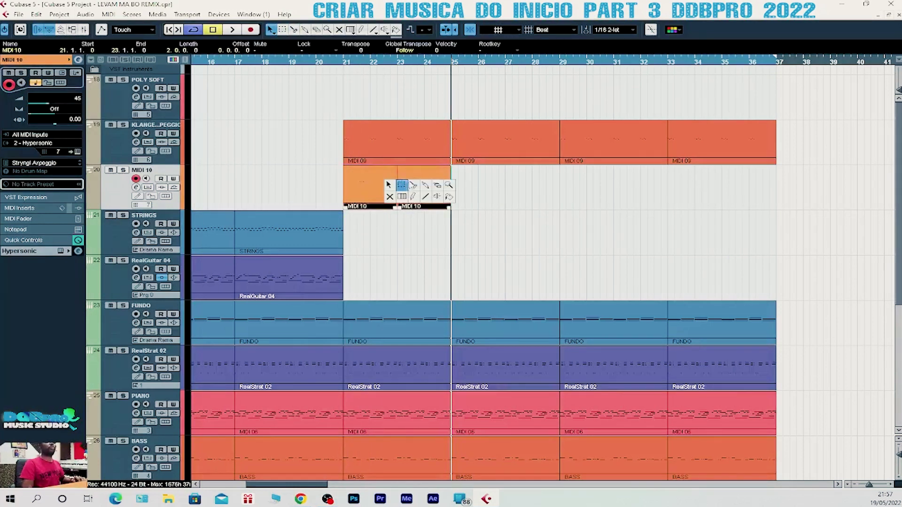
{"action": "left_click", "coordinate": [432, 184]}
{"action": "left_click", "coordinate": [395, 186]}
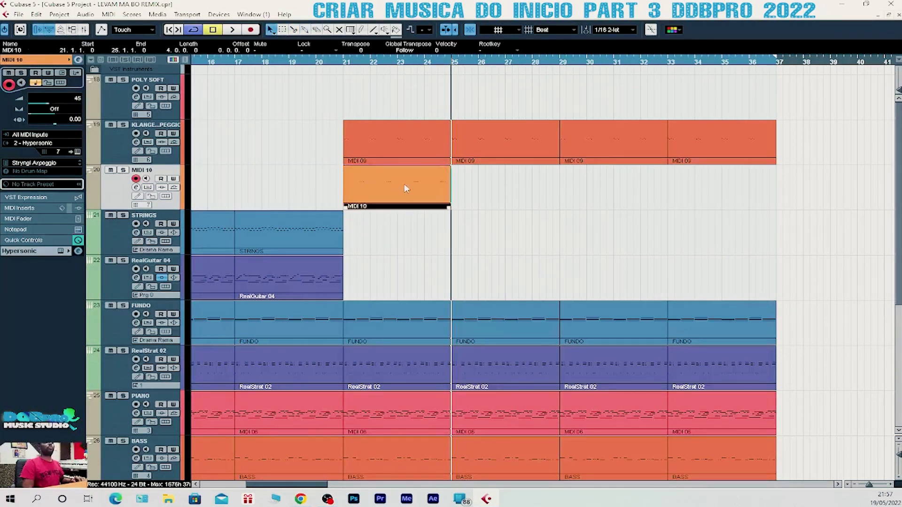
{"action": "left_click", "coordinate": [108, 15]}
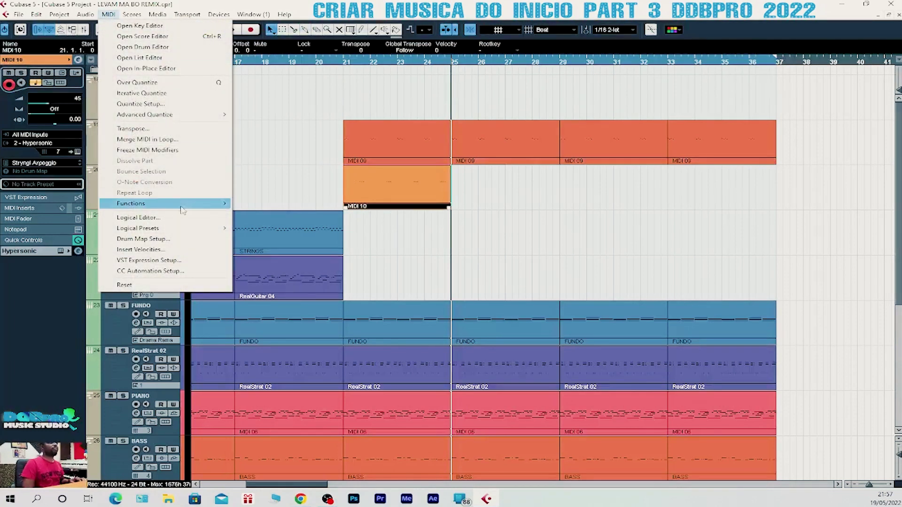
{"action": "mouse_move", "coordinate": [196, 205]}
{"action": "left_click", "coordinate": [411, 70]}
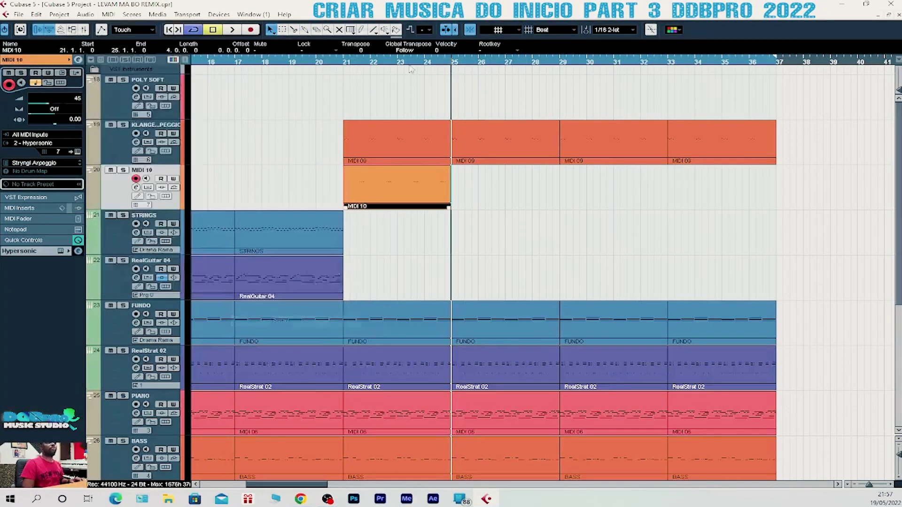
- Play the song from bar 21 and balance the arpeggios in the mixer, setting MIDI 10's volume to 41 and Klanger Arpeggio's to 55
{"action": "left_click", "coordinate": [344, 65]}
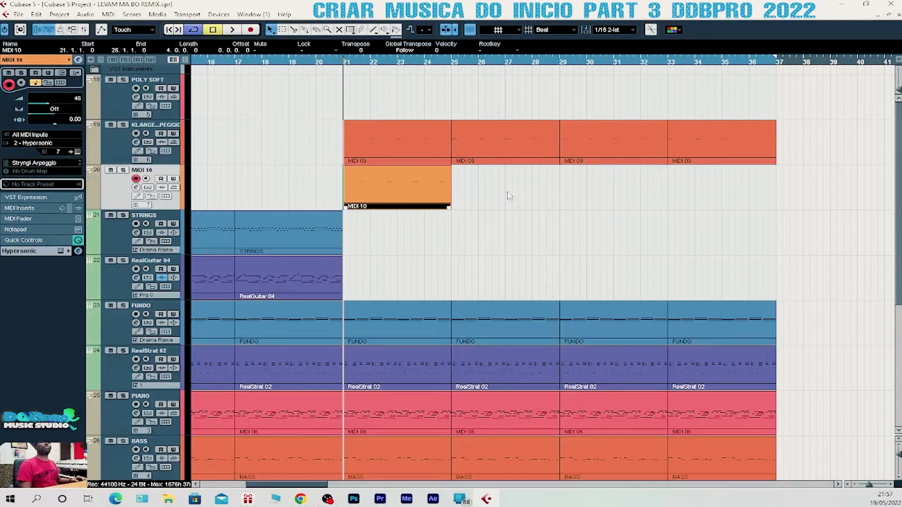
{"action": "key", "text": "space"}
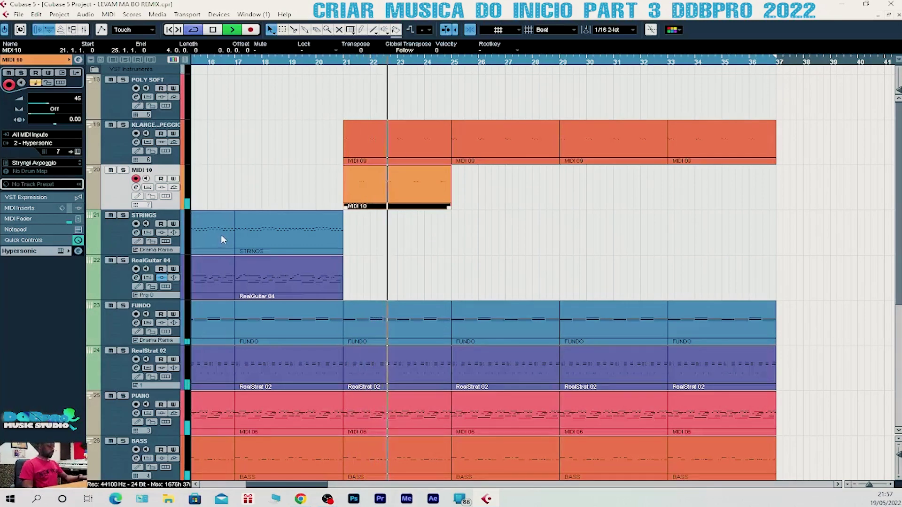
{"action": "key", "text": "space"}
{"action": "key", "text": "F3"}
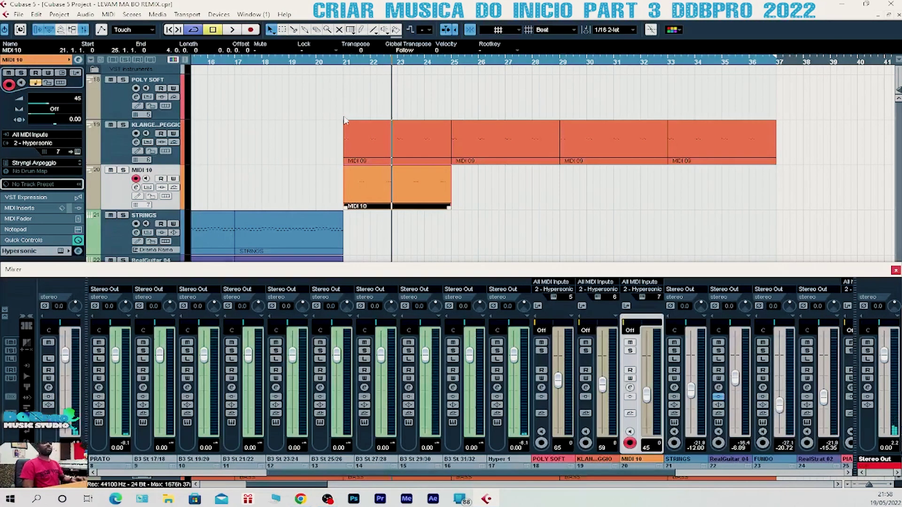
{"action": "left_click", "coordinate": [348, 59]}
{"action": "key", "text": "space"}
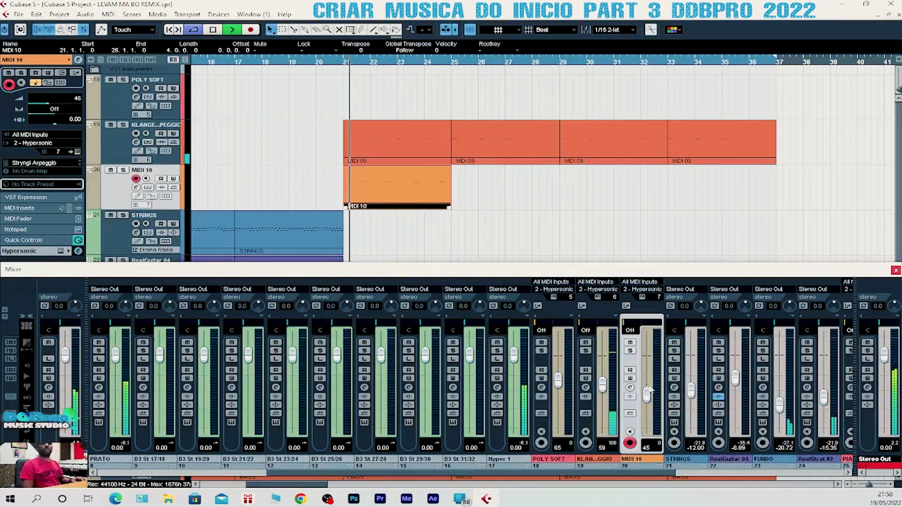
{"action": "left_click_drag", "start_coordinate": [647, 397], "coordinate": [648, 398]}
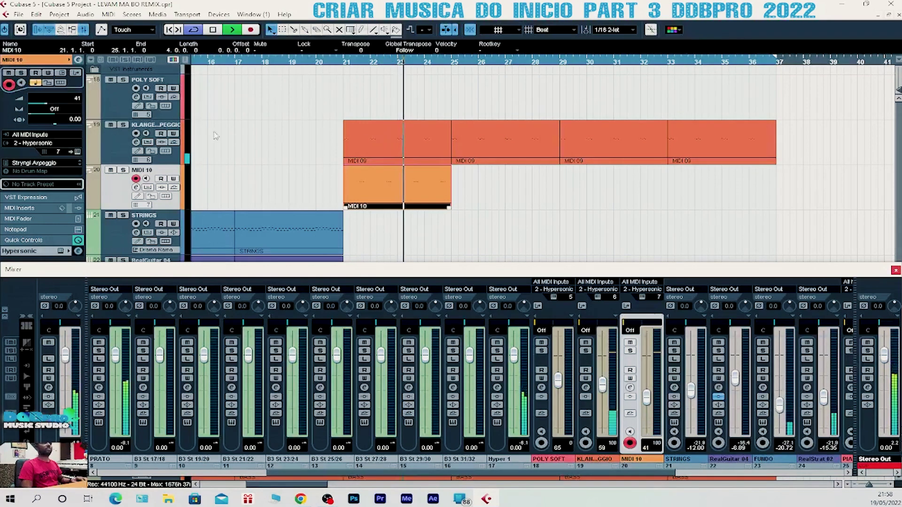
{"action": "left_click", "coordinate": [127, 148]}
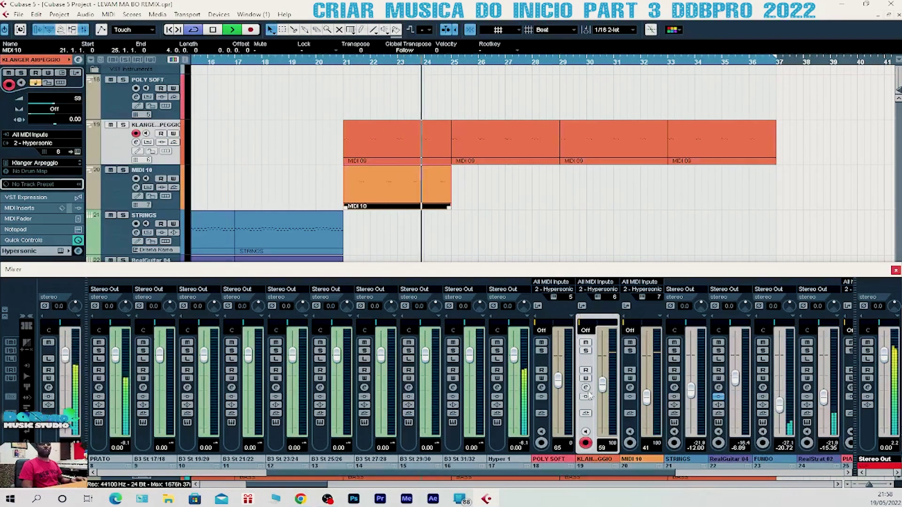
{"action": "left_click_drag", "start_coordinate": [604, 388], "coordinate": [605, 393]}
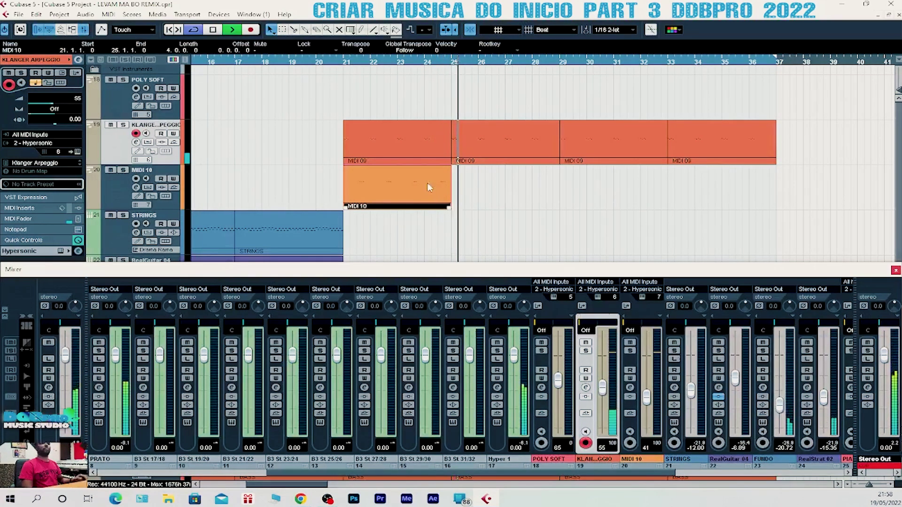
- Duplicate the four-bar MIDI 10 part three times to fill bars 25 to 37, and close the mixer
{"action": "key", "text": "ctrl+d"}
{"action": "key", "text": "ctrl+d"}
{"action": "key", "text": "ctrl+d"}
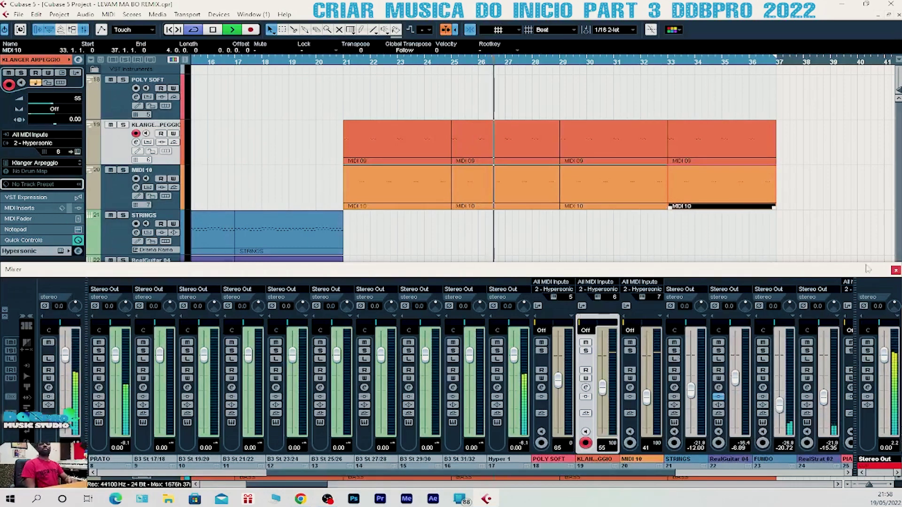
{"action": "left_click", "coordinate": [896, 271]}
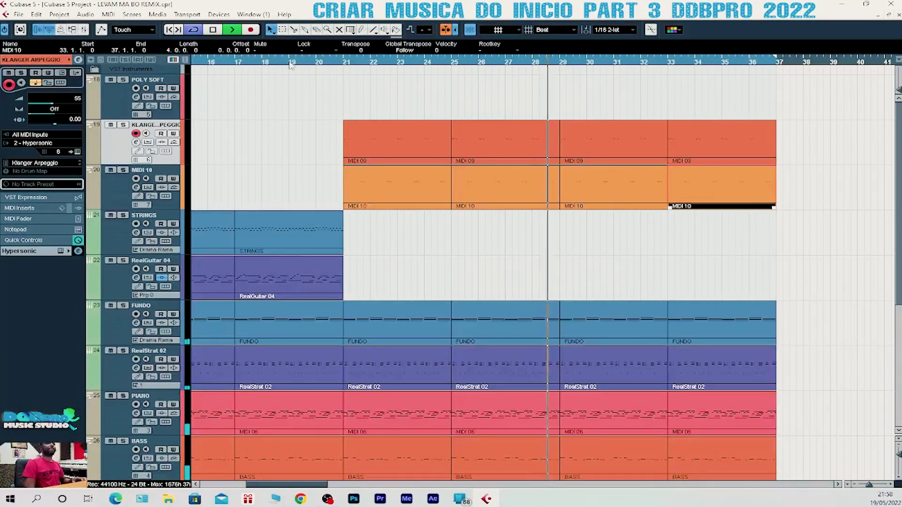
- Record a new part on the RealGuitar 04 track, starting at bar 19 and stopping just after bar 27
{"action": "key", "text": "space"}
{"action": "left_click", "coordinate": [119, 272]}
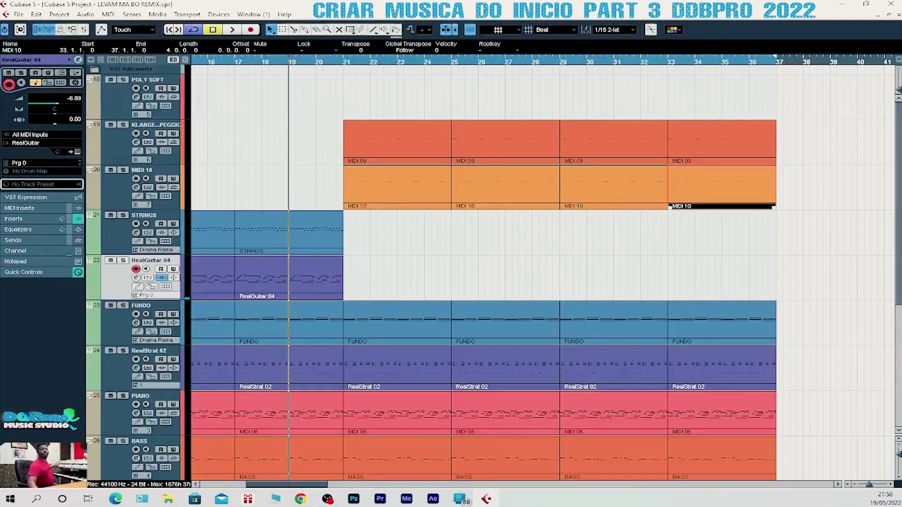
{"action": "key", "text": "KP_Multiply"}
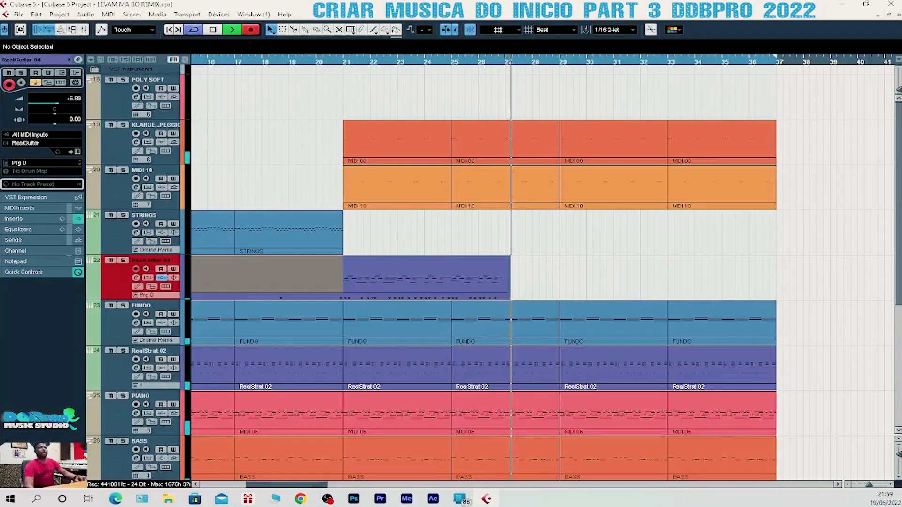
{"action": "key", "text": "space"}
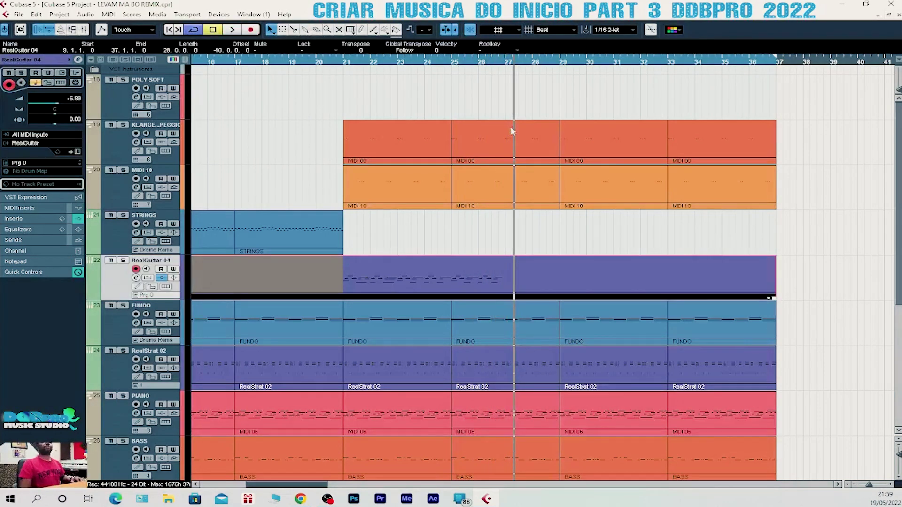
- Open the recorded RealGuitar 04 part in the Key Editor at bar 25 and quantize all its notes to 1/16 2-let
{"action": "left_click", "coordinate": [454, 64]}
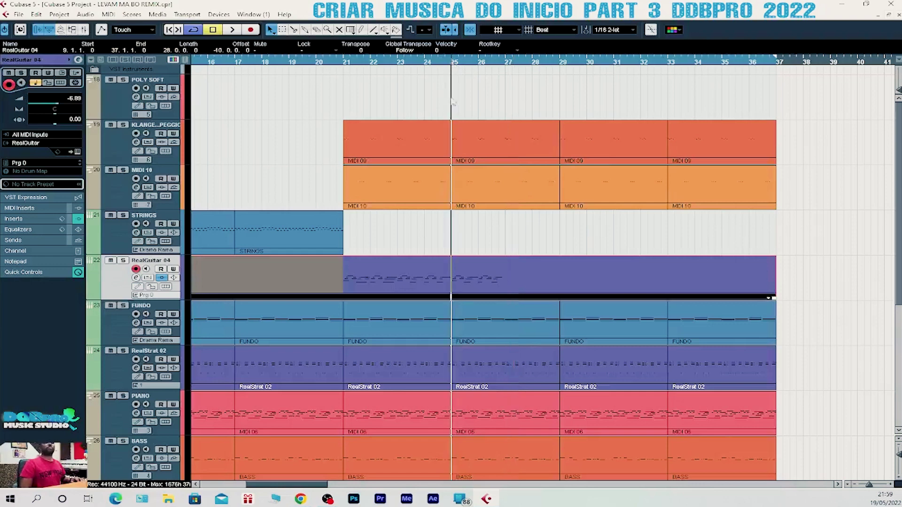
{"action": "double_click", "coordinate": [474, 284]}
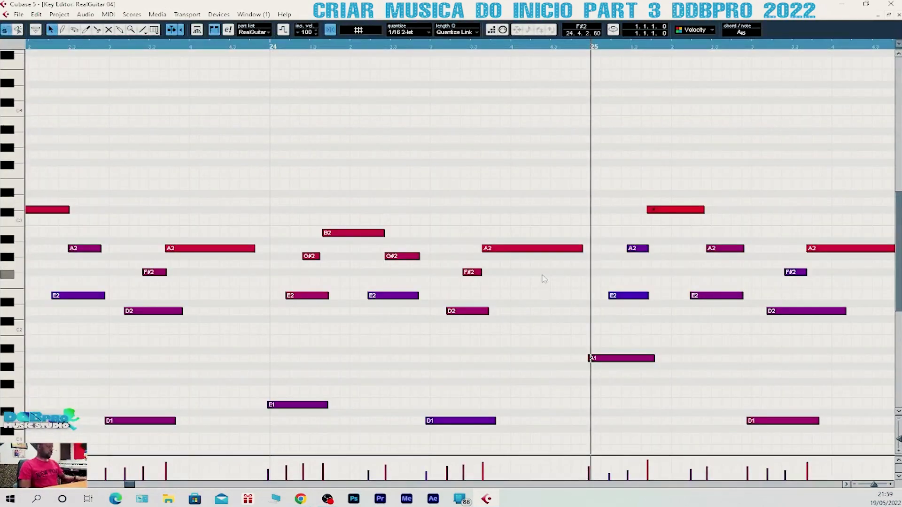
{"action": "key", "text": "ctrl+a"}
{"action": "scroll", "coordinate": [543, 279], "scroll_direction": "down", "scroll_amount": 4}
{"action": "key", "text": "q"}
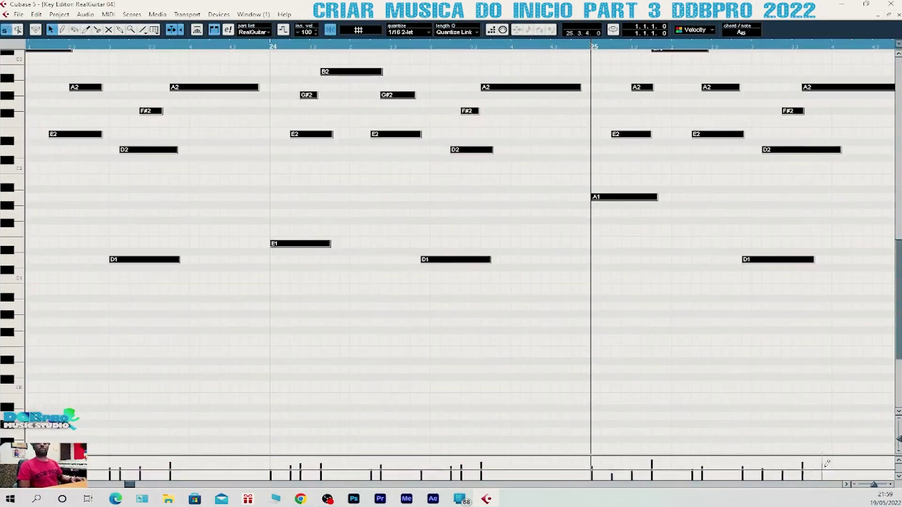
{"action": "left_click", "coordinate": [848, 484]}
{"action": "scroll", "coordinate": [501, 343], "scroll_direction": "up", "scroll_amount": 3}
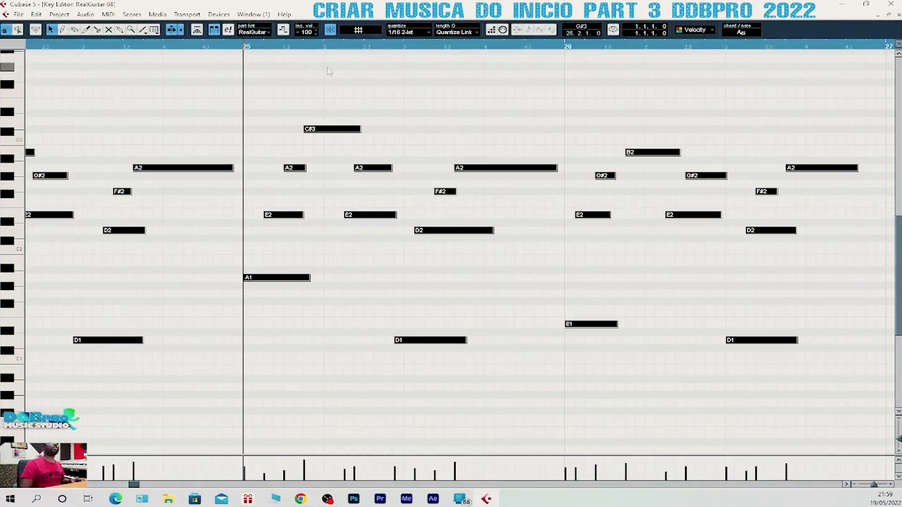
- Move the second A2, the D1, D2, F#2 and the last A2 notes of bar 25 slightly later
{"action": "left_click", "coordinate": [238, 52]}
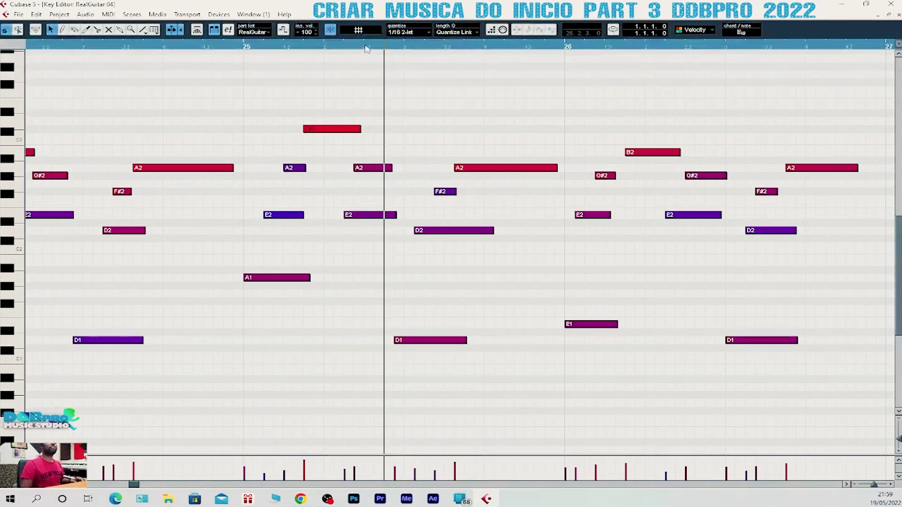
{"action": "left_click_drag", "start_coordinate": [371, 168], "coordinate": [382, 168]}
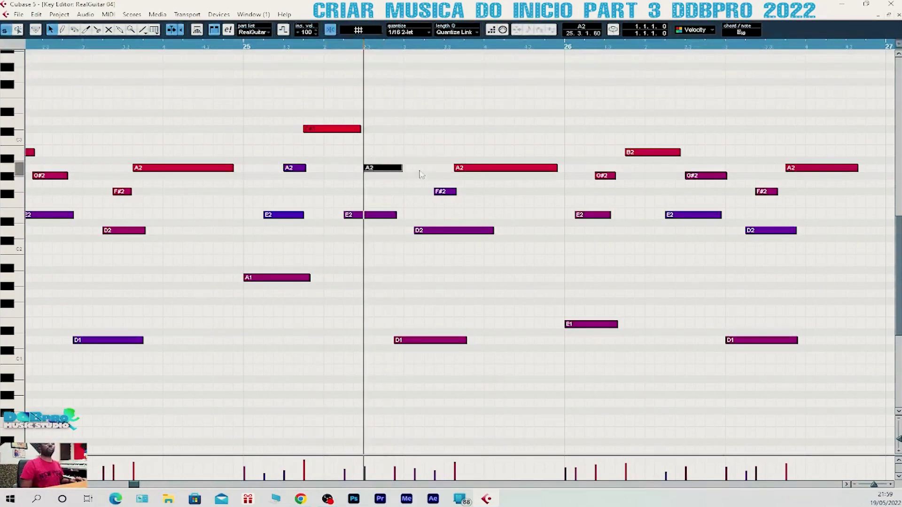
{"action": "left_click_drag", "start_coordinate": [423, 341], "coordinate": [433, 340]}
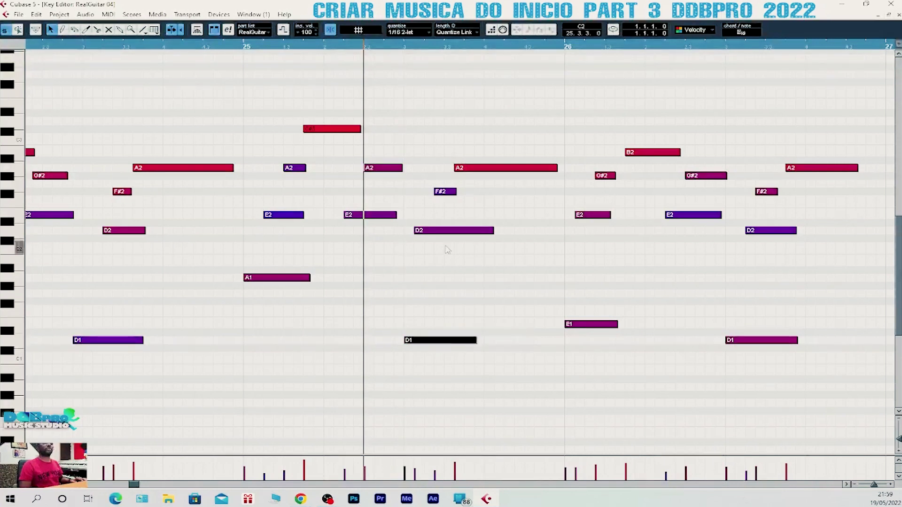
{"action": "left_click_drag", "start_coordinate": [438, 231], "coordinate": [449, 231]}
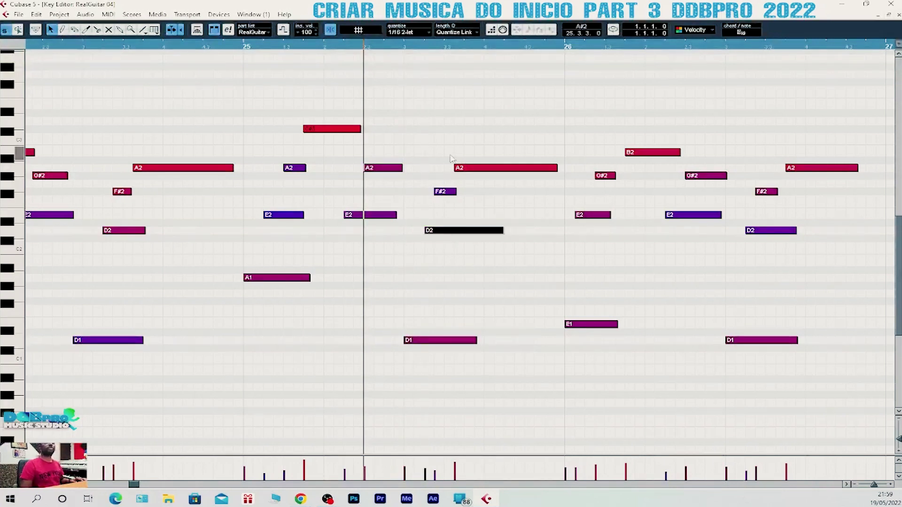
{"action": "left_click", "coordinate": [446, 47]}
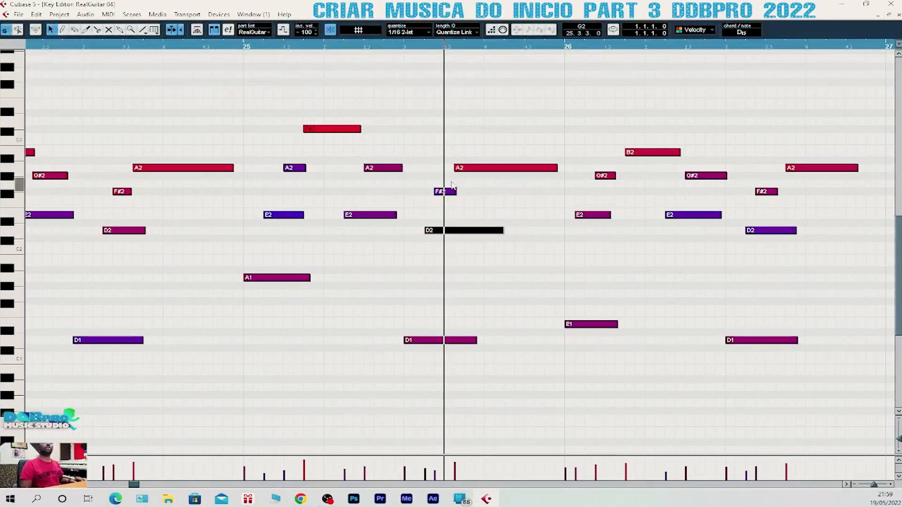
{"action": "left_click_drag", "start_coordinate": [451, 190], "coordinate": [558, 173]}
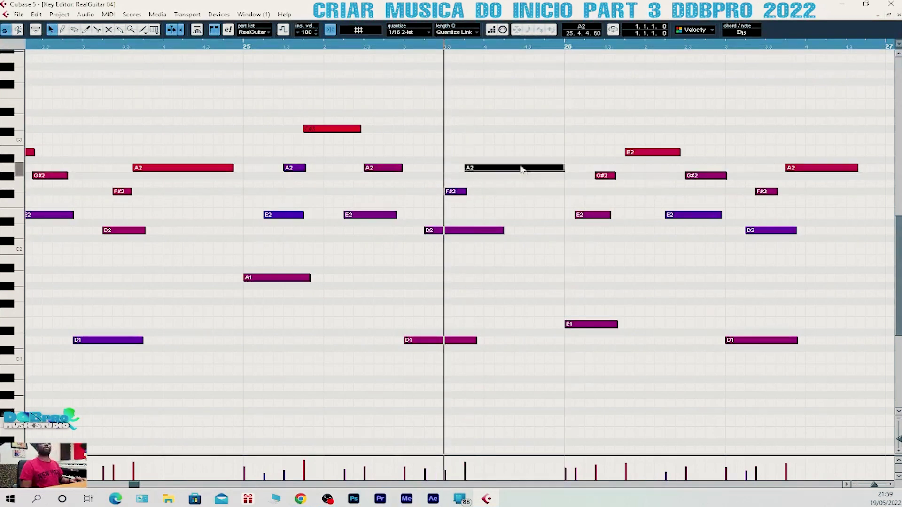
- Play back bar 25 to check the timing of its moved guitar notes, and select its D1 note
{"action": "left_click", "coordinate": [243, 47]}
{"action": "key", "text": "space"}
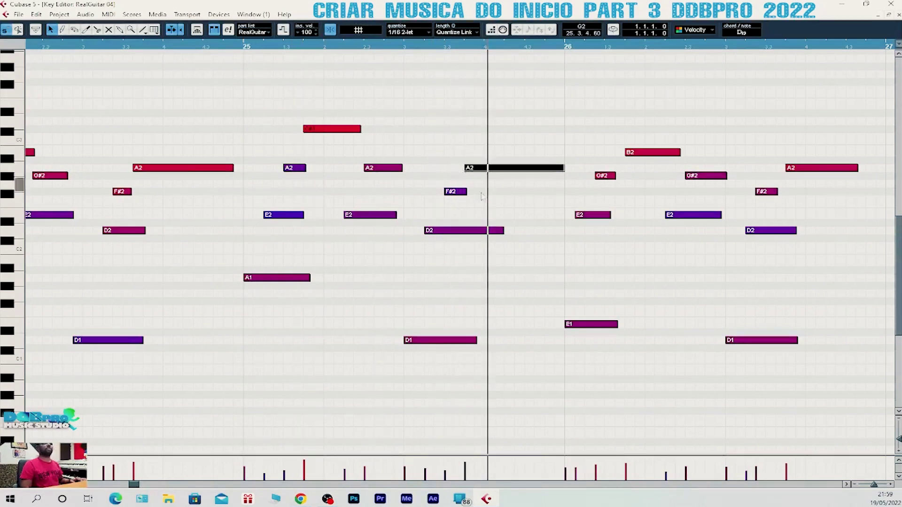
{"action": "scroll", "coordinate": [449, 193], "scroll_direction": "down", "scroll_amount": 3}
{"action": "scroll", "coordinate": [449, 195], "scroll_direction": "up", "scroll_amount": 9}
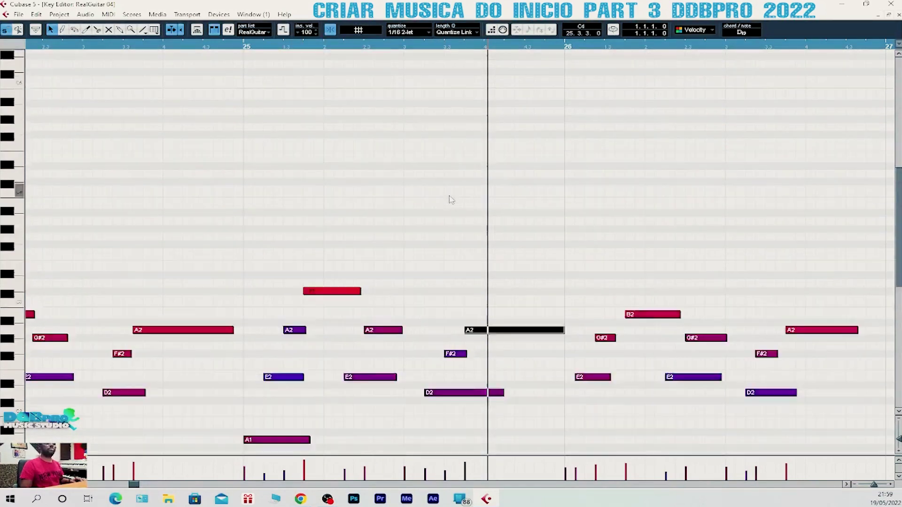
{"action": "scroll", "coordinate": [449, 179], "scroll_direction": "down", "scroll_amount": 6}
{"action": "left_click", "coordinate": [402, 46]}
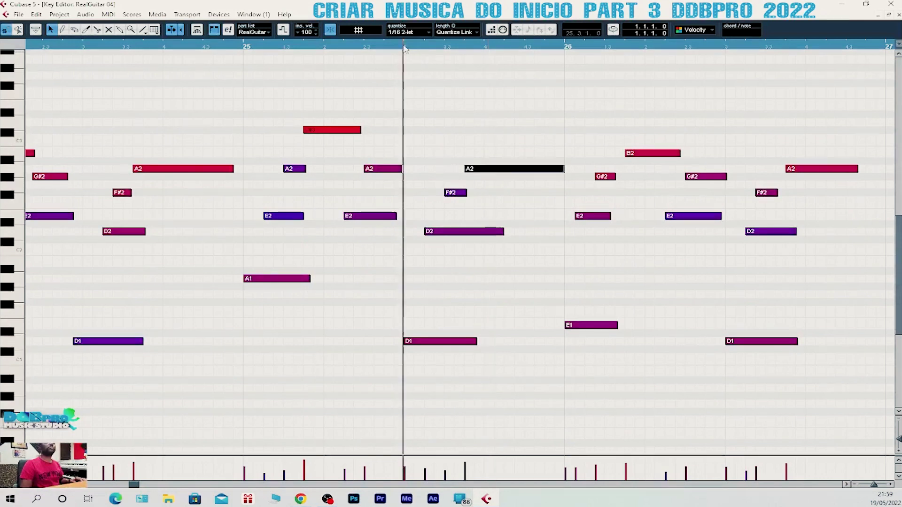
{"action": "scroll", "coordinate": [449, 215], "scroll_direction": "down", "scroll_amount": 3}
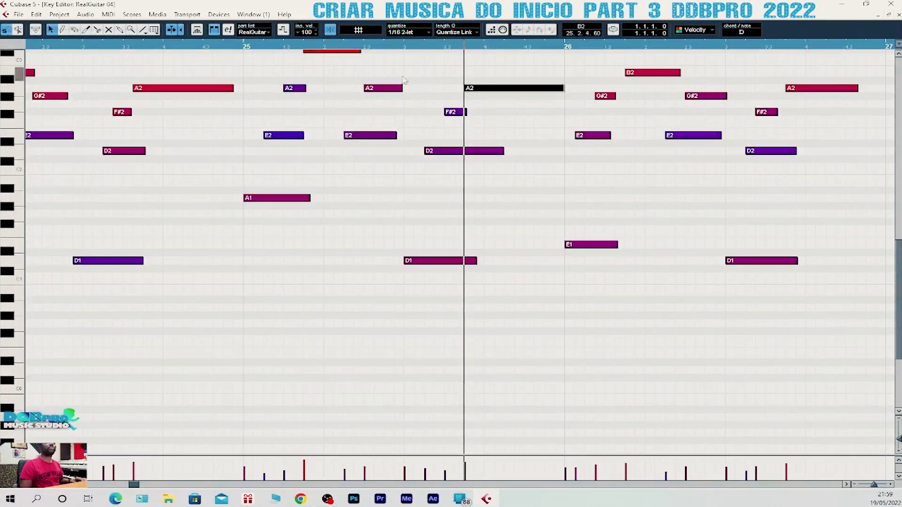
{"action": "left_click", "coordinate": [437, 264]}
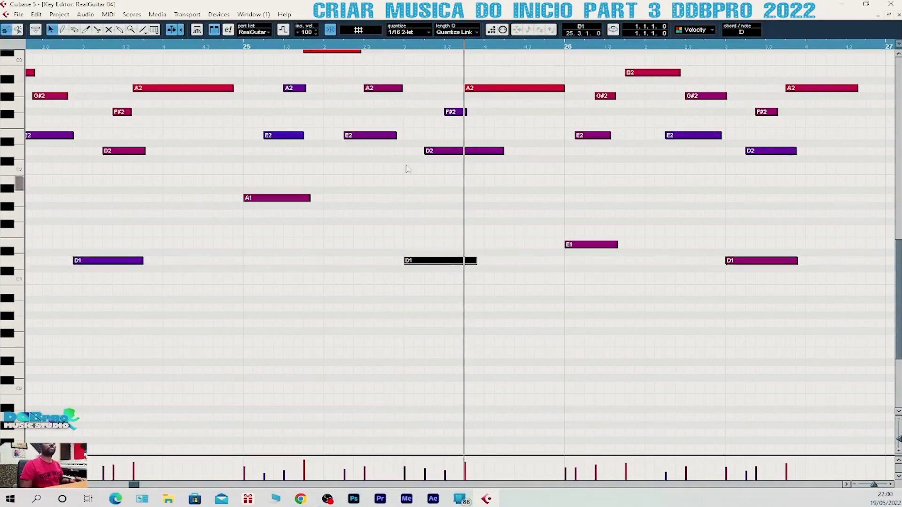
- Set the playback position to bar 25, reopen the RealGuitar 04 part in the Key Editor and play back its start
{"action": "scroll", "coordinate": [407, 169], "scroll_direction": "up", "scroll_amount": 6}
{"action": "scroll", "coordinate": [414, 204], "scroll_direction": "down", "scroll_amount": 3}
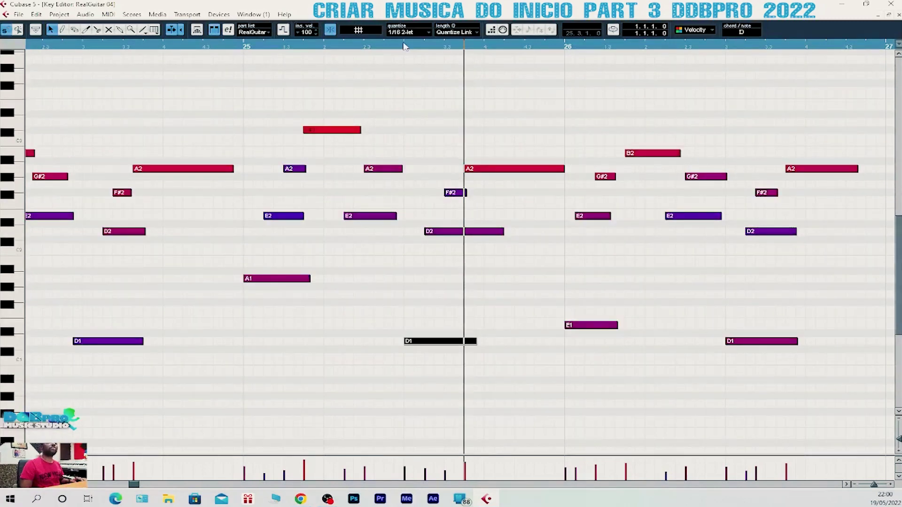
{"action": "scroll", "coordinate": [413, 324], "scroll_direction": "down", "scroll_amount": 9}
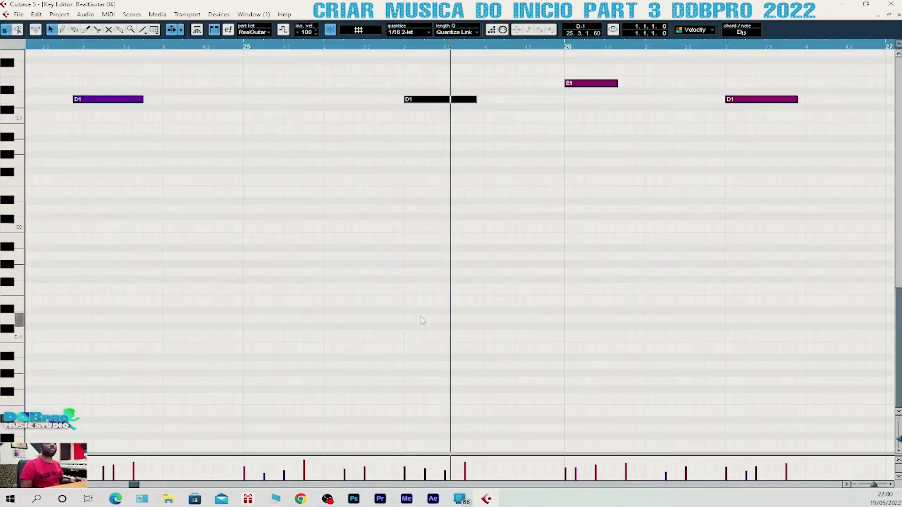
{"action": "scroll", "coordinate": [413, 140], "scroll_direction": "up", "scroll_amount": 9}
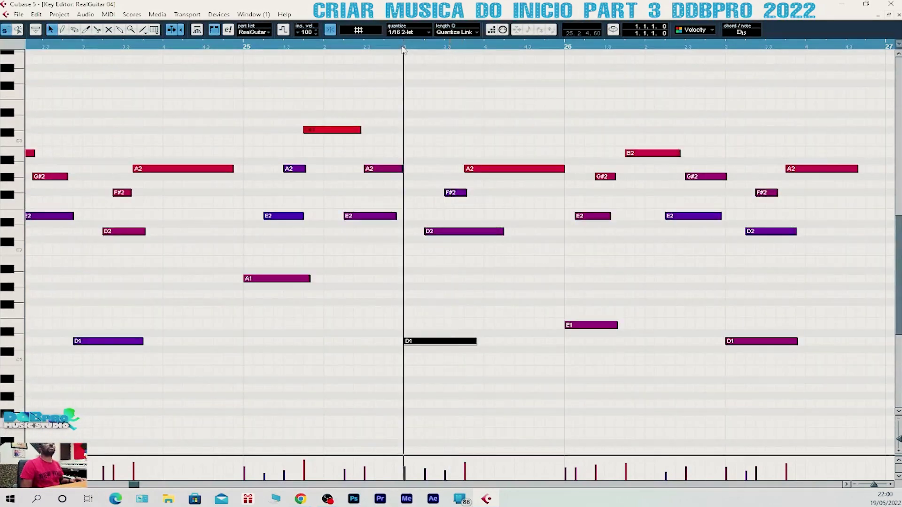
{"action": "key", "text": "Escape"}
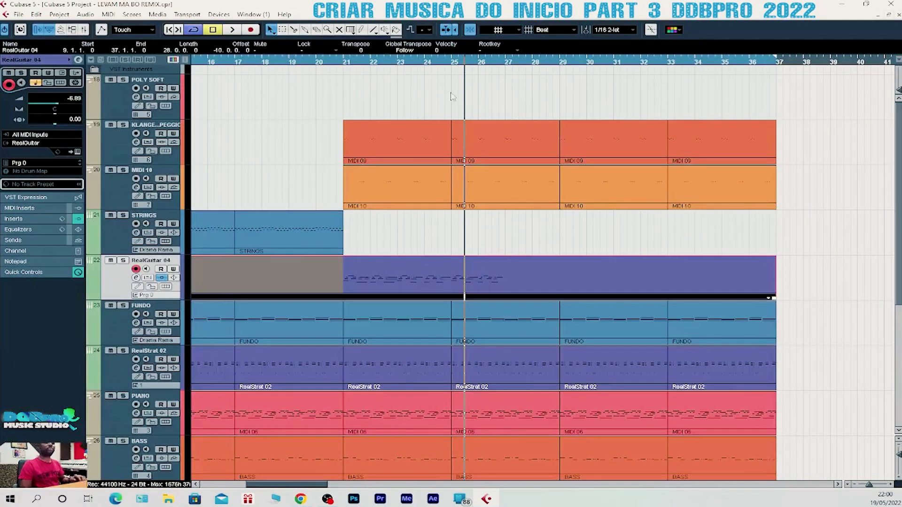
{"action": "left_click", "coordinate": [450, 66]}
{"action": "key", "text": "Return"}
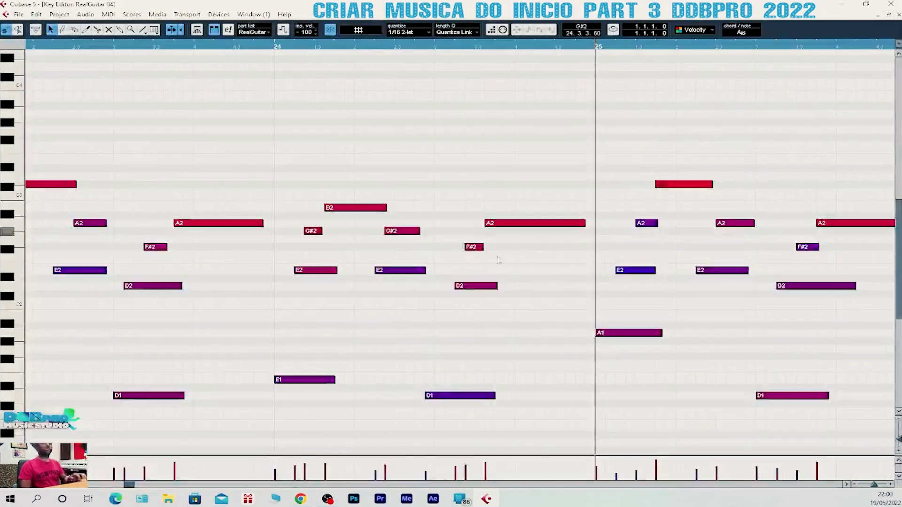
{"action": "key", "text": "space"}
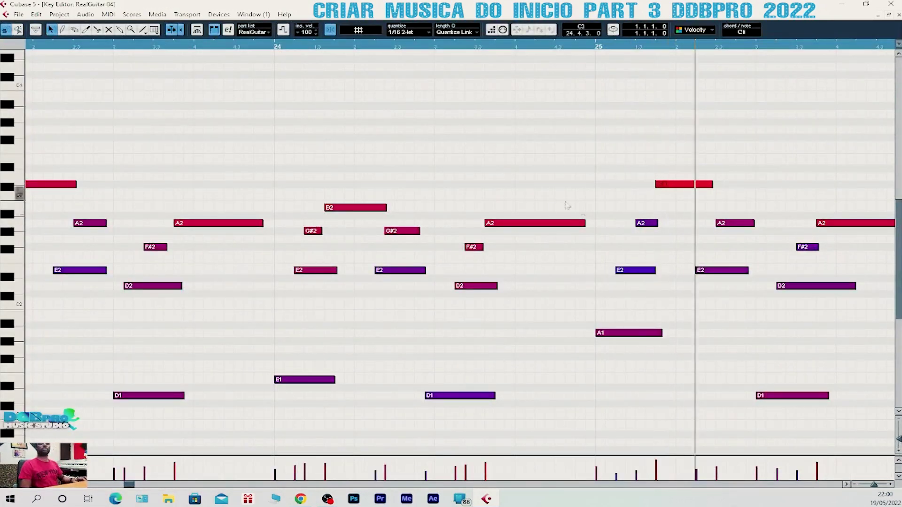
{"action": "key", "text": "space"}
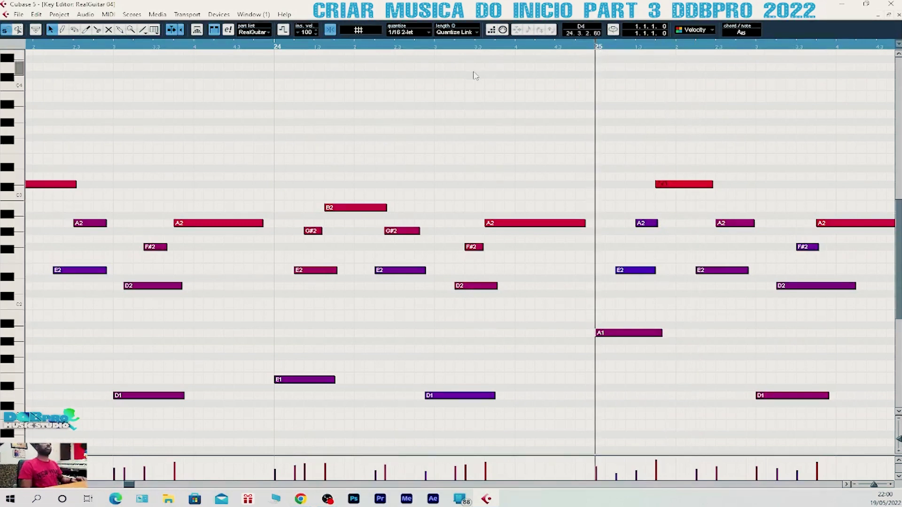
- Apply Fixed Velocity to all notes of the RealGuitar 04 part
{"action": "key", "text": "ctrl+a"}
{"action": "left_click", "coordinate": [109, 15]}
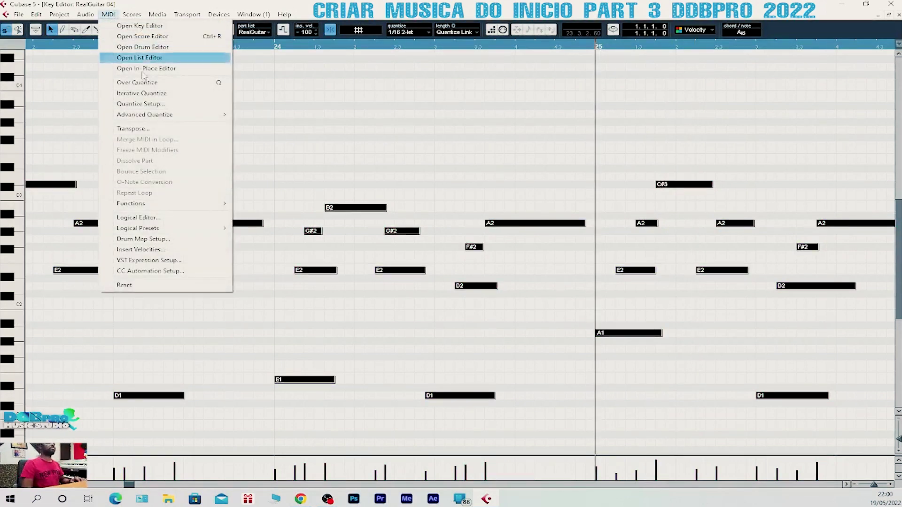
{"action": "mouse_move", "coordinate": [169, 204]}
{"action": "left_click", "coordinate": [292, 322]}
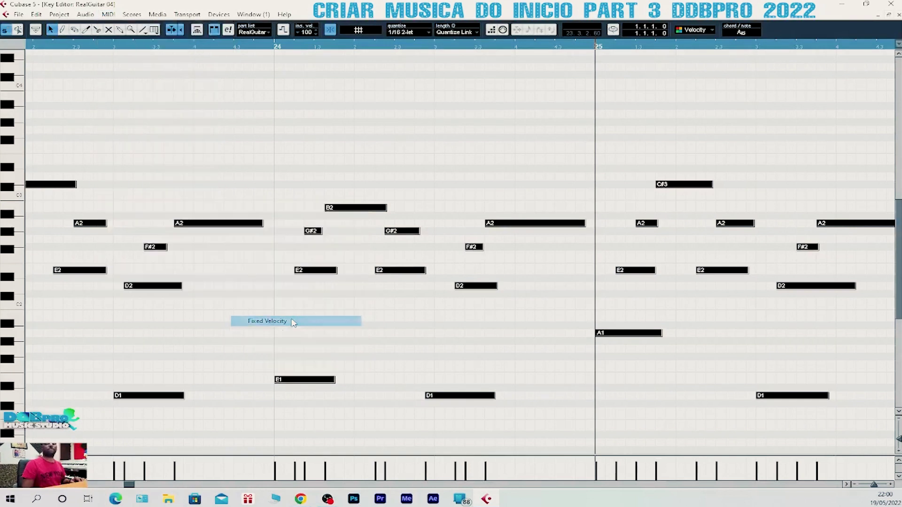
- Play back bar 25 to check the guitar notes, and clear the note selection
{"action": "left_click", "coordinate": [846, 484]}
{"action": "left_click", "coordinate": [846, 484]}
{"action": "key", "text": "space"}
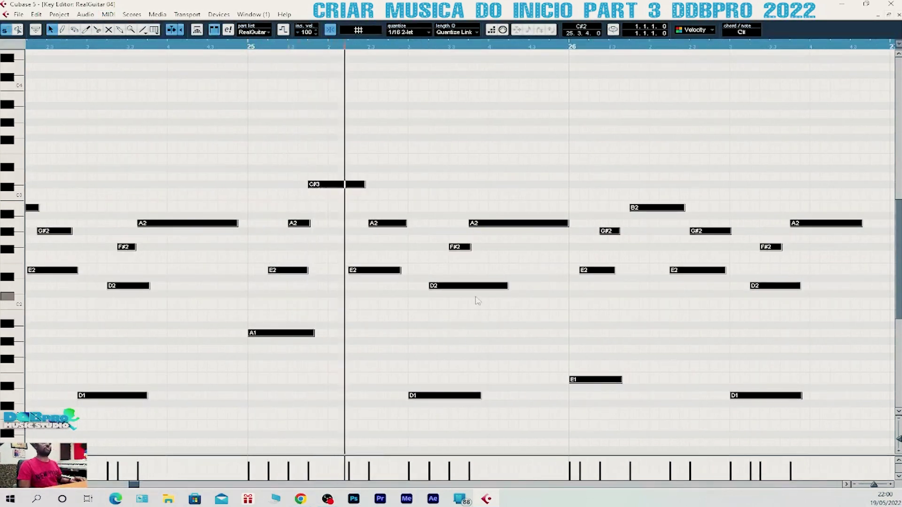
{"action": "scroll", "coordinate": [478, 302], "scroll_direction": "down", "scroll_amount": 3}
{"action": "left_click", "coordinate": [420, 295]}
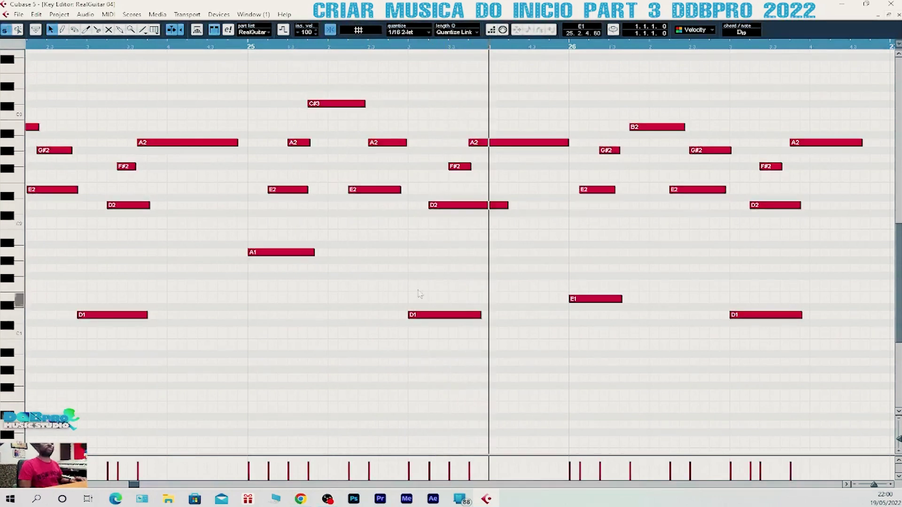
- Select the D2 note in bar 25, set the playback position to beat 3 and inspect the surrounding notes
{"action": "left_click", "coordinate": [440, 206]}
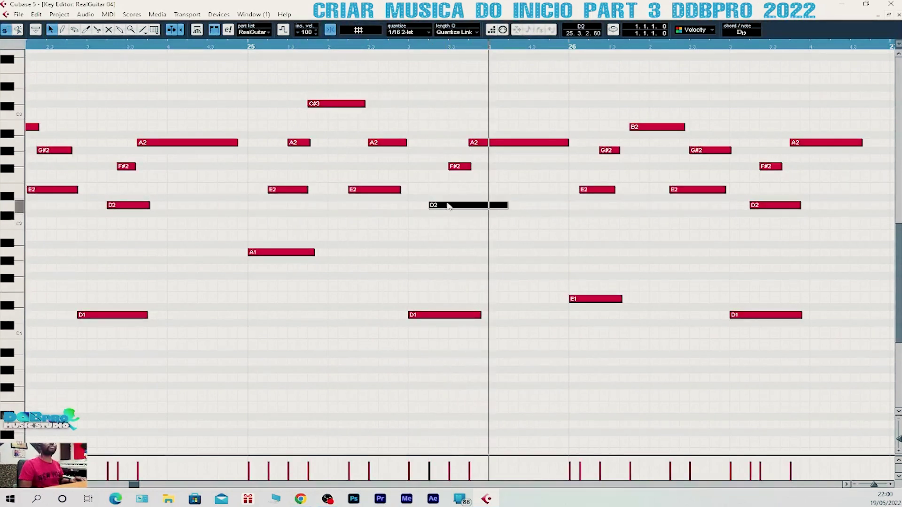
{"action": "scroll", "coordinate": [449, 207], "scroll_direction": "down", "scroll_amount": 3}
{"action": "left_click", "coordinate": [408, 47]}
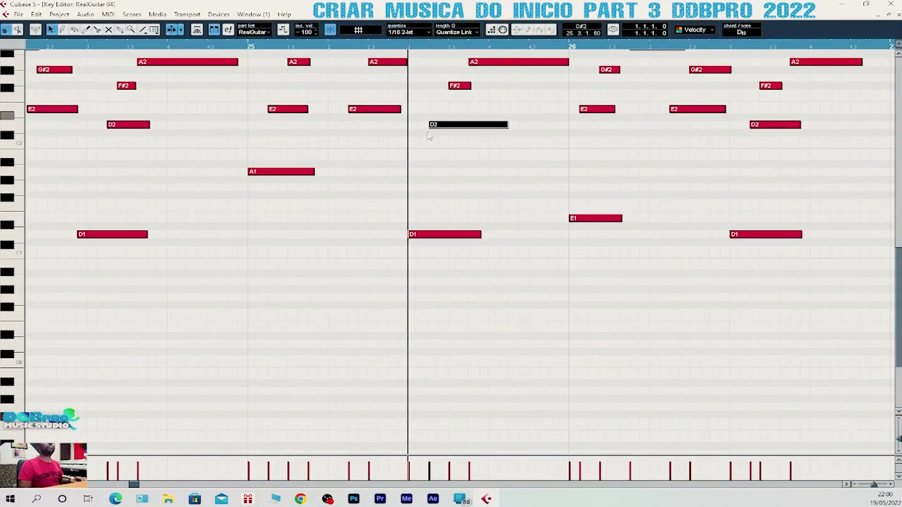
{"action": "scroll", "coordinate": [451, 197], "scroll_direction": "up", "scroll_amount": 14}
{"action": "scroll", "coordinate": [465, 226], "scroll_direction": "down", "scroll_amount": 11}
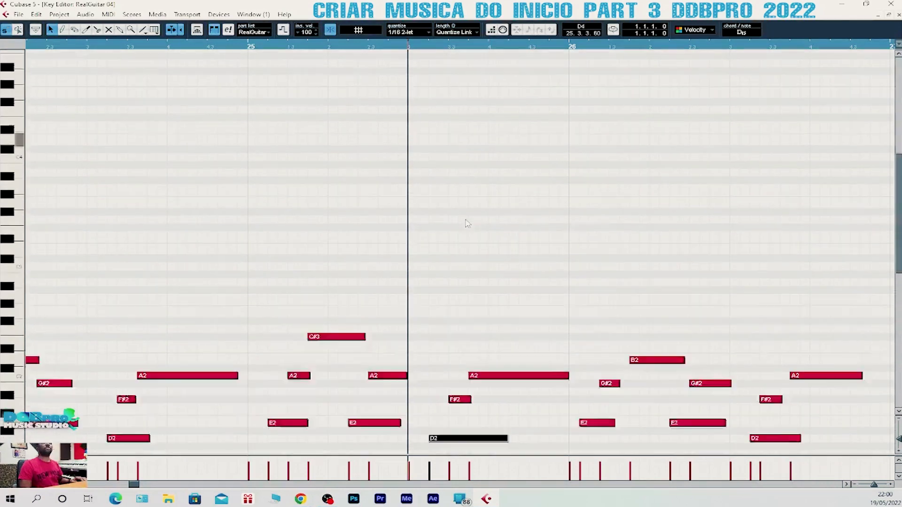